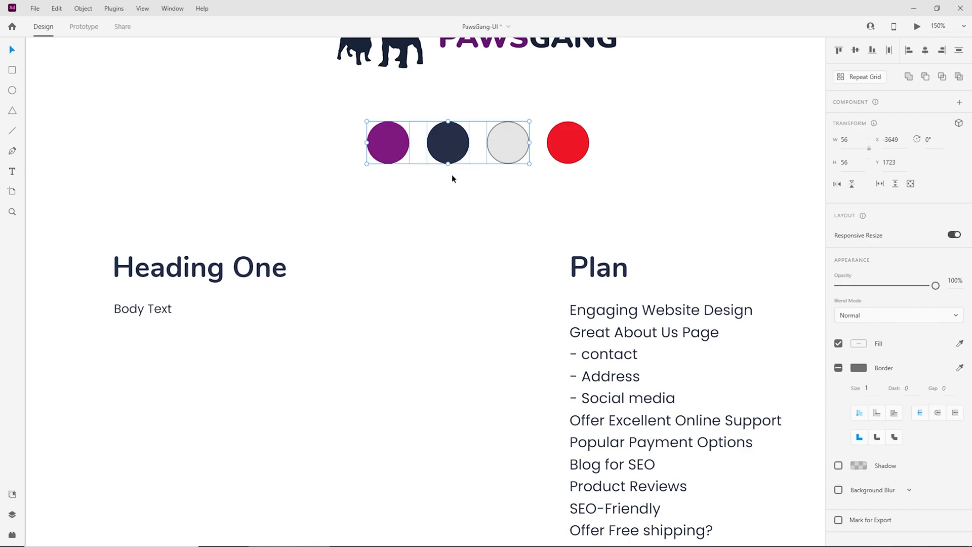
Examine the four brand colour swatches and the font settings of the Heading One and Body Text samples
click(529, 183)
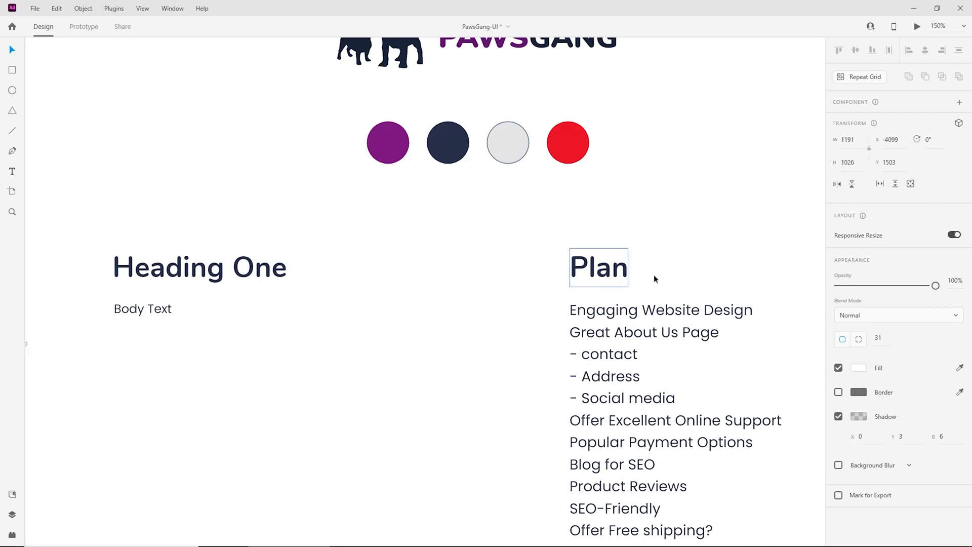
double_click(565, 136)
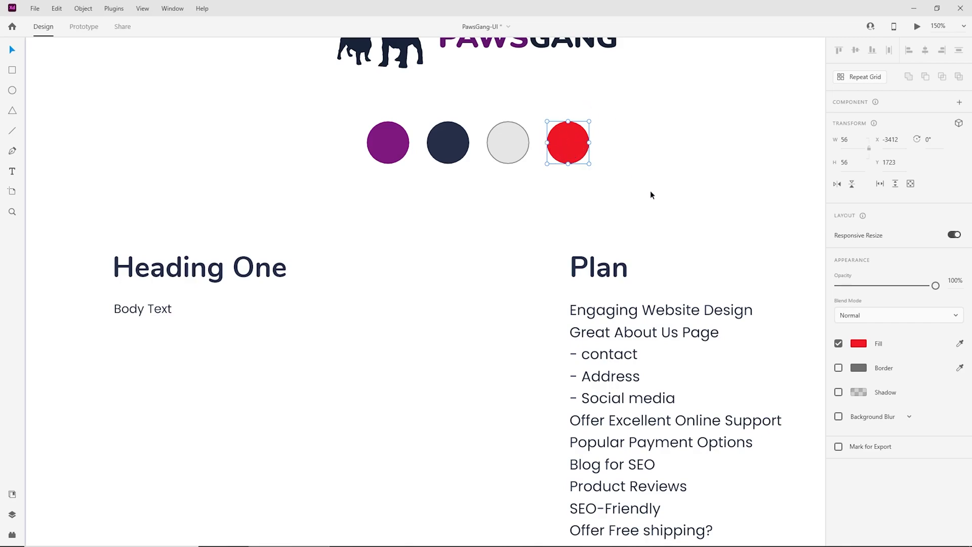
key(ctrl+minus)
key(ctrl+equal)
drag(314, 315, 504, 280)
click(467, 236)
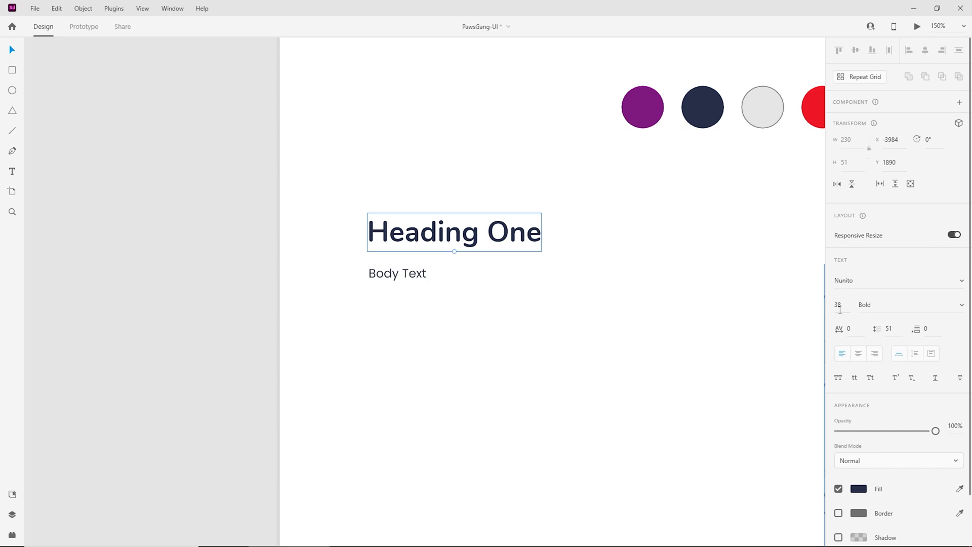
click(415, 273)
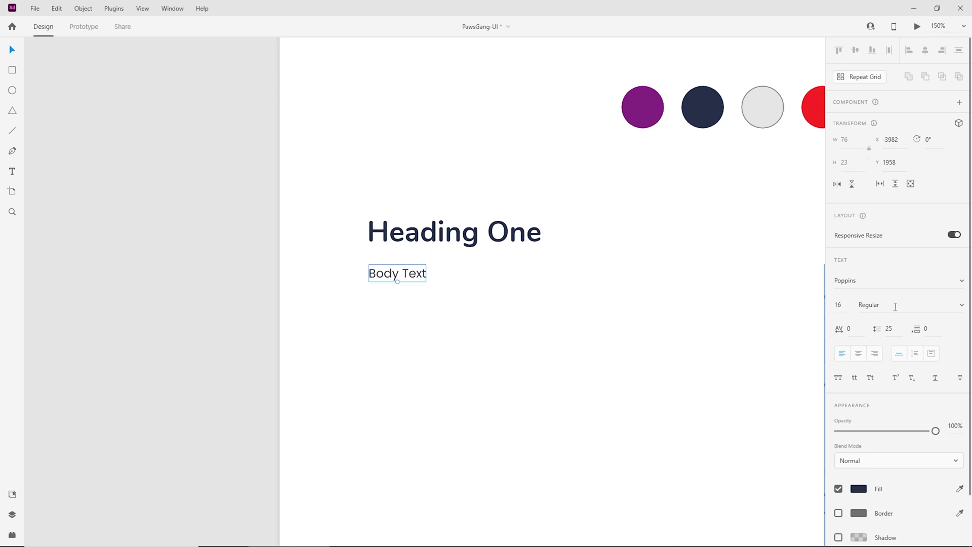
click(518, 243)
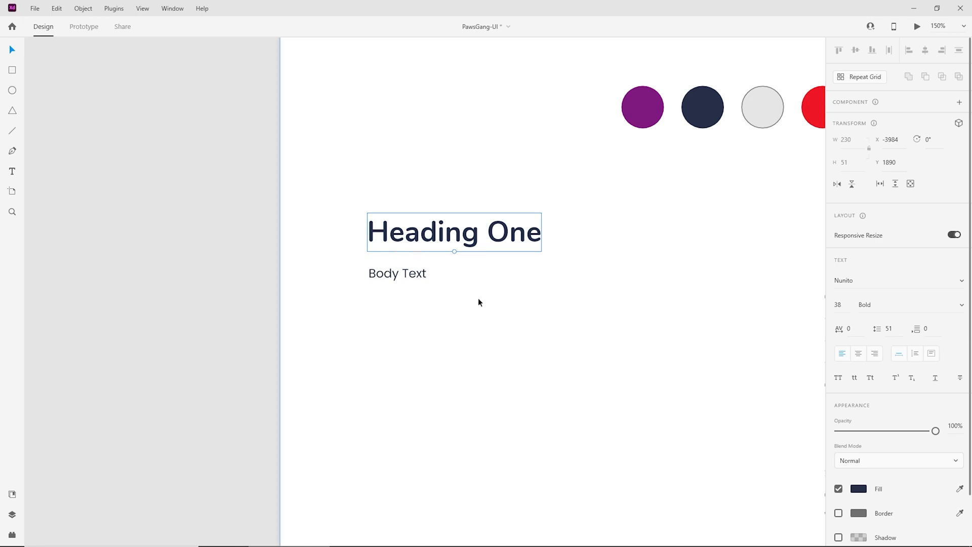
drag(541, 303, 476, 323)
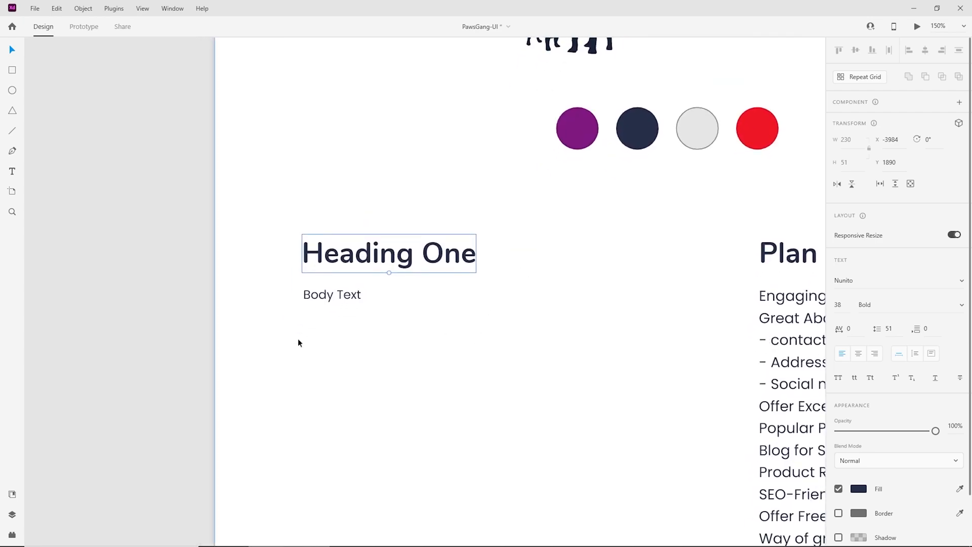
Show the document assets and select the four colour swatches to compare them with the saved colours
click(13, 496)
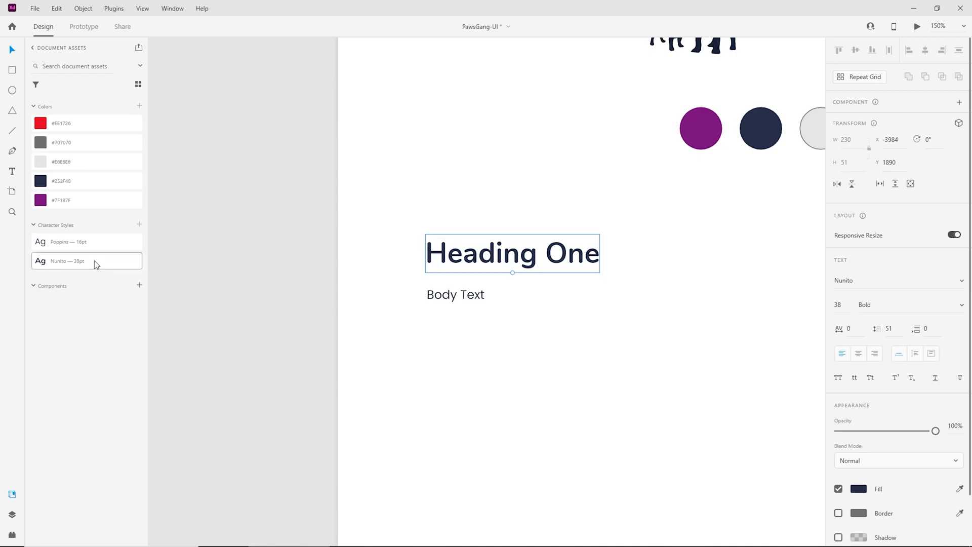
scroll(435, 300, right, 1)
drag(436, 301, 226, 379)
click(465, 214)
shift+click(527, 219)
shift+click(591, 218)
shift+click(647, 218)
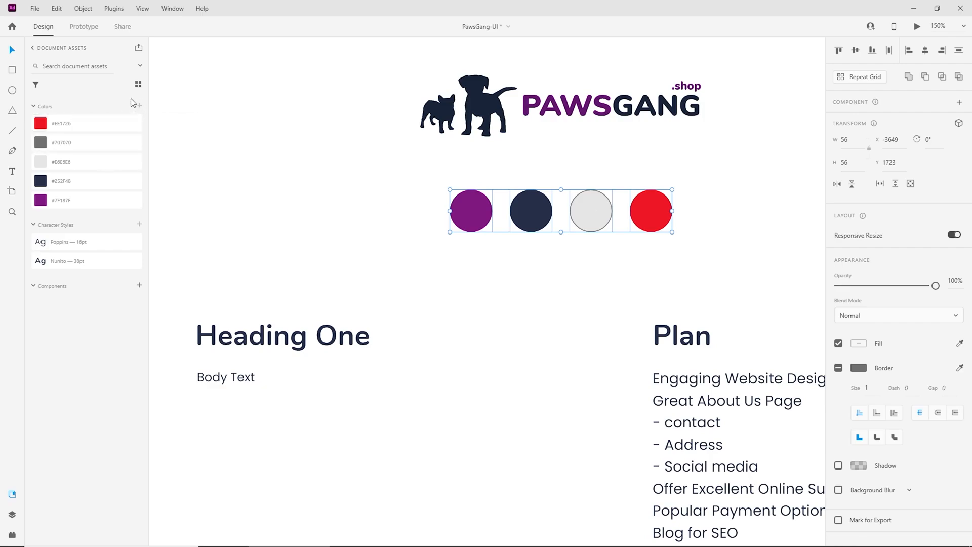
Select the Heading One and Body Text samples to compare them with the saved character styles
click(225, 338)
shift+click(221, 377)
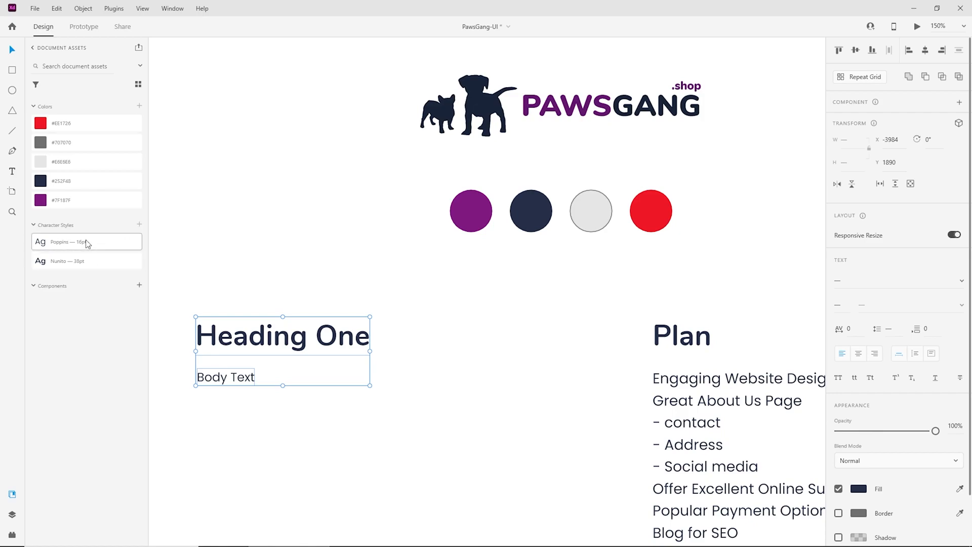
click(244, 287)
key(ctrl+minus)
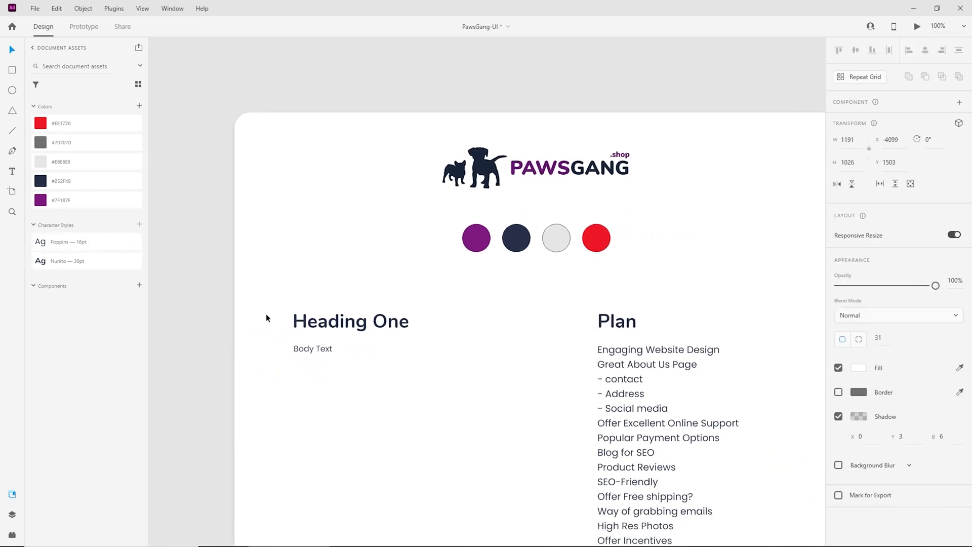
drag(363, 384, 311, 356)
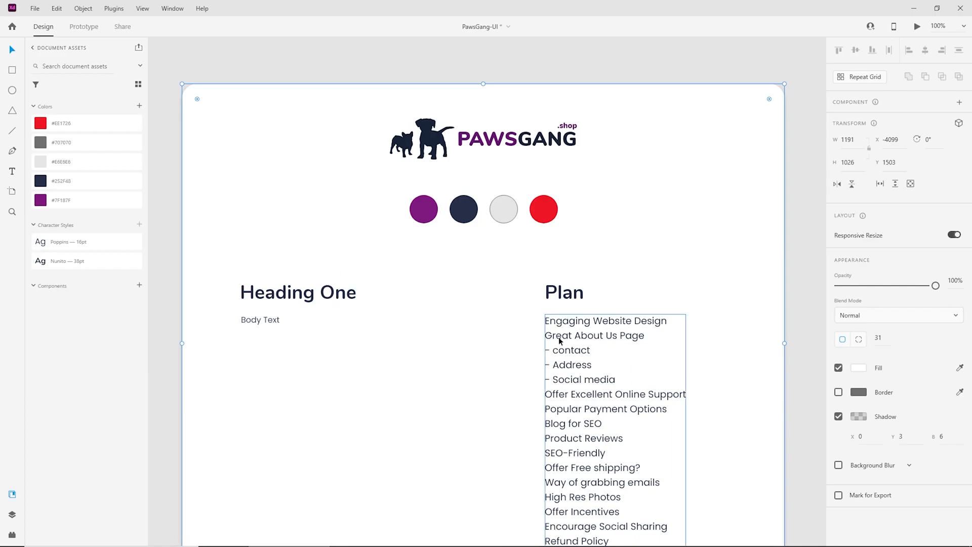
click(314, 294)
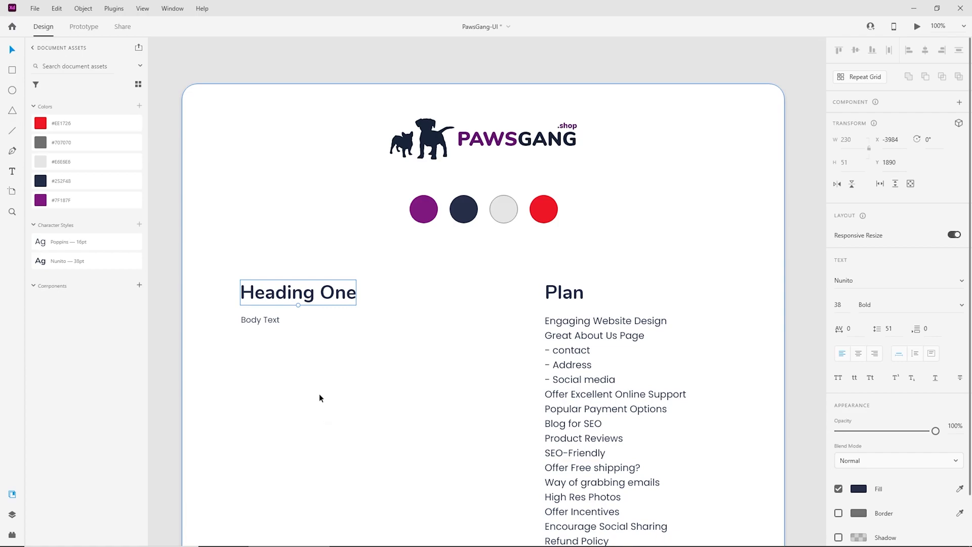
Review the first entries of the Plan list, highlighting the lines from Great About Us Page to Social media
click(794, 283)
drag(729, 374, 627, 252)
key(ctrl+equal)
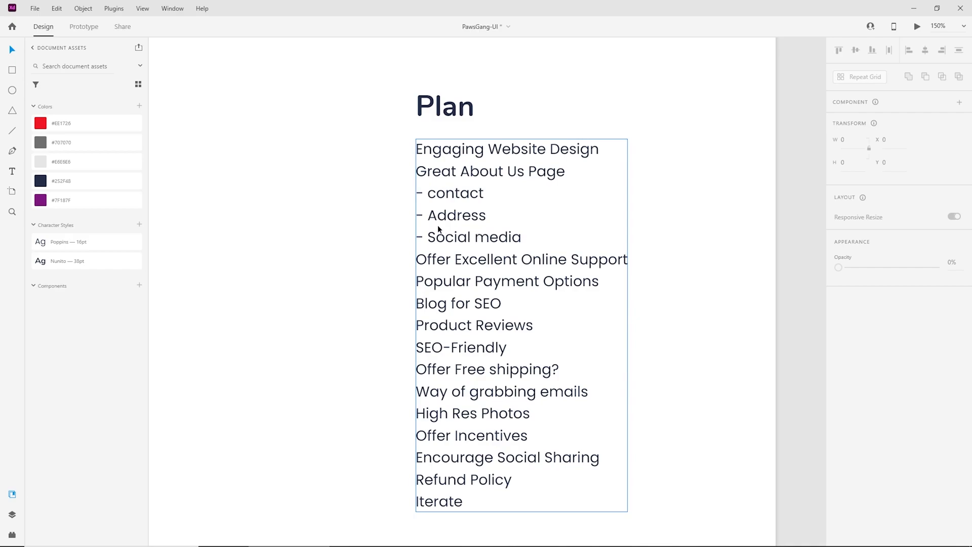
double_click(464, 237)
click(546, 224)
drag(547, 238, 414, 170)
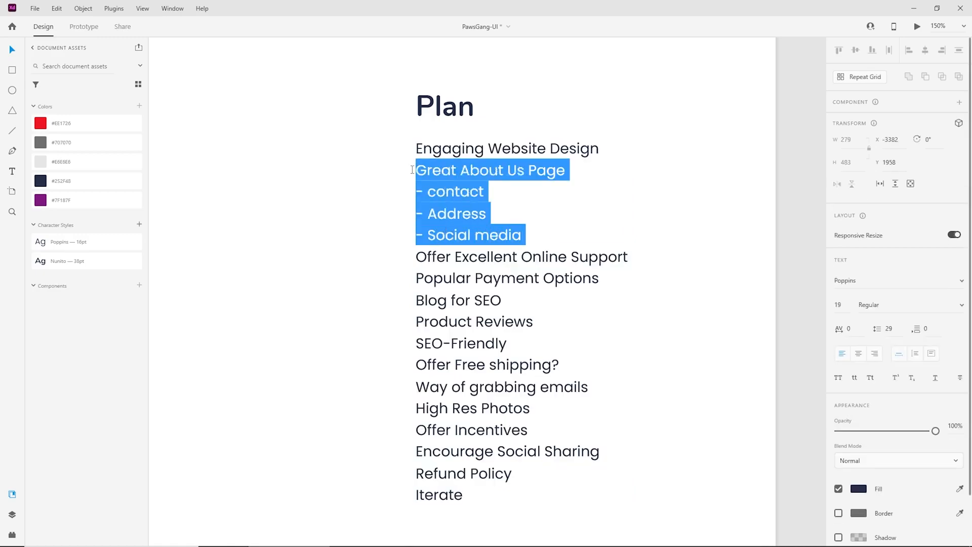
drag(531, 241, 403, 165)
click(530, 228)
key(Escape)
scroll(691, 236, down, 3)
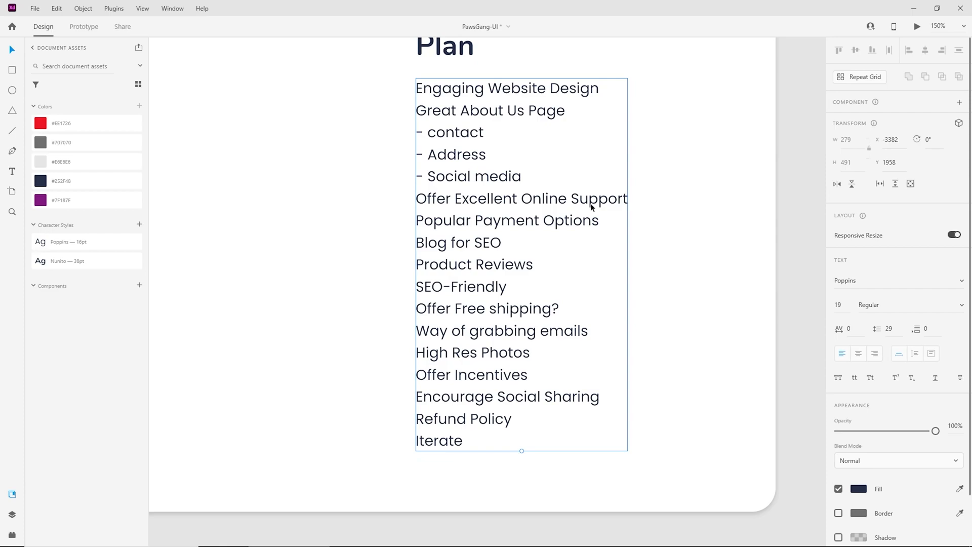
Review the remaining Plan list entries through Iterate, highlighting the Refund Policy line
drag(611, 260, 578, 247)
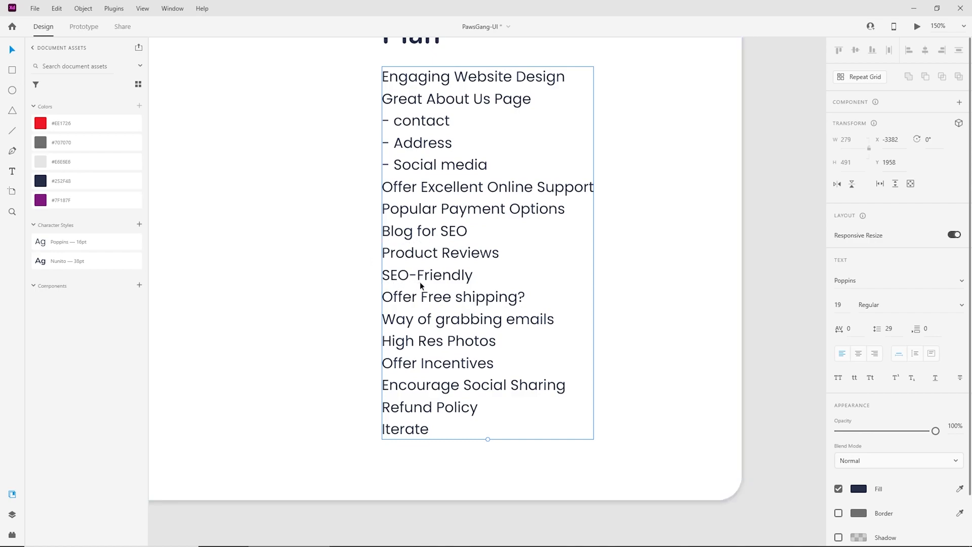
click(619, 286)
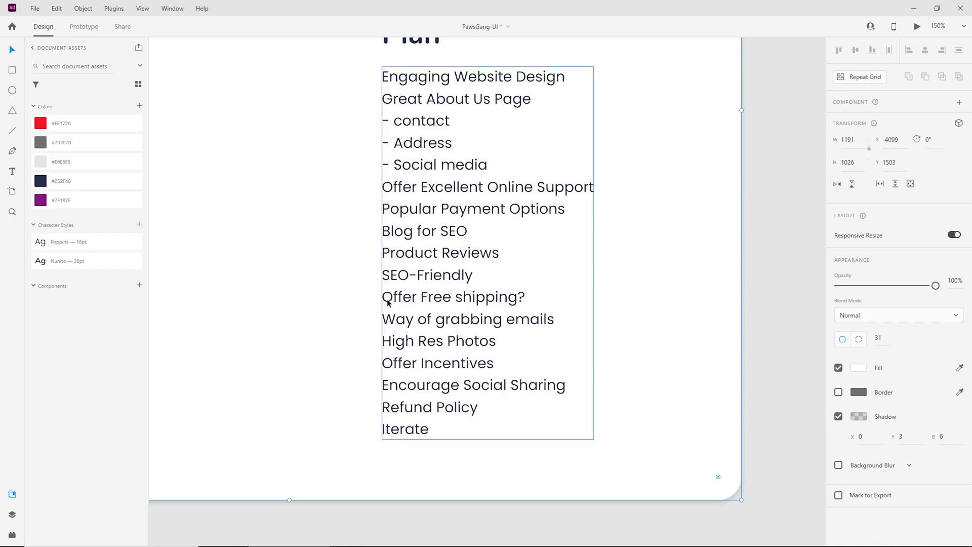
scroll(411, 264, down, 1)
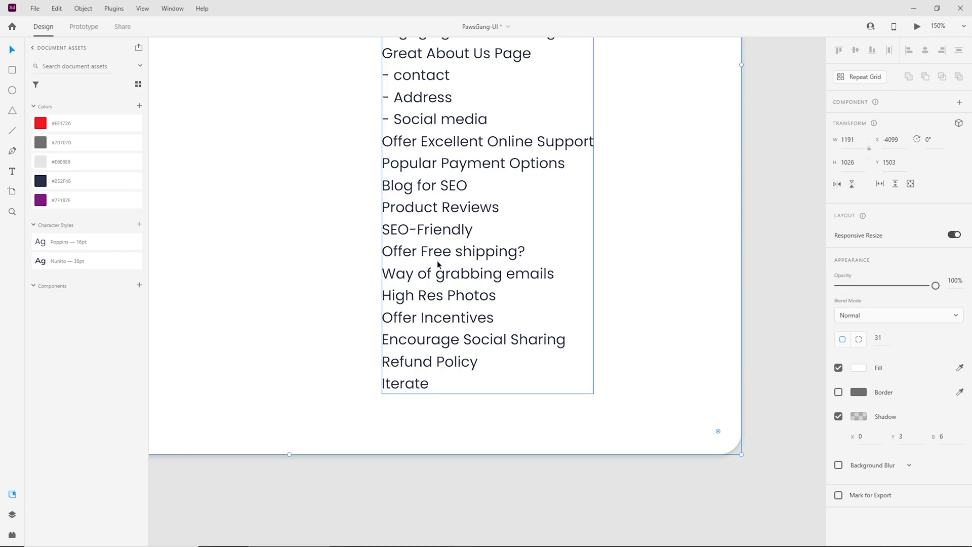
click(399, 277)
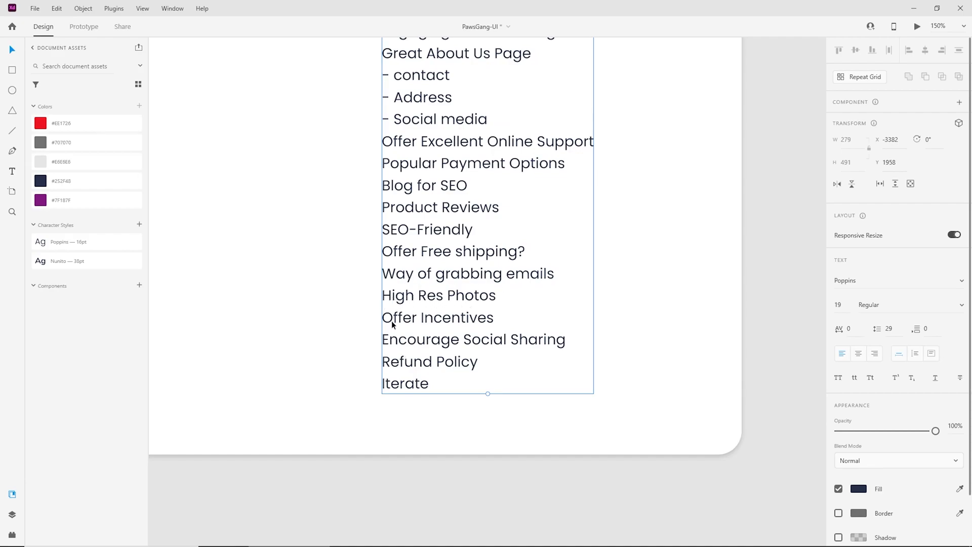
double_click(398, 364)
click(478, 356)
drag(478, 356, 376, 362)
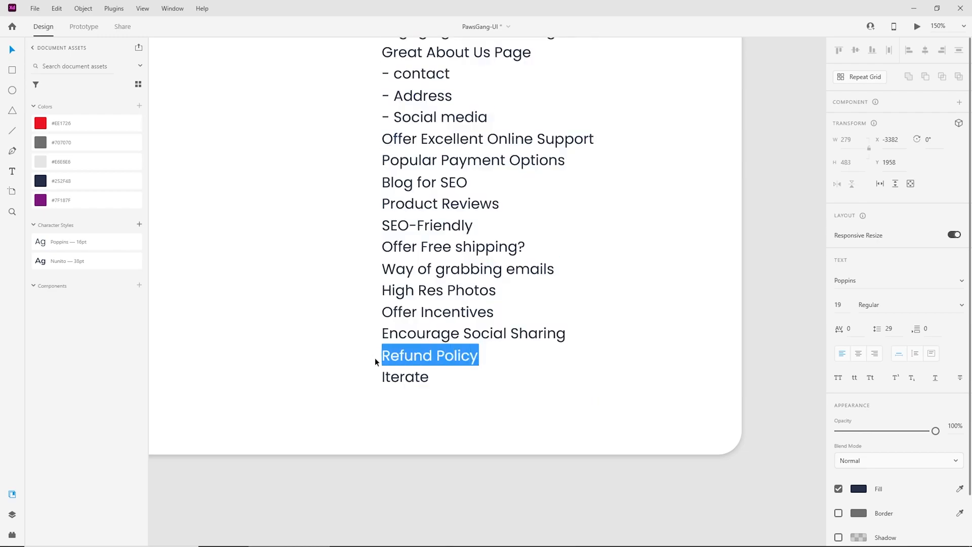
double_click(420, 377)
click(579, 357)
click(461, 442)
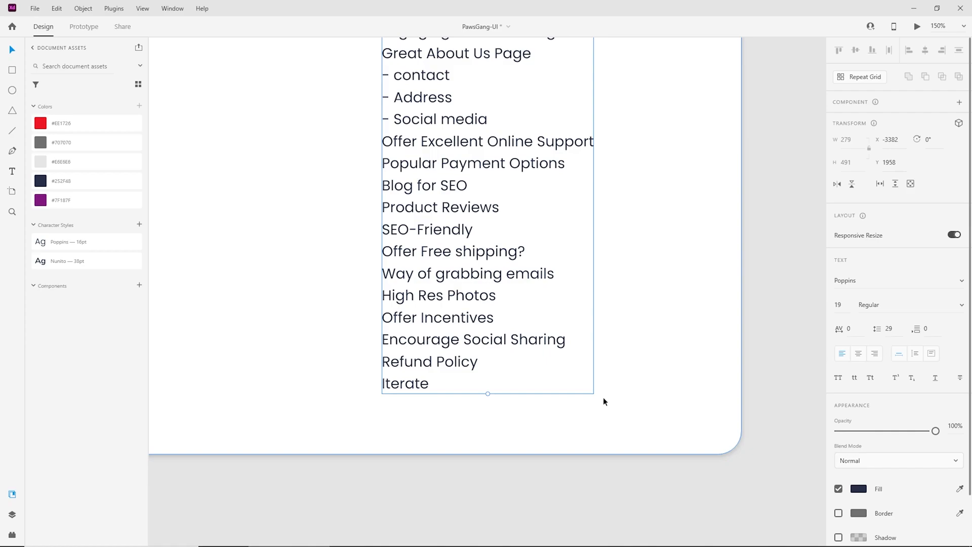
click(767, 253)
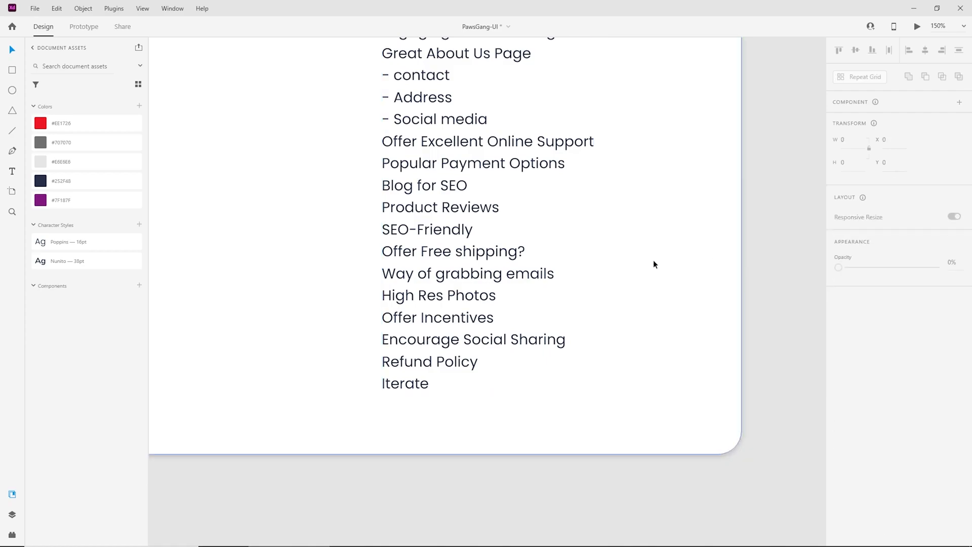
Go to the Home Wireframe artboard and hide the document assets
key(ctrl+minus)
key(ctrl+minus)
scroll(557, 303, up, 5)
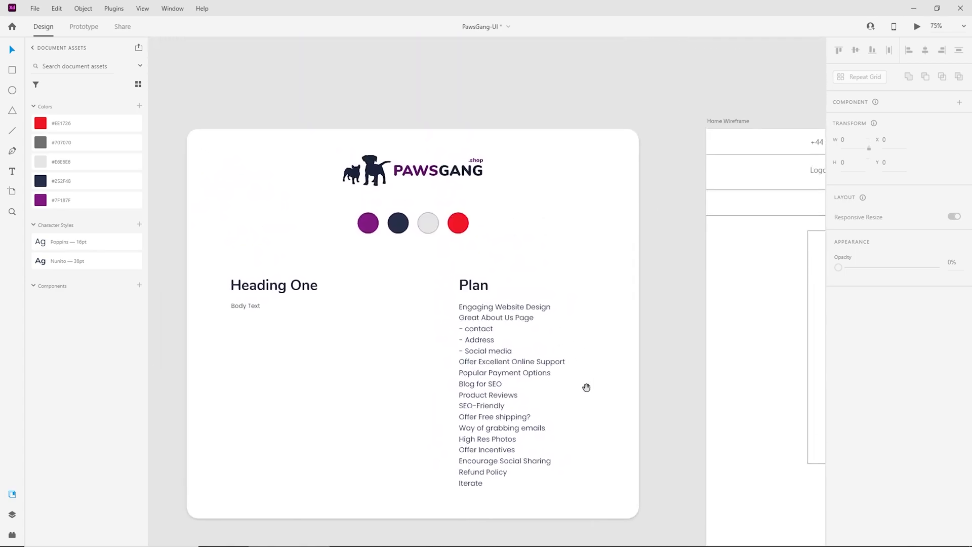
drag(695, 299, 422, 298)
drag(615, 300, 351, 302)
drag(525, 313, 482, 317)
click(13, 494)
drag(612, 289, 660, 266)
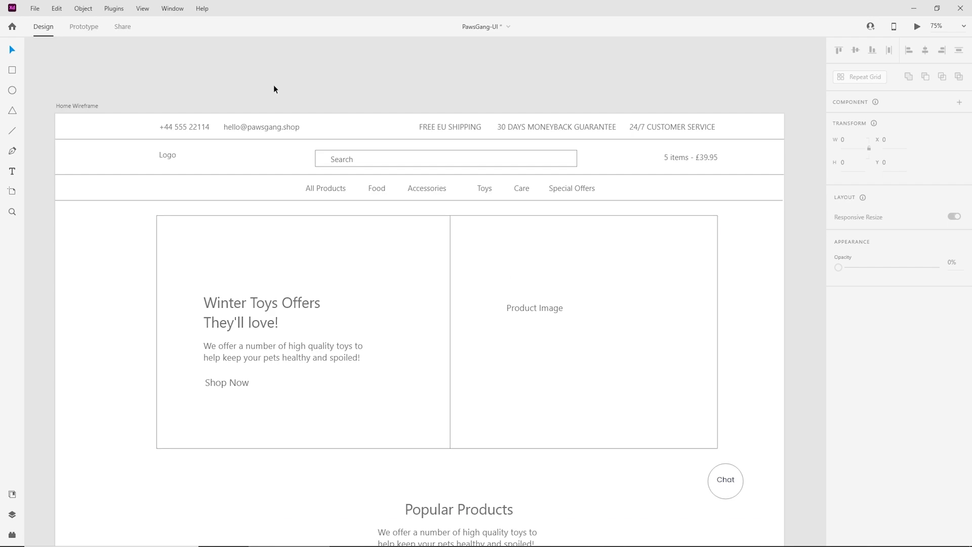
Try swapping the positions of the Logo and the cart total in the wireframe header
drag(164, 154, 612, 162)
drag(701, 154, 191, 160)
key(ctrl+z)
key(ctrl+z)
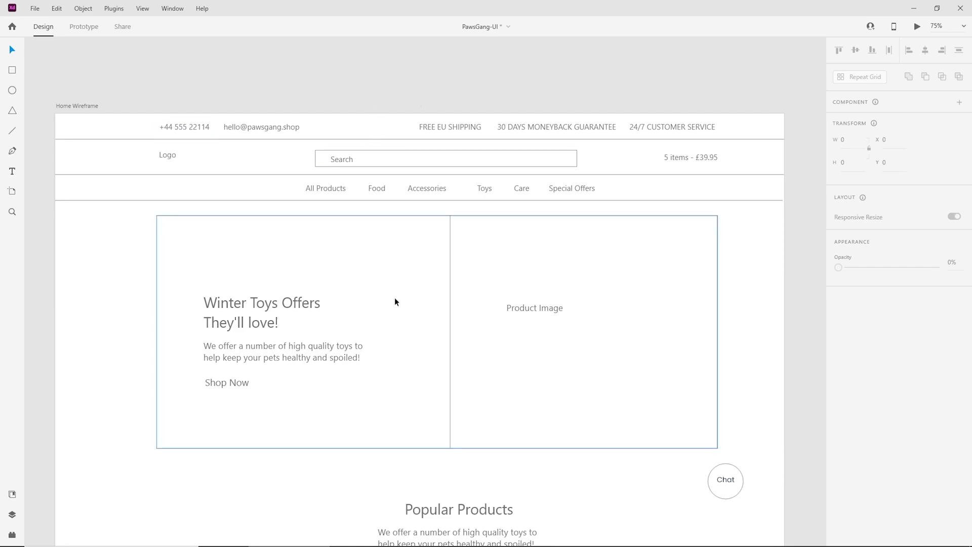
Examine the wireframe's Winter Toys Offers hero section and its Chat circle by selecting their elements
scroll(394, 301, down, 1)
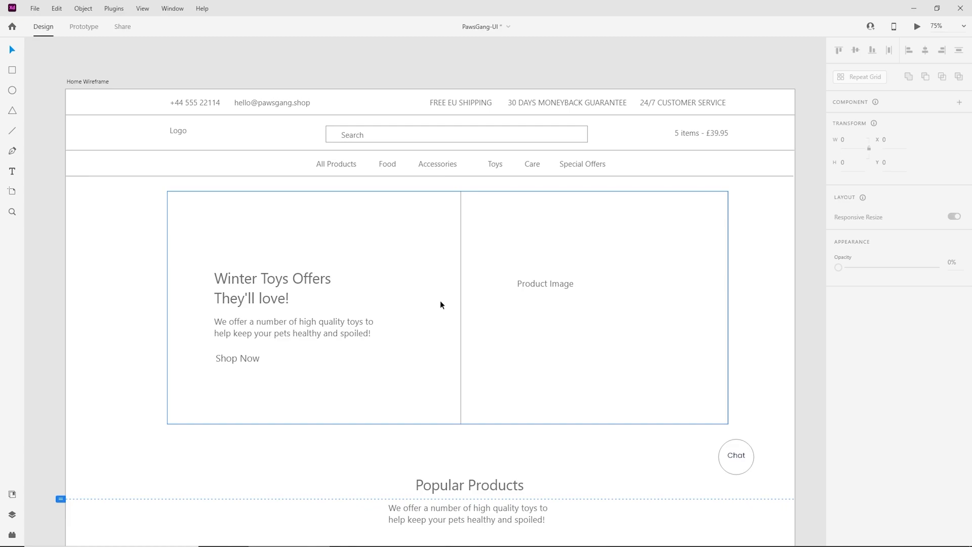
drag(746, 427, 119, 182)
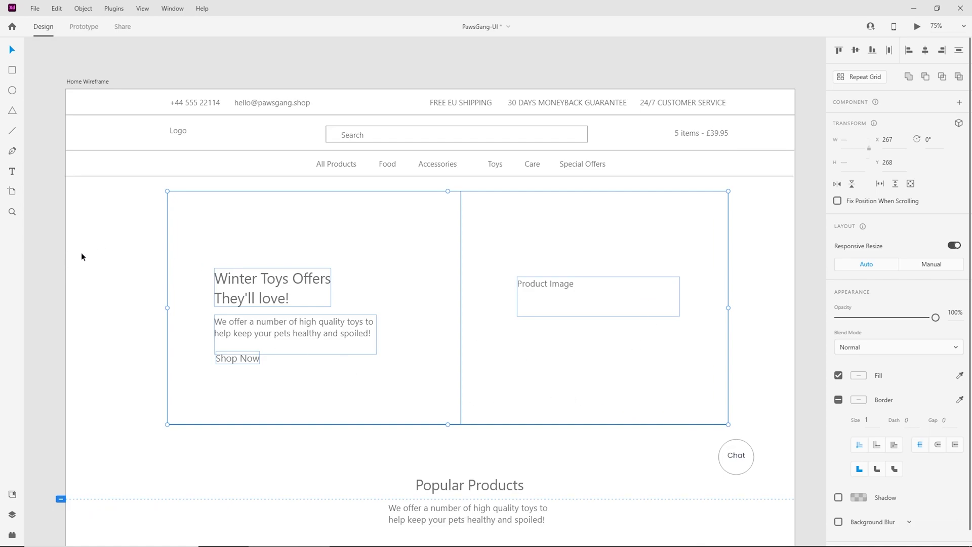
click(189, 255)
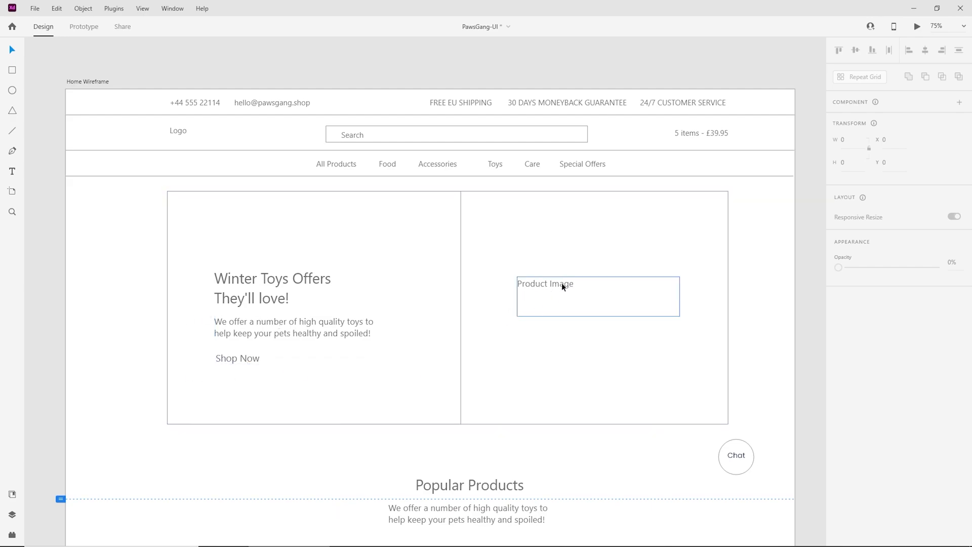
drag(697, 433, 766, 476)
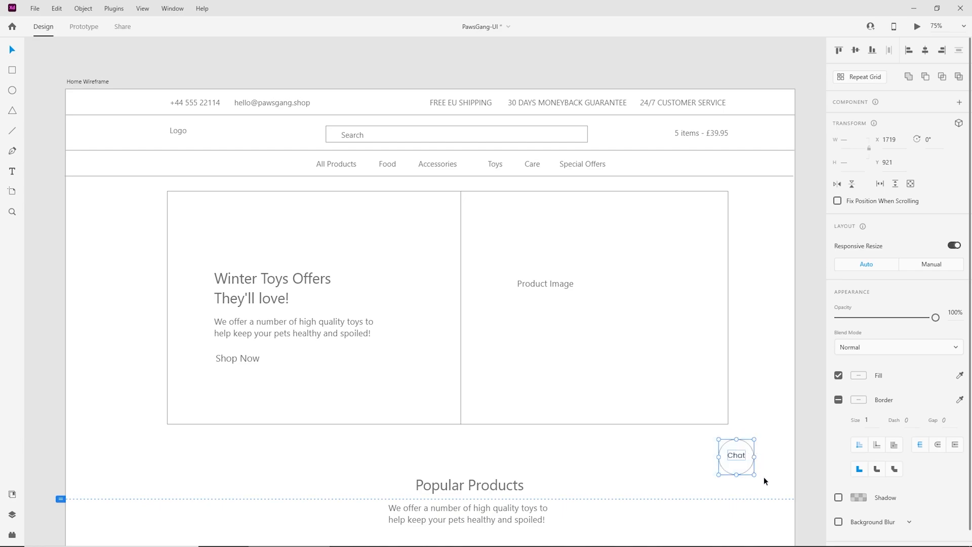
click(765, 448)
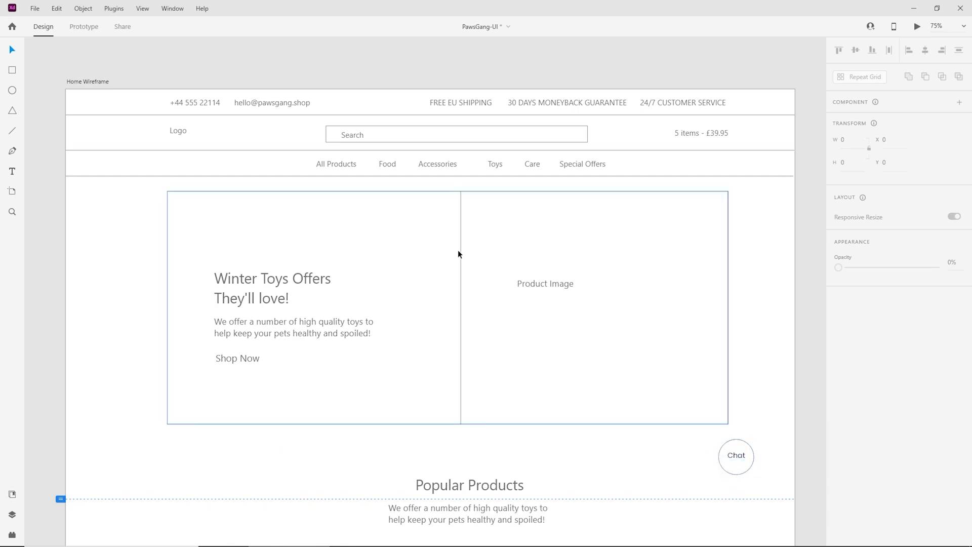
Examine the wireframe header's contact details, shipping and guarantee notes, search row and category navigation
click(182, 102)
click(254, 100)
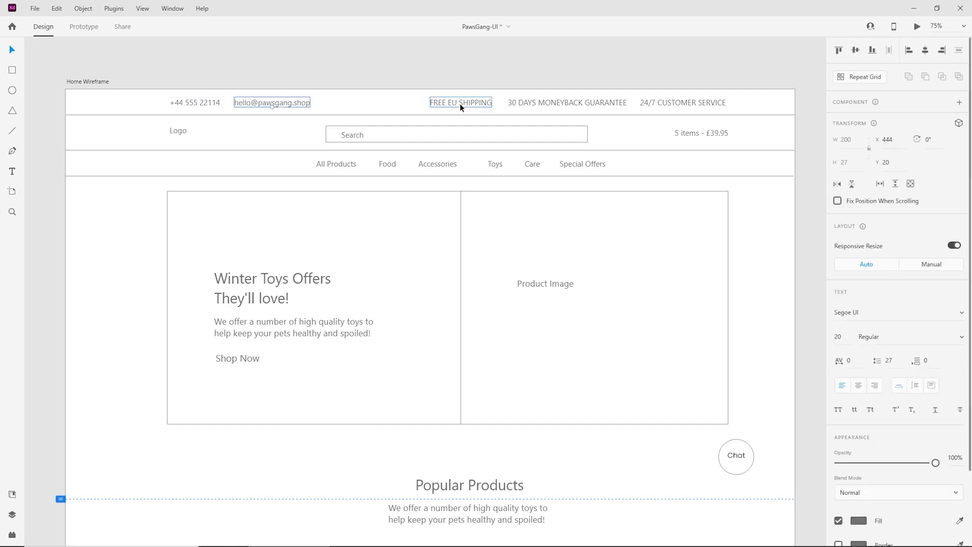
drag(446, 70, 719, 105)
click(550, 63)
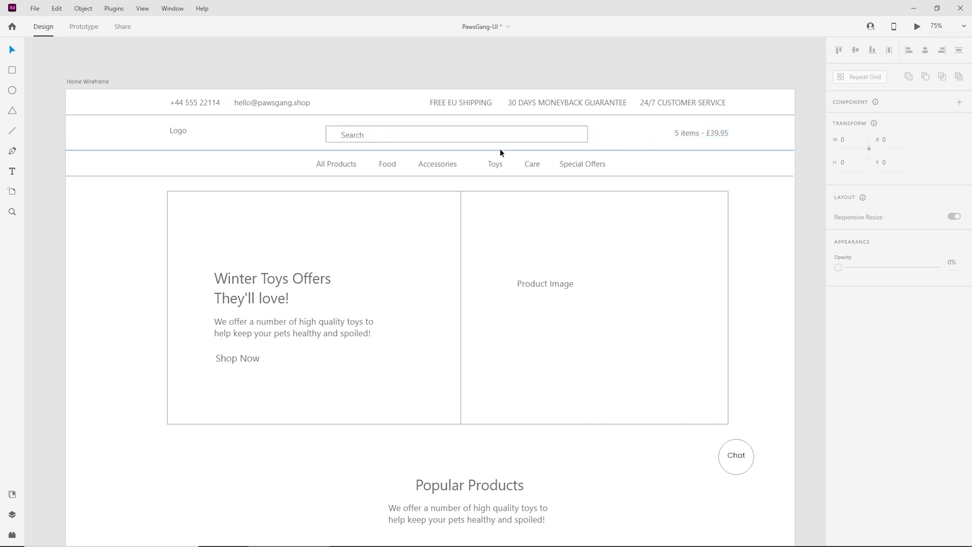
drag(677, 163, 218, 147)
click(423, 92)
key(ctrl+=)
scroll(423, 93, up, 3)
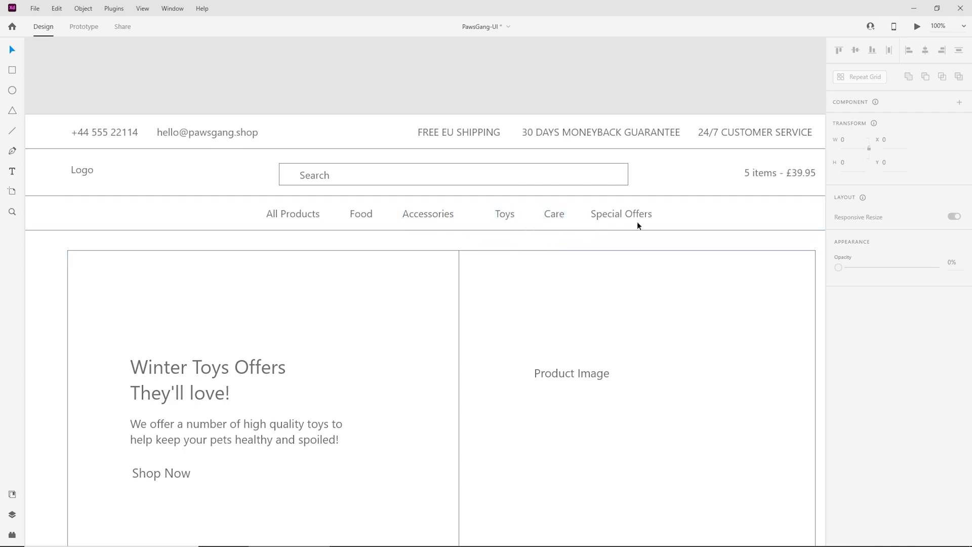
Examine the Popular Products section and its row of product cards in the Home Wireframe
key(ctrl+minus)
drag(529, 412, 540, 228)
drag(546, 313, 545, 147)
drag(556, 197, 554, 167)
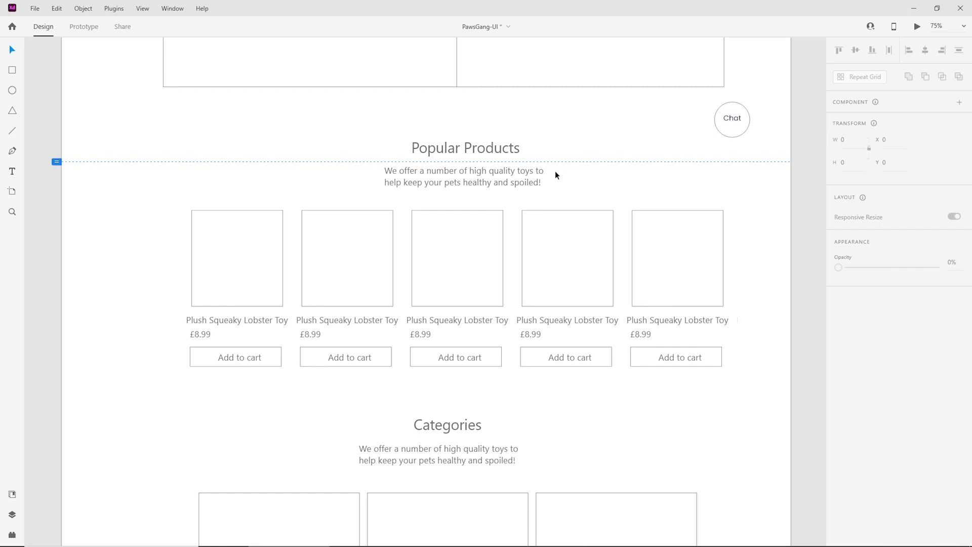
drag(245, 189, 767, 371)
key(Escape)
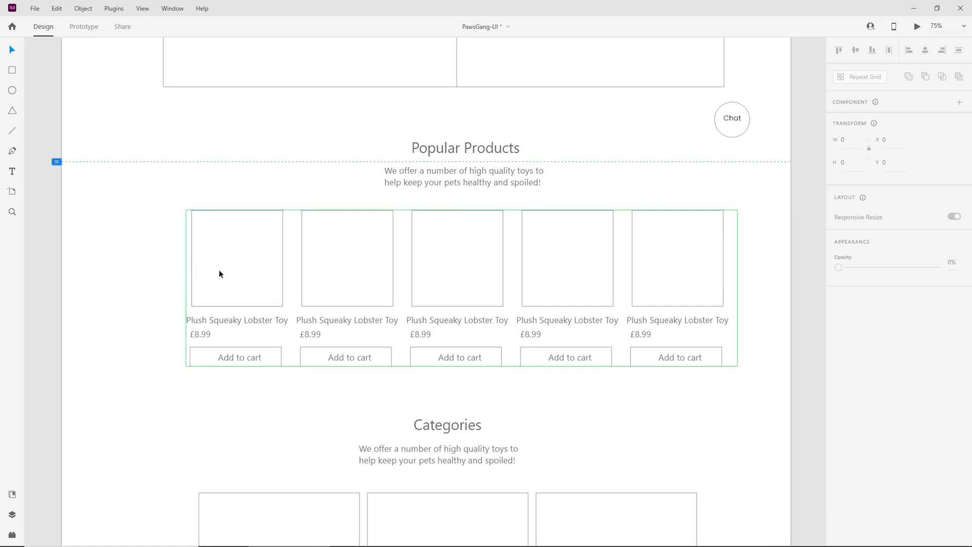
Examine the Categories section of the wireframe, selecting its intro text and the wide Sale tile
drag(238, 270, 310, 243)
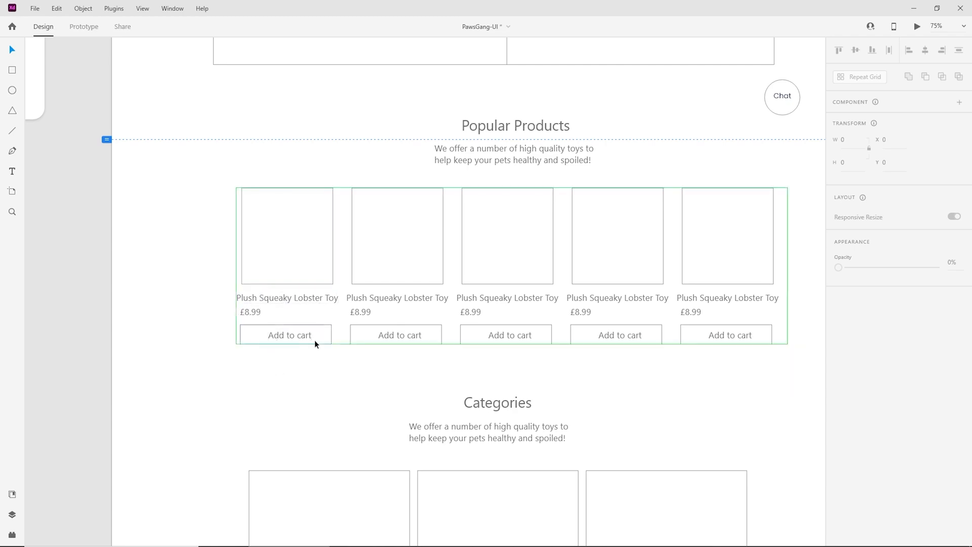
scroll(456, 238, down, 5)
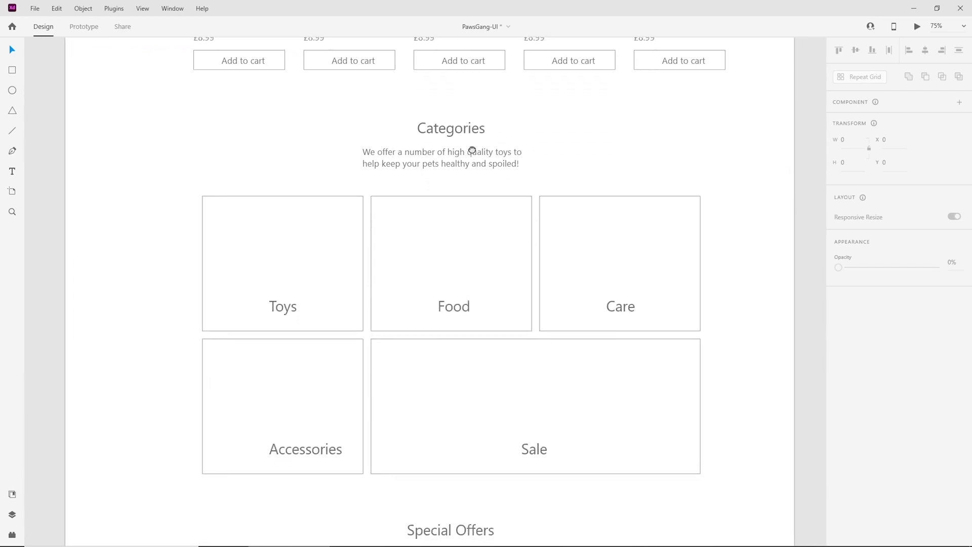
scroll(468, 289, down, 1)
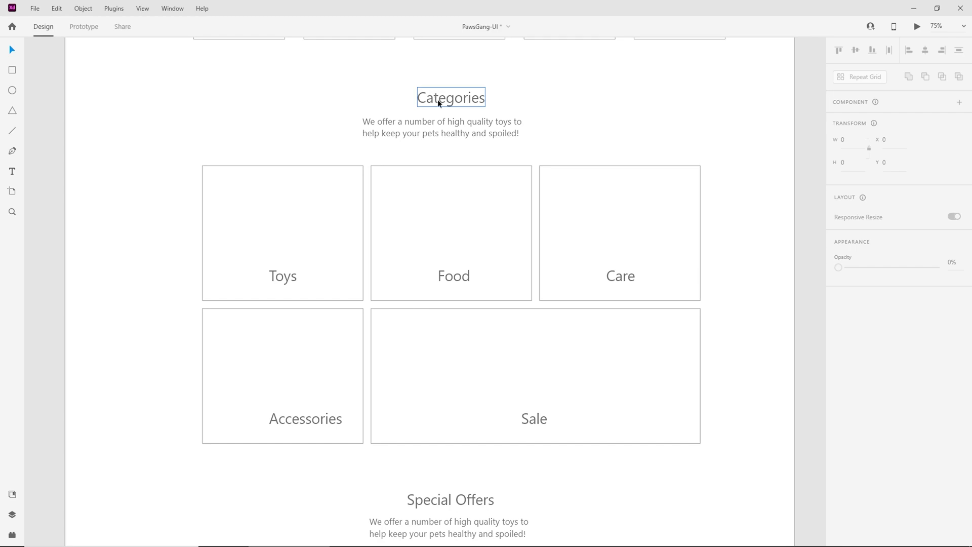
click(428, 126)
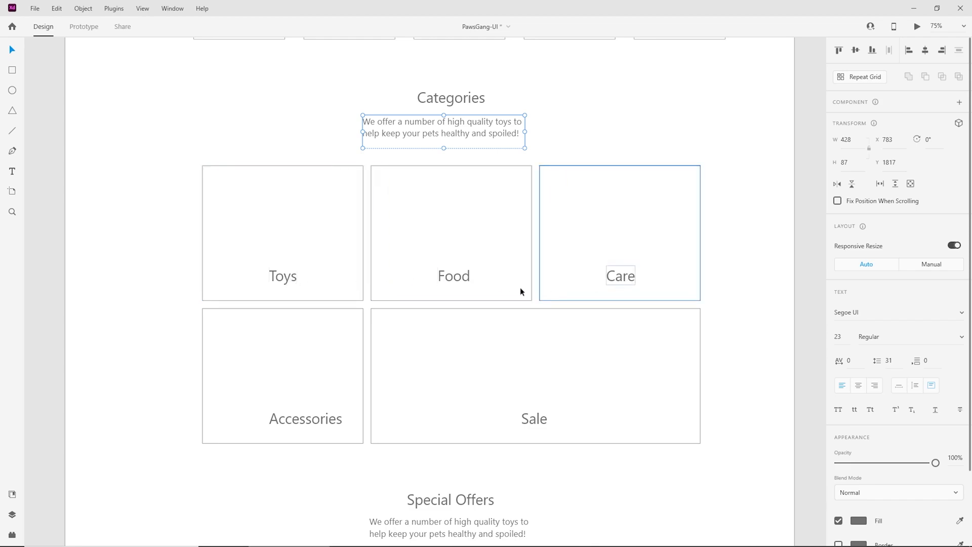
click(542, 420)
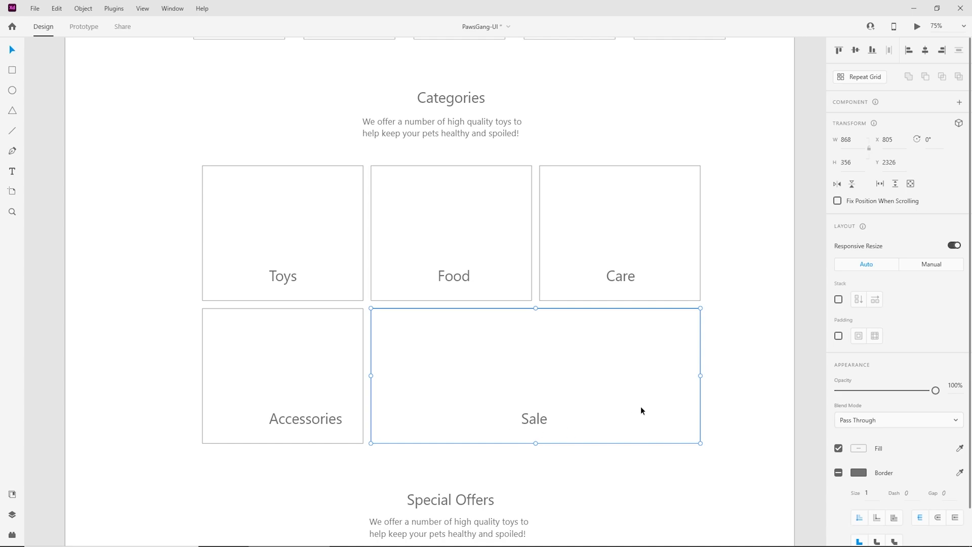
scroll(704, 365, down, 5)
scroll(727, 296, down, 3)
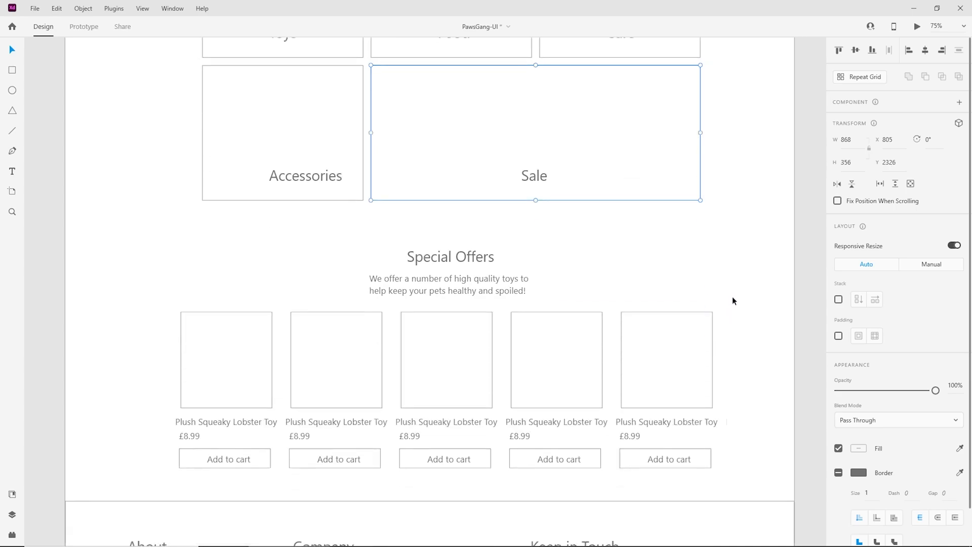
Examine the Special Offers section and its row of product cards below the category tiles
click(737, 279)
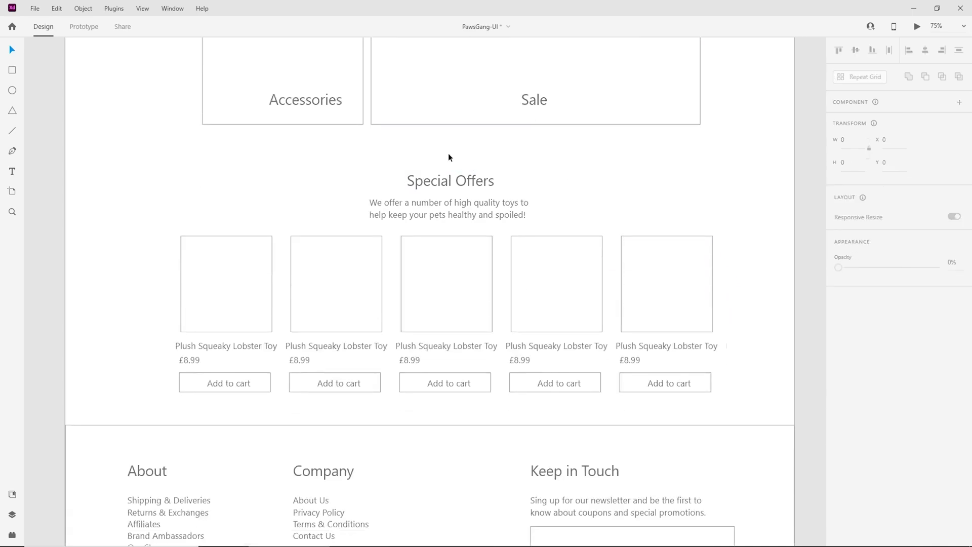
drag(454, 180, 446, 432)
drag(416, 126, 451, 449)
drag(551, 422, 538, 158)
scroll(527, 91, down, 10)
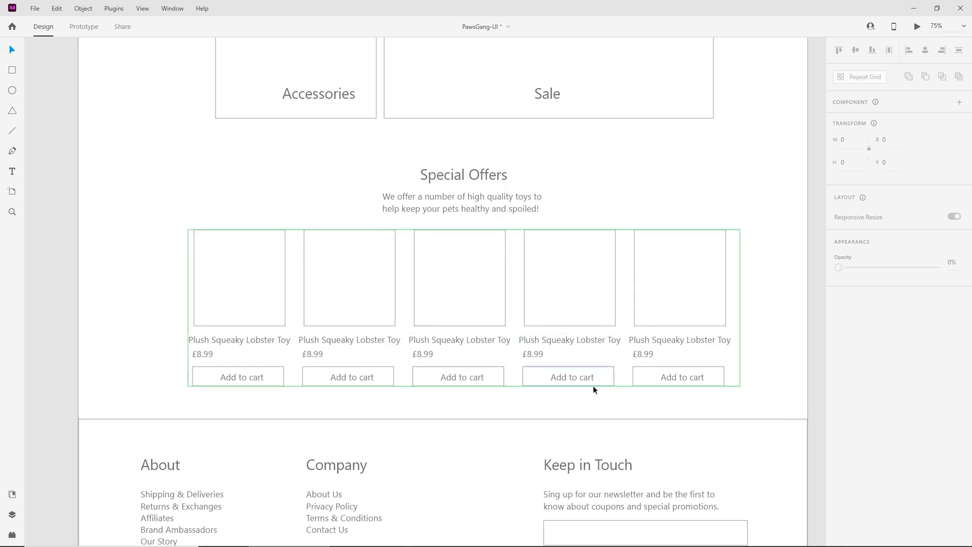
drag(554, 447, 523, 207)
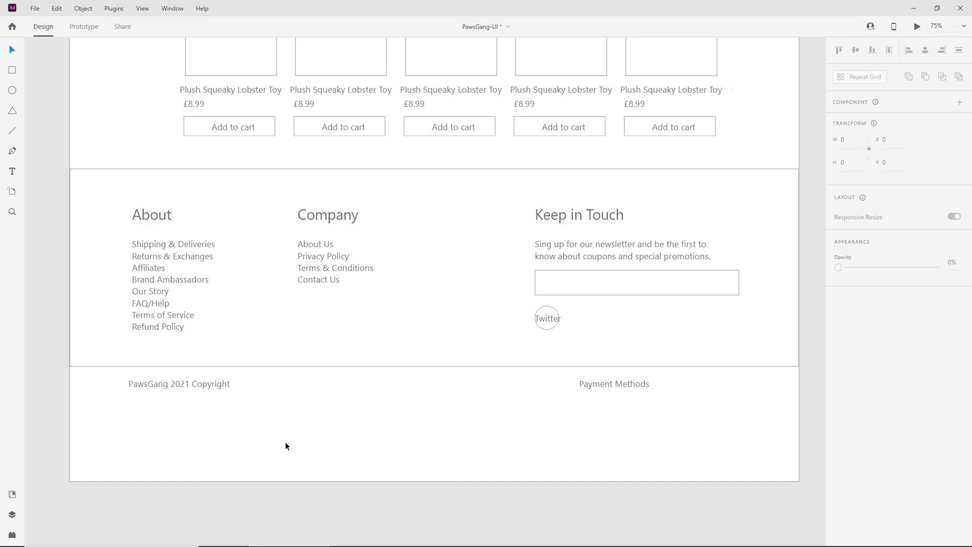
Examine the footer's About, Company and Keep in Touch columns by selecting their headings
click(167, 214)
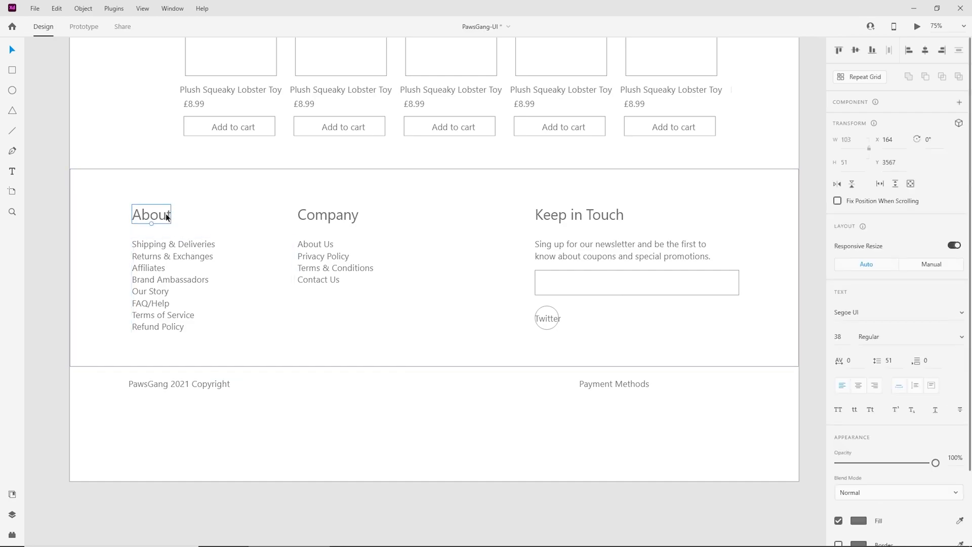
click(333, 218)
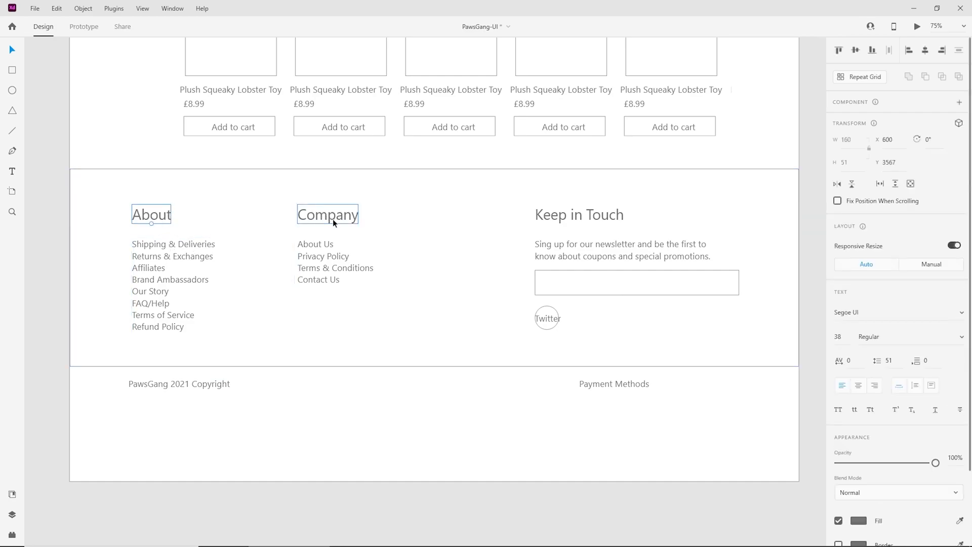
click(600, 219)
click(342, 439)
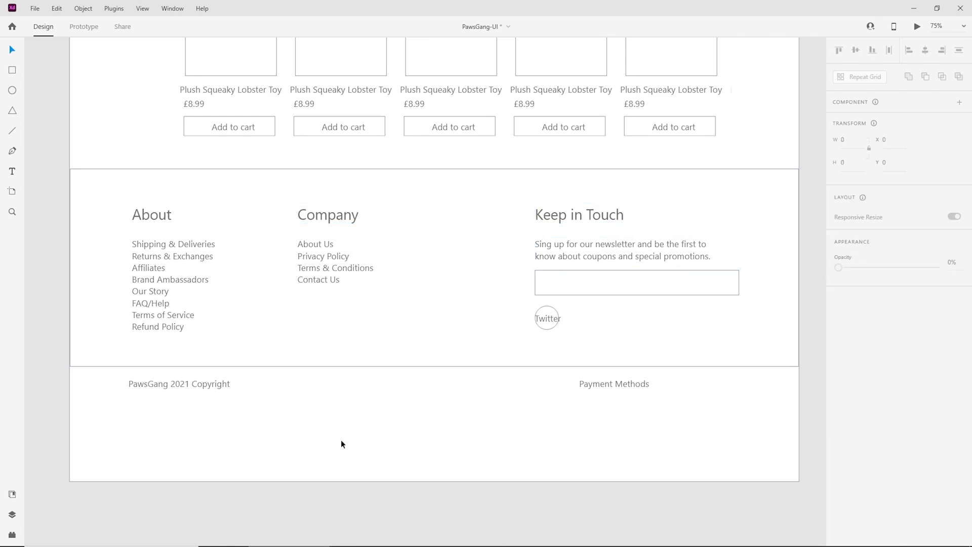
click(145, 215)
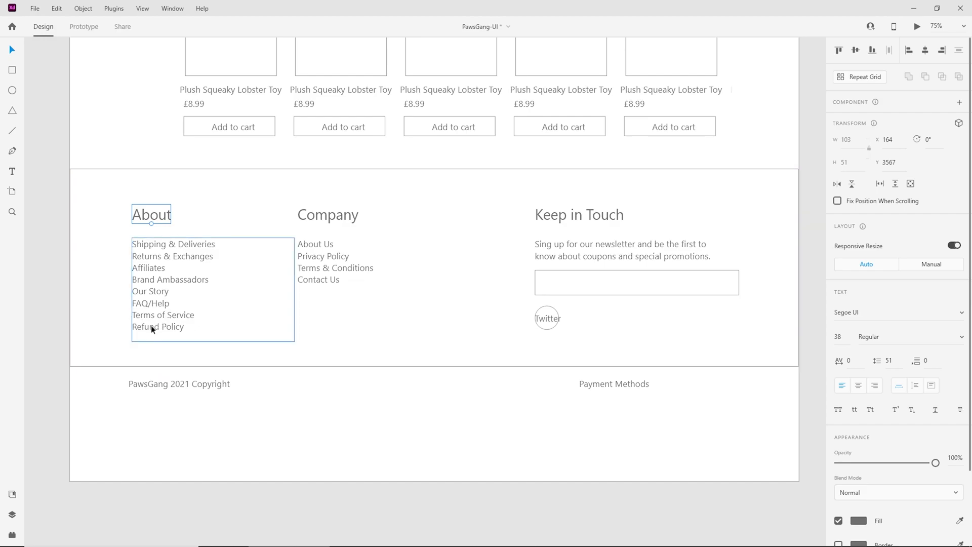
click(377, 432)
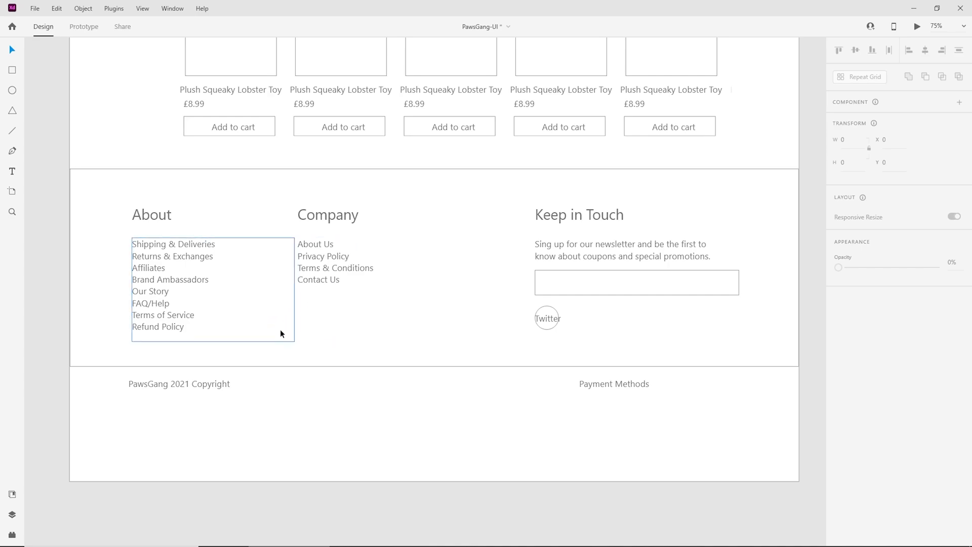
Examine the footer's newsletter sign-up, Twitter circle, copyright line and Payment Methods text
scroll(594, 381, right, 3)
scroll(594, 382, up, 1)
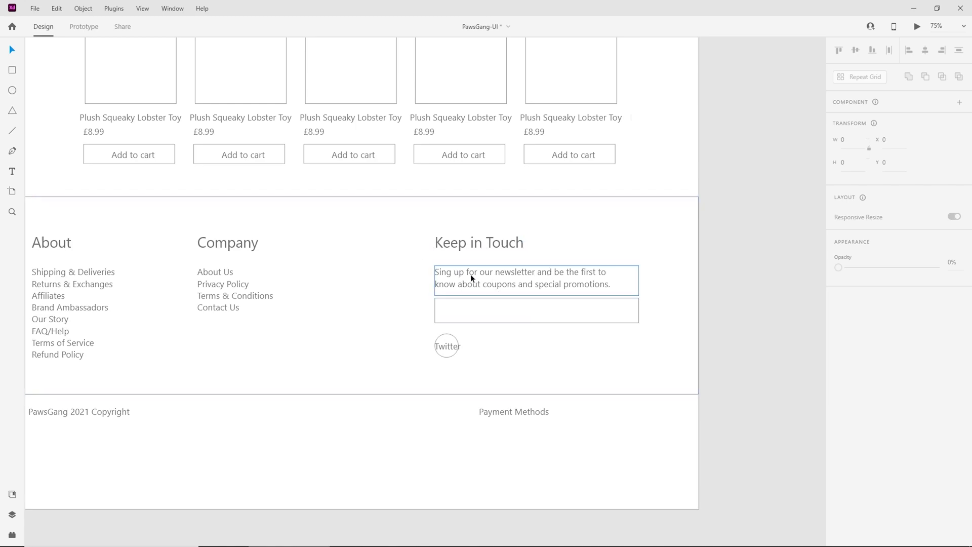
click(444, 348)
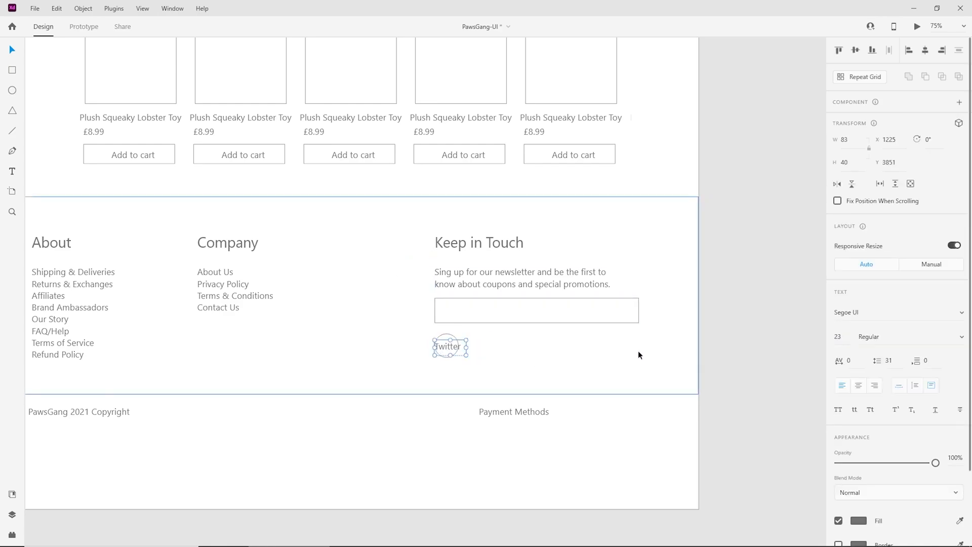
key(Escape)
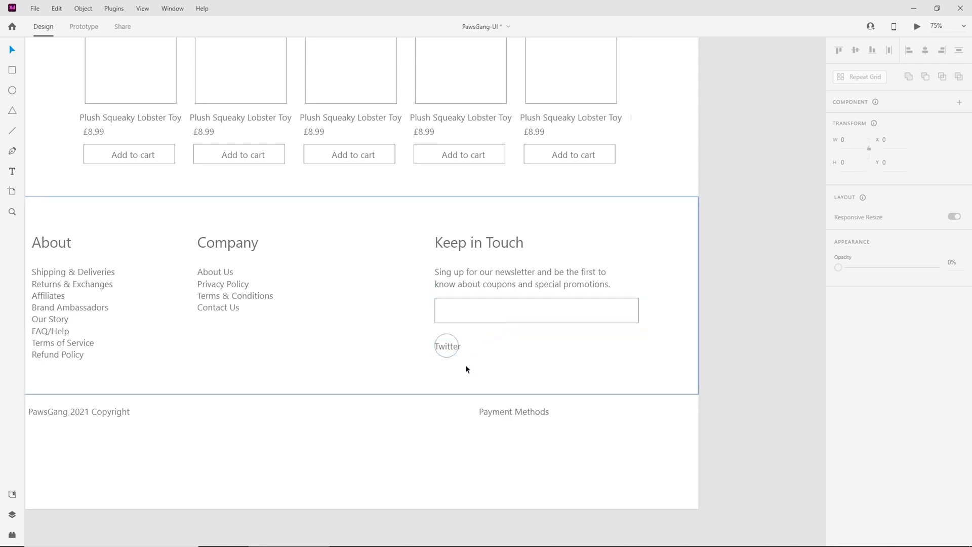
drag(428, 436, 514, 361)
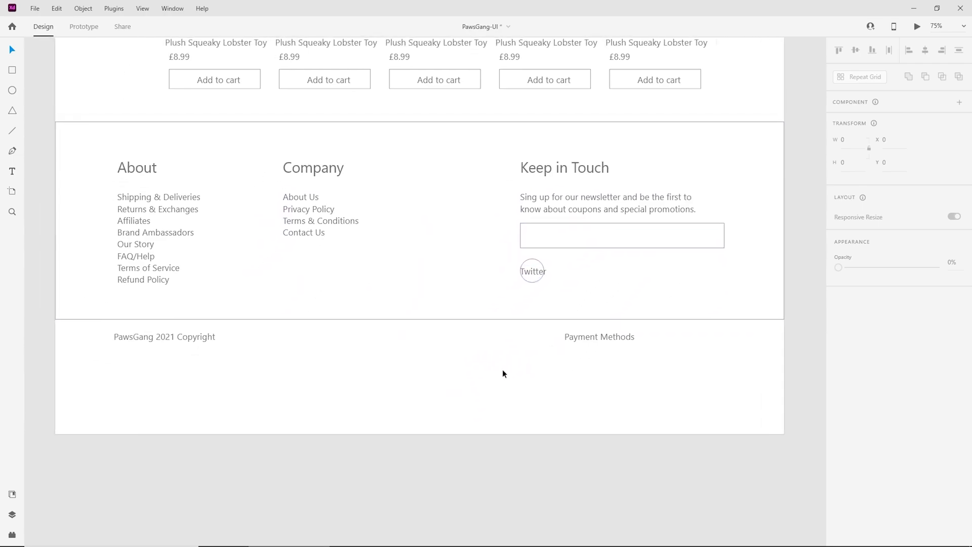
click(138, 339)
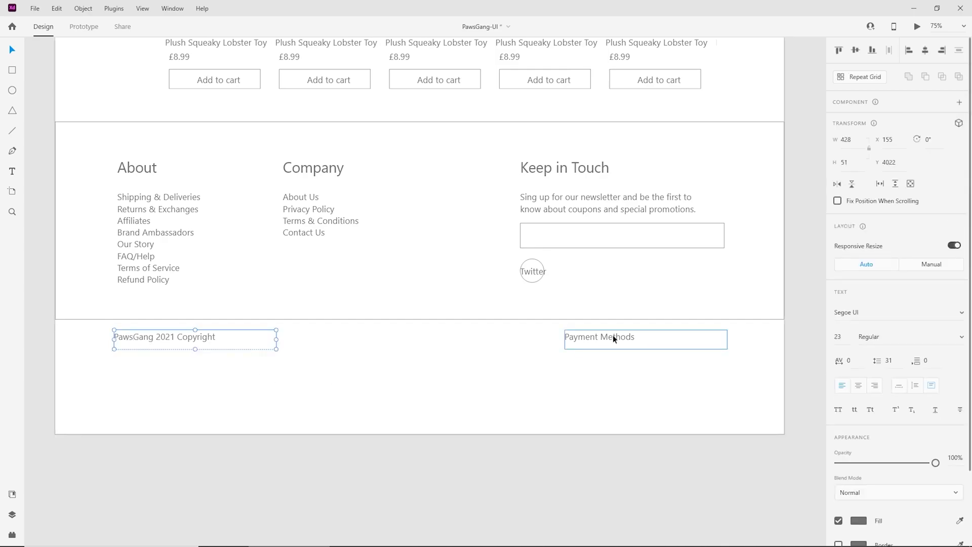
click(613, 337)
click(532, 377)
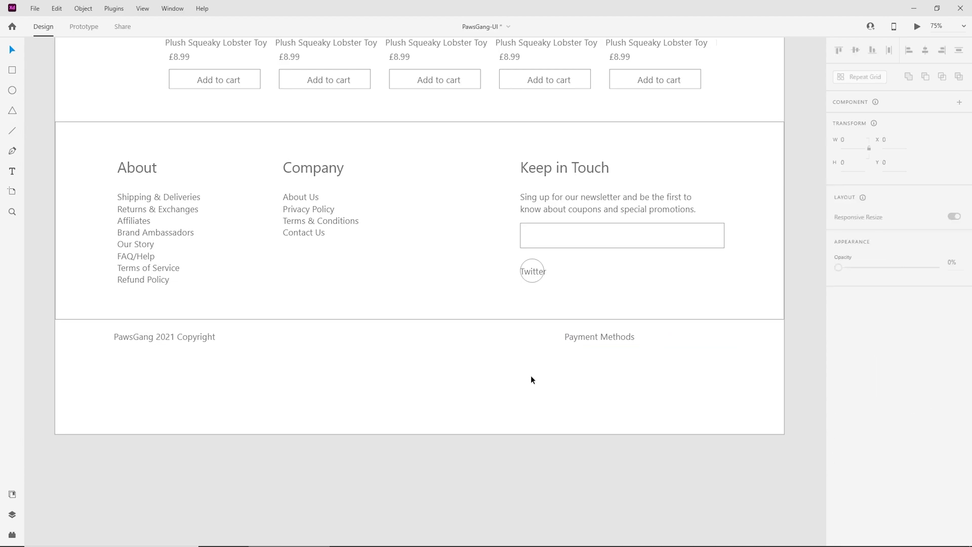
Duplicate the whole Home Wireframe artboard
scroll(535, 327, down, 5)
scroll(601, 398, up, 5)
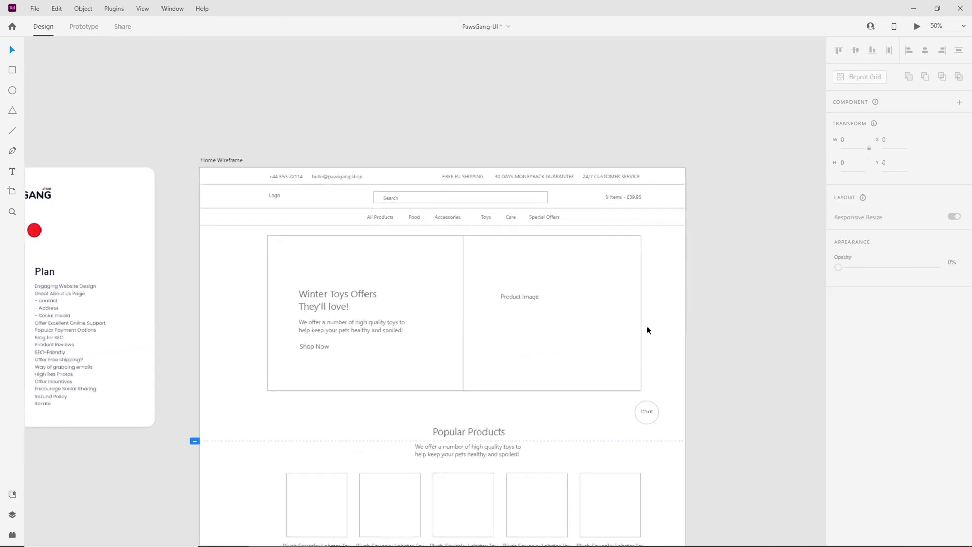
drag(653, 339, 620, 273)
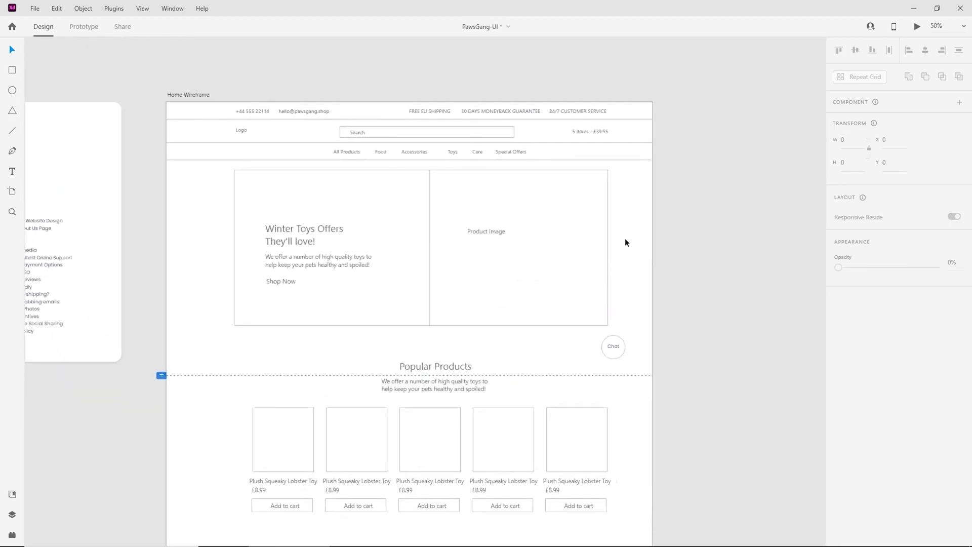
click(625, 239)
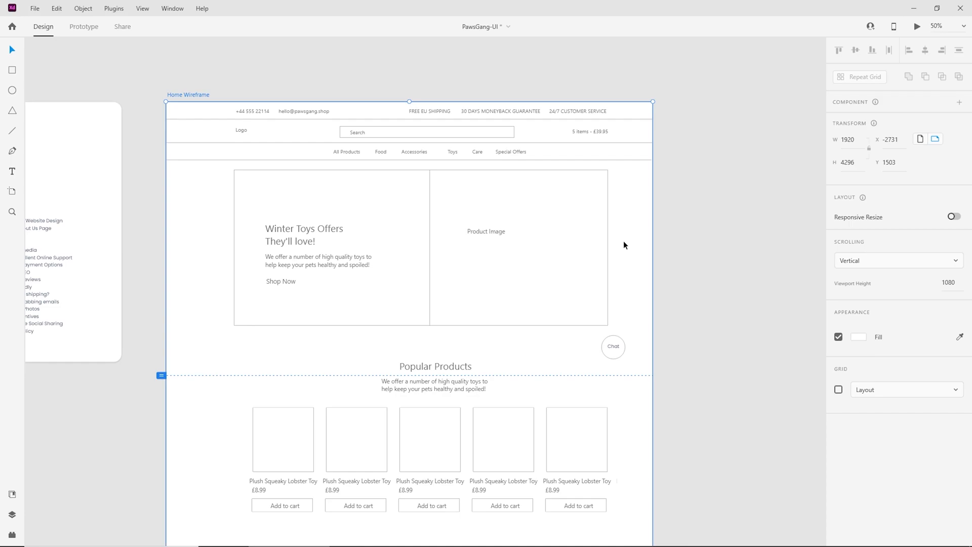
key(ctrl+d)
drag(535, 156, 596, 463)
drag(591, 270, 588, 408)
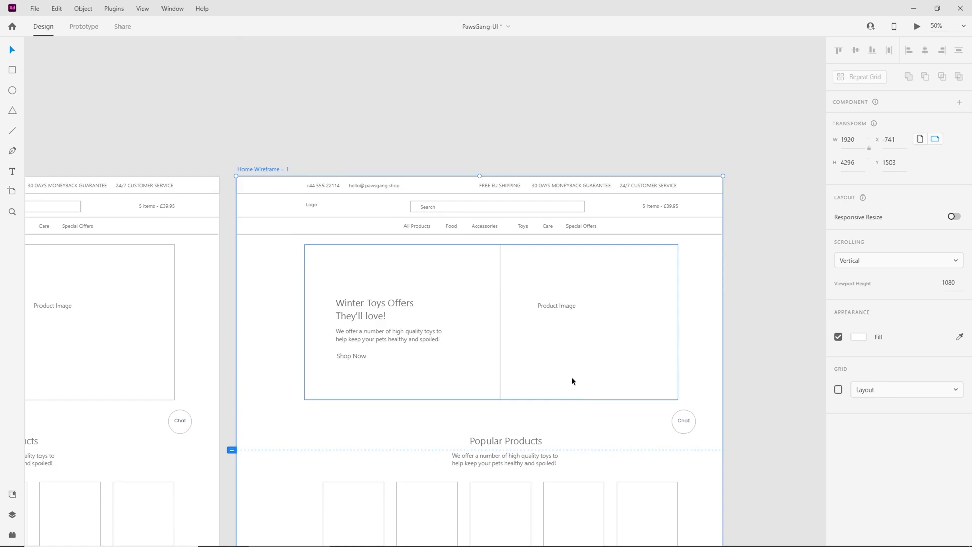
Move one copy of the wireframe artboard to empty canvas below and to the left of the brand styles artboard
key(ctrl+minus)
key(ctrl+minus)
key(ctrl+minus)
click(580, 483)
drag(581, 483, 633, 319)
drag(443, 140, 47, 308)
key(ctrl+plus)
key(ctrl+plus)
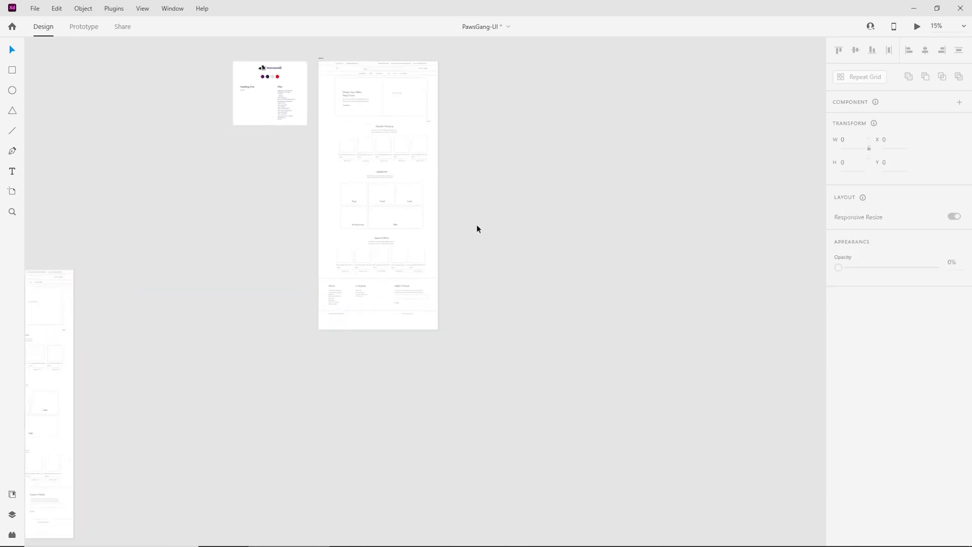
Rename the Home Wireframe artboard beside the brand styles artboard as Home
drag(501, 93, 582, 342)
key(ctrl+plus)
key(ctrl+plus)
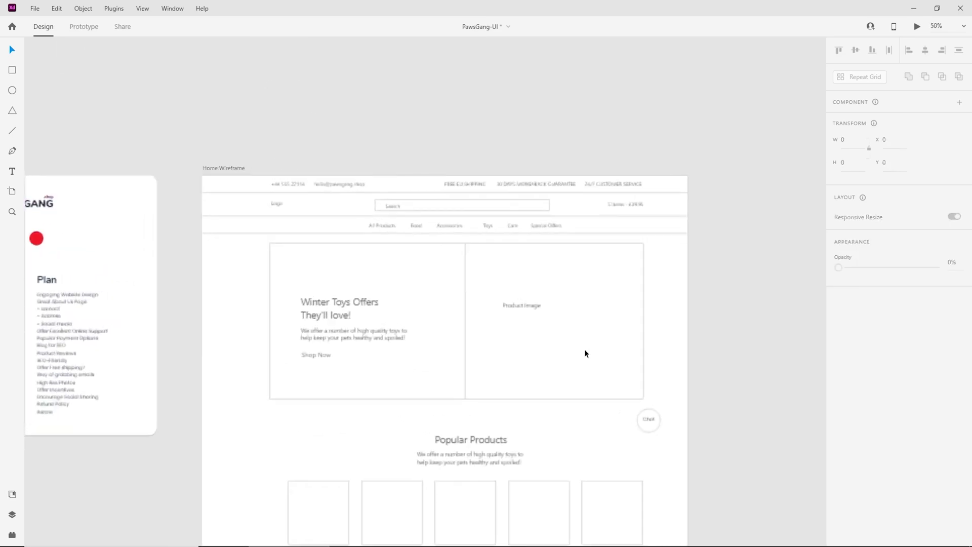
double_click(238, 168)
text(me)
click(418, 141)
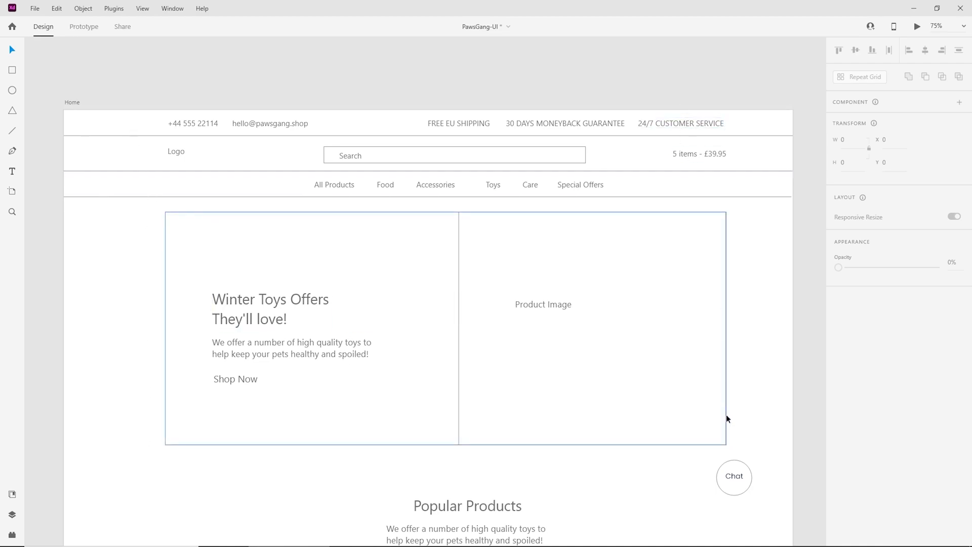
Turn on the layout grid for the Home artboard and check its column colour settings
click(766, 270)
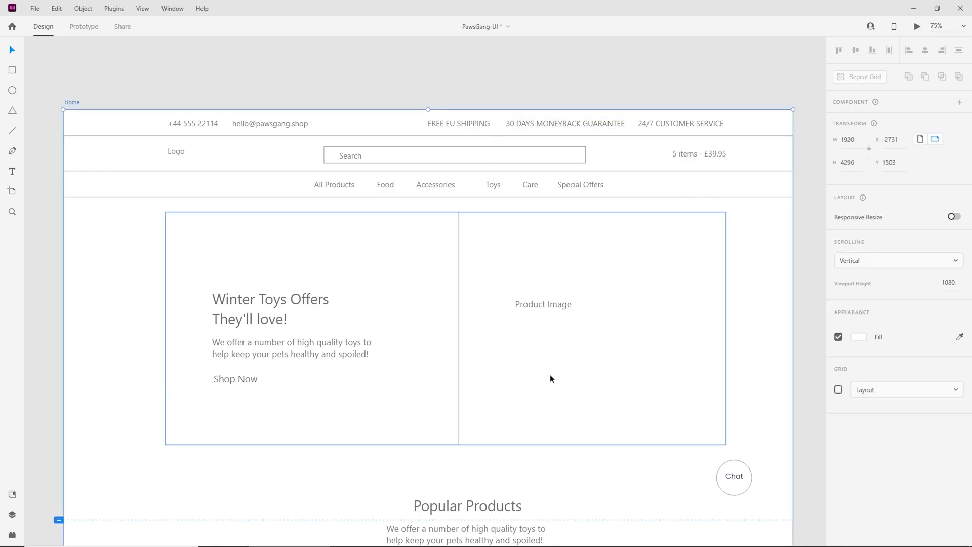
click(839, 389)
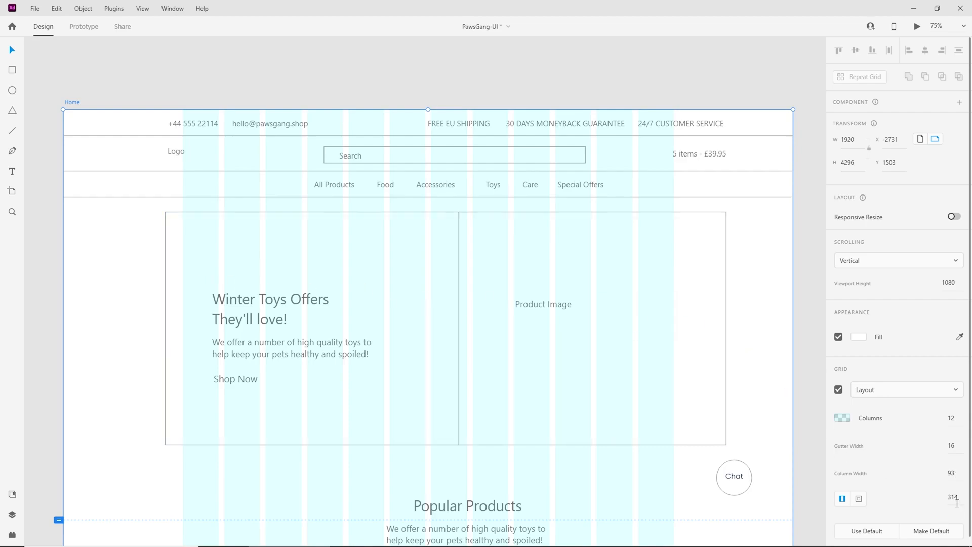
click(847, 417)
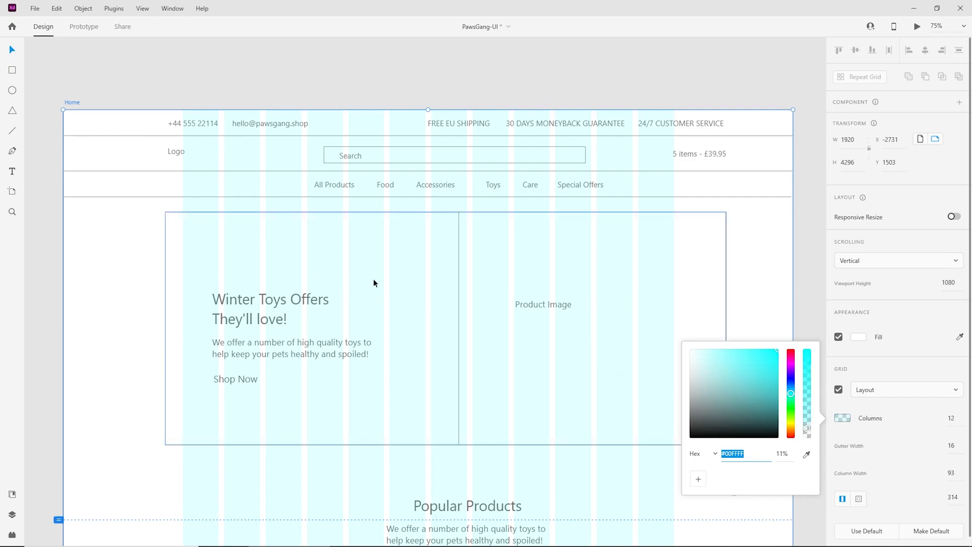
click(876, 378)
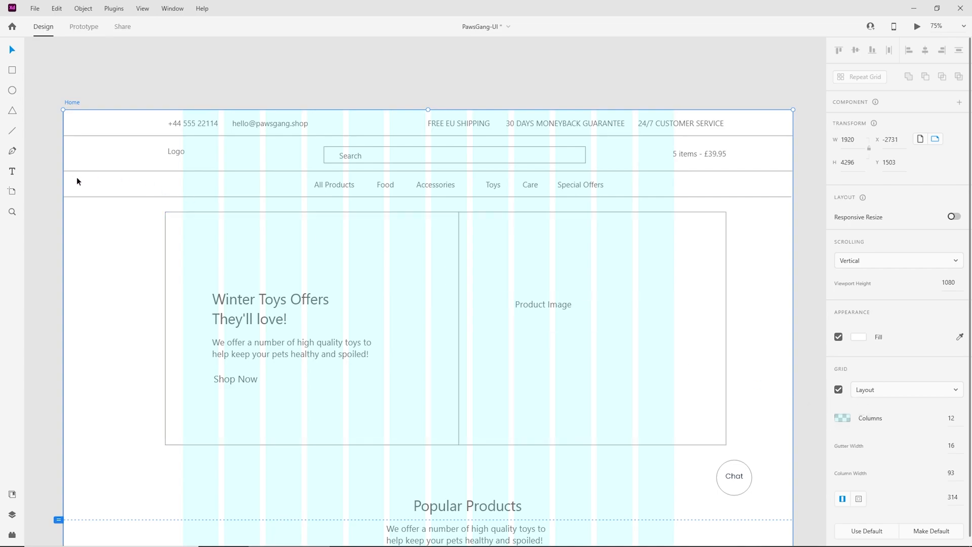
Examine the left margin of the Home artboard between its edge and the hero frame up close
drag(60, 191, 489, 339)
key(ctrl+plus)
key(ctrl+plus)
key(ctrl+plus)
key(ctrl+plus)
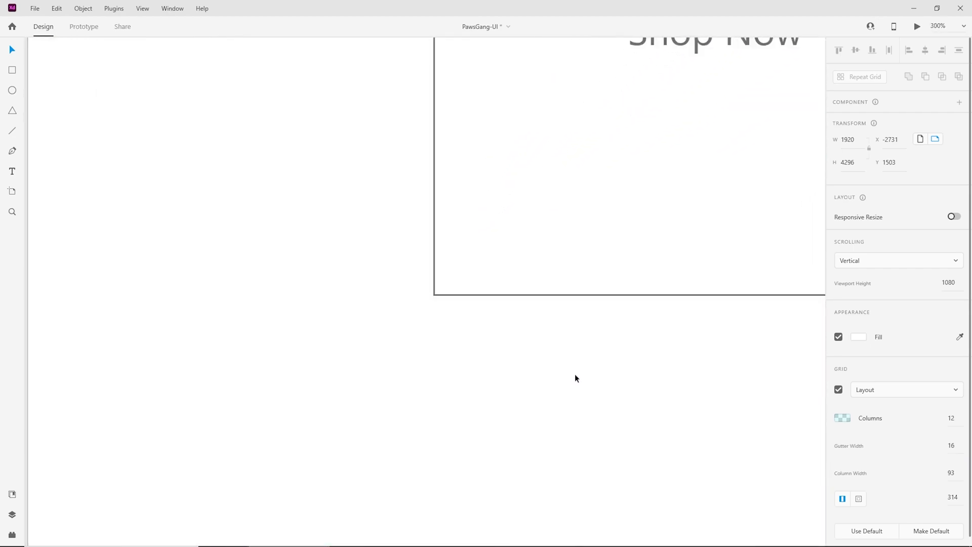
drag(511, 379, 505, 386)
key(ctrl+minus)
key(ctrl+minus)
key(ctrl+minus)
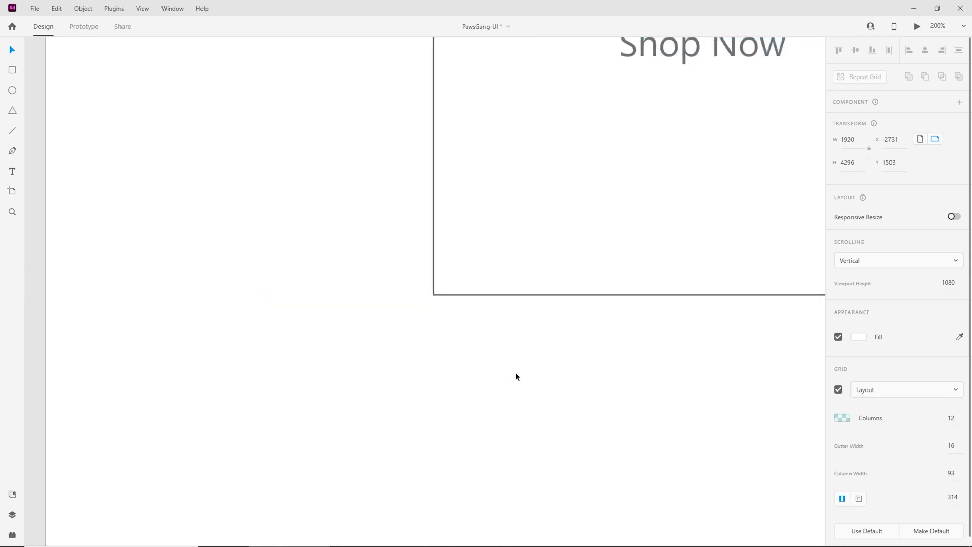
drag(466, 106, 455, 378)
drag(808, 251, 577, 254)
key(ctrl+minus)
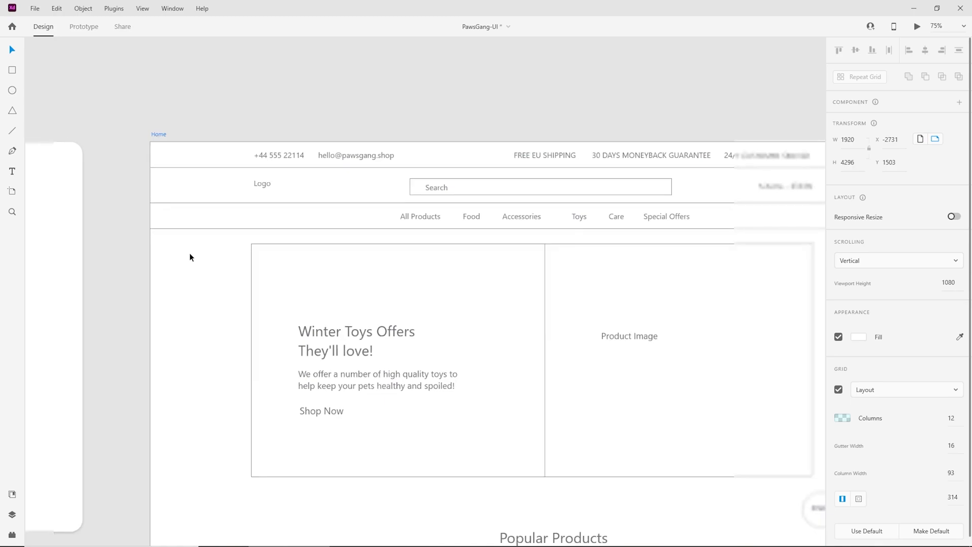
Examine the last grid column and the right margin of the Home artboard up close
drag(150, 273, 759, 297)
key(ctrl+plus)
key(ctrl+plus)
drag(783, 333, 336, 306)
key(ctrl+plus)
key(ctrl+plus)
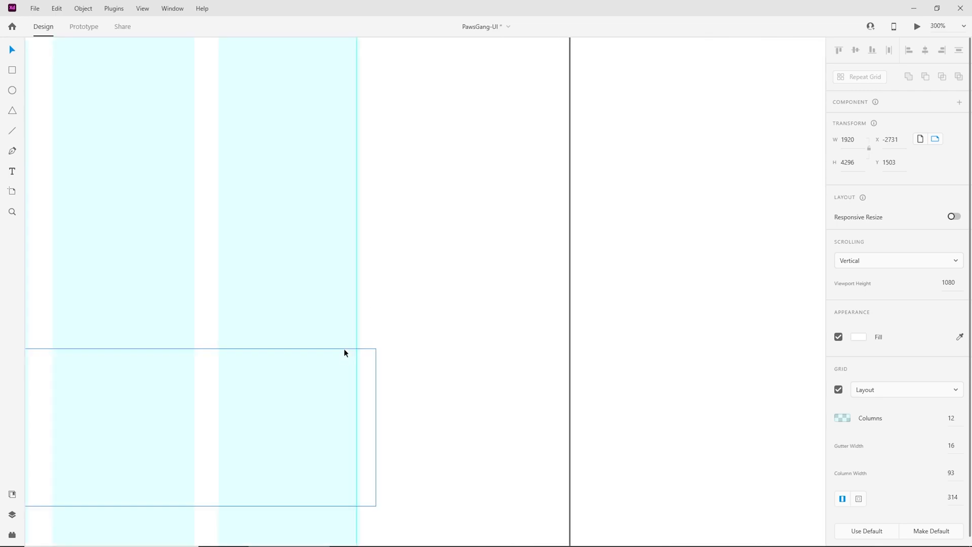
Turn off the layout grid for the Home artboard
key(ctrl+minus)
key(ctrl+minus)
key(ctrl+minus)
key(ctrl+minus)
key(ctrl+minus)
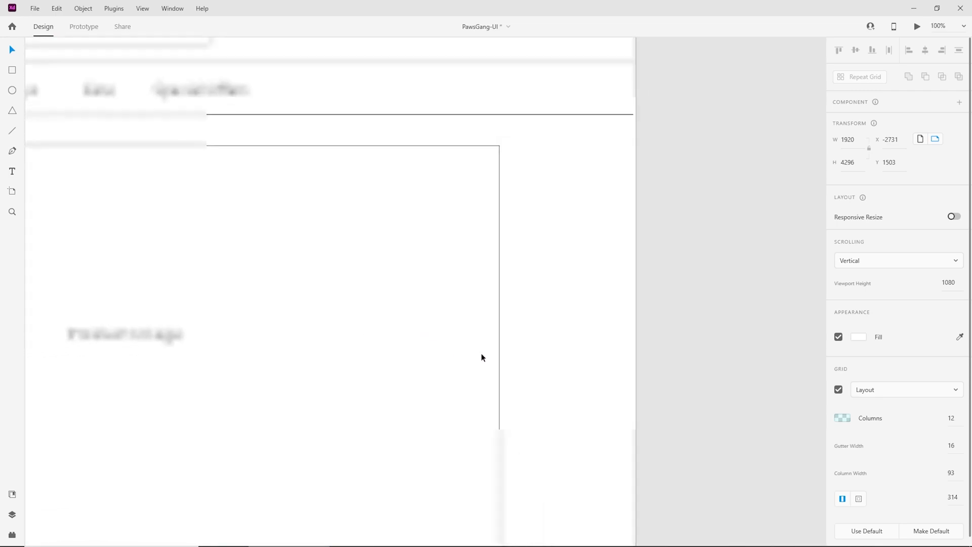
drag(445, 341, 630, 253)
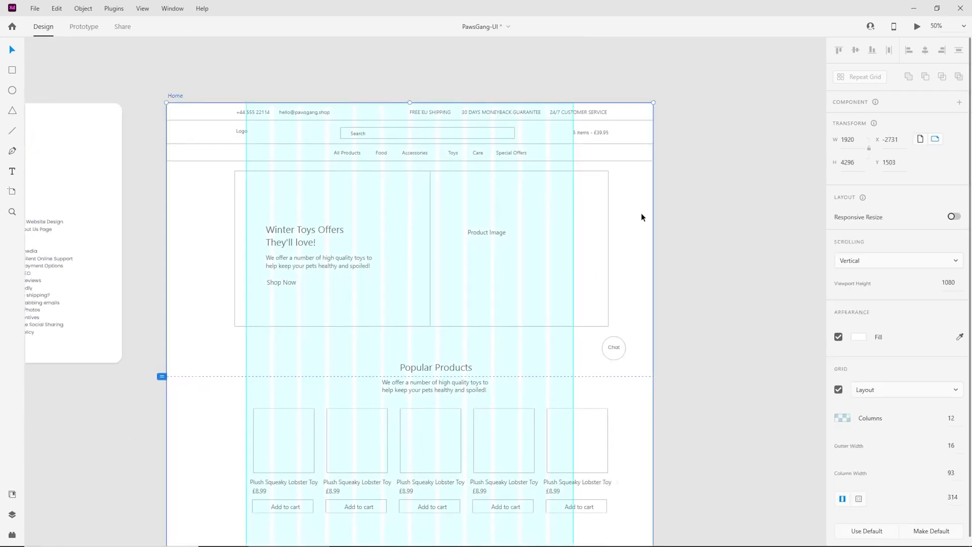
click(839, 390)
click(703, 262)
Move the phone number text from the header's top bar onto the empty canvas above the Home artboard
key(ctrl+plus)
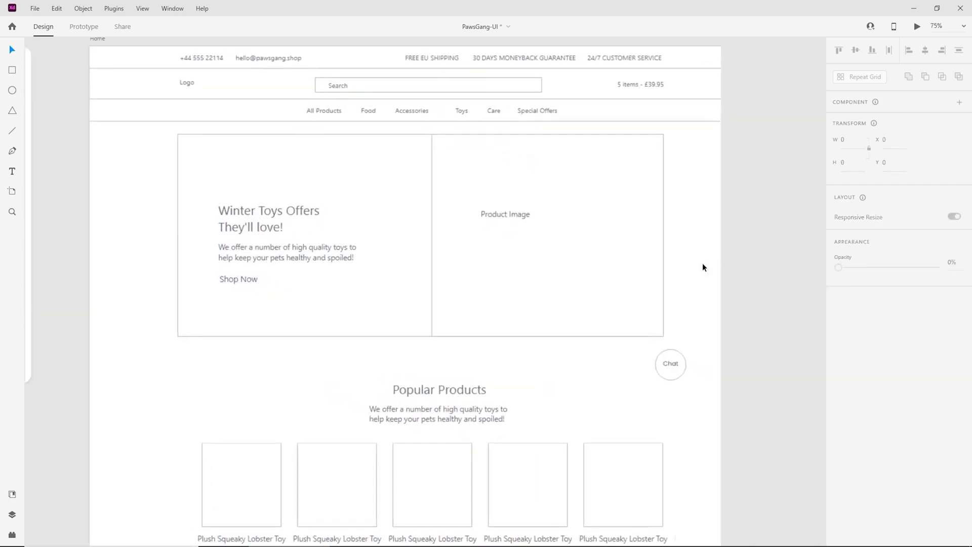
drag(614, 193, 616, 347)
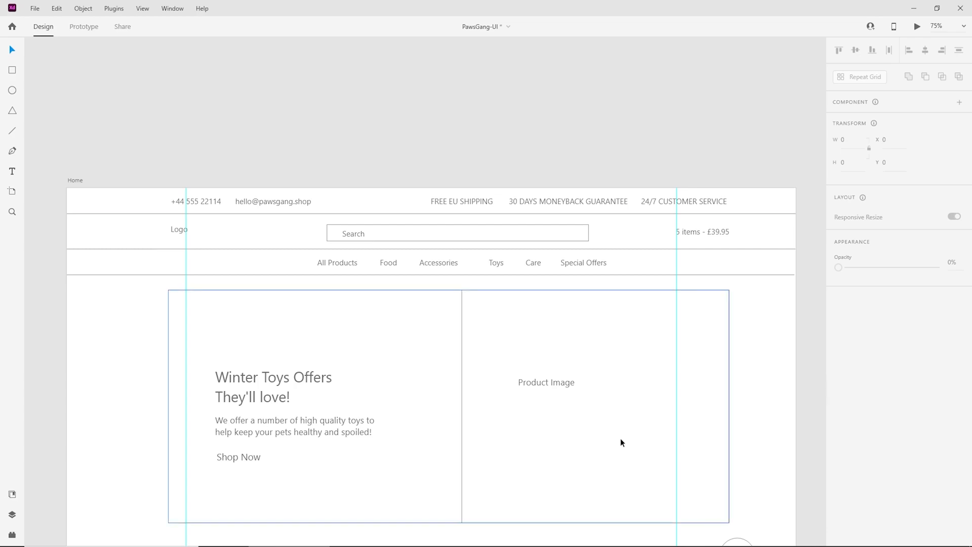
scroll(436, 273, up, 2)
key(ctrl+plus)
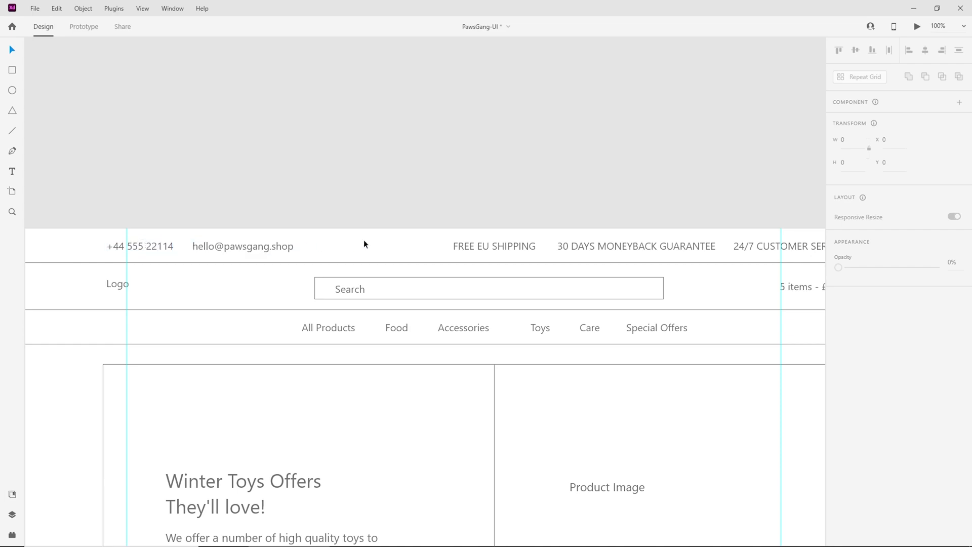
click(146, 246)
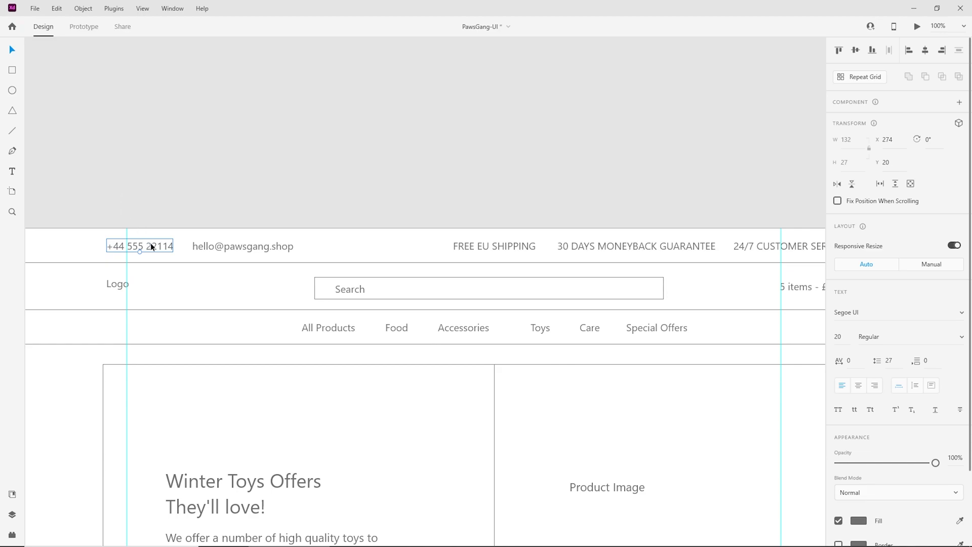
drag(144, 248, 398, 150)
key(ctrl+plus)
drag(398, 150, 494, 339)
key(ctrl+plus)
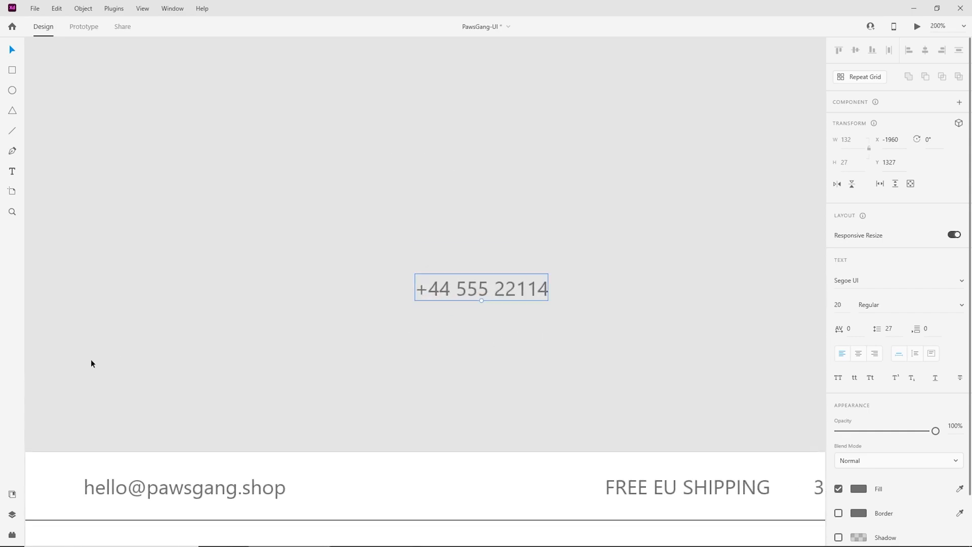
Apply the saved purple #7F187F to the phone number text and set its font size to 14
click(13, 497)
drag(538, 373, 450, 333)
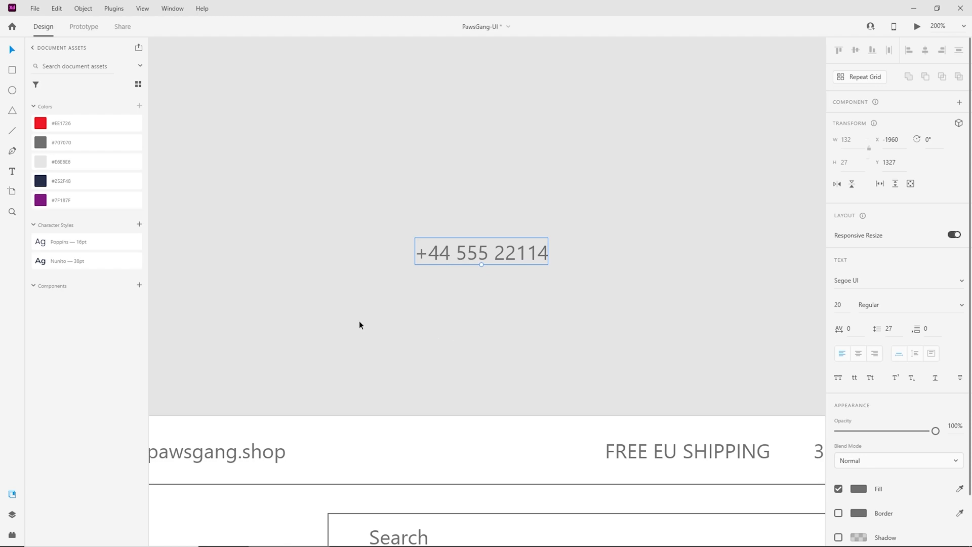
click(89, 200)
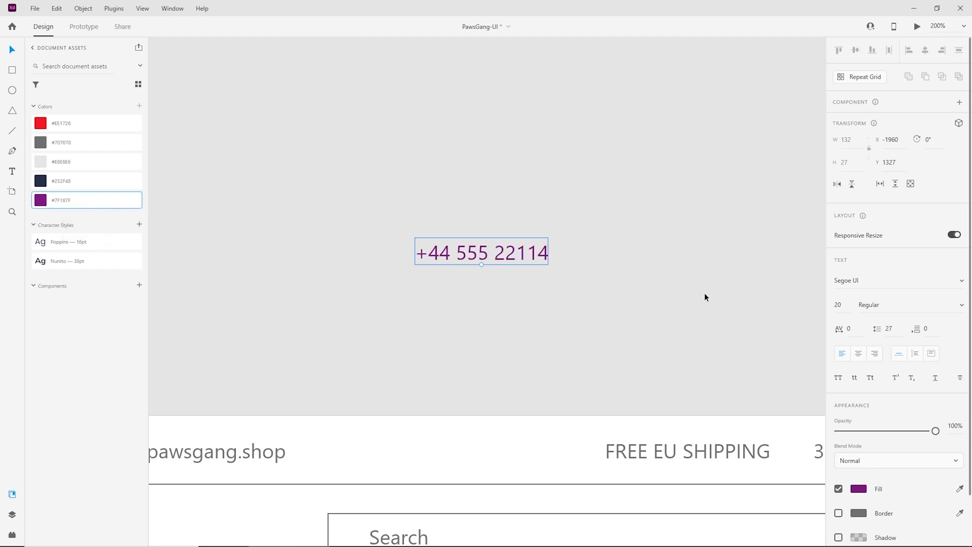
click(845, 308)
text(14)
key(Return)
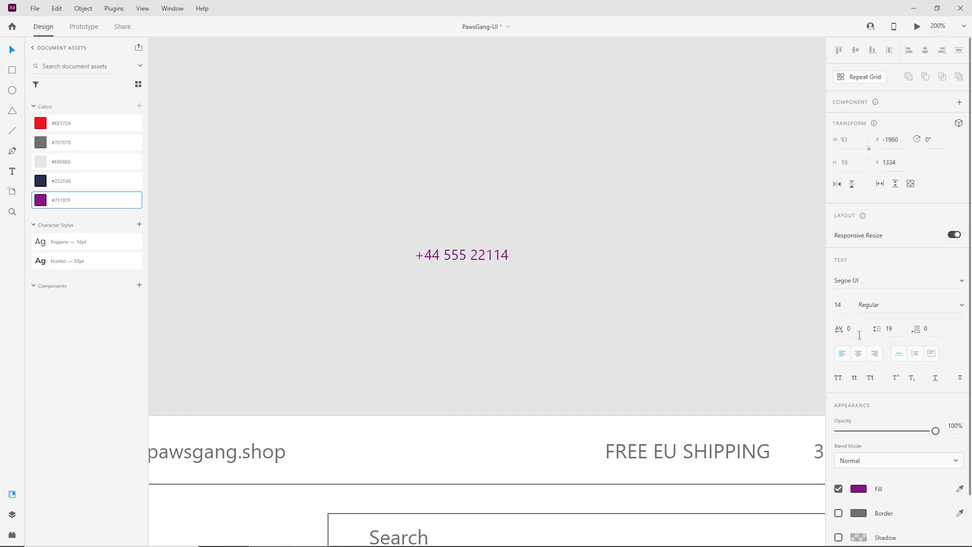
click(515, 338)
click(457, 263)
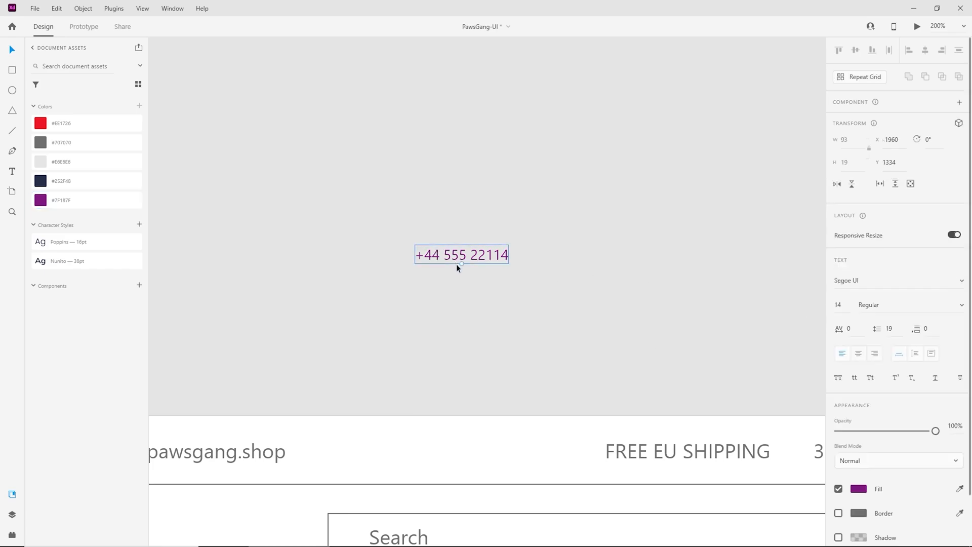
Draw a circle about 31 px wide just left of the phone number text
click(455, 276)
scroll(454, 275, up, 5)
drag(448, 273, 568, 351)
key(ctrl+plus)
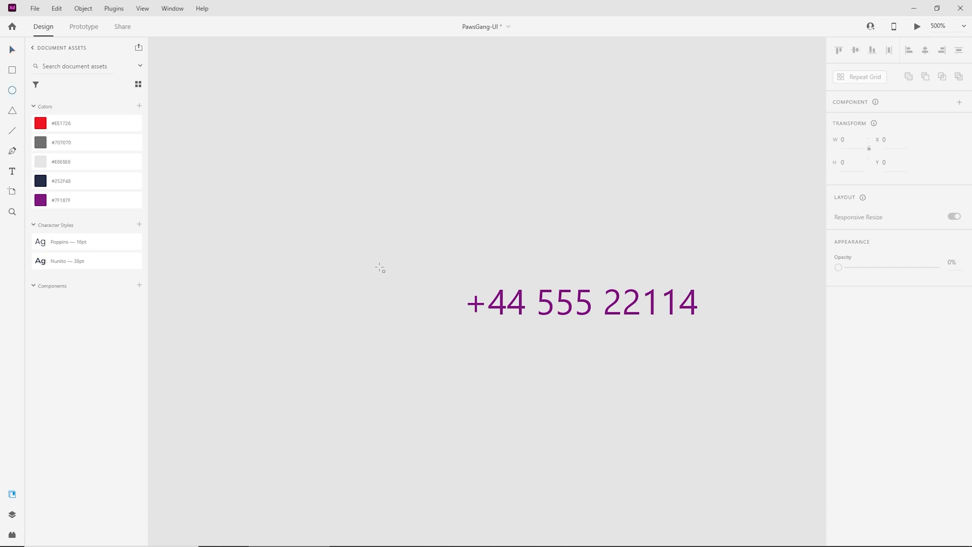
drag(375, 264, 454, 345)
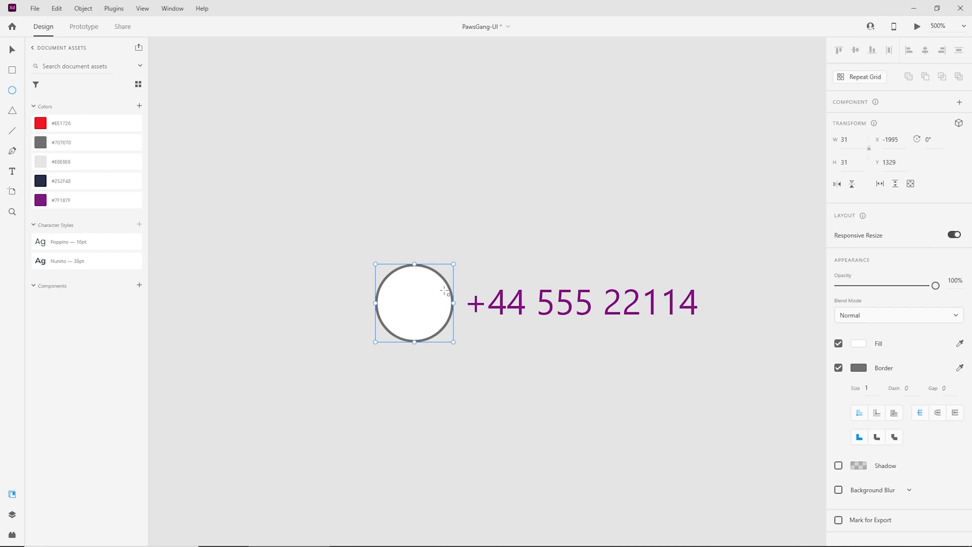
Fill the circle with #7F187F, remove its border, shift it slightly away from the number and set its opacity to 20%
click(66, 204)
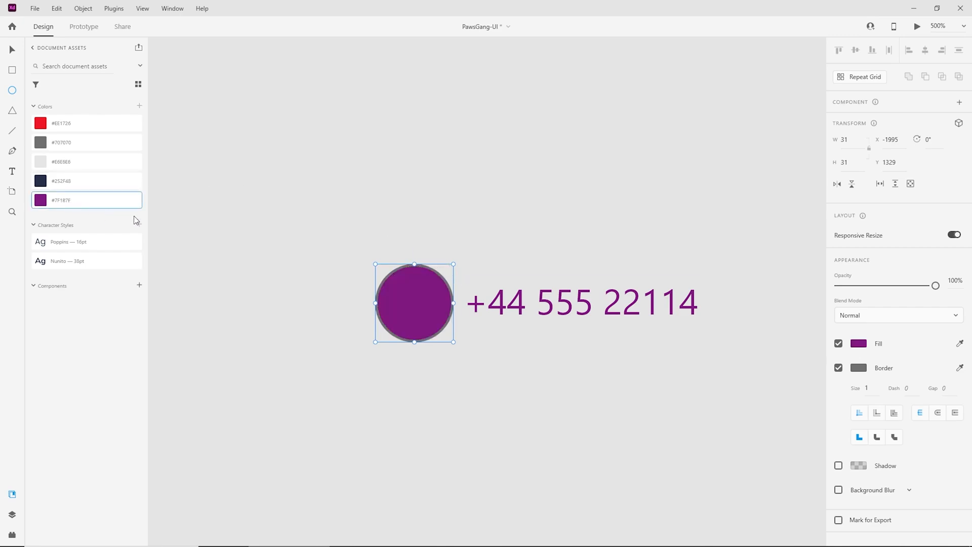
click(838, 368)
key(v)
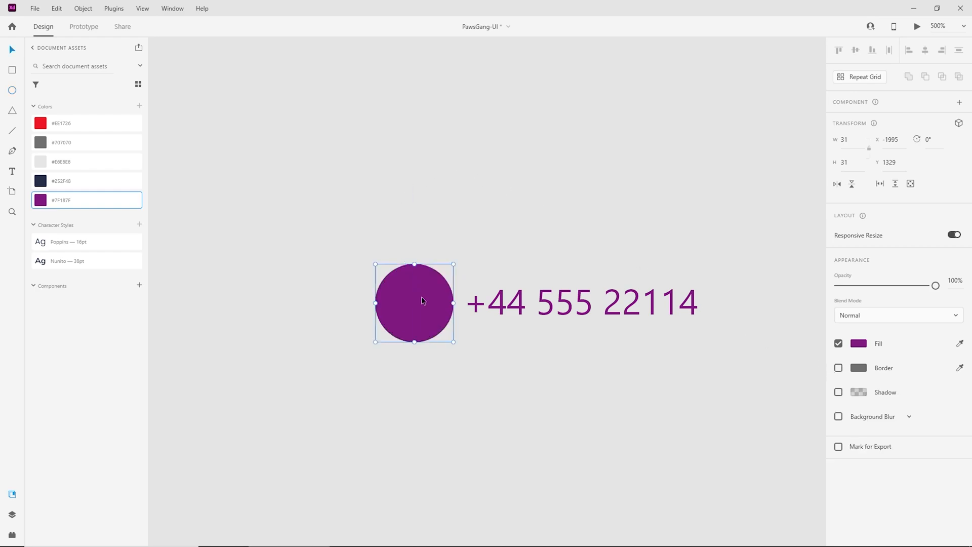
drag(422, 296, 419, 297)
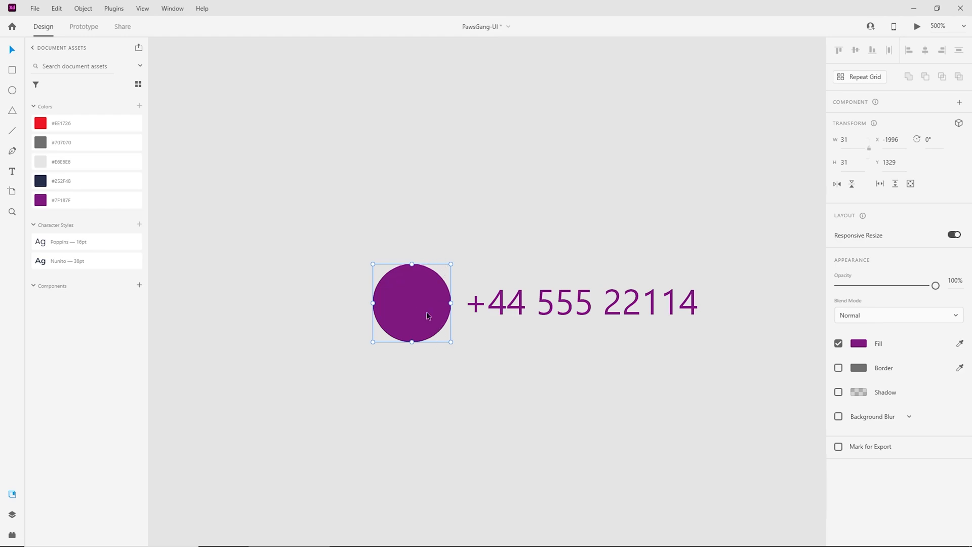
click(956, 281)
text(20)
key(Return)
click(579, 224)
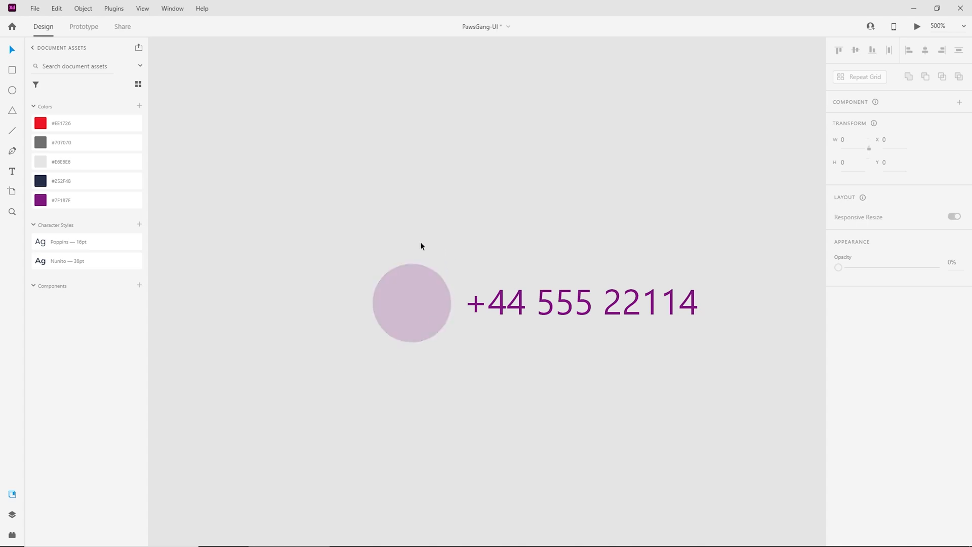
Search the Bootstrap icon pack in the Auto Icon plugin for "phone"
click(12, 535)
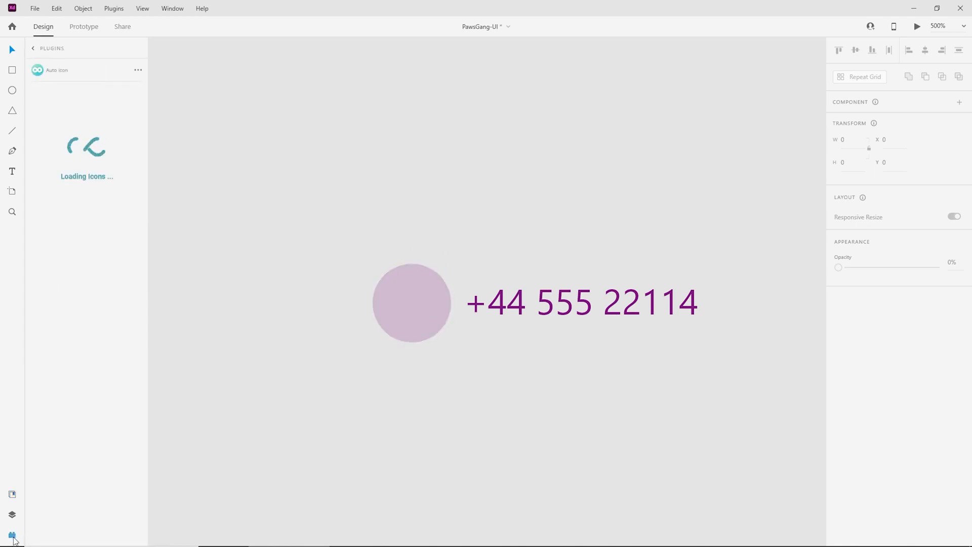
click(33, 48)
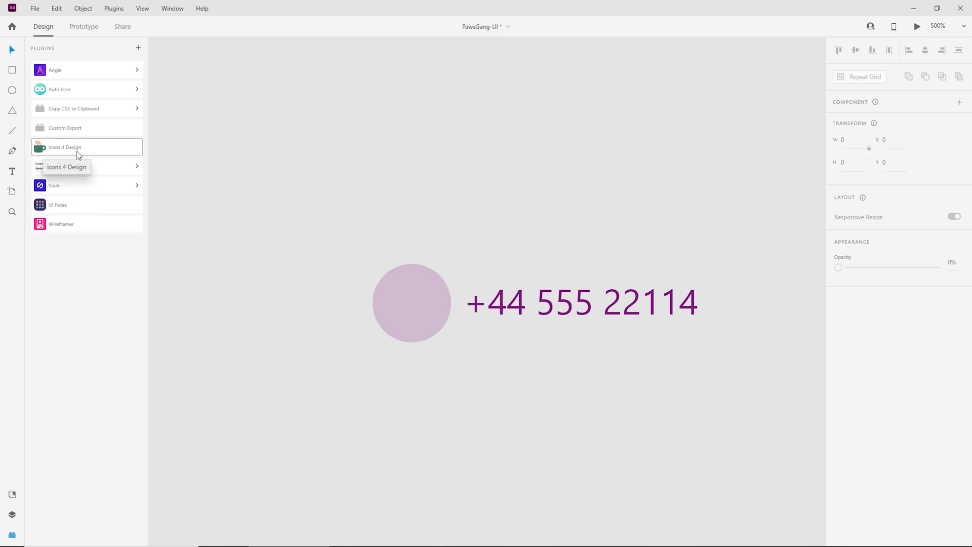
click(53, 89)
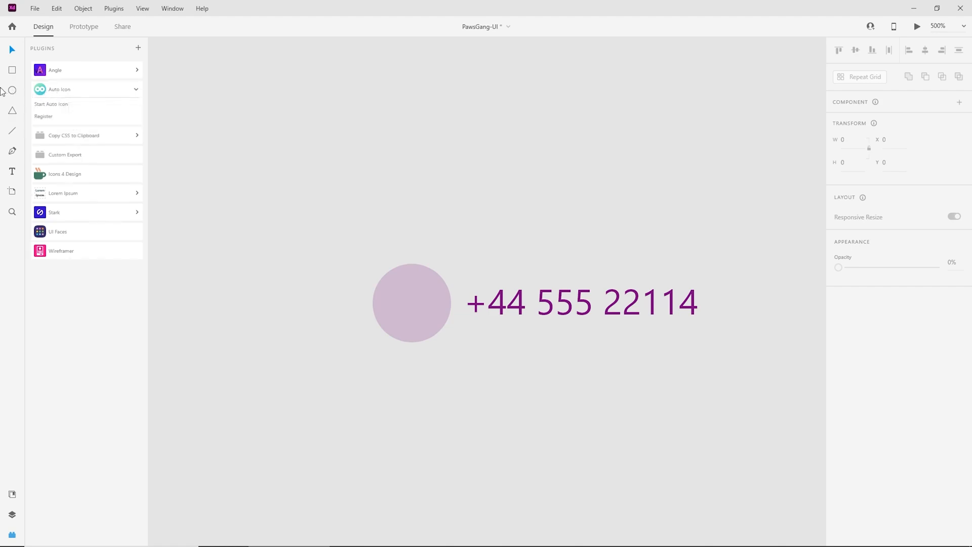
click(50, 103)
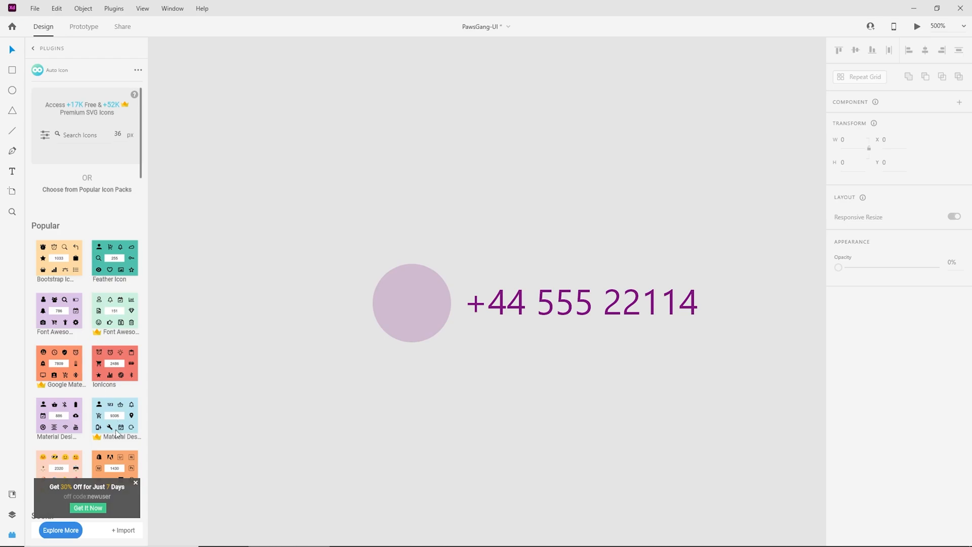
click(61, 260)
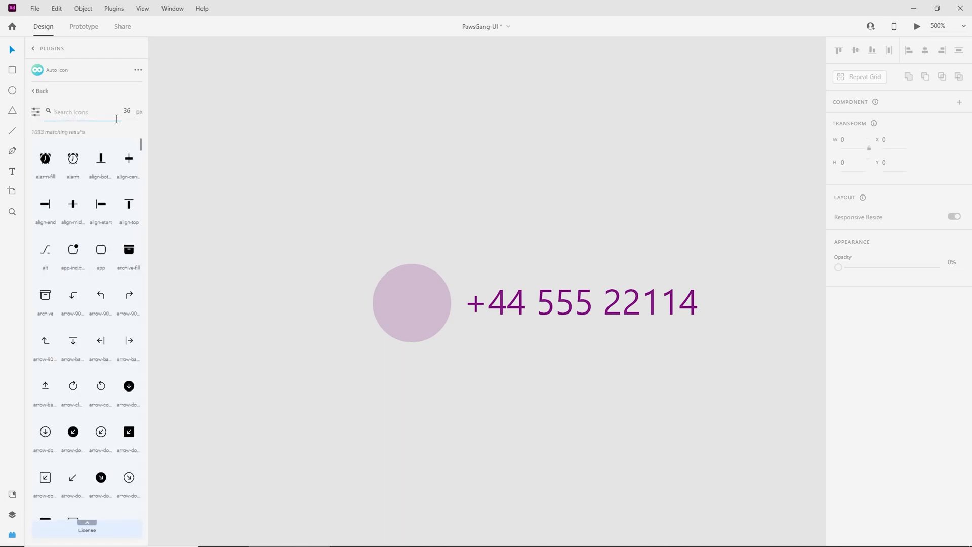
click(117, 119)
text(phone)
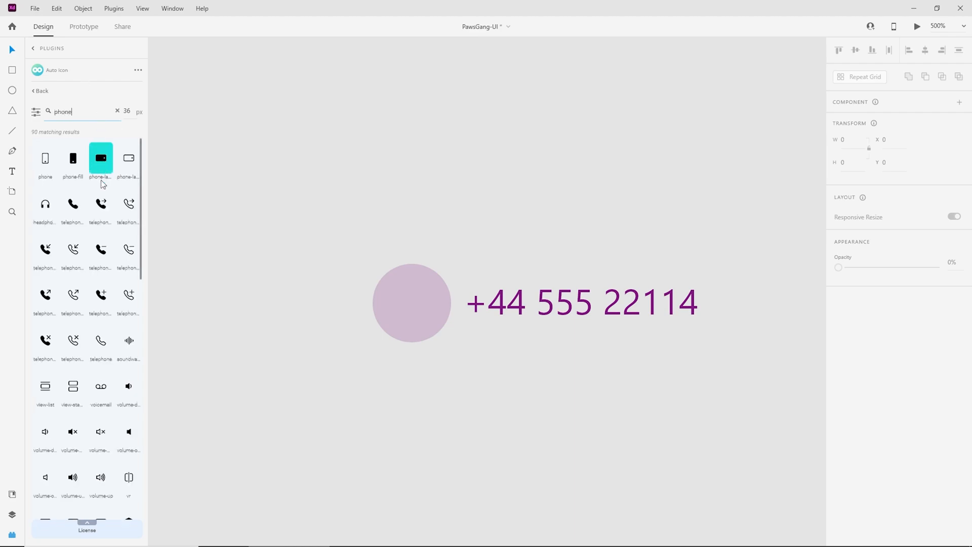
Place the outlined telephone icon in the centre of the circle and colour it #7F187F
drag(100, 340, 386, 229)
drag(471, 229, 412, 309)
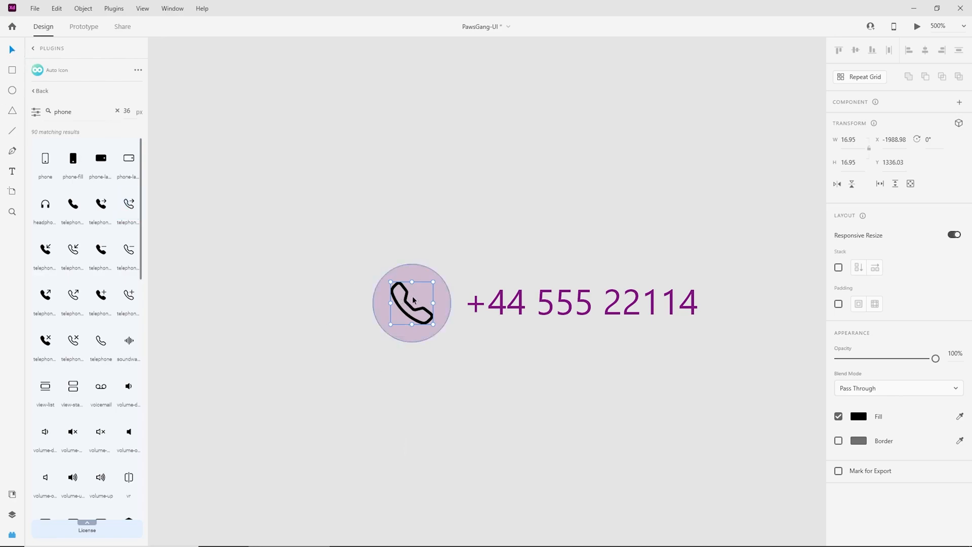
click(12, 494)
click(43, 200)
click(559, 403)
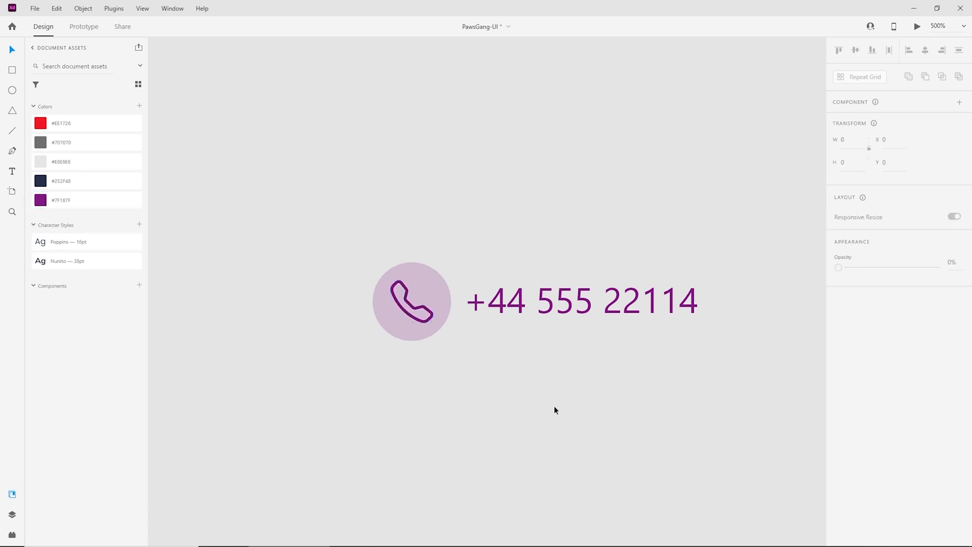
Make a component from the circle, telephone icon and phone number, and place an instance of it below the original
key(ctrl+minus)
key(ctrl+minus)
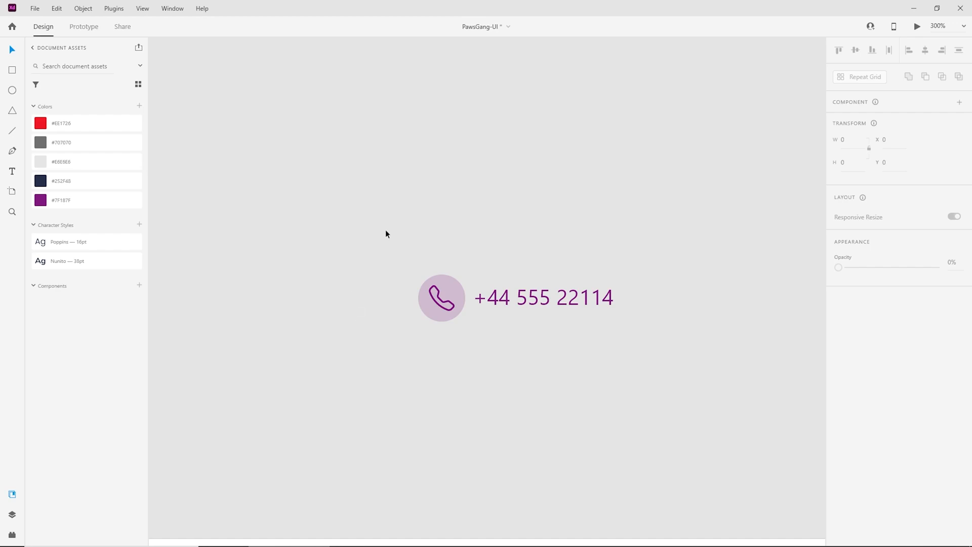
drag(343, 232, 745, 404)
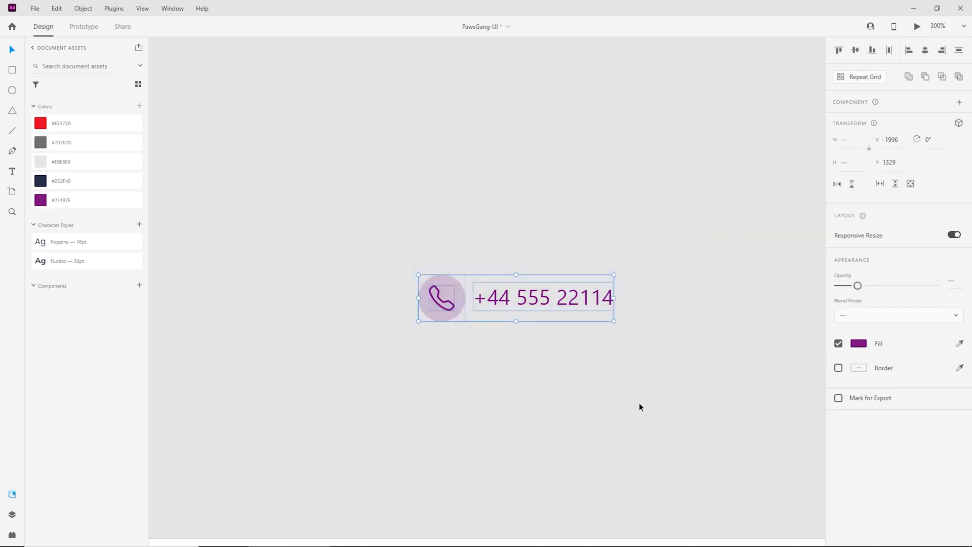
click(140, 286)
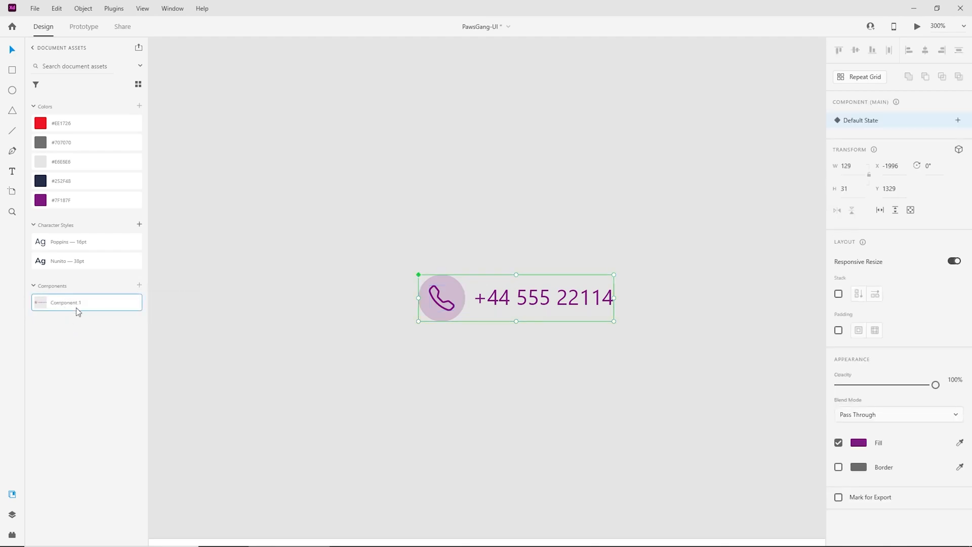
scroll(484, 393, down, 3)
drag(75, 298, 439, 309)
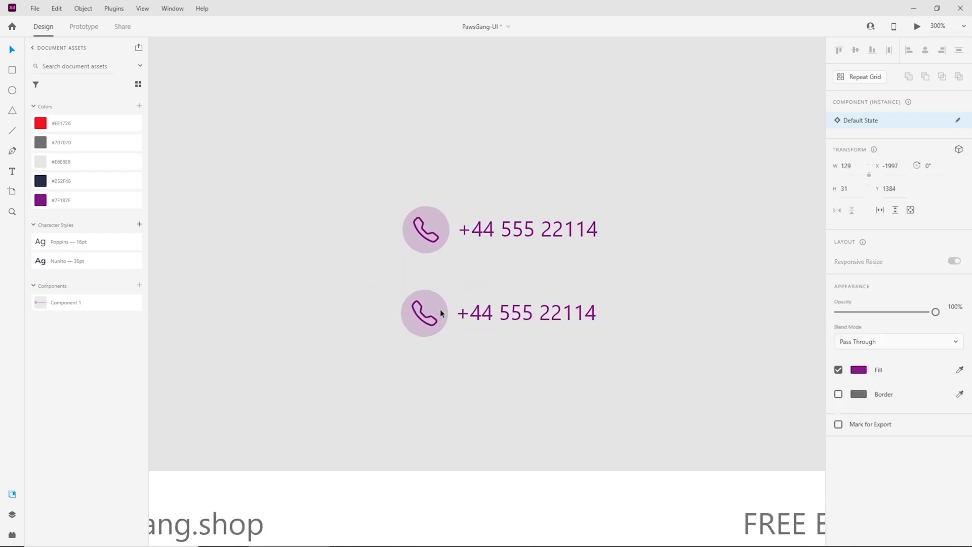
Try font size 16 on the main component's phone number text, and return it to 14
click(513, 232)
double_click(512, 235)
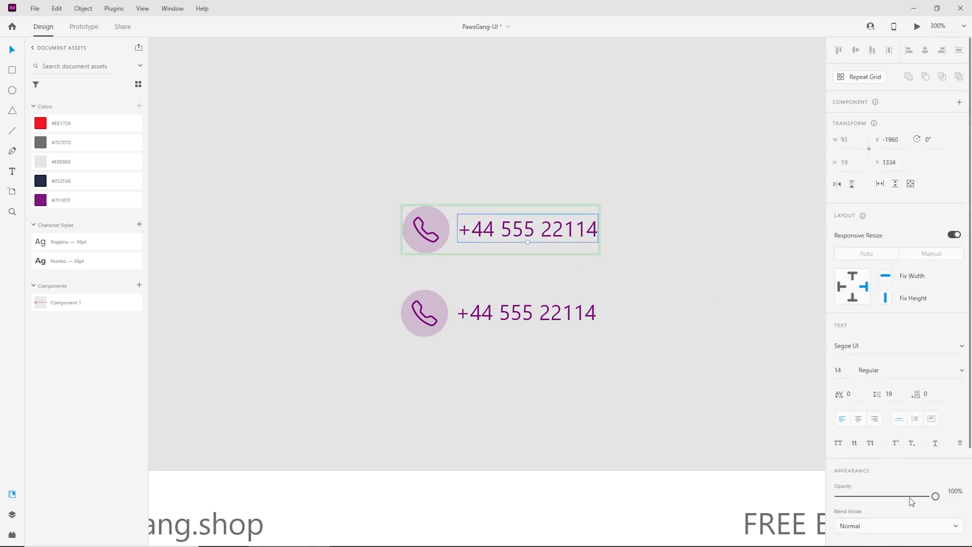
key(Up)
key(Up)
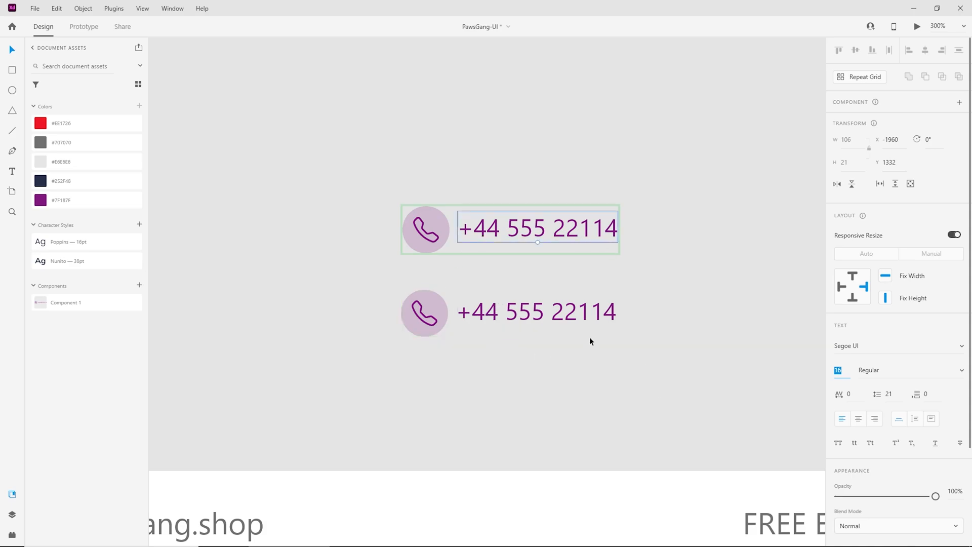
key(Down)
key(Down)
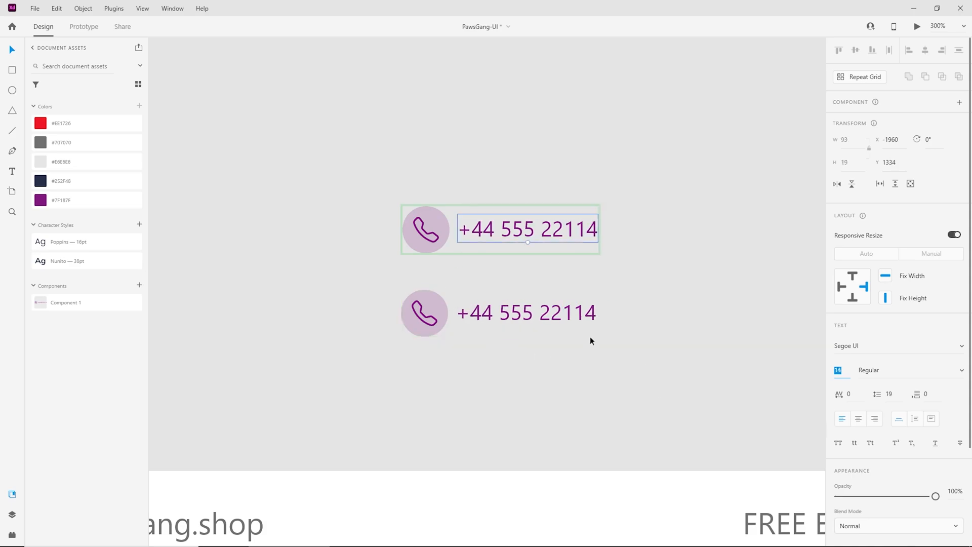
Move the lower contact component instance up, closer to the main component
click(591, 337)
drag(560, 315, 556, 298)
click(621, 384)
Replace the phone number in the lower instance with the e-mail address copied from the header's top bar
key(ctrl+minus)
key(ctrl+minus)
key(space)
drag(464, 417, 573, 380)
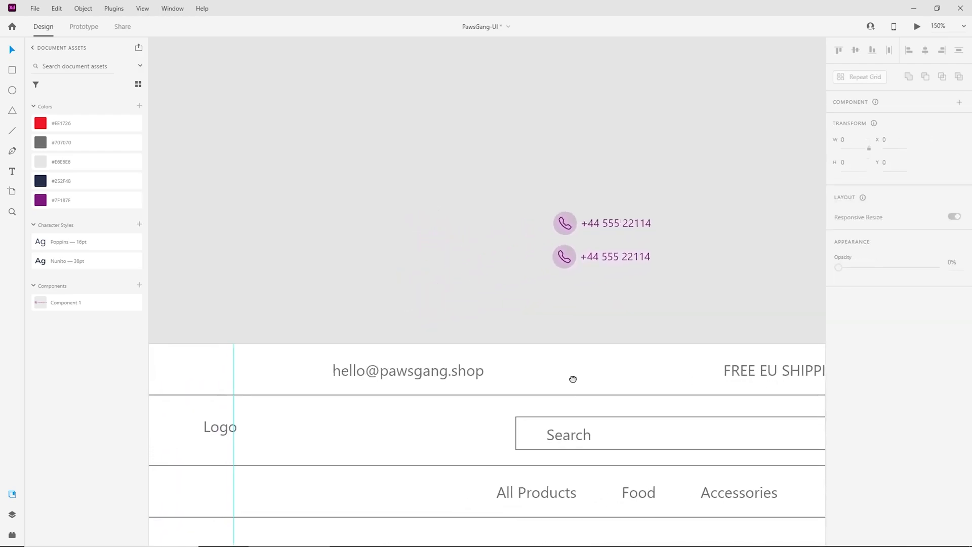
double_click(451, 372)
key(ctrl+c)
key(Escape)
click(598, 256)
double_click(613, 256)
key(ctrl+v)
click(682, 319)
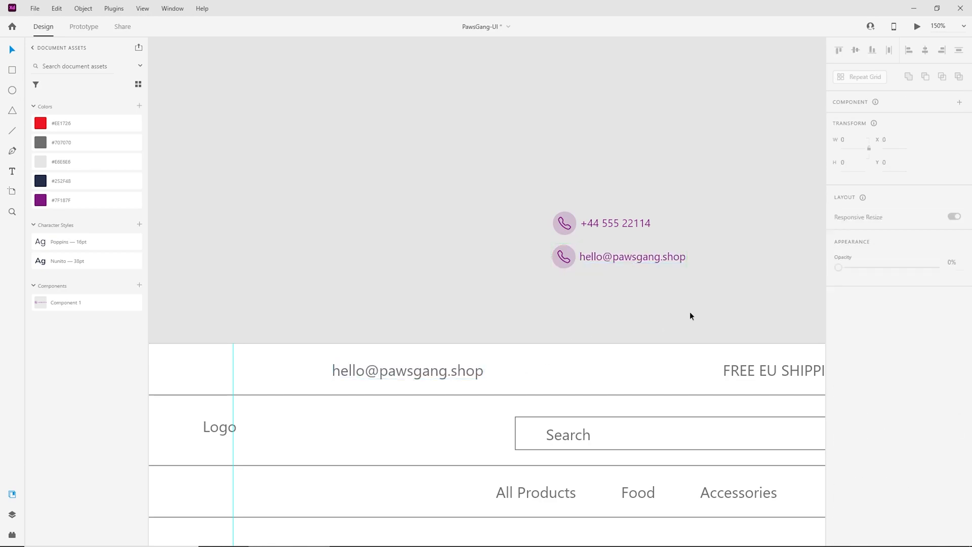
Duplicate the e-mail contact instance directly below itself with the same spacing as between the two above
click(616, 261)
drag(616, 258, 617, 291)
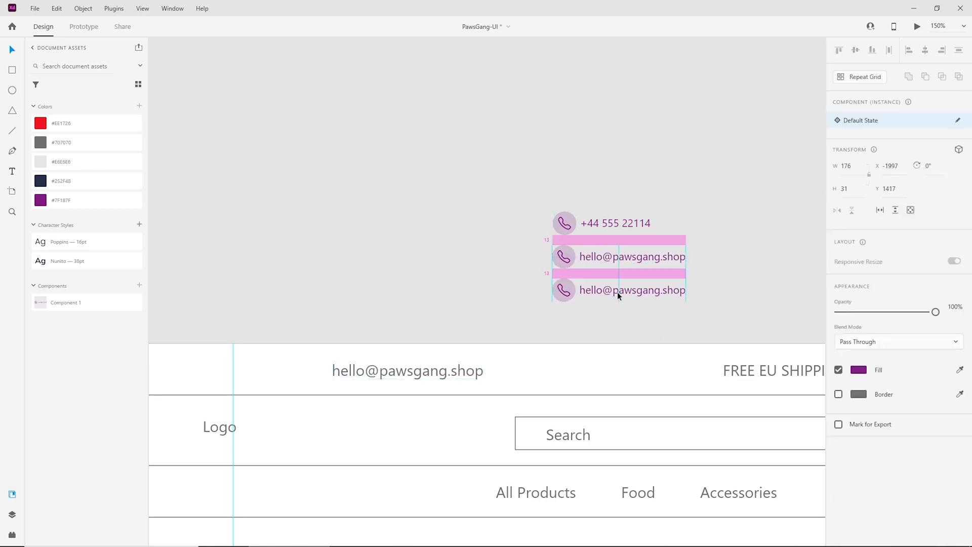
Replace the e-mail address in the third contact instance with the FREE EU SHIPPING text copied from the header's top bar
drag(755, 359, 574, 320)
double_click(582, 332)
key(ctrl+c)
click(434, 250)
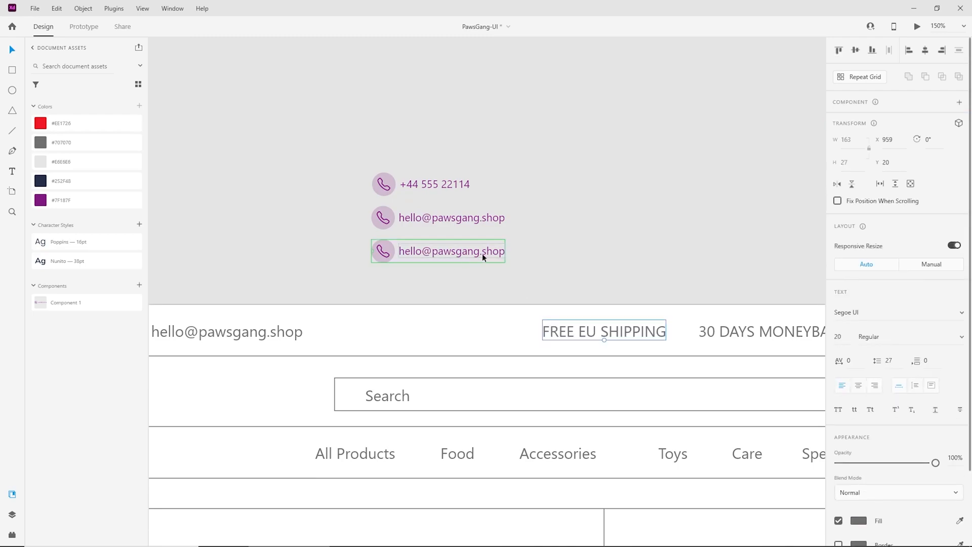
double_click(482, 253)
double_click(482, 253)
key(ctrl+v)
key(Escape)
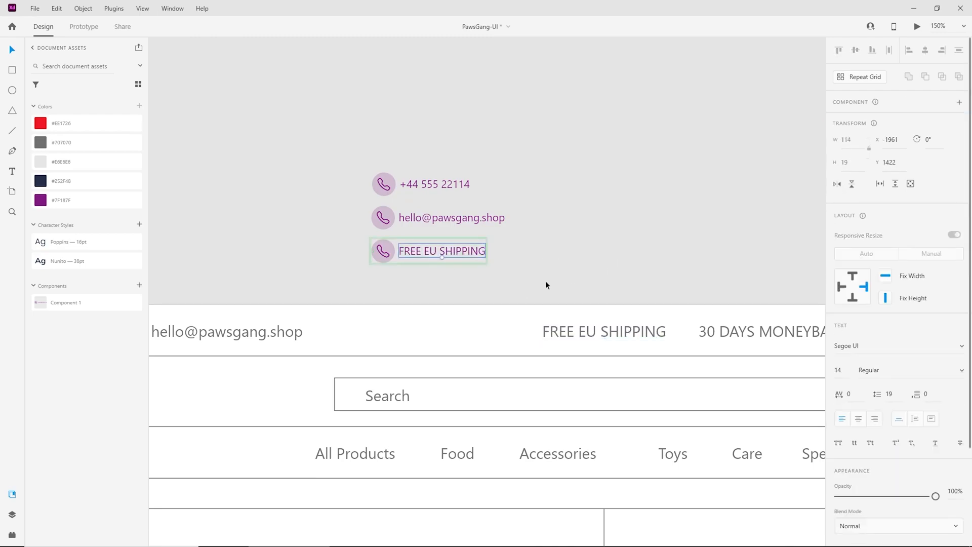
Try duplicating the FREE EU SHIPPING instance directly below itself, and undo the copy
key(Escape)
drag(385, 252, 376, 292)
key(ctrl+z)
click(567, 279)
click(376, 256)
scroll(492, 287, up, 5)
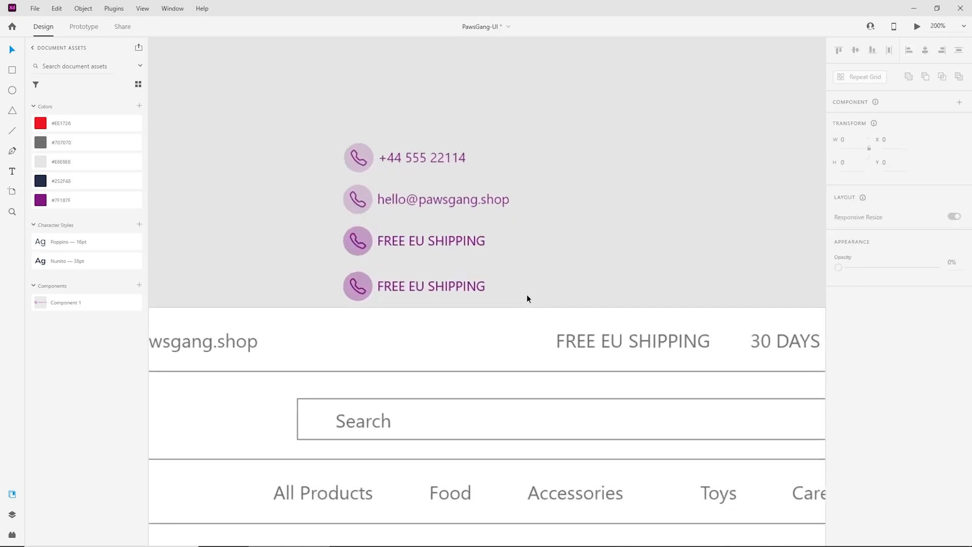
click(339, 219)
click(340, 221)
click(560, 238)
key(ctrl+z)
click(560, 238)
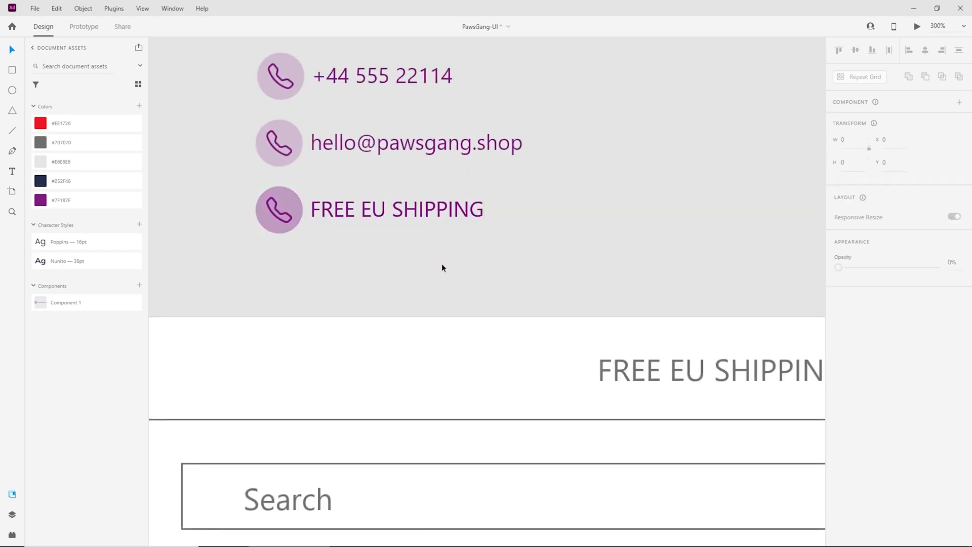
key(ctrl+z)
Duplicate the FREE EU SHIPPING instance below itself and replace the copy's text with 30 DAYS MONEYBACK GUARANTEE copied from the header
drag(552, 254, 294, 271)
key(ctrl+d)
drag(706, 364, 346, 312)
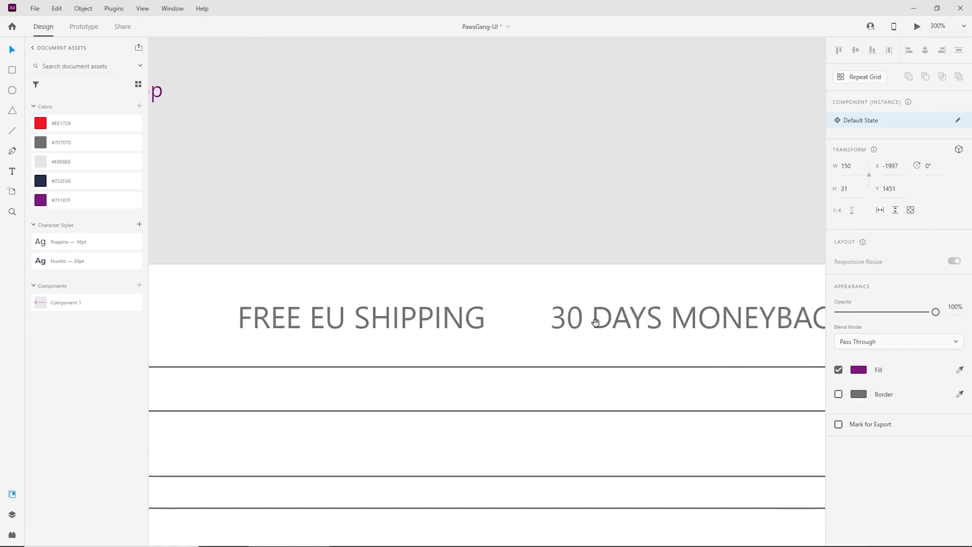
double_click(651, 319)
click(458, 245)
drag(173, 216, 648, 285)
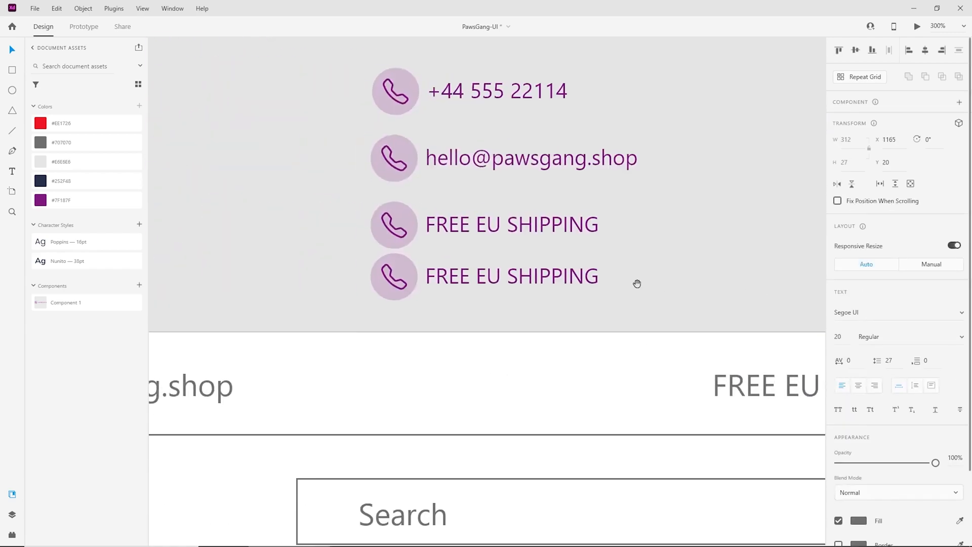
double_click(555, 275)
double_click(560, 283)
key(ctrl+v)
key(Escape)
scroll(570, 223, down, 3)
click(534, 281)
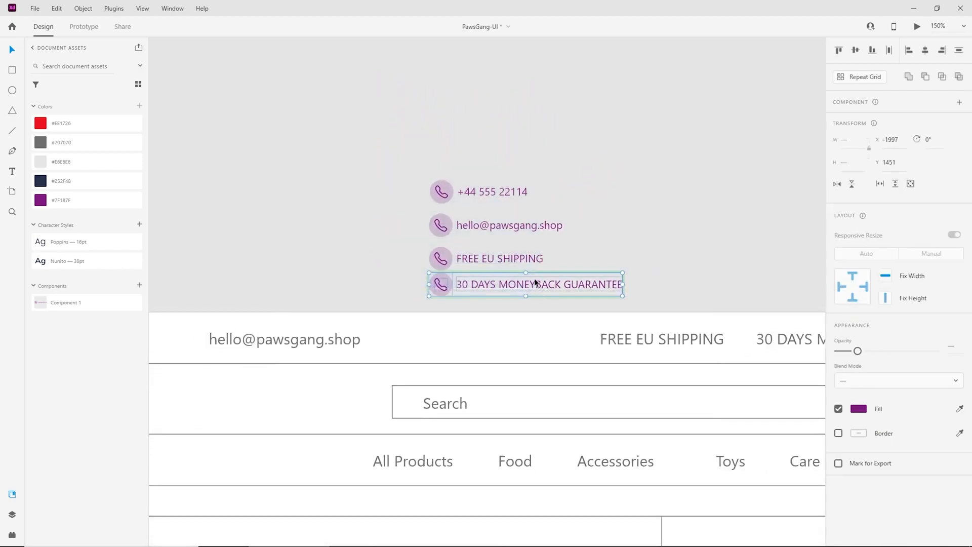
drag(534, 278, 526, 218)
key(ctrl+z)
Duplicate the 30 DAYS MONEYBACK GUARANTEE instance below itself and replace the copy's text with 24/7 CUSTOMER SERVICE copied from the header
scroll(362, 293, right, 10)
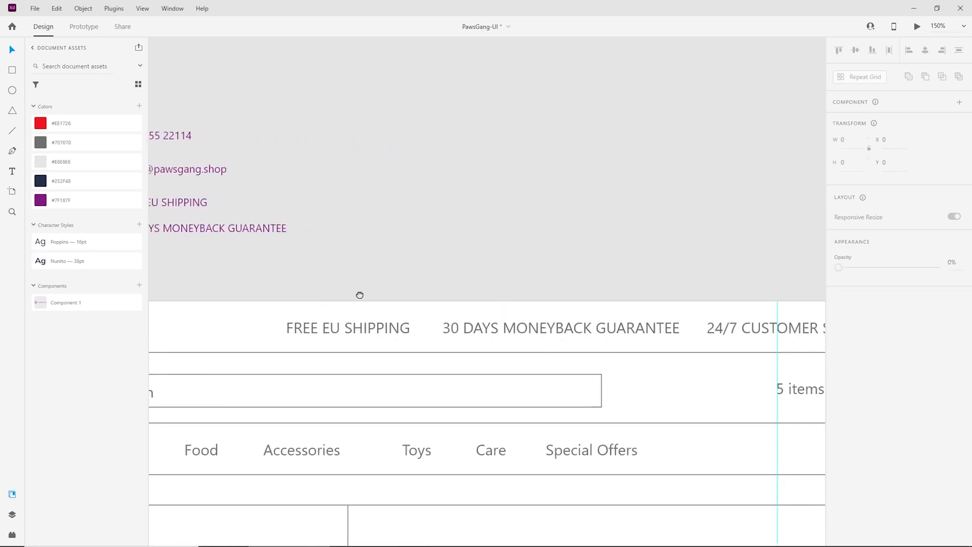
double_click(613, 327)
key(Escape)
click(494, 221)
scroll(556, 275, left, 8)
scroll(555, 276, up, 2)
click(481, 294)
drag(481, 295, 481, 330)
double_click(481, 329)
key(ctrl+v)
key(Escape)
click(594, 317)
Distribute the five contact components evenly in the vertical direction and align them to their left edges
key(ctrl+equal)
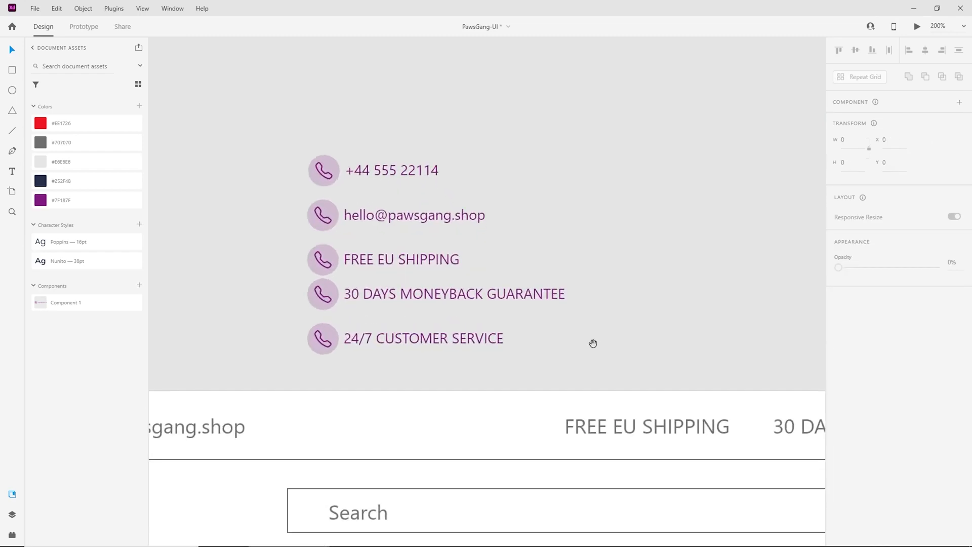
drag(592, 344, 647, 310)
drag(676, 342, 282, 76)
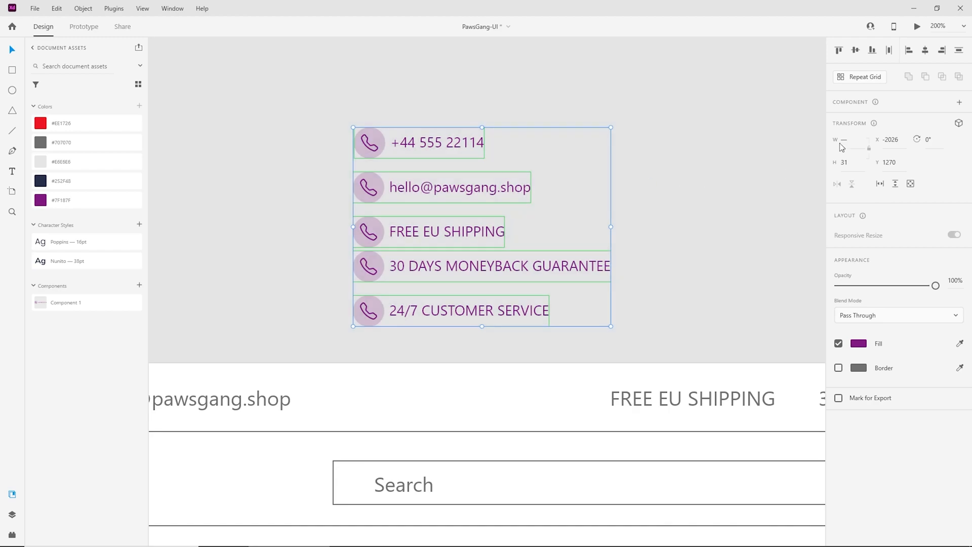
click(958, 51)
click(909, 50)
click(652, 189)
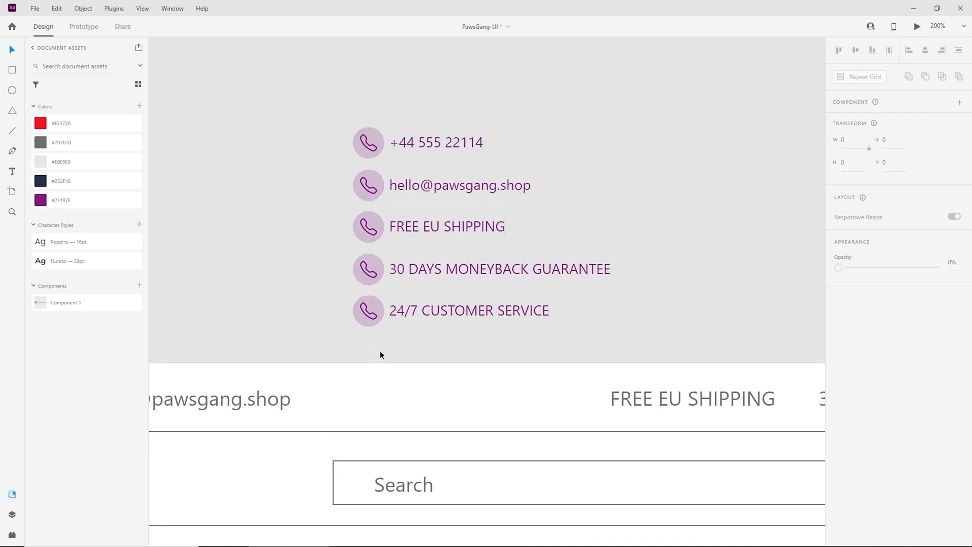
Search the Auto Icon plugin for "envo" and place the 36 px open envelope icon left of the contact components
key(ctrl+equal)
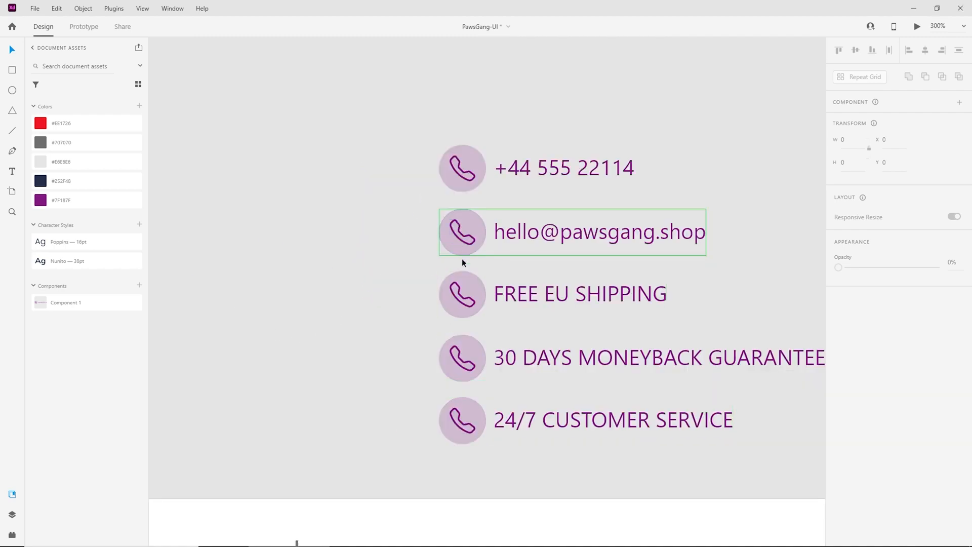
click(12, 535)
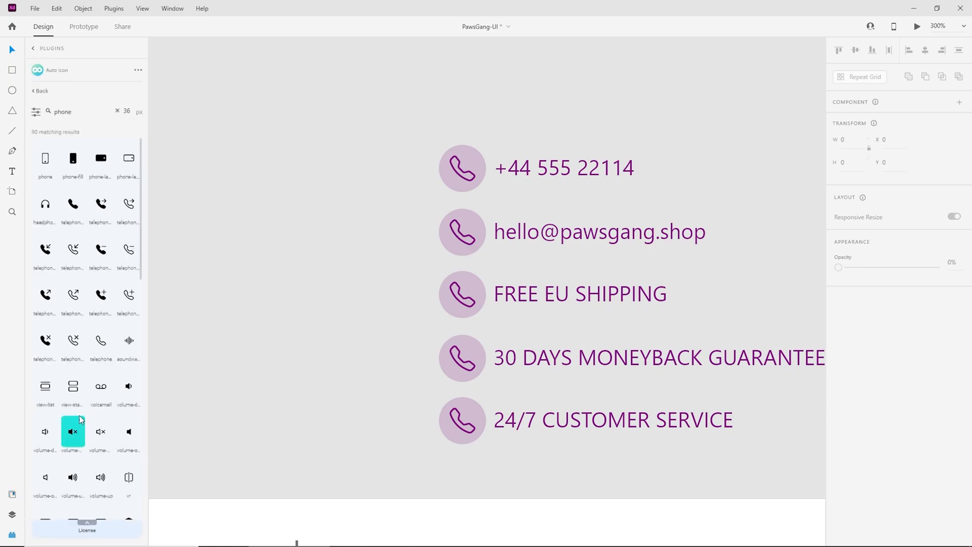
double_click(81, 113)
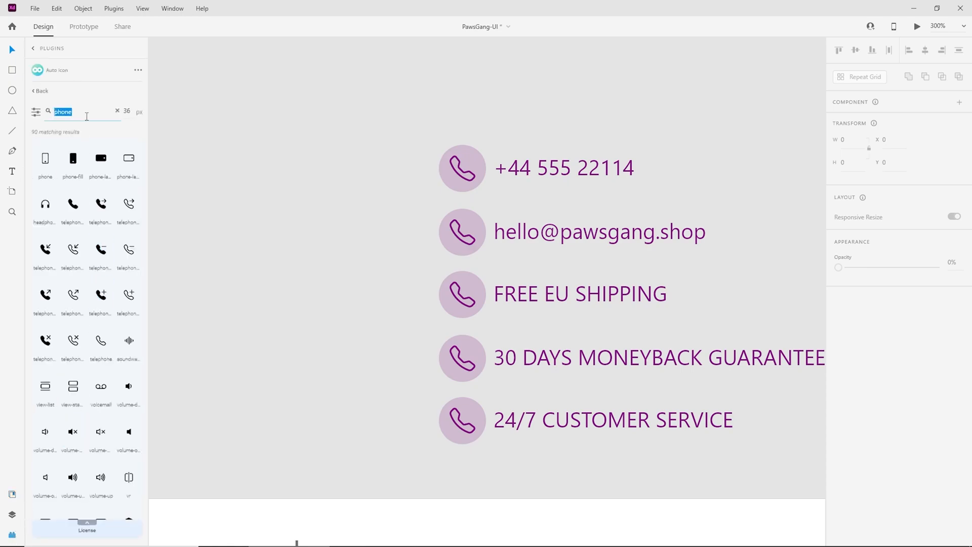
text(envo)
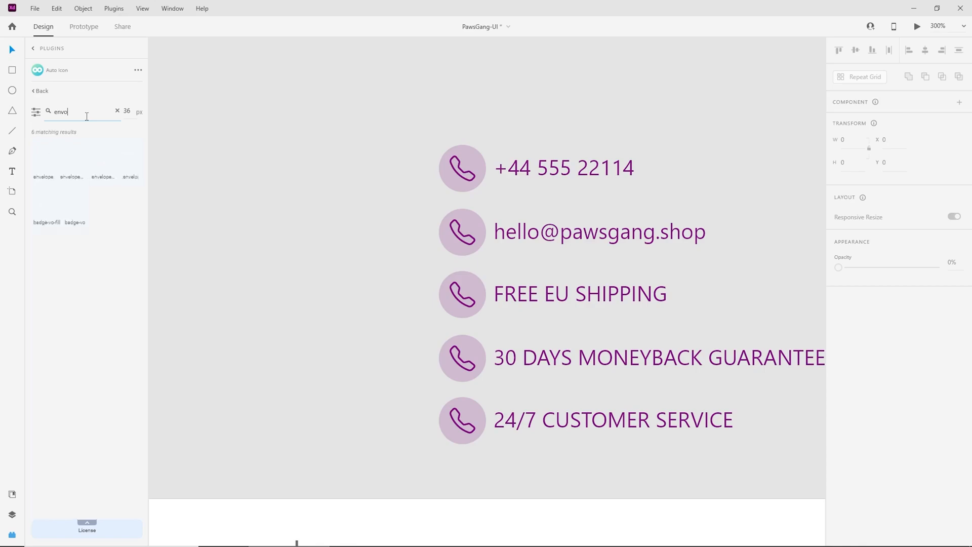
drag(100, 165, 313, 233)
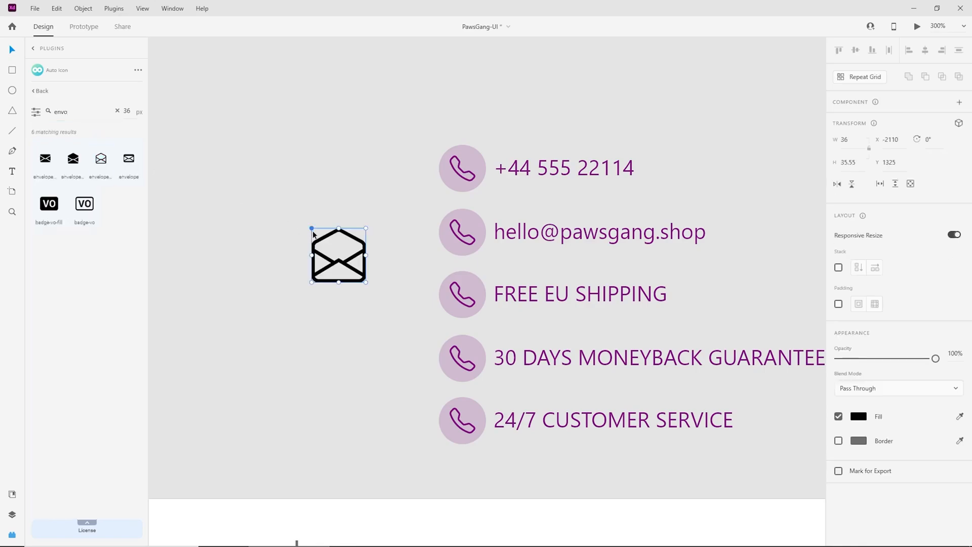
Search the icon plugin for "truck" and place the truck icon below the envelope
click(87, 114)
text(turck)
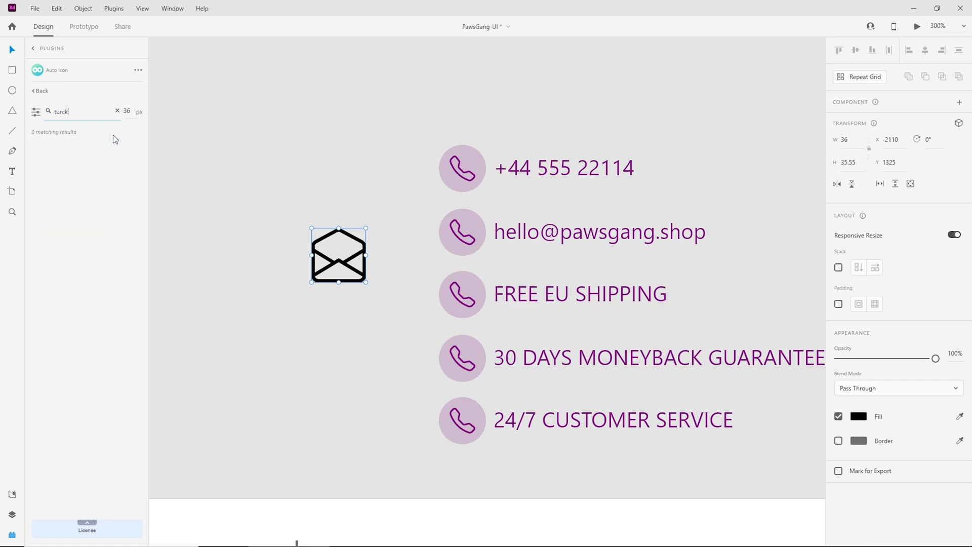
key(ctrl+a)
text(truck)
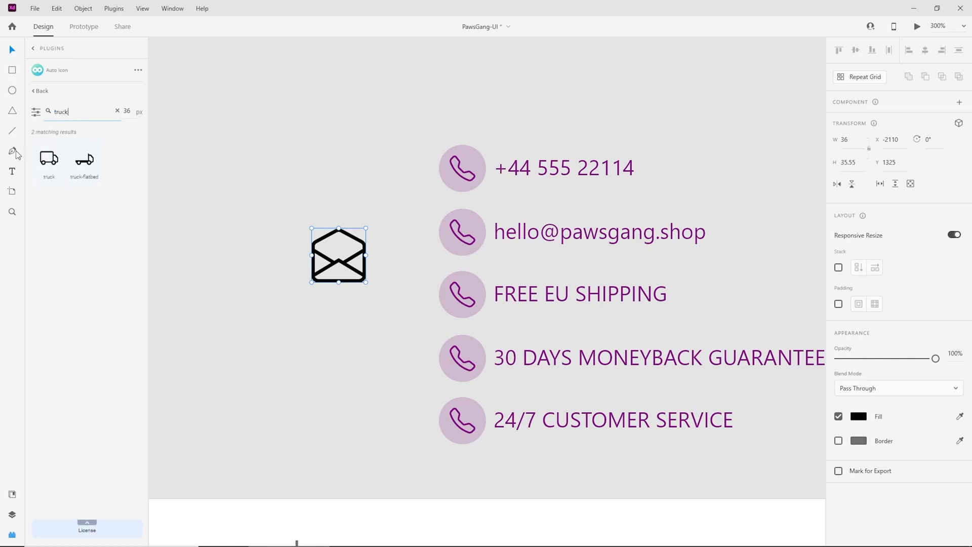
drag(49, 158, 318, 320)
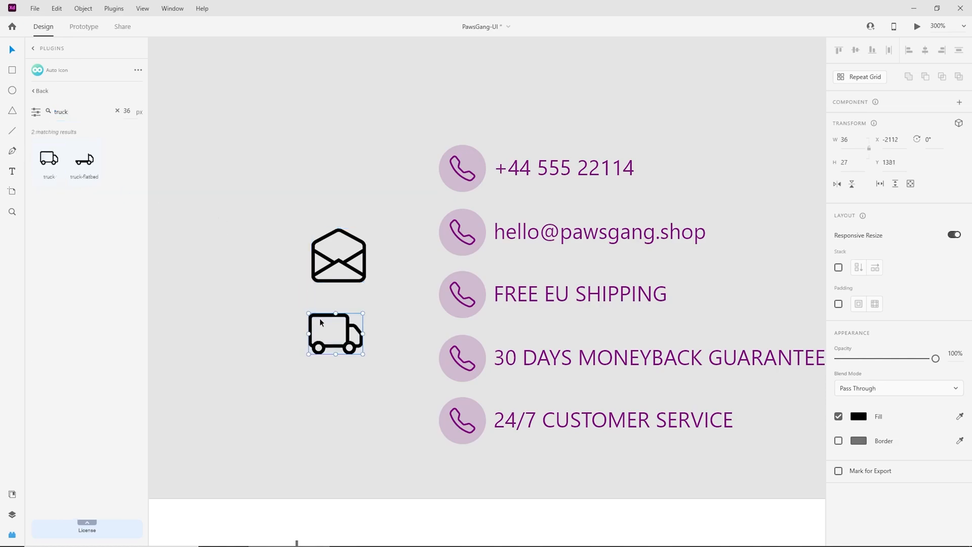
click(385, 370)
Search the icon plugin for "time" and "clock", and place the outlined clock icon directly below the truck
double_click(60, 111)
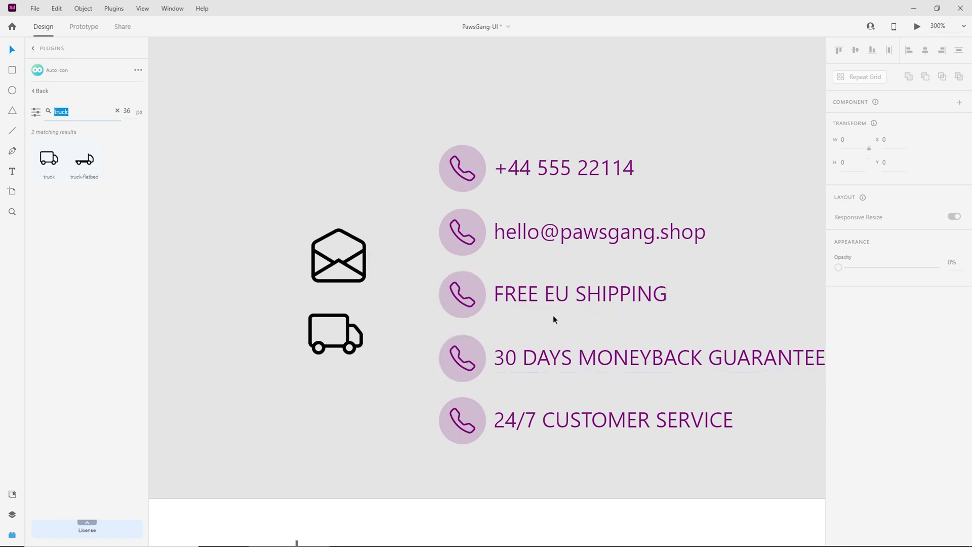
text(time)
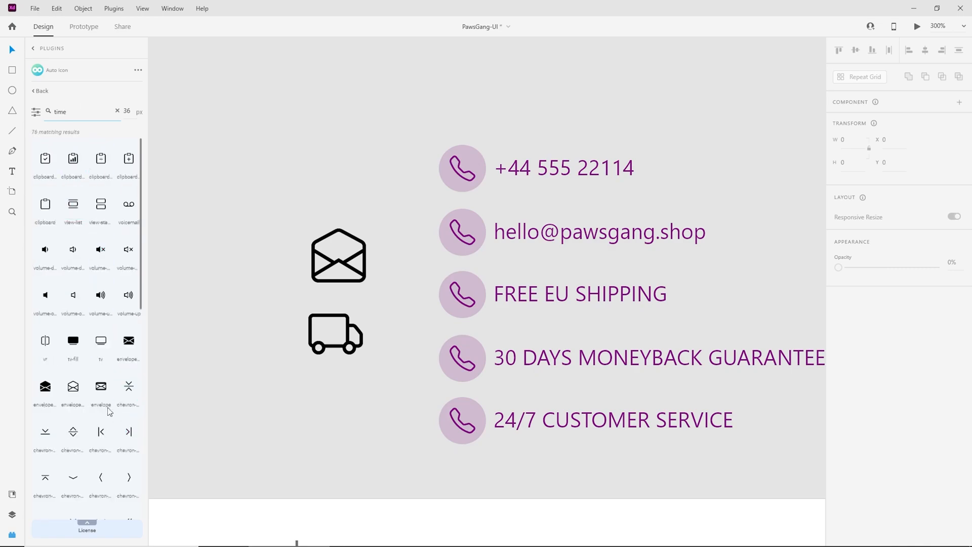
scroll(71, 316, down, 10)
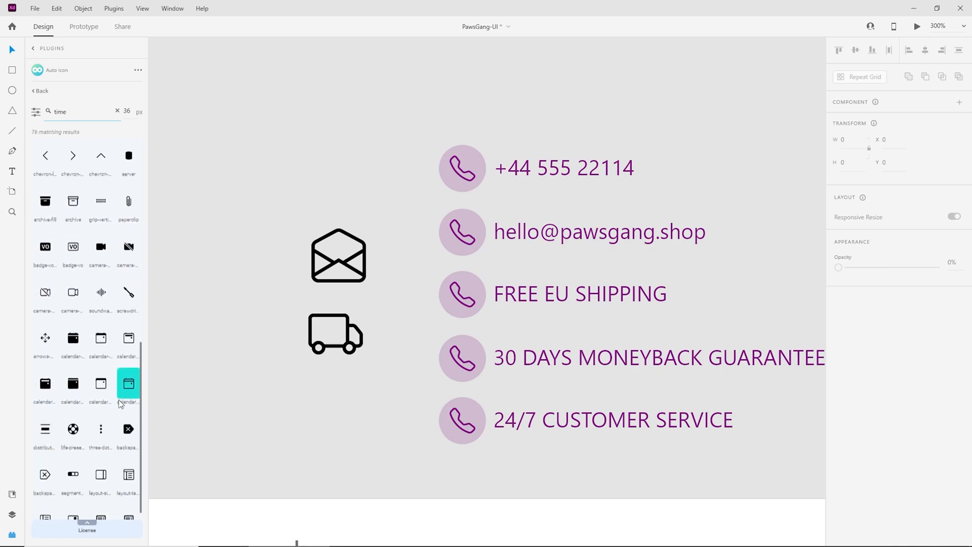
scroll(101, 400, up, 10)
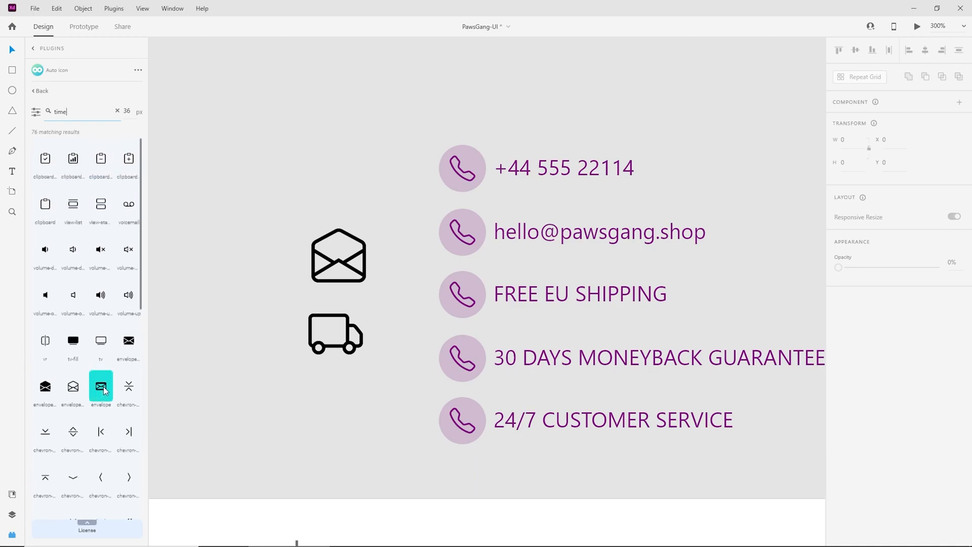
key(ctrl+a)
text(clock)
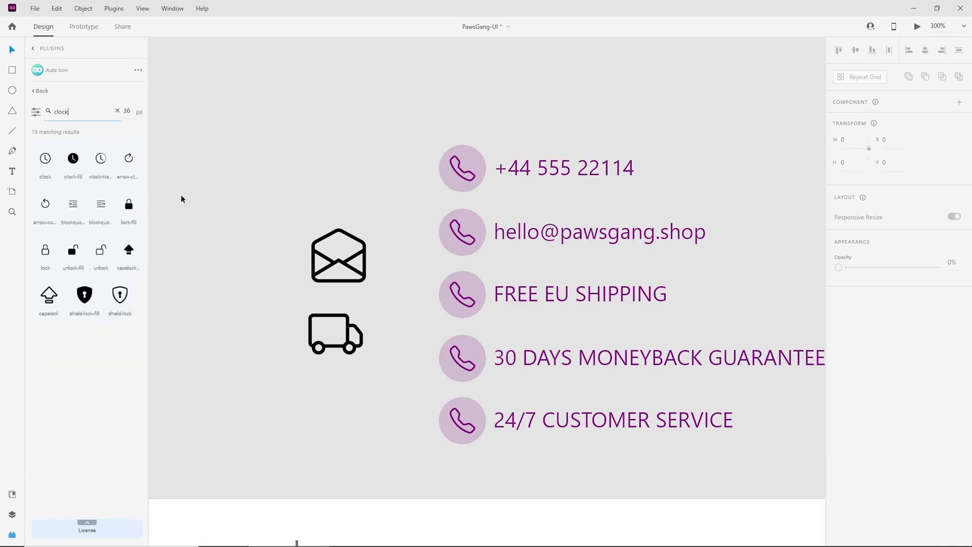
drag(45, 158, 278, 334)
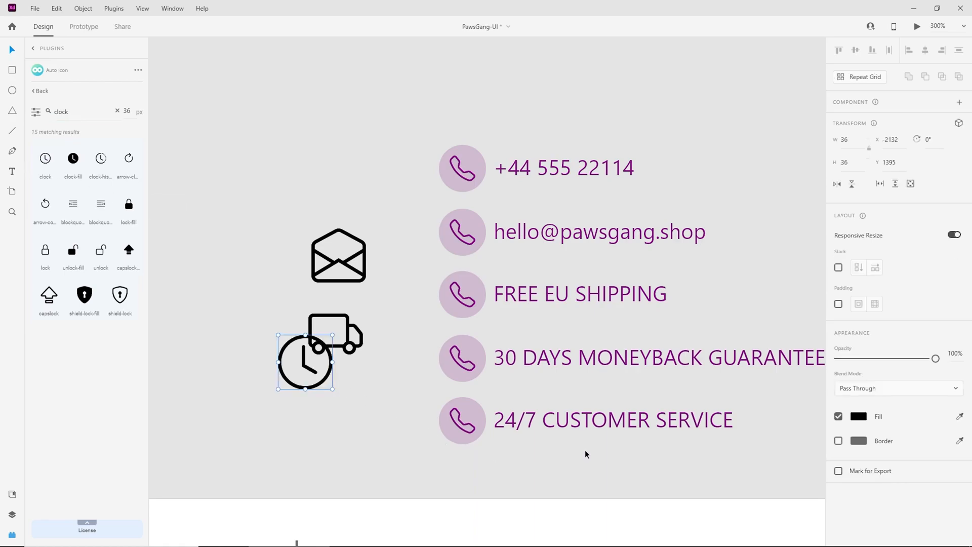
key(shift+Right)
key(shift+Right)
key(shift+Down)
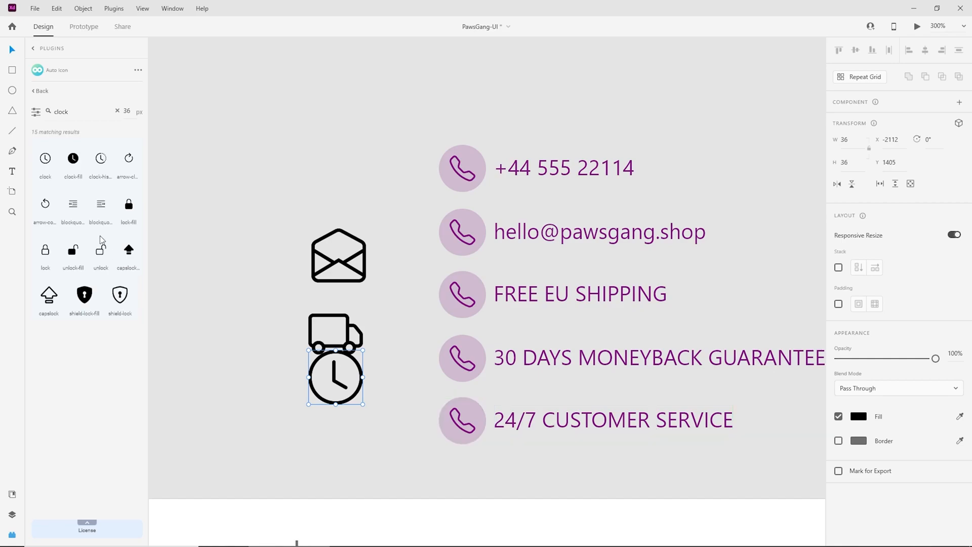
Find the outlined person icon with the search term "person" and place it just left of the 24/7 CUSTOMER SERVICE component
double_click(71, 109)
text(userperson)
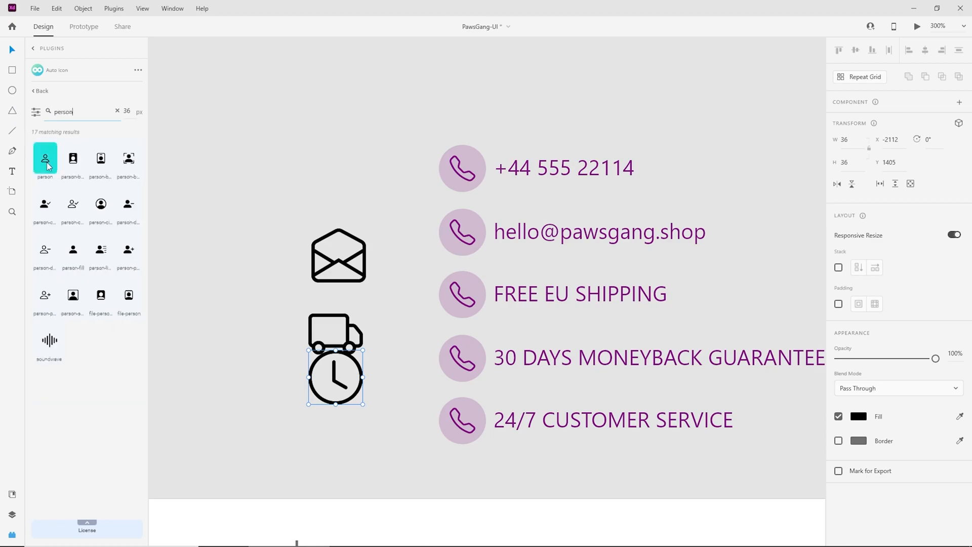
drag(45, 158, 252, 339)
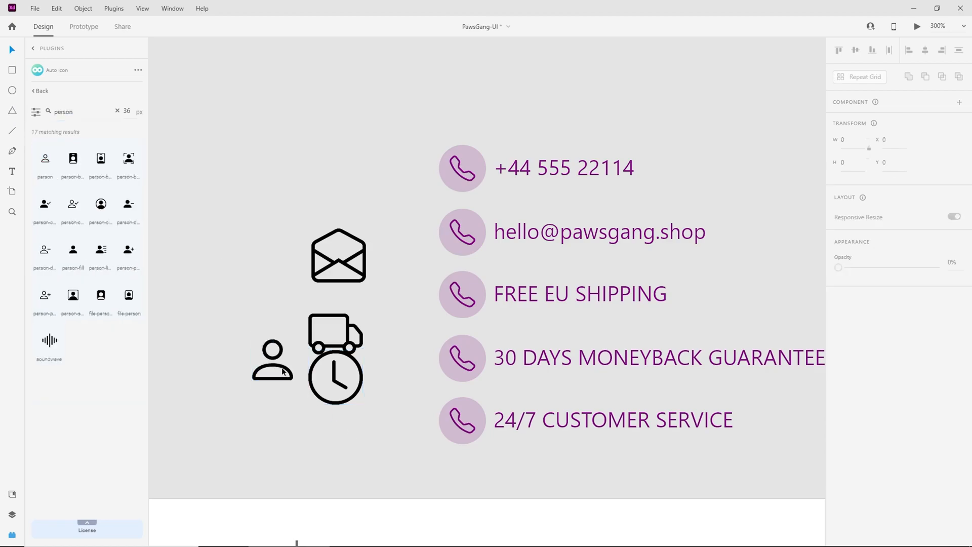
drag(284, 372, 408, 445)
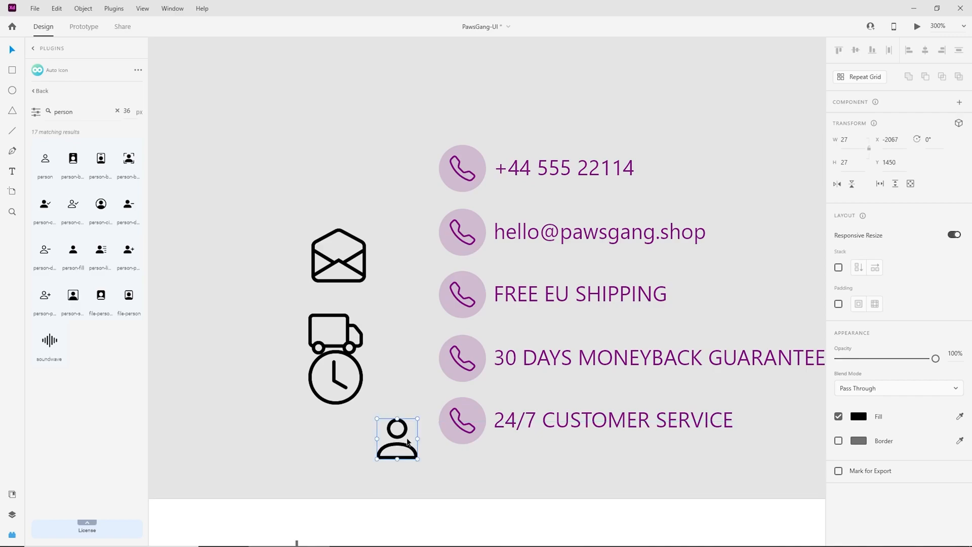
Move the envelope, truck and clock icons up and closer to their matching contact components
drag(364, 270, 421, 234)
drag(351, 334, 391, 291)
drag(352, 358, 400, 327)
Scale the envelope and truck icons down together proportionally to about 24 px wide
key(ctrl+equal)
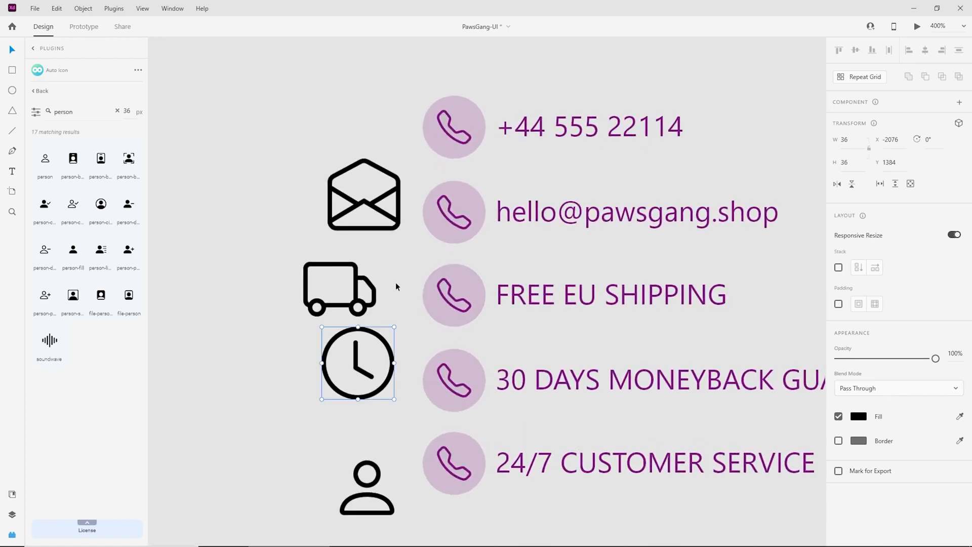
drag(275, 152, 374, 516)
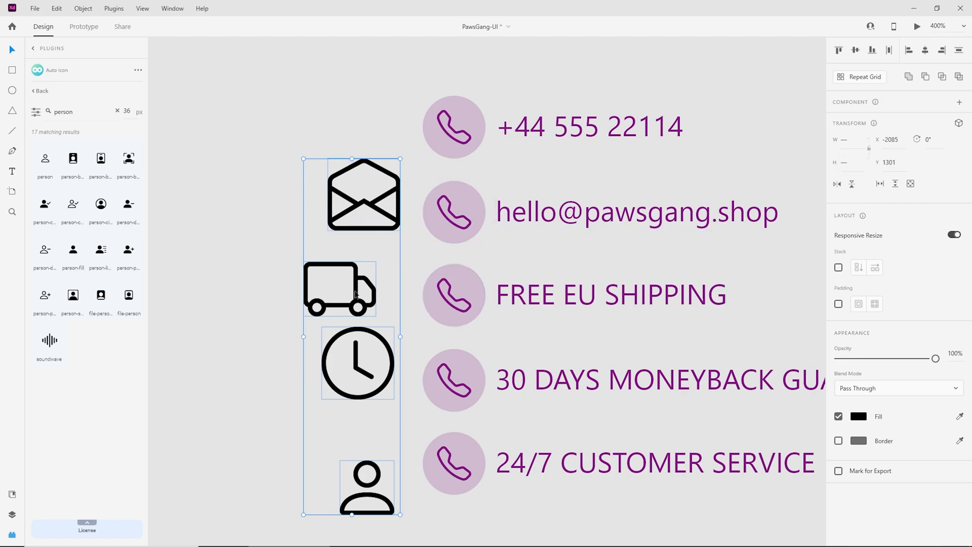
click(262, 318)
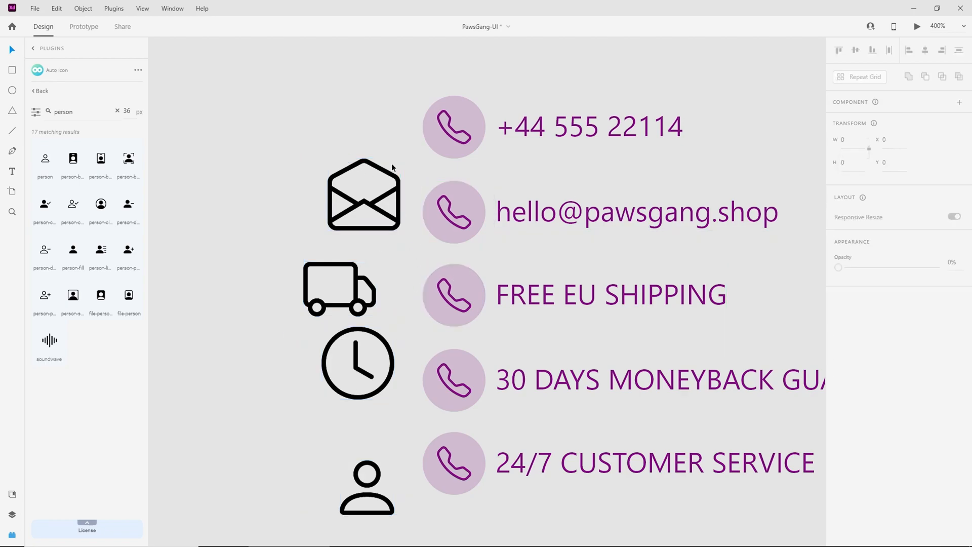
scroll(408, 240, up, 3)
drag(408, 240, 527, 262)
drag(286, 119, 479, 363)
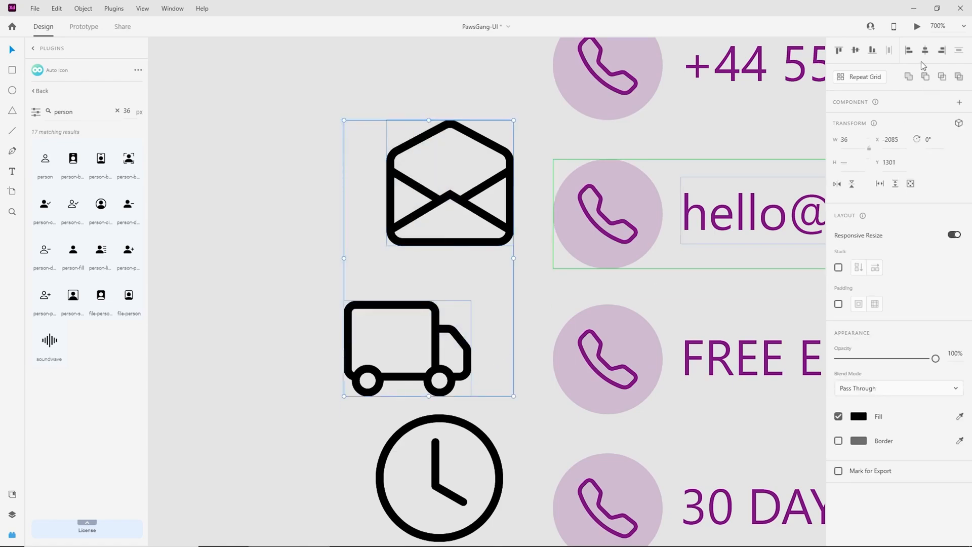
drag(514, 120, 458, 210)
Place the reduced envelope and truck icons side by side with aligned bottom edges, the envelope to the left
click(409, 341)
drag(409, 341, 434, 241)
click(420, 215)
mouse_move(457, 209)
mouse_down()
mouse_move(440, 223)
mouse_move(461, 212)
mouse_up()
key(shift+Left)
key(shift+Left)
key(shift+Left)
key(shift+Left)
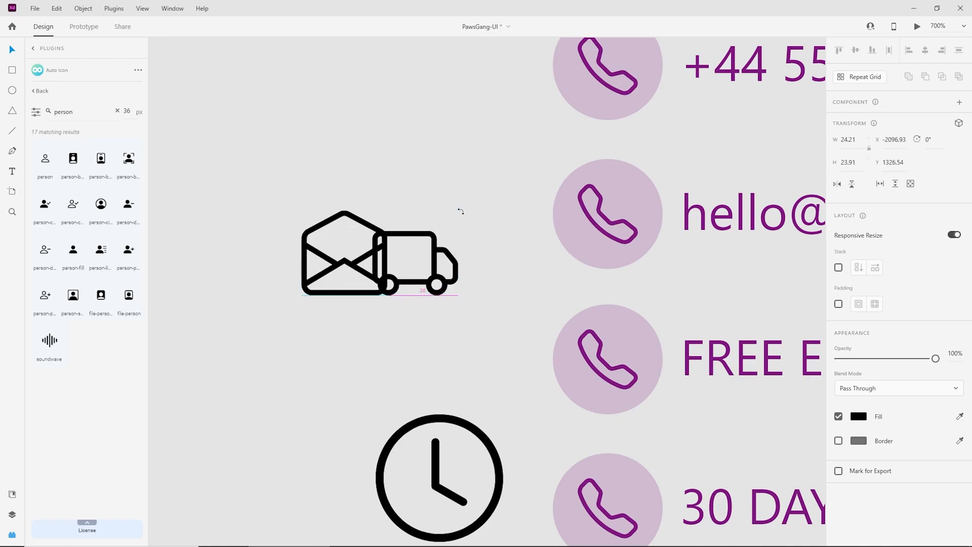
click(503, 336)
key(ctrl+minus)
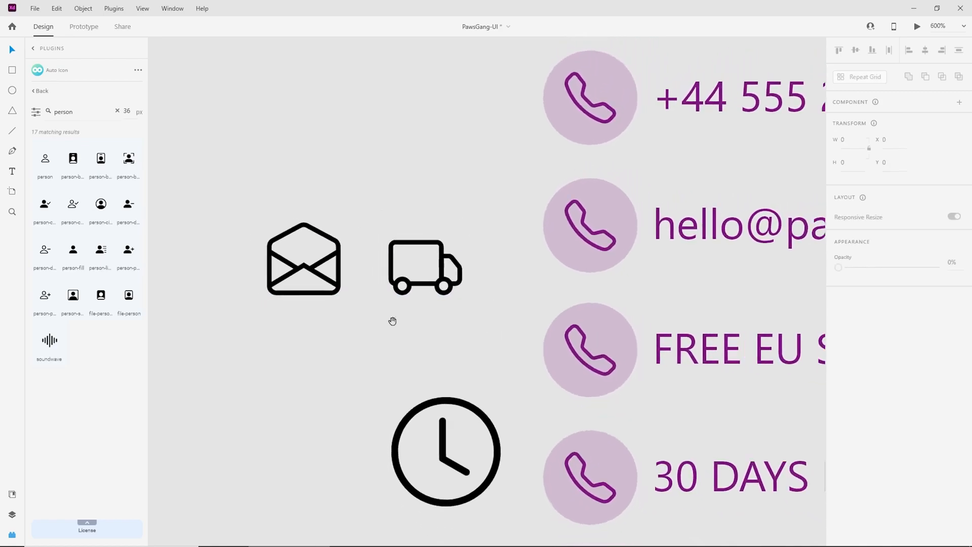
Scale the clock icon down proportionally to about 23.5 px and place it to the left of the envelope icon
drag(364, 334, 435, 380)
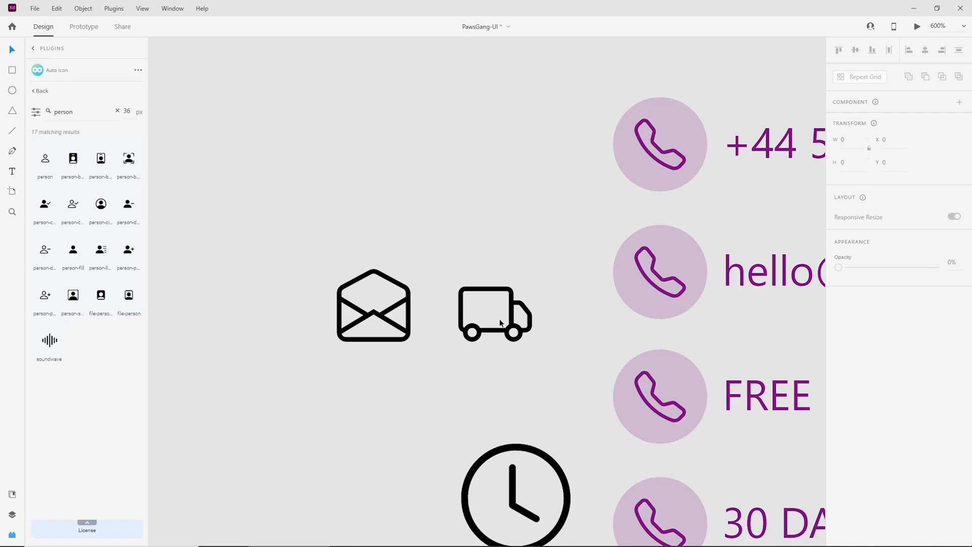
click(514, 486)
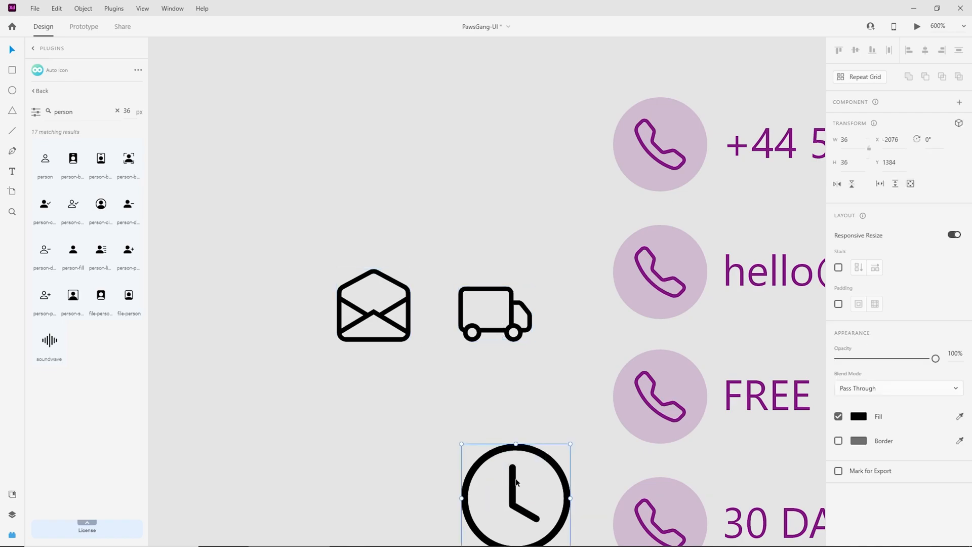
drag(545, 462, 329, 291)
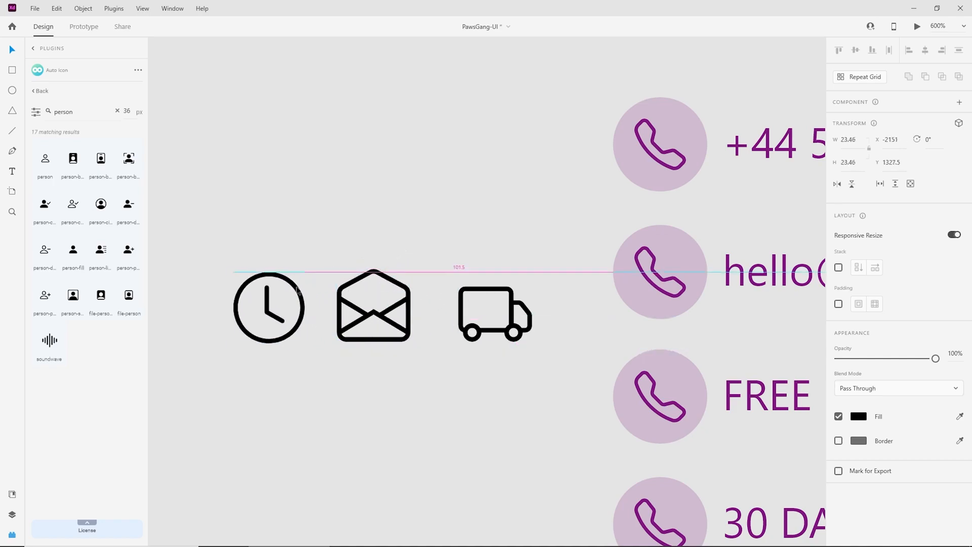
click(413, 399)
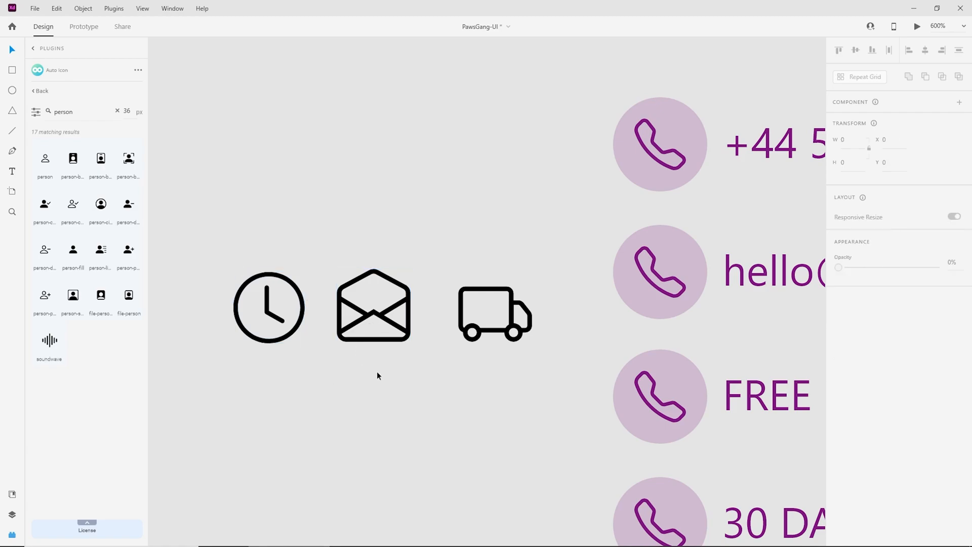
Enlarge the truck icon proportionally to about 29 px wide and align its vertical centre with the clock icon
click(506, 333)
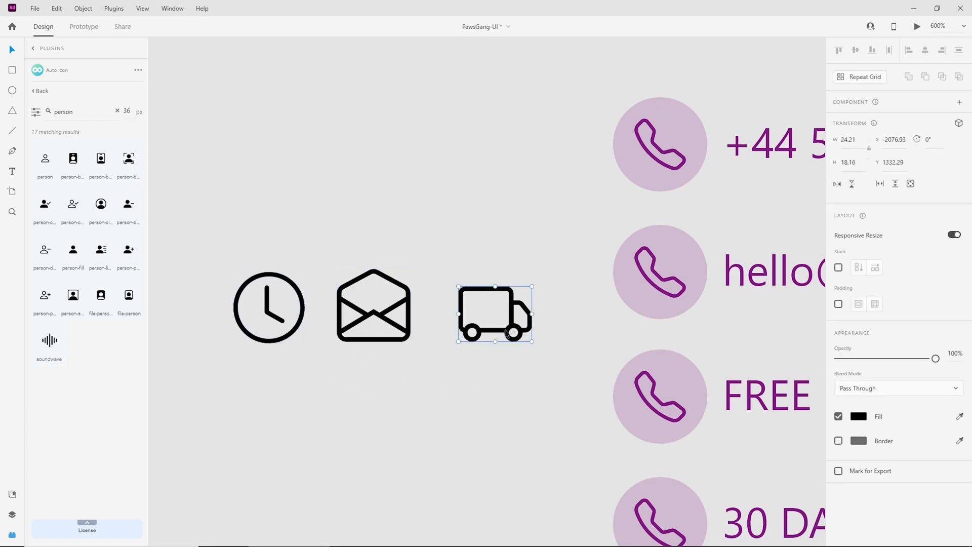
drag(527, 306, 539, 268)
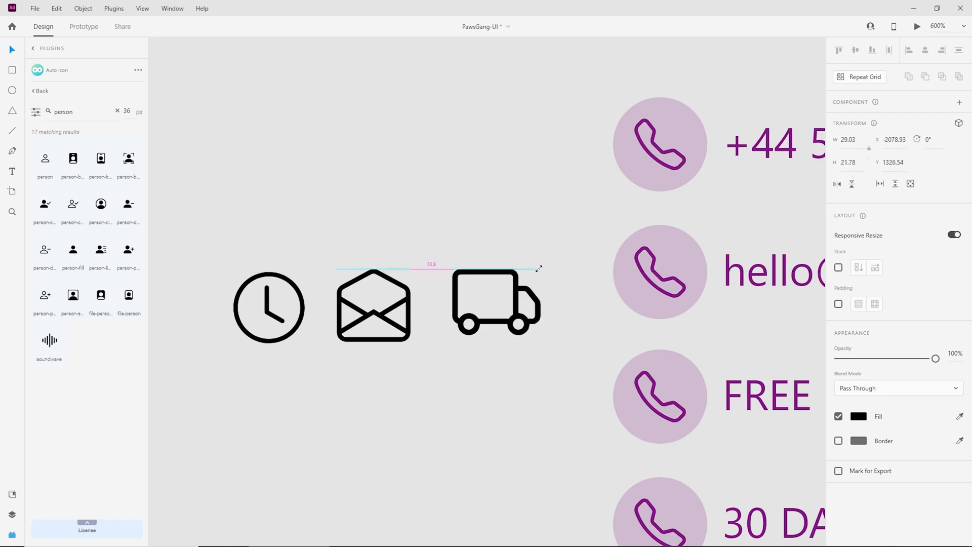
drag(497, 322, 494, 328)
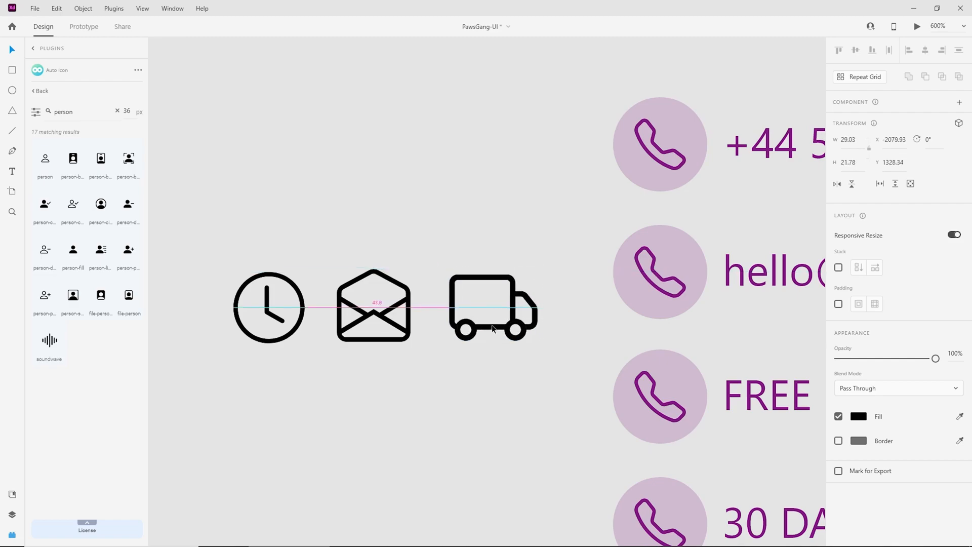
click(506, 405)
Move the standalone envelope icon inside the email contact component, beside its phone icon
key(ctrl+minus)
key(ctrl+minus)
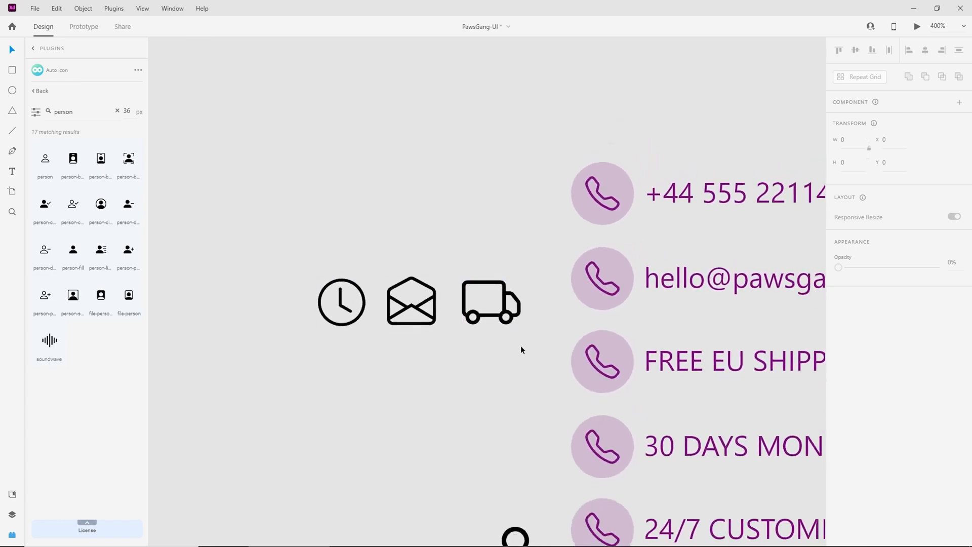
drag(456, 332, 354, 386)
key(ctrl+plus)
click(318, 379)
key(Delete)
double_click(525, 328)
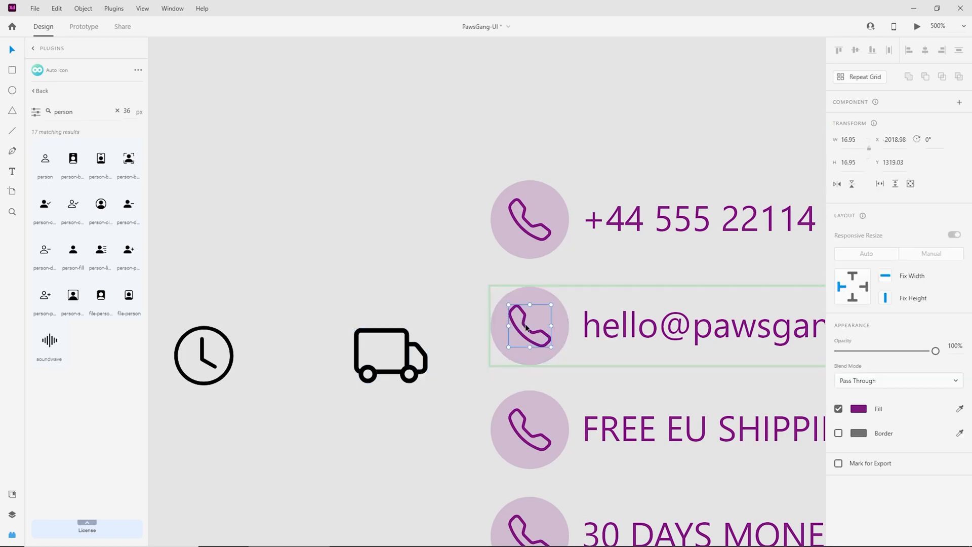
key(ctrl+v)
drag(321, 343, 591, 302)
Scale the envelope icon to about 17.7 px wide and centre it horizontally and vertically on the email component's circle
scroll(568, 324, up, 5)
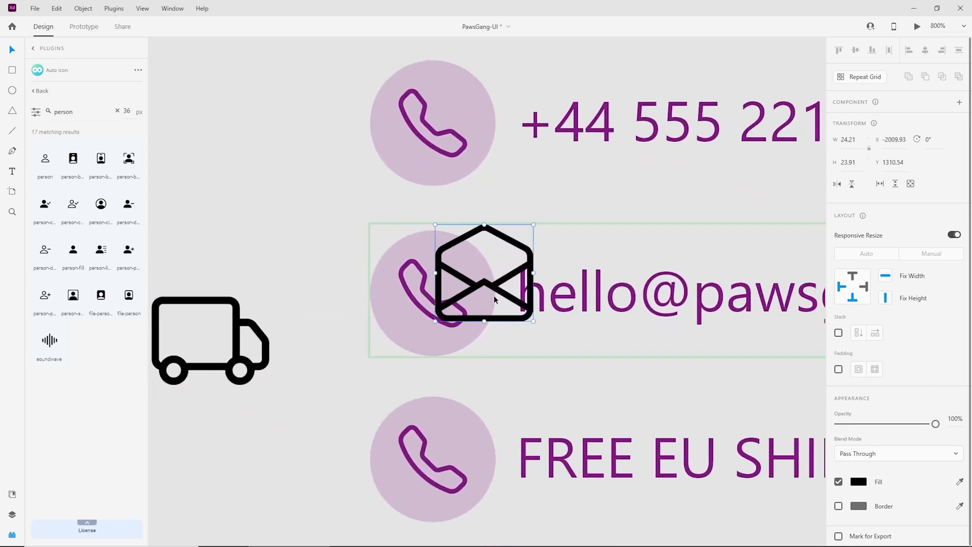
scroll(493, 300, up, 3)
drag(556, 198, 439, 258)
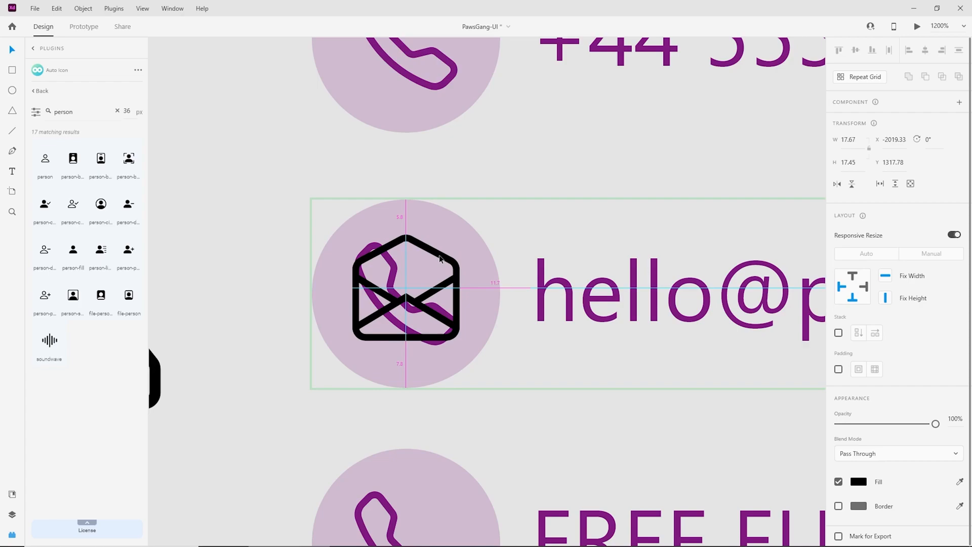
shift+click(469, 246)
click(925, 50)
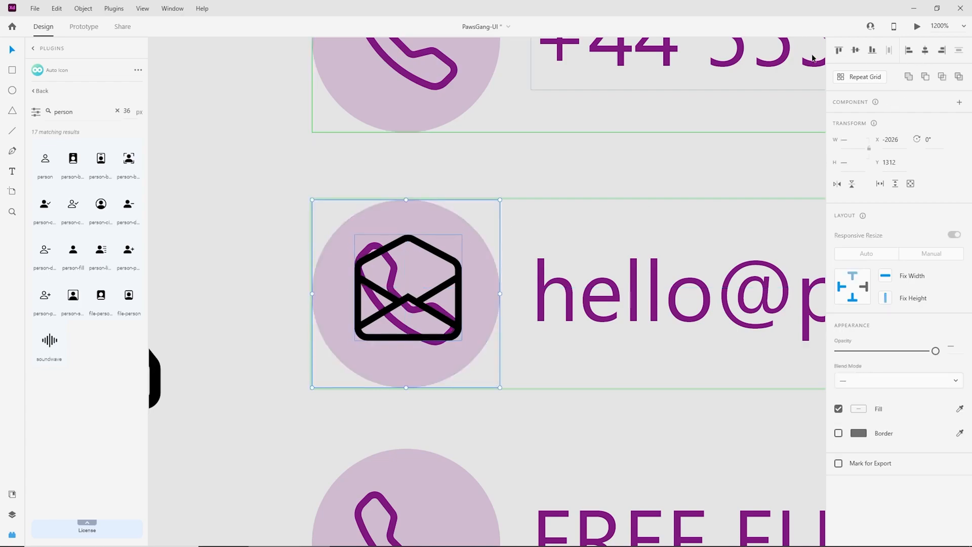
click(855, 50)
key(Escape)
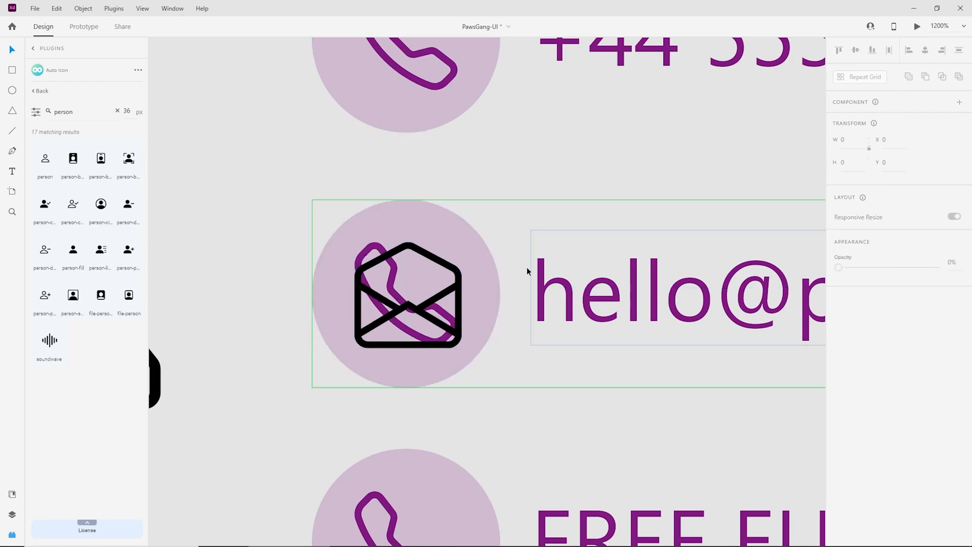
Delete the phone icon behind the envelope in the email component
double_click(456, 346)
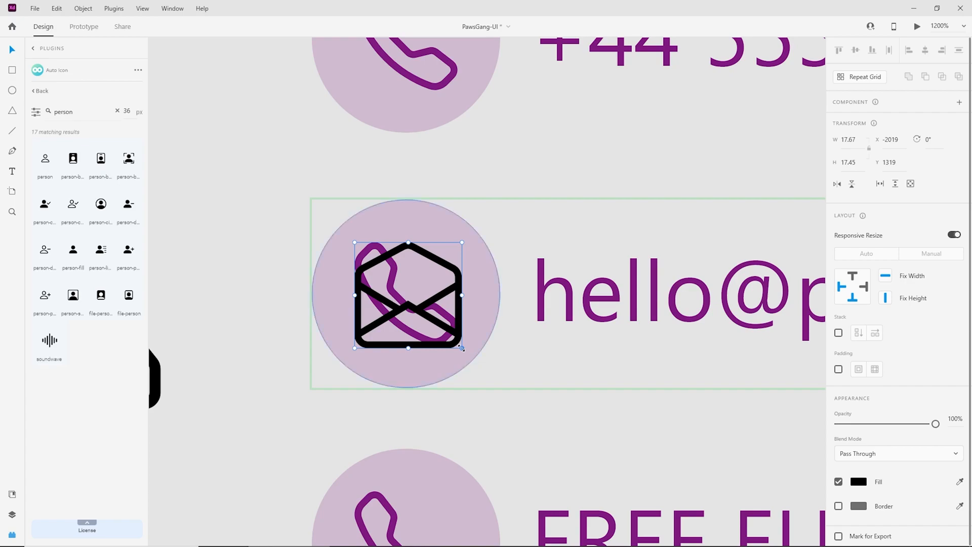
click(366, 250)
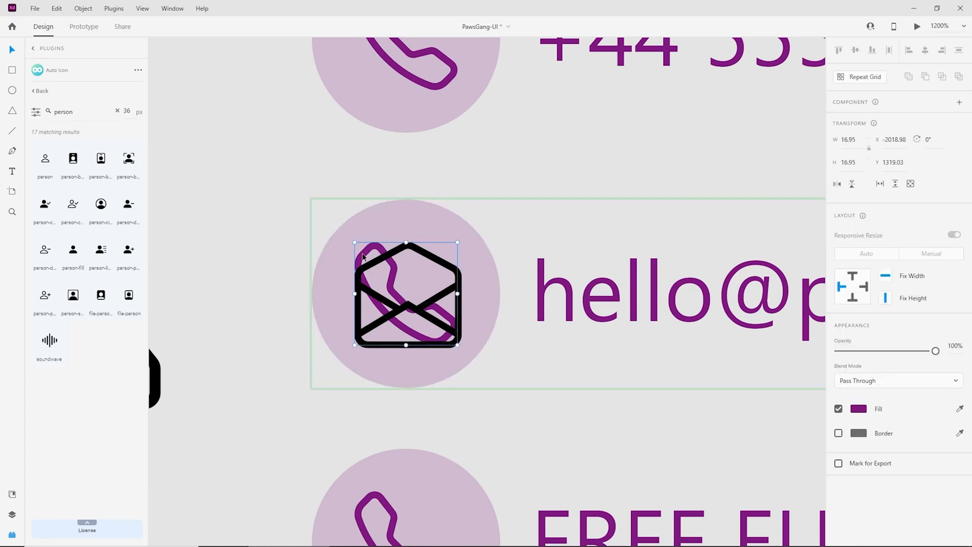
key(Delete)
click(375, 253)
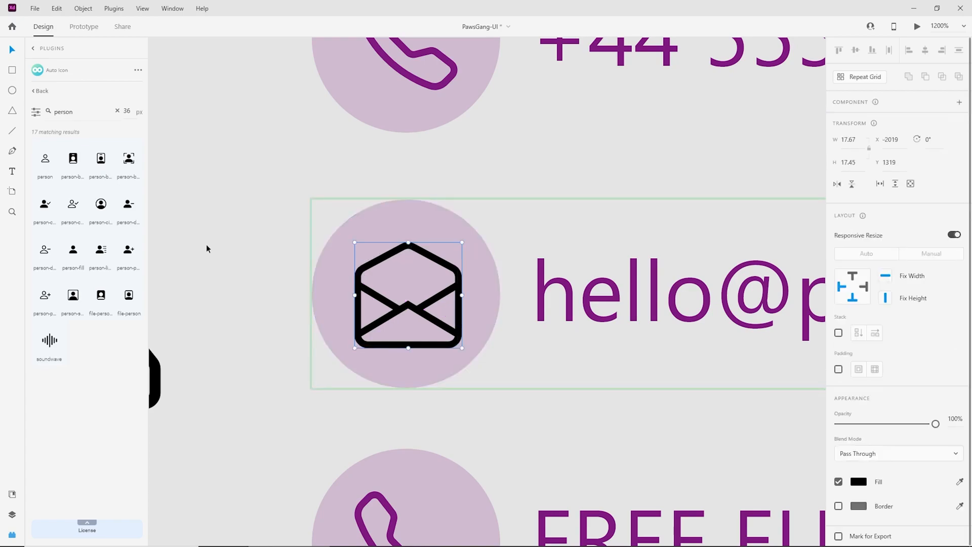
Fill the envelope icon with the purple document color #7F187F and nudge it slightly up in its circle
click(13, 494)
click(82, 200)
click(283, 160)
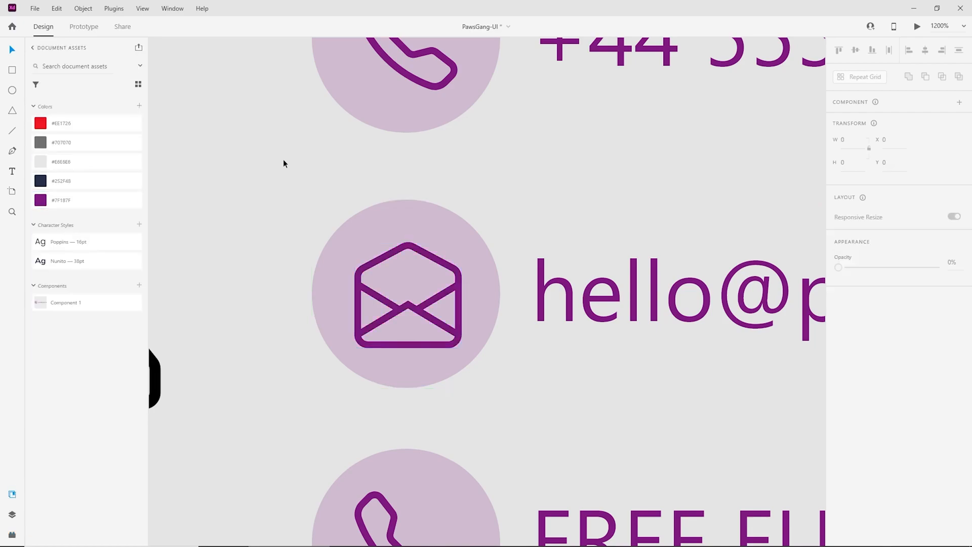
click(421, 251)
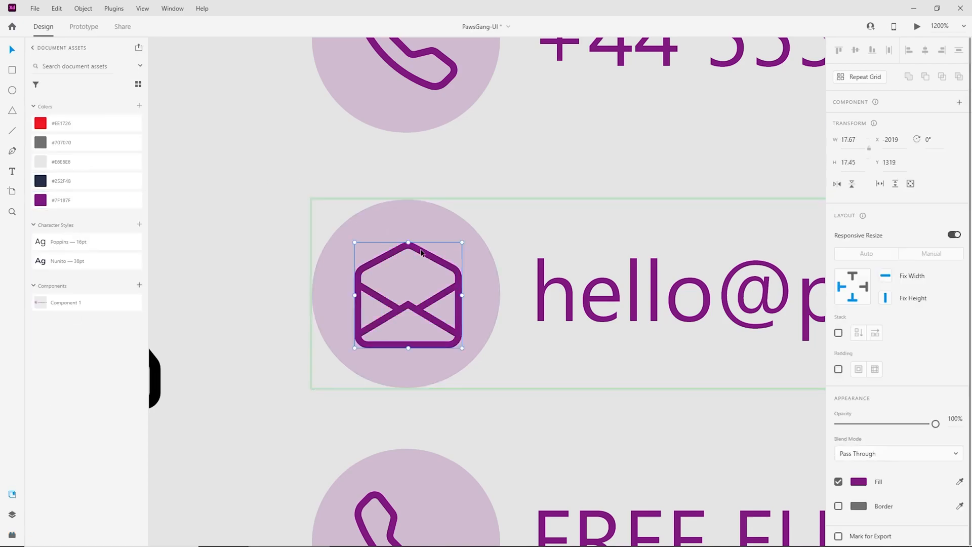
key(Up)
click(568, 169)
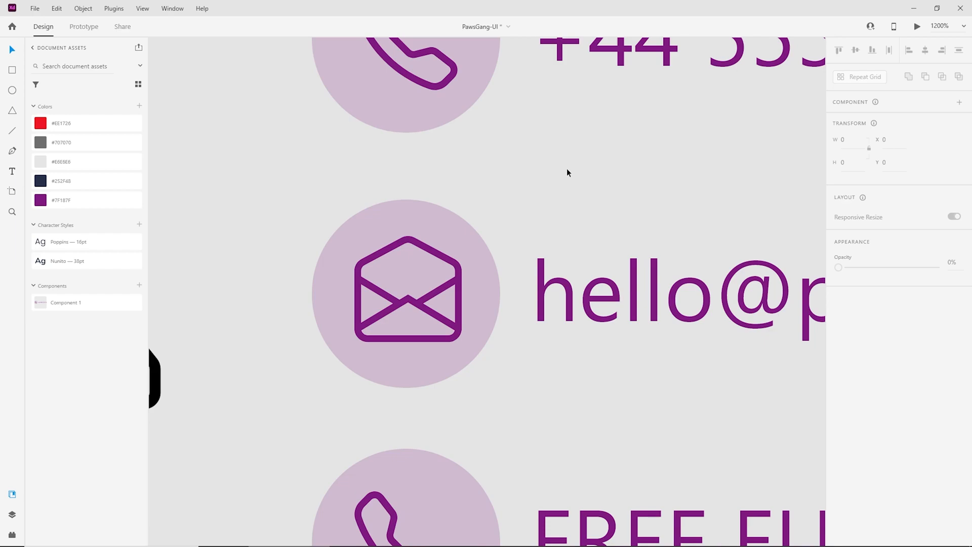
Move the standalone truck icon onto the circle of the FREE EU SHIPPING component
key(ctrl+minus)
key(ctrl+minus)
key(ctrl+minus)
key(ctrl+minus)
key(ctrl+minus)
drag(459, 334, 512, 199)
click(320, 226)
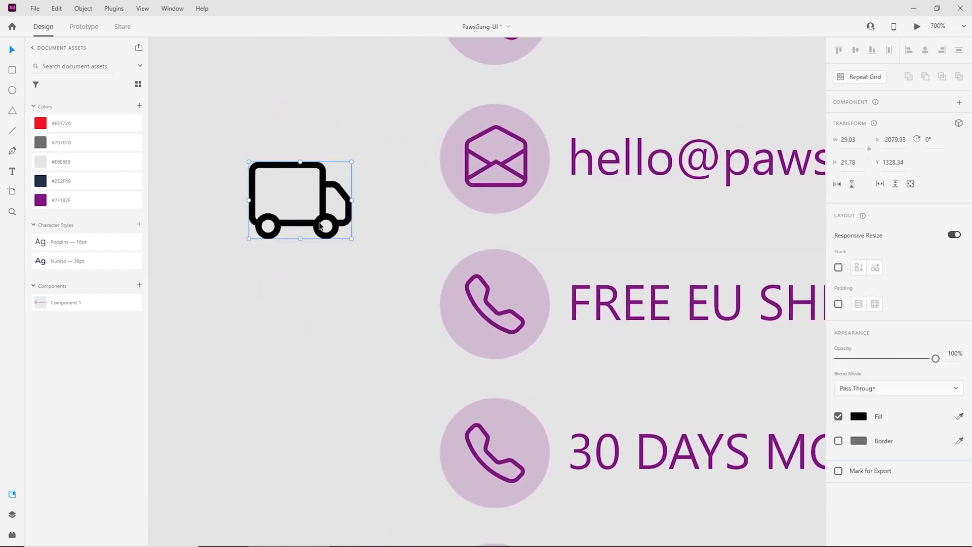
key(ctrl+x)
key(ctrl+v)
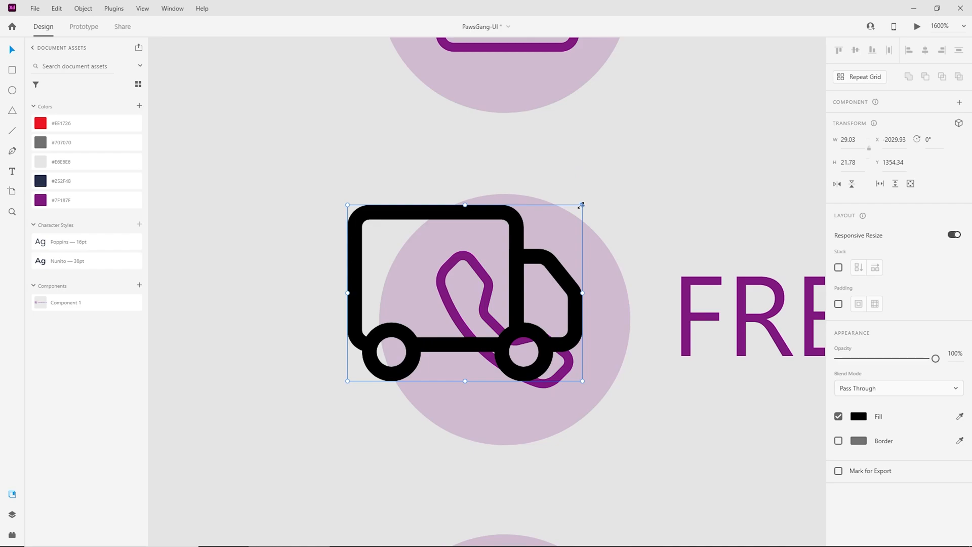
Scale the truck icon down proportionally to about 21 px wide and position it in the middle of the circle
drag(582, 205, 532, 236)
drag(479, 292, 552, 300)
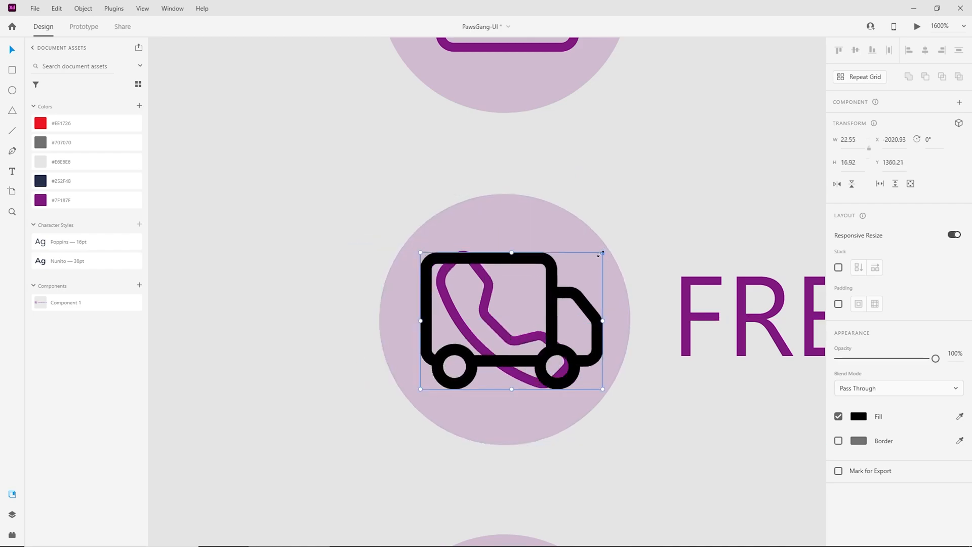
drag(602, 252, 588, 262)
drag(541, 303, 549, 297)
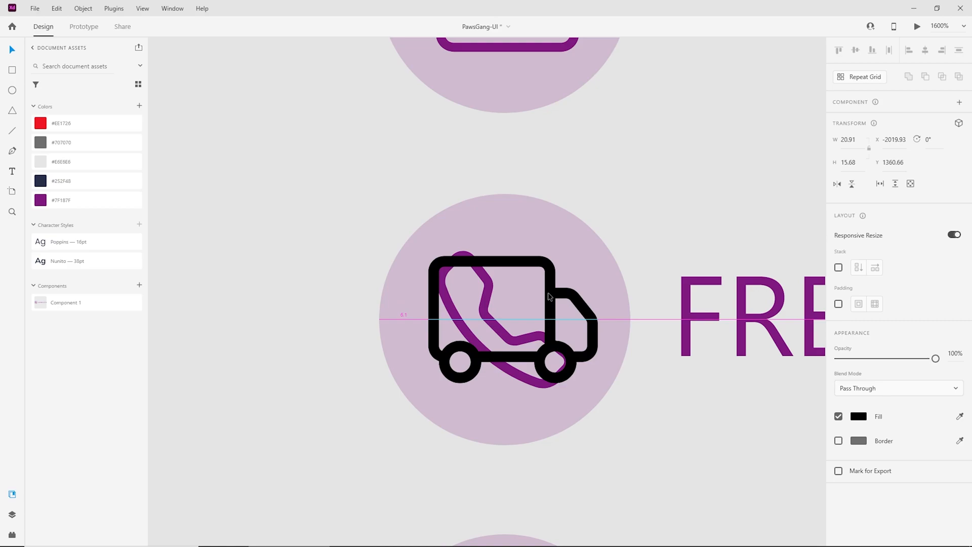
Replace the phone icon inside the FREE EU SHIPPING component with the truck icon
key(Delete)
click(488, 295)
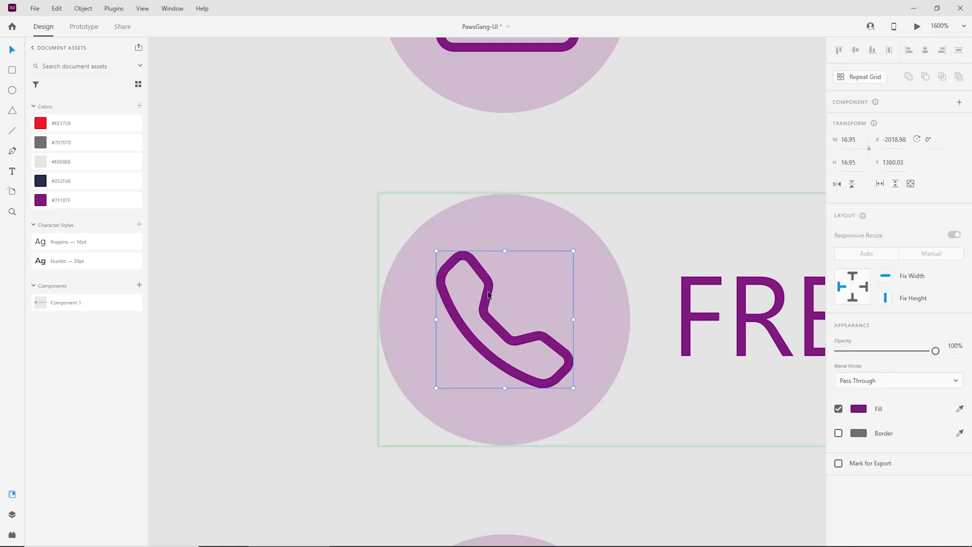
key(Delete)
key(ctrl+v)
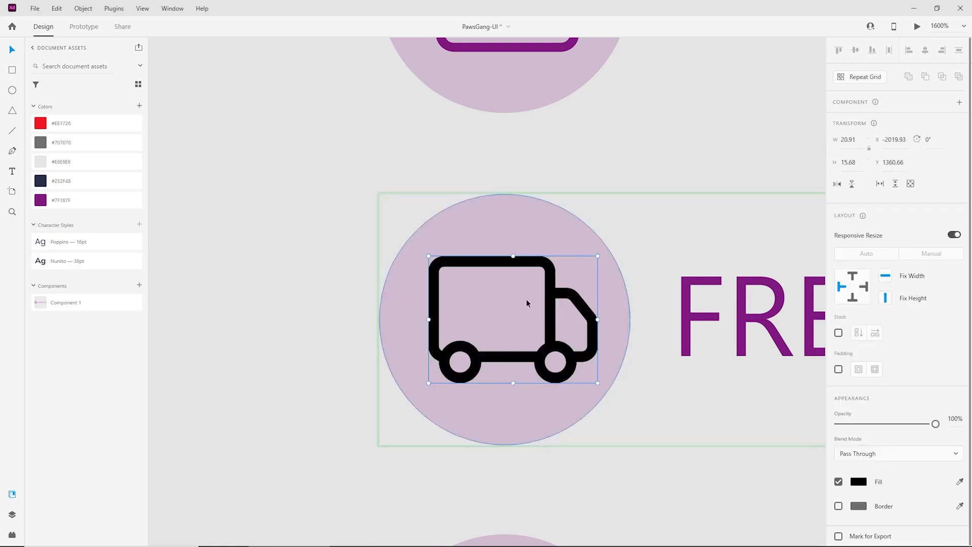
Fill the truck icon with the purple document color #7F187F
click(46, 197)
click(267, 282)
scroll(475, 333, down, 5)
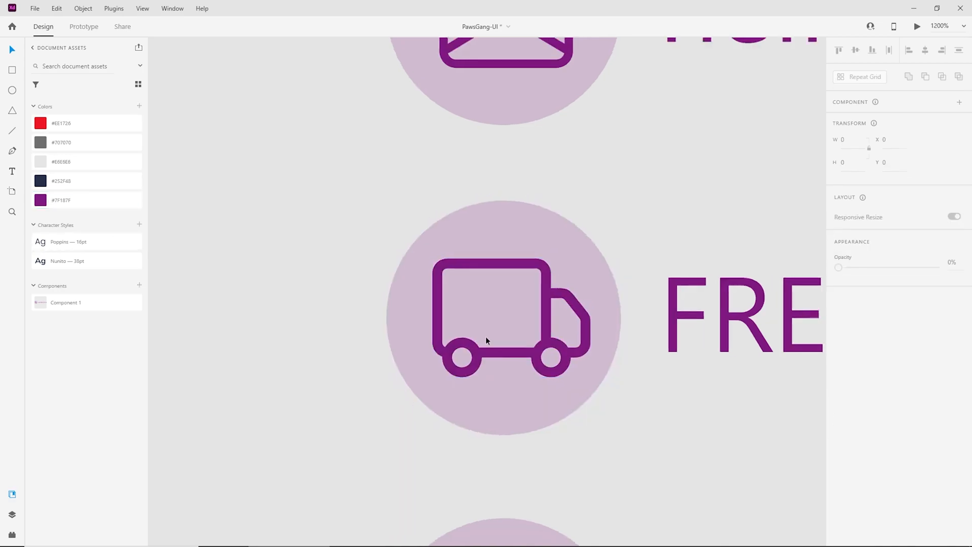
Move the clock icon next to the phone icon on the 30 DAYS MONEYBACK component's circle
scroll(556, 350, up, 2)
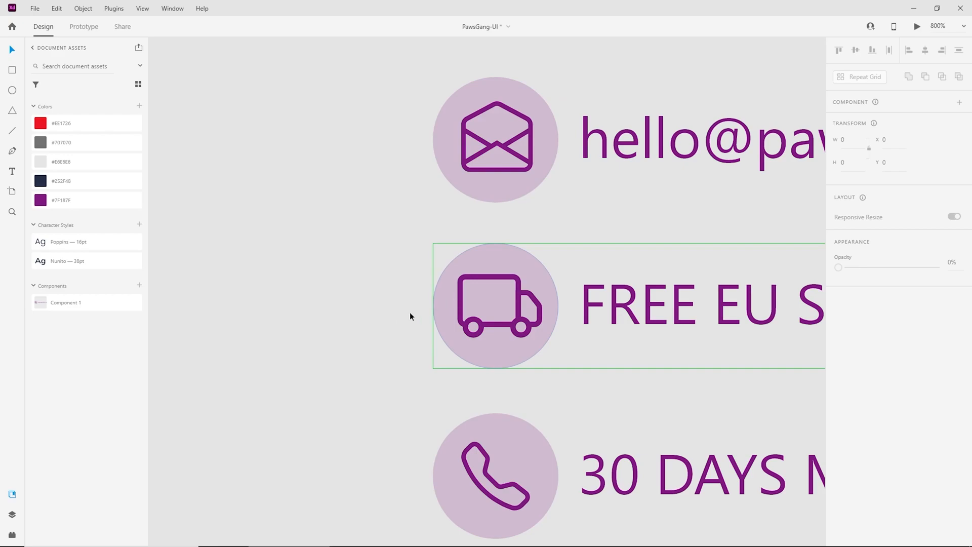
scroll(410, 323, down, 1)
scroll(511, 381, down, 3)
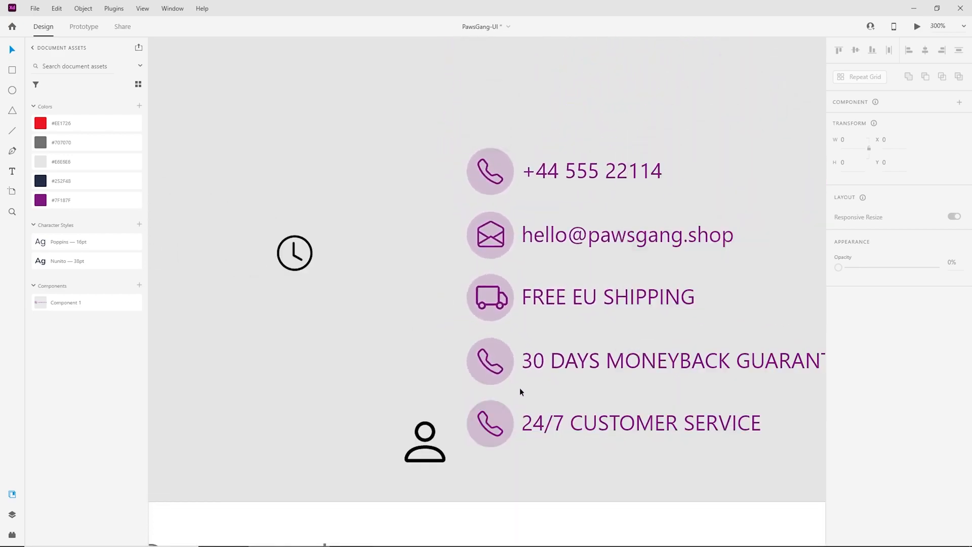
scroll(521, 383, down, 1)
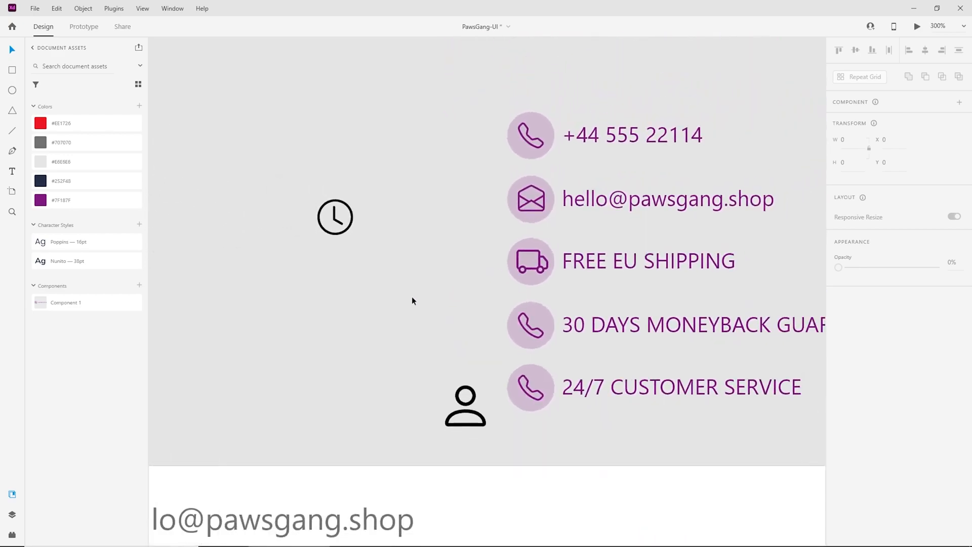
click(342, 218)
drag(344, 234, 554, 333)
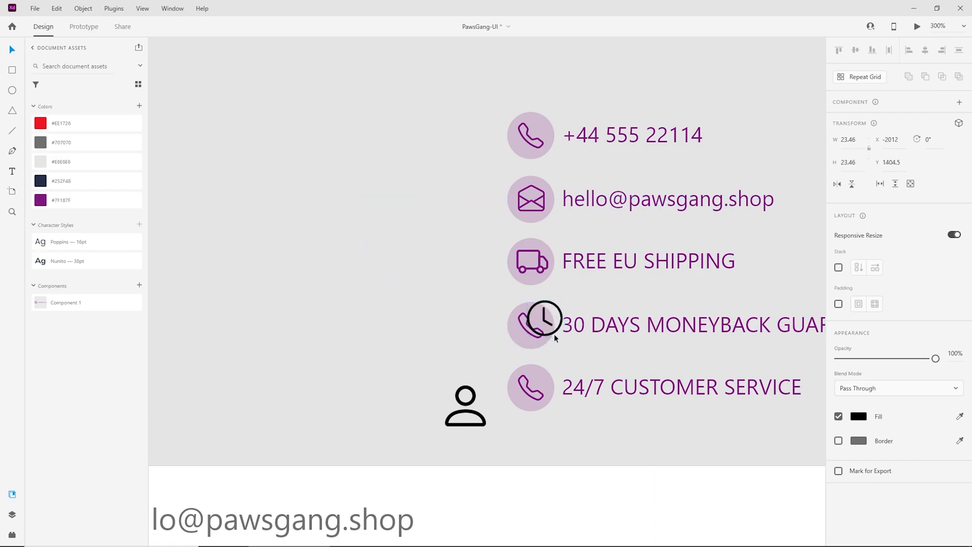
scroll(554, 333, up, 4)
drag(482, 246, 479, 236)
Scale the clock icon down proportionally to about 19.6 px and place it over the 30 DAYS MONEYBACK component's phone icon
scroll(478, 258, up, 2)
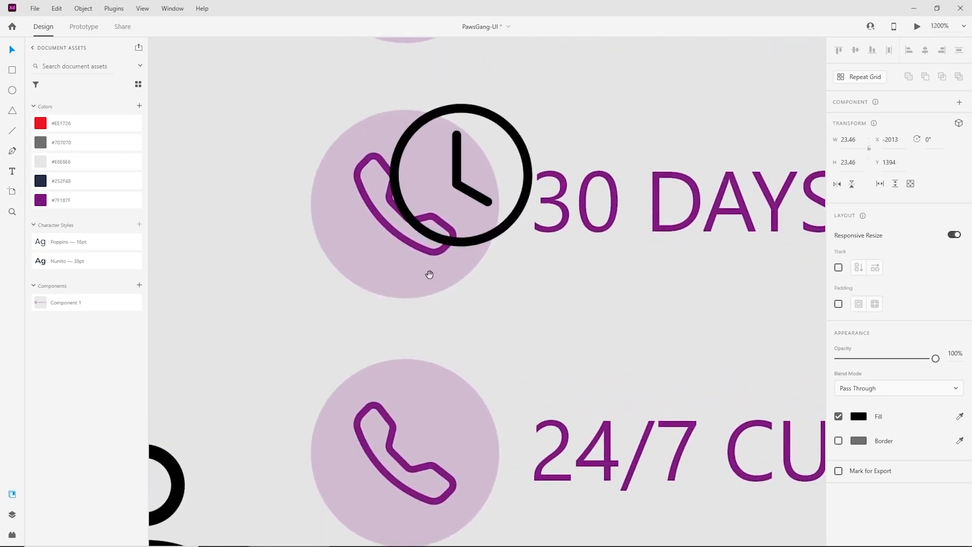
drag(430, 273, 505, 360)
drag(607, 188, 583, 212)
drag(525, 260, 487, 284)
Replace the phone icon inside the 30 DAYS MONEYBACK component with the clock icon
key(ctrl+x)
ctrl+click(464, 287)
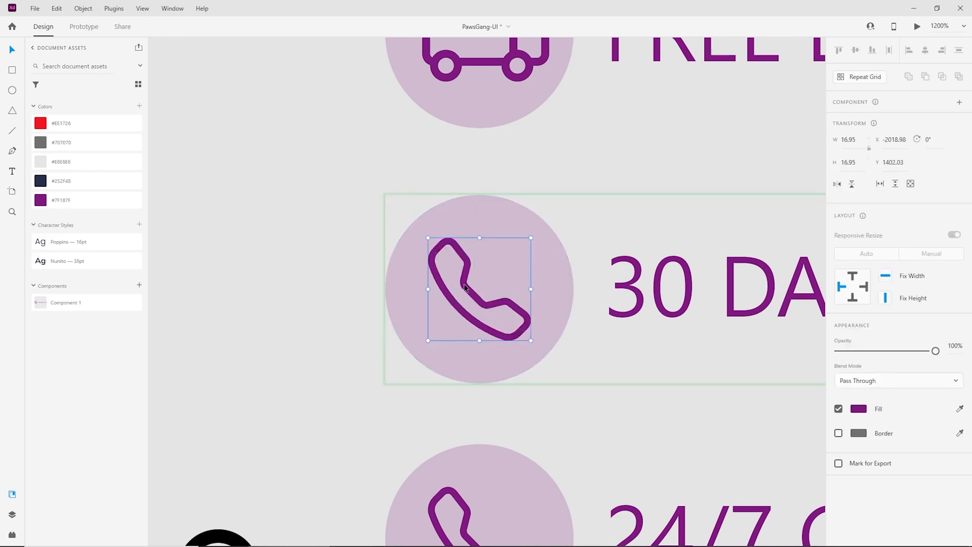
key(Delete)
key(ctrl+v)
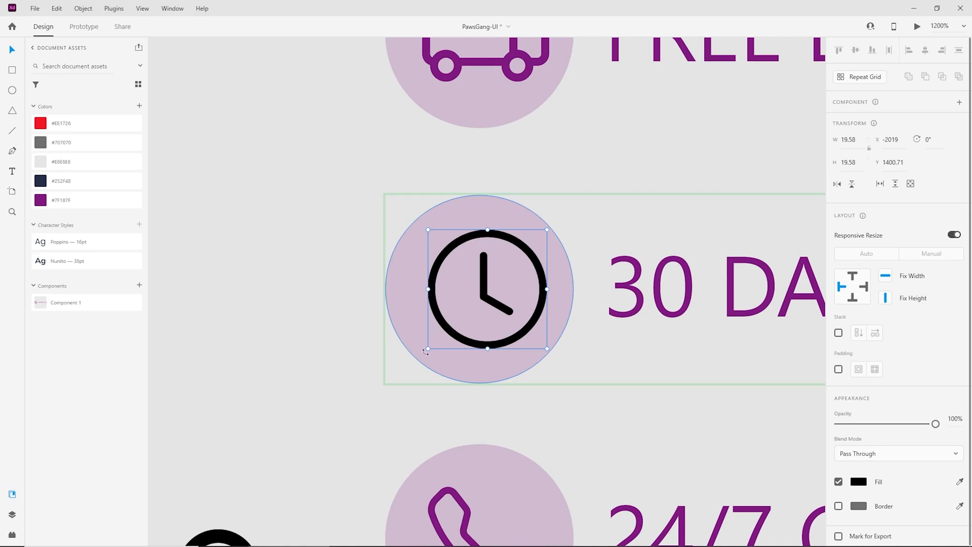
Enlarge the clock icon very slightly and centre it horizontally and vertically on its circle
drag(427, 349, 425, 351)
shift+click(489, 204)
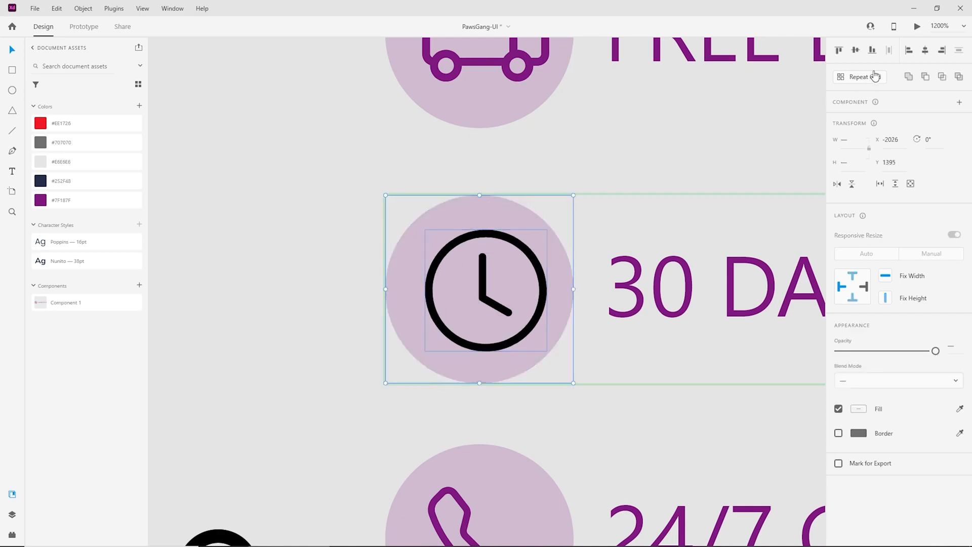
click(926, 49)
click(855, 50)
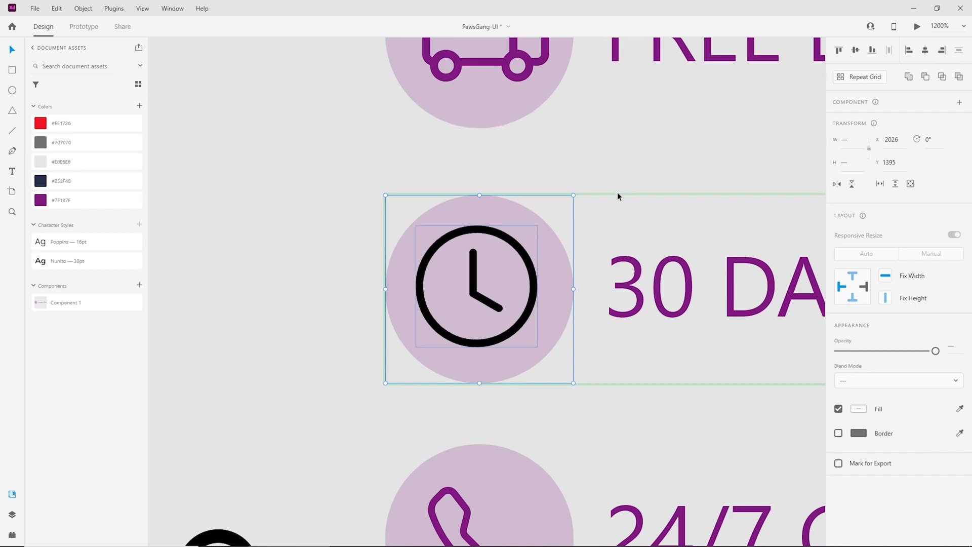
Resize the clock icon to about 20.25 px centred on its circle and apply the #7F187F colour to it
click(621, 170)
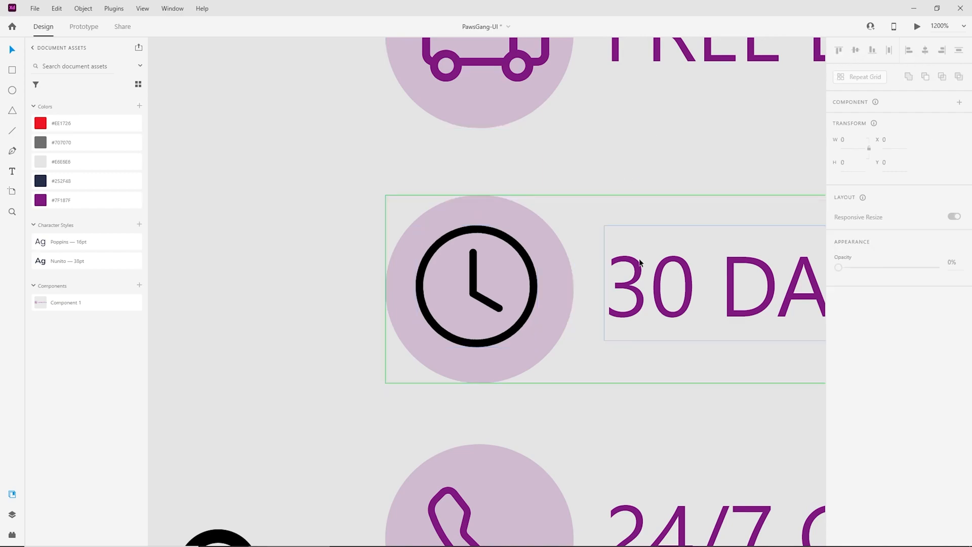
click(537, 304)
drag(538, 347, 546, 352)
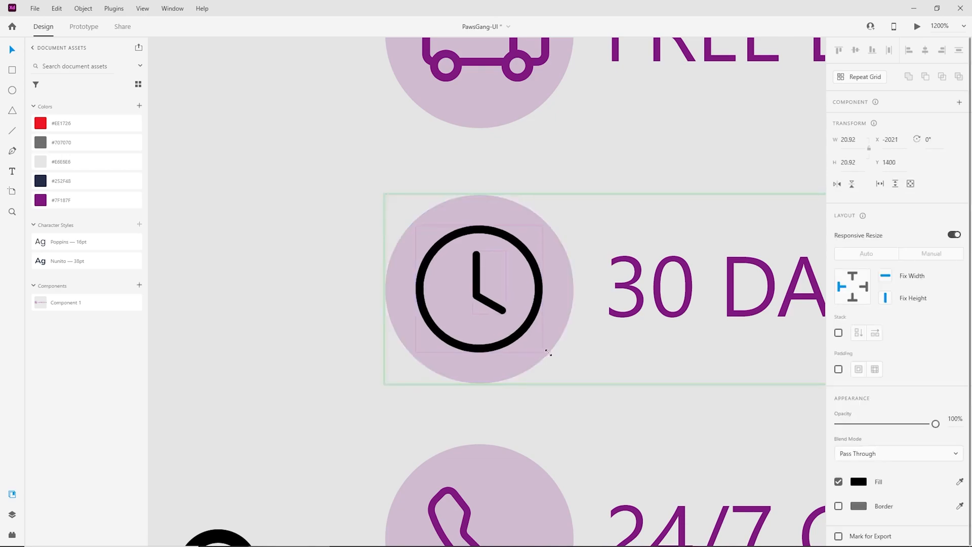
drag(538, 281, 541, 280)
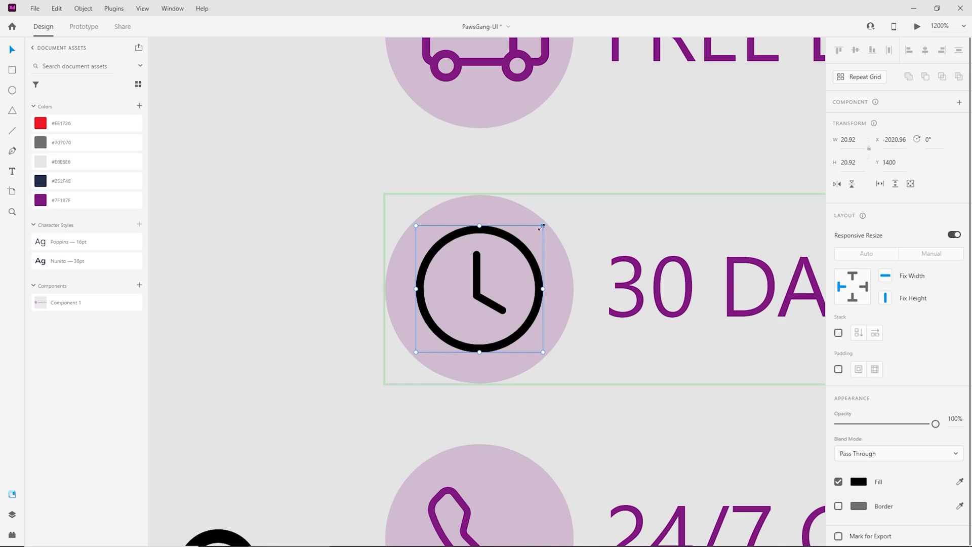
drag(542, 227, 539, 229)
drag(529, 263, 529, 263)
click(316, 234)
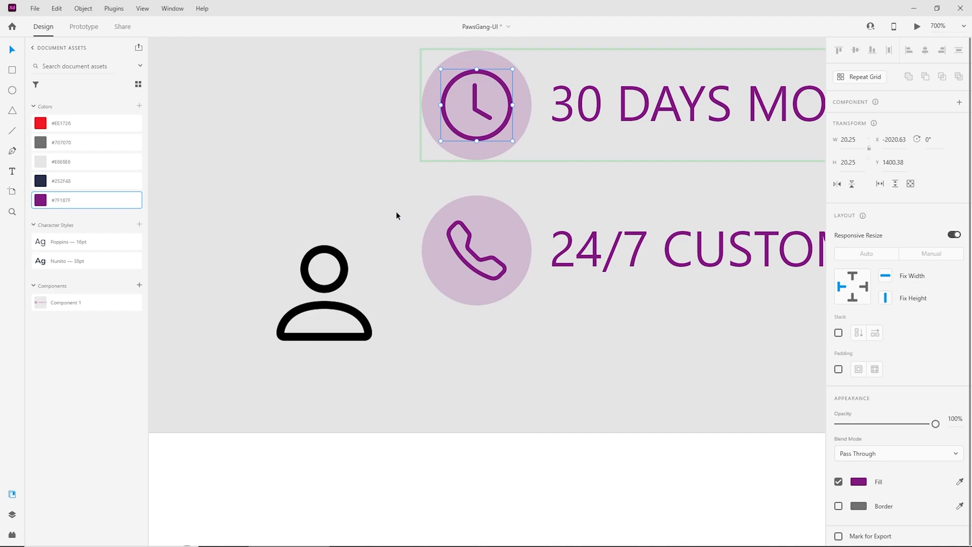
Move the person icon onto the 24/7 CUSTOMER SERVICE circle and scale it down proportionally to about 20 px
key(ctrl+plus)
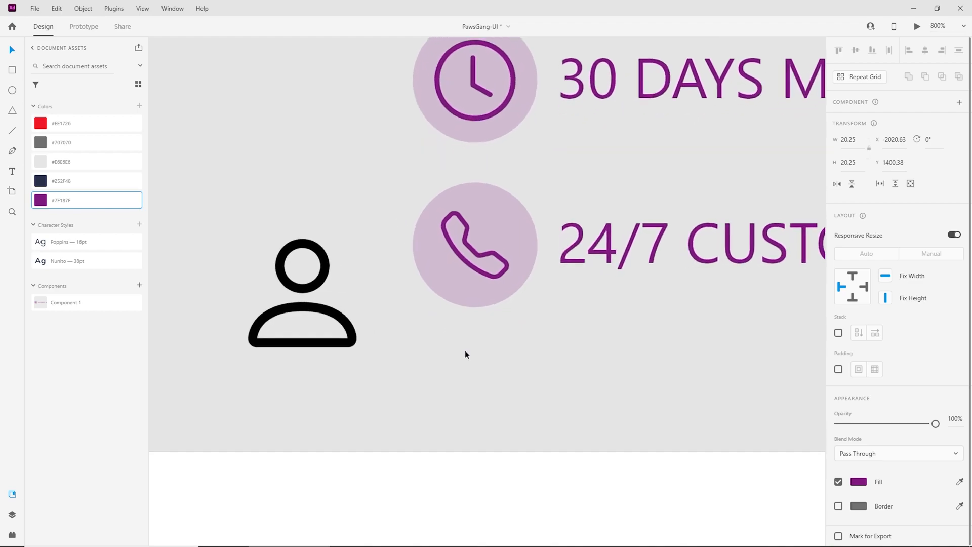
key(ctrl+minus)
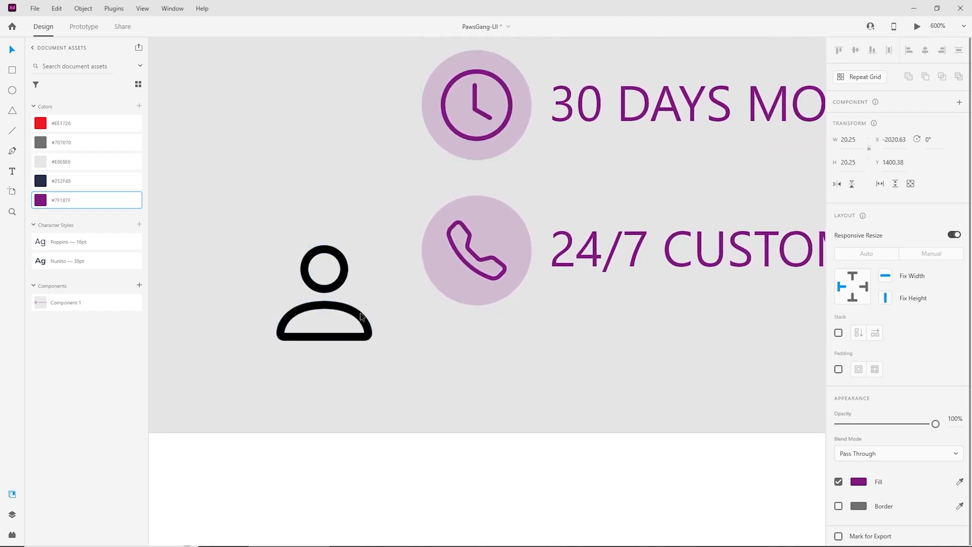
key(ctrl+minus)
key(ctrl+plus)
key(ctrl+plus)
click(363, 316)
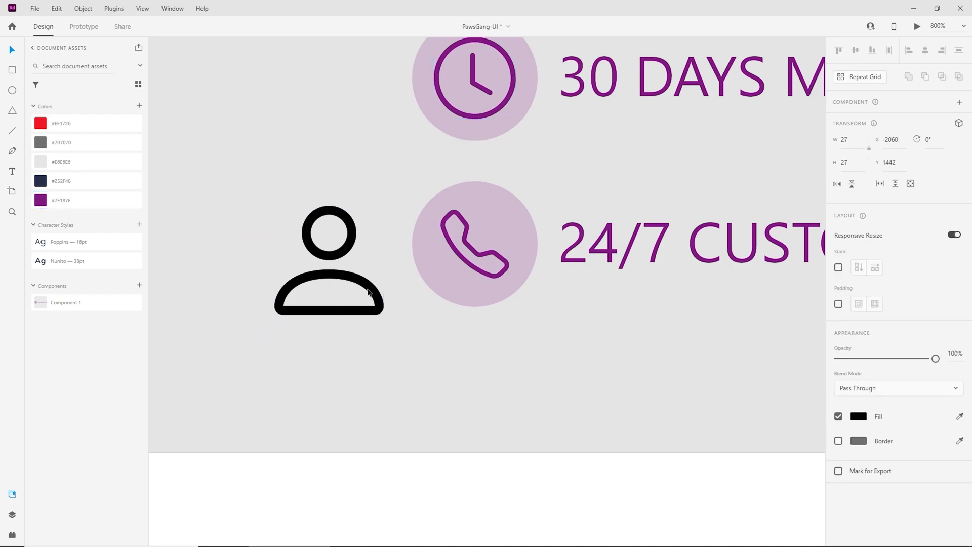
drag(353, 239, 504, 203)
drag(531, 172, 505, 196)
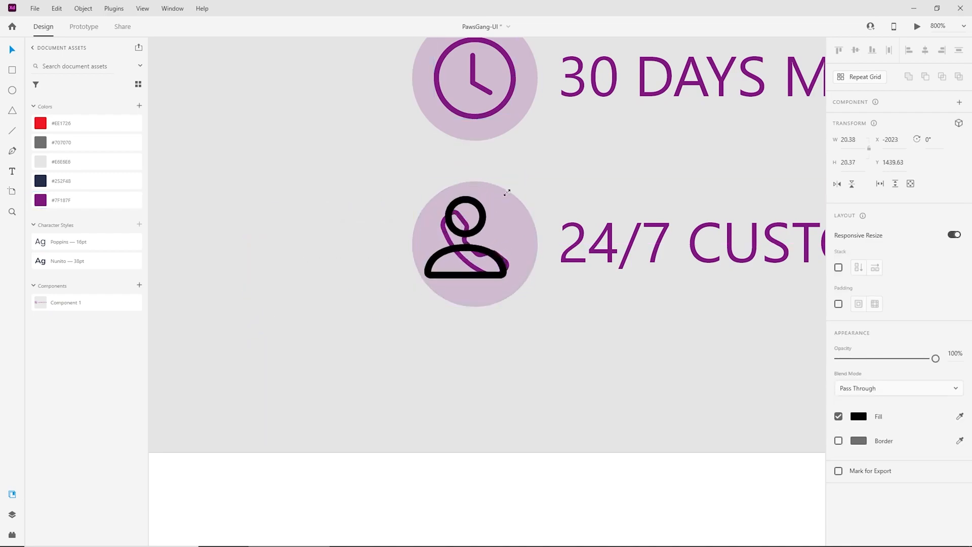
Scale the person icon down further to about 18.7 px and position it over the phone icon on its circle
key(ctrl+plus)
key(ctrl+plus)
key(ctrl+plus)
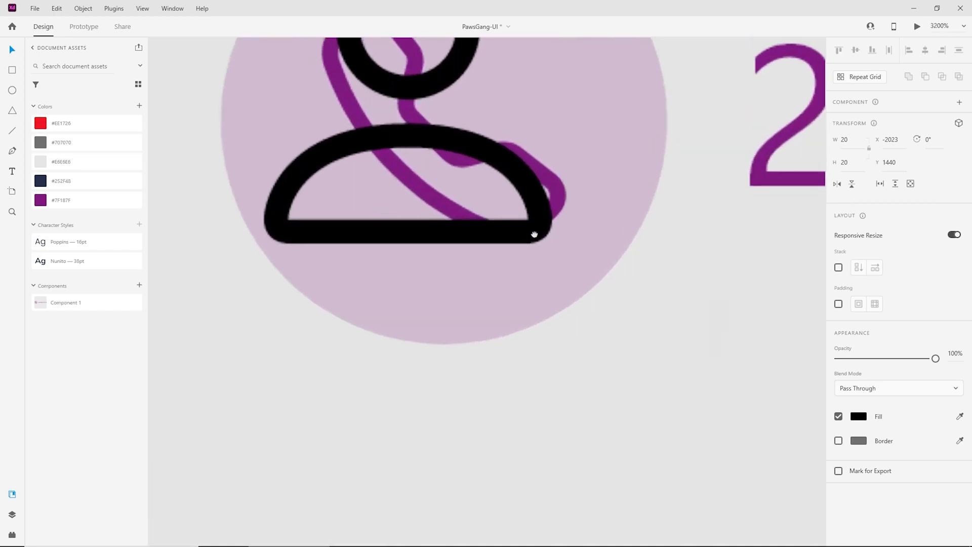
drag(532, 226, 529, 358)
key(ctrl+minus)
drag(470, 278, 496, 287)
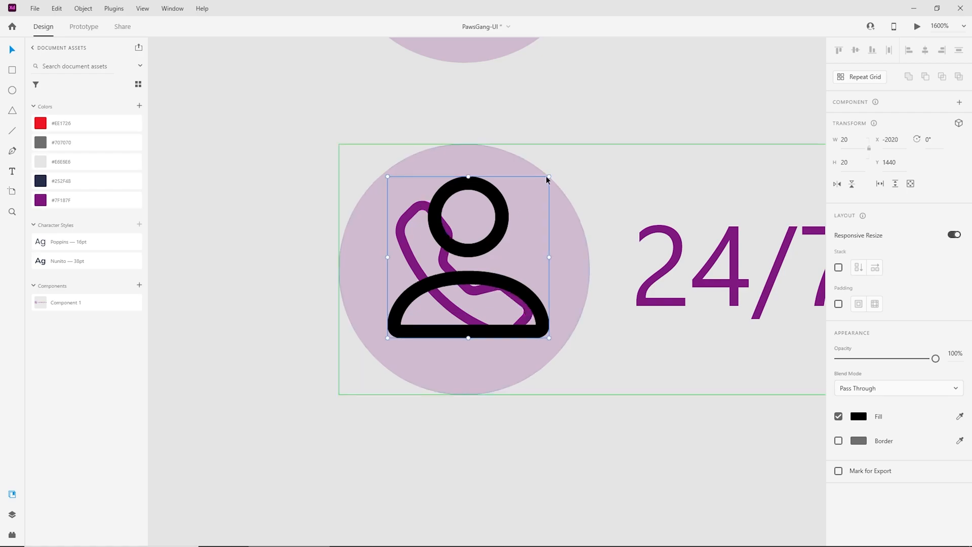
drag(546, 178, 536, 188)
drag(477, 260, 483, 254)
Replace the phone icon inside the 24/7 CUSTOMER SERVICE component with the person icon
key(Delete)
click(448, 264)
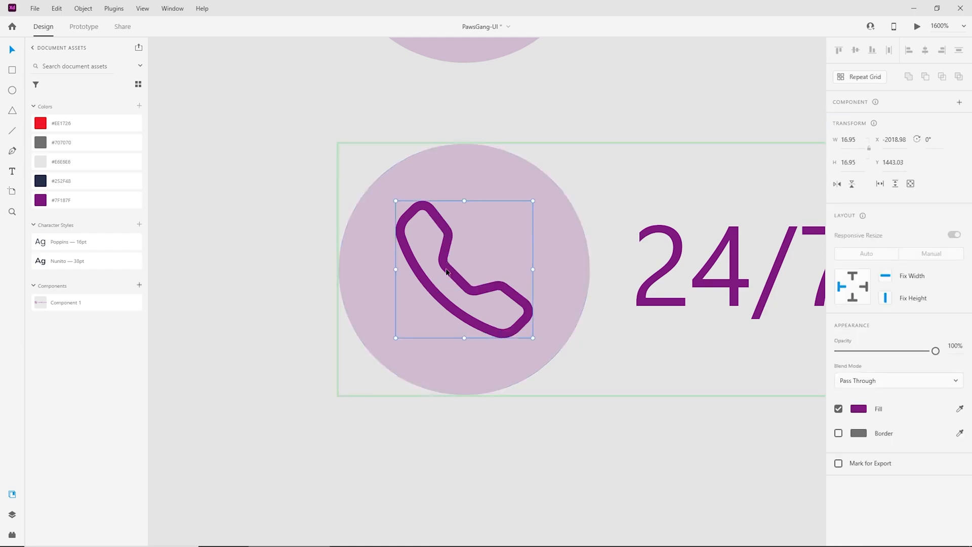
key(Delete)
key(ctrl+v)
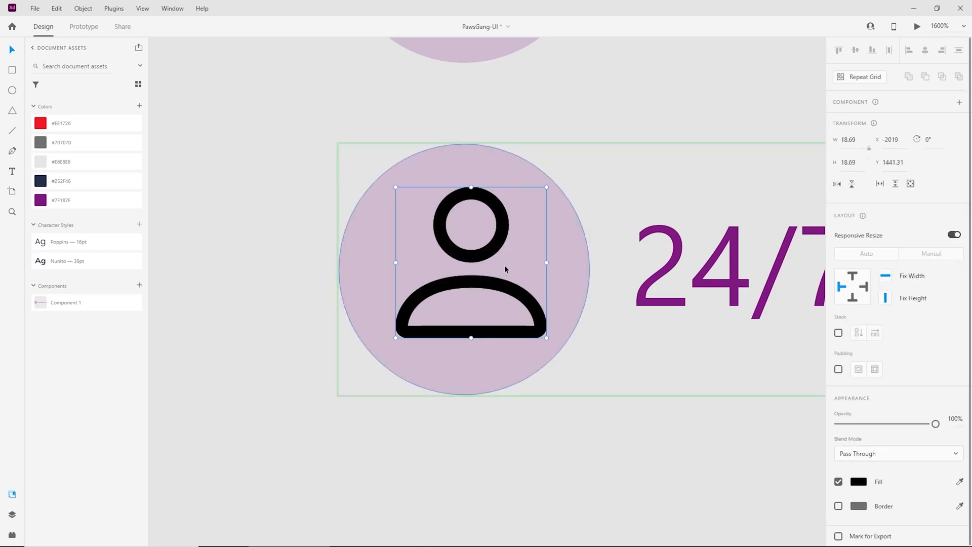
Shrink the person icon to 17.75 px, centred horizontally on its circle, and apply the #7F187F colour
drag(547, 337, 542, 330)
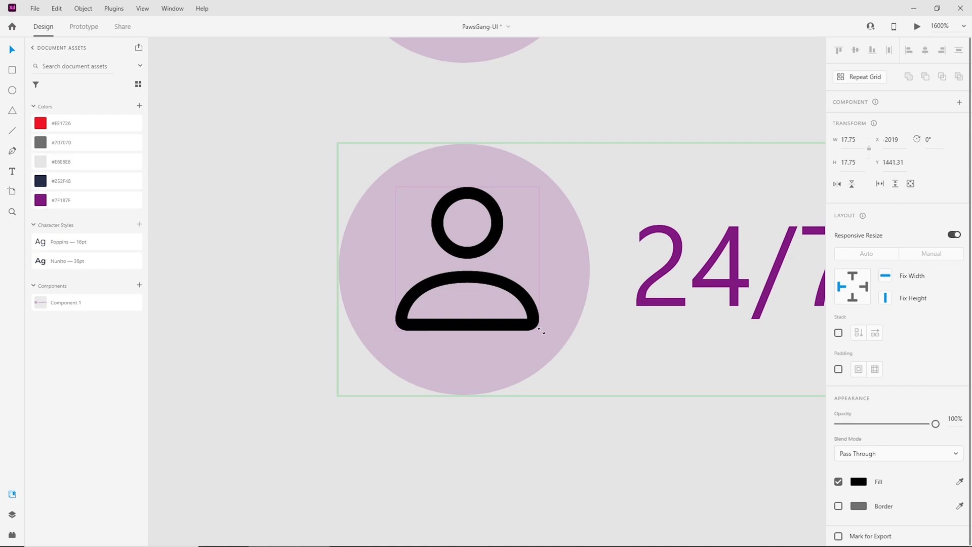
drag(501, 287, 496, 286)
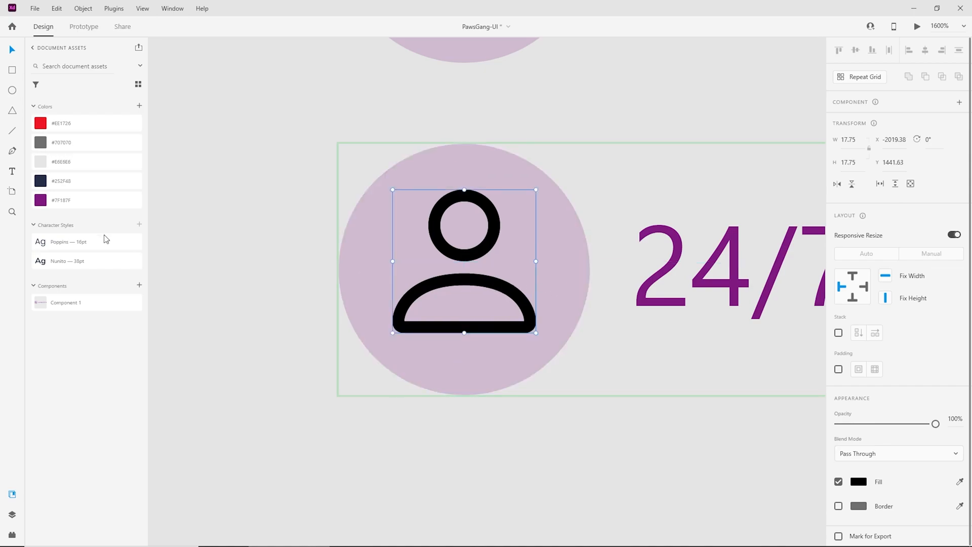
click(91, 200)
click(262, 258)
Move the phone component into the Home header at the vertical guide and bring the email component down beside its placeholder text
key(ctrl+minus)
key(ctrl+minus)
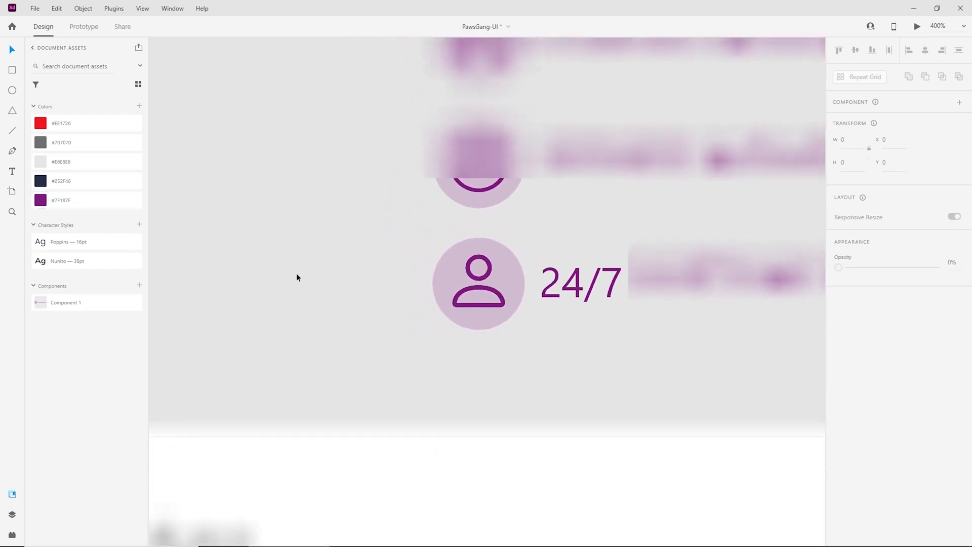
key(ctrl+minus)
key(ctrl+minus)
key(ctrl+minus)
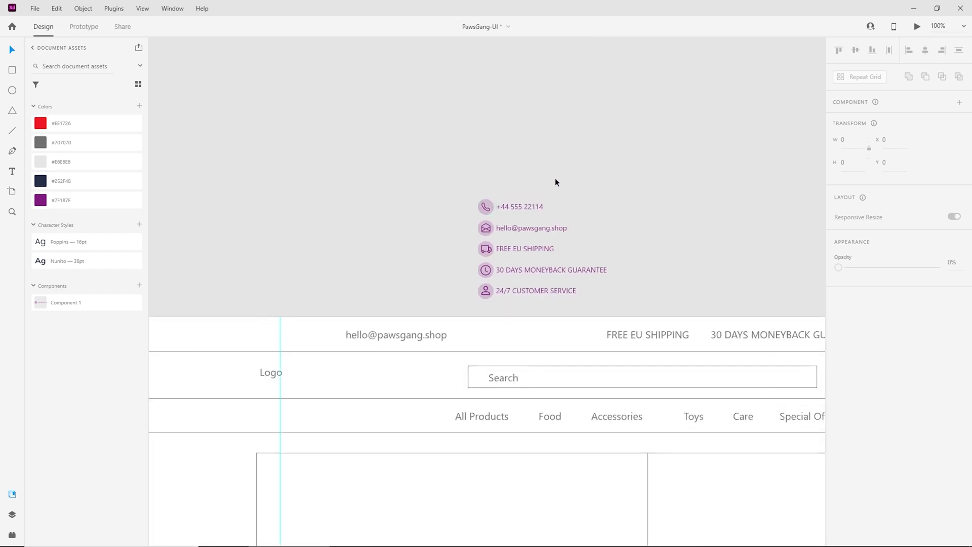
drag(459, 181, 338, 331)
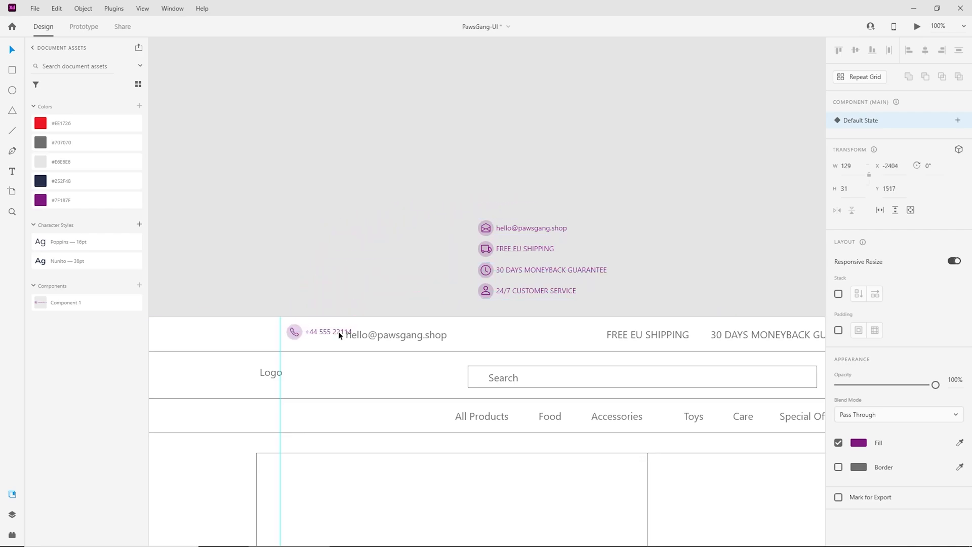
drag(474, 235, 407, 336)
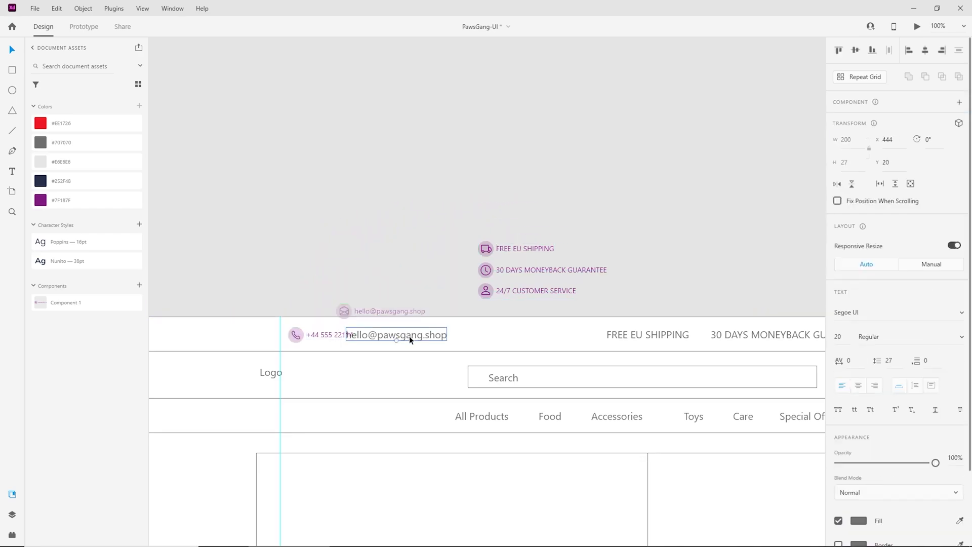
Move the FREE EU SHIPPING and 30 DAYS MONEYBACK GUARANTEE components to the header in place of their placeholder texts
drag(635, 242, 473, 197)
drag(403, 203, 464, 290)
drag(393, 230, 626, 276)
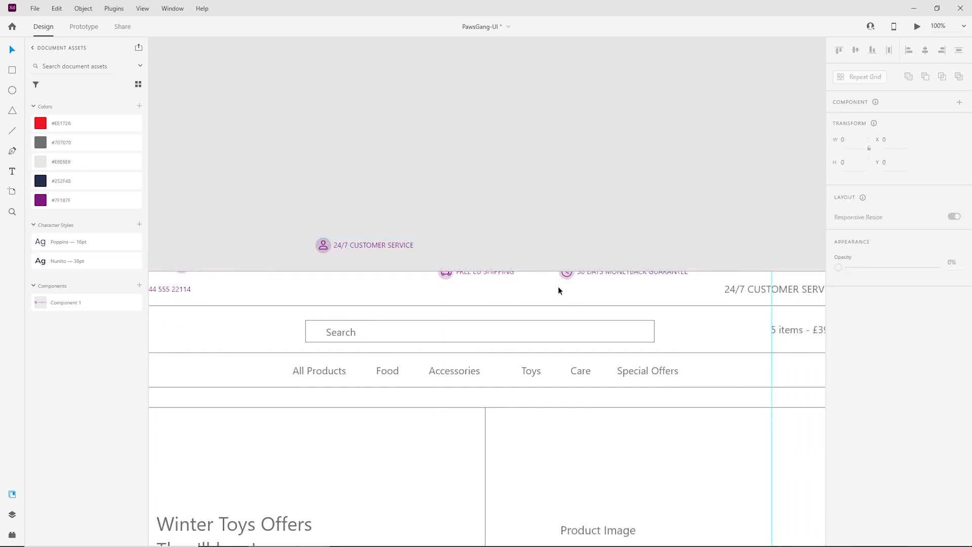
click(566, 286)
key(Delete)
Line up the email component beside the phone component and the three service components against the far guide, with 24/7 CUSTOMER SERVICE outermost
click(184, 268)
drag(221, 267, 259, 289)
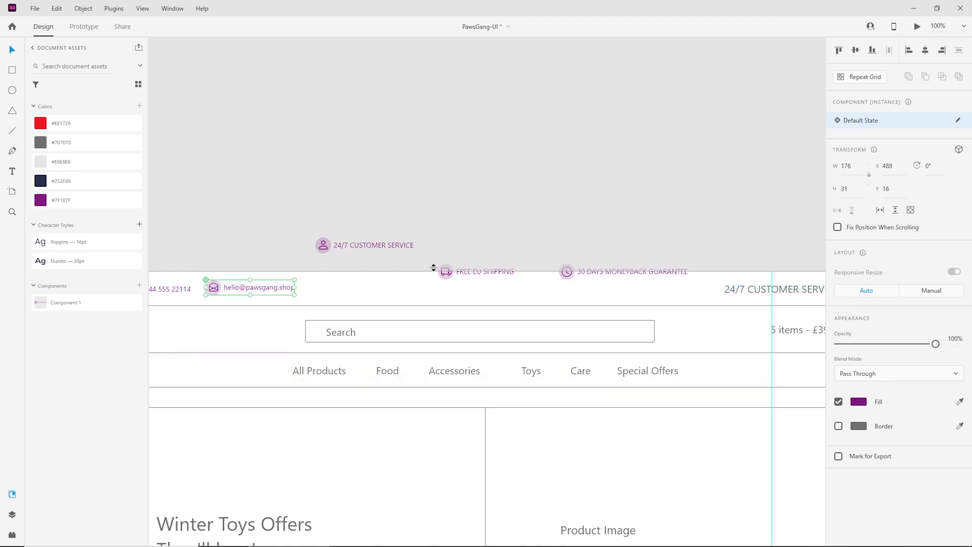
drag(325, 244, 728, 294)
drag(610, 273, 591, 291)
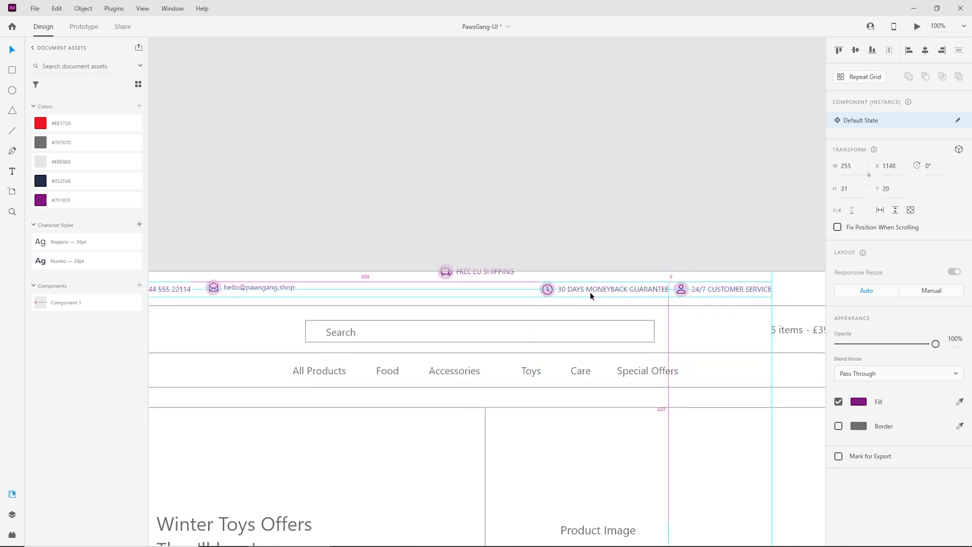
drag(494, 274, 513, 290)
Select the phone and email components in the header together and align their top edges
drag(382, 287, 319, 278)
key(ctrl+plus)
key(ctrl+plus)
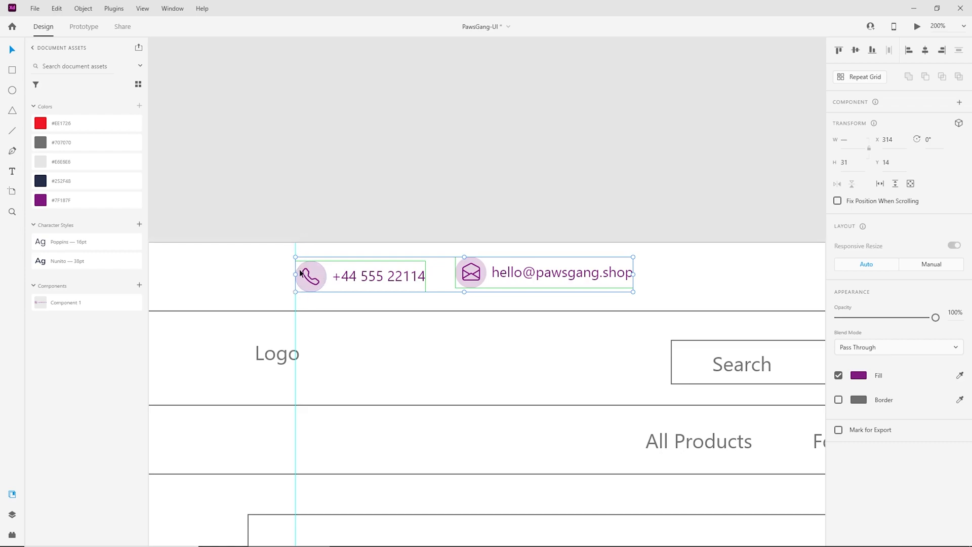
drag(684, 184, 340, 296)
click(836, 53)
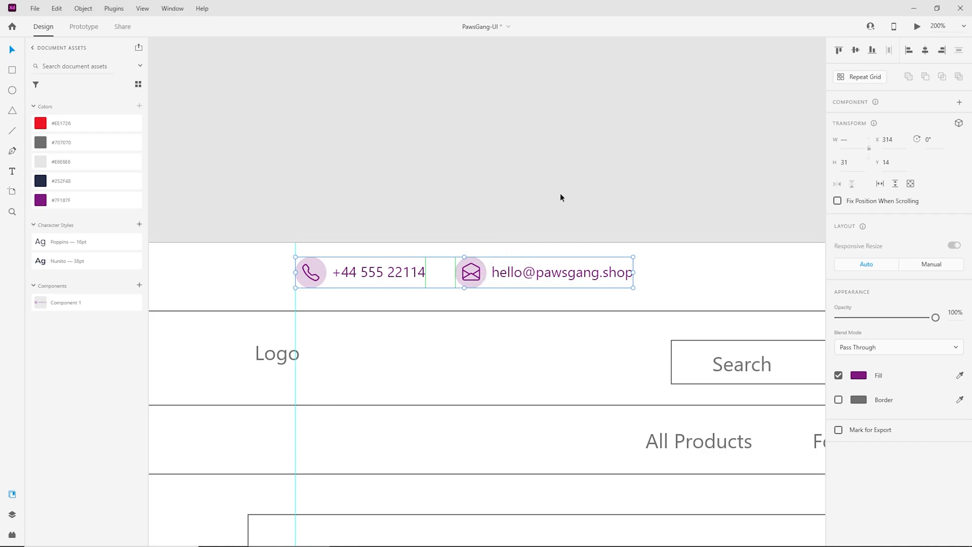
Group the phone and email components, move the group to Y 19 in the header bar and turn it into a horizontal stack
key(ctrl+g)
drag(483, 275, 482, 279)
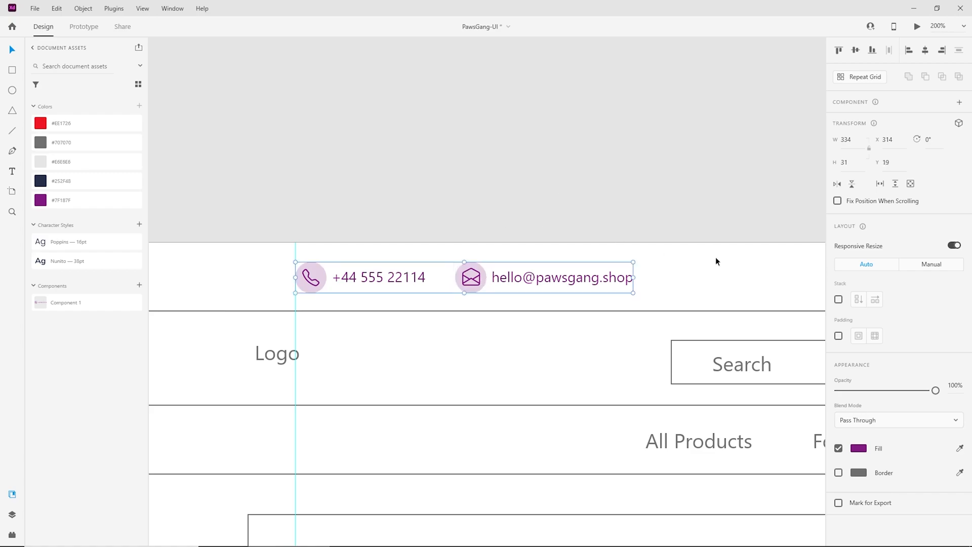
click(839, 300)
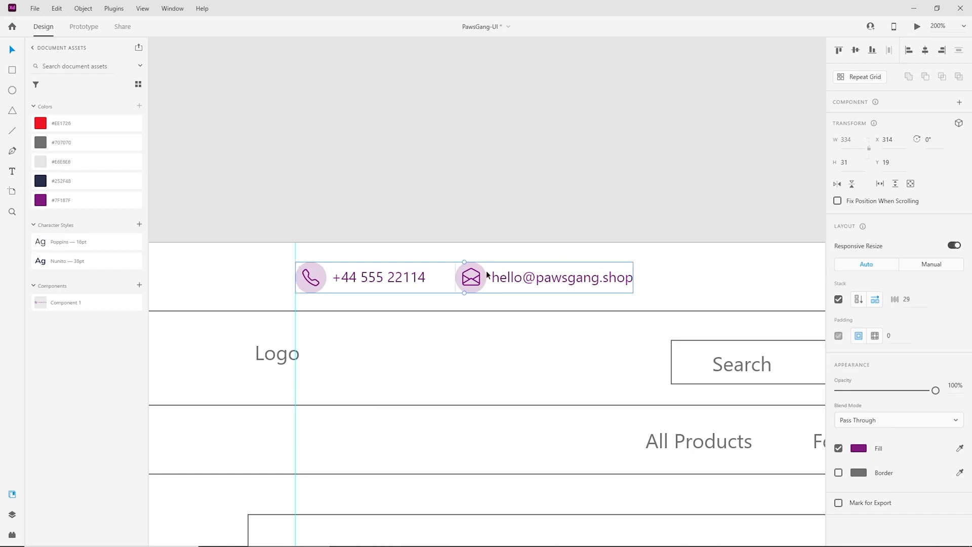
click(916, 301)
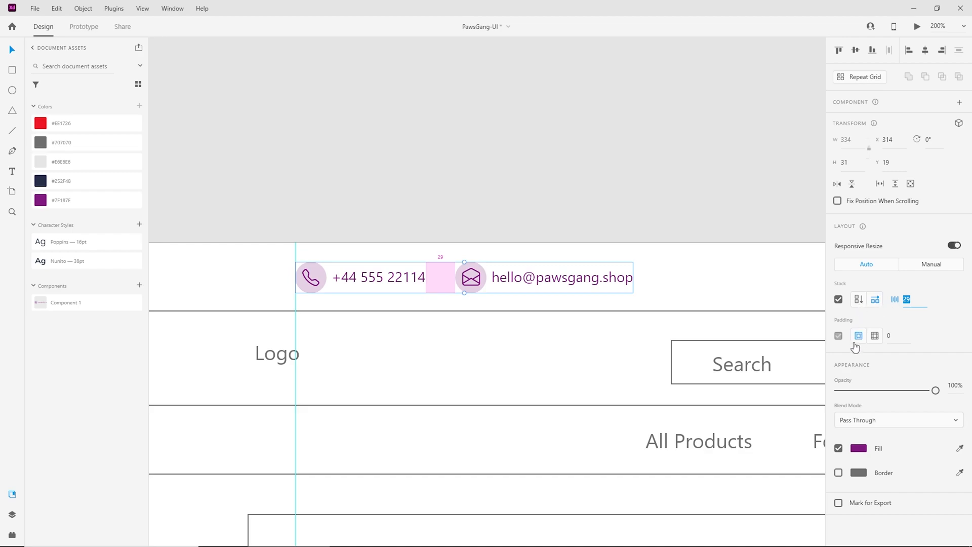
Try the stack in the vertical direction with the phone component left-aligned, and return it to horizontal
click(859, 301)
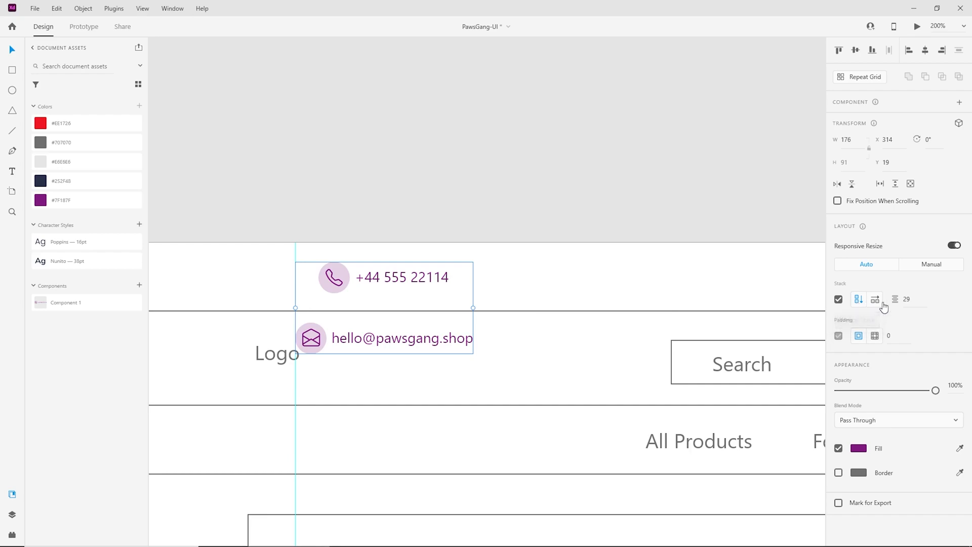
click(875, 301)
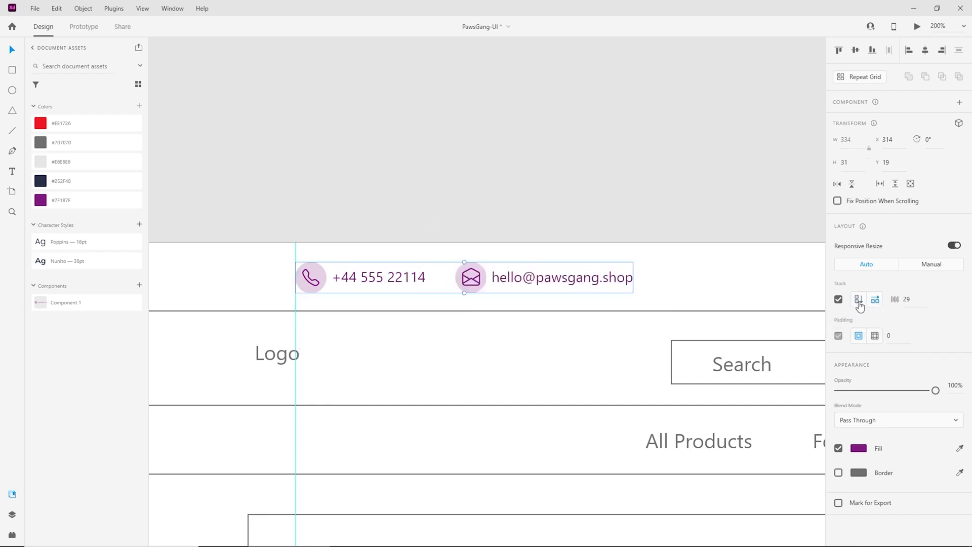
click(859, 300)
double_click(324, 284)
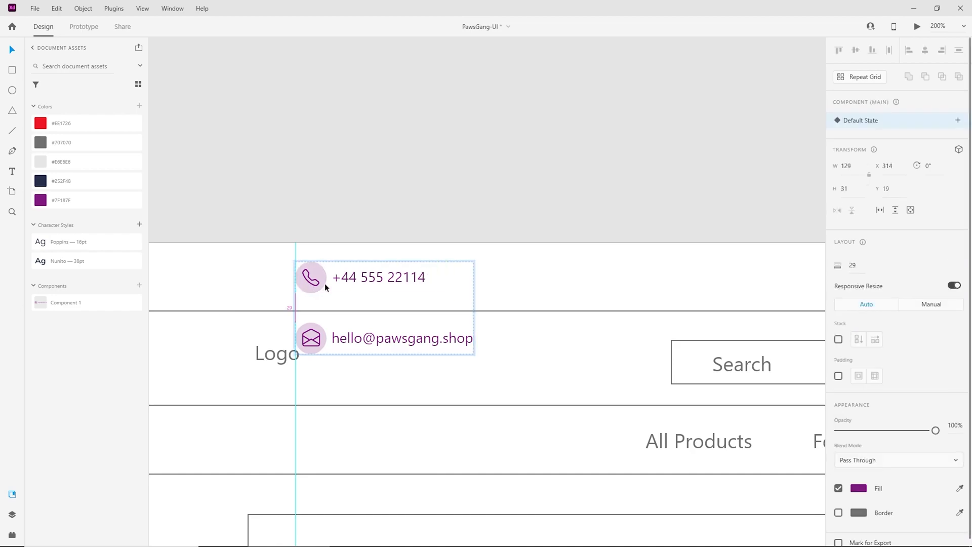
click(375, 229)
click(313, 287)
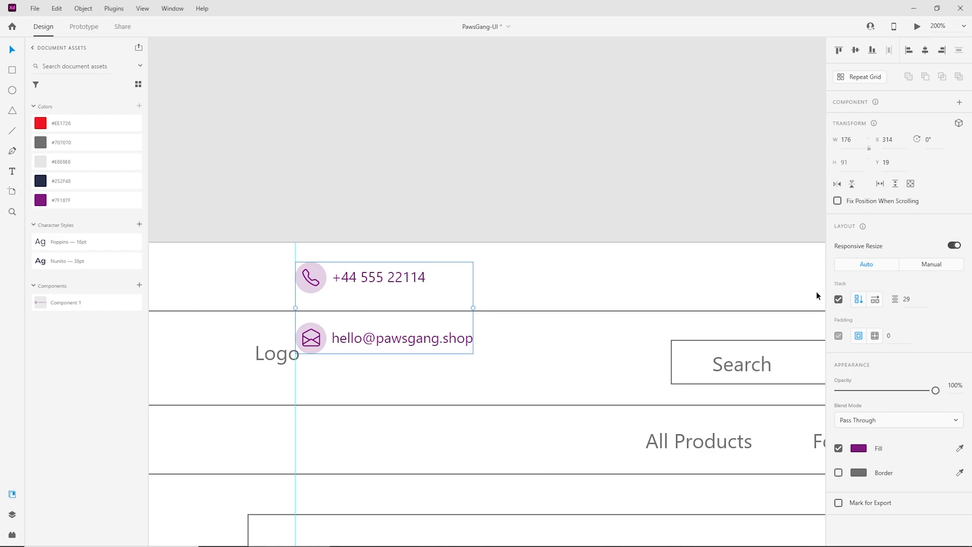
click(875, 302)
click(488, 201)
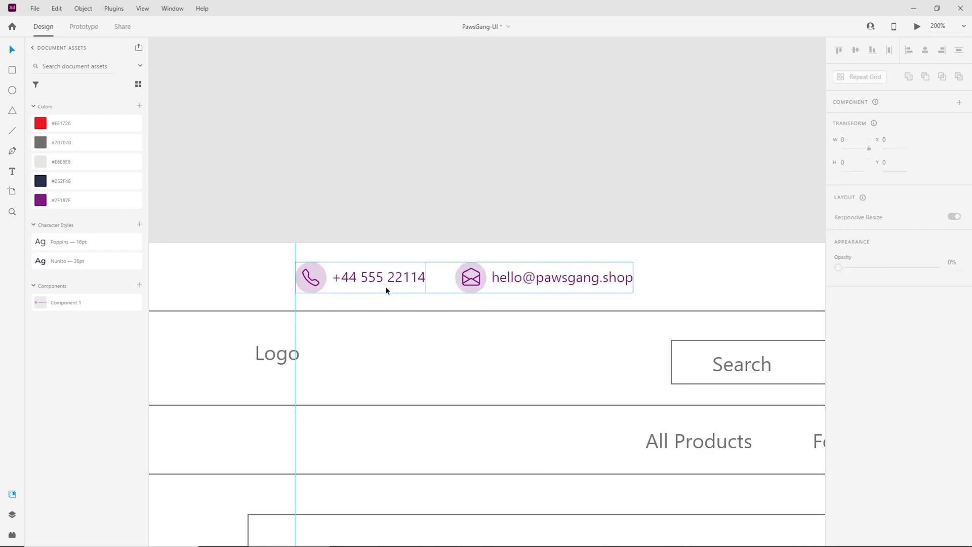
Set the spacing of the phone and email stack to 30
click(502, 280)
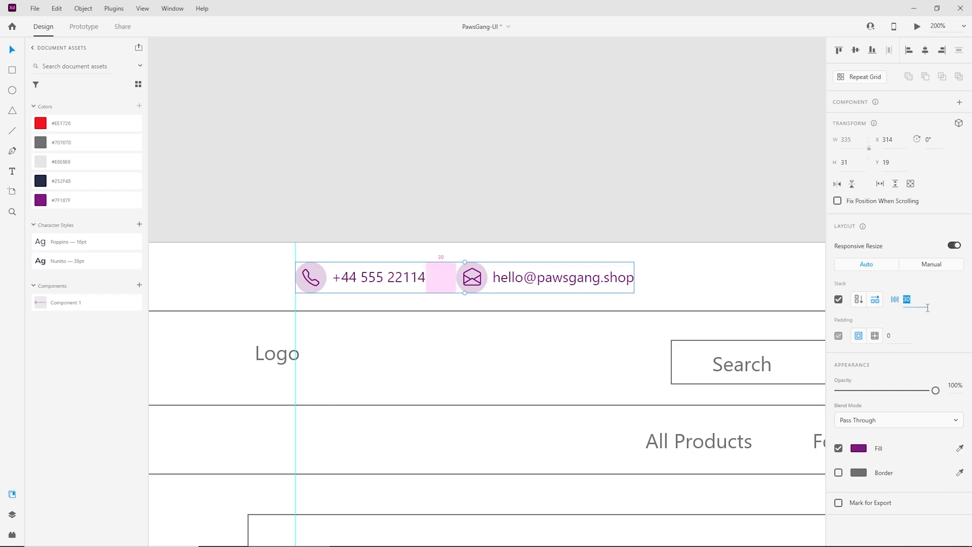
click(554, 182)
Select the free shipping, moneyback guarantee and customer service components in the header together and align their top edges
scroll(570, 217, down, 5)
scroll(559, 296, up, 5)
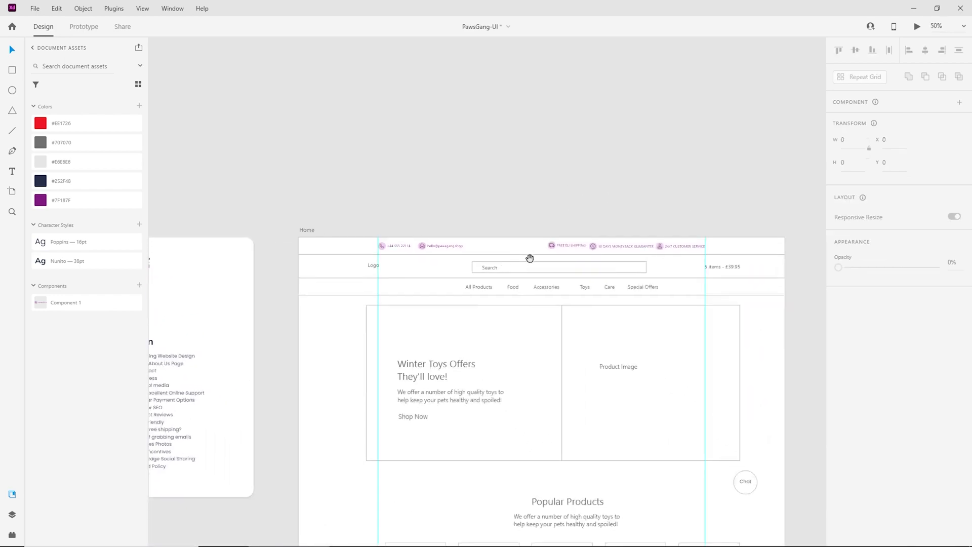
drag(559, 302, 553, 317)
drag(648, 295, 460, 316)
drag(741, 314, 489, 321)
scroll(594, 292, down, 3)
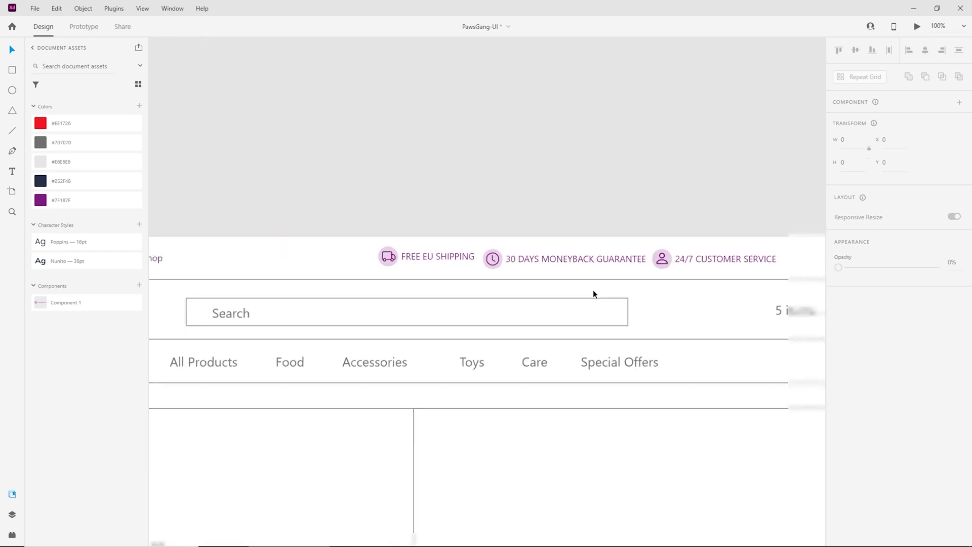
drag(332, 287, 627, 305)
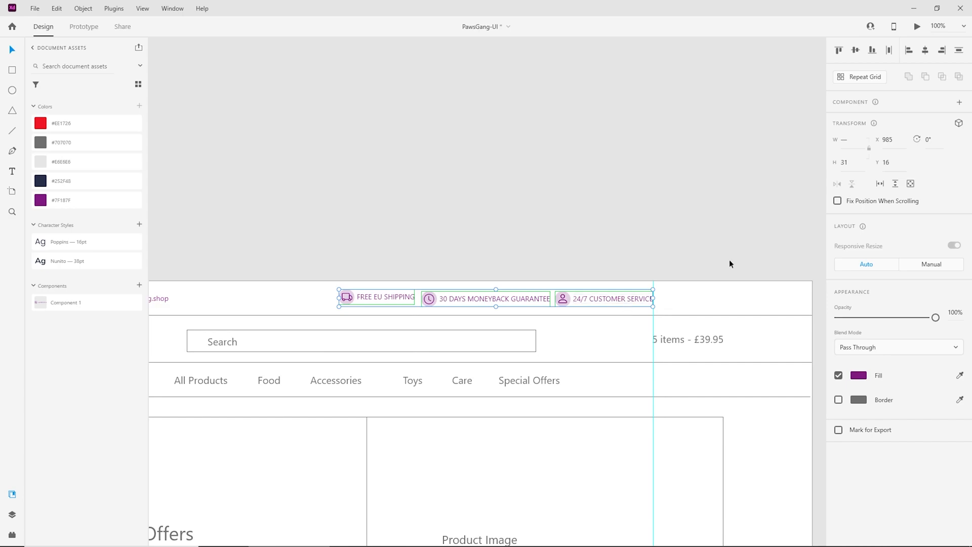
click(839, 50)
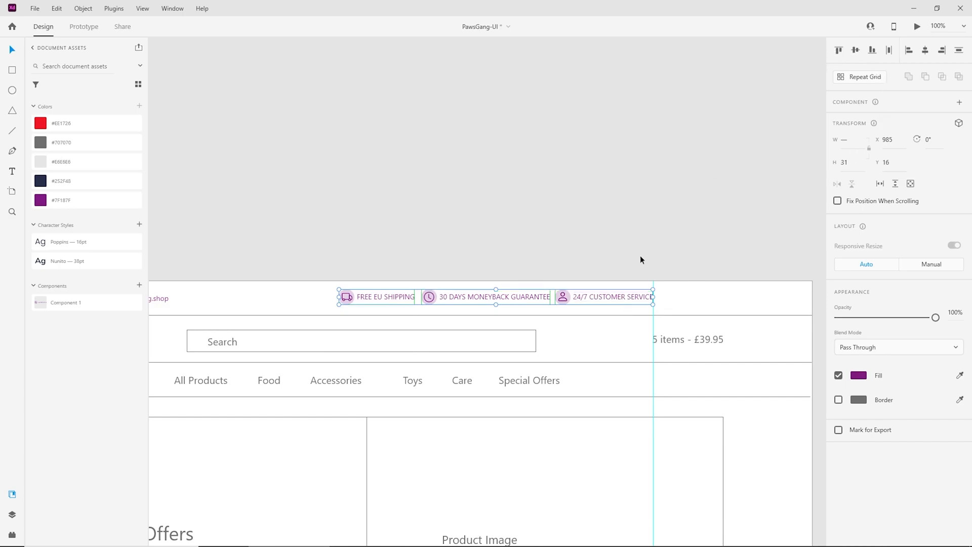
Group the three benefit components into an evenly spaced horizontal stack and move it so it ends at the right guide
key(ctrl+g)
click(838, 299)
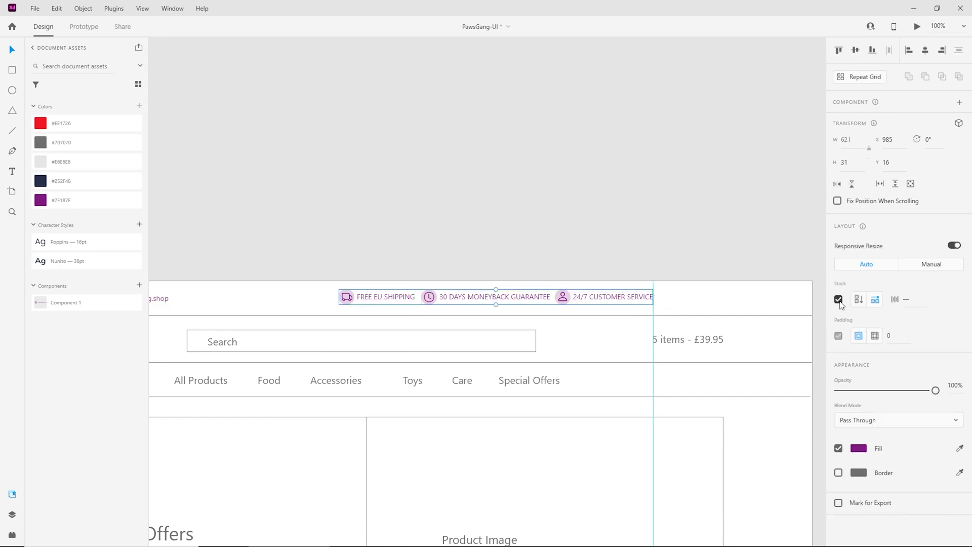
click(909, 301)
key(Return)
drag(582, 297, 563, 298)
click(551, 272)
Draw a 200 × 50 rectangle in the upper-left corner of the Home artboard at X 0, Y 0
key(ctrl+minus)
drag(516, 349, 651, 248)
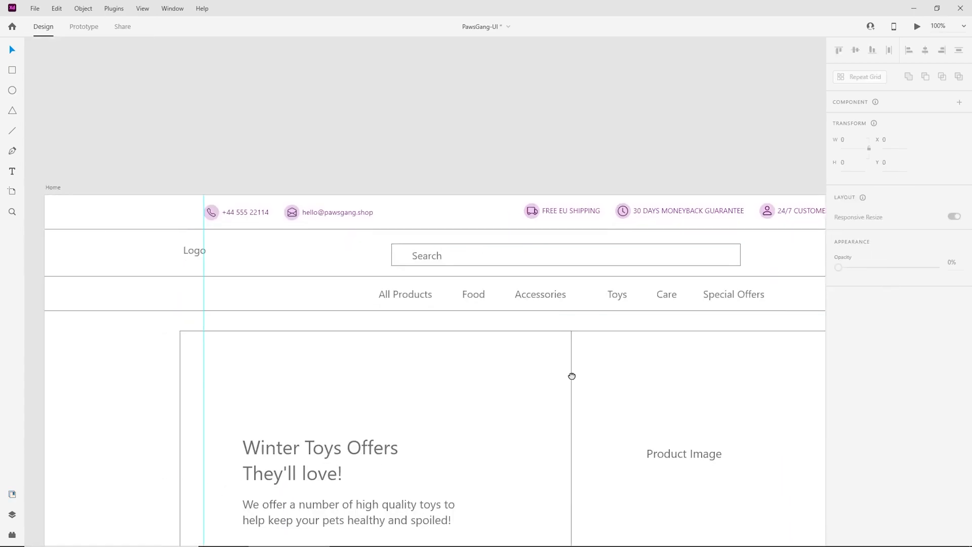
drag(253, 348, 398, 367)
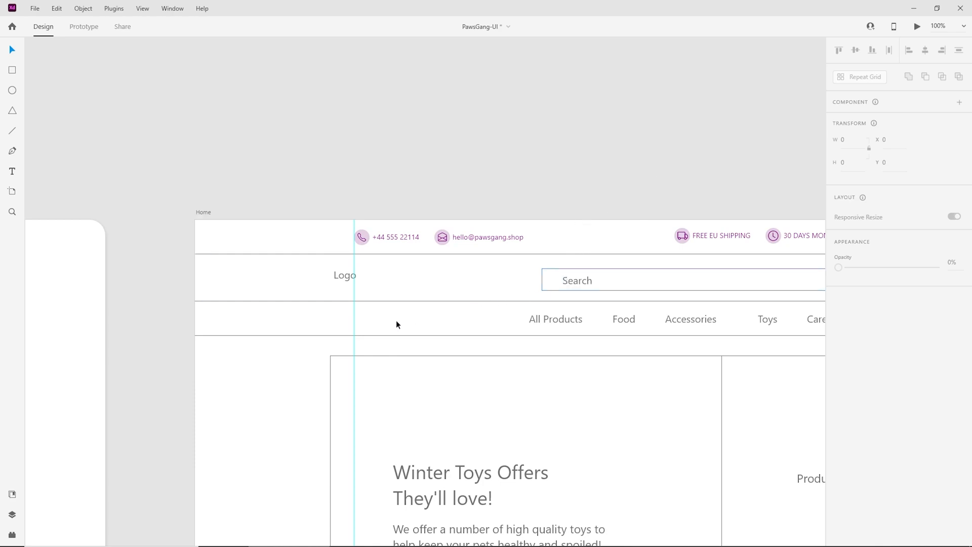
key(ctrl+plus)
key(ctrl+plus)
drag(269, 259, 409, 307)
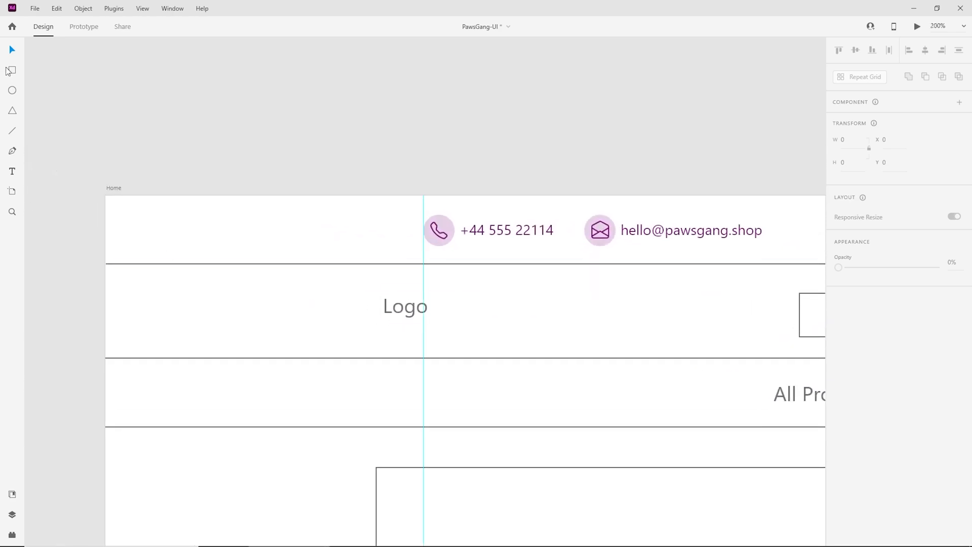
mouse_move(274, 196)
mouse_down()
mouse_move(307, 247)
mouse_move(106, 224)
mouse_up()
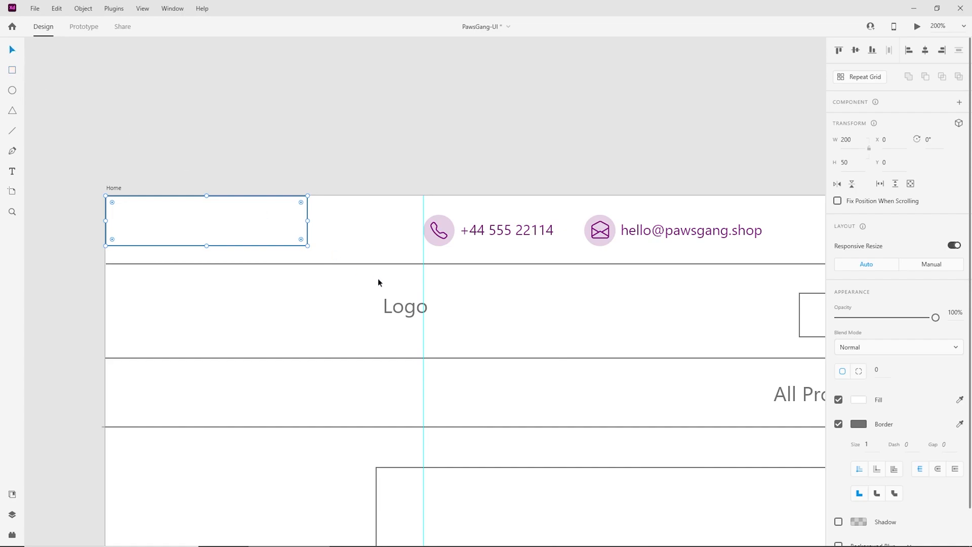
Nudge the divider line under the top bar up to Y 64.5 and remove it
click(355, 263)
key(Up)
key(Up)
key(Up)
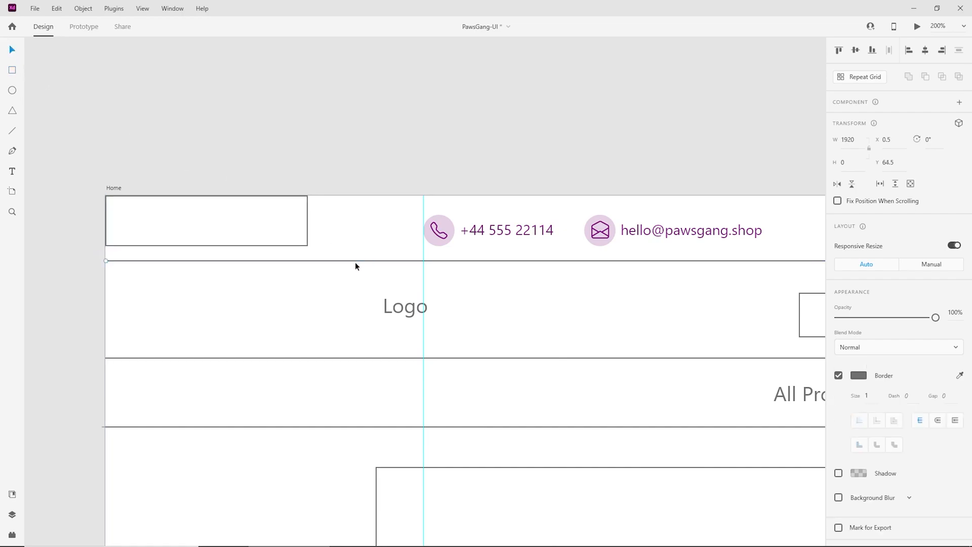
key(Escape)
scroll(533, 306, down, 5)
Draw a 1920 wide horizontal line across the artboard along the rectangle's lower edge at Y 50.5
drag(411, 277, 310, 252)
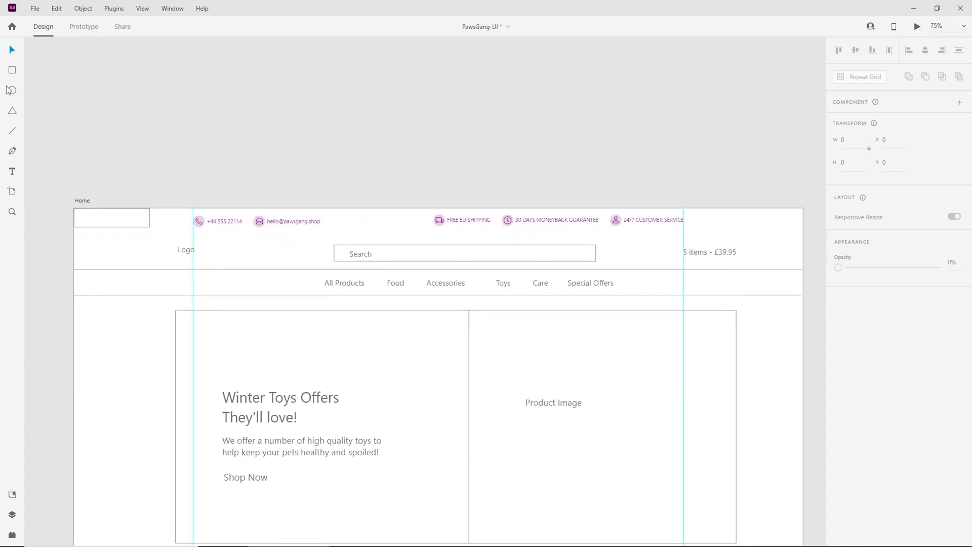
click(12, 131)
drag(74, 227, 803, 238)
scroll(232, 223, up, 6)
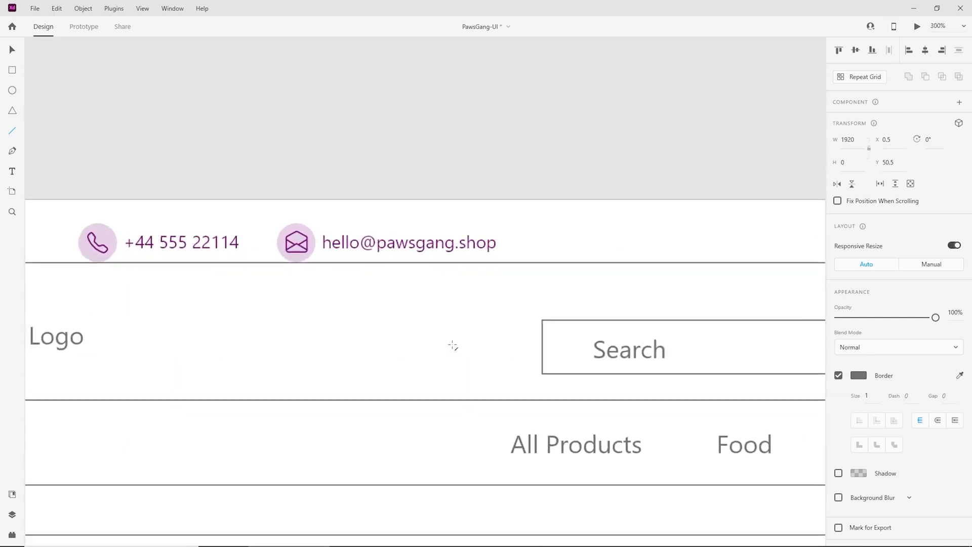
Change the new divider line's border to the light grey document colour
click(12, 494)
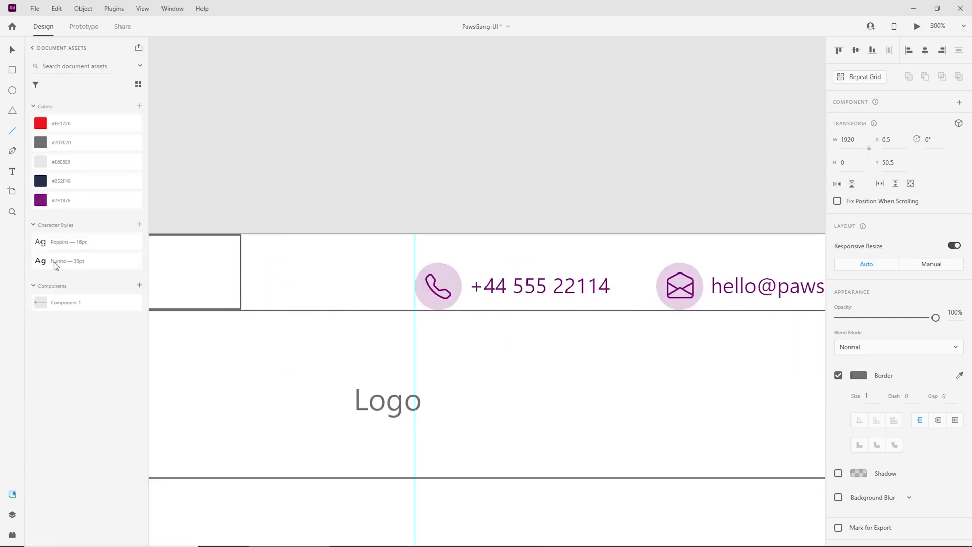
click(53, 163)
click(9, 49)
click(960, 376)
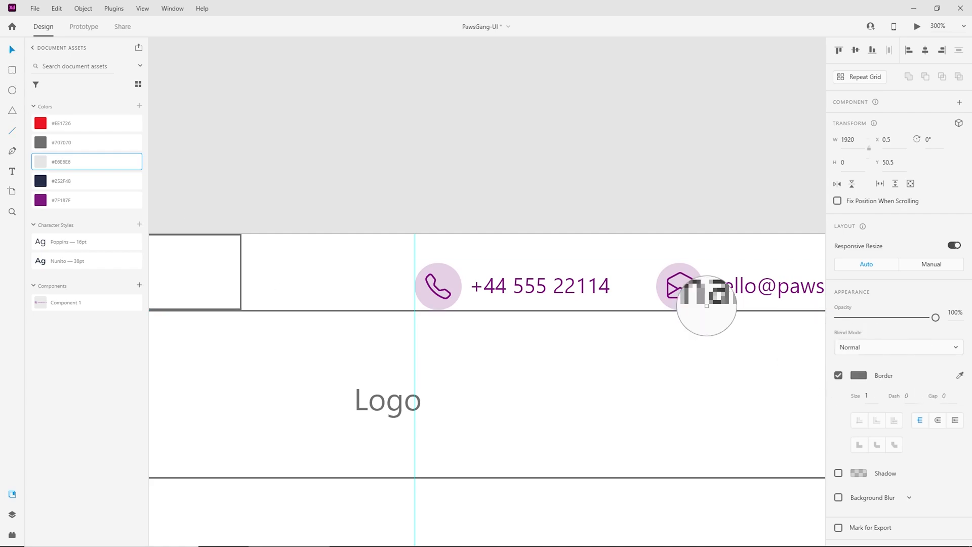
click(41, 162)
click(390, 190)
Remove the border of the 200 × 50 rectangle, widen it to 1920 and send it behind the header items
drag(327, 354, 521, 351)
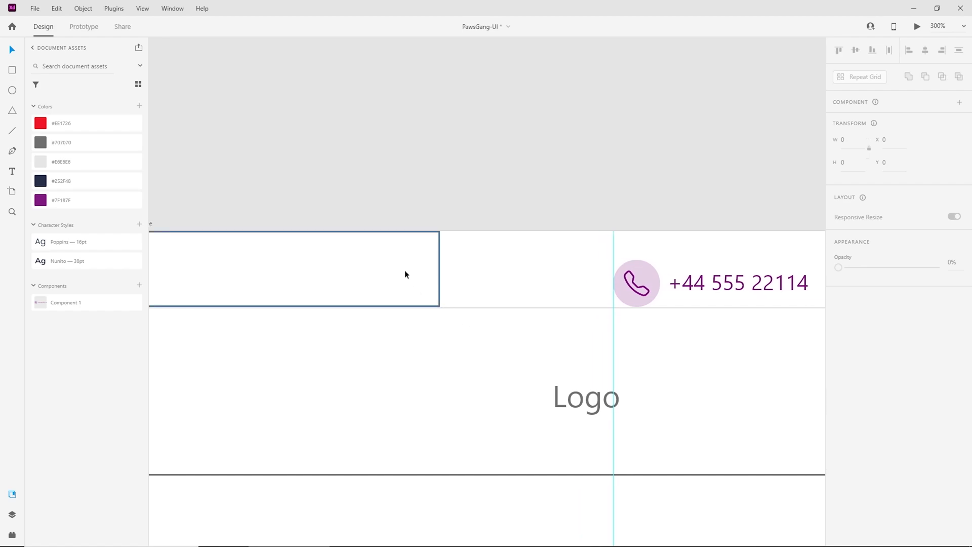
key(ctrl+minus)
drag(660, 354, 418, 348)
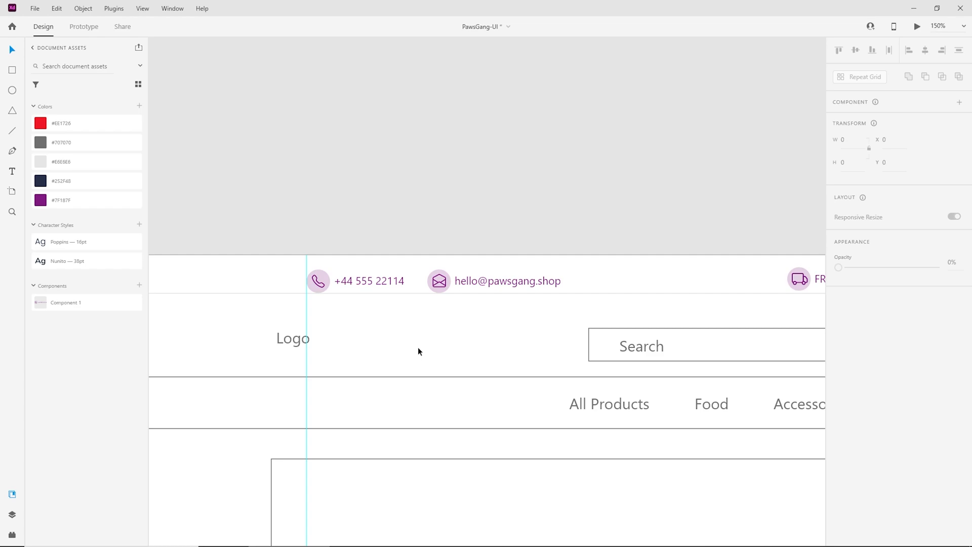
key(ctrl+v)
drag(296, 339, 478, 350)
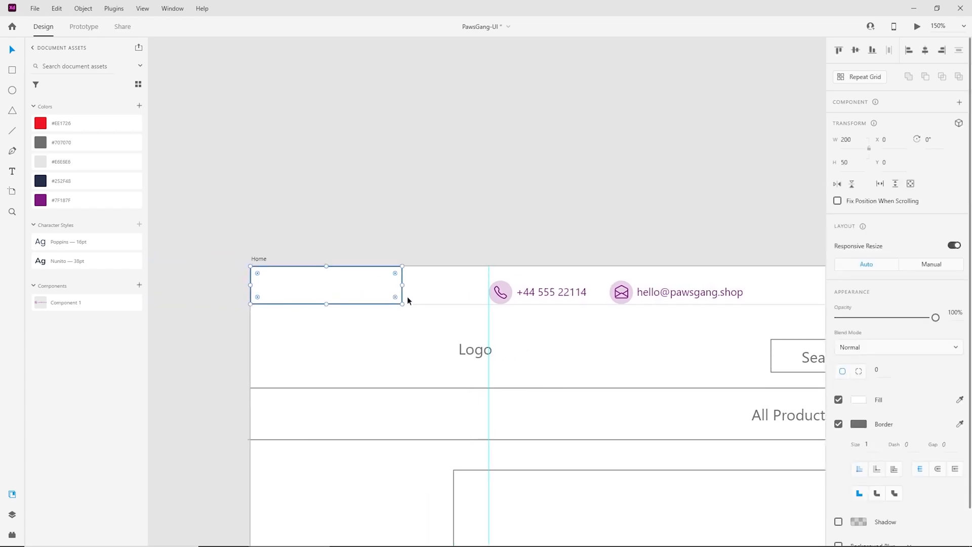
click(839, 424)
drag(403, 285, 692, 302)
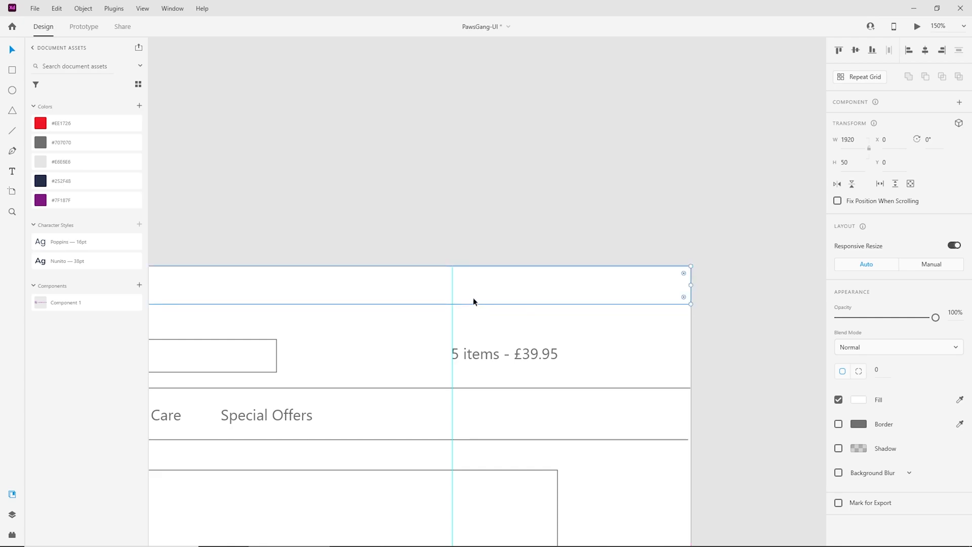
key(ctrl+shift+bracketleft)
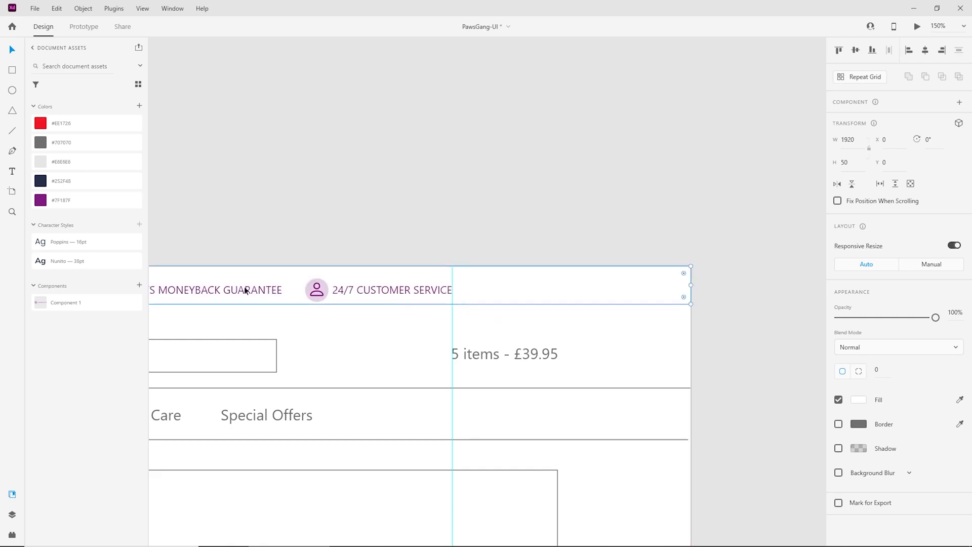
Select the bar's background rectangle with the contact and benefits stacks and align them all on their vertical middle
click(12, 493)
key(ctrl+1)
drag(239, 412, 656, 342)
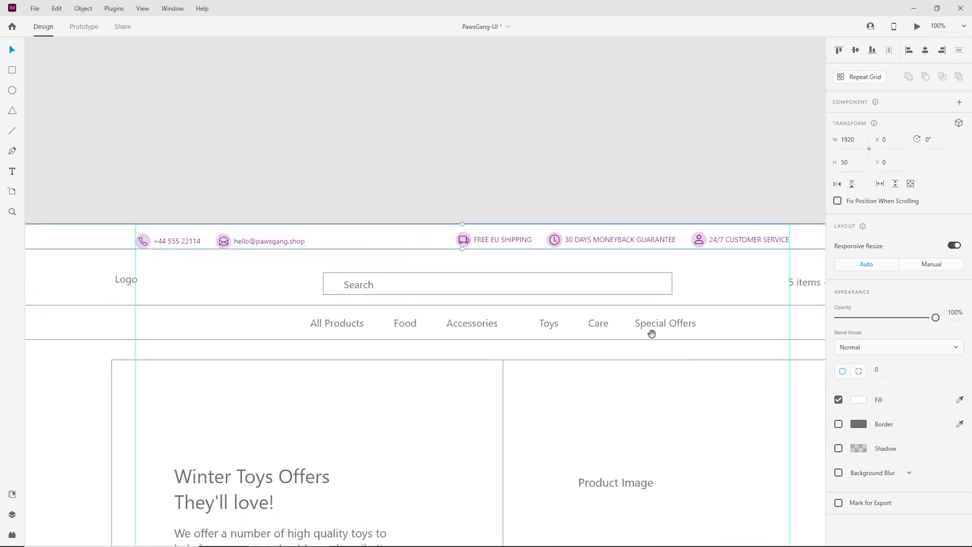
drag(735, 186, 182, 248)
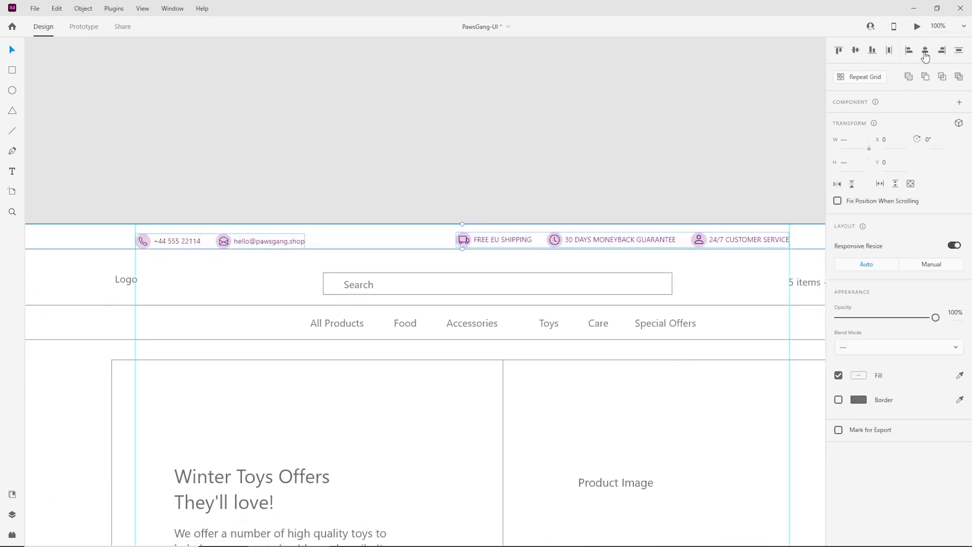
click(924, 52)
key(ctrl+z)
click(857, 52)
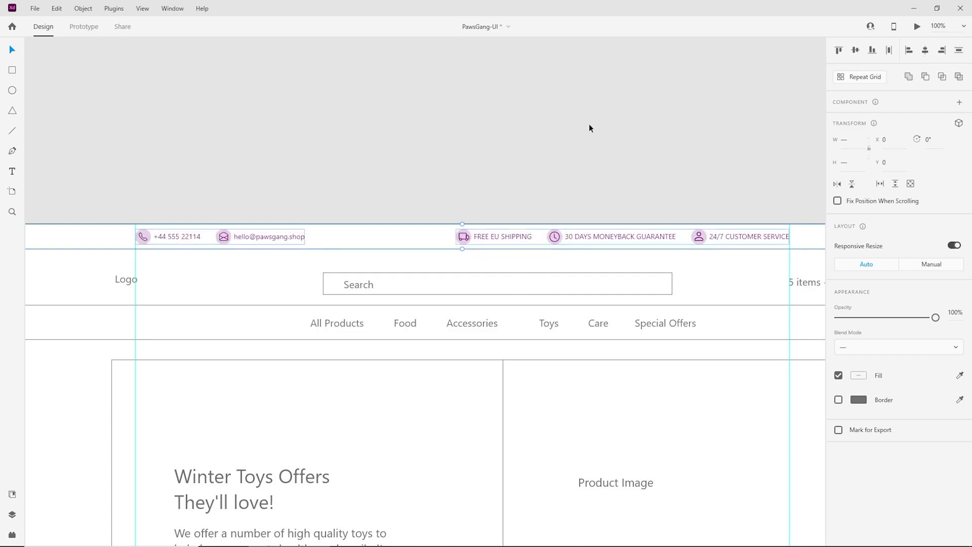
Group the top bar's background, divider line and both icon stacks into one object
click(448, 174)
click(678, 246)
drag(791, 173, 134, 260)
drag(241, 248, 384, 217)
key(ctrl+z)
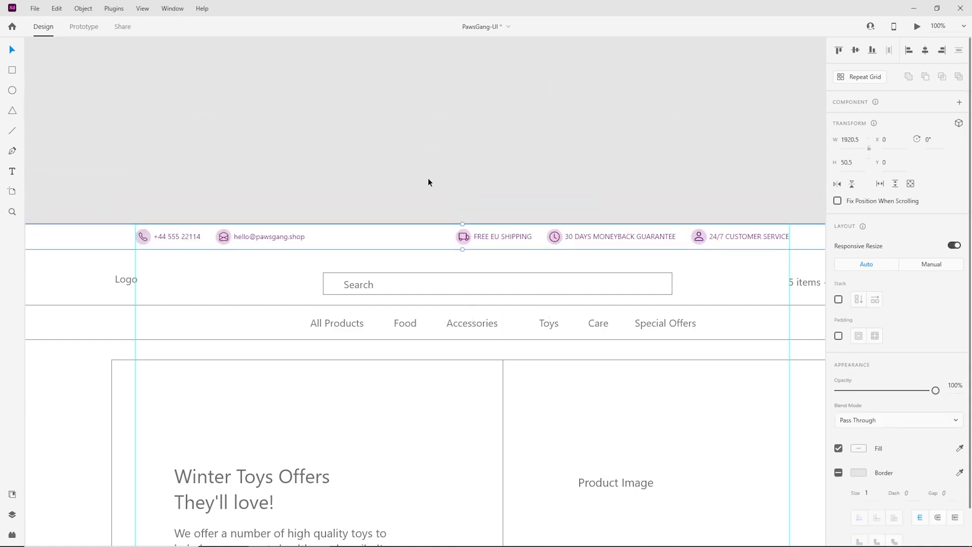
click(515, 197)
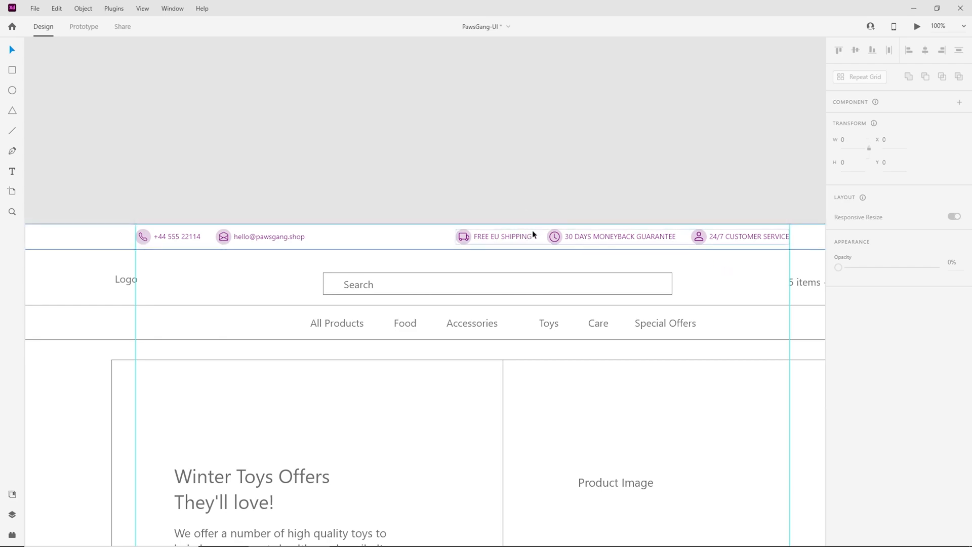
Examine the top bar on the Home artboard and the Plan list on the style guide board
key(ctrl+minus)
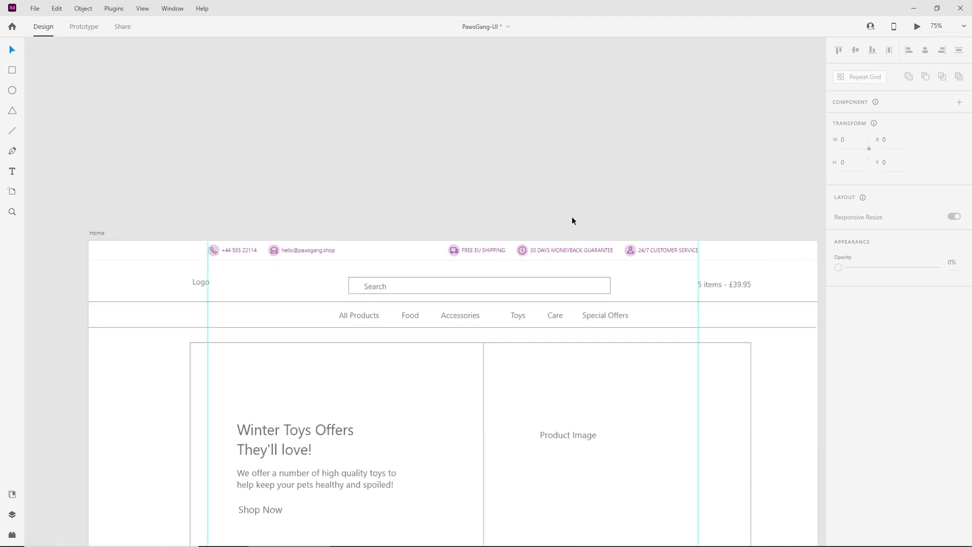
key(ctrl+plus)
key(ctrl+minus)
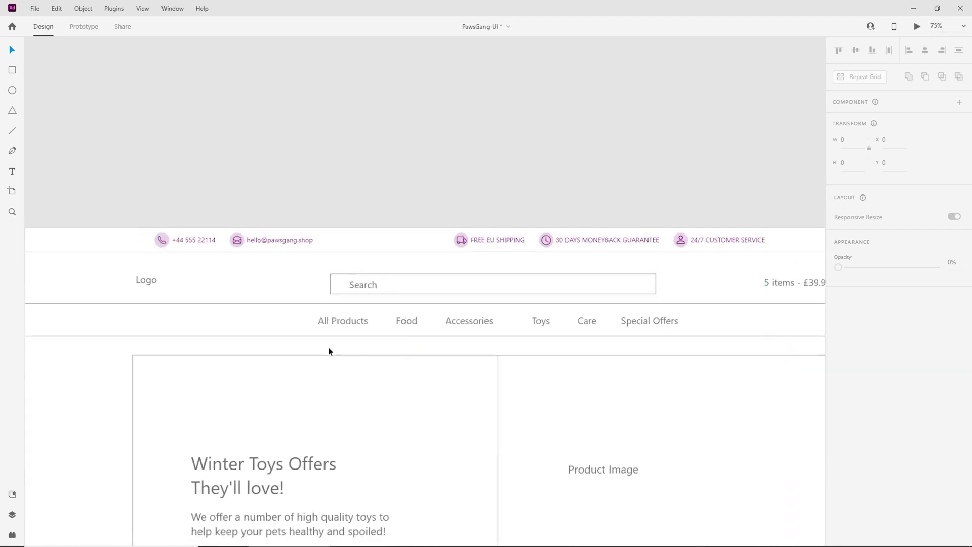
drag(225, 356, 501, 139)
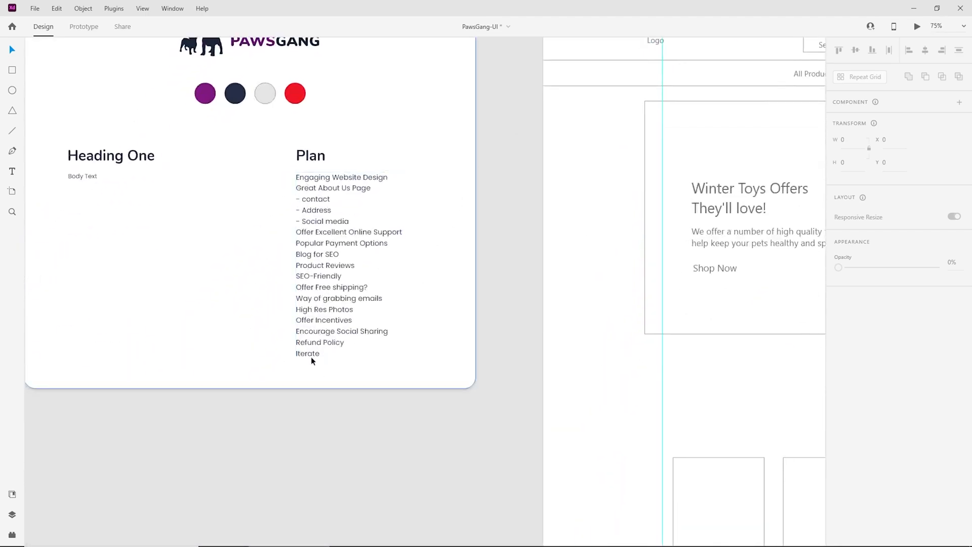
drag(617, 243, 339, 319)
drag(730, 268, 410, 393)
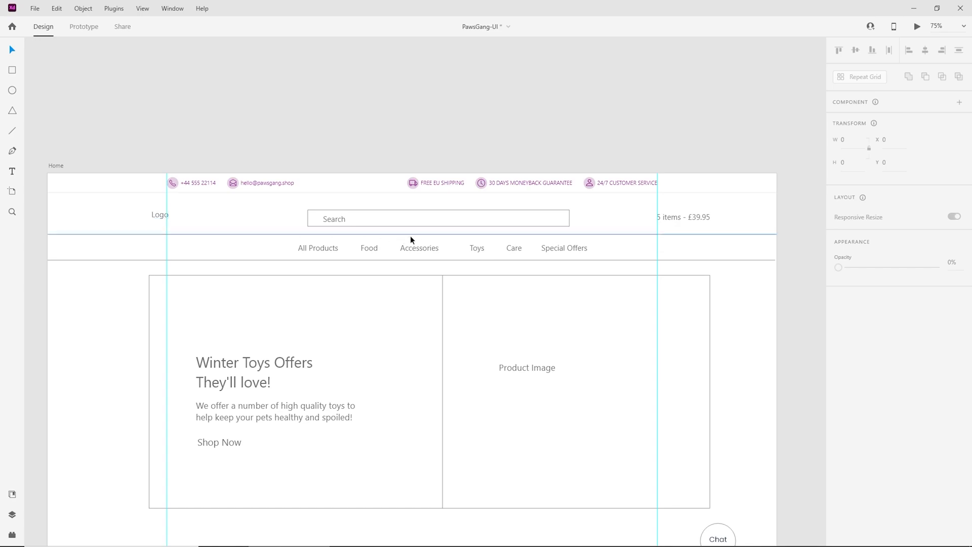
drag(677, 239, 673, 243)
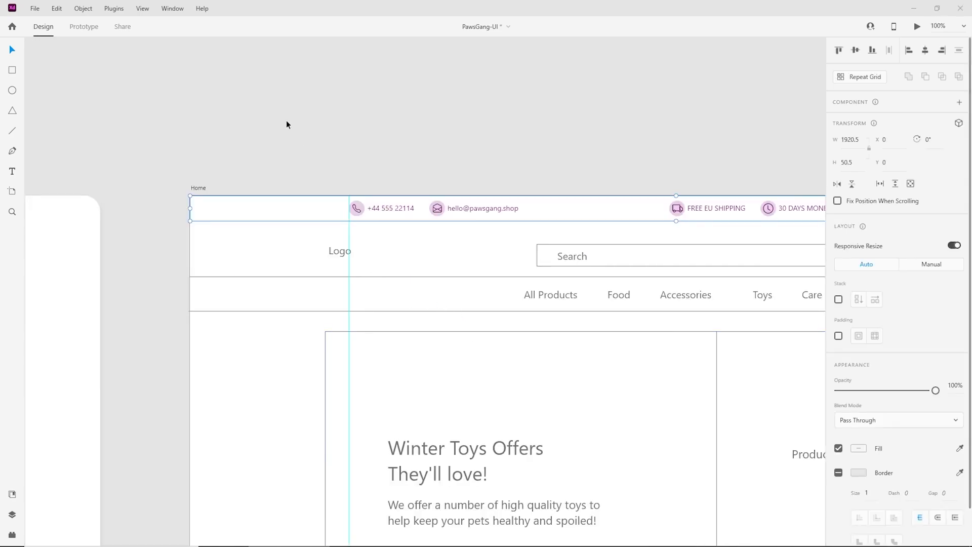
click(286, 125)
Copy the PawsGang logo from the style guide board into the header at the left guide and move the Logo placeholder text above the artboard
drag(289, 314, 585, 283)
drag(241, 297, 468, 340)
click(460, 266)
drag(519, 280, 152, 271)
drag(407, 282, 200, 290)
key(ctrl+v)
drag(466, 295, 469, 245)
key(ctrl+plus)
drag(283, 230, 239, 105)
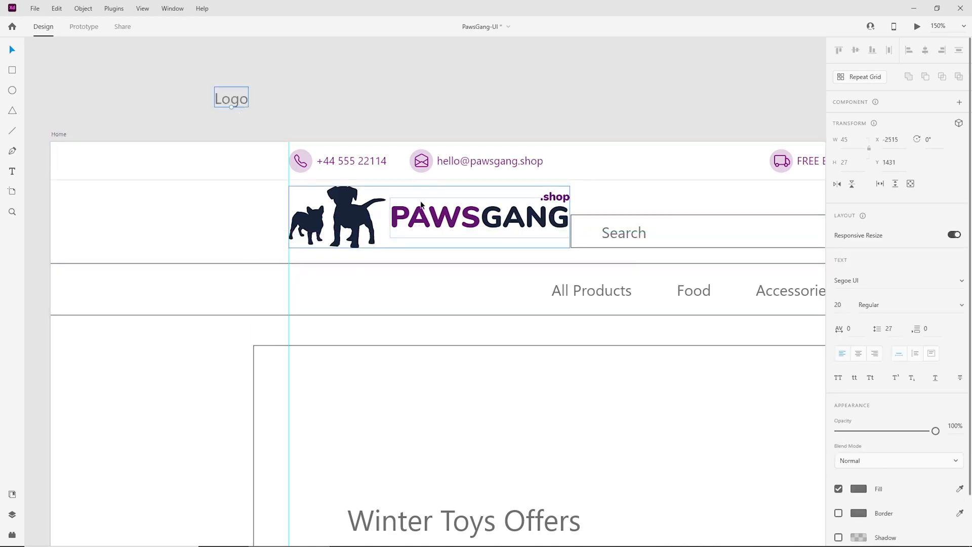
Scale the PawsGang logo down to about 275 × 60 and move it up to about Y 75 at the left guide
click(484, 232)
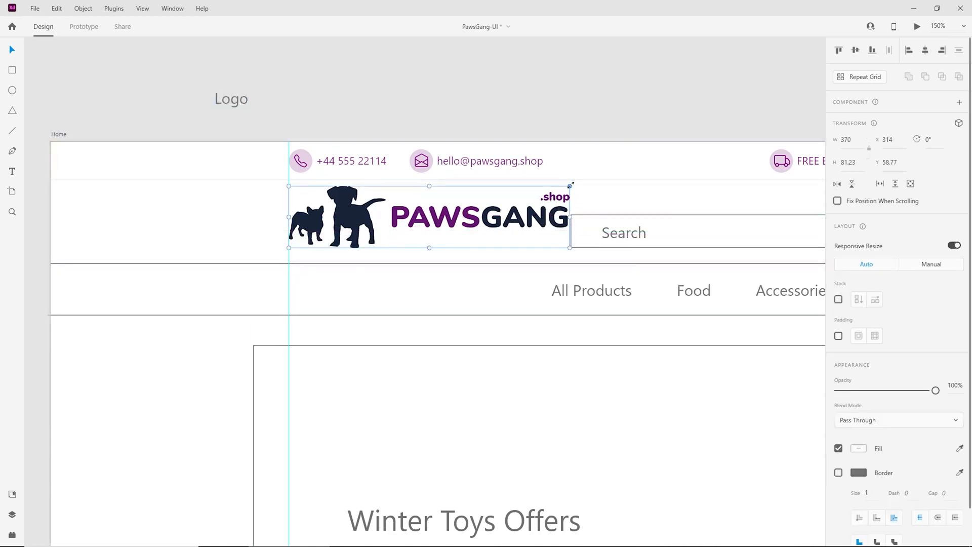
drag(571, 186, 498, 194)
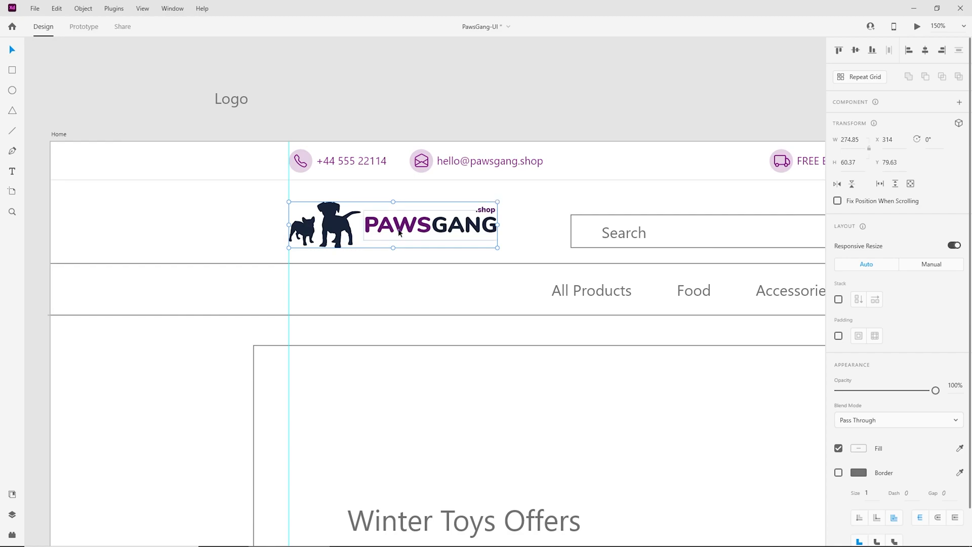
drag(331, 224, 330, 220)
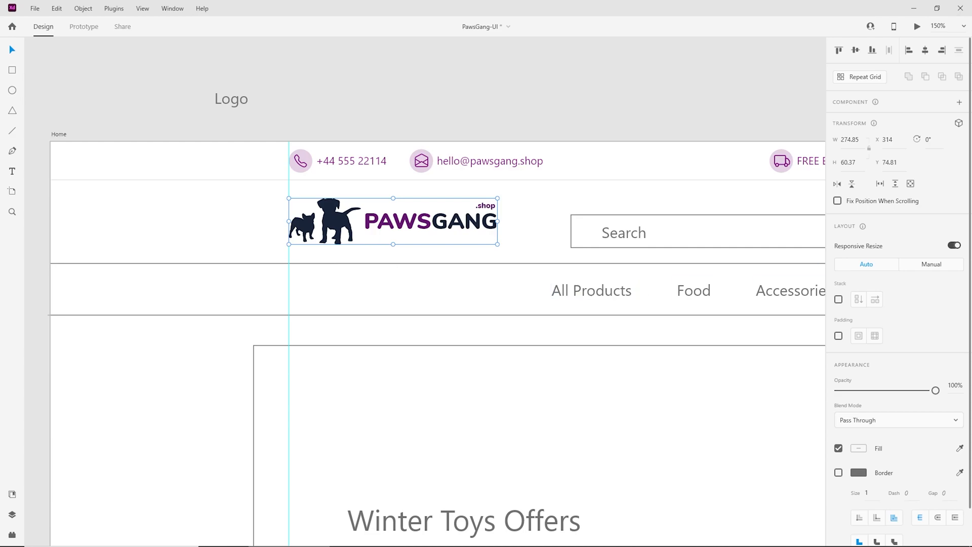
key(Escape)
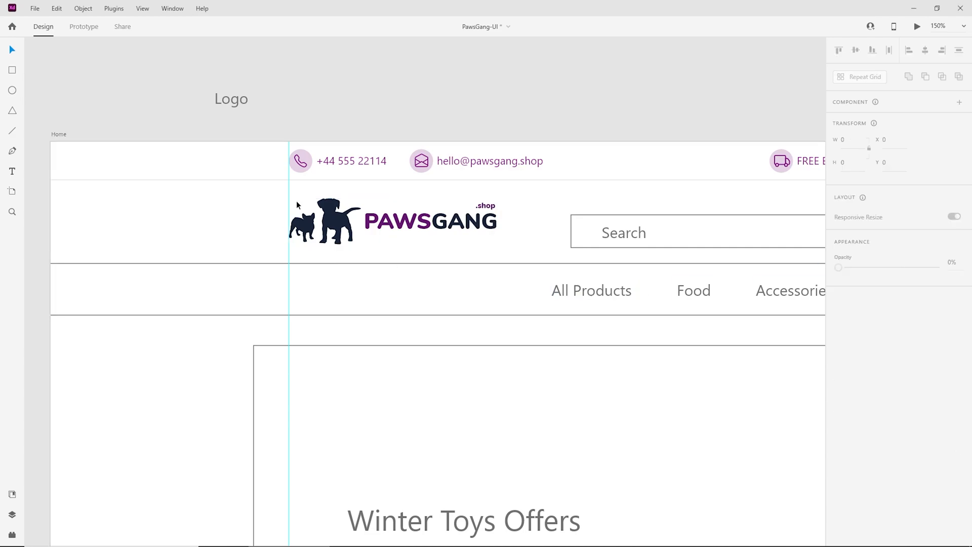
Draw a narrow guide rectangle under the top bar, beside the logo, and set its height to 80
click(11, 70)
mouse_move(202, 181)
mouse_down()
mouse_move(234, 263)
mouse_move(234, 252)
mouse_up()
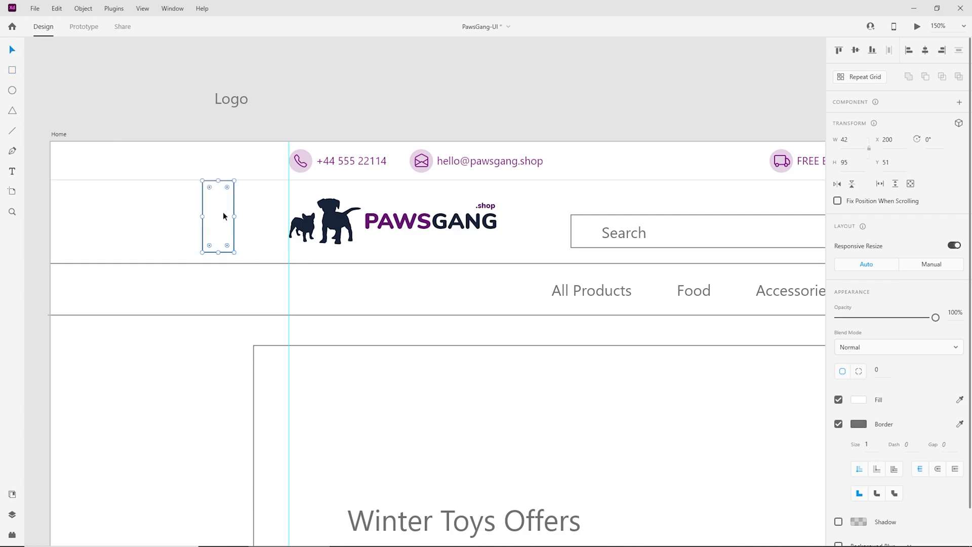
drag(219, 252, 229, 247)
click(854, 164)
text(80)
key(Return)
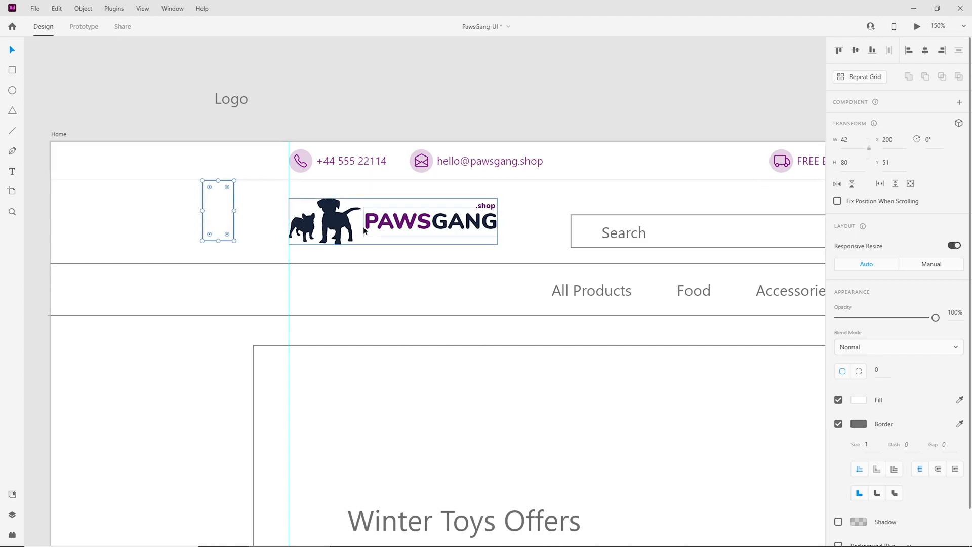
Scale the PawsGang logo down slightly and centre it vertically against the 80-high rectangle at the left guide
click(345, 226)
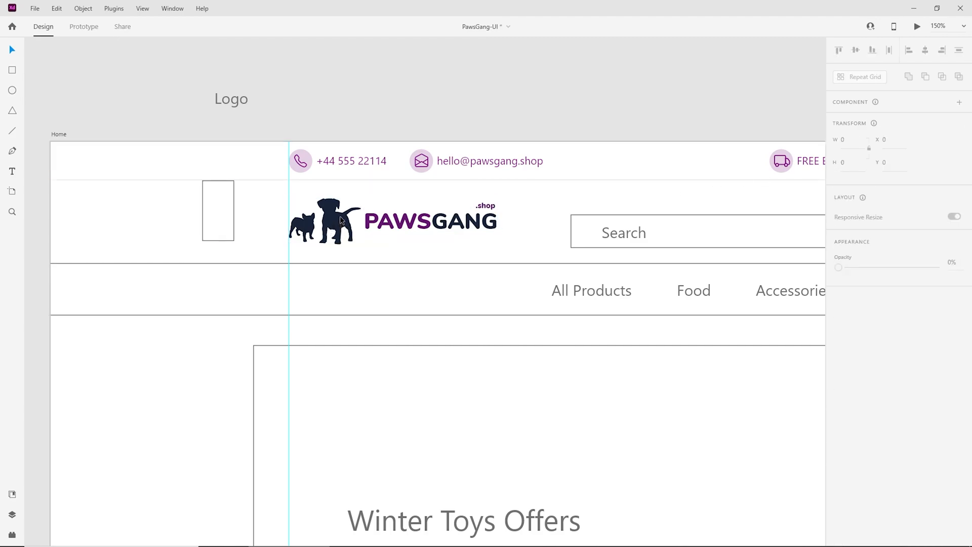
drag(344, 226, 344, 214)
drag(498, 233, 495, 226)
drag(343, 215, 343, 219)
click(340, 250)
Move the horizontal divider line below the logo up to the rectangle's lower edge, at about Y 131
click(268, 263)
click(251, 273)
click(261, 264)
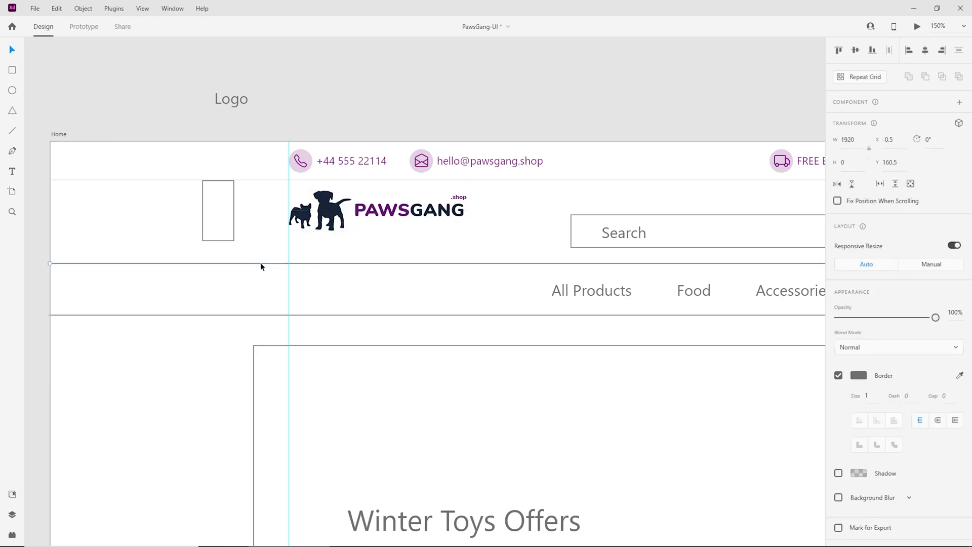
drag(211, 263, 216, 241)
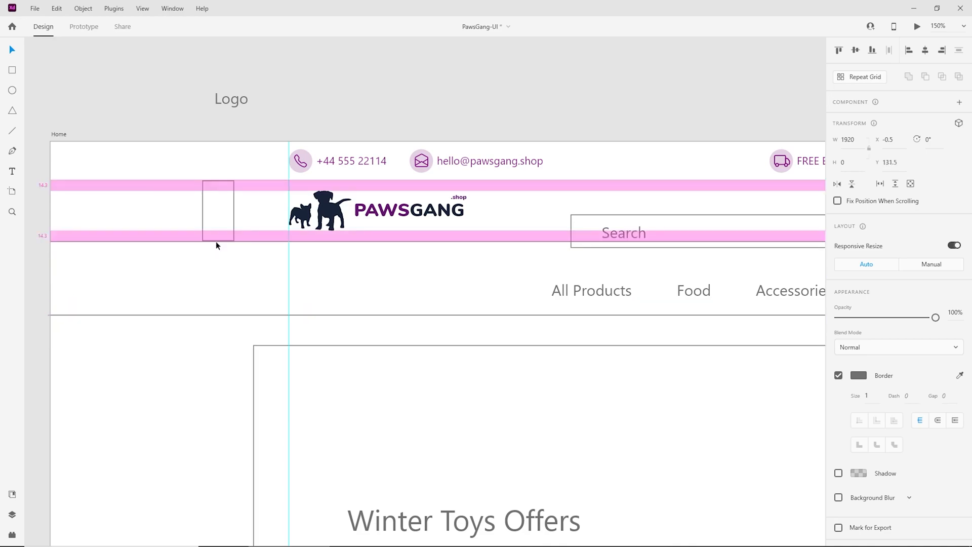
Recolour the divider line below the logo with the light grey document colour
click(12, 494)
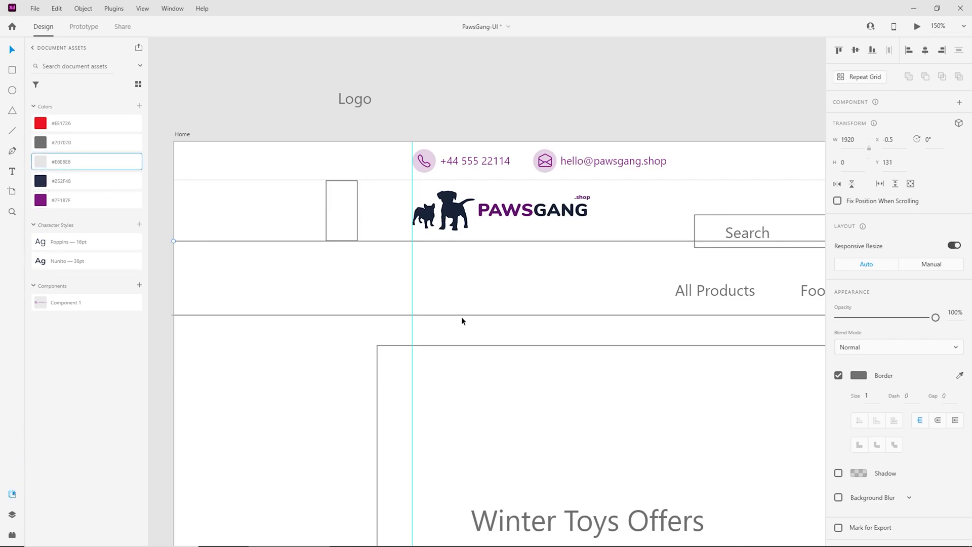
click(960, 375)
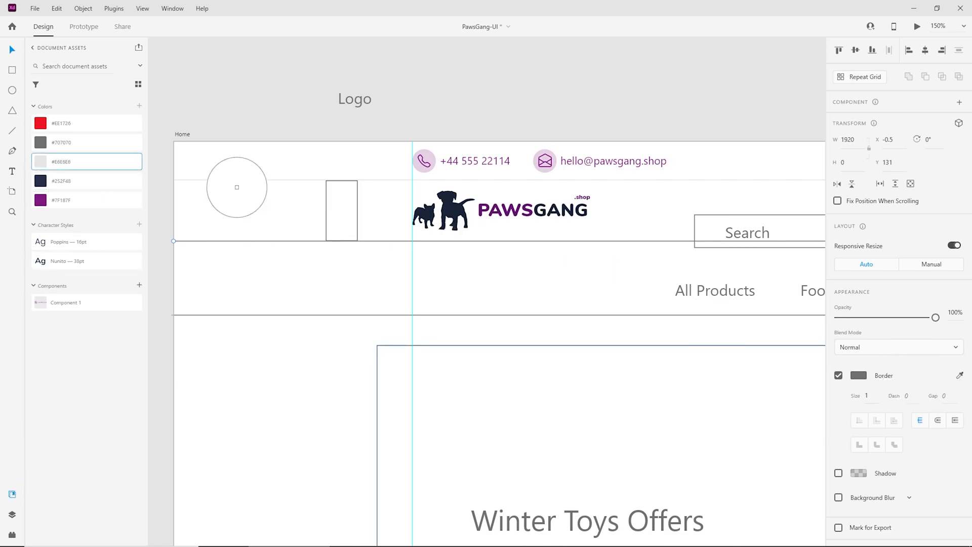
click(43, 164)
click(309, 279)
click(12, 496)
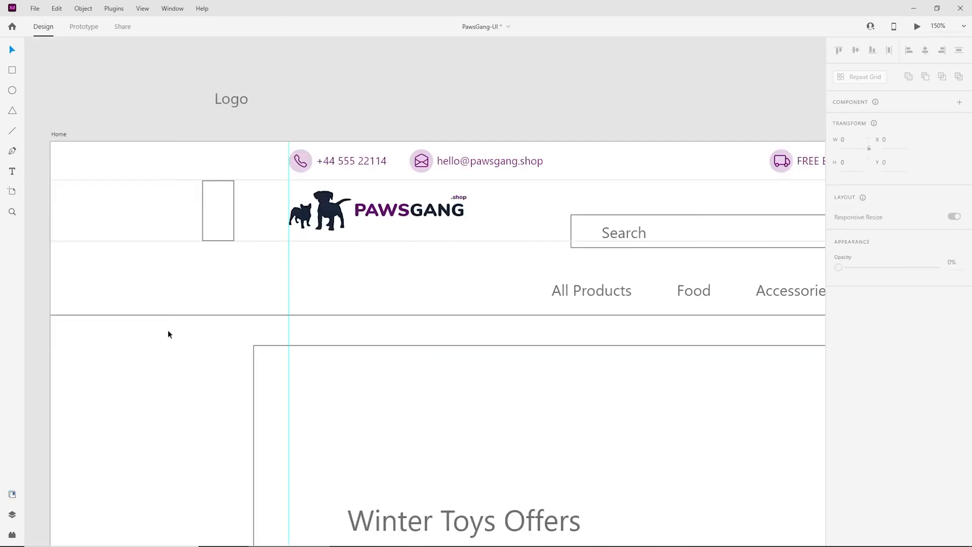
Move the search box, its Search text and the cart total text up into the logo row, with the box at Y 67
click(206, 220)
key(ctrl+minus)
click(512, 247)
drag(512, 247, 435, 236)
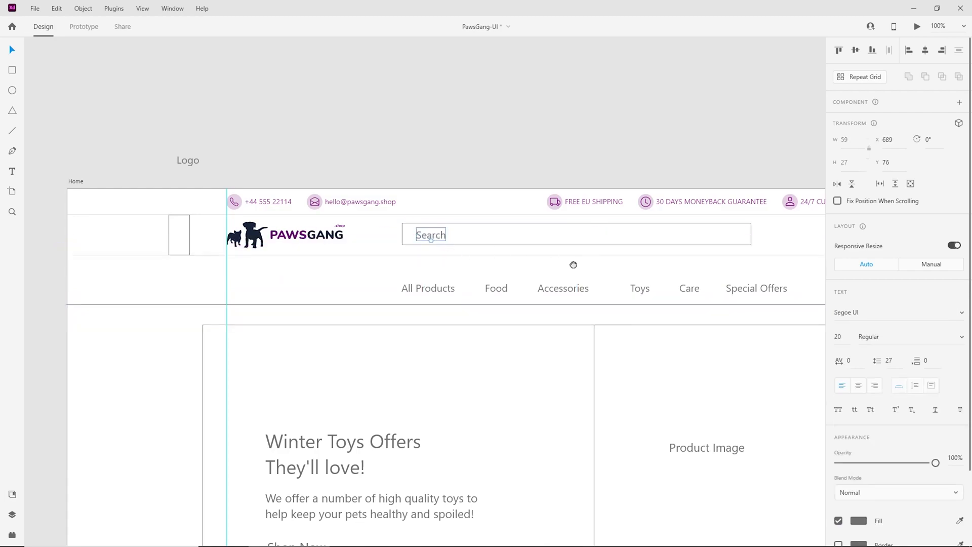
drag(582, 263, 394, 272)
drag(737, 255, 652, 242)
click(585, 296)
Stretch the 80-high rectangle across the whole artboard, from X 0 to a width of 1920
drag(235, 303, 474, 311)
key(ctrl+plus)
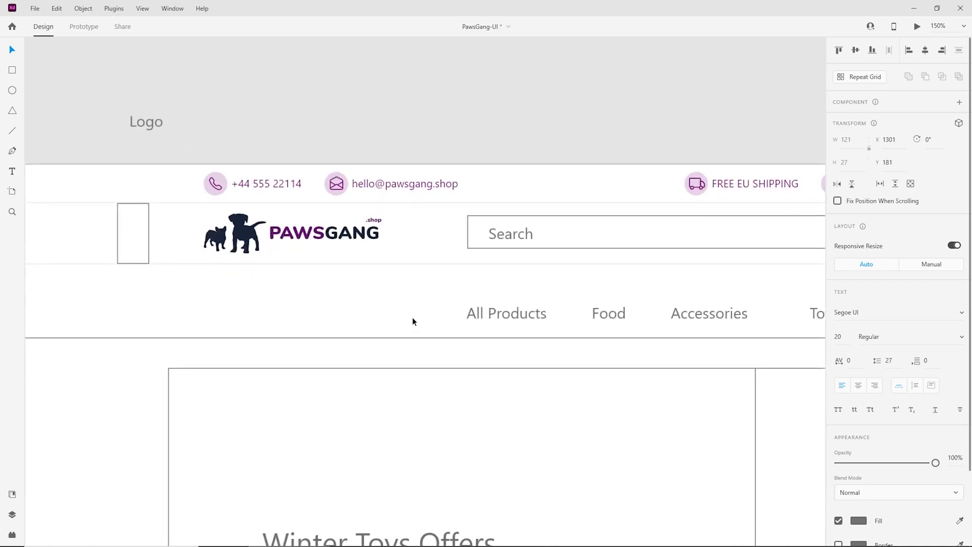
click(266, 290)
key(ctrl+plus)
drag(269, 295, 490, 343)
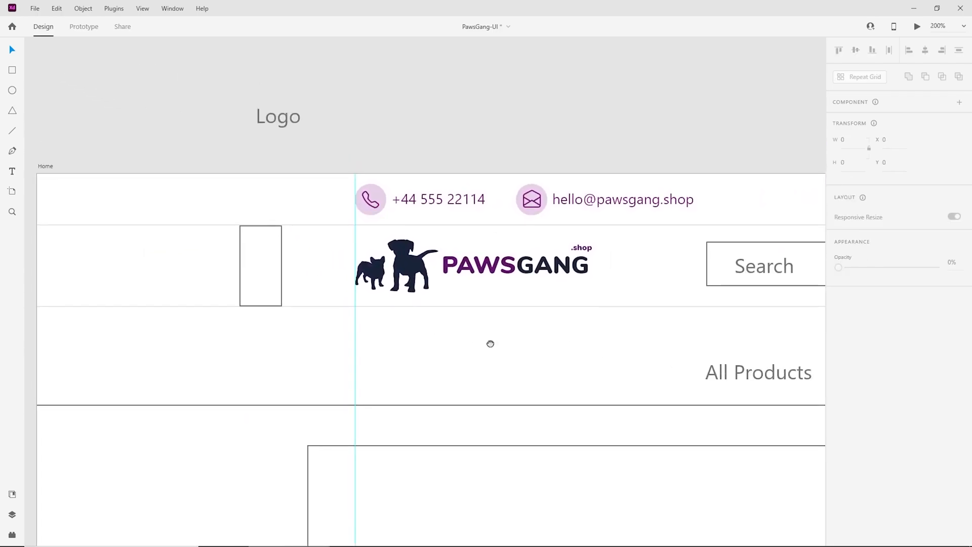
click(241, 266)
drag(240, 266, 51, 265)
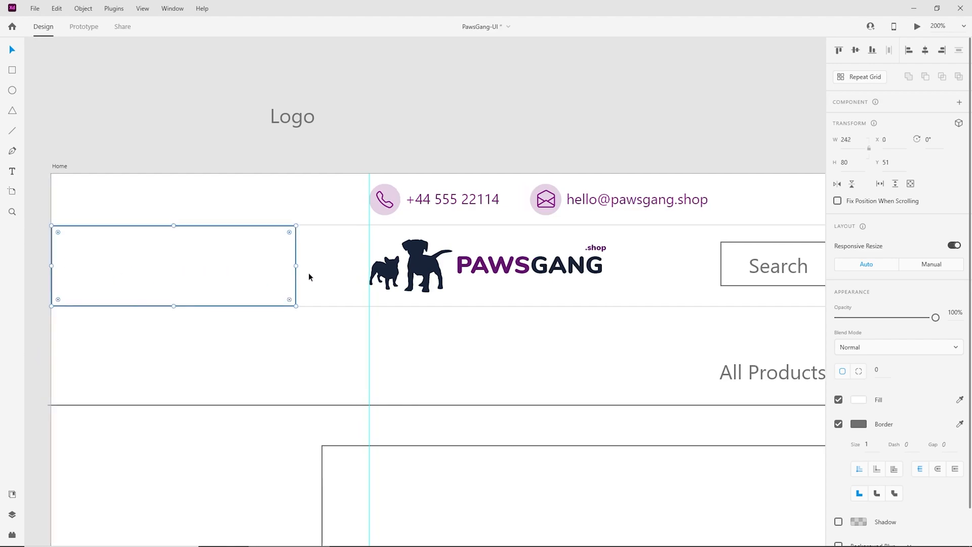
drag(297, 265, 703, 293)
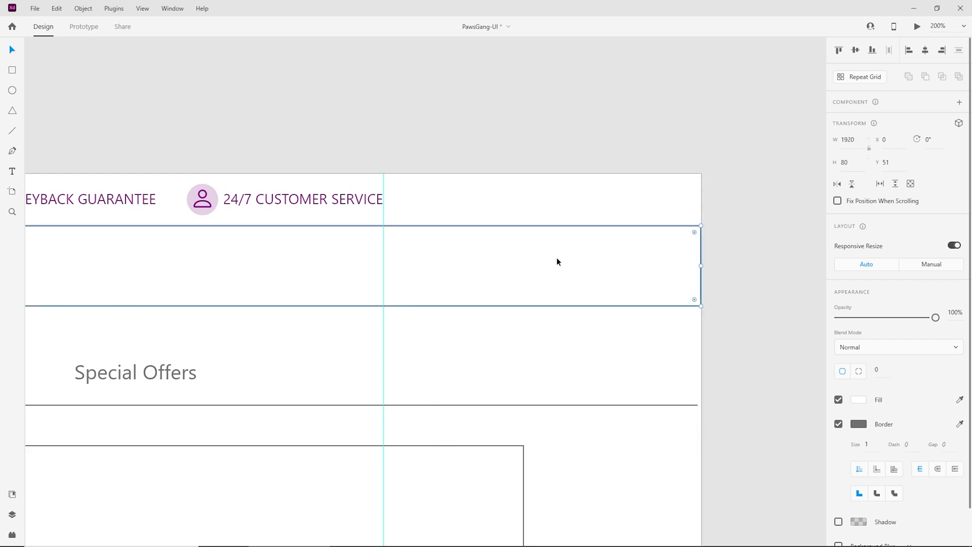
Remove the border of the full-width header rectangle and send it to the back
click(839, 424)
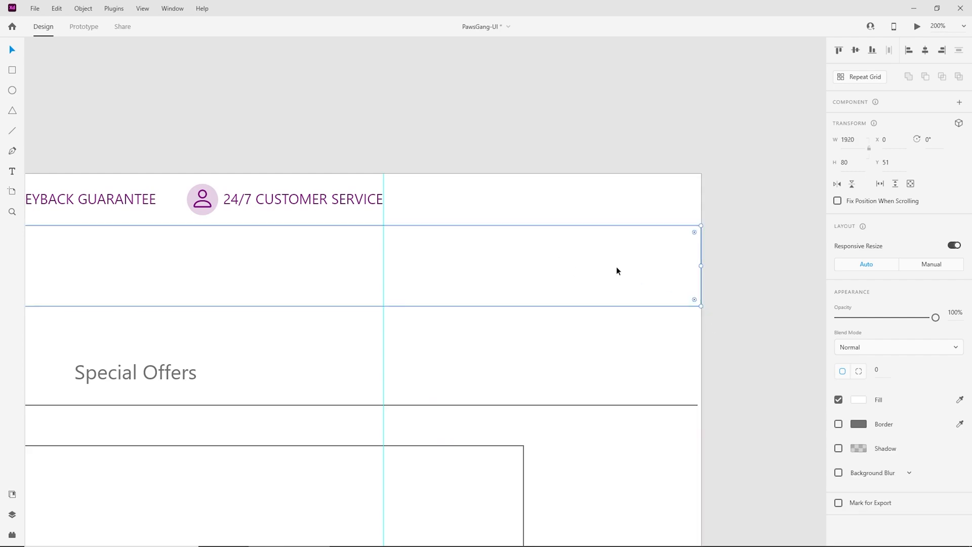
key(ctrl+shift+bracketleft)
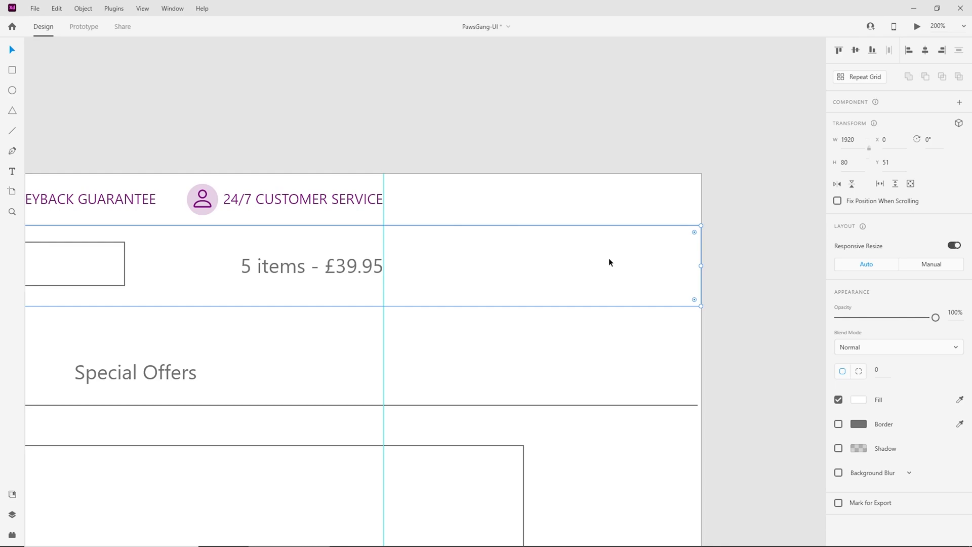
Set the height of the search box to 47
scroll(604, 258, down, 5)
drag(297, 330, 608, 314)
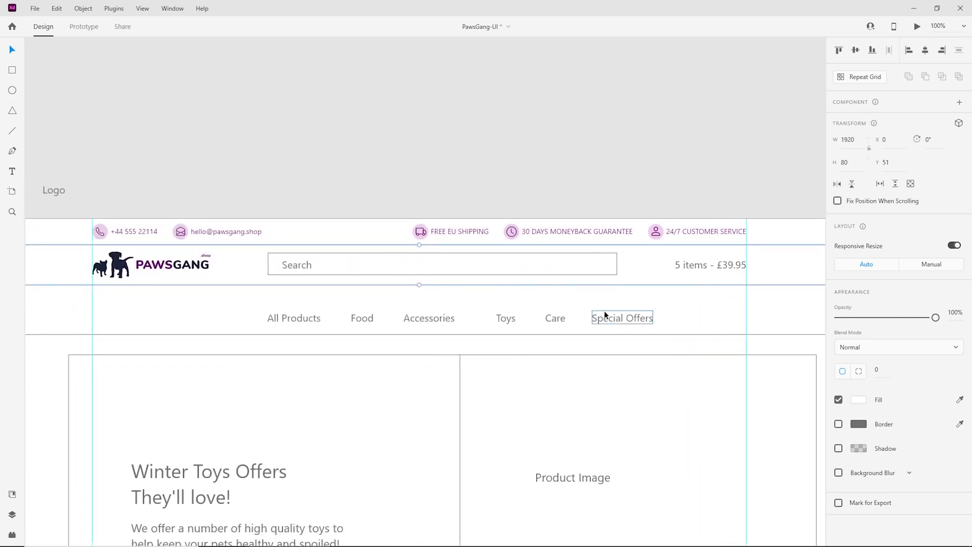
drag(220, 288, 300, 291)
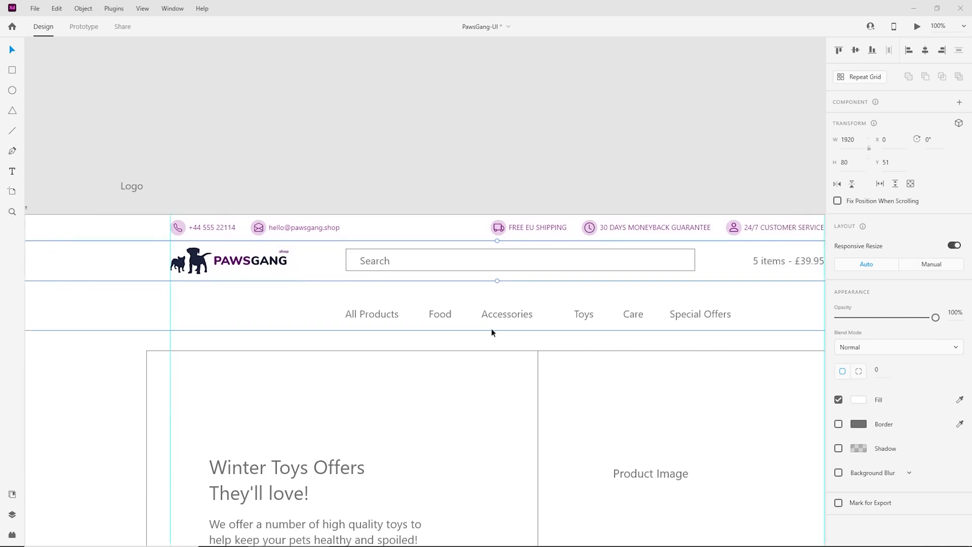
double_click(503, 262)
key(ctrl+equal)
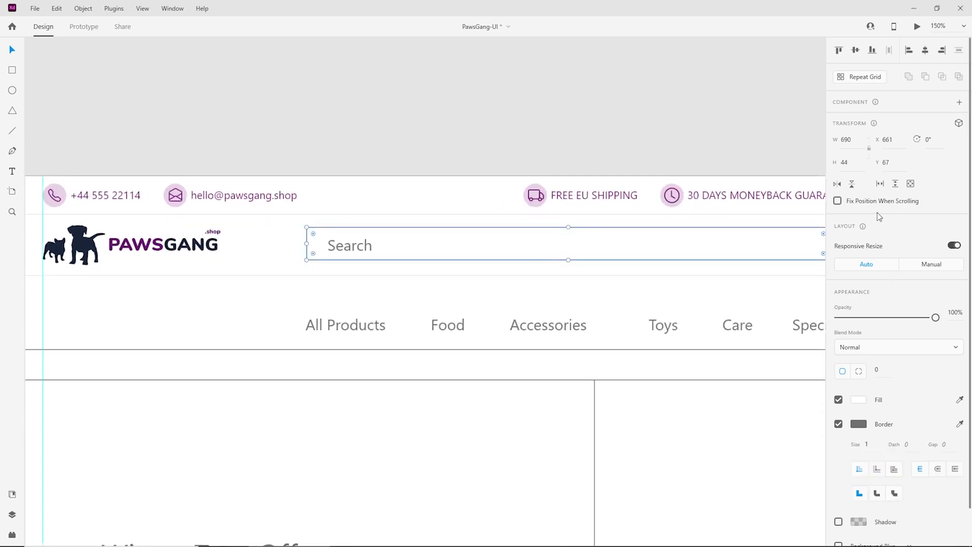
click(855, 164)
text(47)
key(Return)
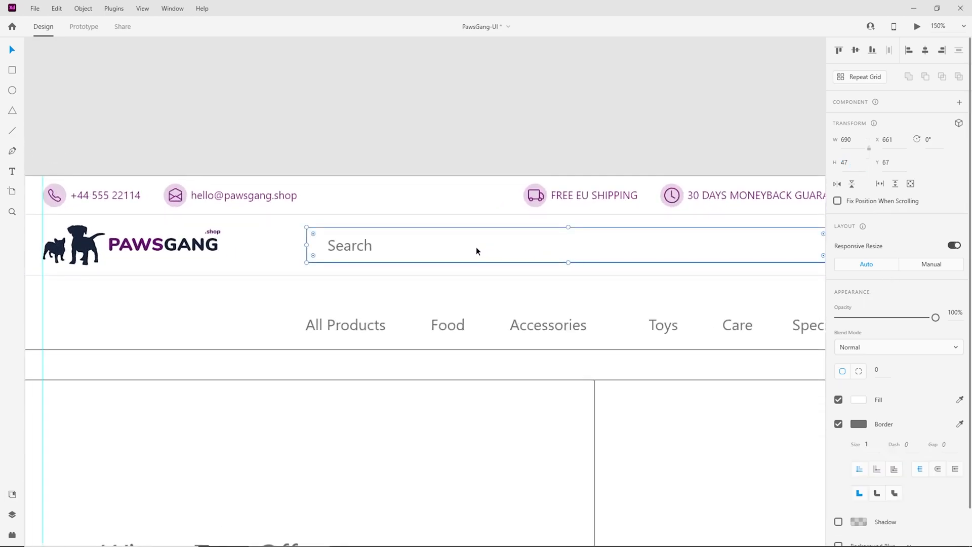
Round the search box's corners fully to a radius of 24
key(ctrl+equal)
key(ctrl+equal)
click(524, 114)
key(ctrl+minus)
key(ctrl+minus)
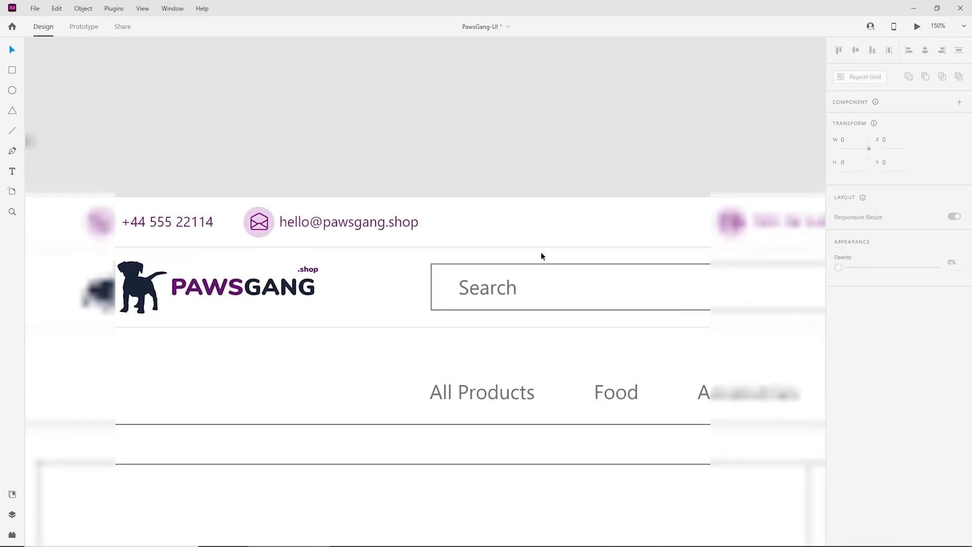
key(ctrl+equal)
click(463, 262)
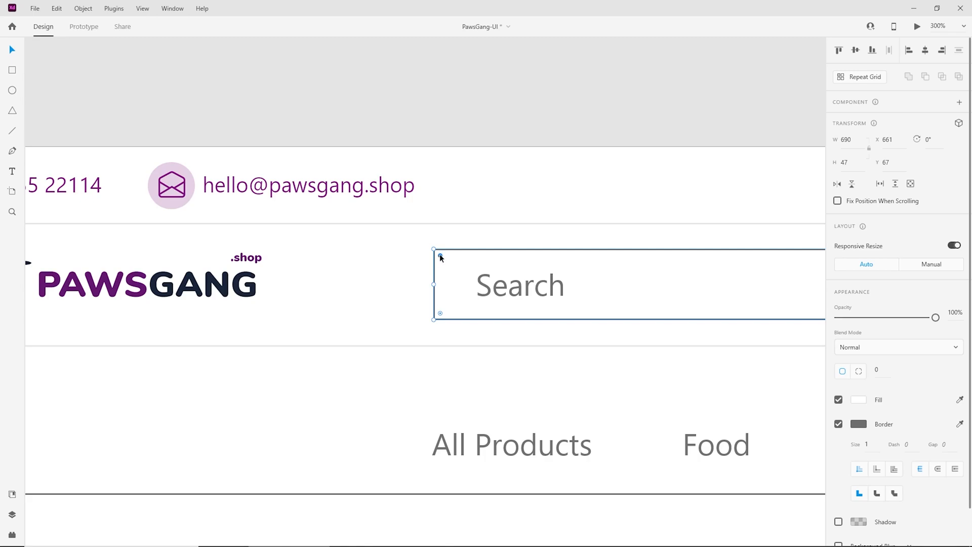
drag(441, 258, 629, 341)
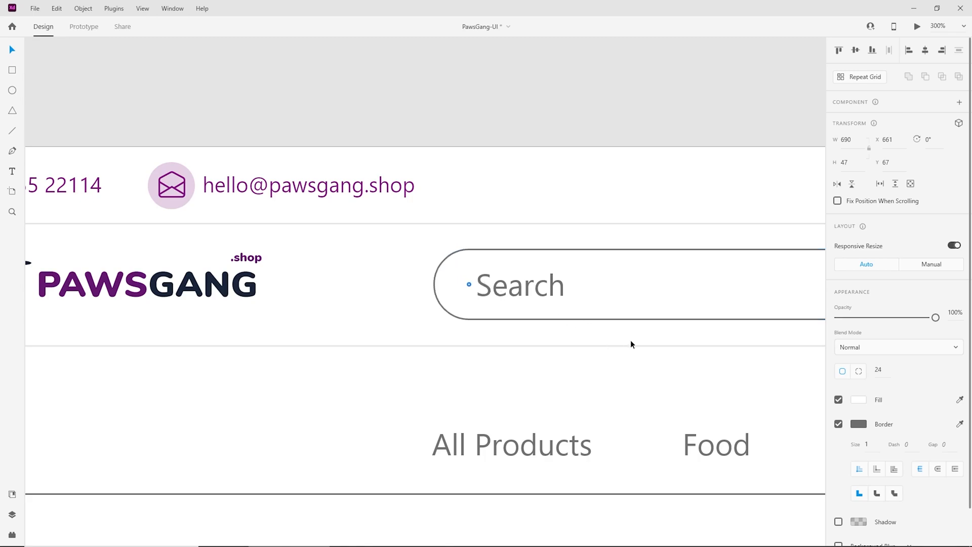
Reduce the width of the rounded search box to 570
key(ctrl+minus)
key(ctrl+minus)
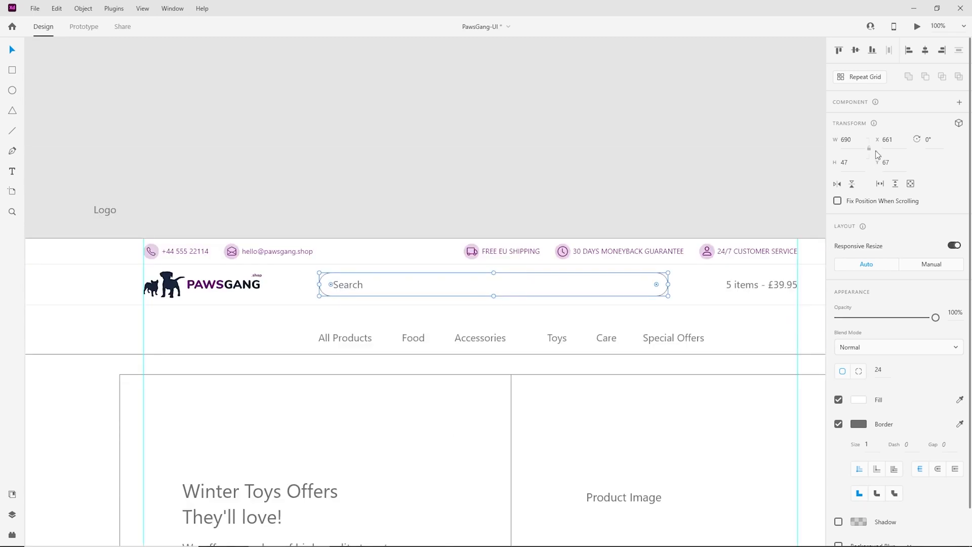
click(851, 142)
text(670)
key(Return)
text(660)
key(Return)
key(shift+Down)
key(shift+Down)
key(shift+Down)
key(shift+Down)
key(shift+Down)
key(shift+Down)
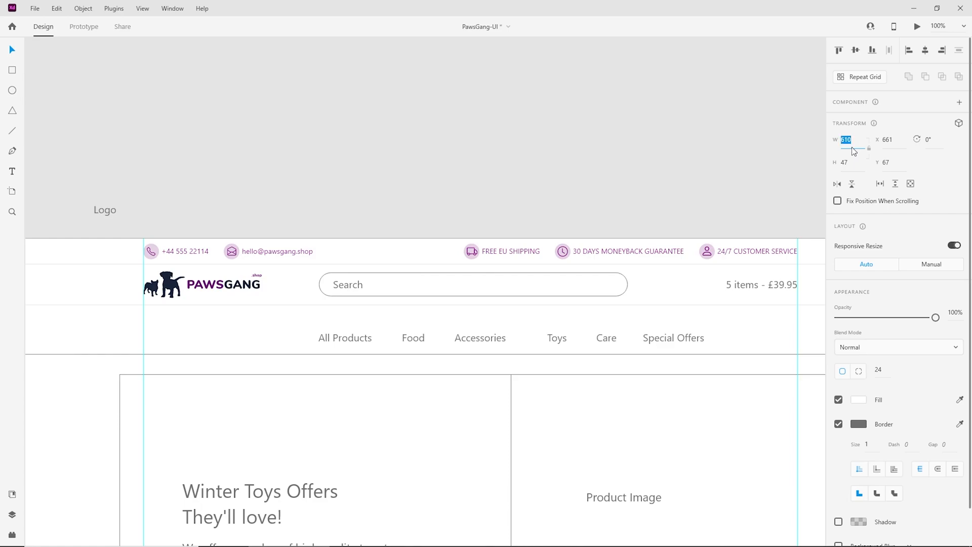
key(shift+Down)
key(shift+Down)
key(shift+Down)
click(464, 182)
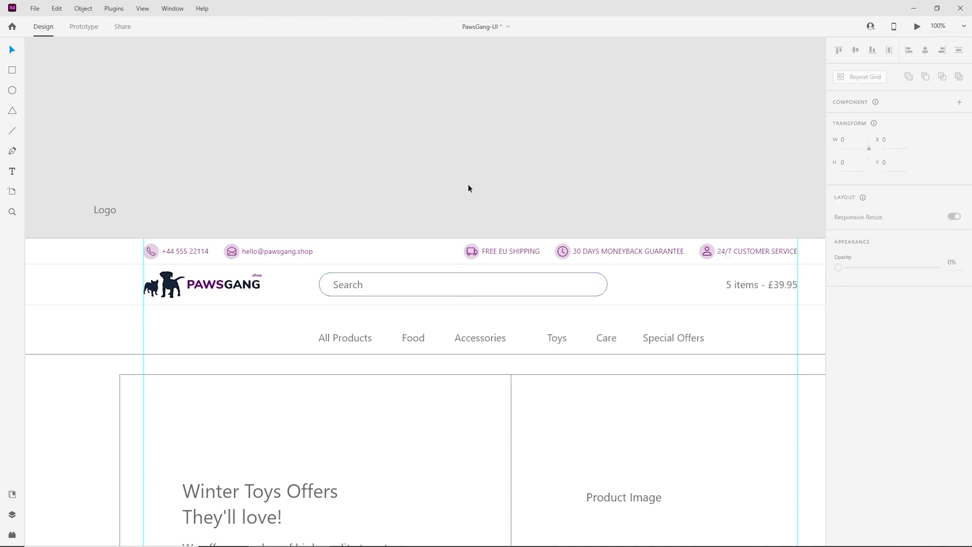
Colour the search box's border with the light grey document colour
key(ctrl+equal)
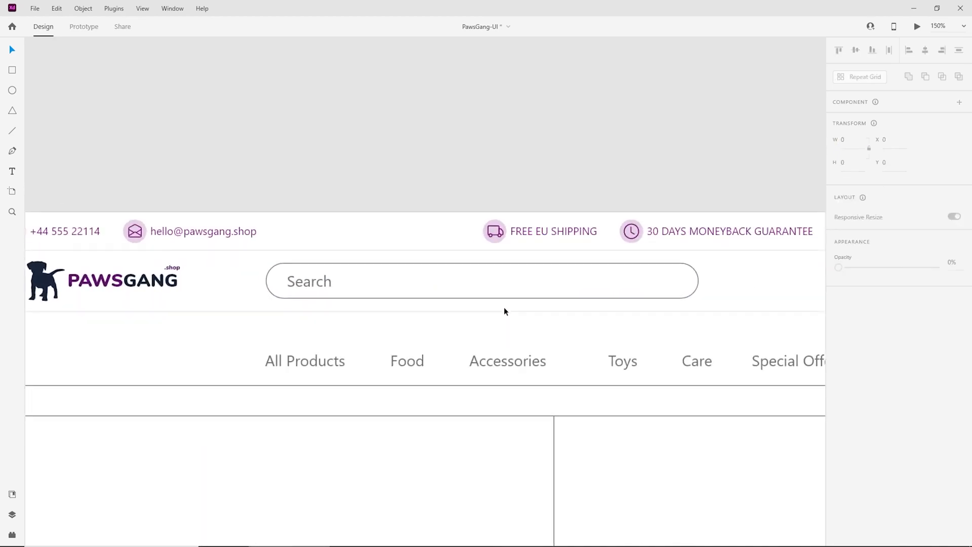
click(508, 298)
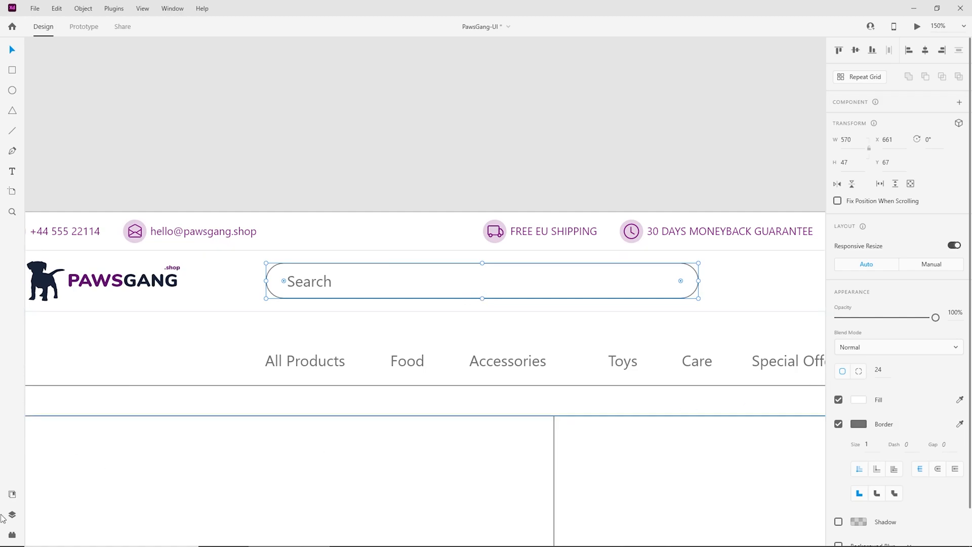
click(12, 493)
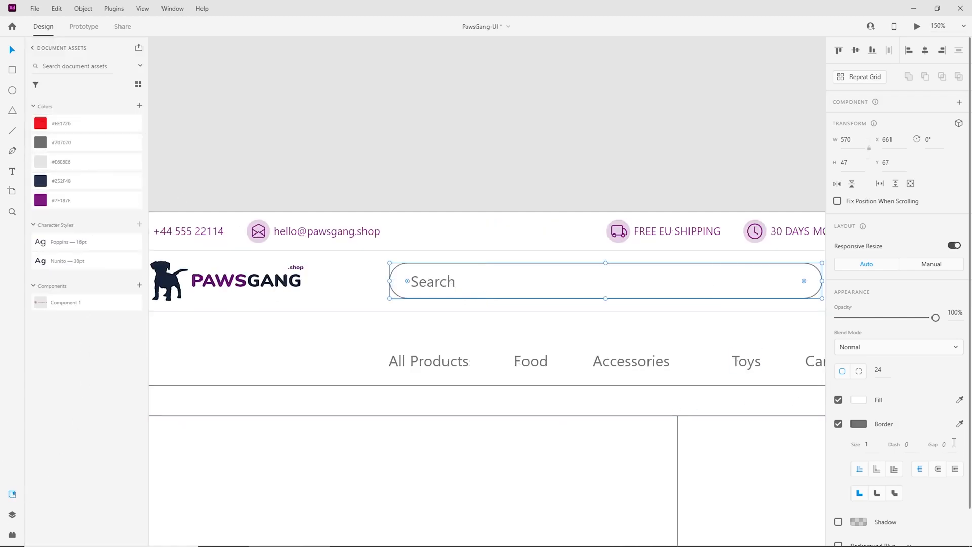
click(960, 424)
click(43, 163)
click(446, 169)
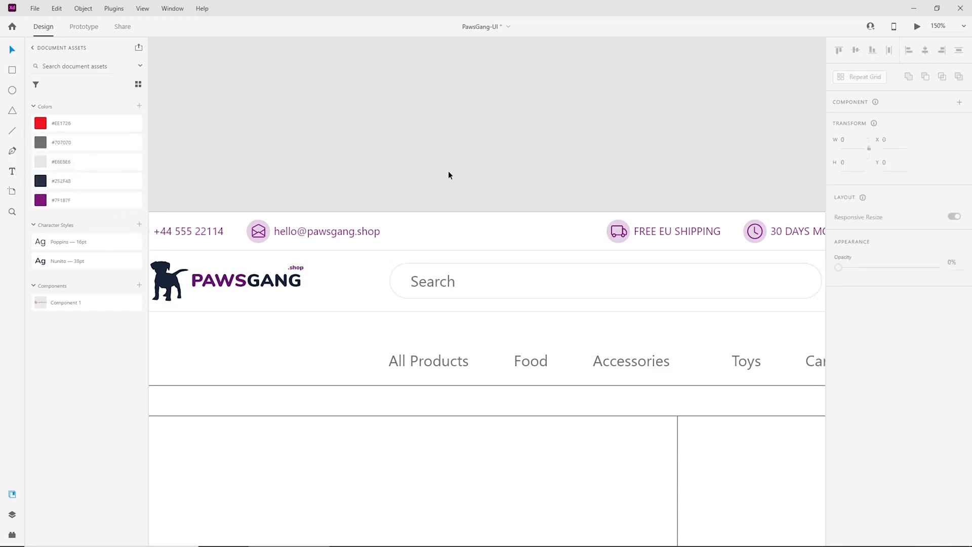
Apply the Poppins 16pt character style to the Search text and shift it left to X 685
double_click(431, 288)
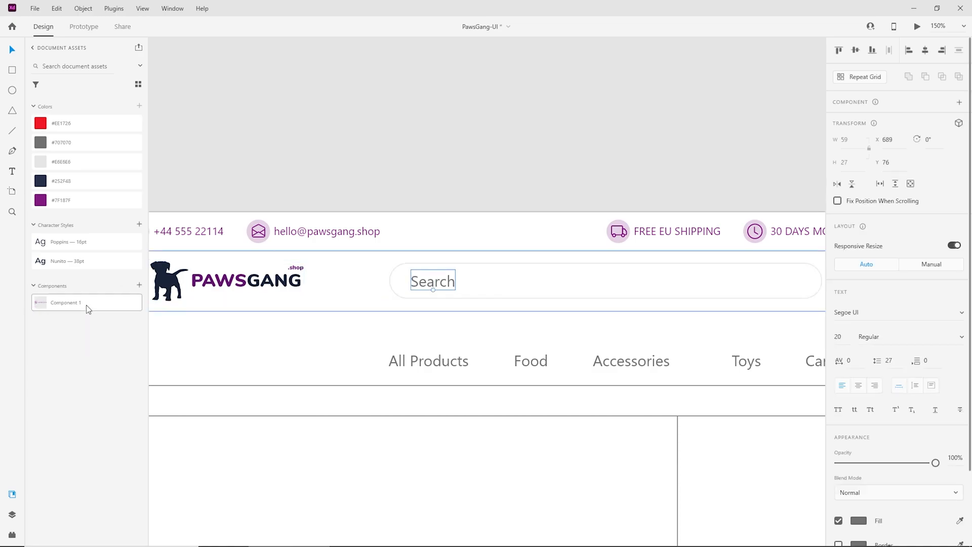
click(64, 240)
drag(442, 284, 439, 284)
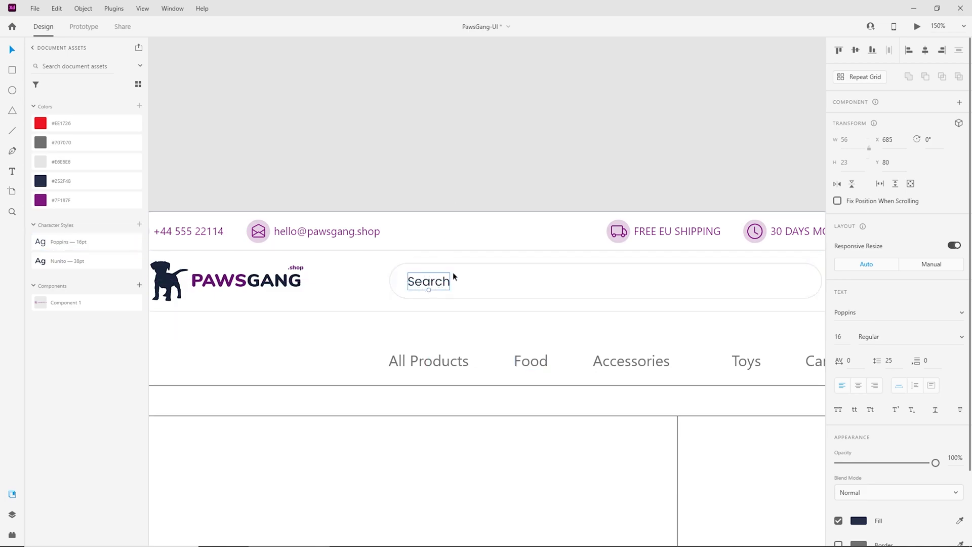
Recolour the Search placeholder text with the light grey document colour
scroll(450, 282, down, 3)
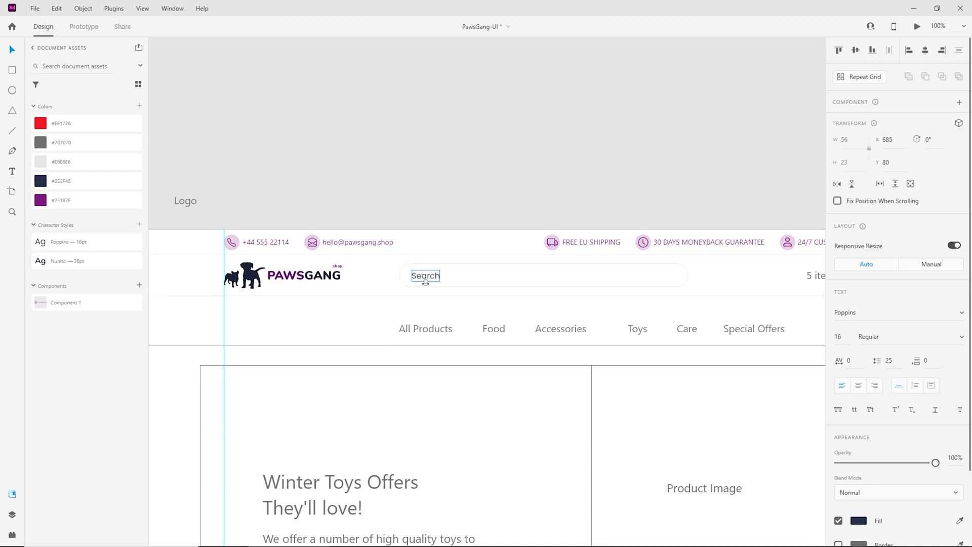
scroll(440, 275, up, 2)
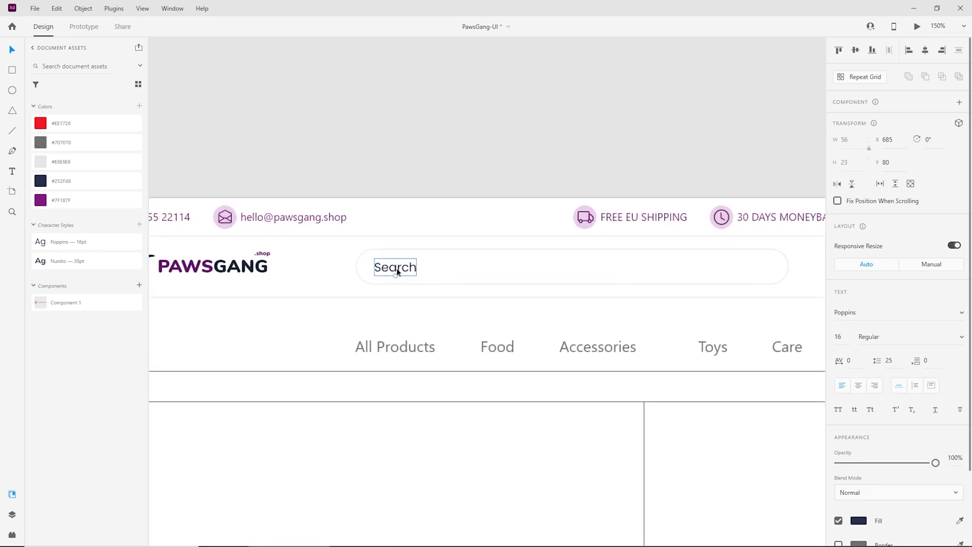
scroll(433, 309, down, 3)
click(427, 193)
key(ctrl+equal)
key(ctrl+equal)
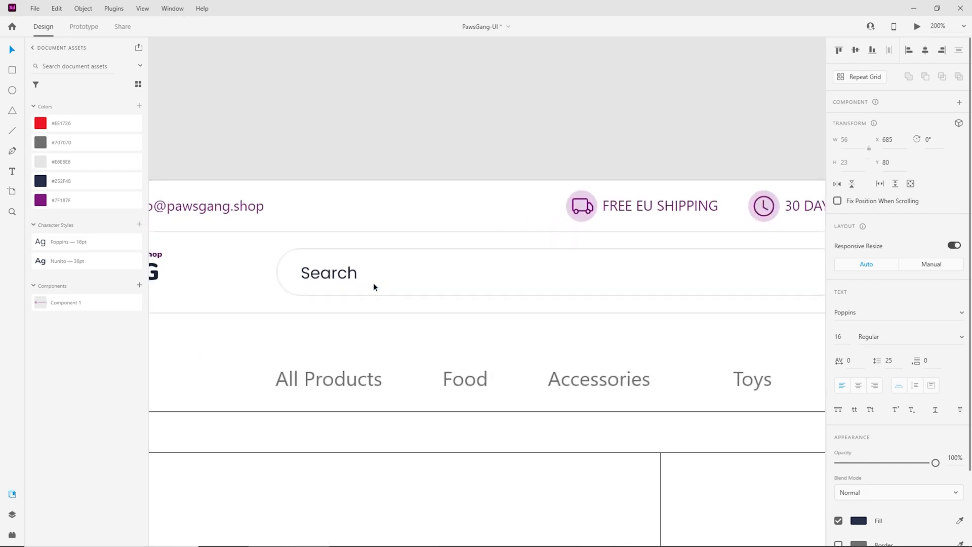
click(66, 162)
click(308, 155)
key(ctrl+minus)
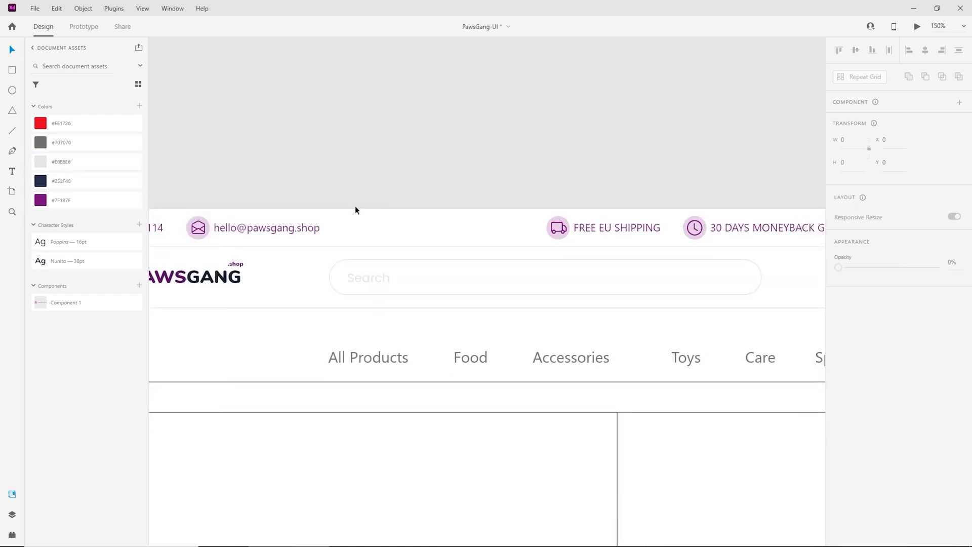
Darken the fill of the Search placeholder text to a mid grey
click(363, 278)
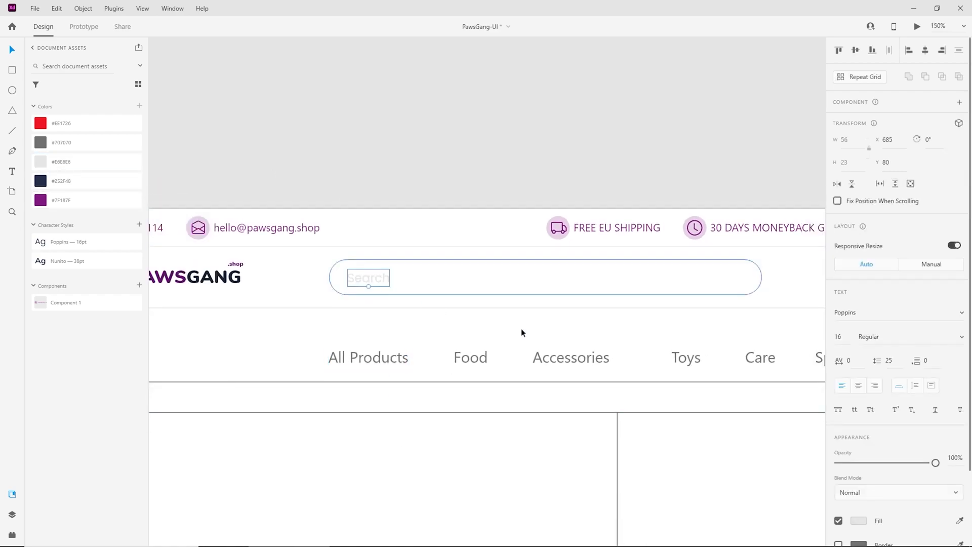
click(857, 520)
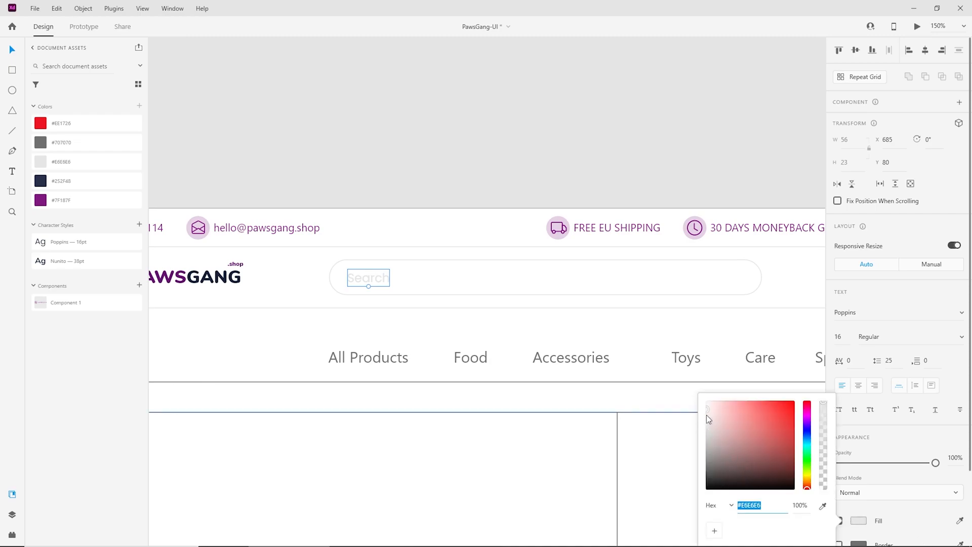
drag(708, 418, 703, 434)
click(446, 201)
Reduce the Search placeholder text to size 14 and reposition it at X 689, Y 81 inside the search box
click(360, 275)
click(850, 338)
key(Down)
key(Down)
drag(368, 275, 373, 273)
shift+click(387, 263)
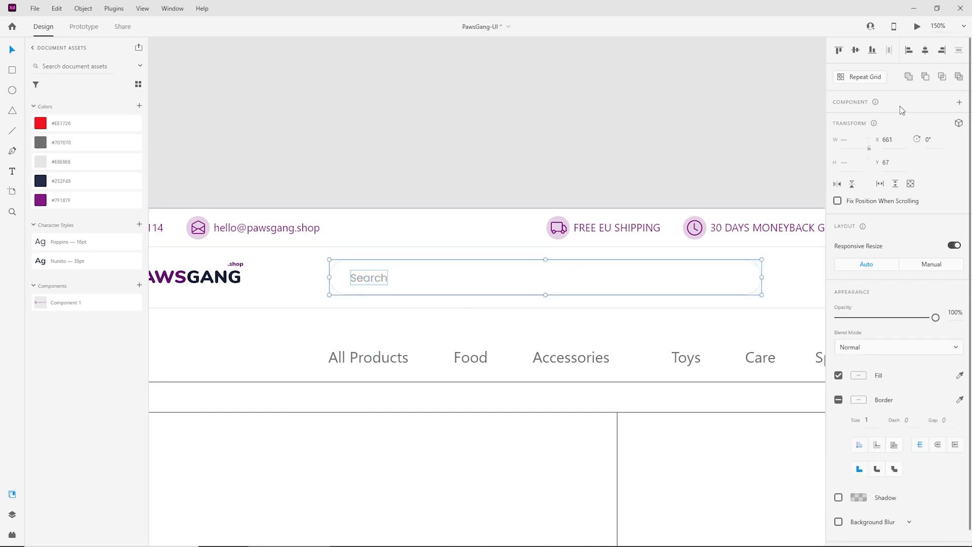
click(343, 179)
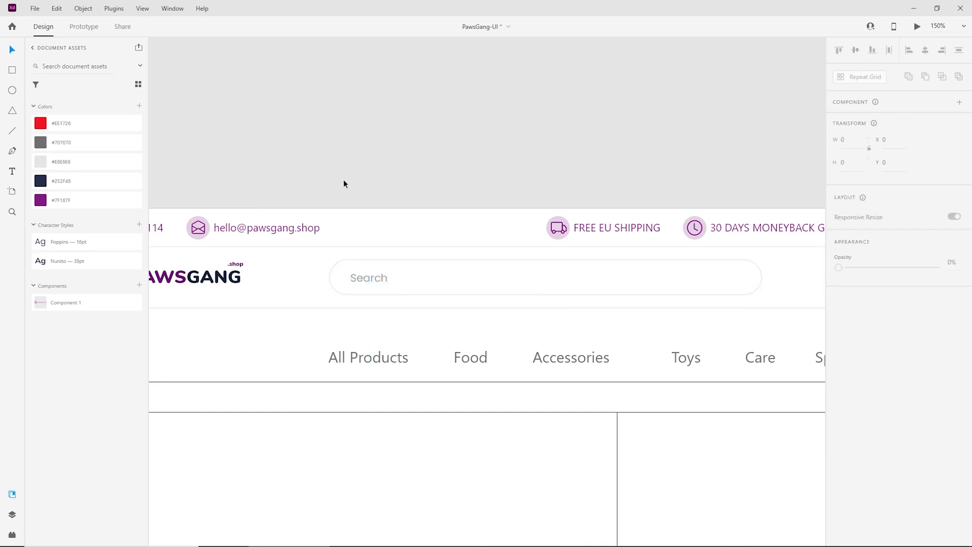
Change the search box placeholder wording to "Search the store..."
double_click(371, 282)
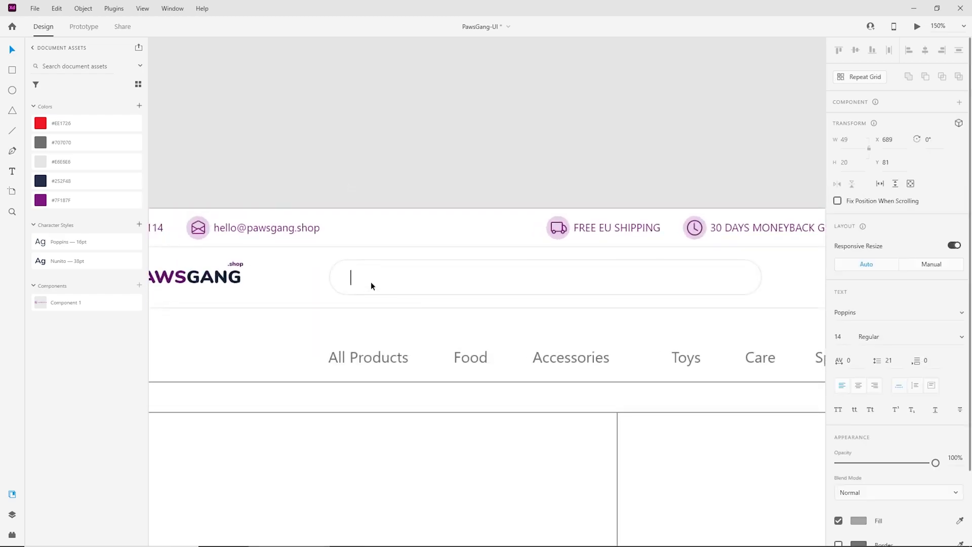
text(Search the store...)
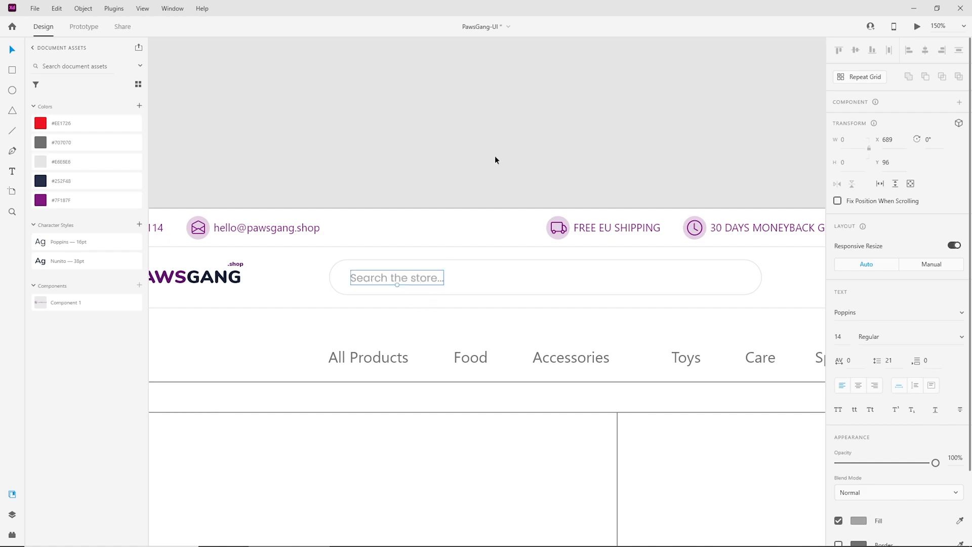
click(495, 160)
key(ctrl+minus)
drag(511, 303, 478, 280)
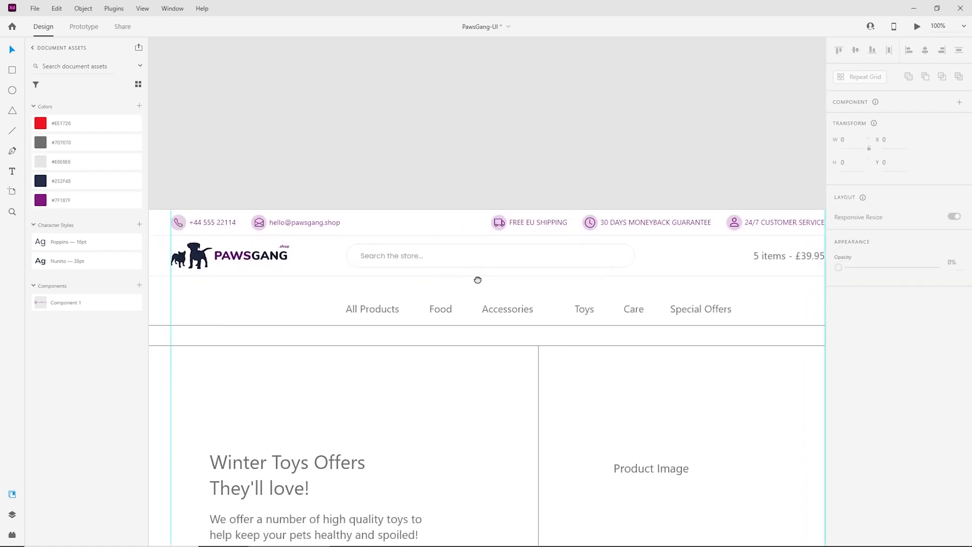
click(476, 255)
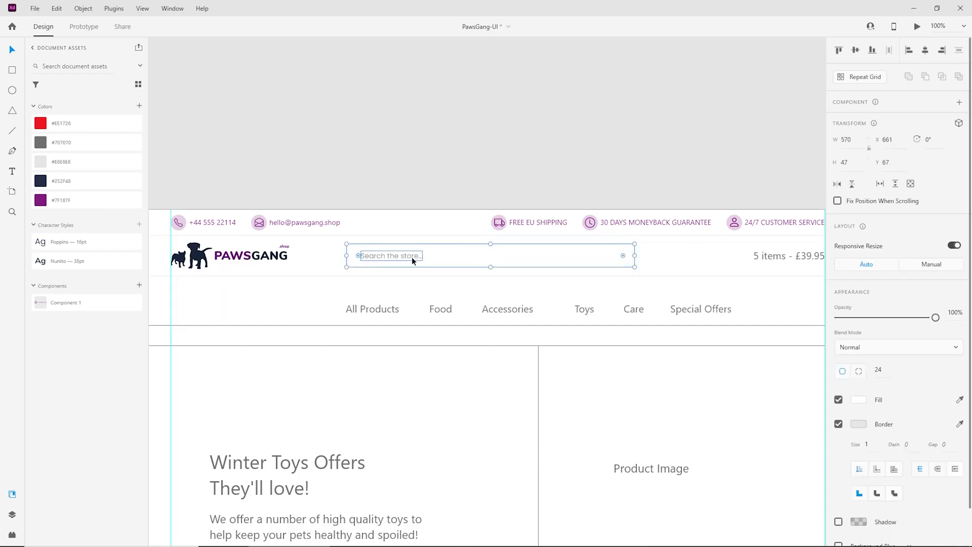
click(485, 162)
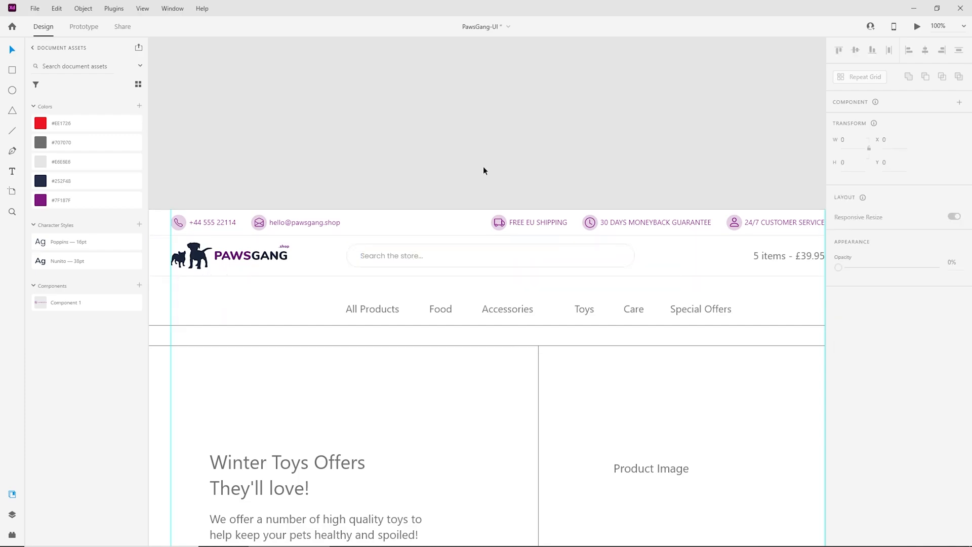
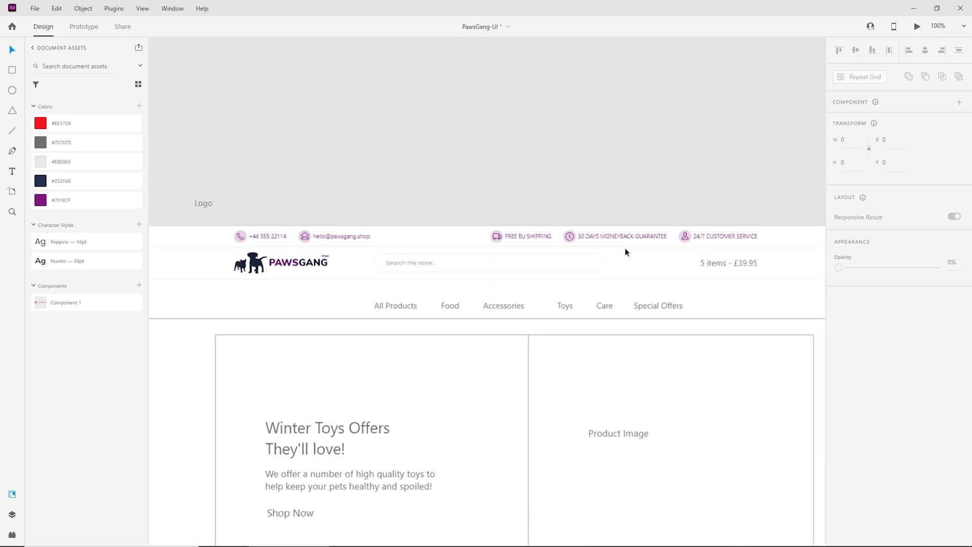
Group the search box with its placeholder text and save the group as a component
scroll(625, 248, up, 3)
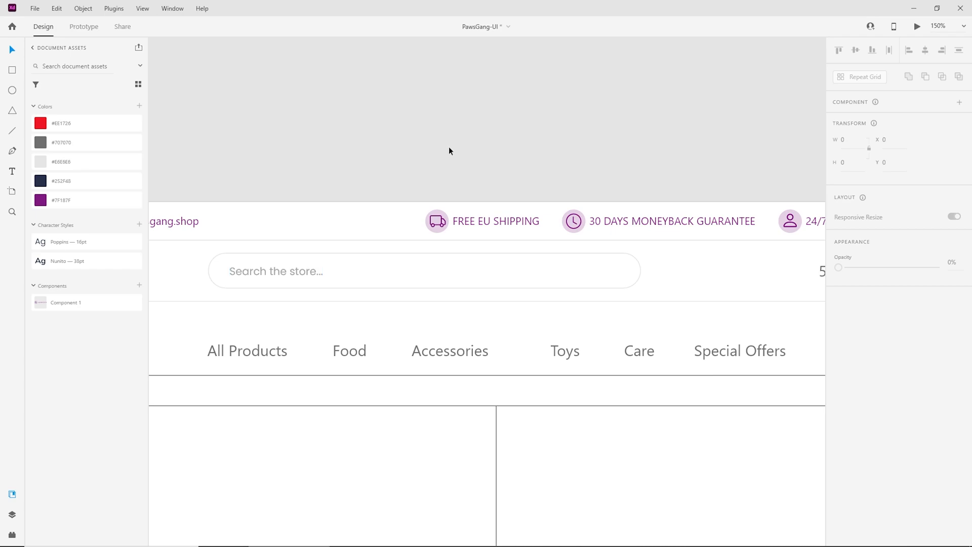
click(476, 256)
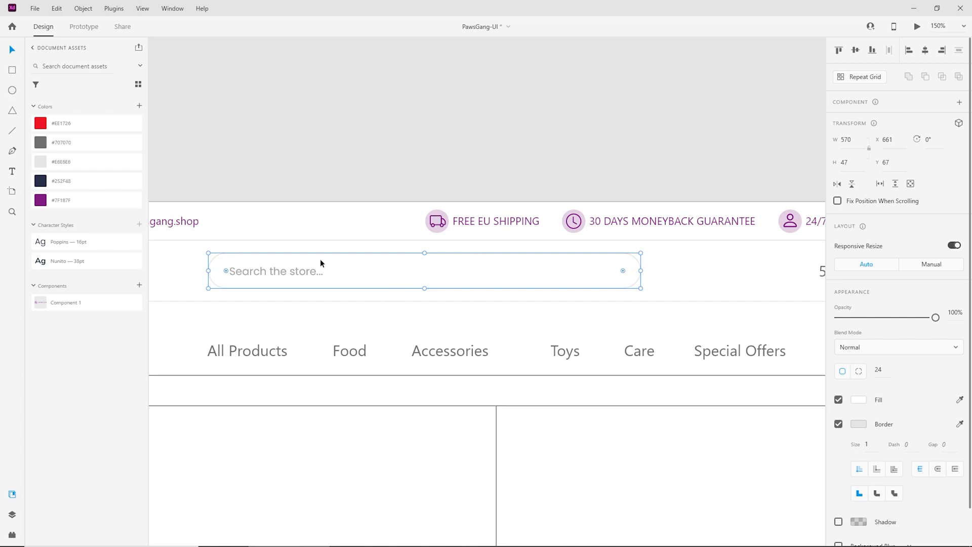
shift+click(296, 271)
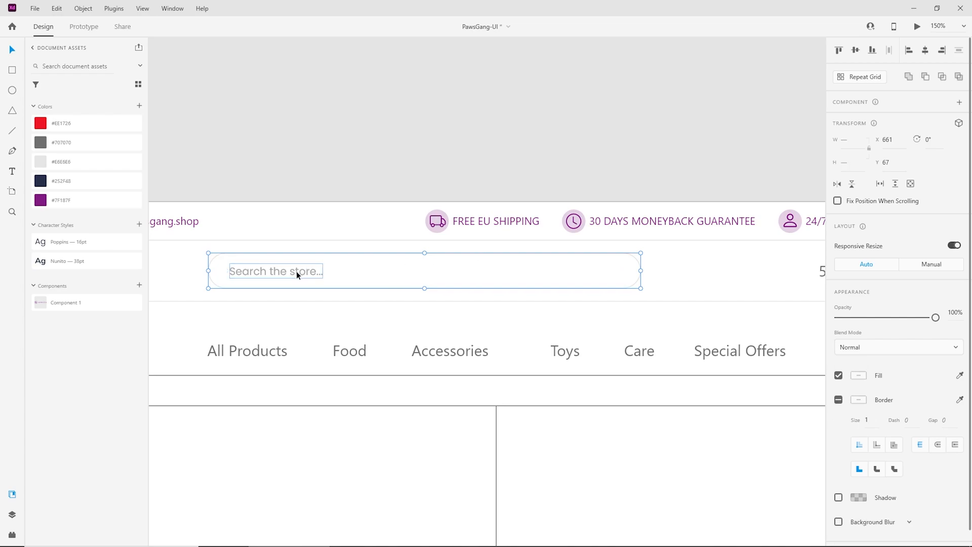
key(ctrl+g)
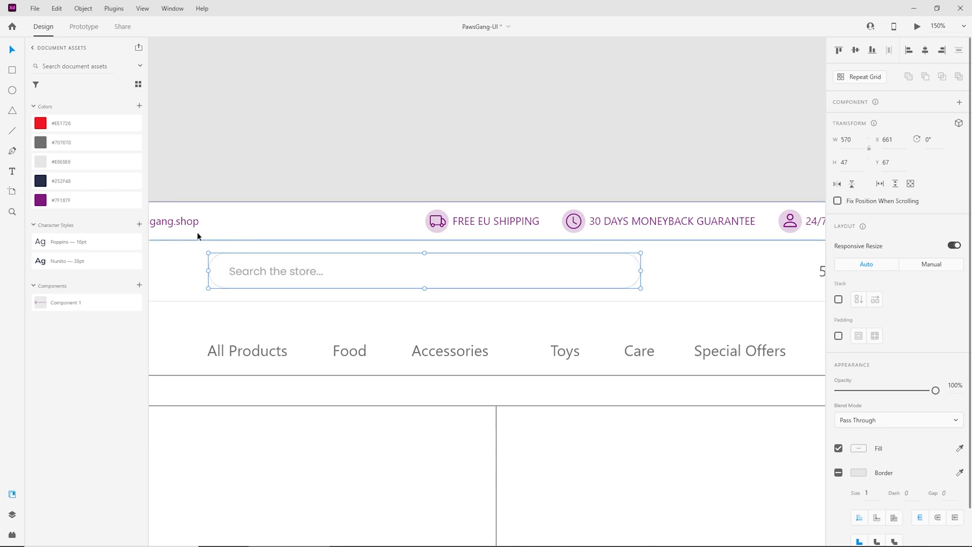
click(139, 285)
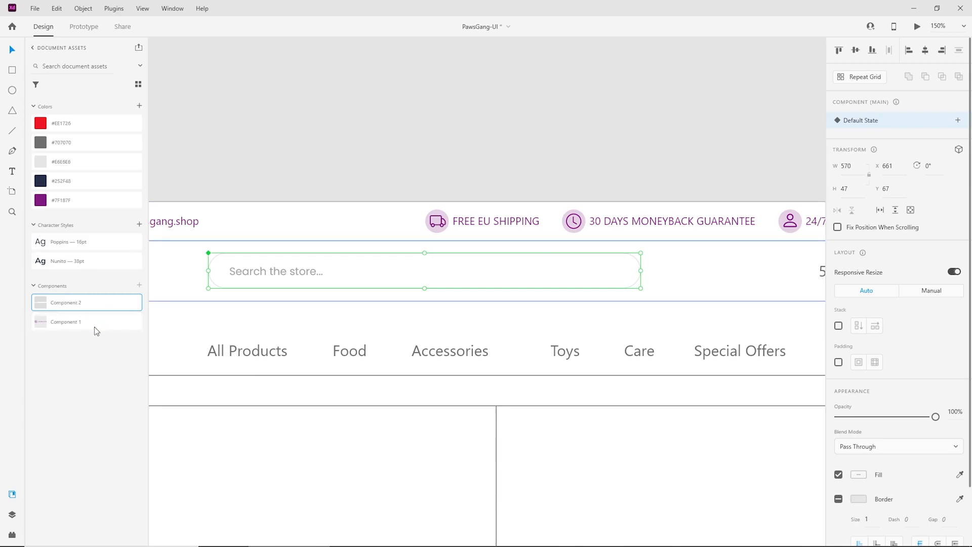
click(455, 170)
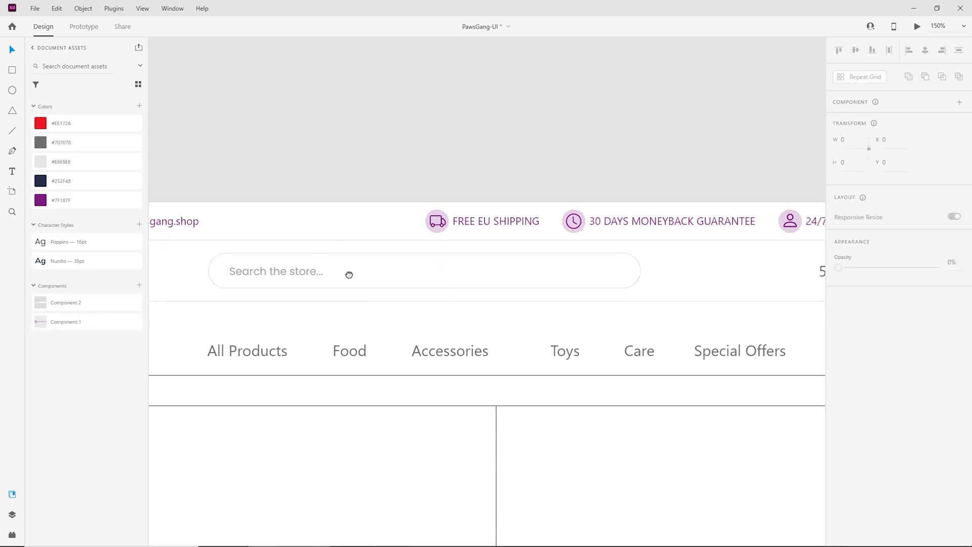
Rename Component 1 to "Offer Insentives" and Component 2 to "Search Bar" in the document assets
drag(330, 269, 607, 298)
double_click(75, 322)
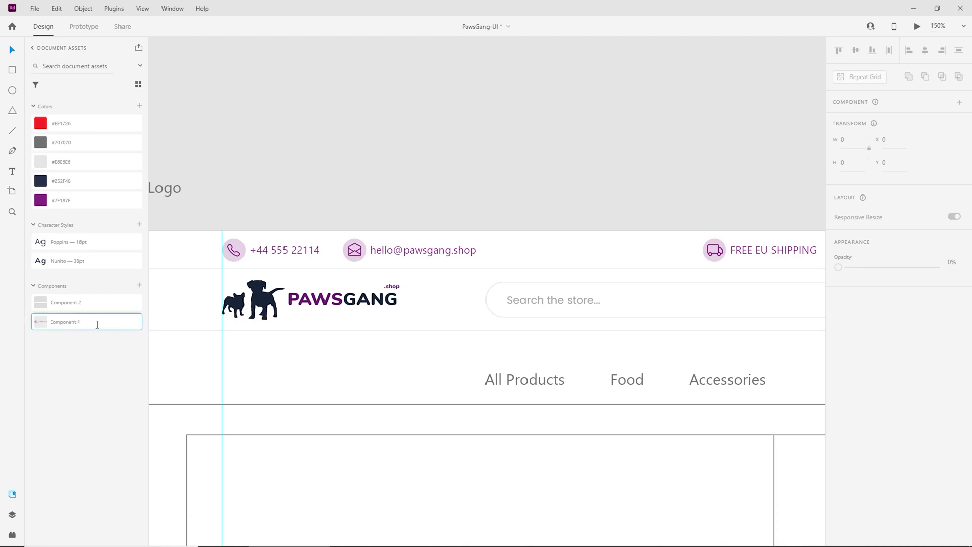
drag(50, 322, 81, 323)
text(Dffewr)
text(Insentives)
key(Return)
click(59, 304)
drag(84, 302, 31, 303)
text(s)
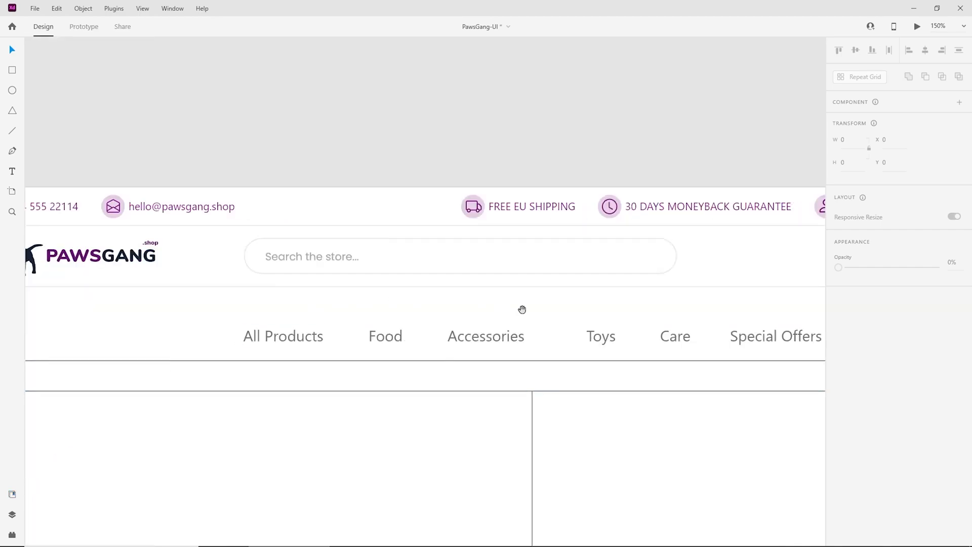
Centre the search bar horizontally and vertically on the header row's background rectangle
scroll(522, 309, down, 3)
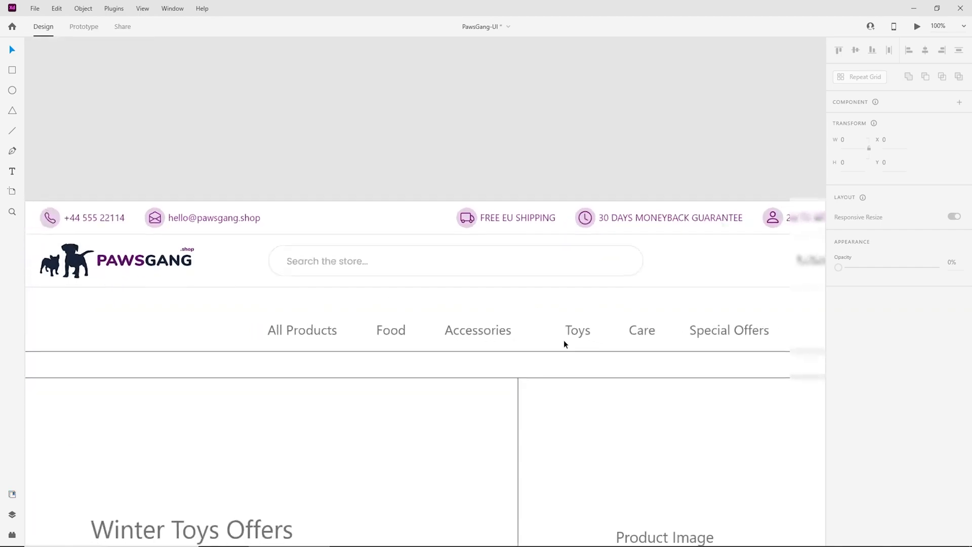
click(472, 269)
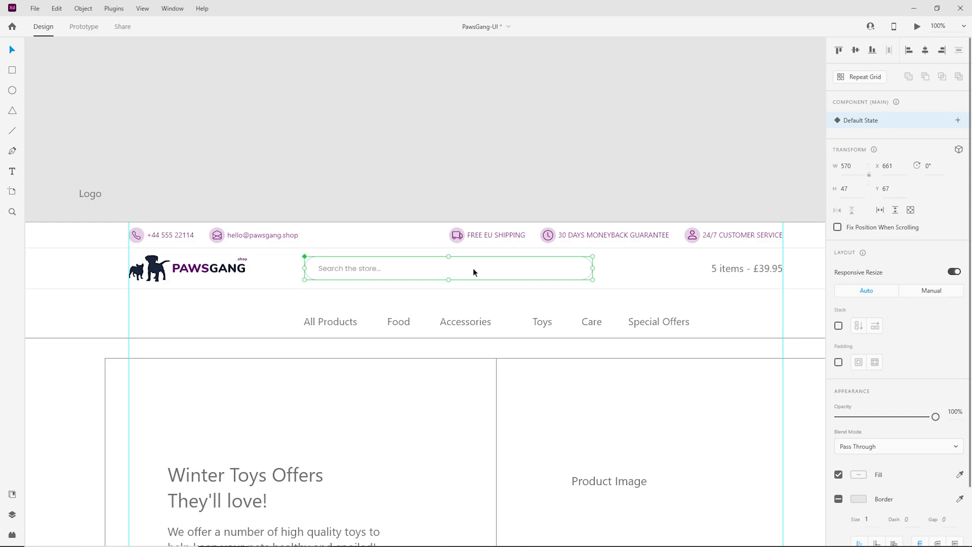
shift+click(625, 267)
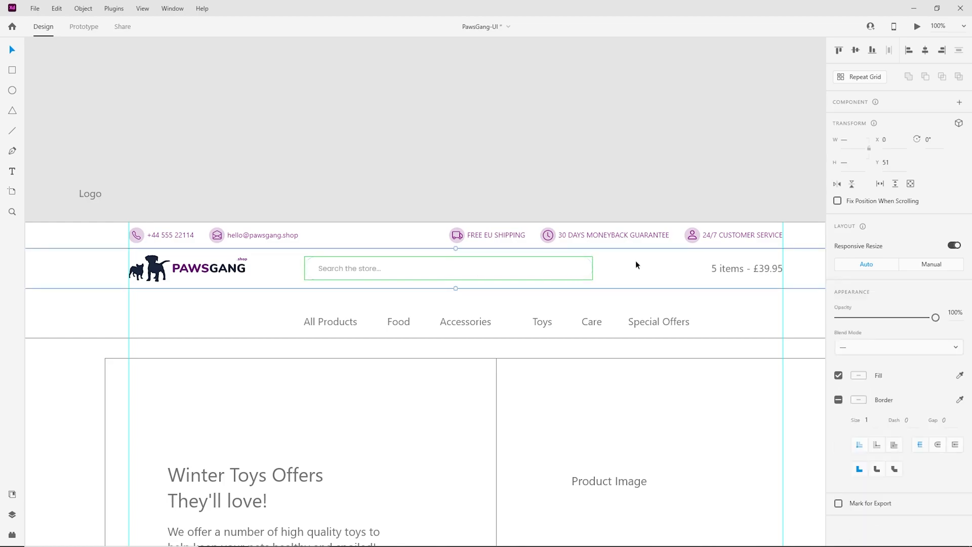
click(925, 52)
click(855, 51)
click(479, 151)
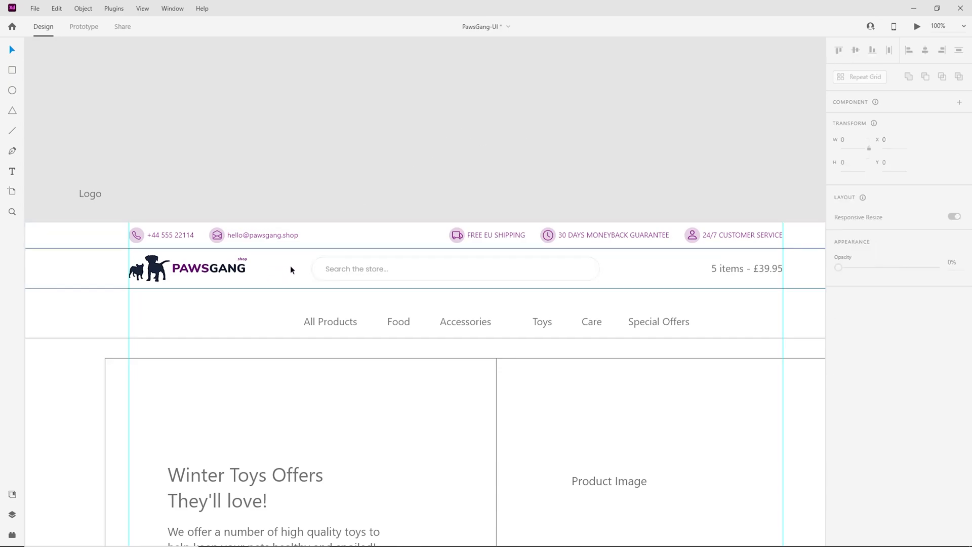
click(235, 274)
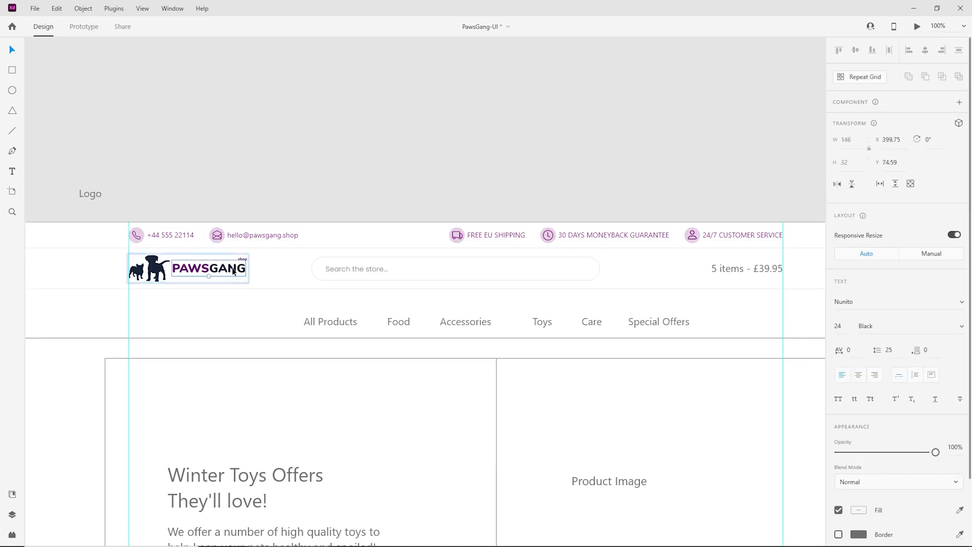
click(243, 258)
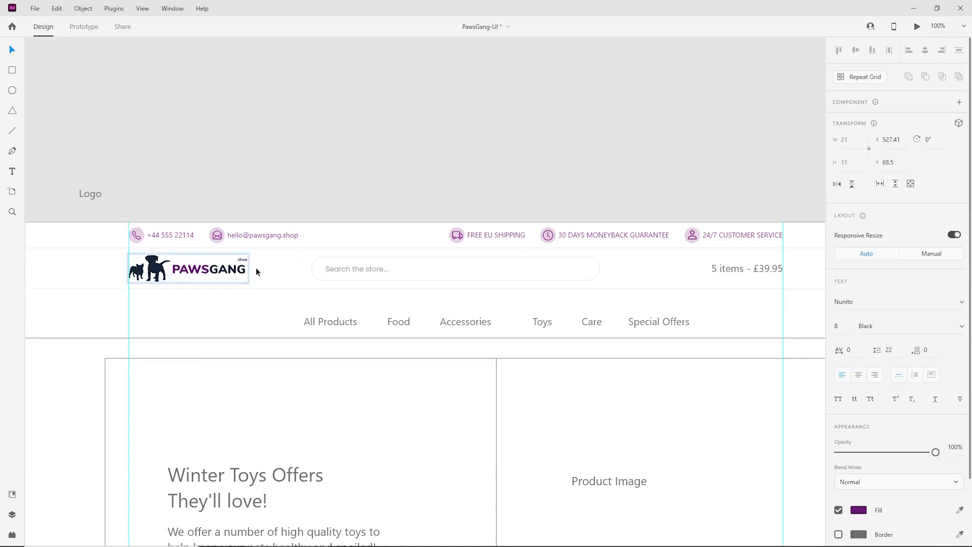
click(320, 191)
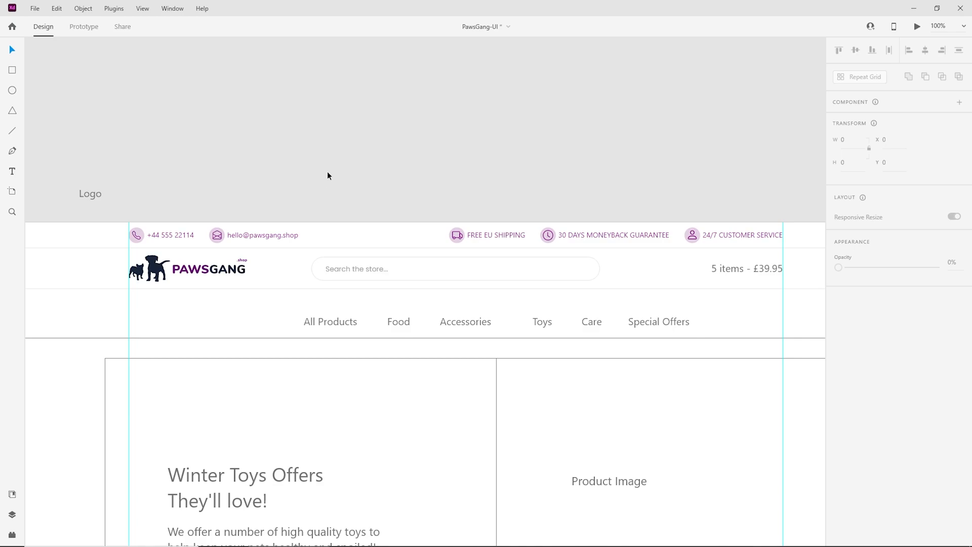
Apply the Poppins 16pt character style to the "5 items - £39.95" cart text and align its right edge with the margin guide
drag(639, 292, 512, 289)
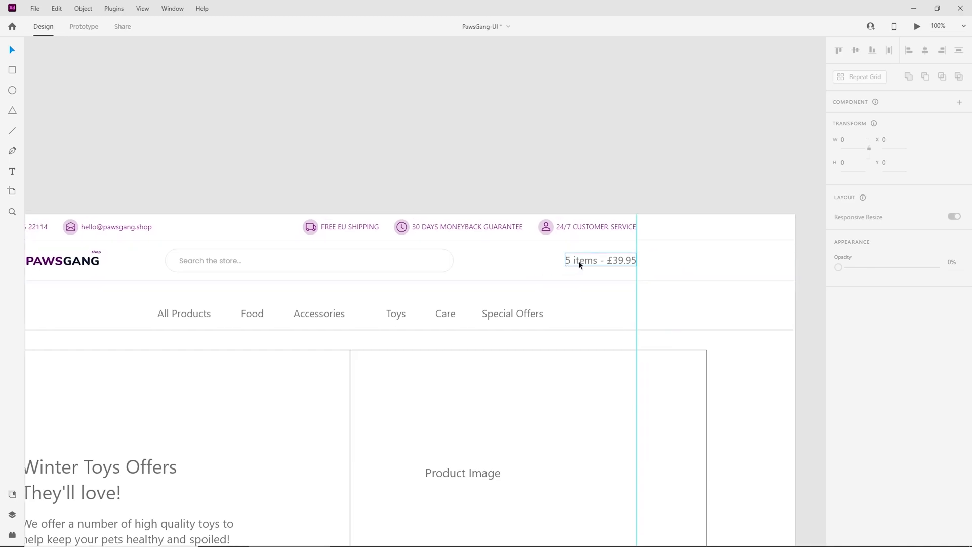
click(580, 264)
click(12, 493)
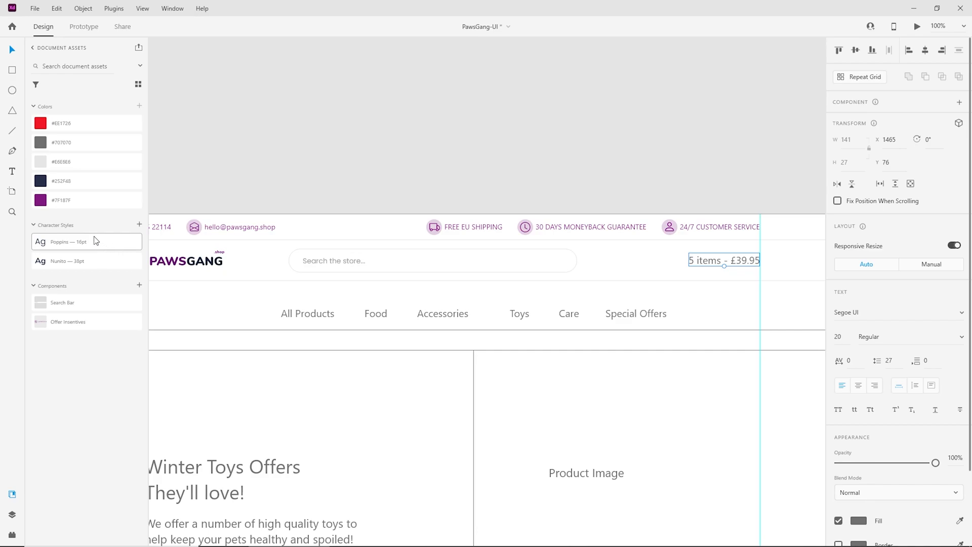
click(109, 246)
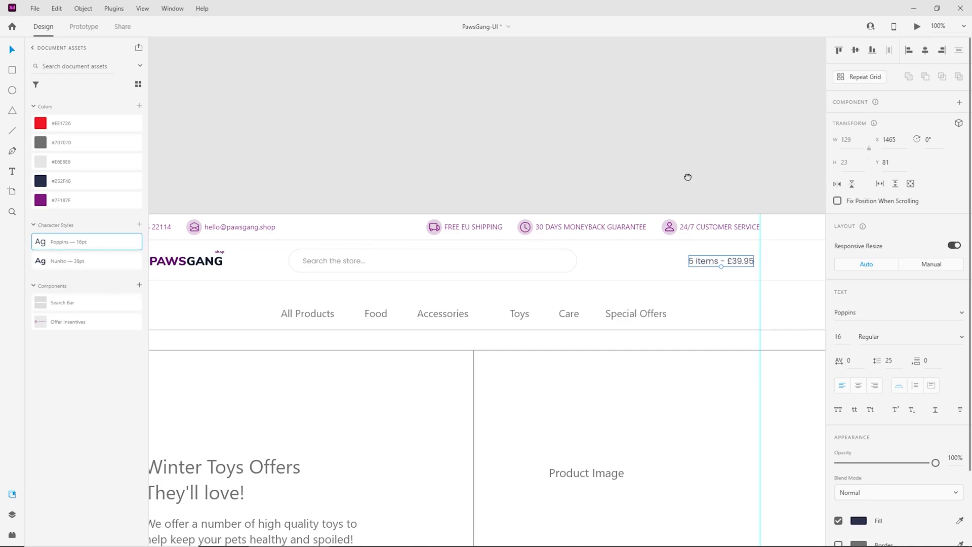
drag(686, 178, 431, 207)
scroll(393, 342, up, 4)
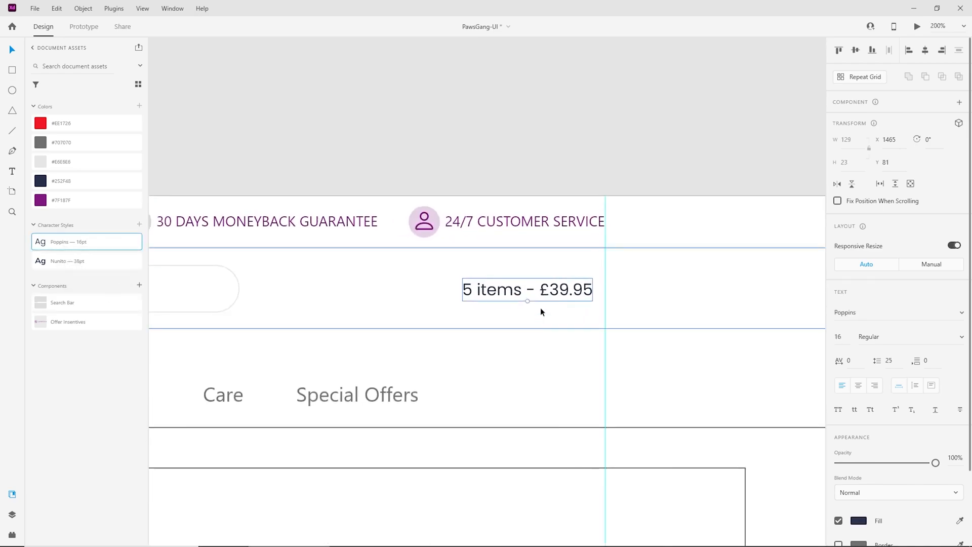
drag(551, 294, 562, 295)
click(478, 175)
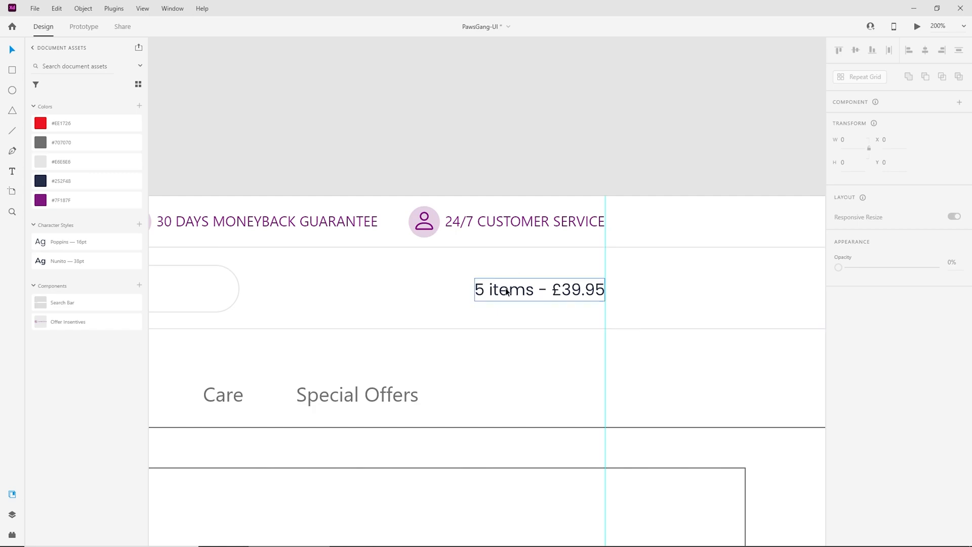
Search the Auto Icon plugin for "chart" and place a shopping cart icon in front of the "5 items" text
click(12, 537)
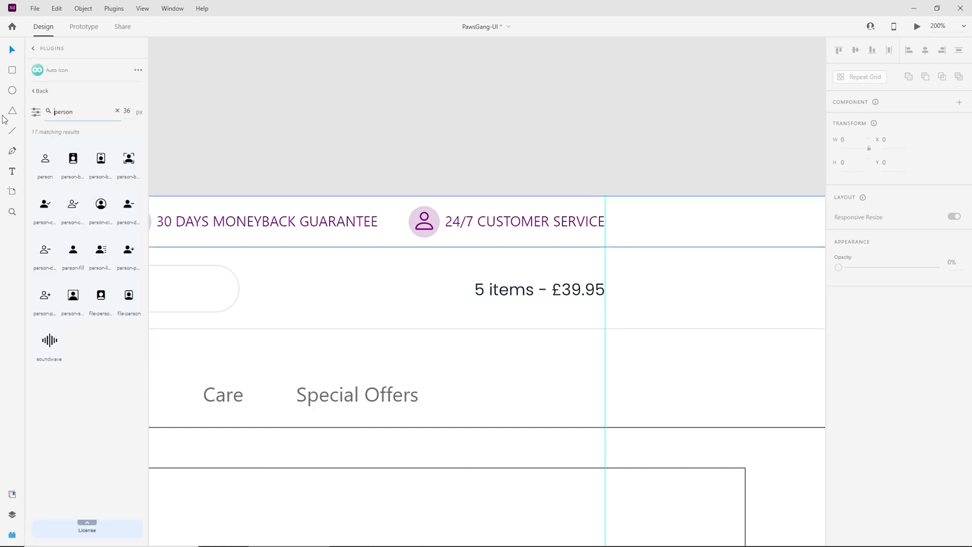
key(ctrl+a)
text(c)
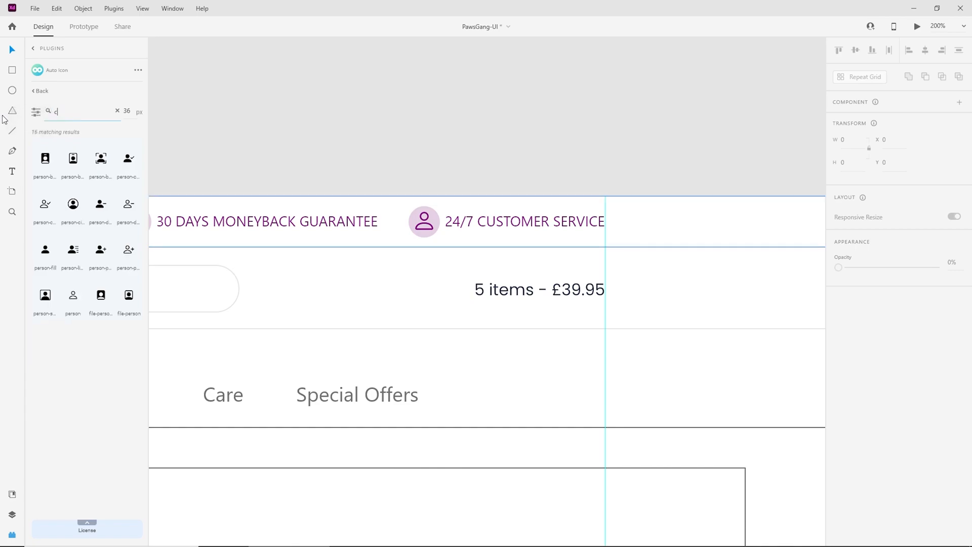
text(hart)
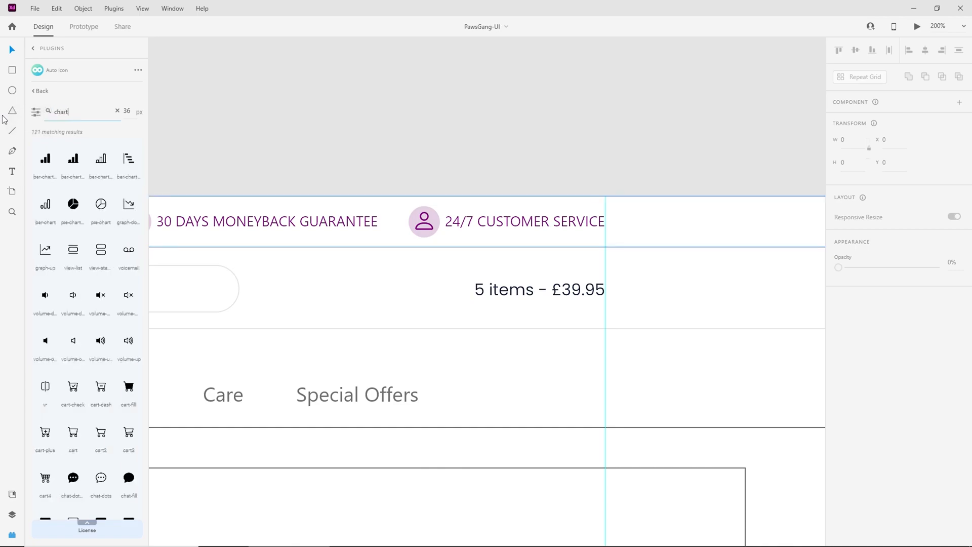
scroll(98, 390, down, 5)
scroll(97, 390, down, 4)
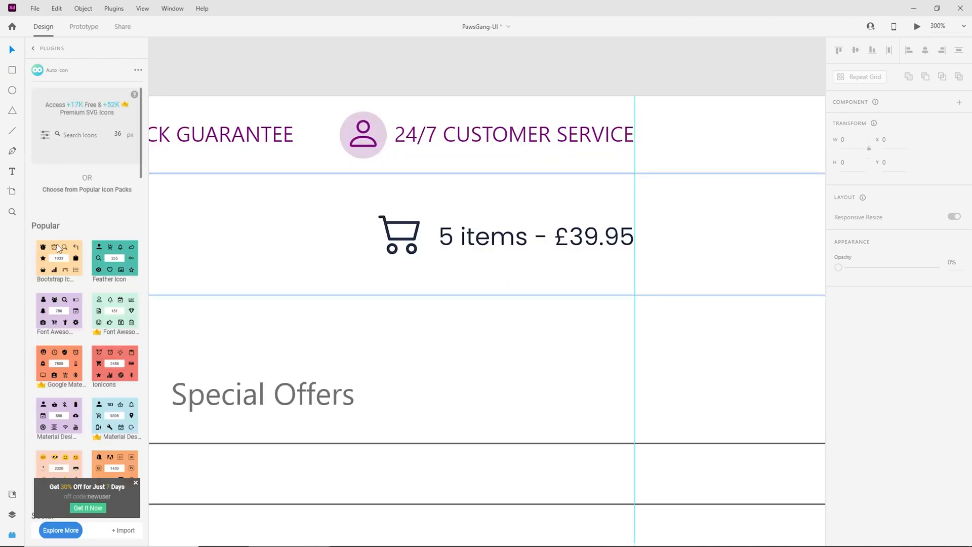
Search the Bootstrap icon pack for "bag" and place the outlined bag icon beside the cart icon, about 24 × 26 px
click(58, 259)
text(bag)
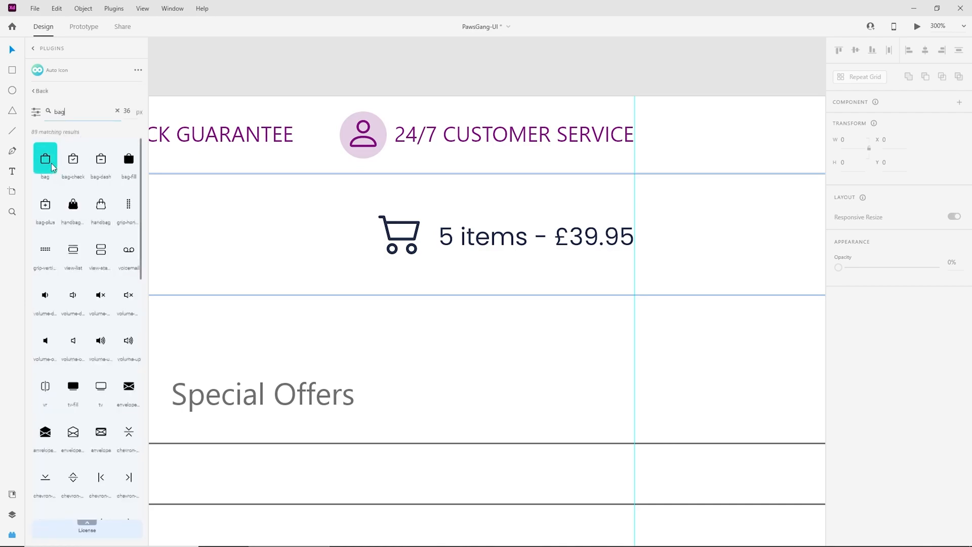
drag(46, 161, 330, 221)
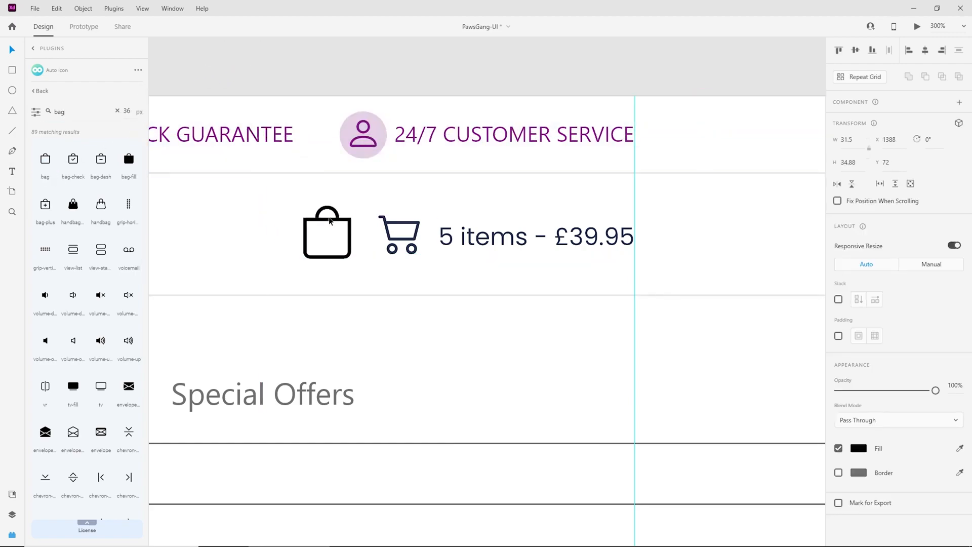
key(Delete)
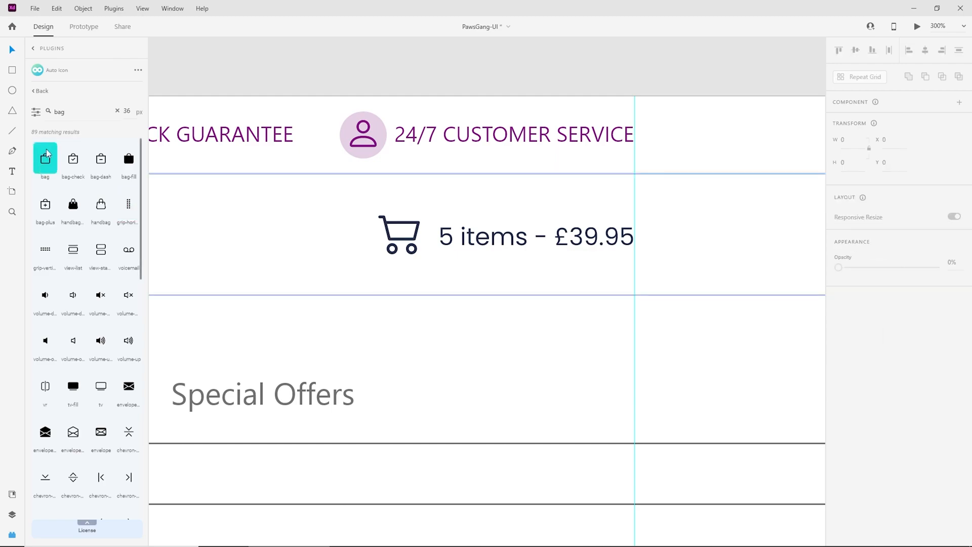
drag(48, 160, 364, 276)
scroll(349, 222, up, 4)
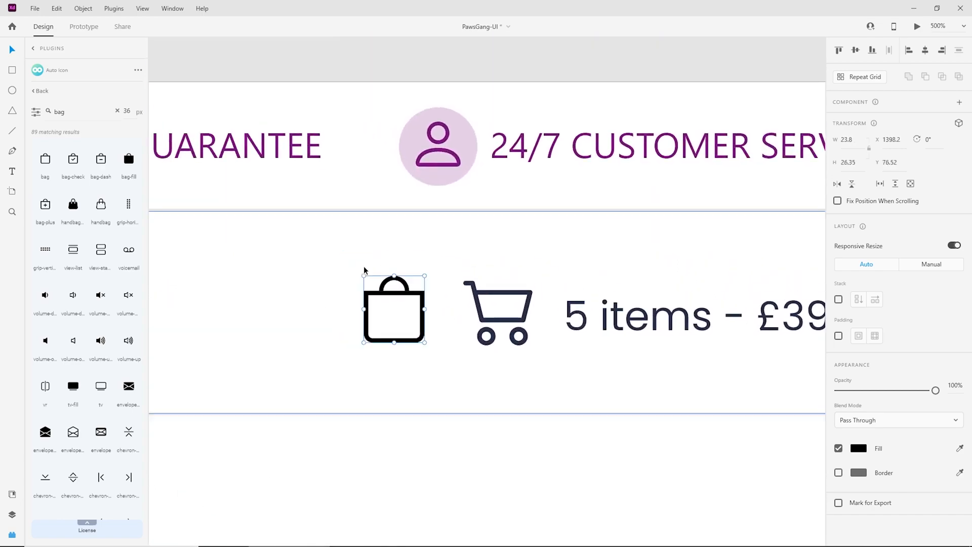
Colour the bag icon with the navy document colour, and use it to replace the cart icon in front of "5 items"
click(12, 495)
click(56, 184)
click(518, 303)
key(Delete)
drag(423, 303, 528, 305)
scroll(524, 307, down, 2)
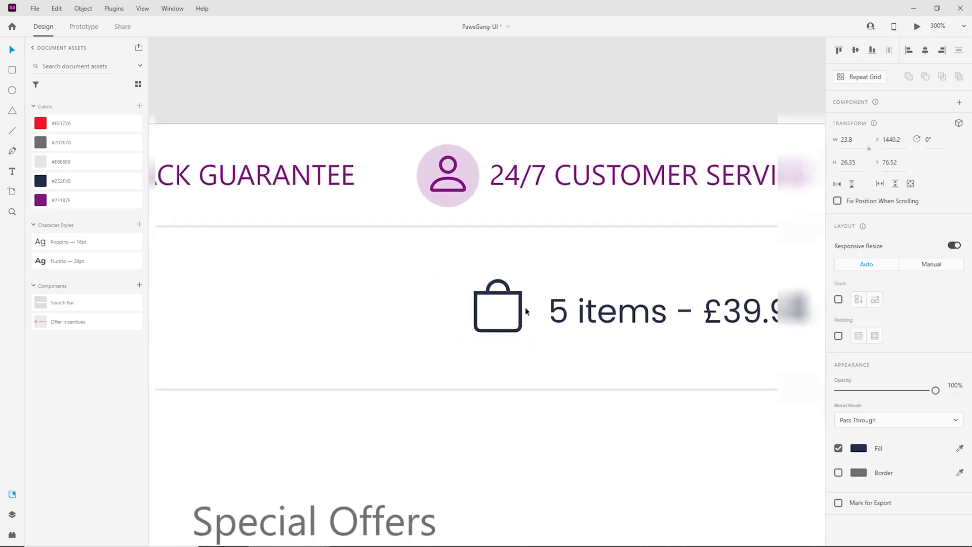
Nudge the bag icon 3 px right towards the "5 items - £39.95" text and align both on their vertical middles
scroll(524, 308, down, 1)
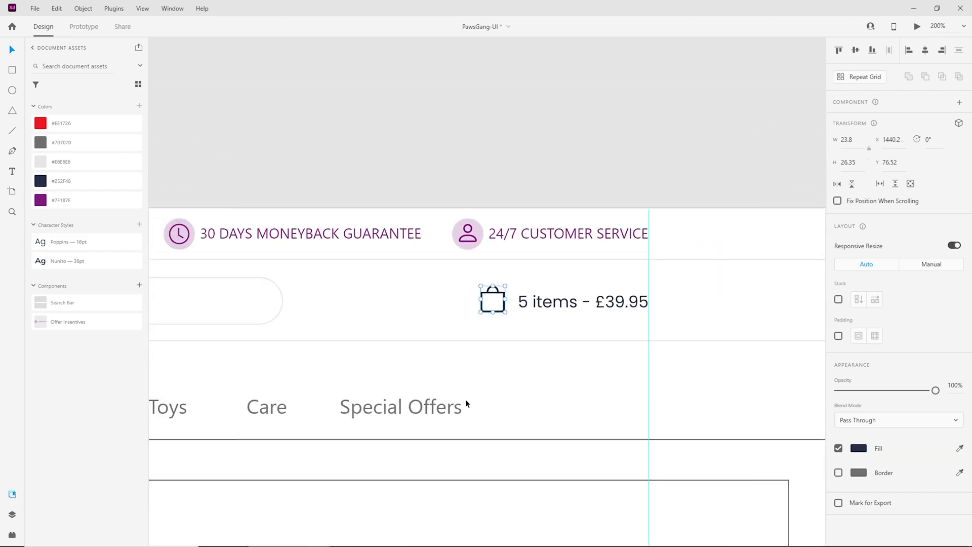
drag(514, 368, 589, 400)
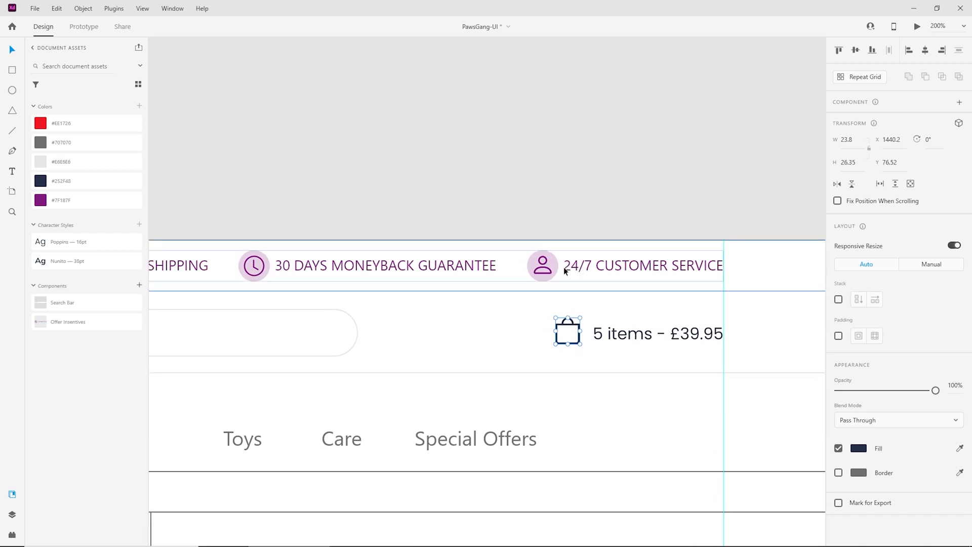
scroll(572, 238, down, 2)
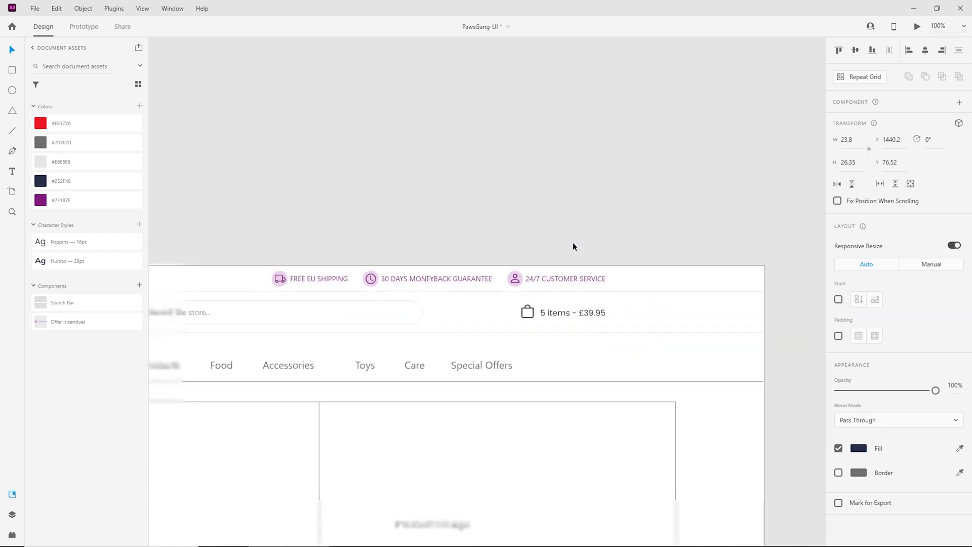
scroll(570, 261, up, 2)
key(Right)
key(Right)
key(Right)
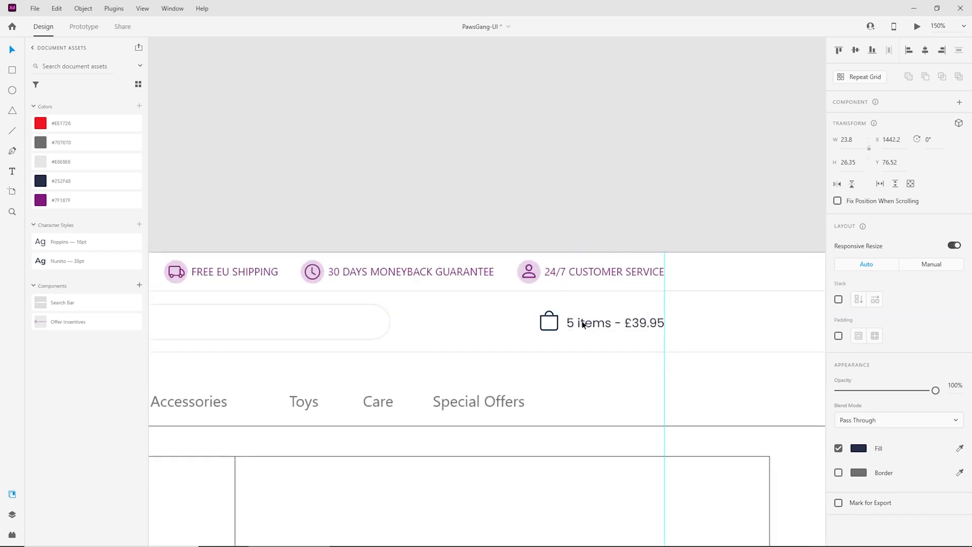
shift+click(591, 326)
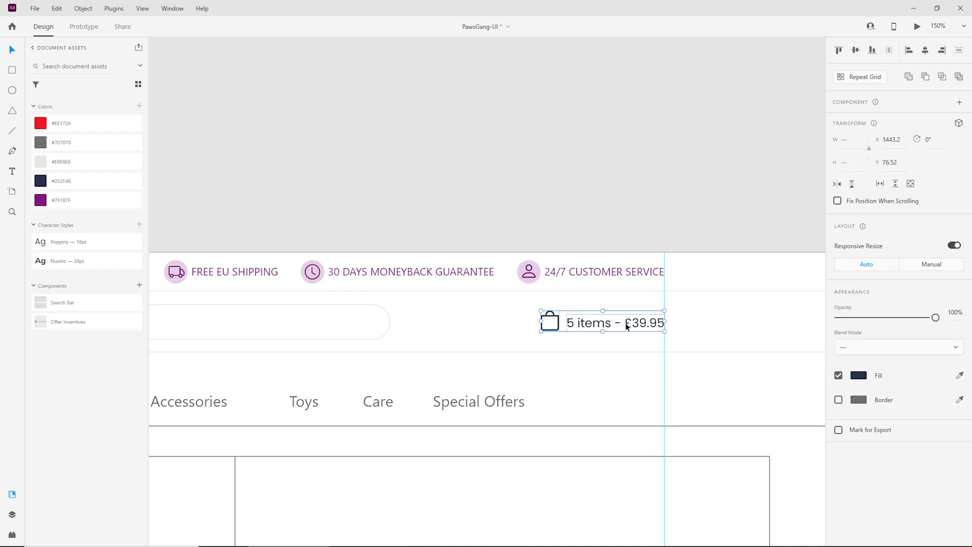
click(856, 51)
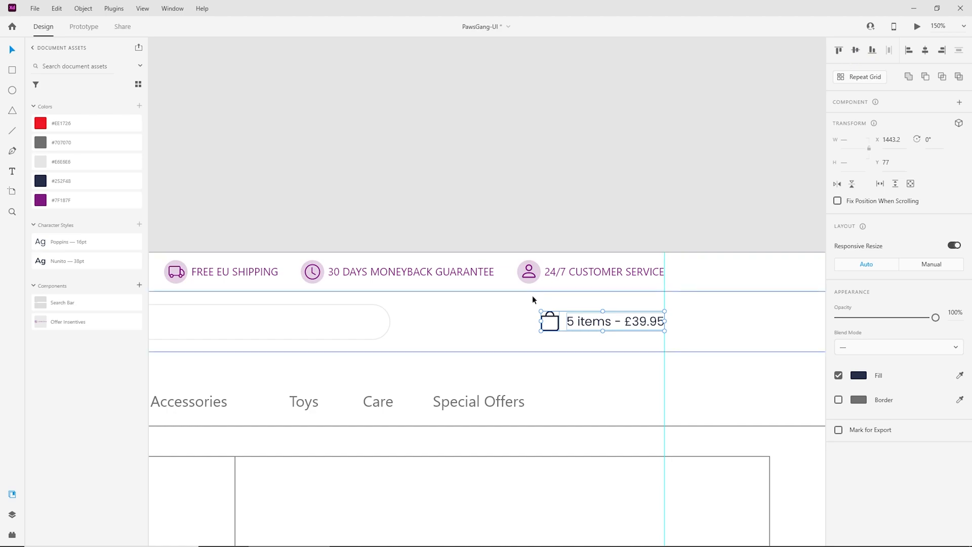
Group the bag icon with the cart text and centre the group vertically on the header row's background rectangle
key(ctrl+g)
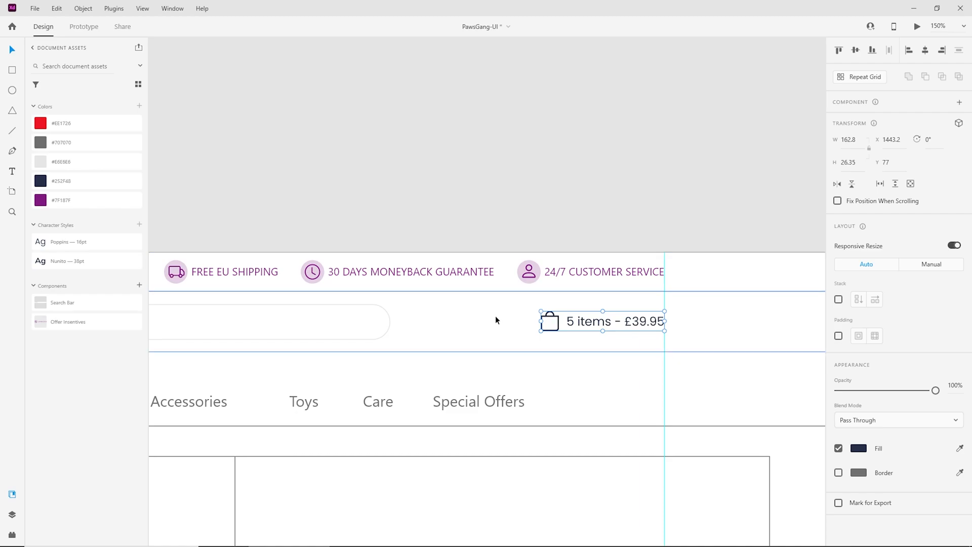
shift+click(496, 320)
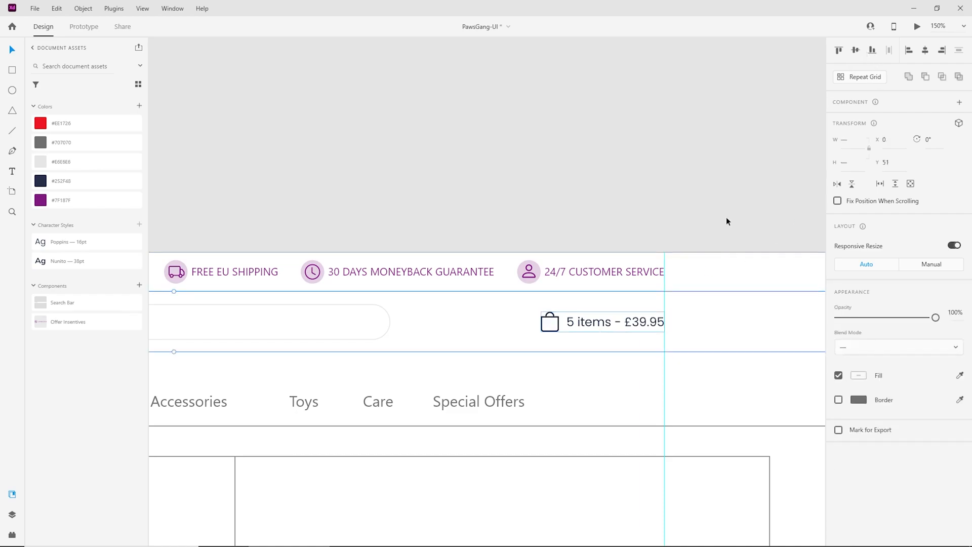
click(586, 202)
Draw a rectangle 1920 px wide and about 41 px high across the artboard, directly below the header row's divider line
key(ctrl+minus)
drag(382, 405, 609, 372)
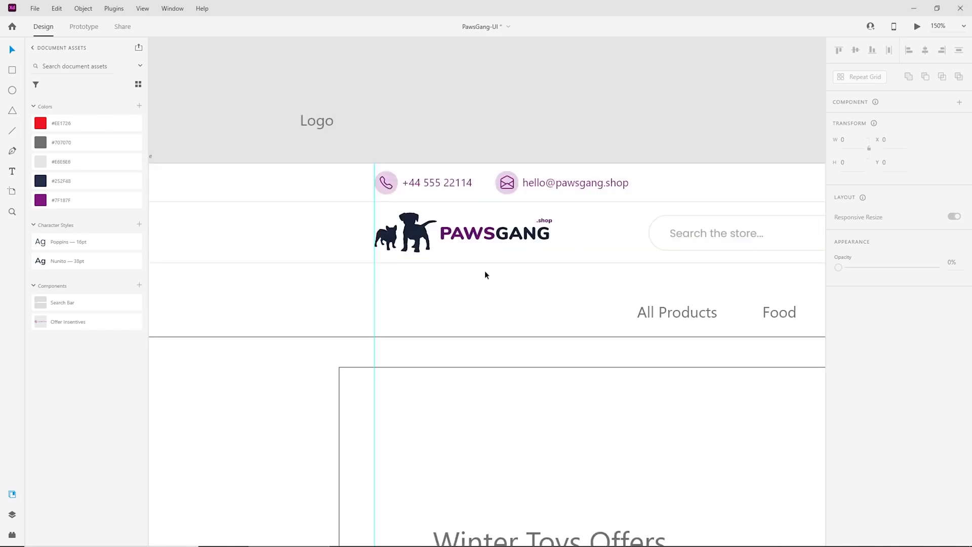
scroll(514, 306, left, 2)
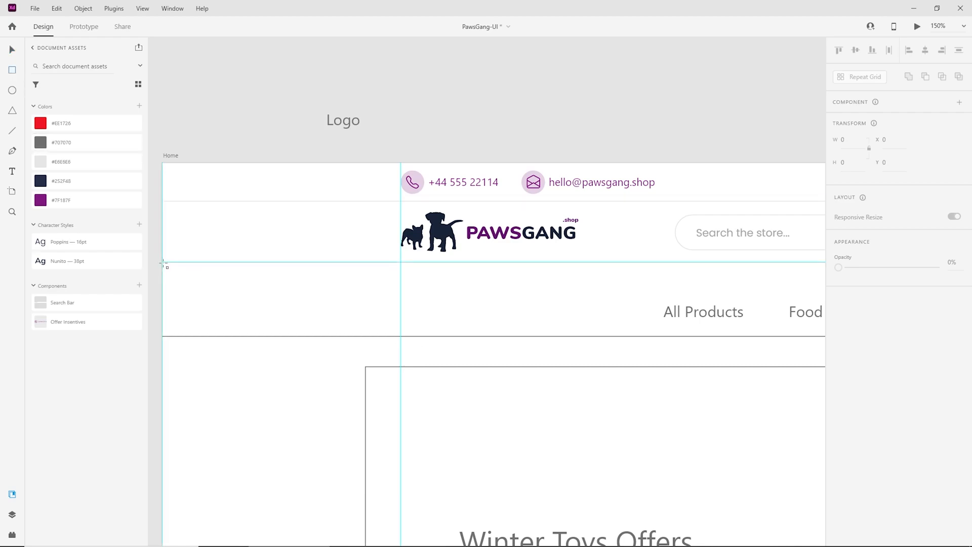
mouse_move(162, 262)
mouse_down()
mouse_move(230, 285)
mouse_move(971, 296)
mouse_move(728, 299)
mouse_move(689, 311)
mouse_move(698, 293)
mouse_up()
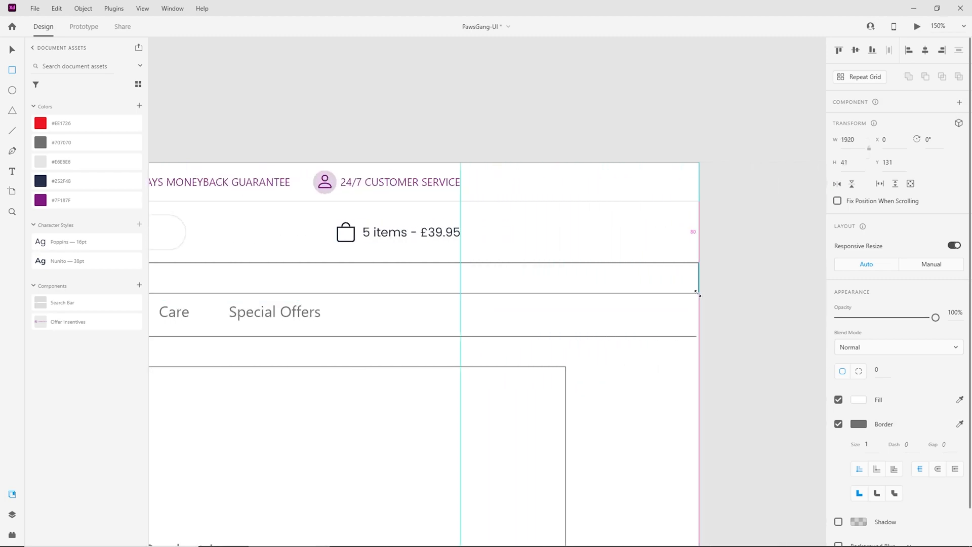
Set the height of the new full-width rectangle to 50 px
click(11, 492)
key(ctrl+minus)
drag(373, 360, 656, 344)
key(ctrl+minus)
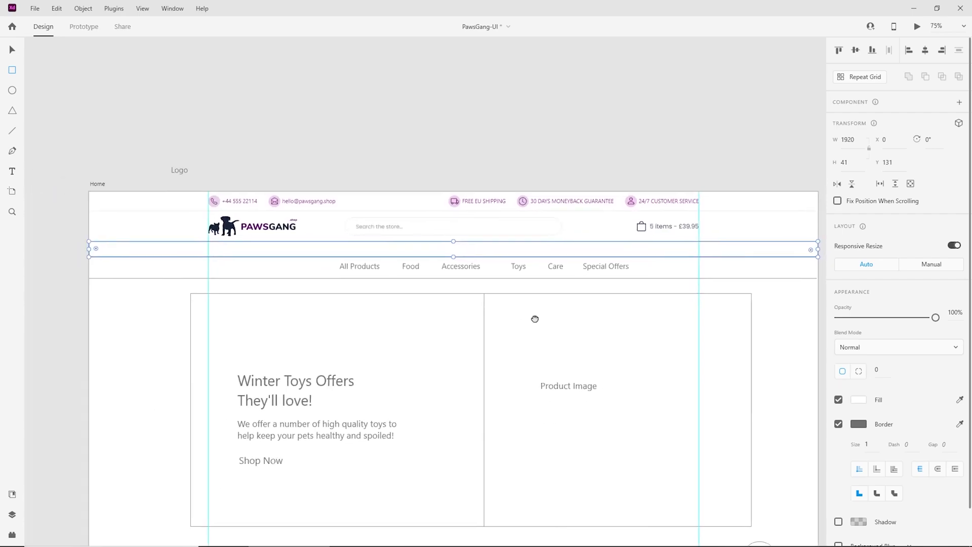
click(851, 163)
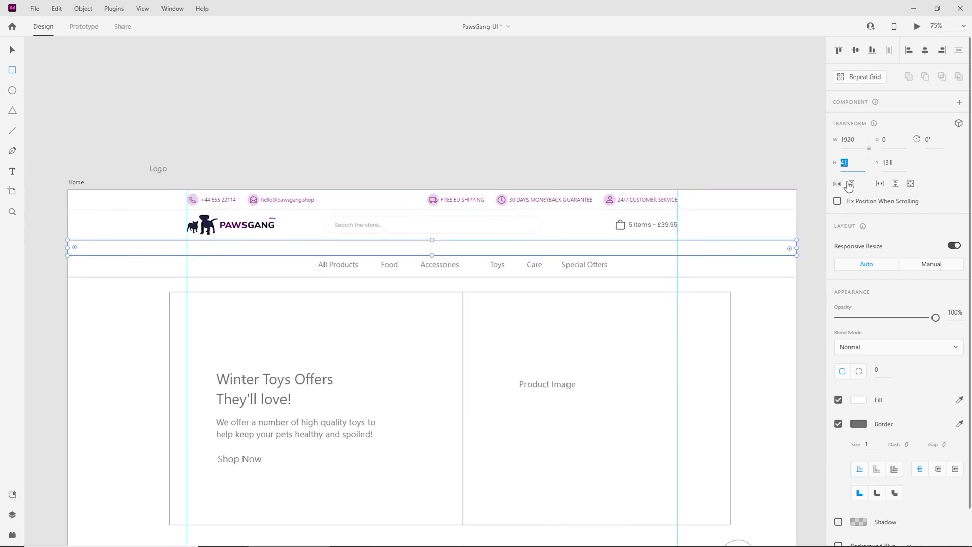
key(Return)
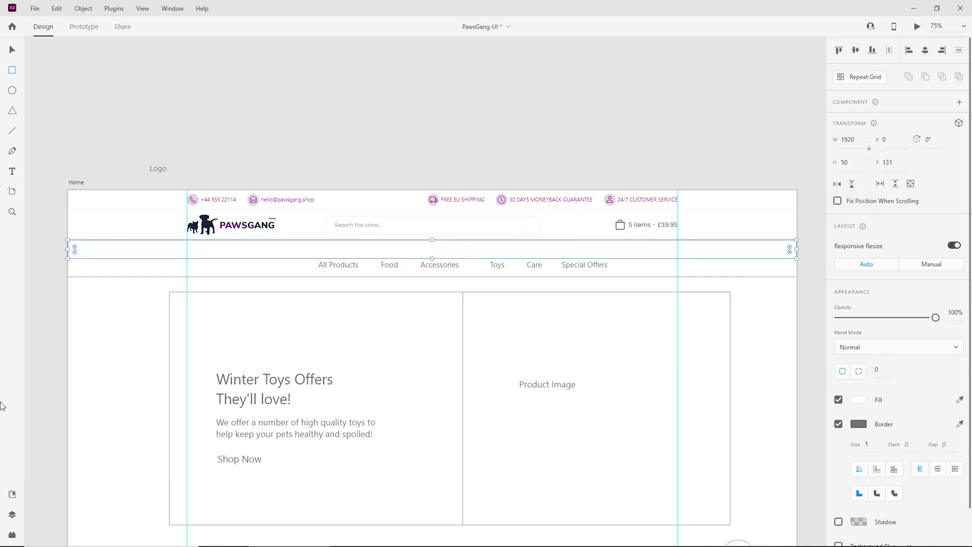
Fill the full-width rectangle with the purple document colour #7F187F and turn off its border
click(12, 494)
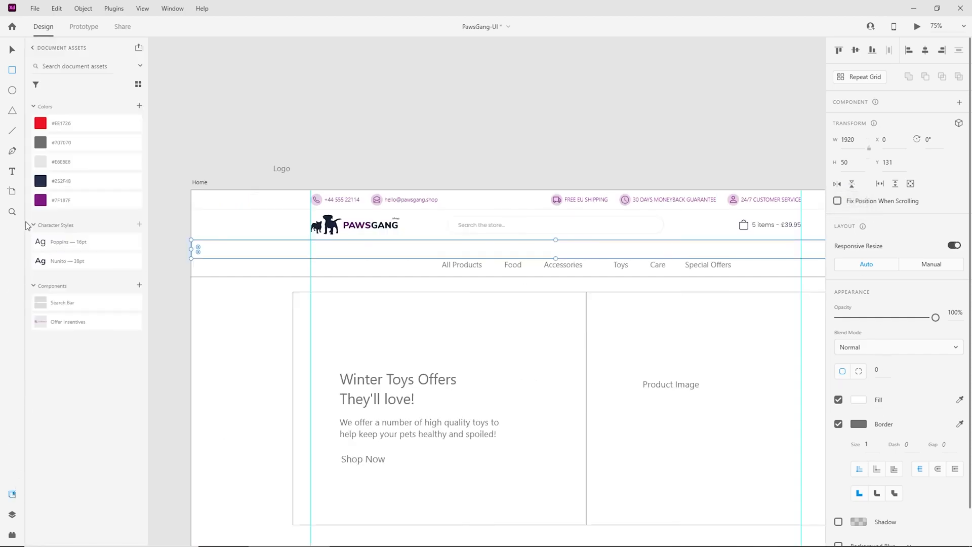
click(42, 200)
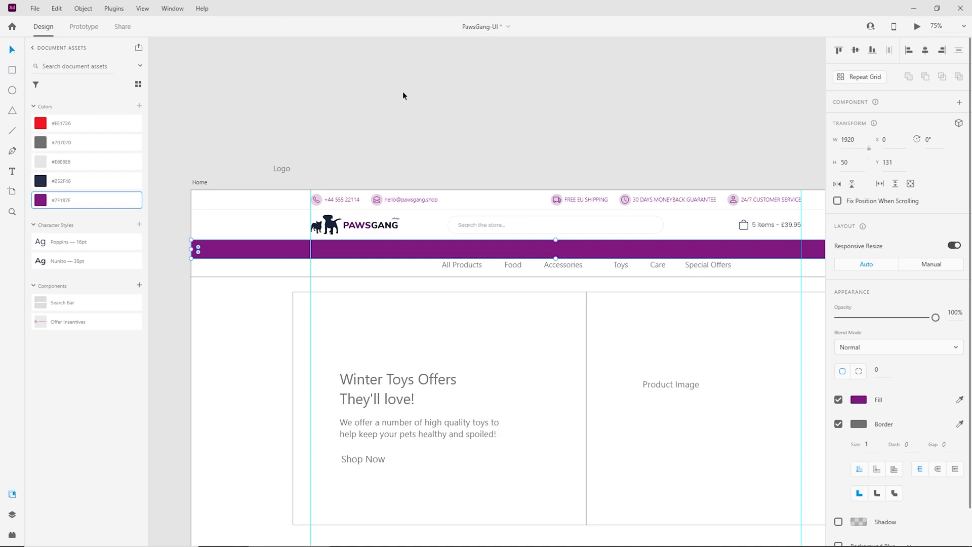
click(384, 95)
key(ctrl+equal)
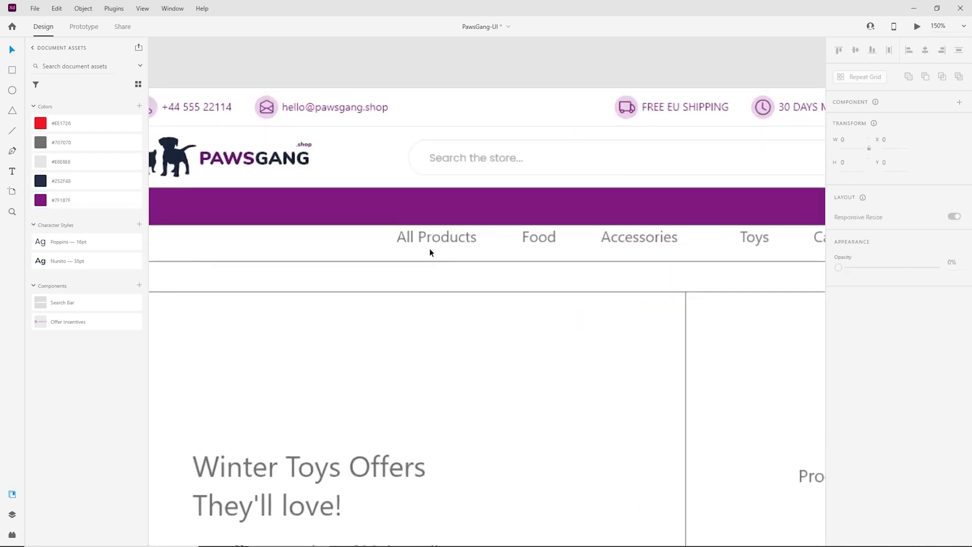
click(391, 204)
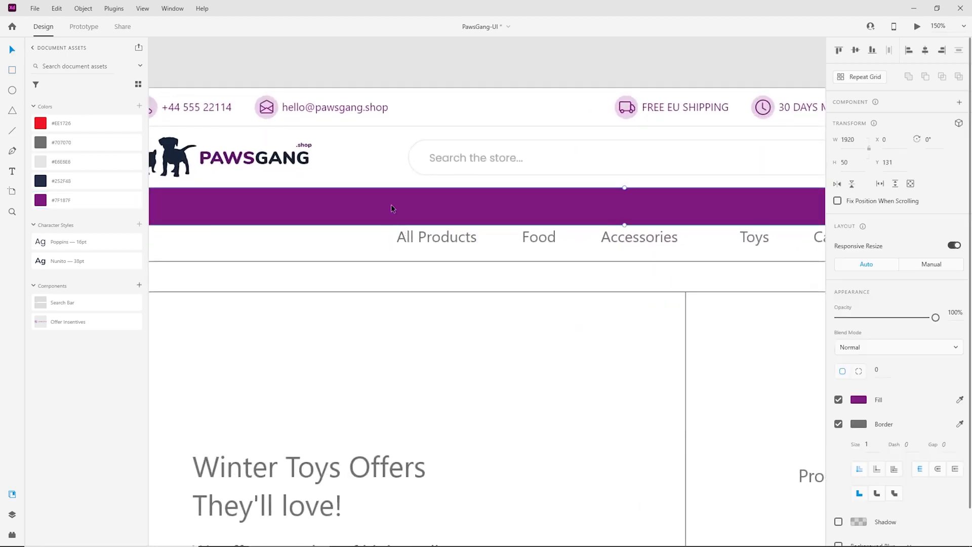
click(839, 424)
drag(595, 273, 428, 353)
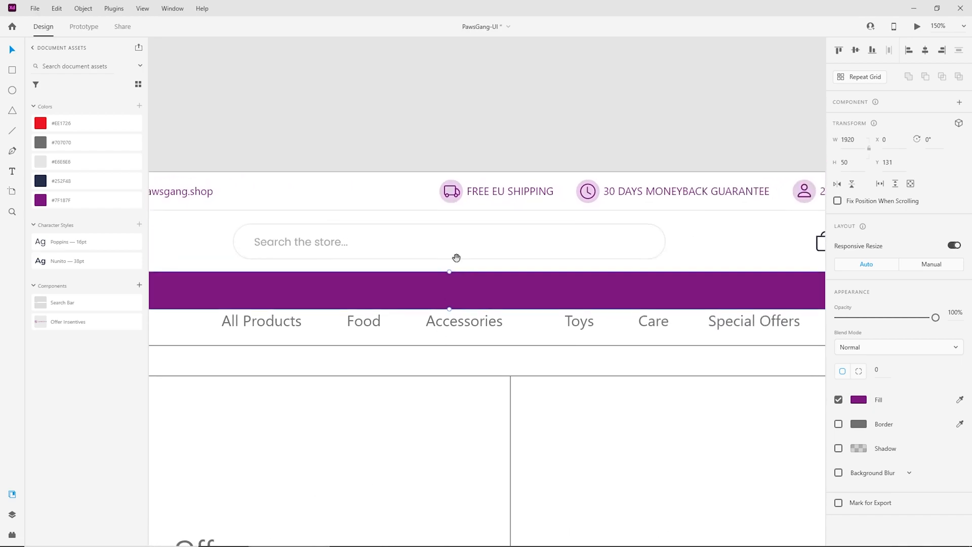
click(418, 136)
Shift the purple bar down 10 px to inspect the divider line under it, and move it back up 10 px
key(ctrl+equal)
drag(306, 381, 615, 481)
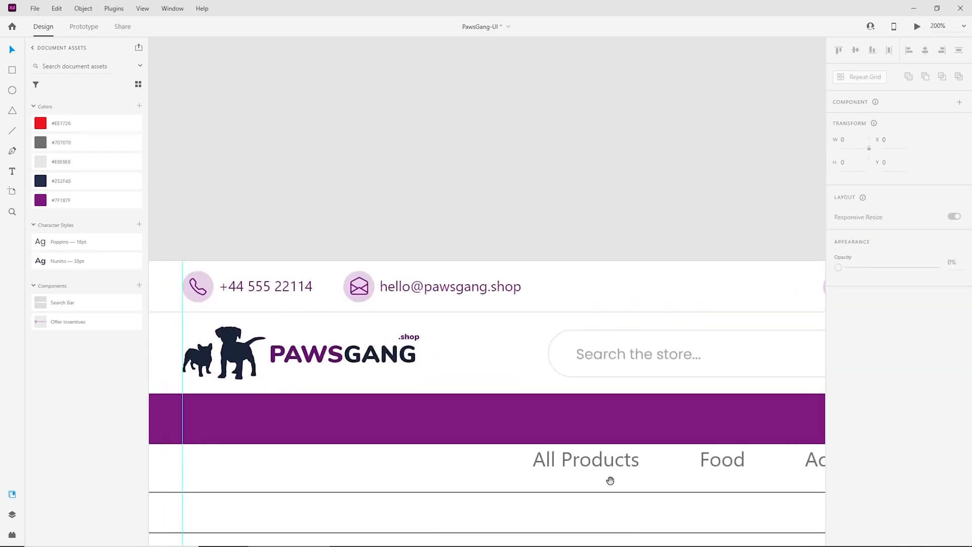
click(427, 408)
key(shift+Down)
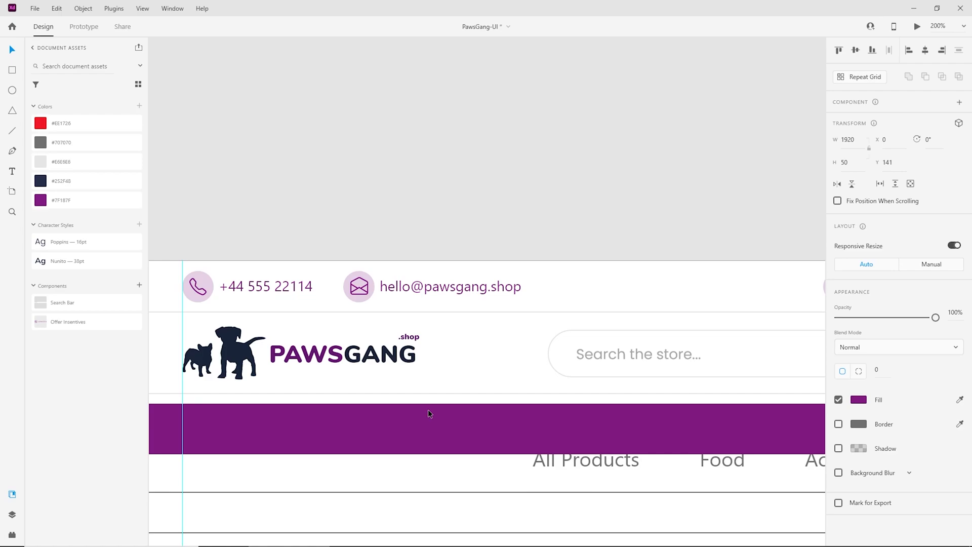
click(455, 393)
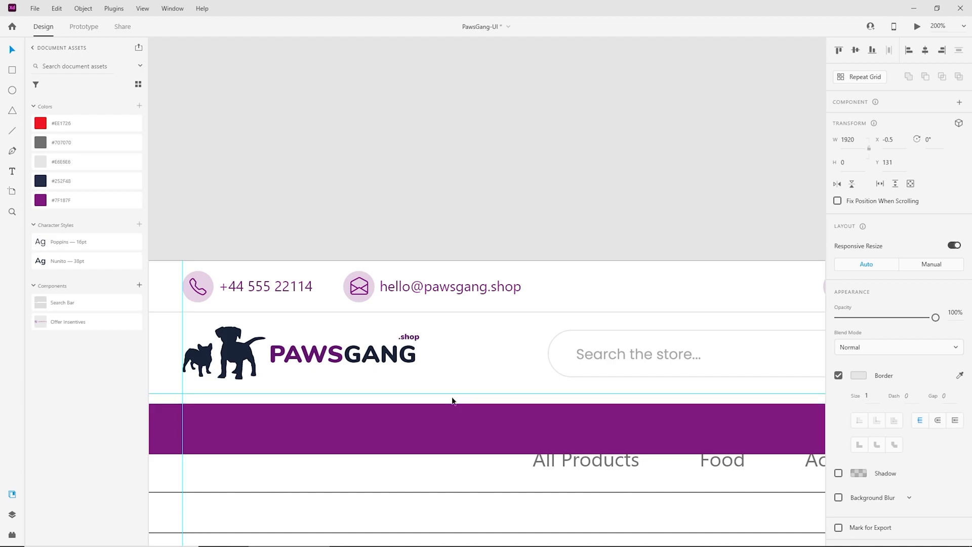
click(453, 410)
key(shift+Up)
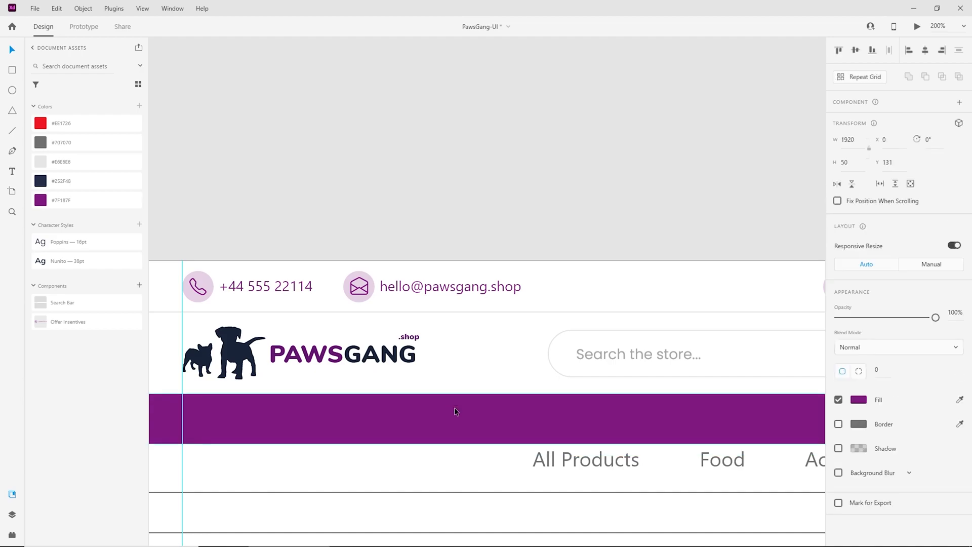
Apply the light grey document colour to the six navigation links and move them onto the purple bar
click(487, 236)
key(ctrl+minus)
drag(564, 404, 409, 358)
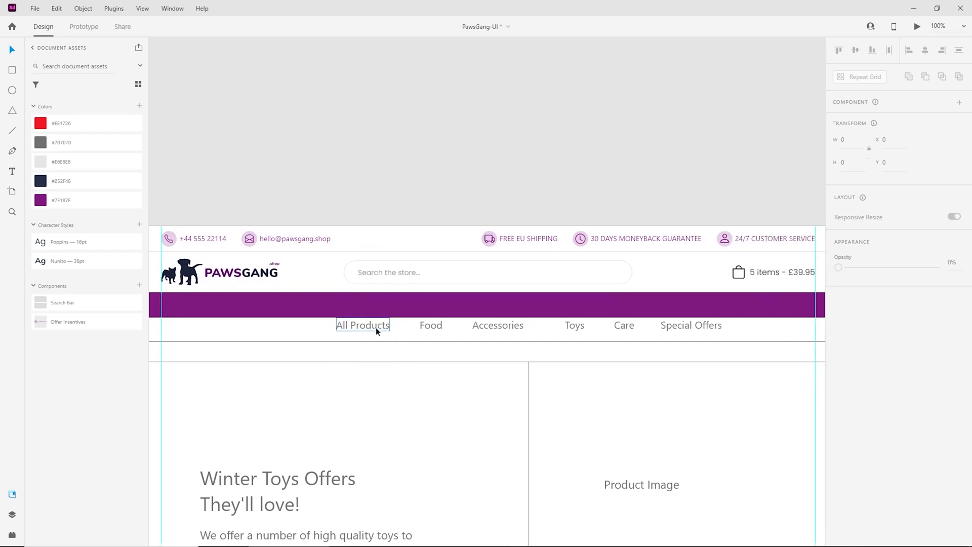
click(340, 324)
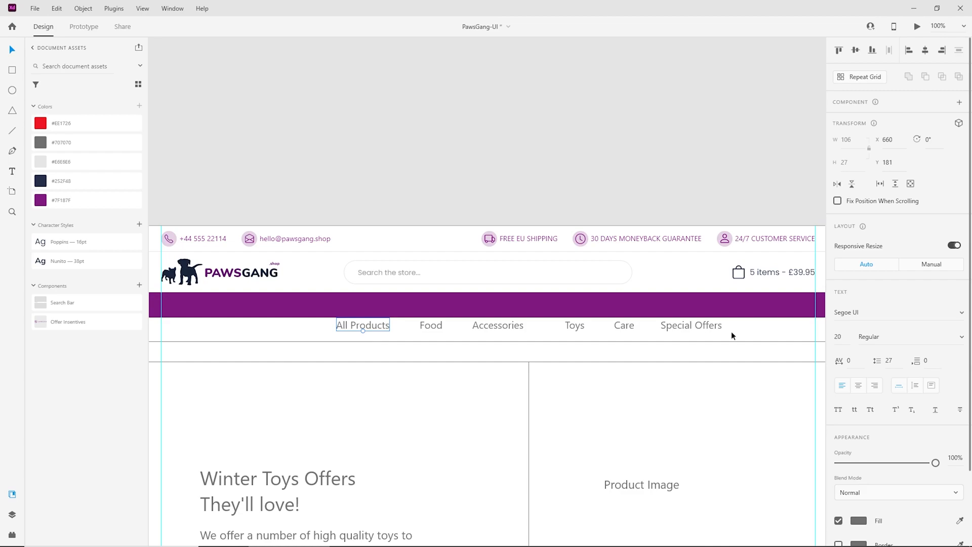
drag(732, 332, 313, 321)
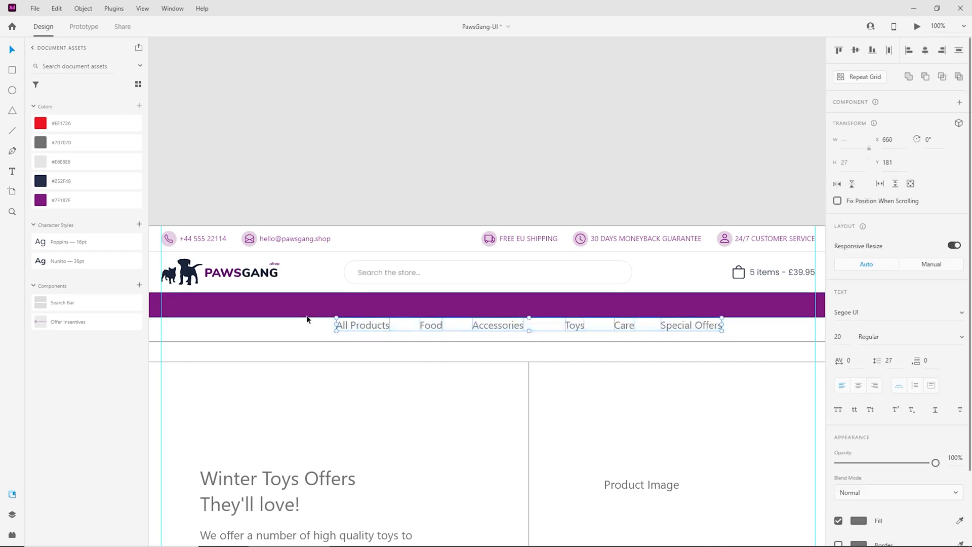
click(74, 162)
drag(373, 323, 356, 308)
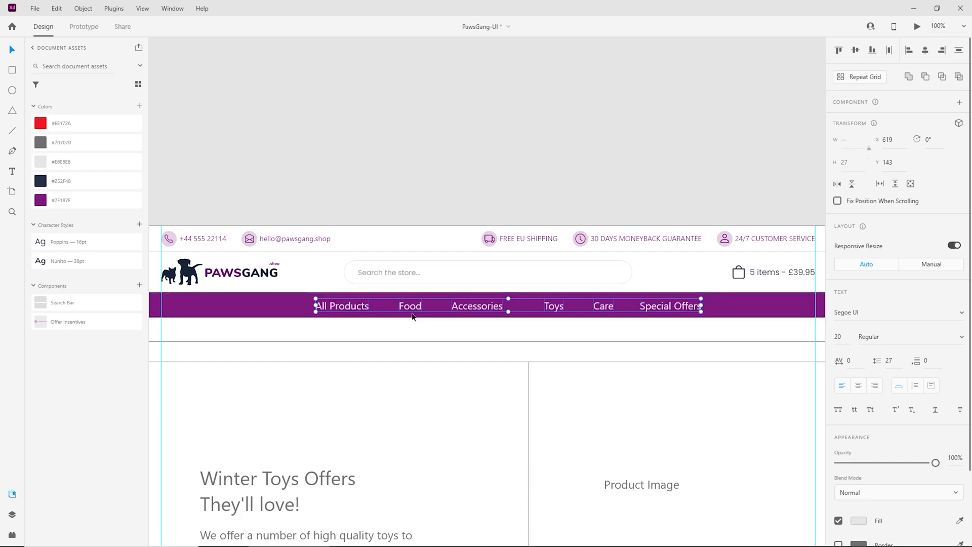
Change the fill of the navigation links to white
key(ctrl+equal)
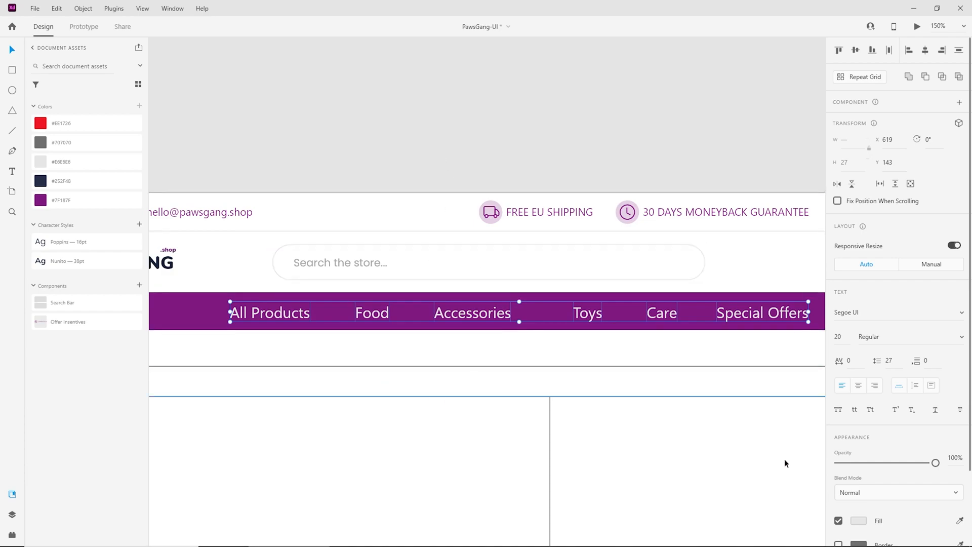
click(860, 522)
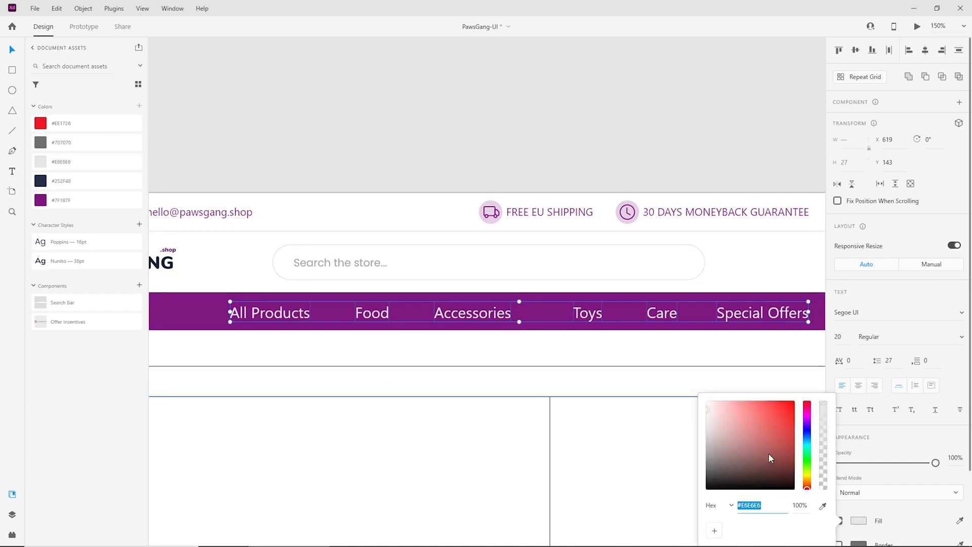
click(499, 155)
Select the six navigation links on the purple bar and set their font to Poppins
click(276, 316)
shift+click(373, 316)
shift+click(472, 317)
shift+click(587, 317)
shift+click(660, 319)
shift+click(736, 317)
key(ctrl+1)
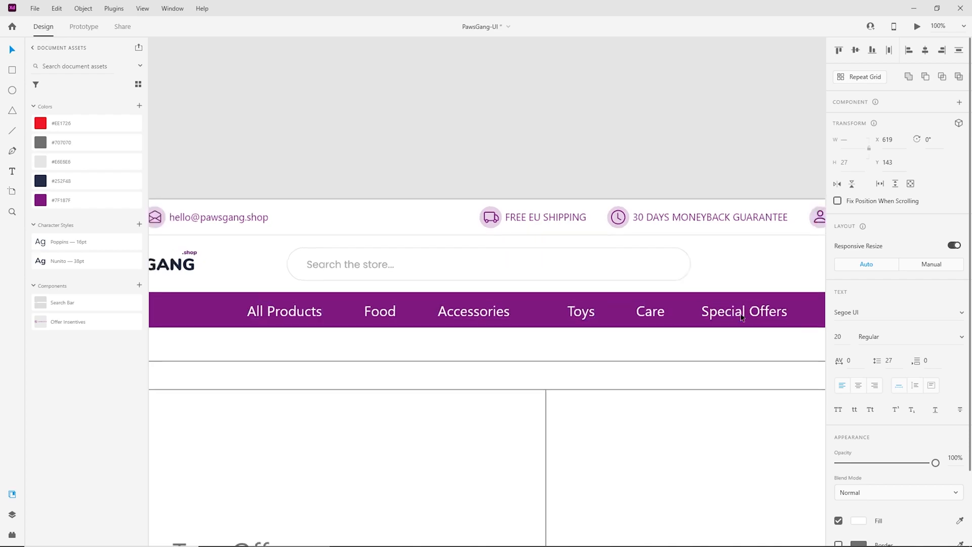
click(865, 315)
text(oppins)
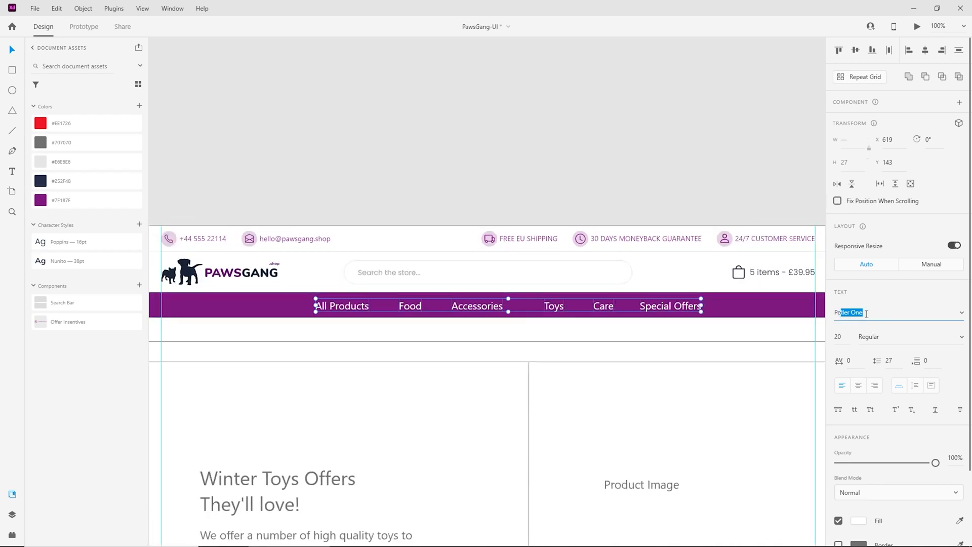
key(Return)
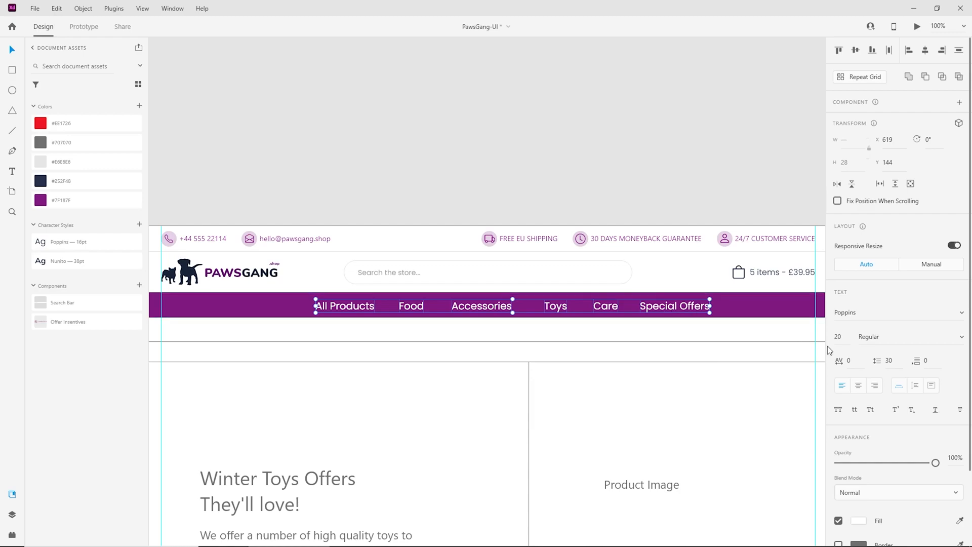
Style the navigation links as size 16, Medium weight, all uppercase
click(849, 338)
text(16)
key(Return)
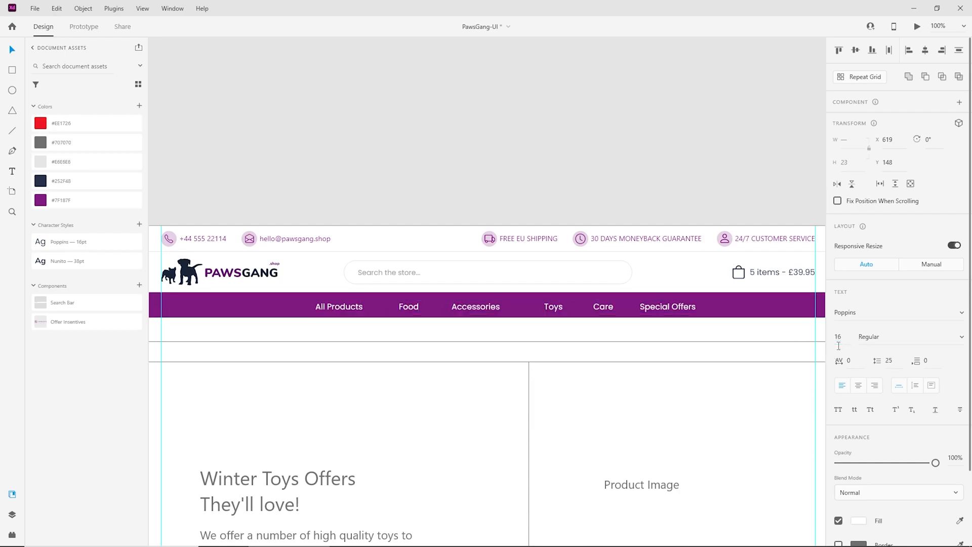
click(909, 341)
text(Medium)
key(Return)
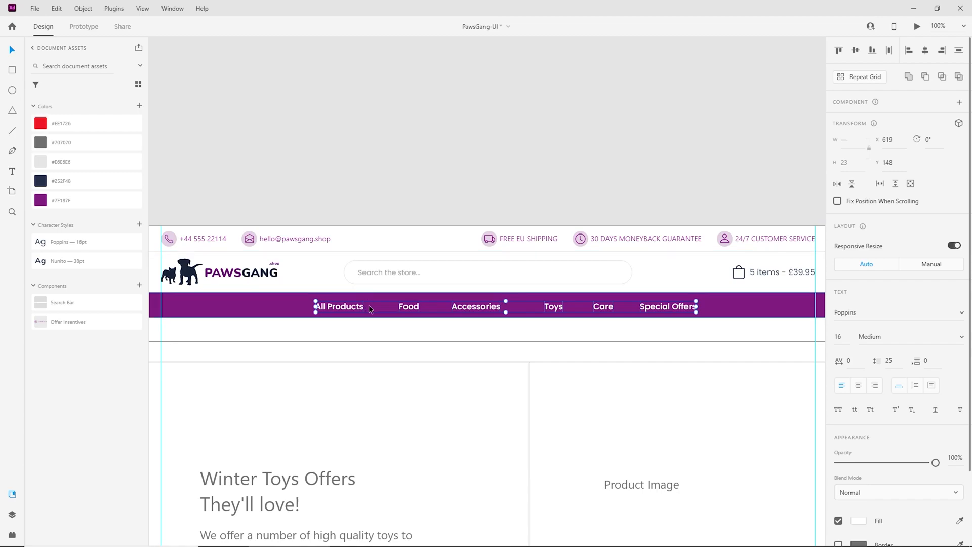
click(838, 411)
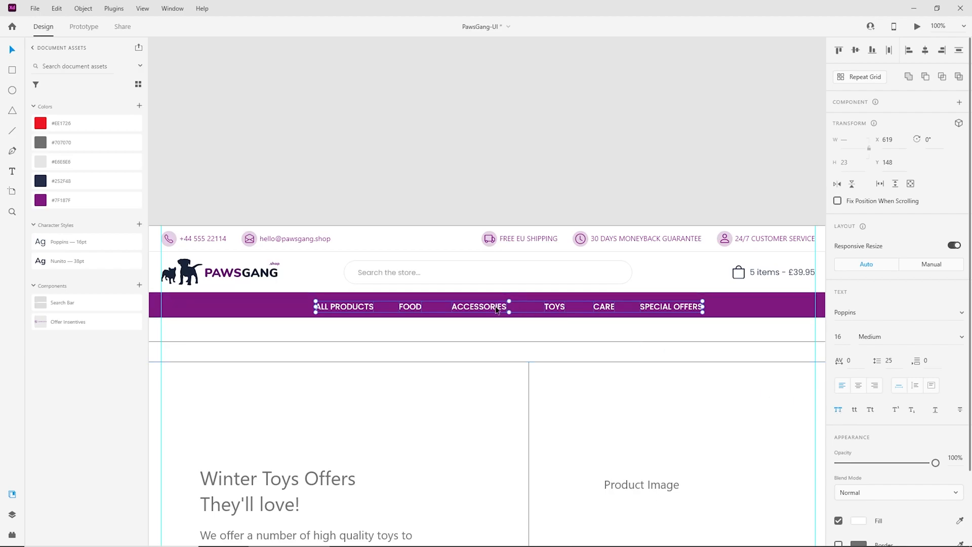
Move the navigation links up to Y 145 and distribute them evenly in the horizontal direction
drag(495, 309, 496, 308)
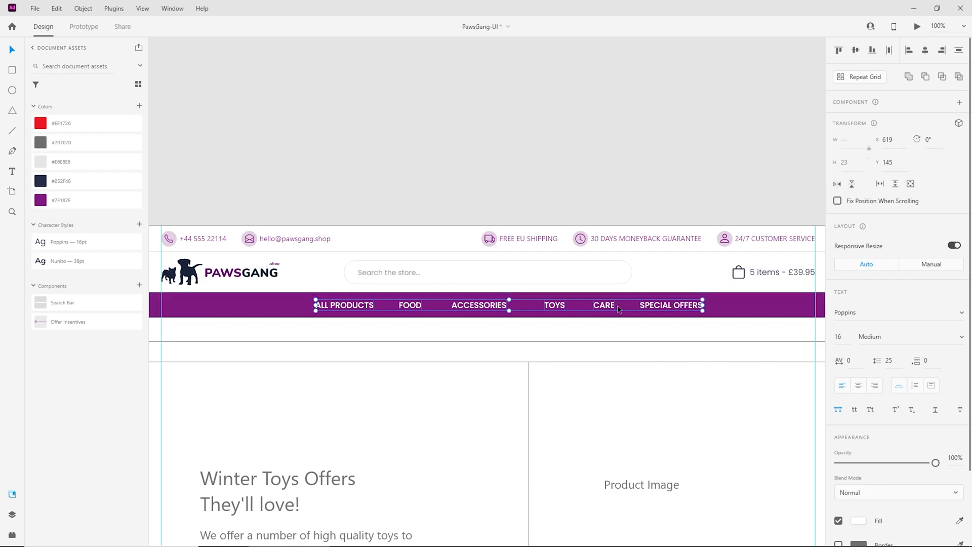
click(890, 52)
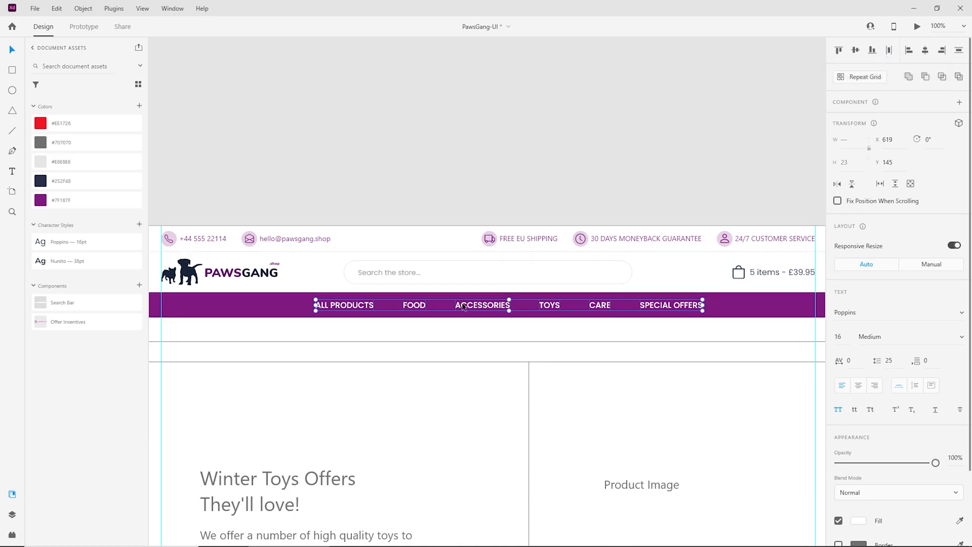
Group the six navigation links and make the group a horizontal stack with a spacing of 60
key(ctrl+g)
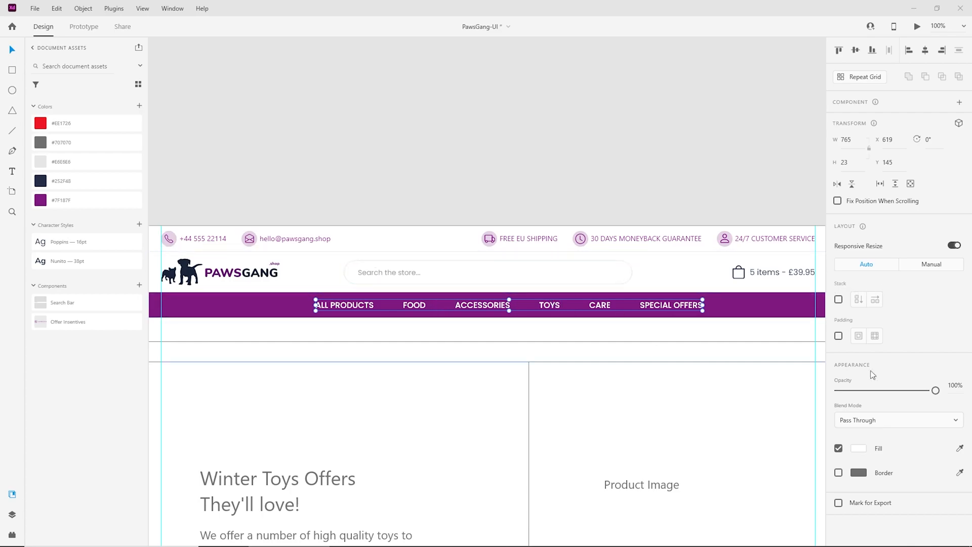
click(838, 300)
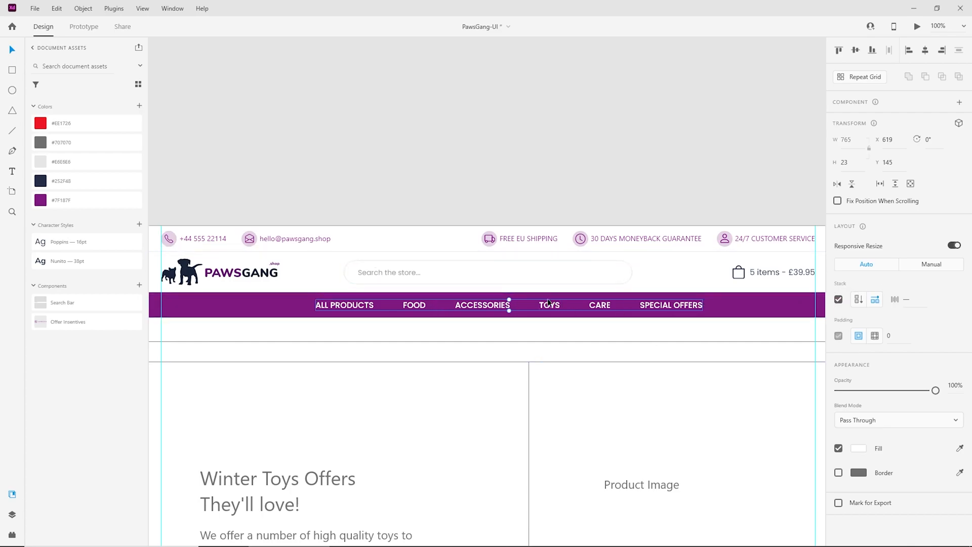
click(917, 300)
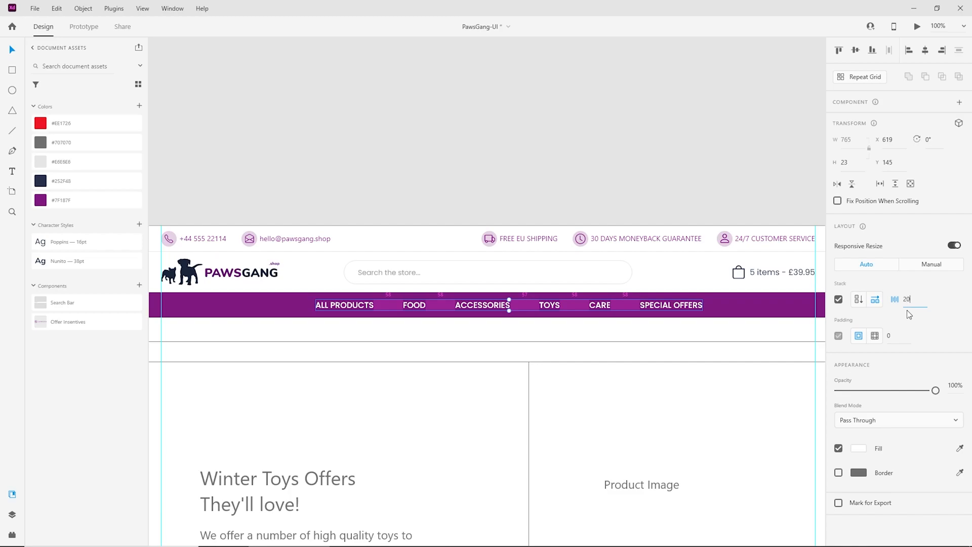
key(Return)
drag(894, 304, 917, 299)
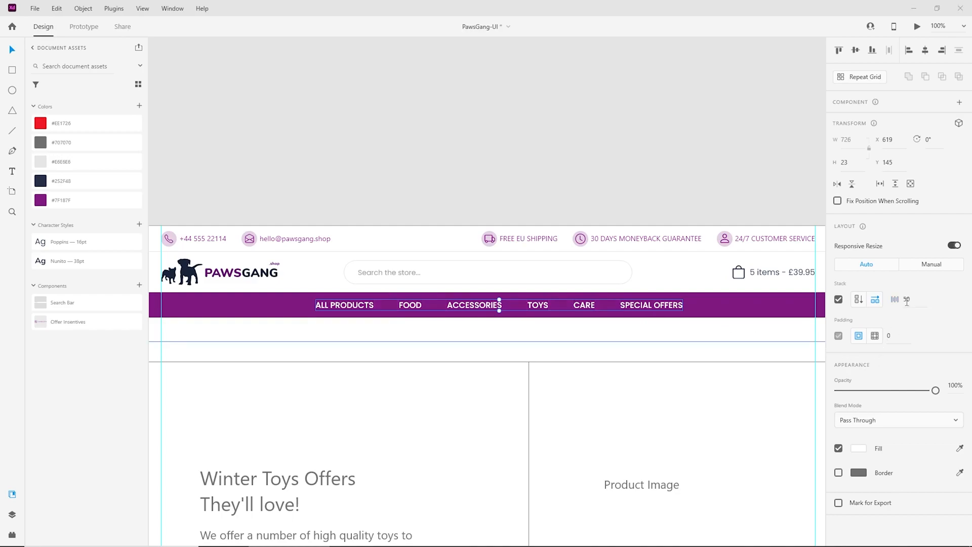
drag(907, 302, 920, 316)
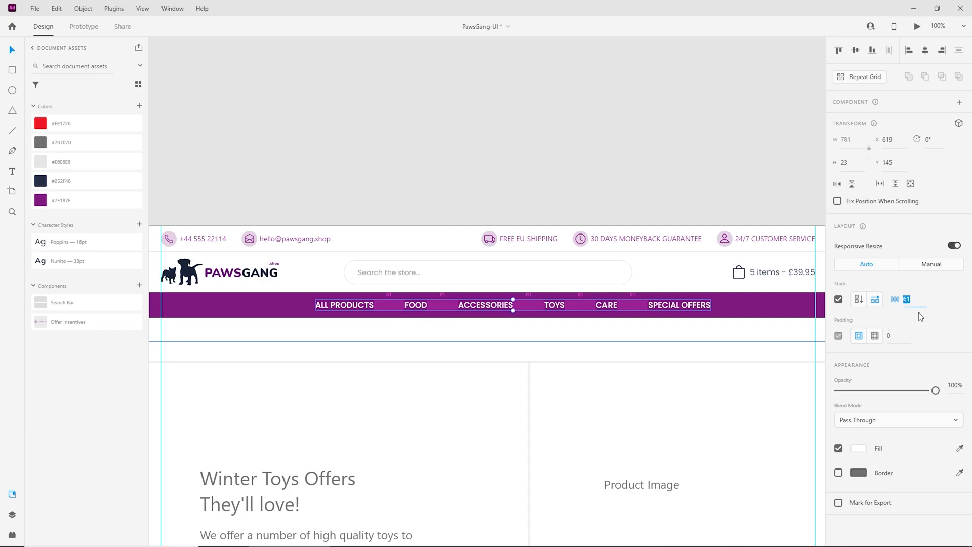
click(582, 191)
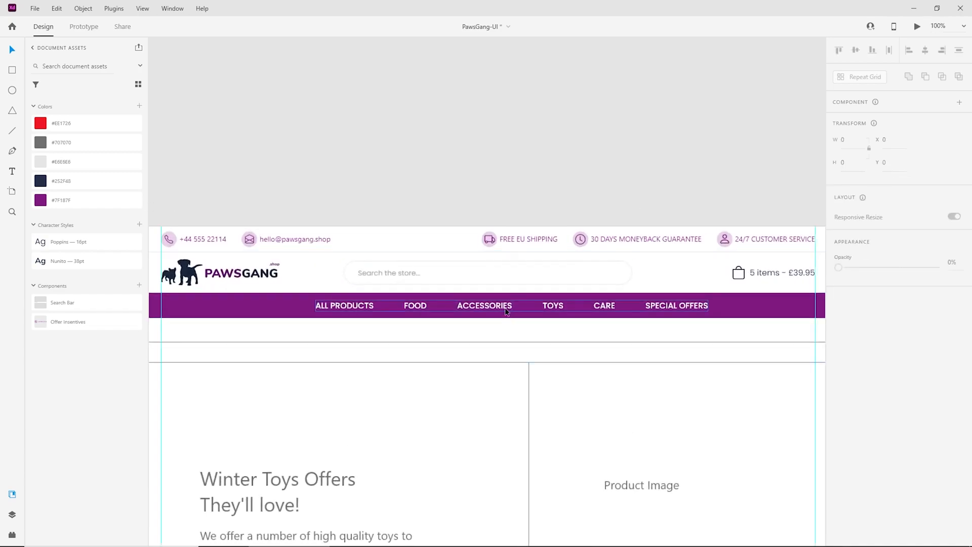
Centre the navigation link stack horizontally on the purple bar
click(495, 308)
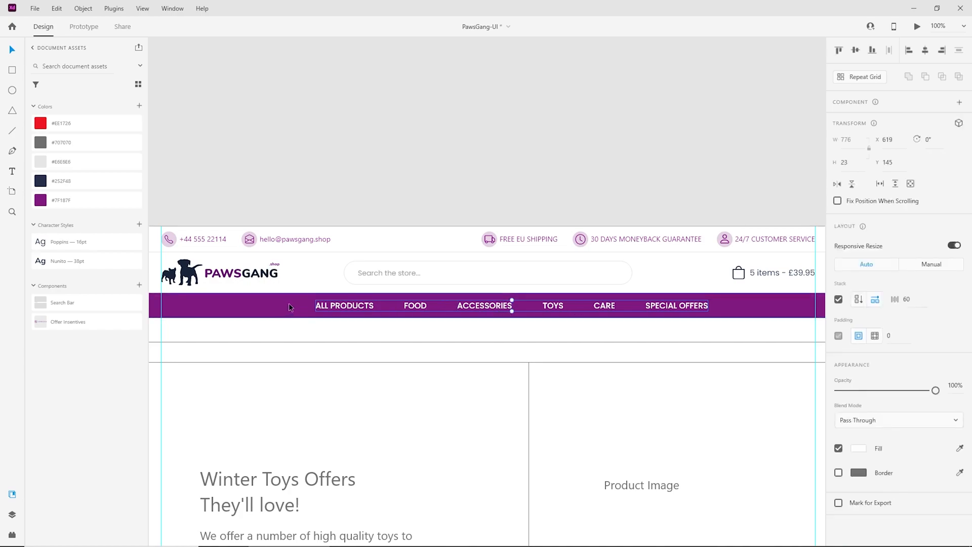
shift+click(246, 304)
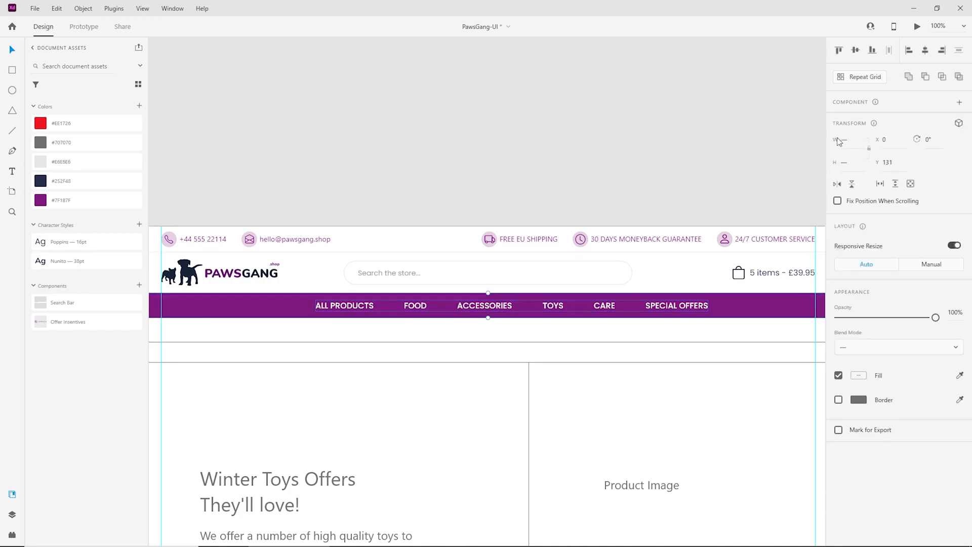
click(925, 49)
click(730, 167)
key(ctrl+minus)
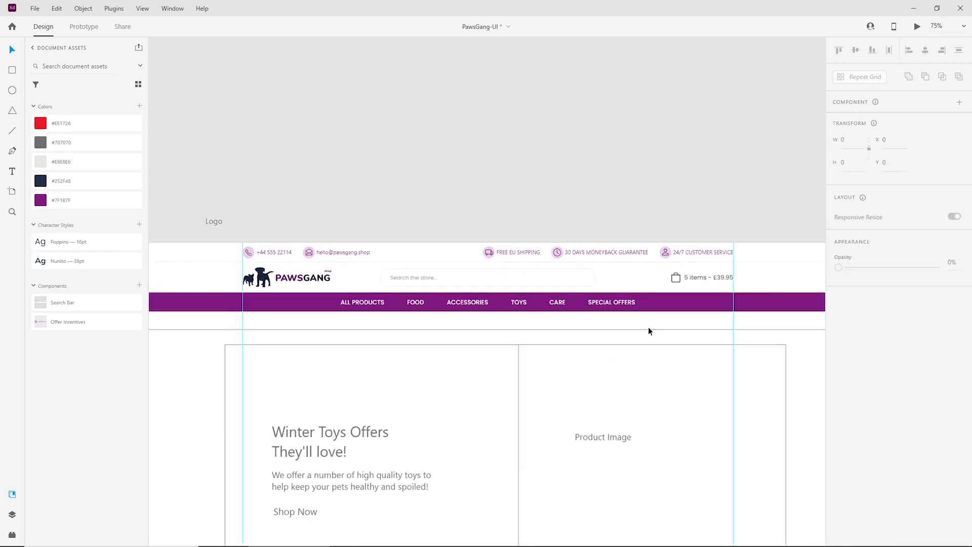
drag(654, 318, 318, 303)
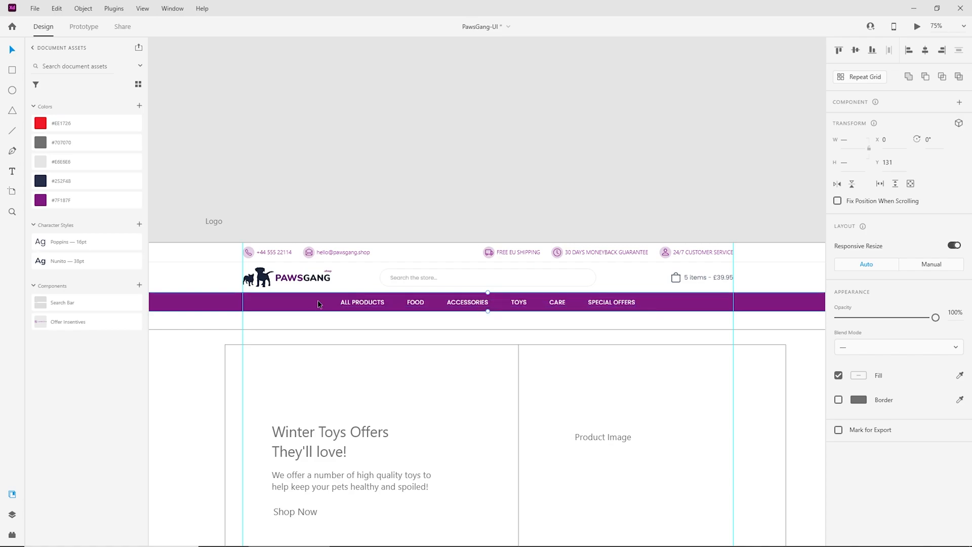
key(ctrl+g)
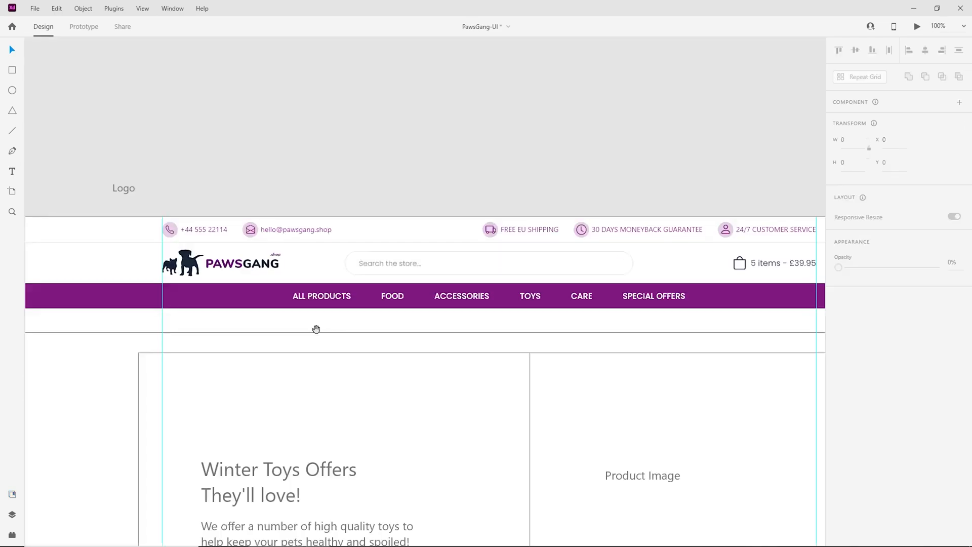
Nudge the ".shop" text inside the logo left so its end lines up with the end of "GANG"
drag(317, 328, 451, 350)
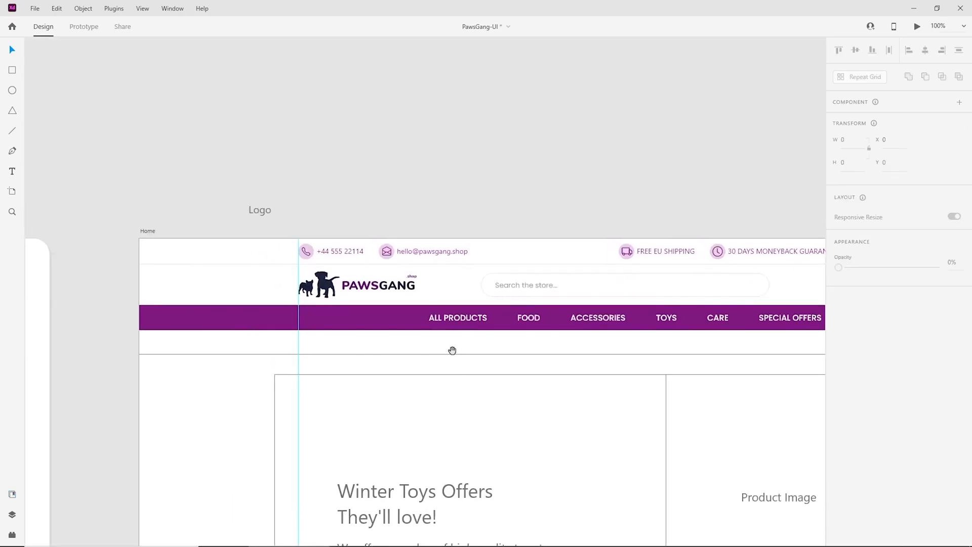
scroll(423, 291, up, 5)
click(389, 246)
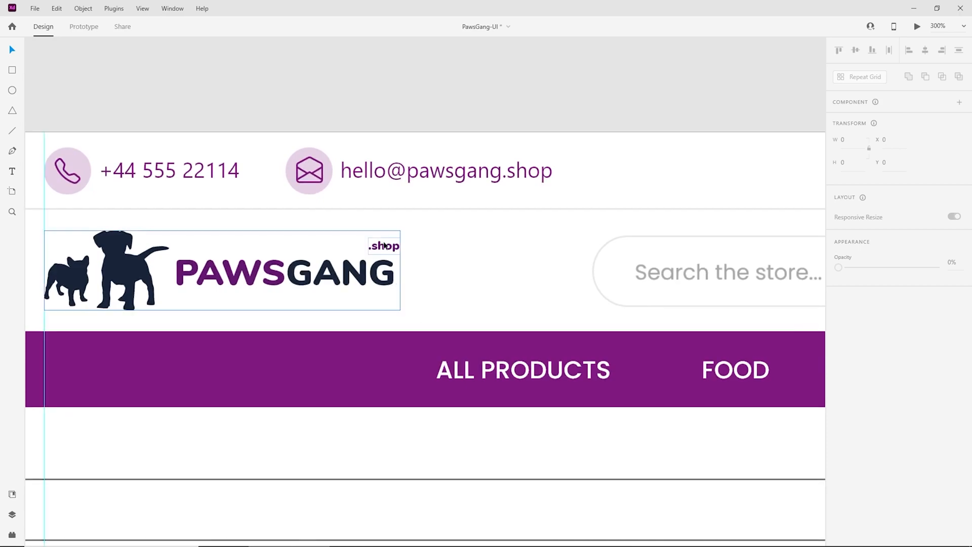
double_click(389, 246)
key(Left)
key(Left)
key(Left)
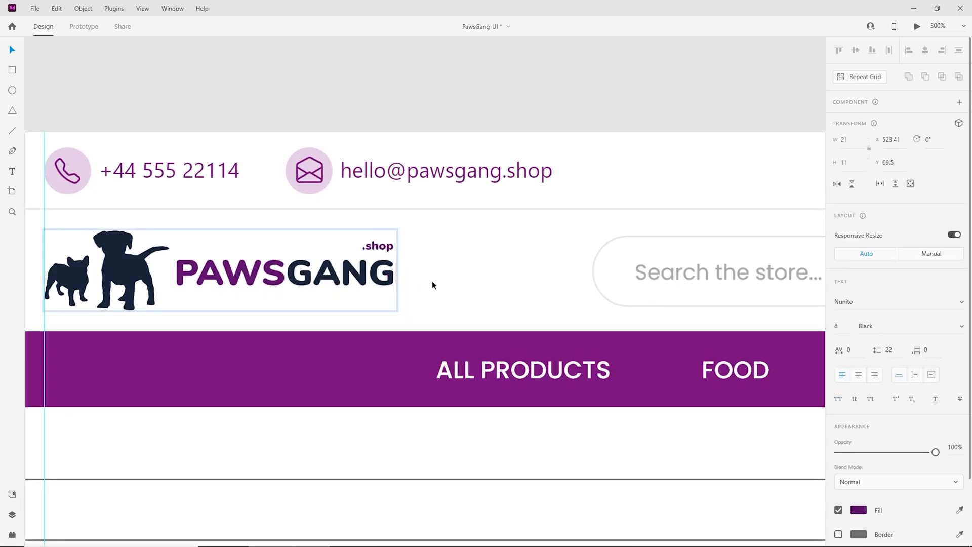
click(443, 282)
scroll(489, 370, down, 3)
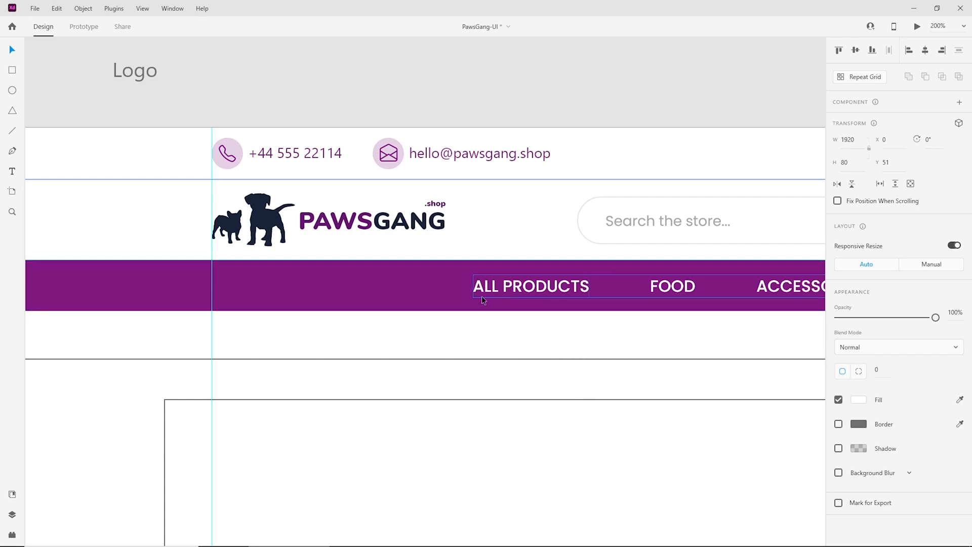
Copy the ALL PRODUCTS link out of the stack and place it on the empty left part of the purple bar at X 127
double_click(532, 287)
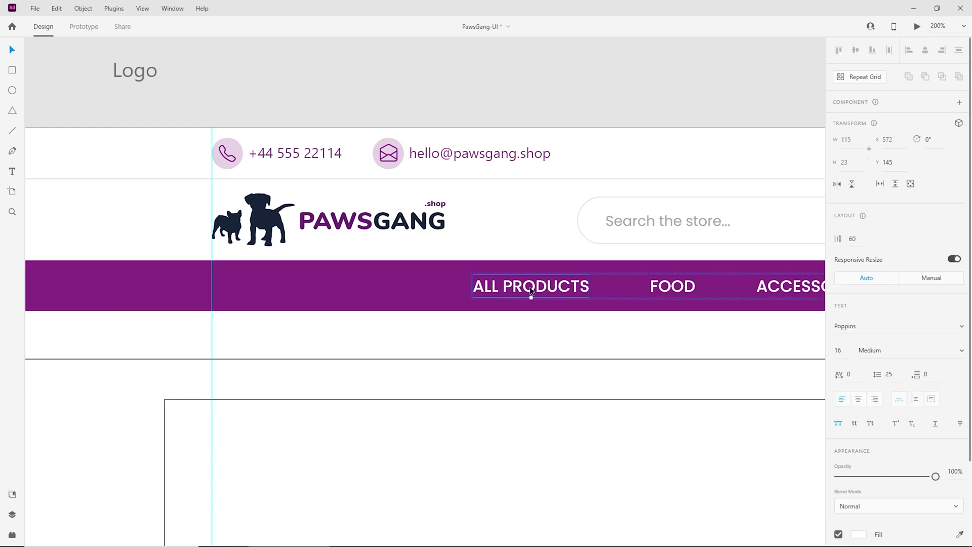
click(479, 335)
key(ctrl+v)
drag(531, 295, 419, 341)
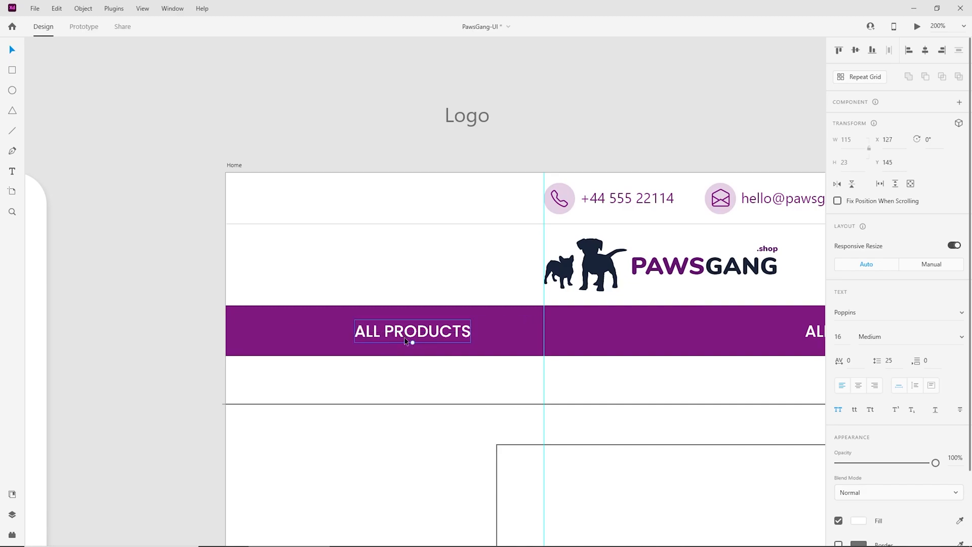
Check the contrast between the white ALL PRODUCTS copy and the purple bar with the Stark plugin
shift+click(318, 340)
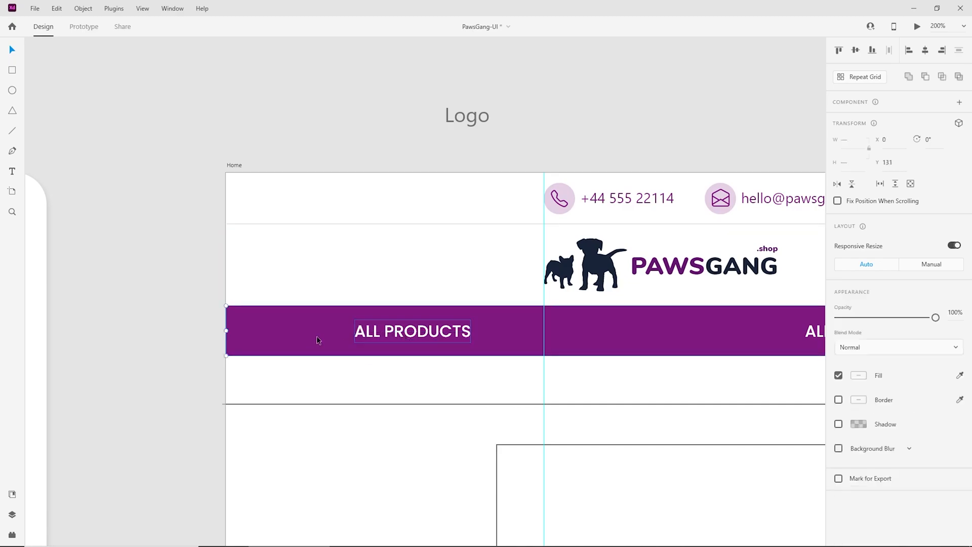
click(13, 535)
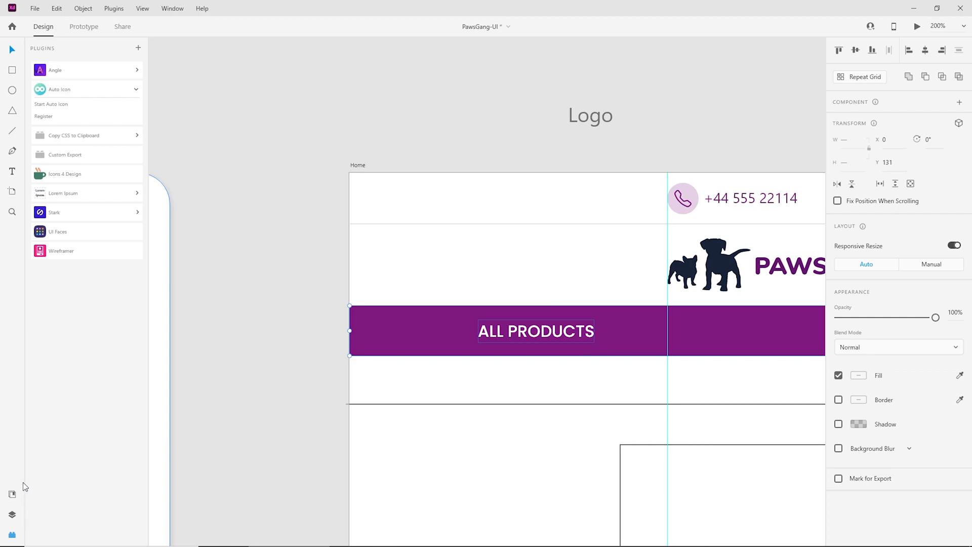
click(74, 216)
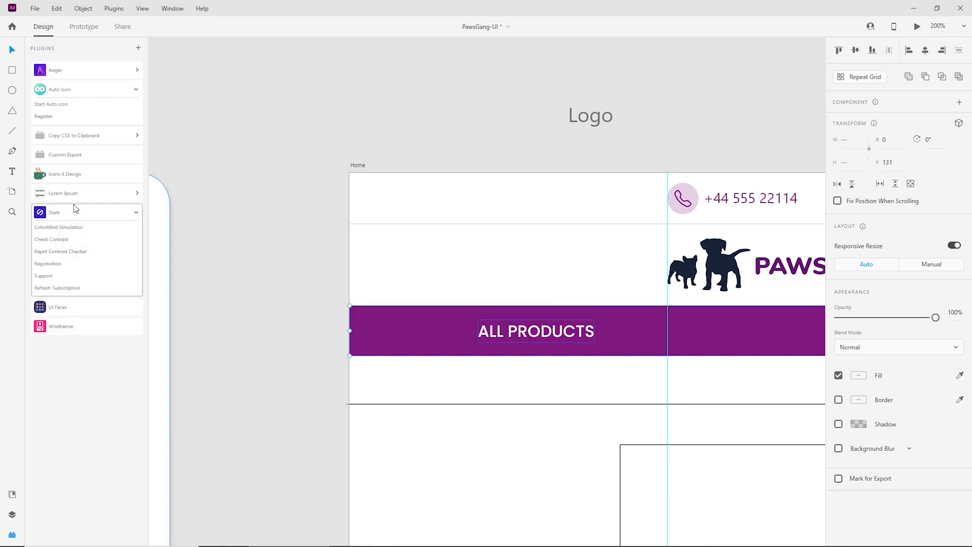
click(60, 240)
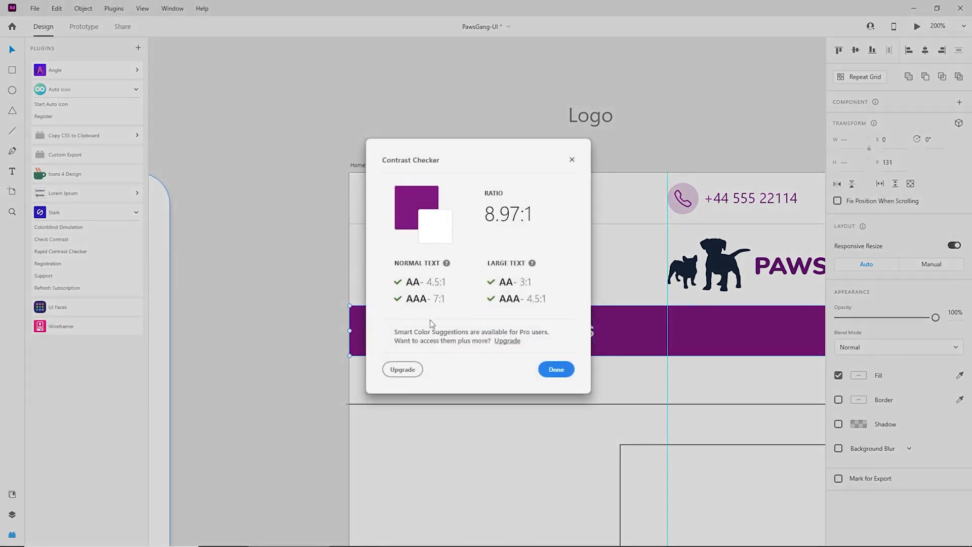
click(559, 368)
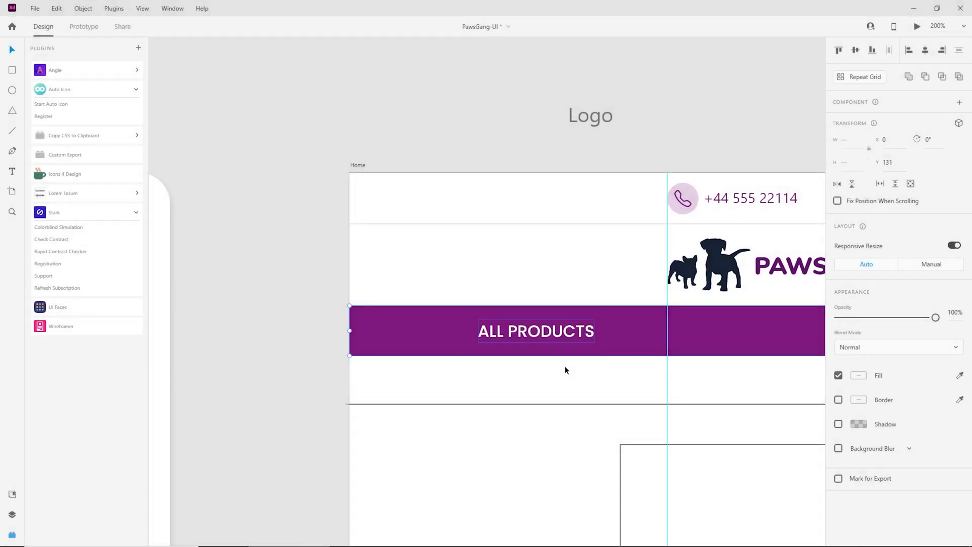
Sample the bar's purple for the ALL PRODUCTS copy and darken its fill to #430543
click(531, 334)
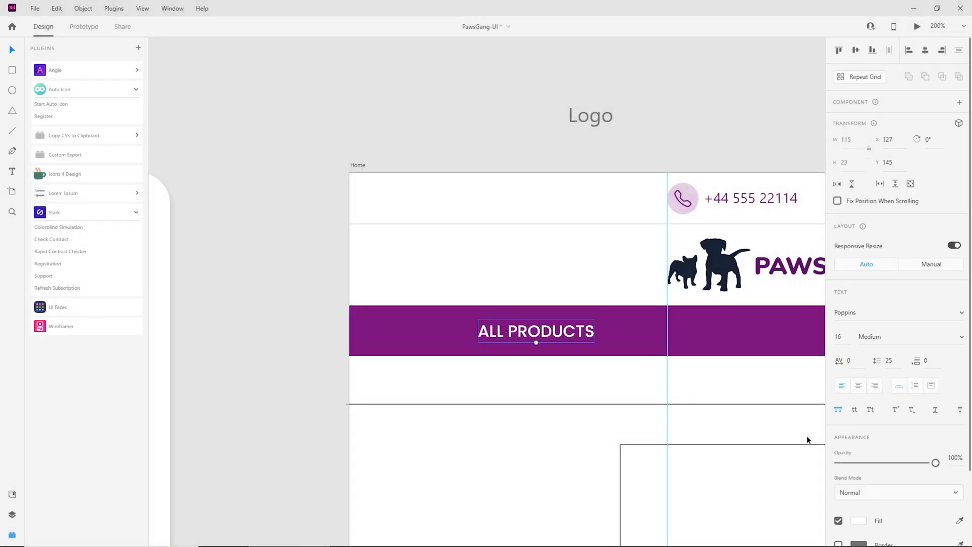
click(959, 520)
click(618, 341)
click(858, 520)
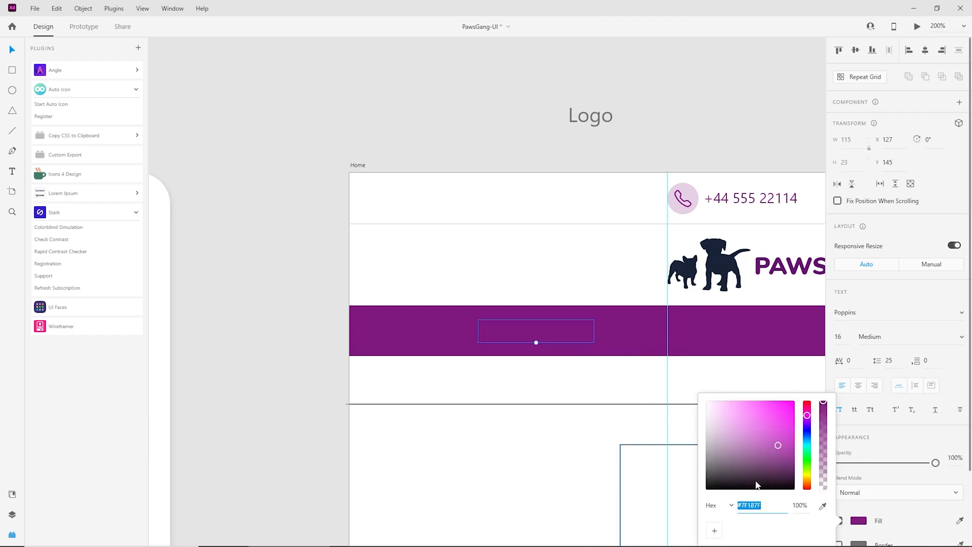
drag(780, 448, 789, 470)
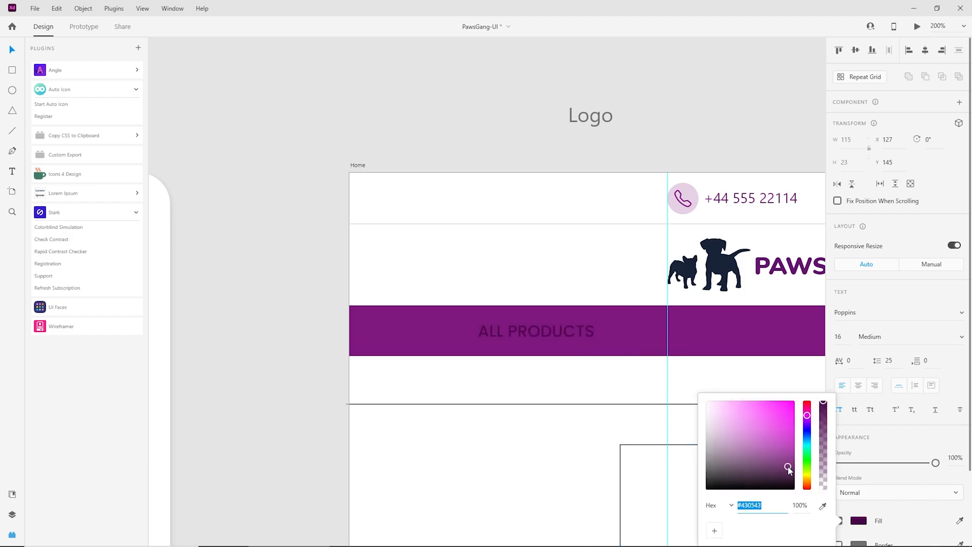
click(560, 385)
Run Stark's contrast check on the dark purple ALL PRODUCTS copy together with the purple bar
click(515, 327)
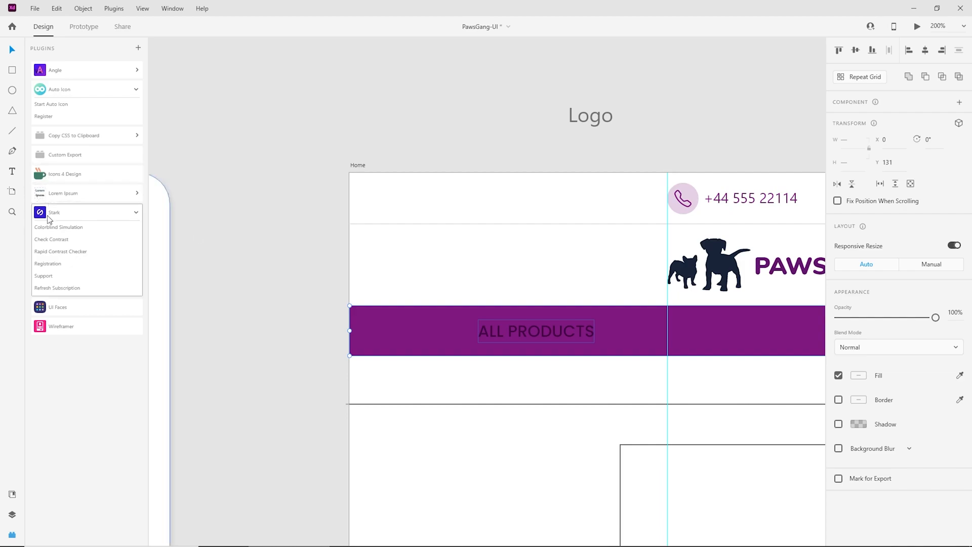
click(53, 240)
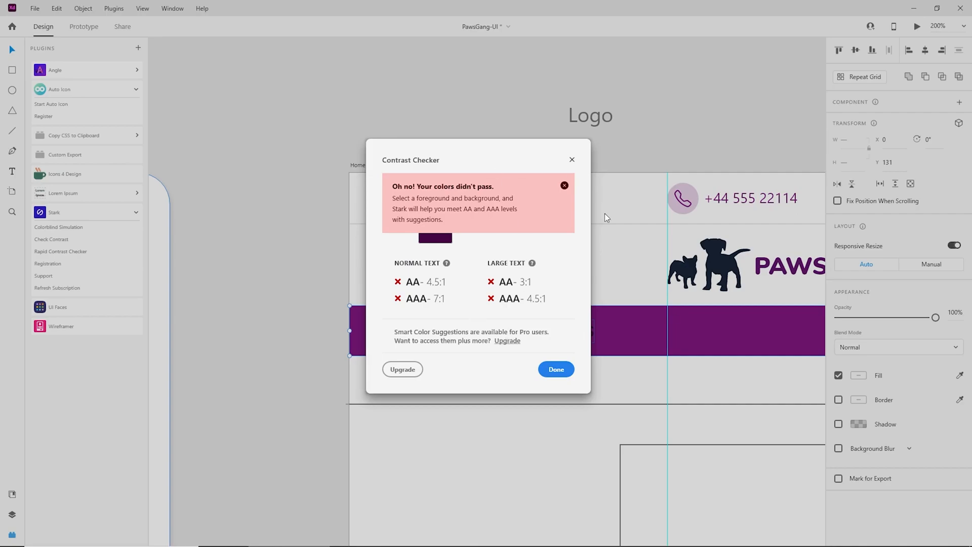
Close the contrast checker and delete the dark test text from the purple navigation bar
click(559, 369)
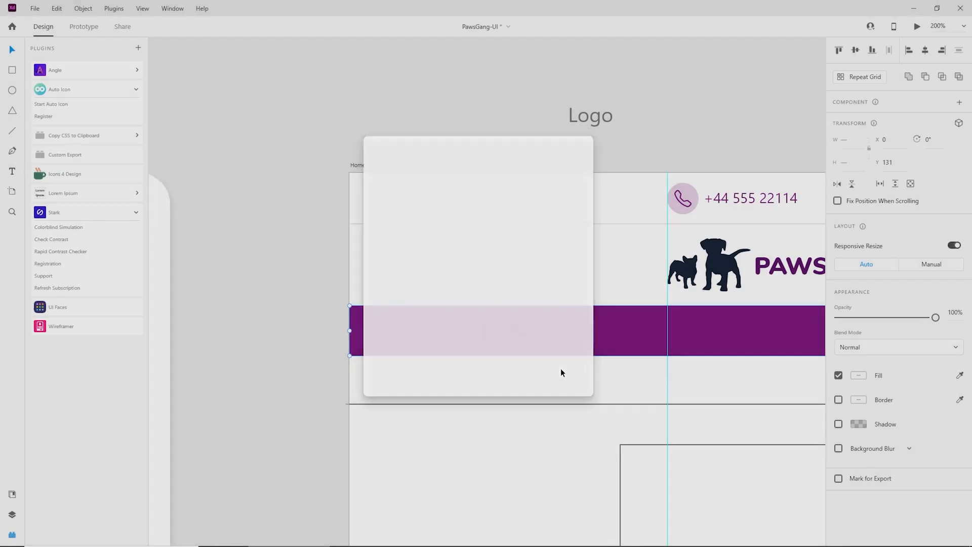
click(136, 212)
click(509, 387)
click(528, 332)
key(Delete)
key(ctrl+minus)
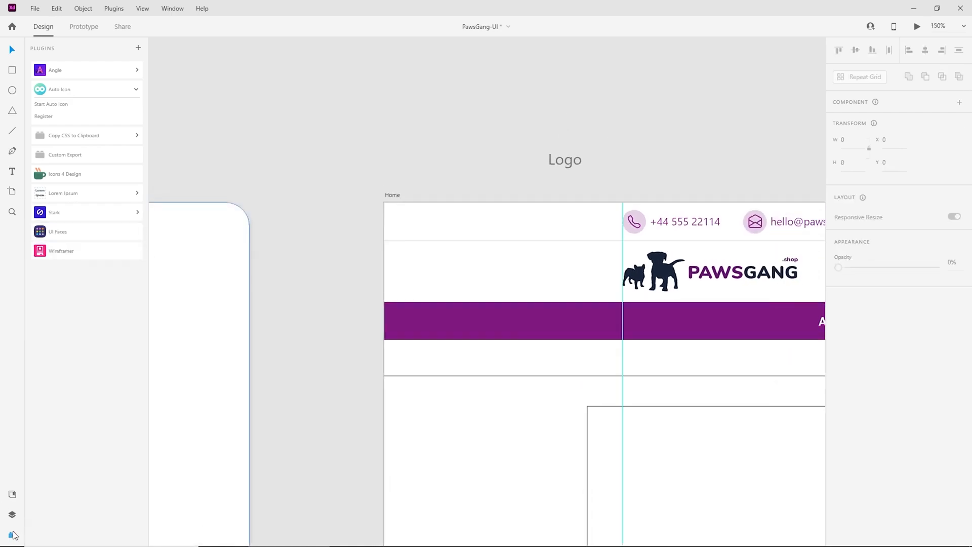
Hide the plugin list and group the white navigation links together with the purple bar behind them
click(12, 535)
drag(678, 379, 328, 359)
key(ctrl+minus)
drag(456, 366, 358, 321)
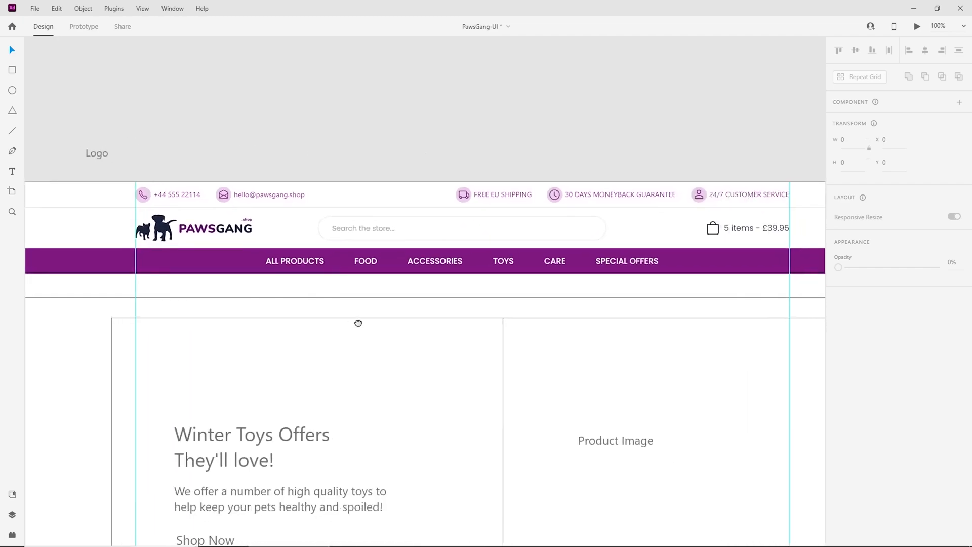
drag(647, 283, 260, 257)
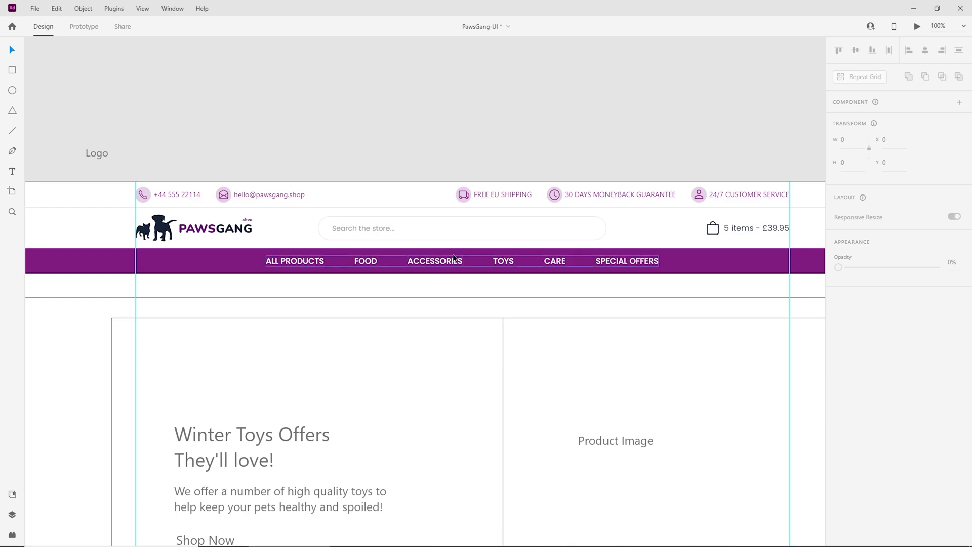
key(ctrl+g)
drag(453, 281, 458, 280)
key(ctrl+z)
shift+click(728, 264)
key(ctrl+g)
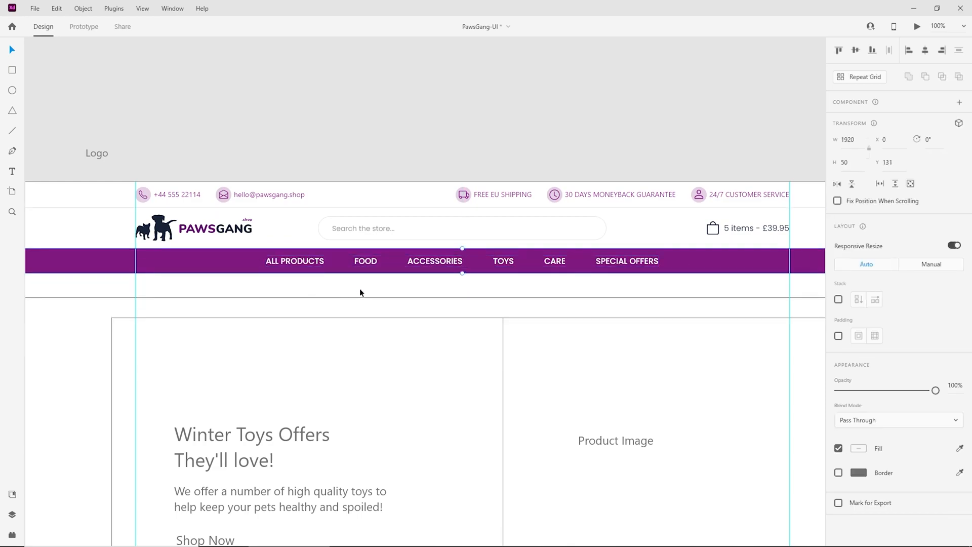
click(360, 287)
Delete the grey horizontal line between the navigation bar and the hero box
key(ctrl+minus)
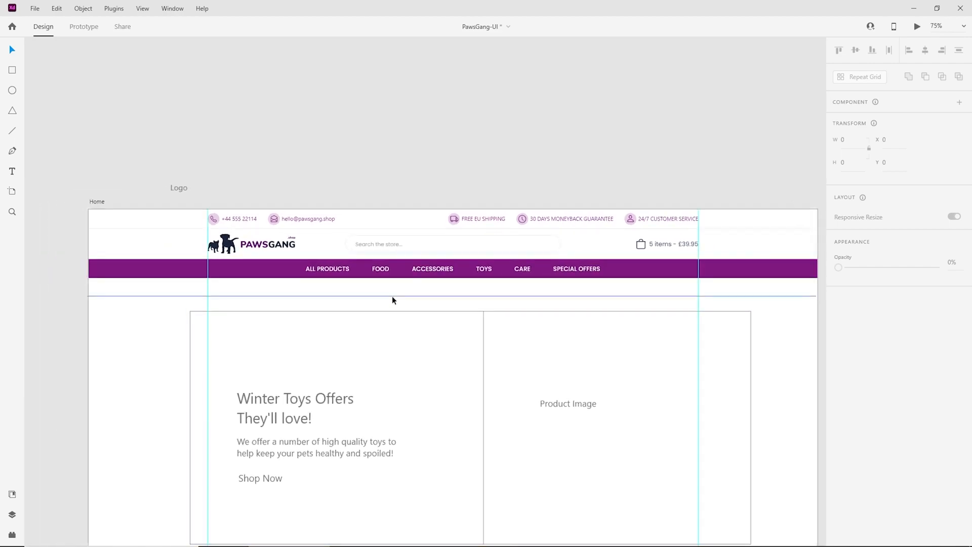
click(392, 294)
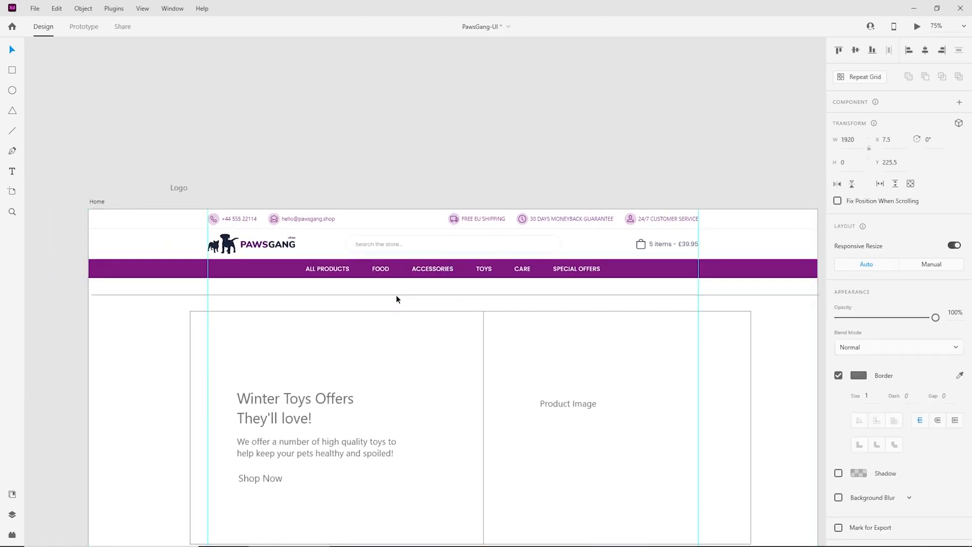
key(Delete)
Delete the vertical divider and the "Product Image" placeholder text from the hero box
scroll(388, 298, down, 5)
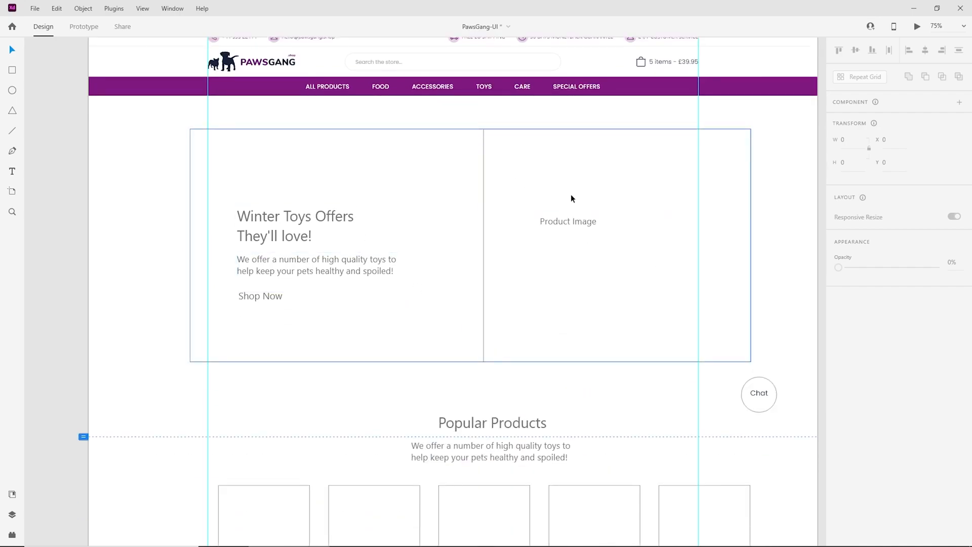
scroll(571, 198, up, 2)
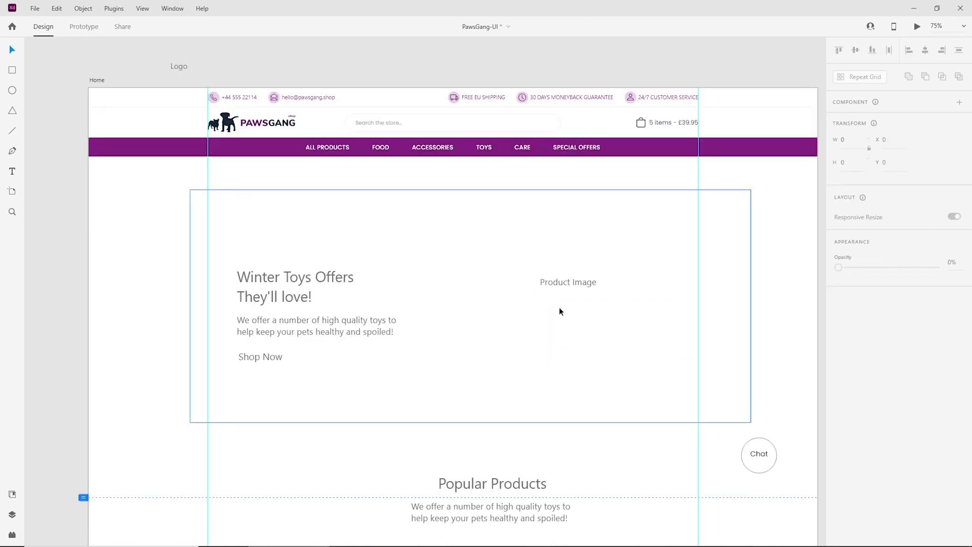
drag(560, 282, 683, 294)
key(Delete)
Move the hero box so that its left edge sits on the left layout guide beneath the navigation bar
drag(299, 193, 432, 324)
key(ctrl+plus)
key(ctrl+plus)
click(66, 181)
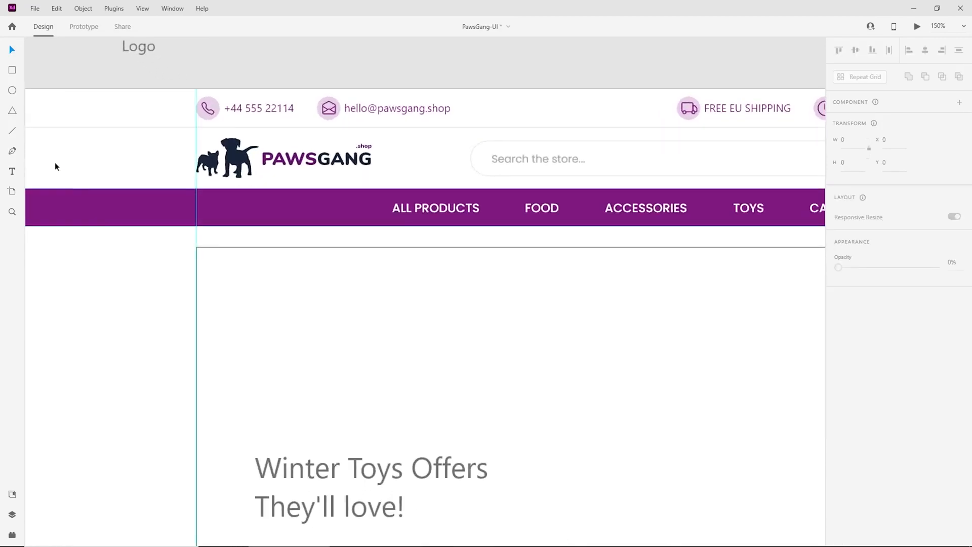
Shift the hero box down to Y 218, using a temporary spacer for the gap under the navigation bar, and delete the spacer
drag(251, 226, 291, 247)
click(10, 51)
click(74, 283)
click(326, 351)
key(shift+Down)
click(260, 238)
key(Delete)
key(ctrl+minus)
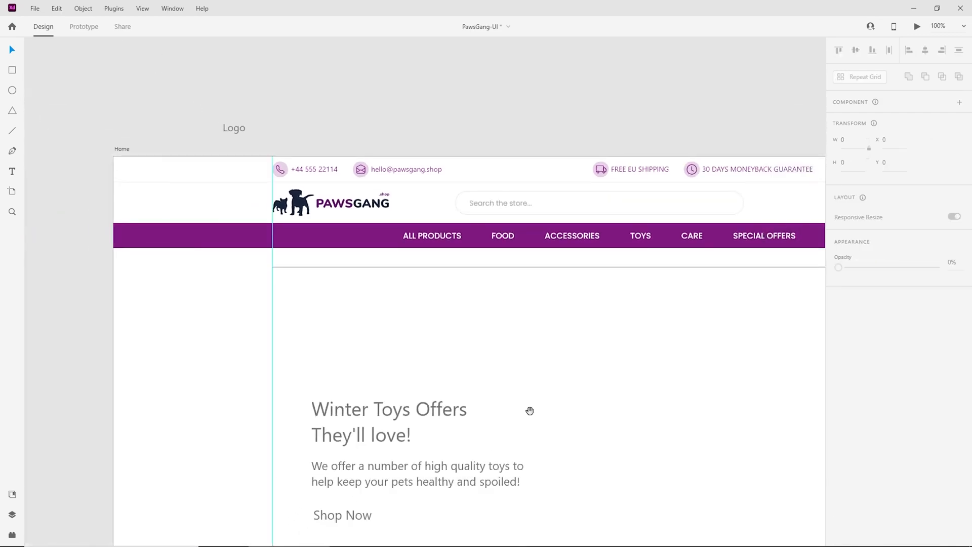
Narrow the hero box to a width of 1292 so its right edge meets the right layout guide
click(509, 206)
key(ctrl+minus)
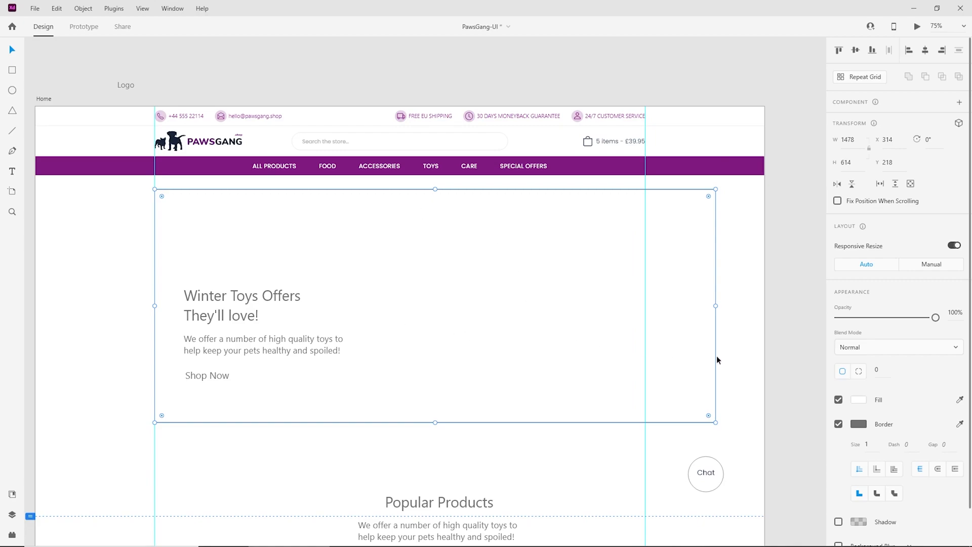
drag(716, 306, 645, 305)
click(673, 296)
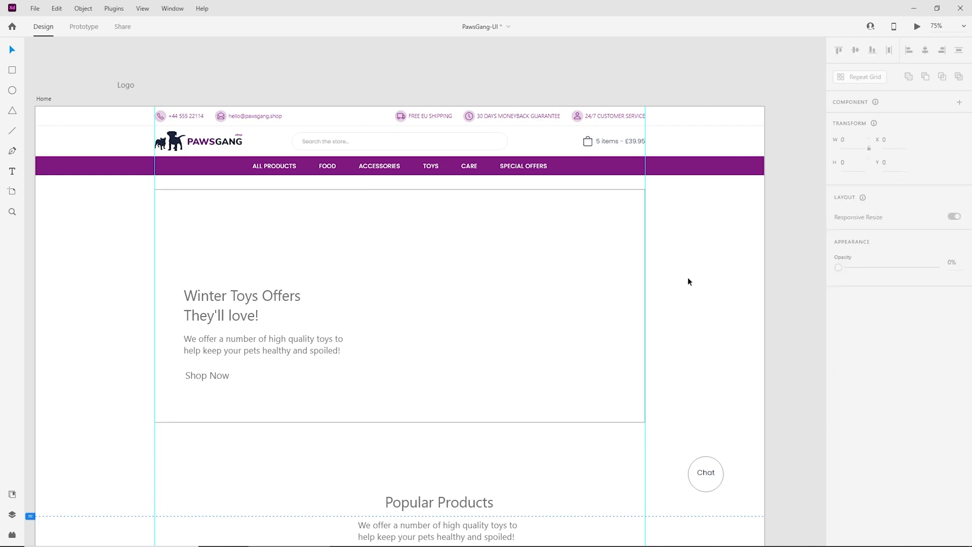
Fill the hero box with the saved purple document color #7F187F
click(603, 206)
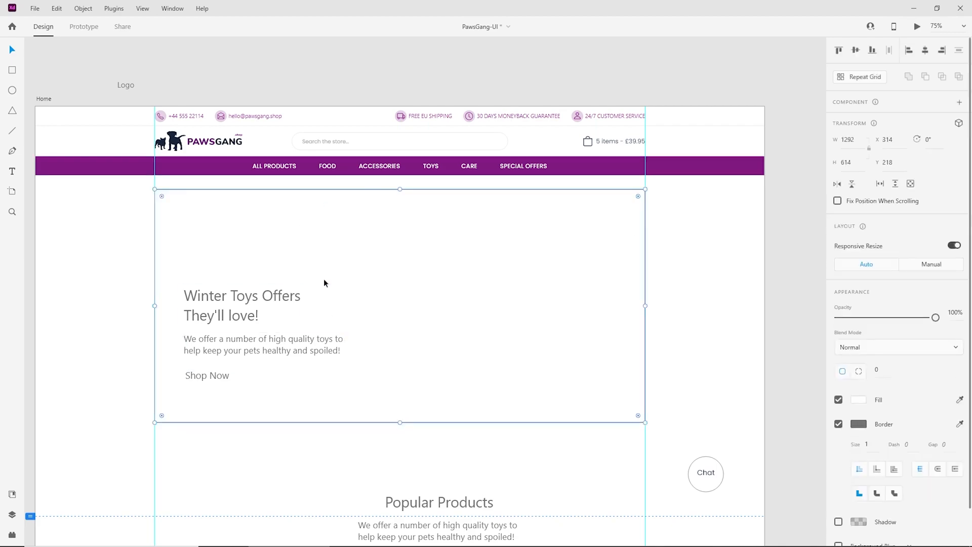
click(12, 494)
click(74, 204)
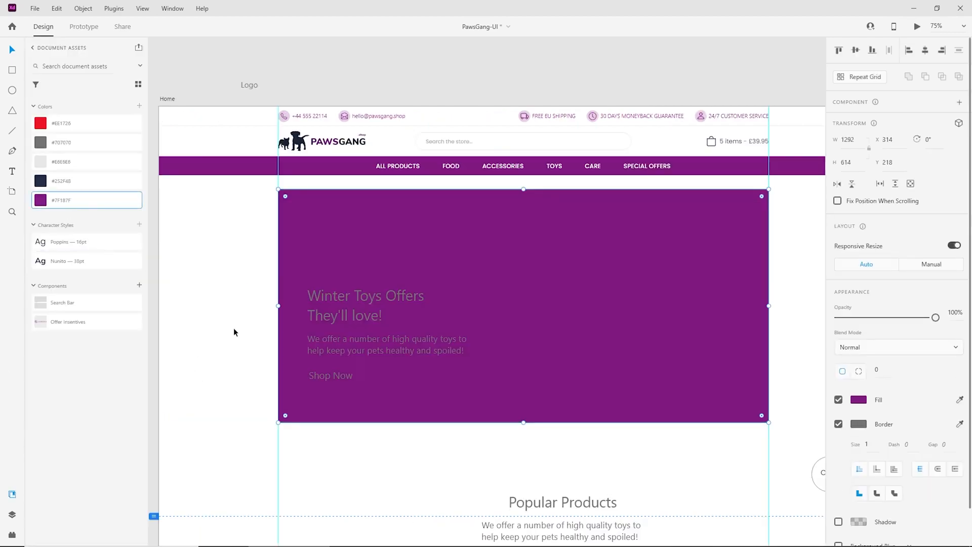
Move the "Winter Toys Offers They'll love!" headline higher in the hero box and set its font to Nunito ExtraBold
drag(363, 304, 365, 278)
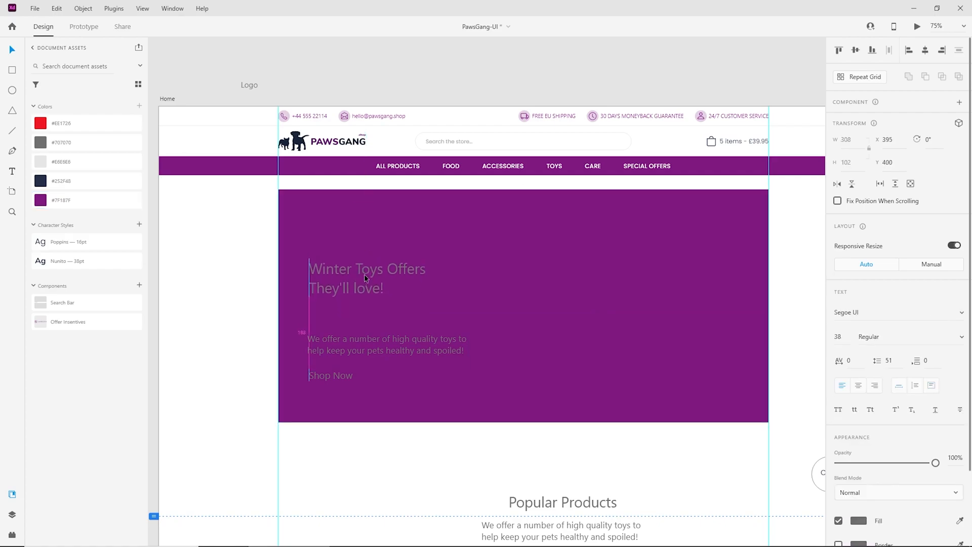
click(908, 309)
text(Nu)
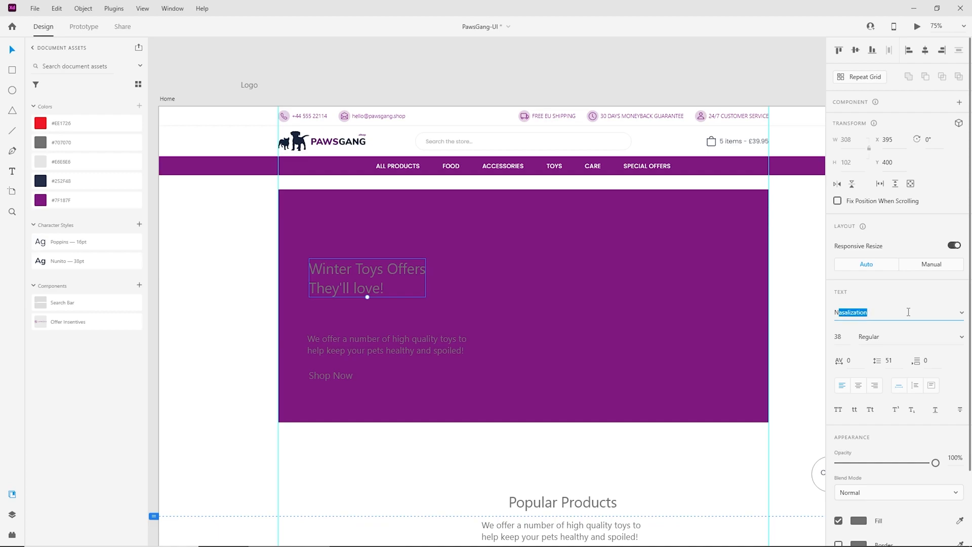
key(Return)
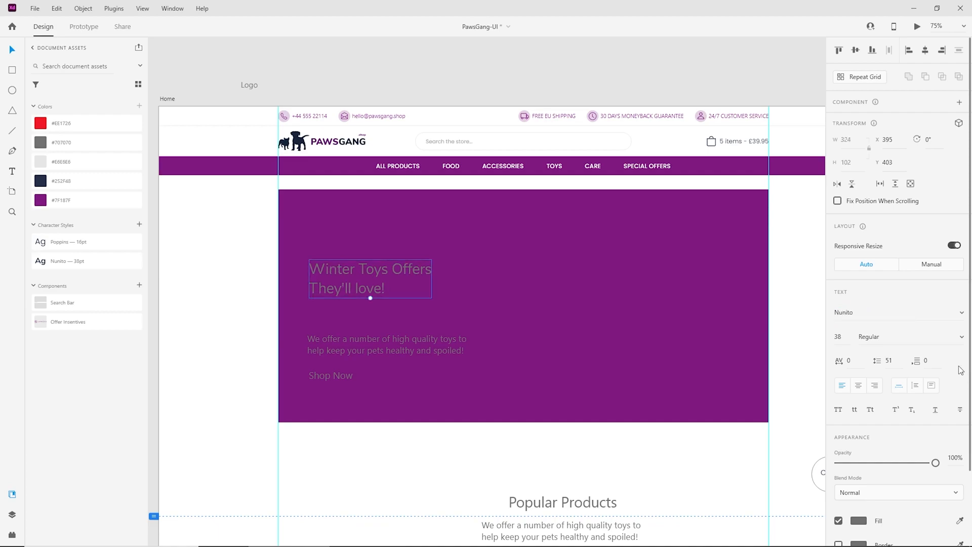
click(964, 340)
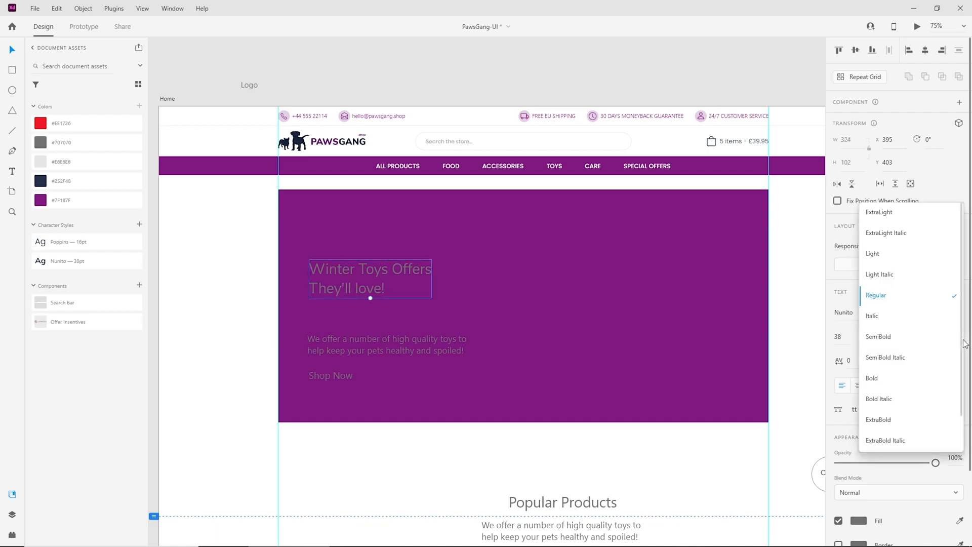
click(929, 422)
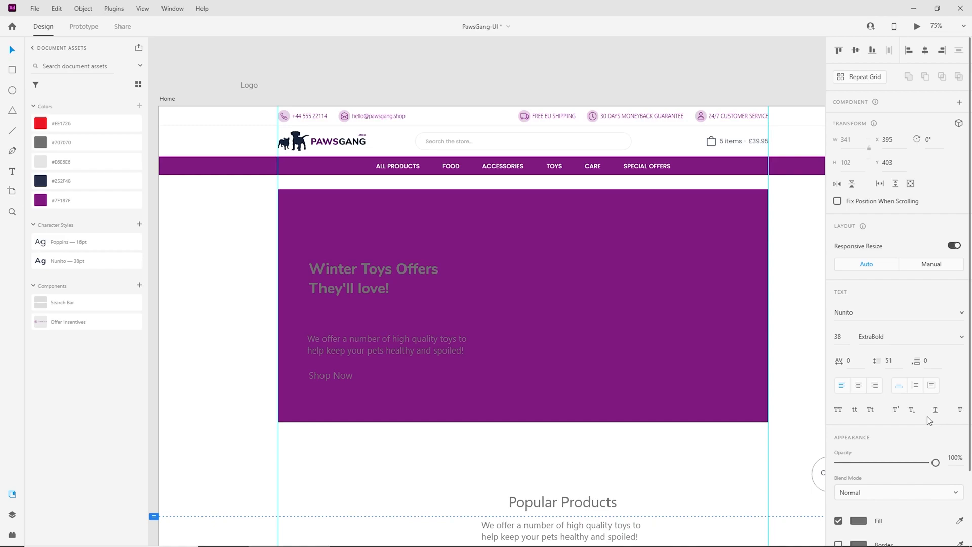
Color the hero headline white (#FFFFFF) and set its font size to 48
click(862, 520)
drag(741, 454, 592, 297)
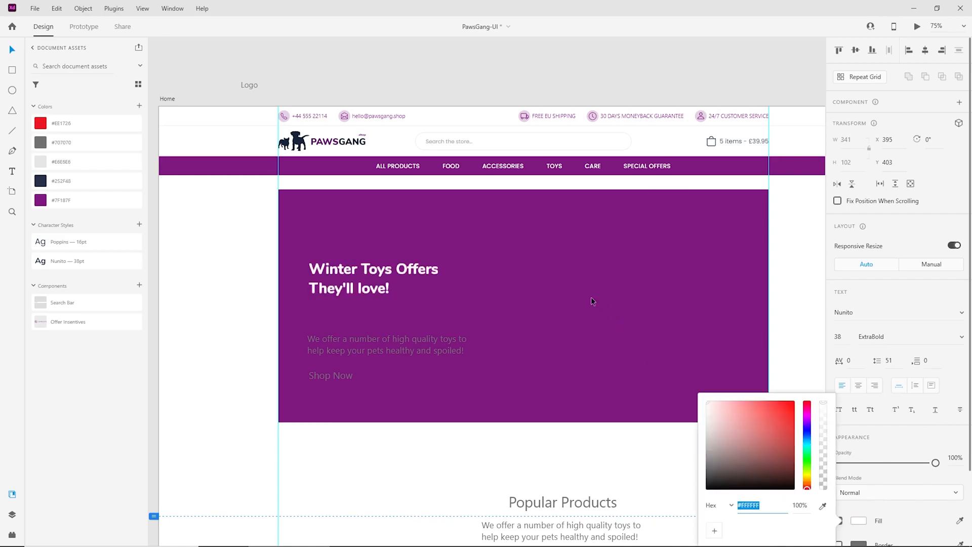
click(372, 272)
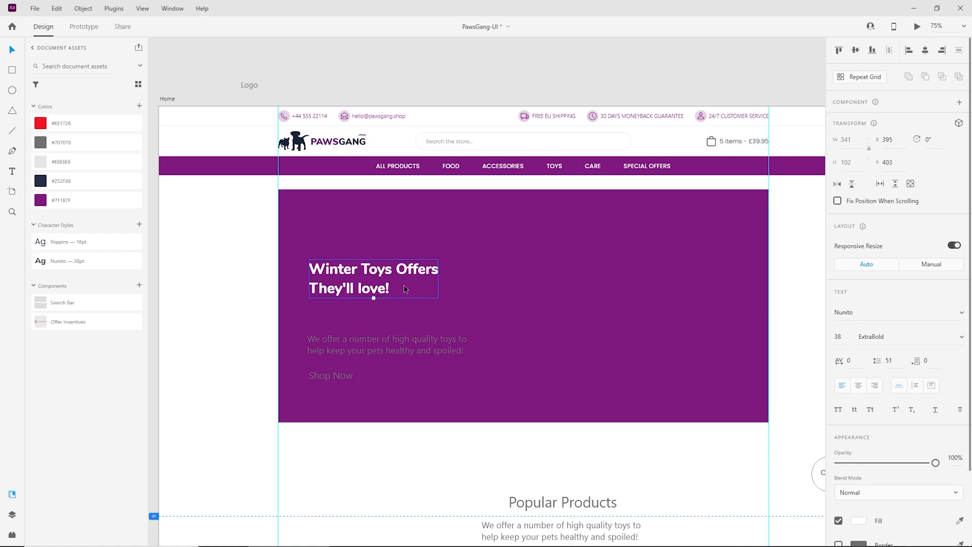
click(838, 336)
text(48)
key(Return)
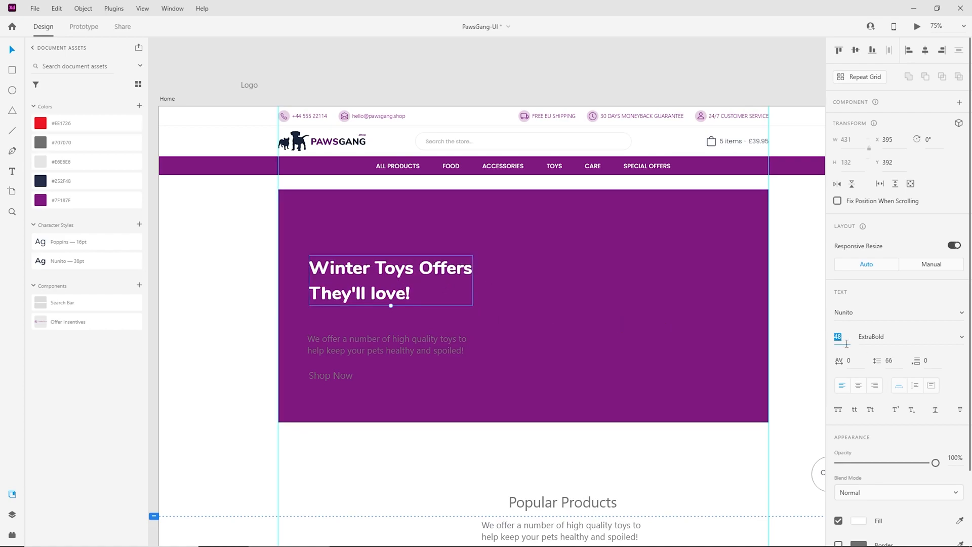
click(514, 439)
Place the description paragraph directly beneath the hero headline and style it with the saved Poppins 16pt style in white
key(ctrl+plus)
drag(518, 418, 572, 416)
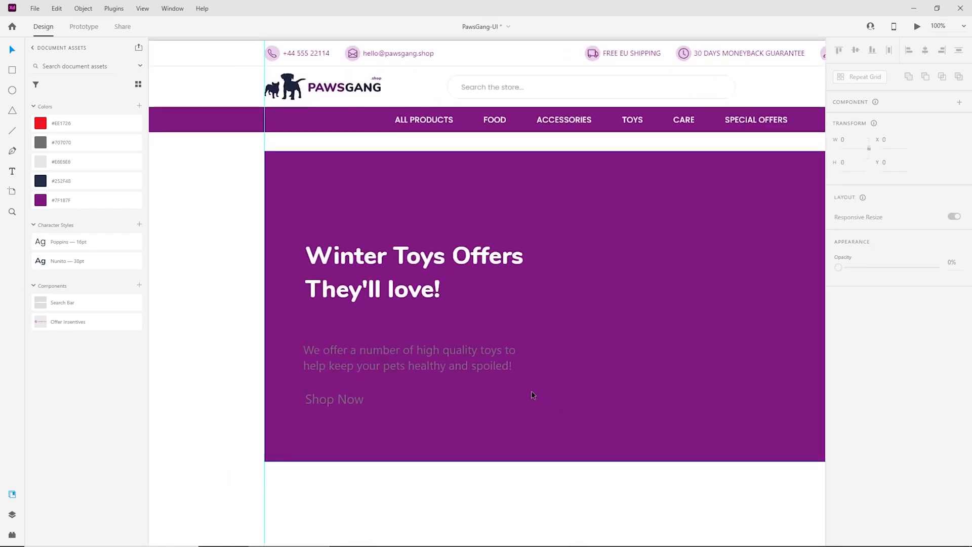
drag(458, 348, 462, 324)
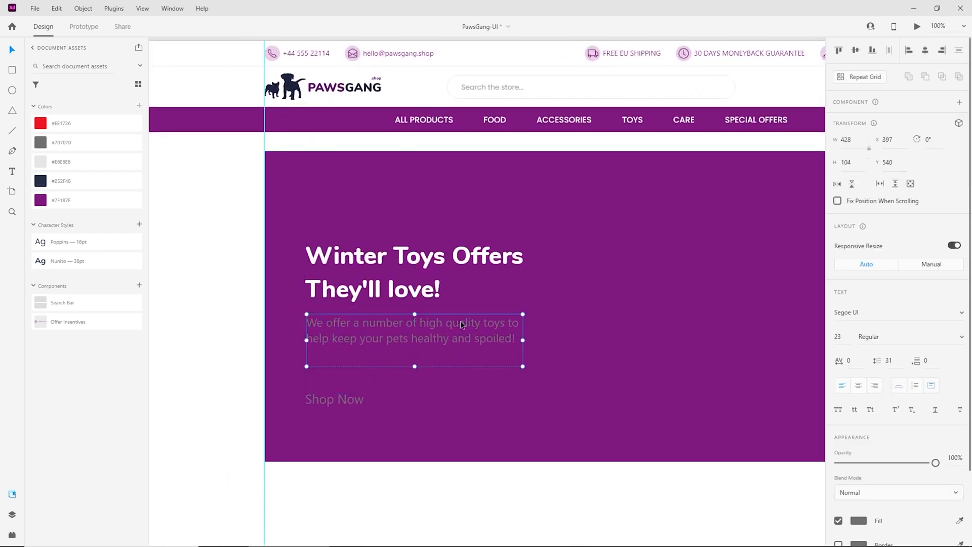
click(89, 248)
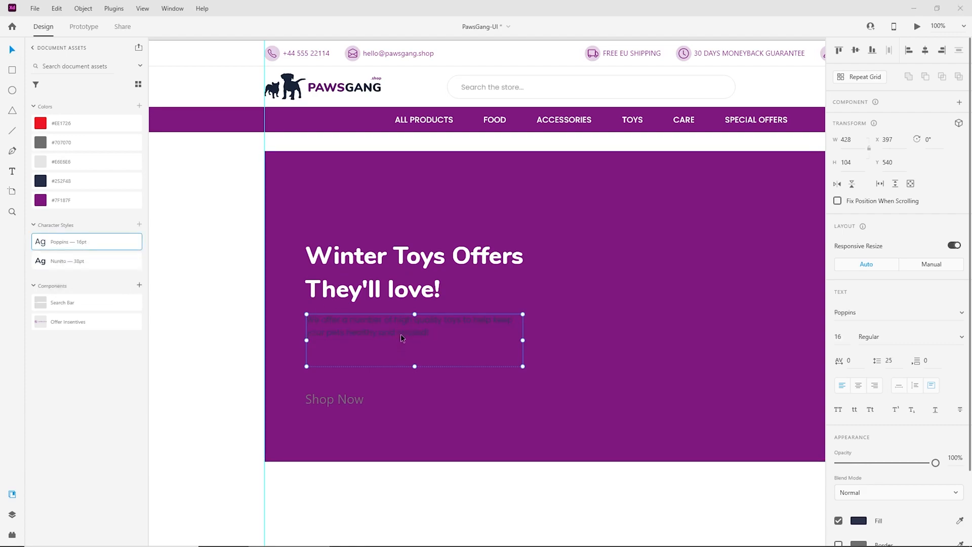
click(866, 521)
click(716, 426)
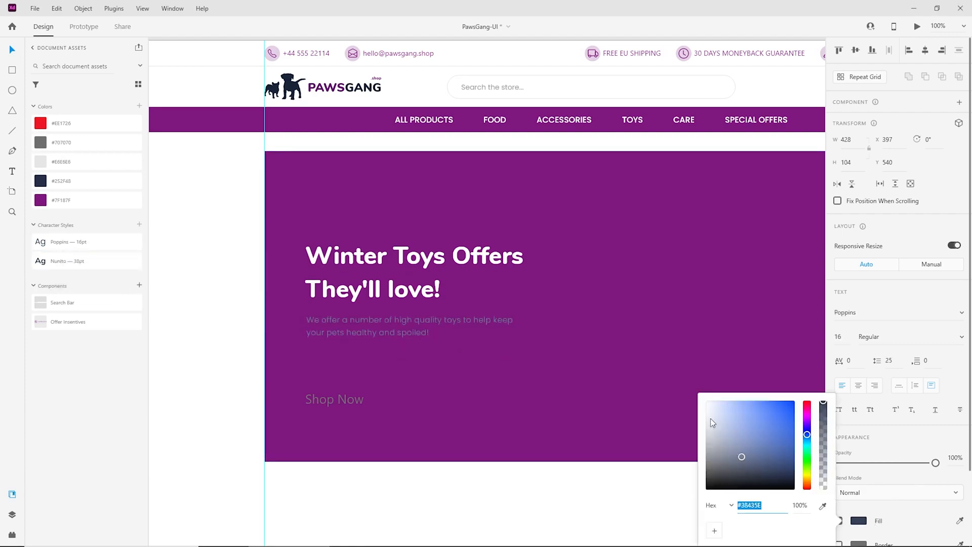
click(187, 345)
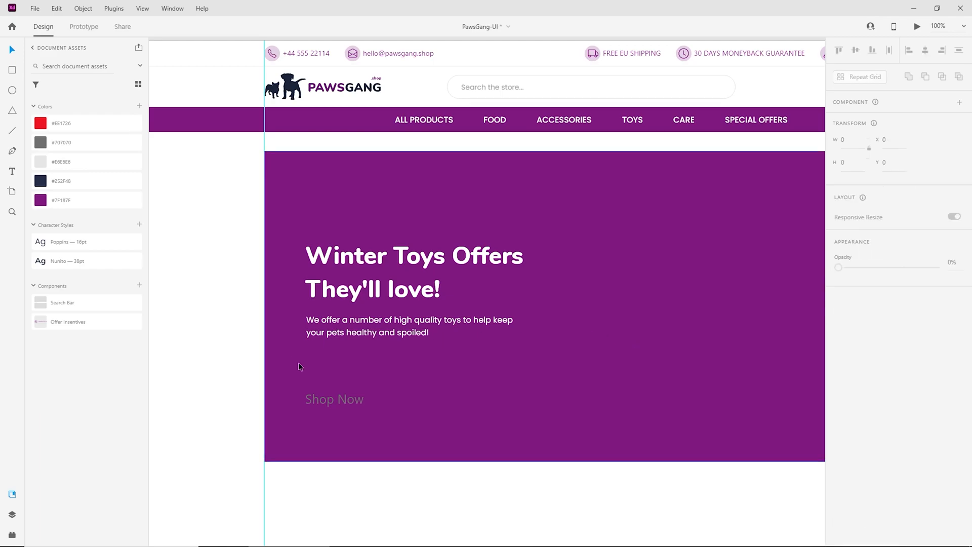
Move the "Shop Now" text aside and draw a 176 by 36 button rectangle below the hero description
mouse_move(352, 401)
mouse_down()
mouse_move(363, 382)
mouse_move(366, 409)
mouse_up()
click(12, 71)
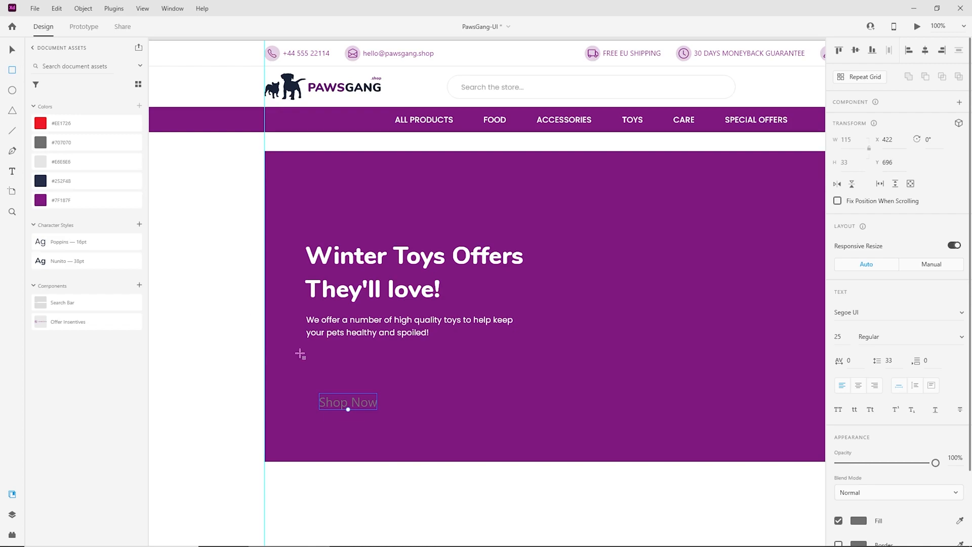
drag(306, 353, 406, 379)
click(856, 141)
text(176)
key(Tab)
text(36)
key(Return)
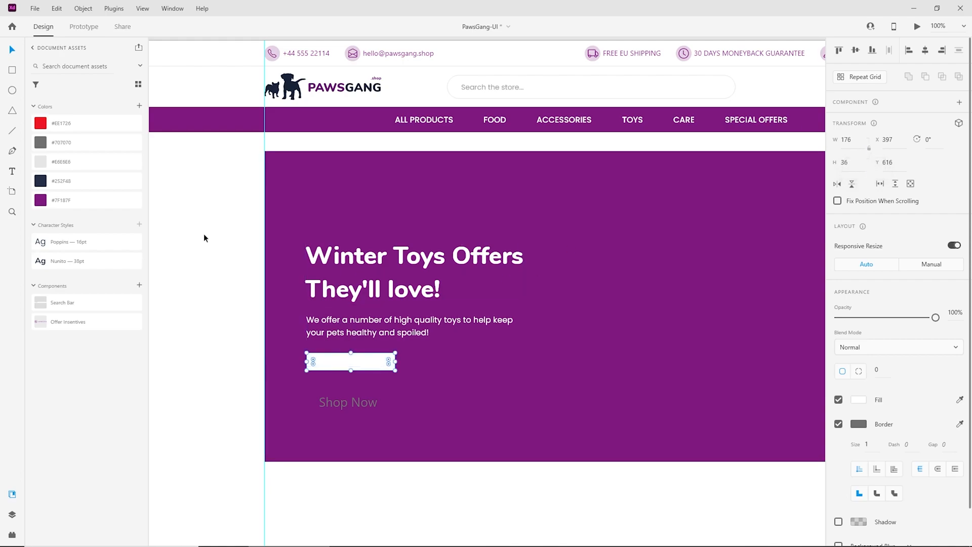
click(187, 299)
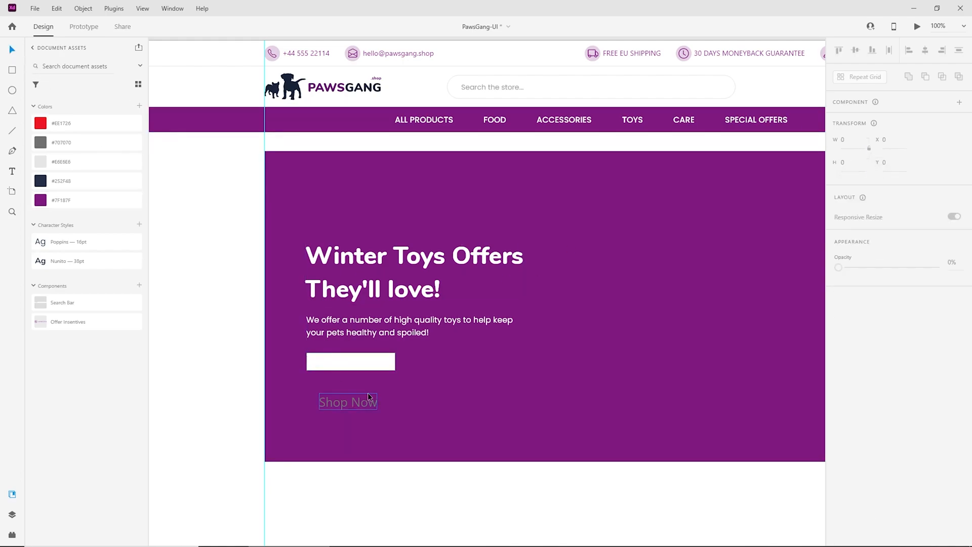
Place the "Shop Now" label on the button rectangle, bring it to the front and apply the saved Poppins 16pt style
drag(363, 405, 367, 361)
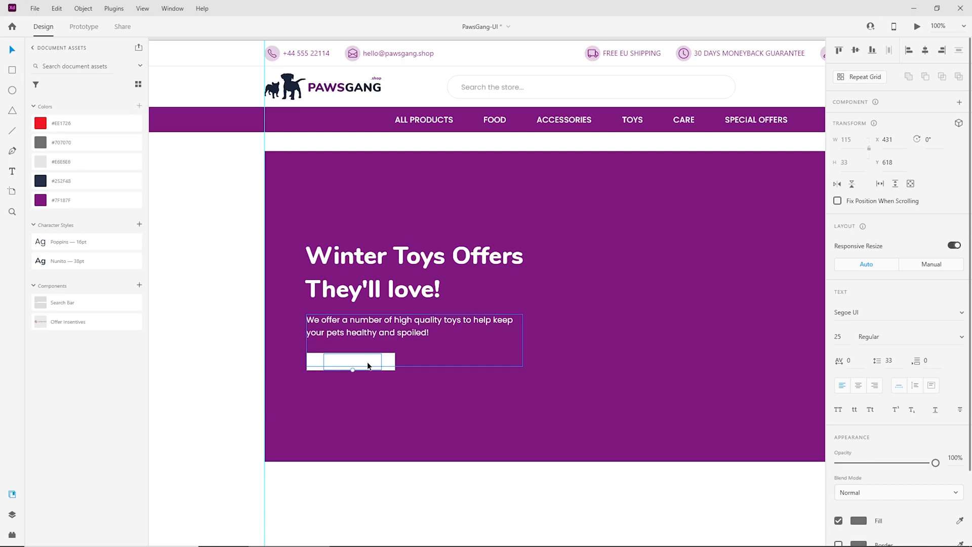
key(ctrl+shift+])
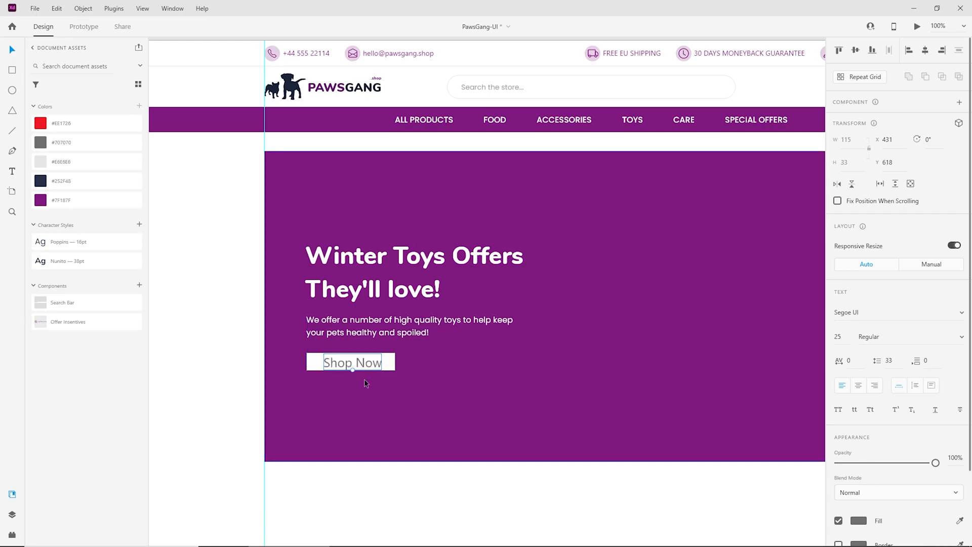
key(ctrl+plus)
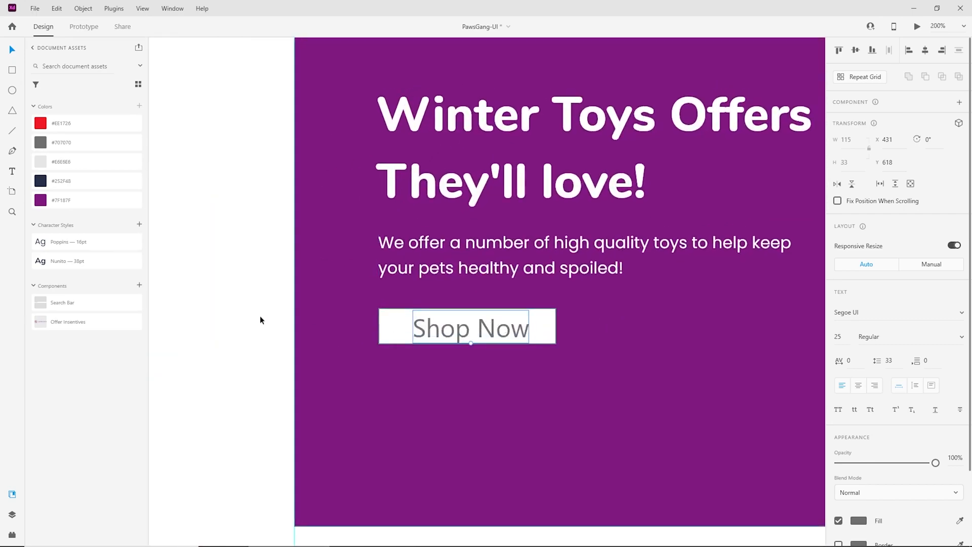
click(101, 242)
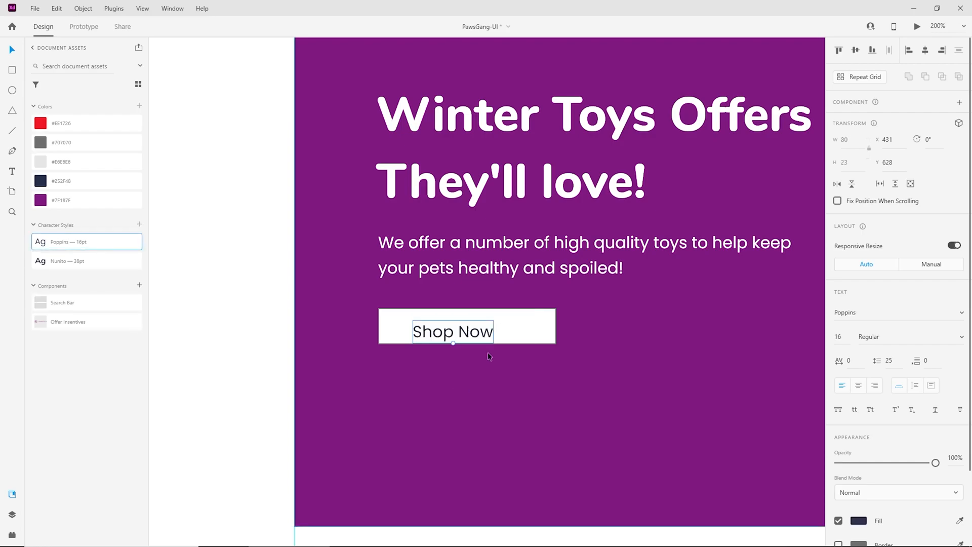
Center the "Shop Now" label on the white button rectangle and remove the rectangle's border
drag(471, 335, 484, 329)
click(533, 315)
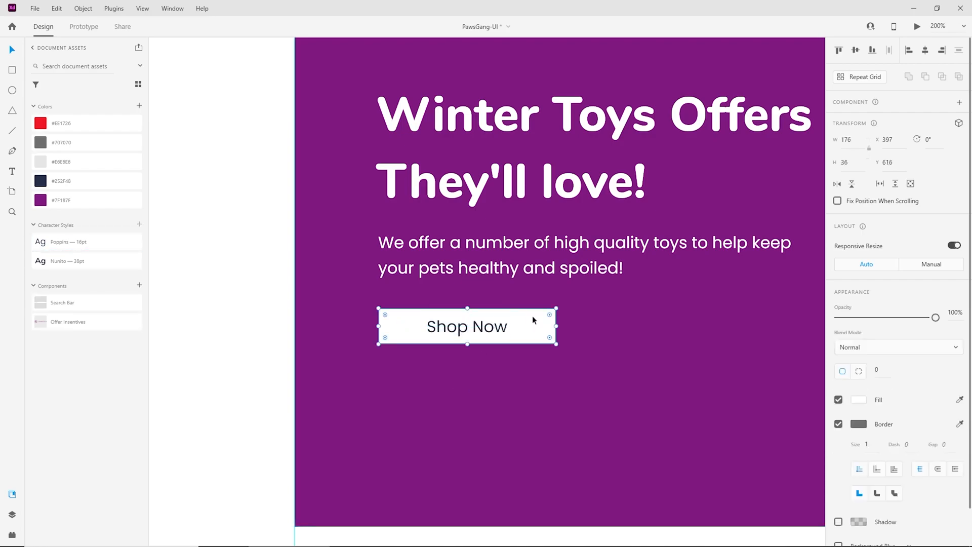
click(838, 424)
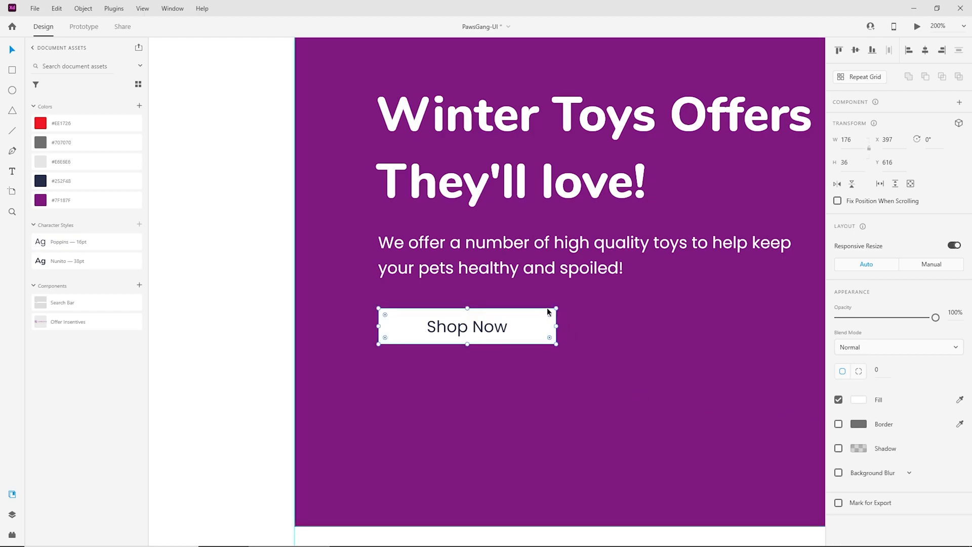
Try a drop shadow on the white "Shop Now" button rectangle
click(839, 449)
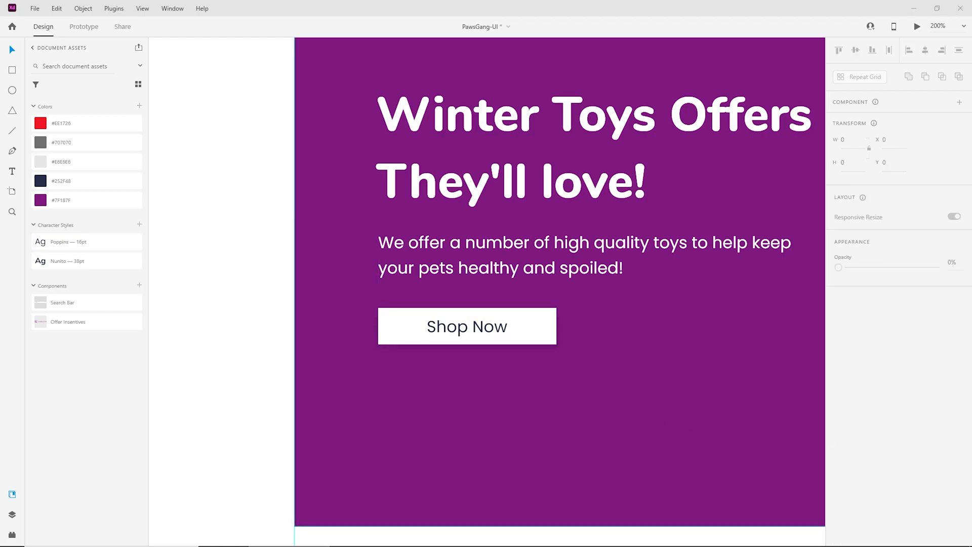
click(538, 359)
click(538, 336)
click(839, 449)
click(272, 327)
Round the purple hero banner's corners to a radius of 20 and remove its border
key(ctrl+minus)
key(ctrl+minus)
drag(475, 380, 321, 436)
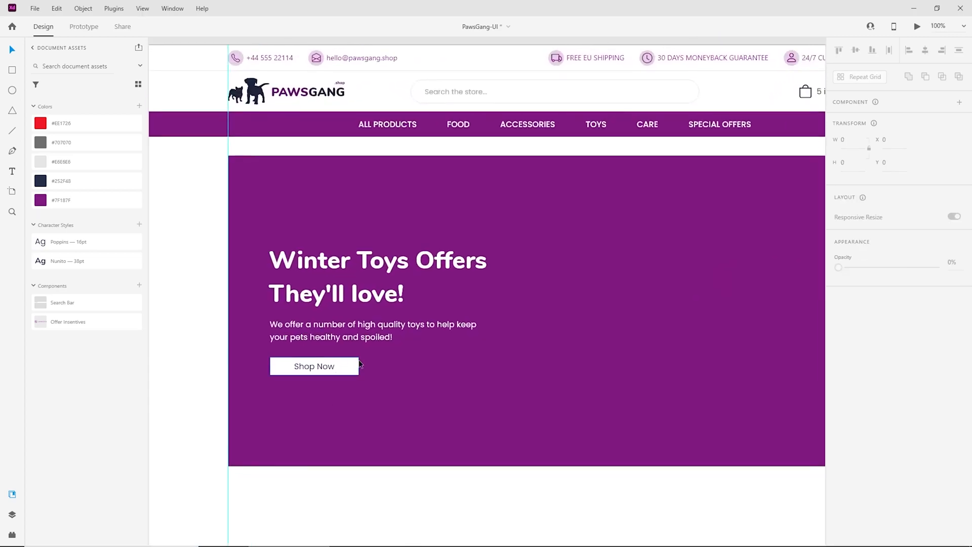
drag(445, 379, 352, 384)
key(ctrl+minus)
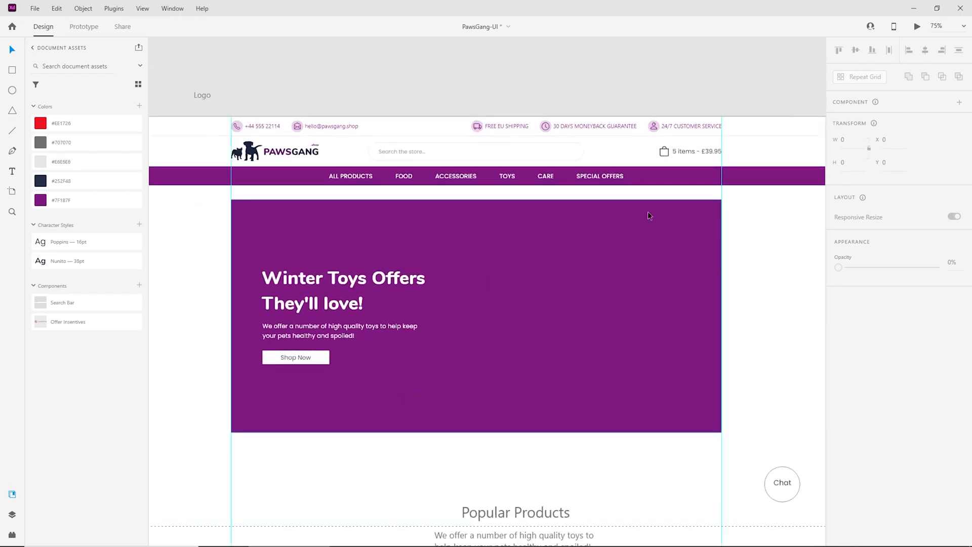
click(665, 218)
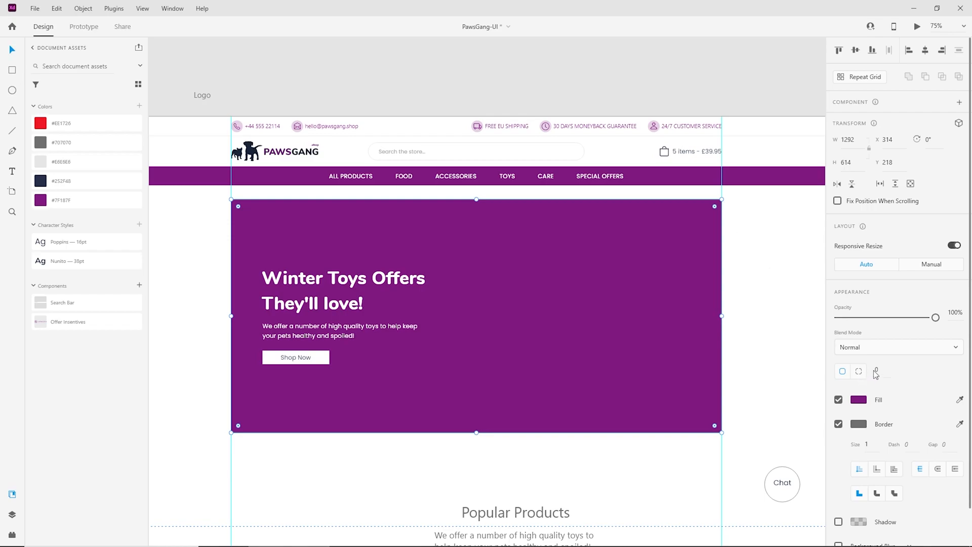
key(Return)
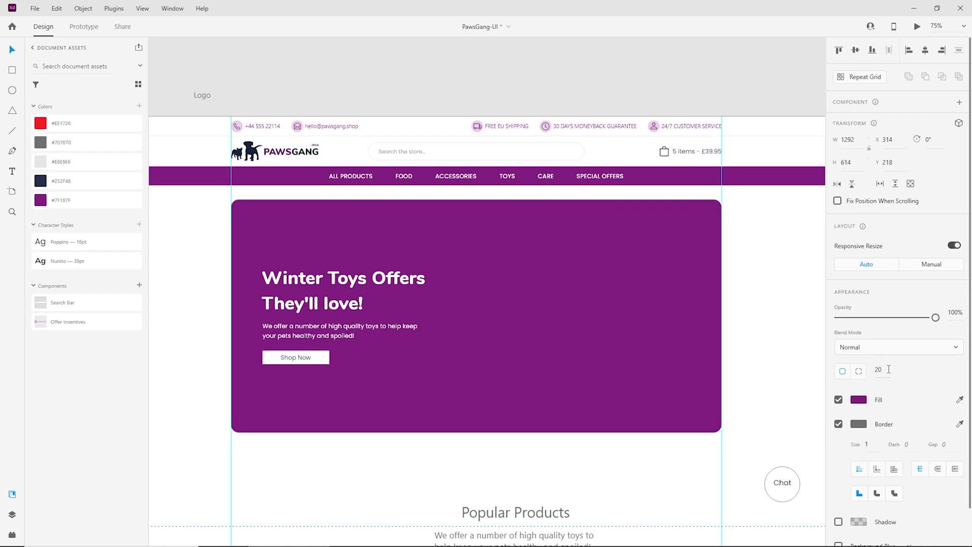
click(759, 256)
click(668, 242)
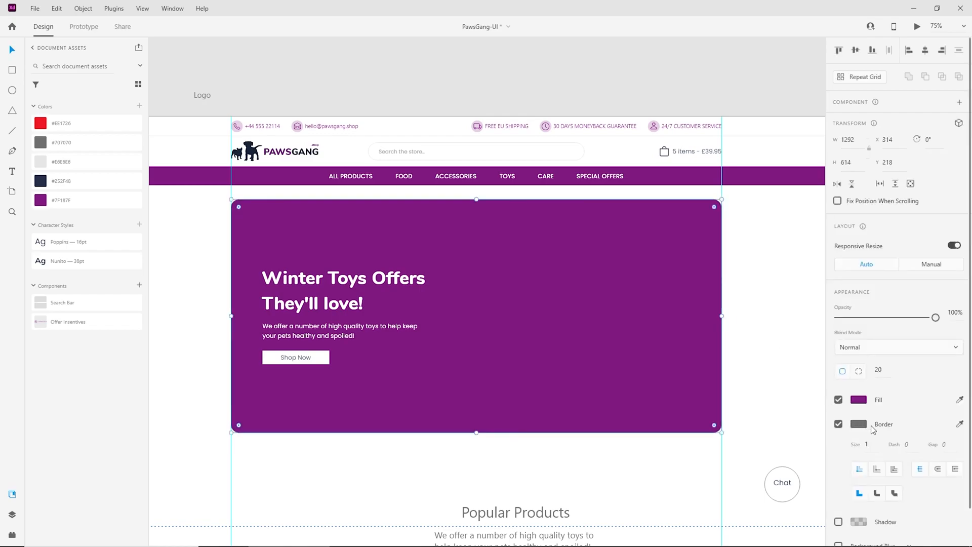
click(838, 424)
click(741, 251)
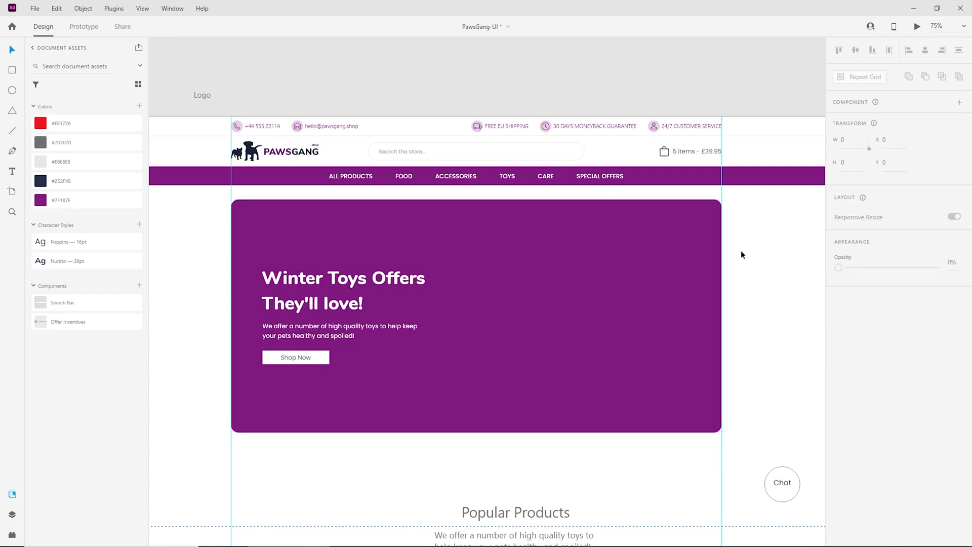
Shrink the hero description's text box to about 57 high so it ends just below its second line
scroll(557, 306, down, 1)
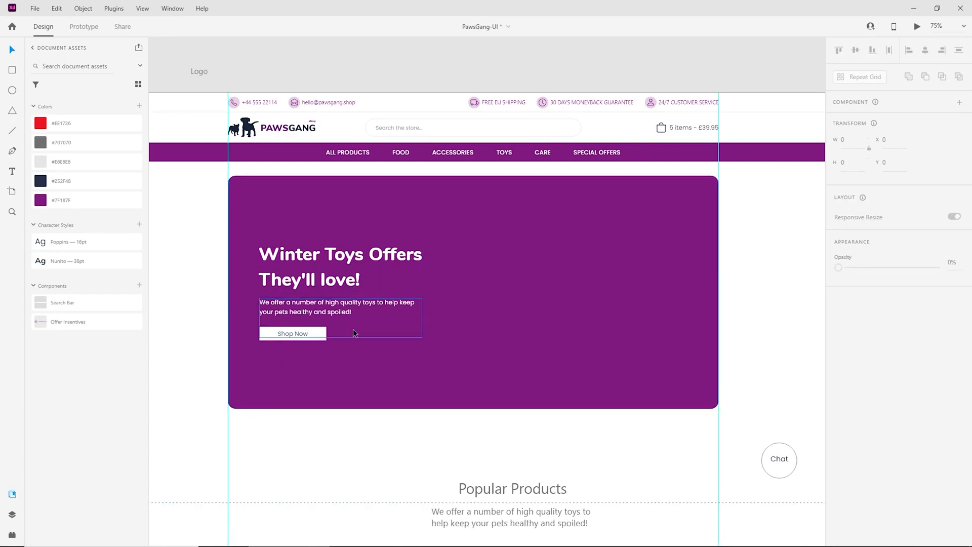
scroll(339, 309, up, 2)
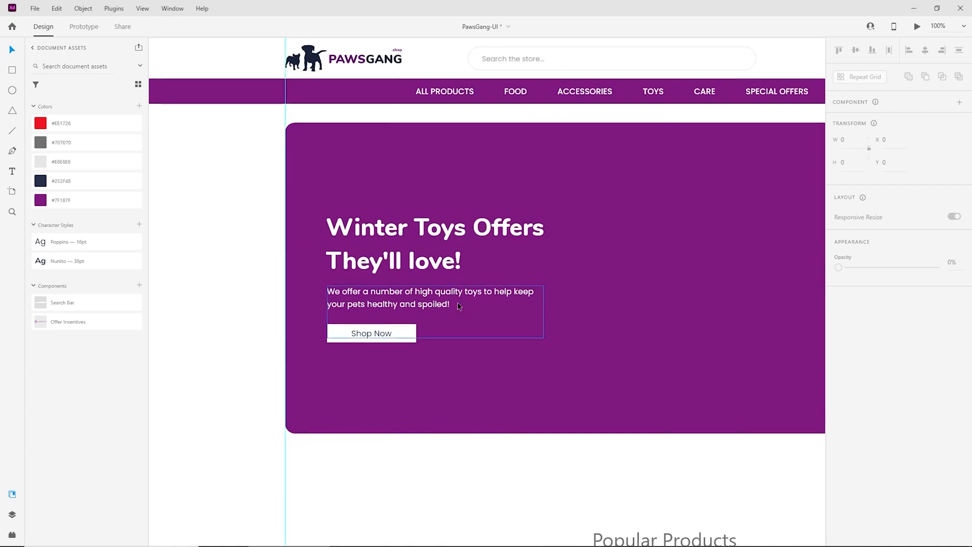
click(430, 335)
drag(435, 338, 440, 315)
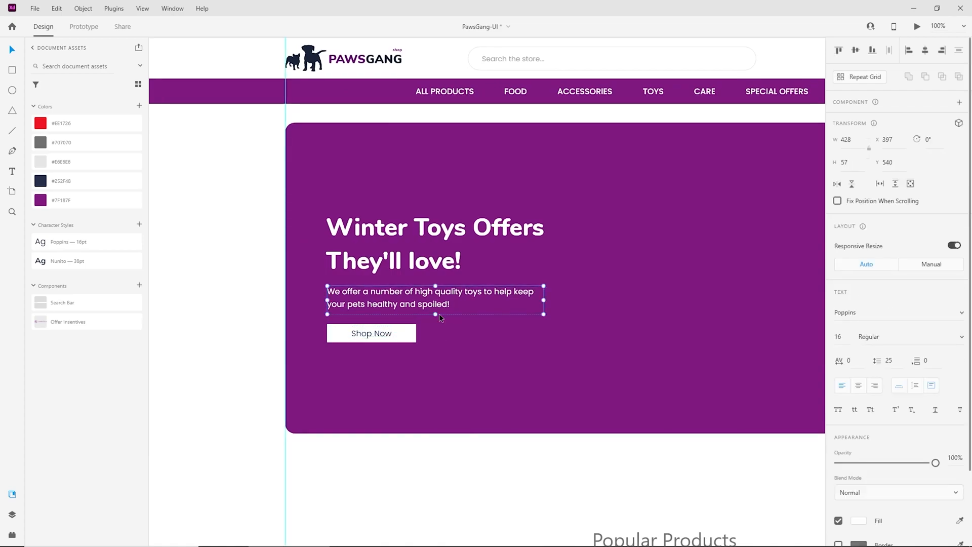
Group the "Shop Now" label with its button rectangle and move the group slightly further below the description
click(403, 332)
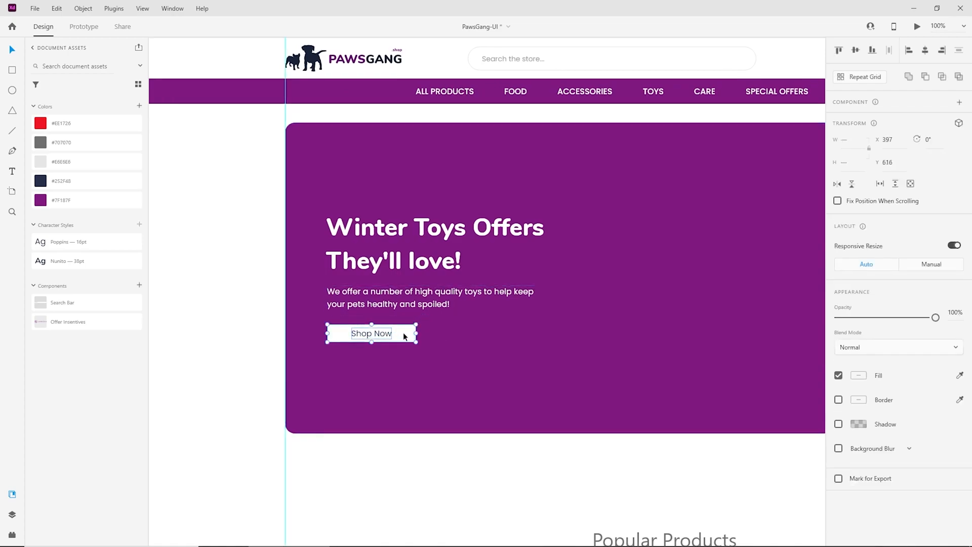
key(ctrl+g)
drag(403, 332, 403, 336)
drag(412, 296, 442, 334)
Color the "Shop Now" button label with the saved purple #7F187F
scroll(425, 304, down, 1)
key(ctrl+plus)
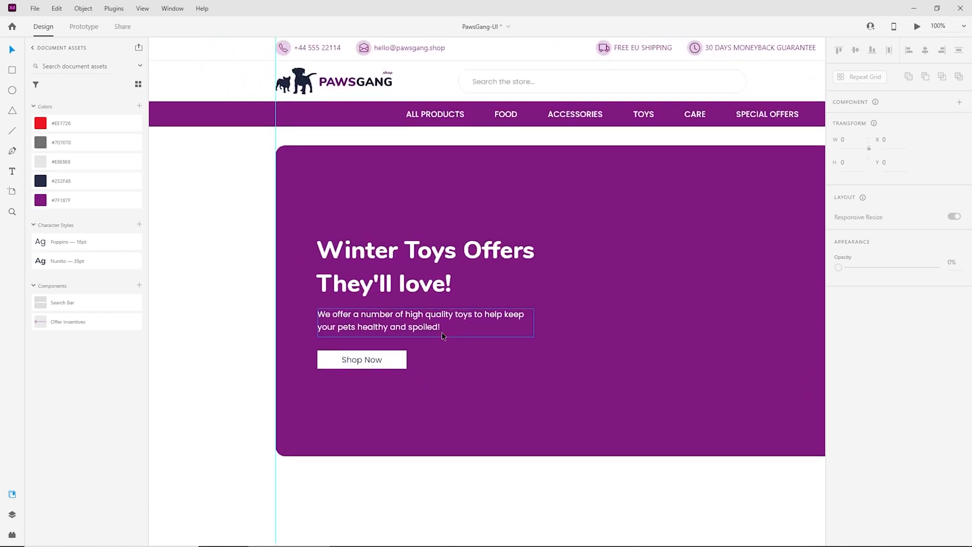
key(ctrl+plus)
drag(429, 373, 509, 330)
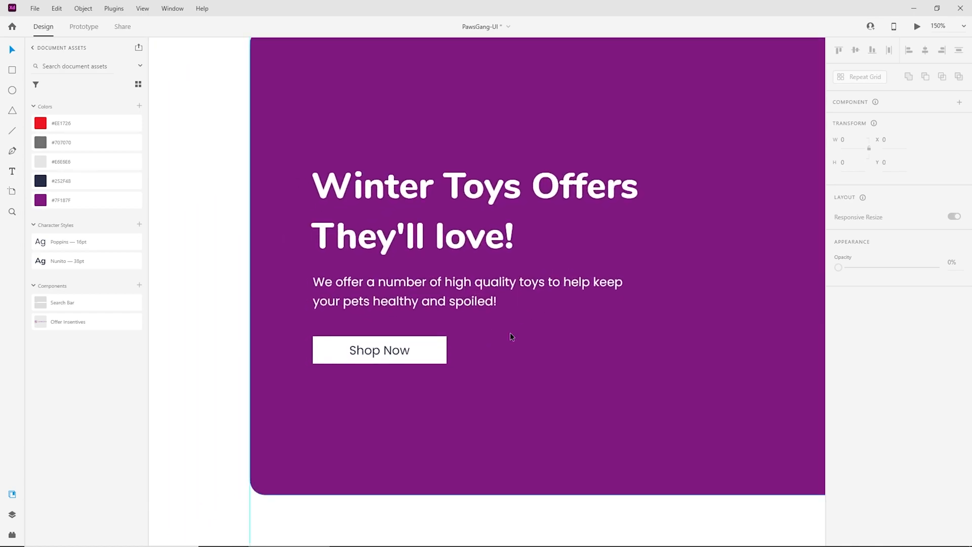
click(383, 353)
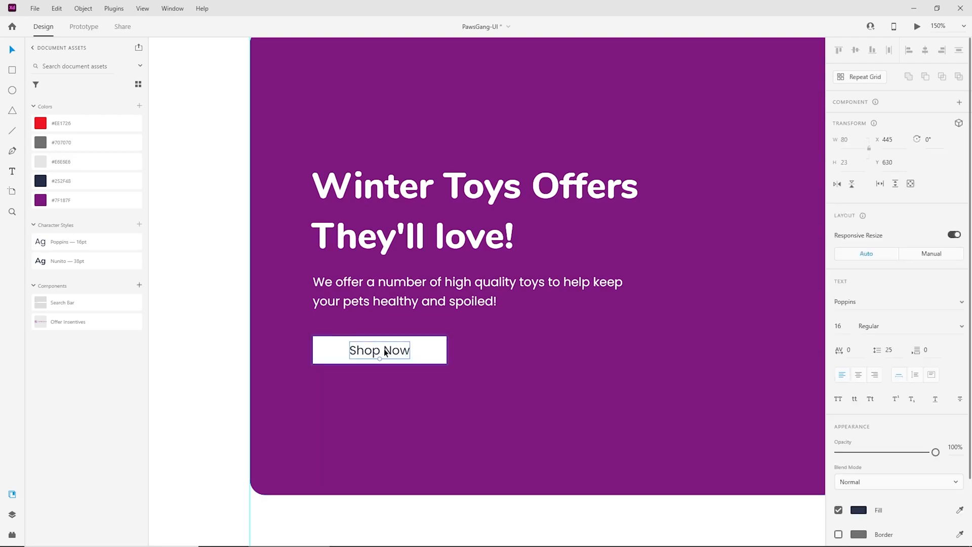
click(46, 201)
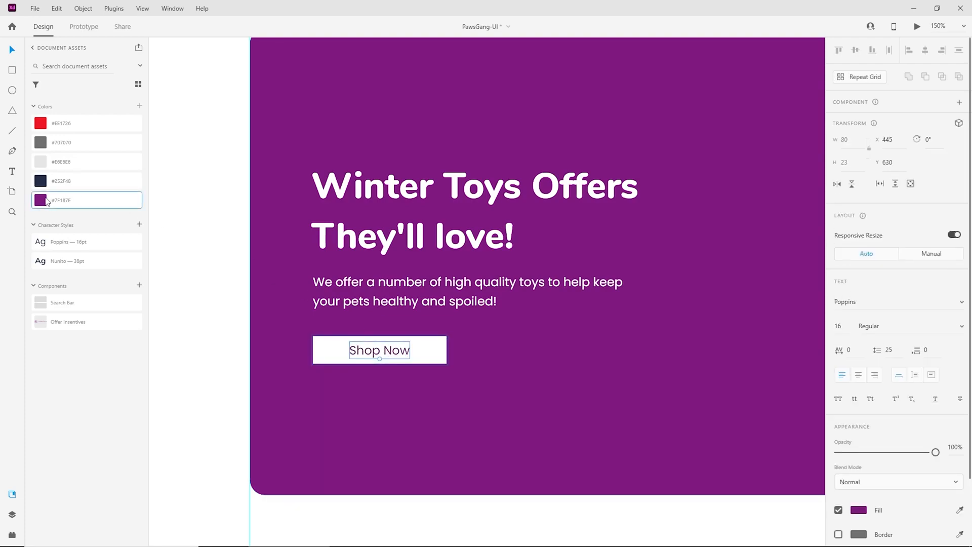
click(197, 350)
Group the hero headline, the description paragraph and the "Shop Now" button together
key(ctrl+1)
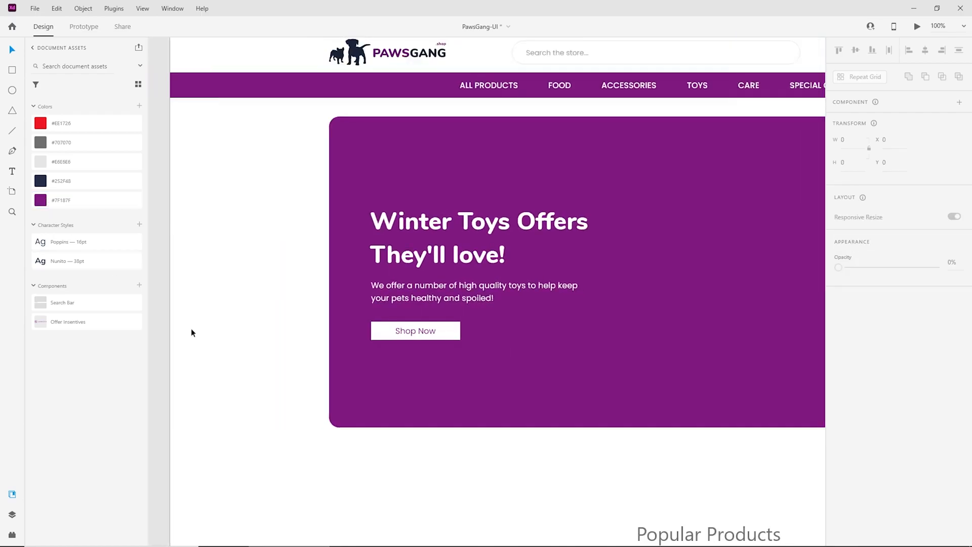
drag(488, 263, 367, 308)
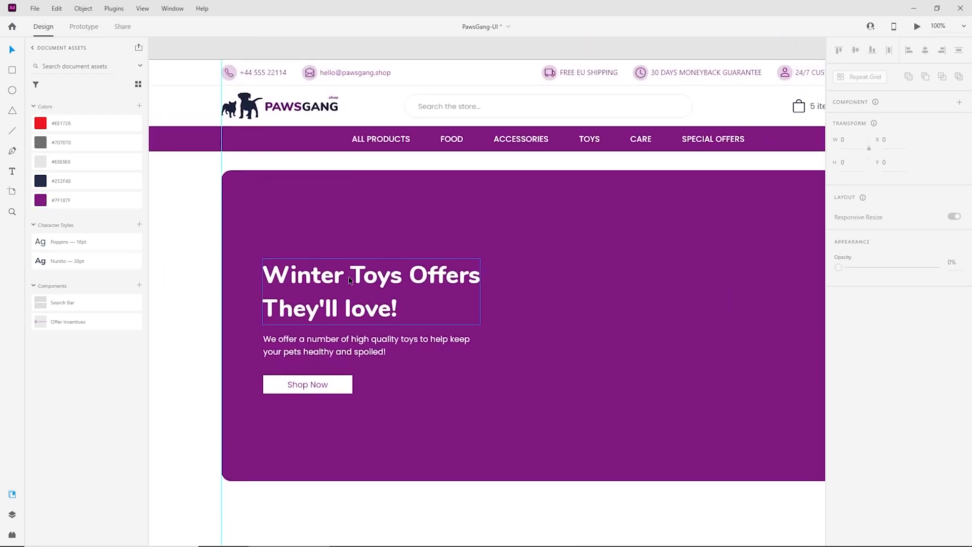
click(349, 280)
shift+click(351, 349)
shift+click(339, 381)
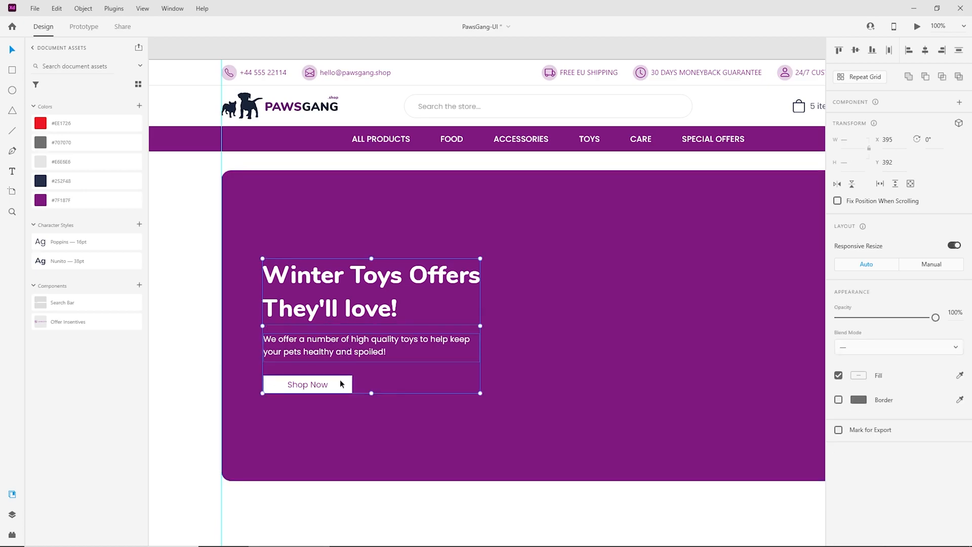
key(ctrl+g)
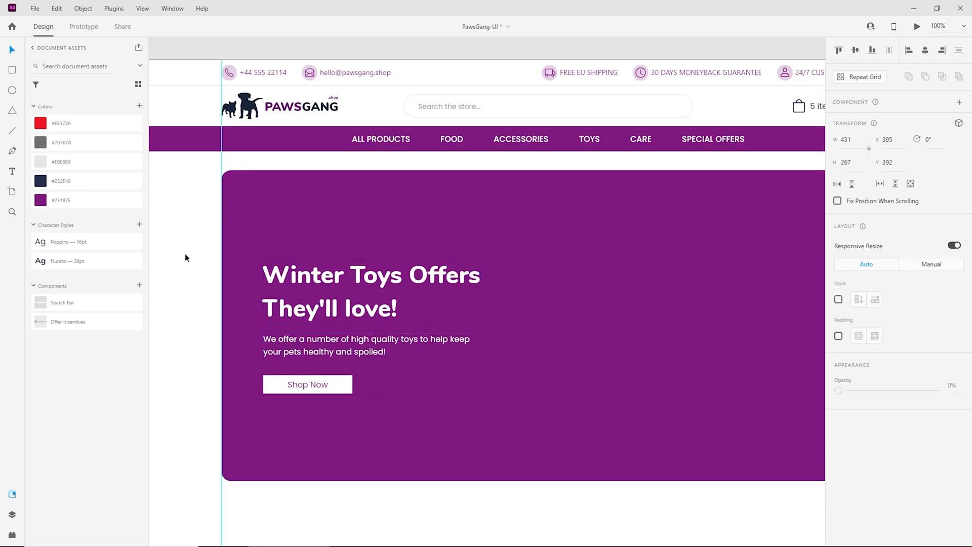
click(185, 254)
key(ctrl+plus)
drag(335, 263, 694, 315)
click(485, 225)
key(ctrl+plus)
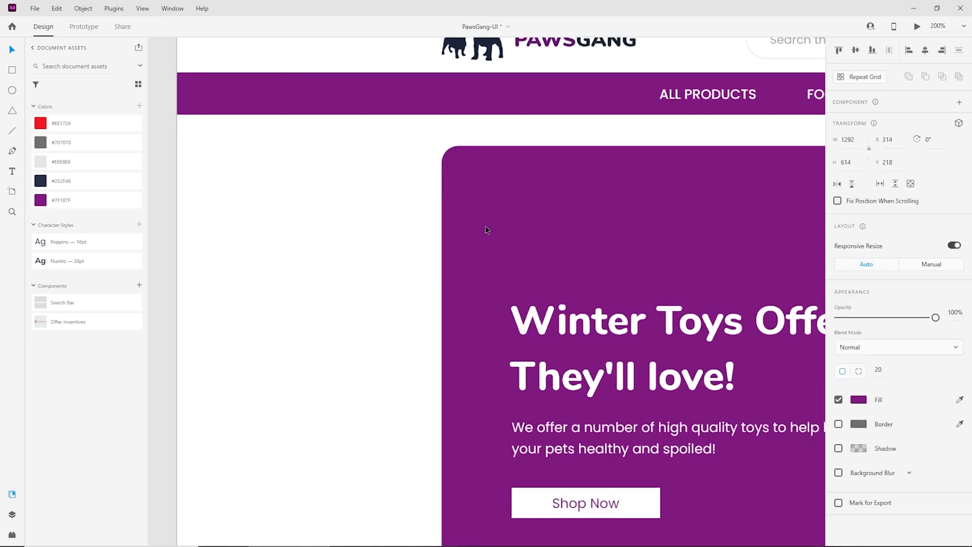
key(ctrl+plus)
key(ctrl+minus)
key(ctrl+minus)
key(ctrl+minus)
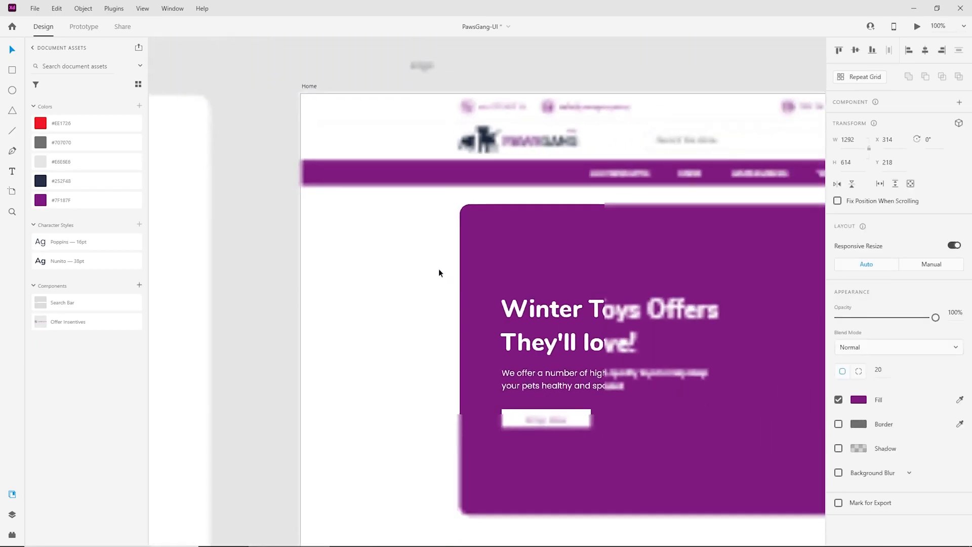
key(ctrl+minus)
drag(534, 265, 324, 246)
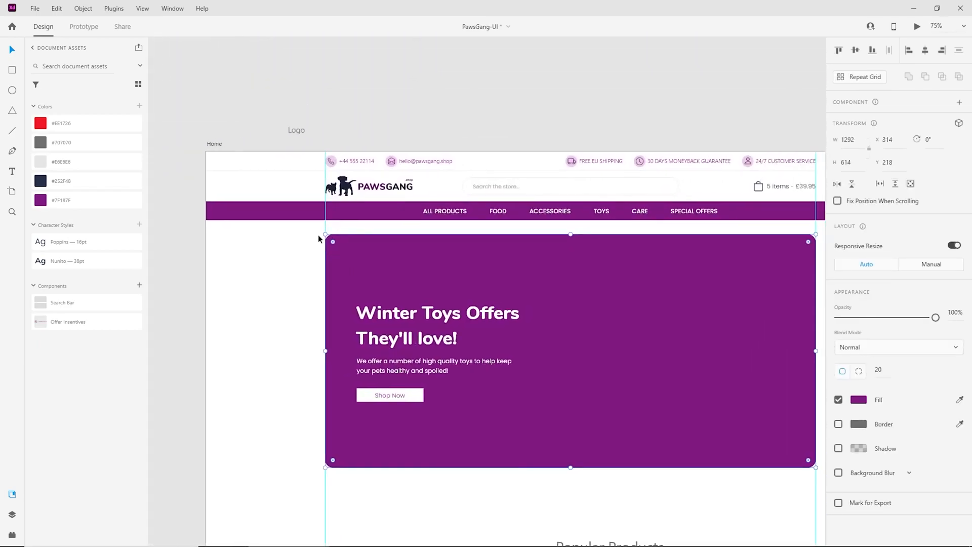
click(296, 294)
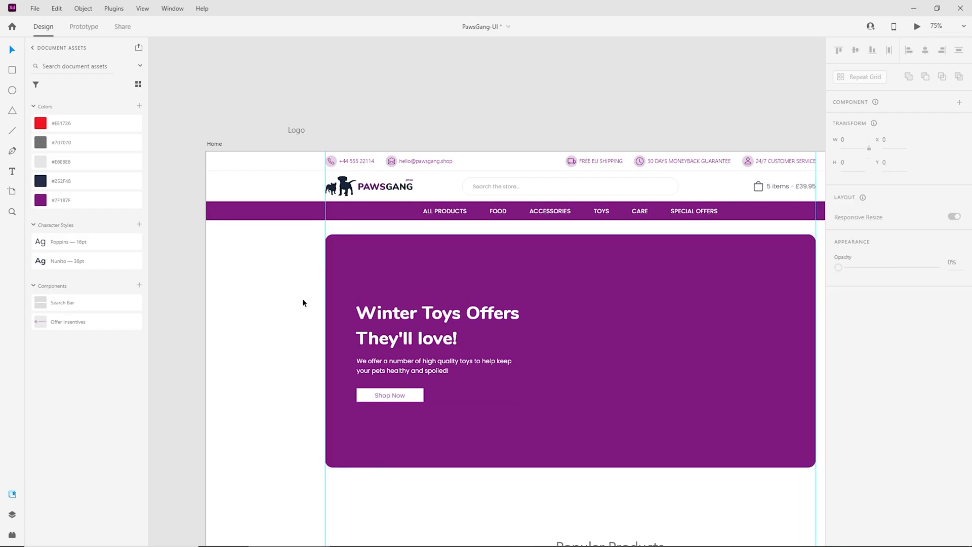
drag(802, 354, 704, 321)
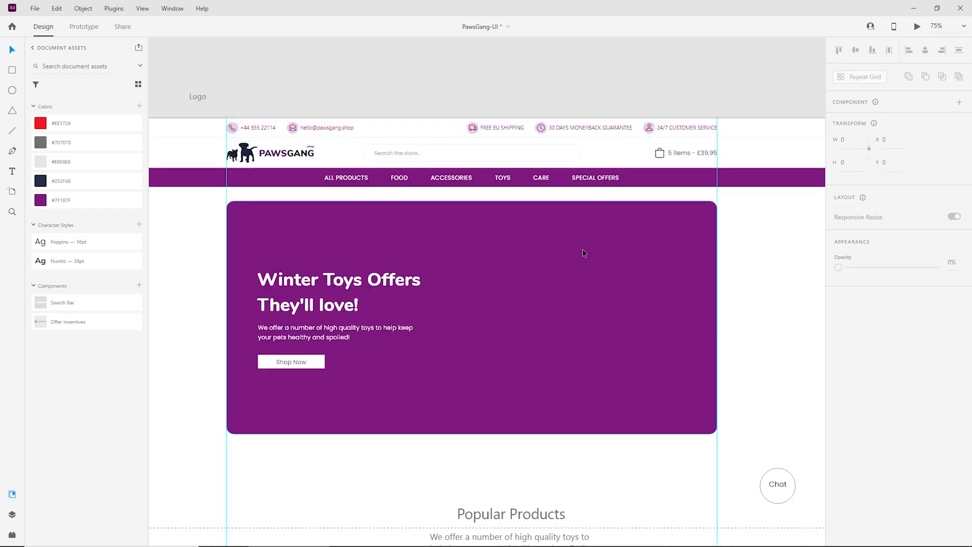
Download the photo of the fawn pug biting a rope from Unsplash's "dog toy" results and show it in the Downloads folder
click(433, 218)
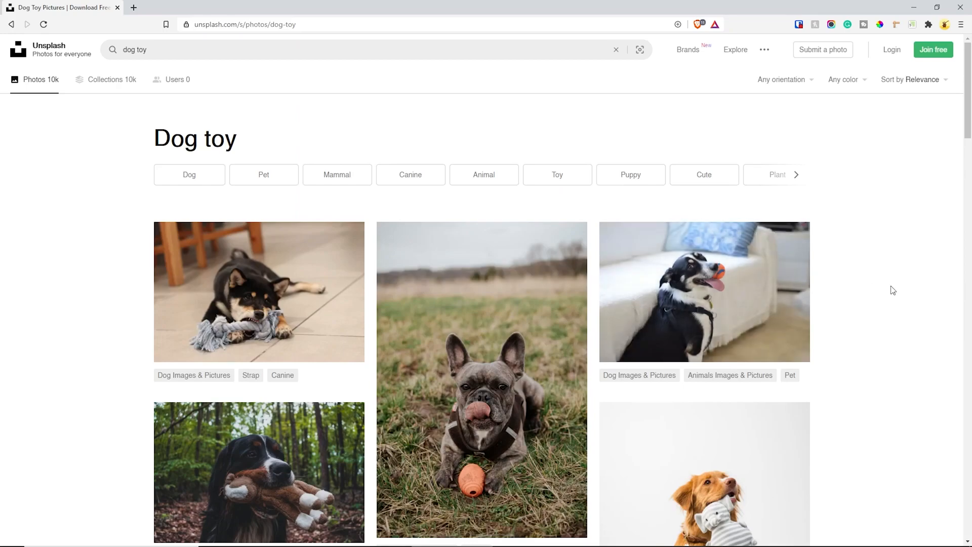
scroll(889, 289, down, 15)
scroll(845, 304, down, 1)
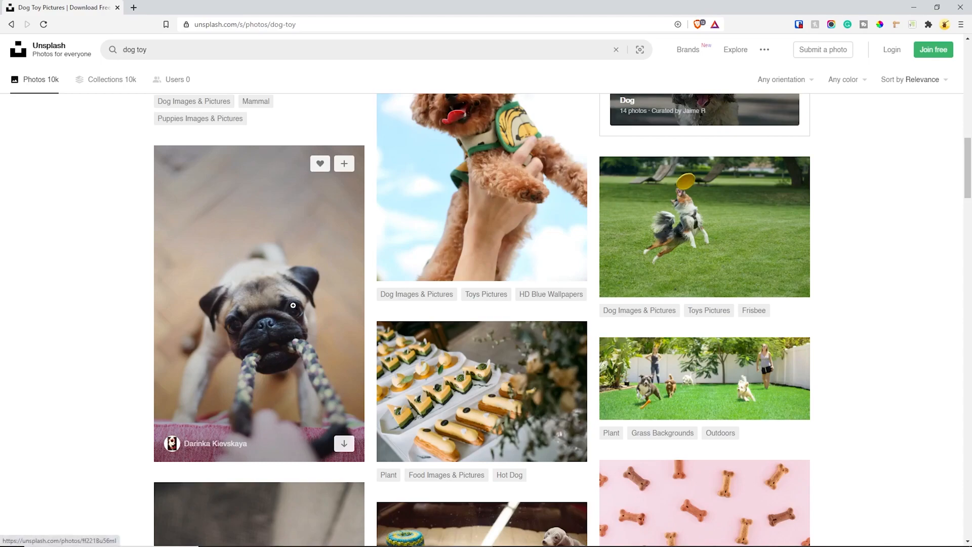
click(293, 305)
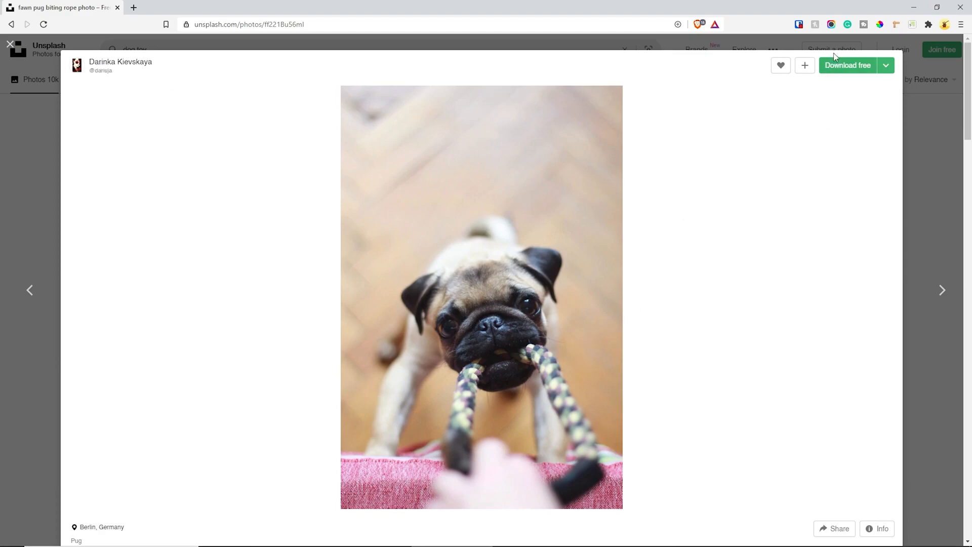
click(851, 65)
click(108, 527)
click(132, 498)
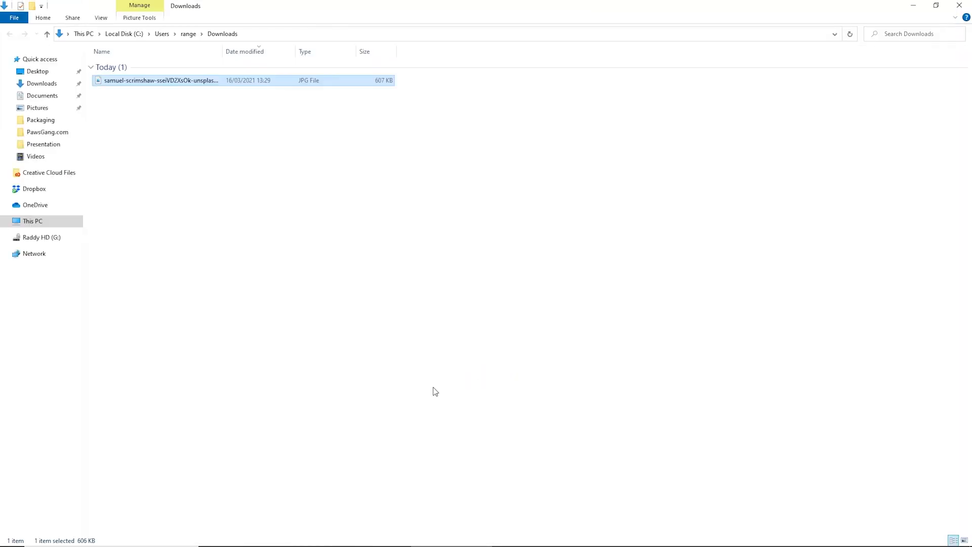
Create a new folder named "Photos" inside the PawsGang.com project folder
mouse_move(499, 546)
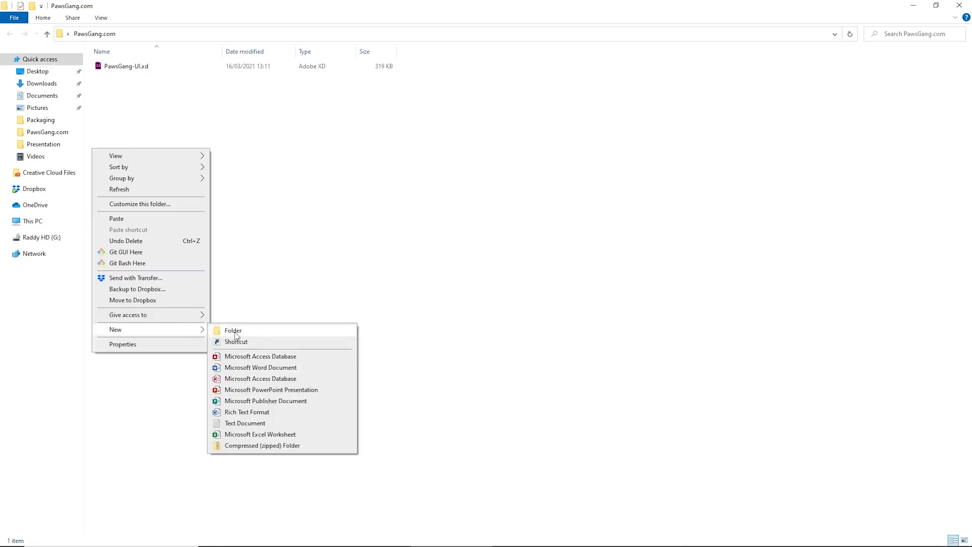
click(241, 332)
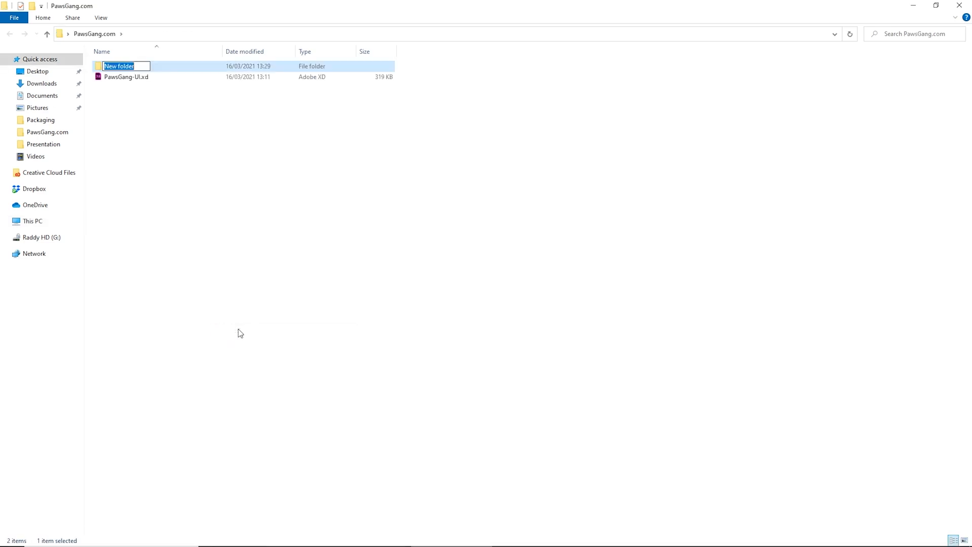
text(UI)
text(spla)
key(ctrl+a)
text(Photos)
key(Return)
Paste the downloaded pug photo into the Photos folder and display the folder's files as large thumbnails
key(Return)
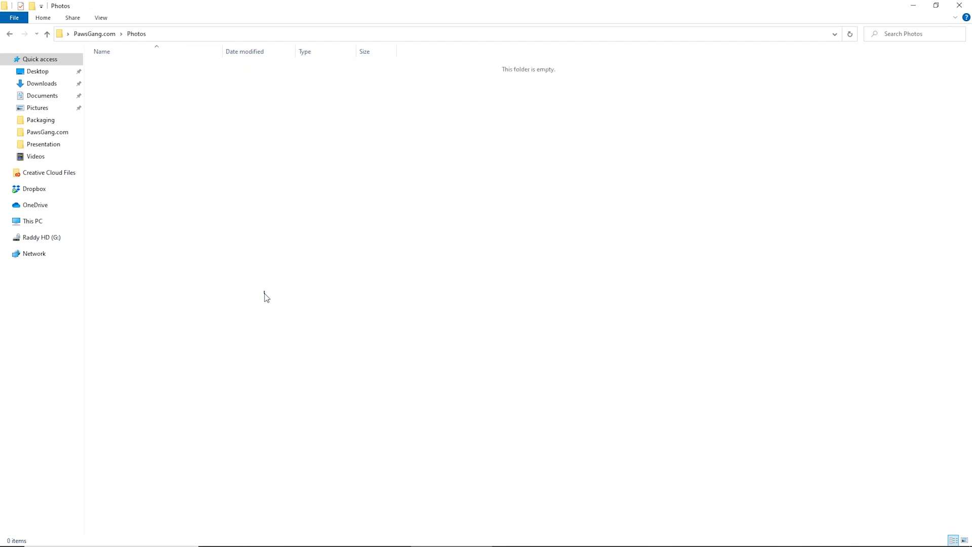
key(ctrl+v)
click(180, 150)
right_click(183, 123)
click(193, 114)
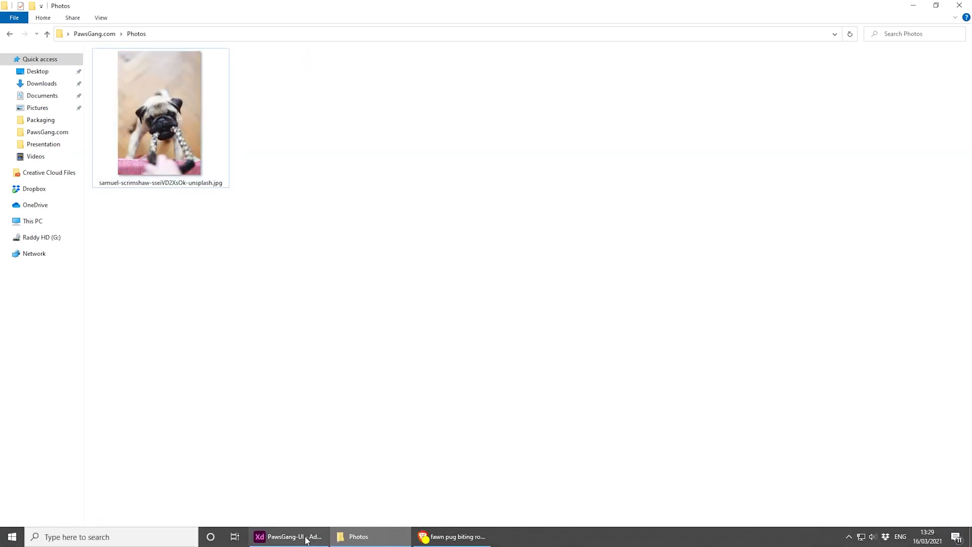
Switch to Adobe XD, duplicate the purple hero banner rectangle, and give the offset copy a lighter magenta fill
click(304, 537)
click(396, 263)
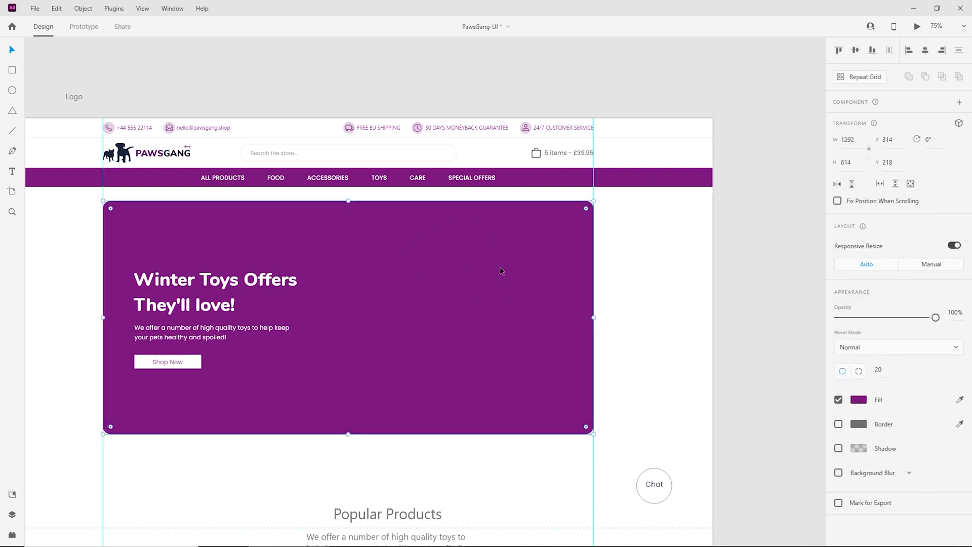
key(ctrl+d)
drag(500, 266, 487, 298)
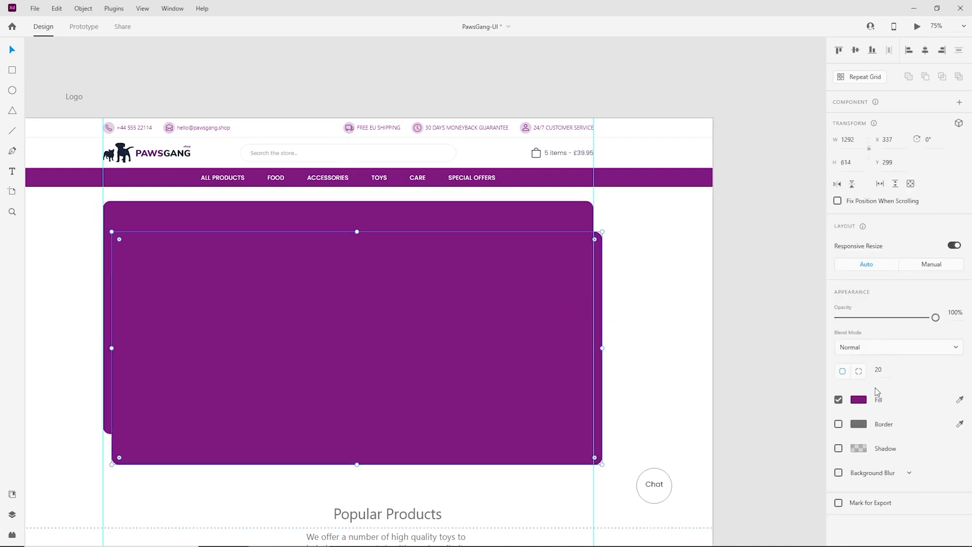
click(854, 398)
click(785, 372)
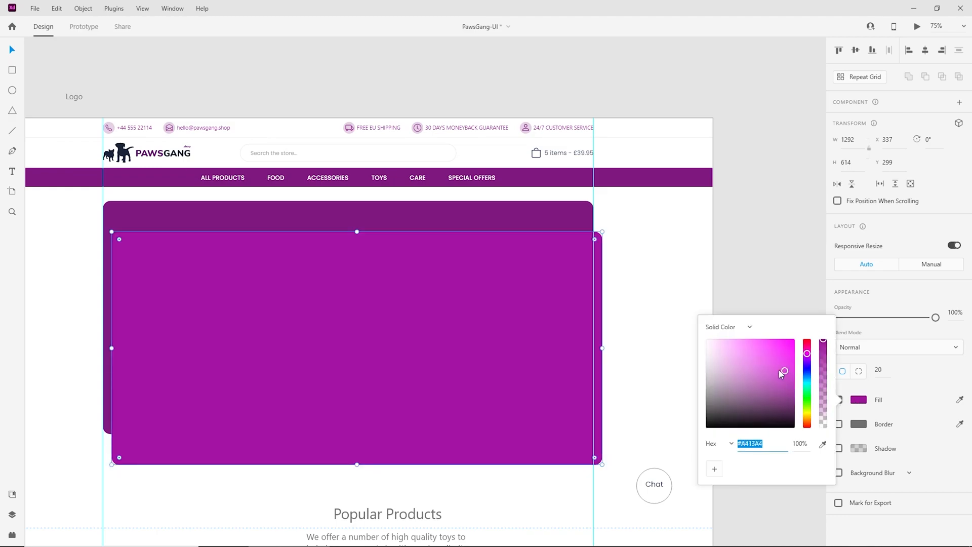
click(772, 363)
drag(473, 301, 524, 318)
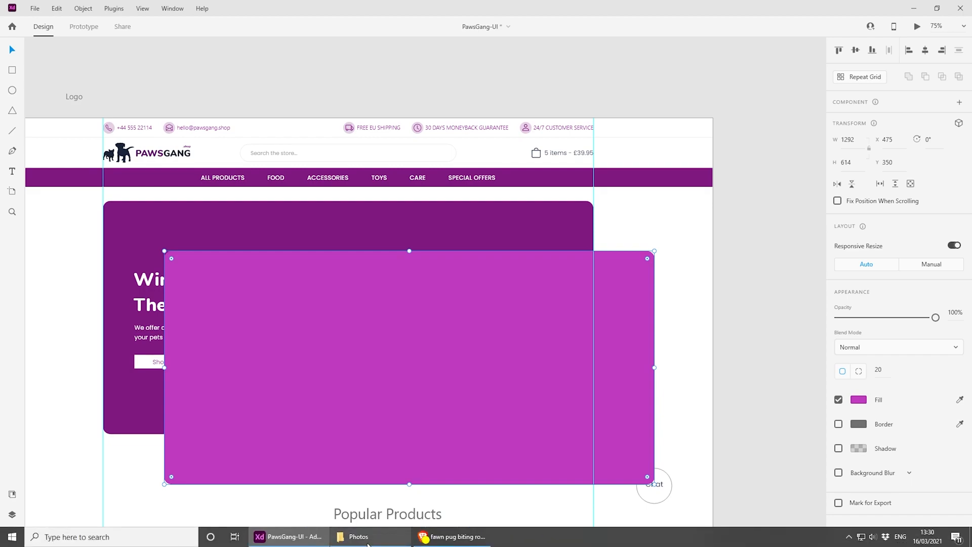
Fill the rectangle copy with the pug photo from the Photos folder and align it exactly over the hero banner
click(368, 545)
drag(197, 123, 451, 333)
drag(512, 394, 453, 344)
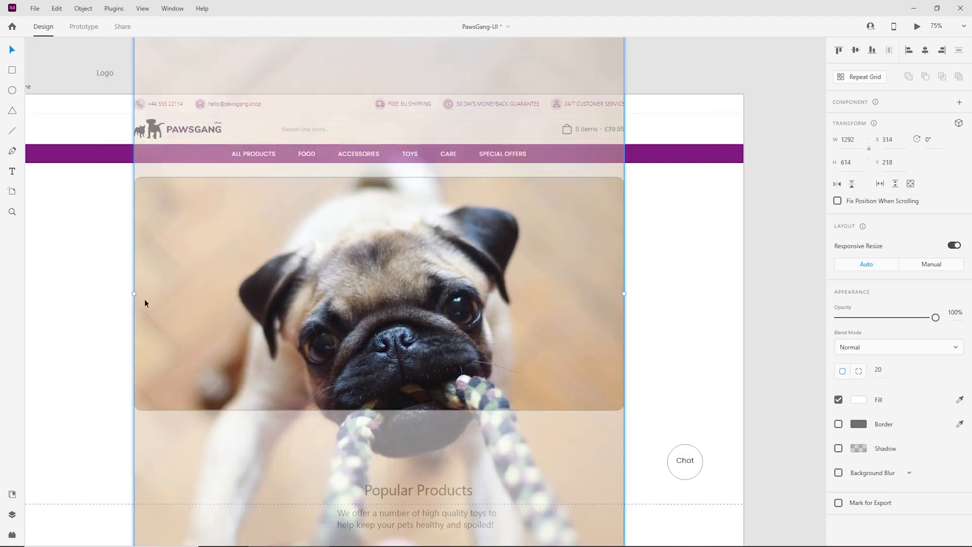
Scale the pug photo inside its rectangle to cover the banner's right half and shift the picture upward
drag(134, 293, 379, 287)
key(shift+Up)
key(shift+Up)
key(shift+Up)
key(shift+Up)
key(shift+Up)
key(shift+Up)
key(shift+Up)
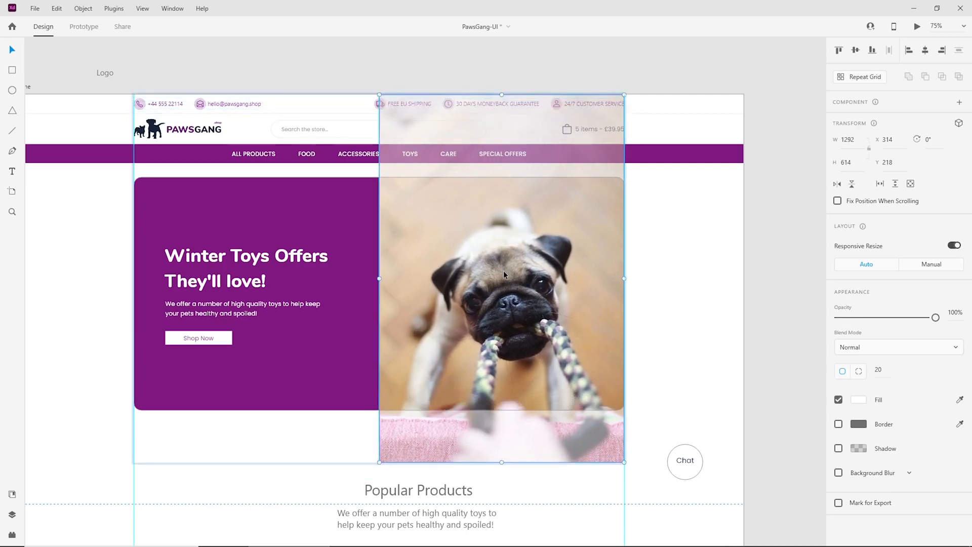
key(shift+Up)
key(shift+Down)
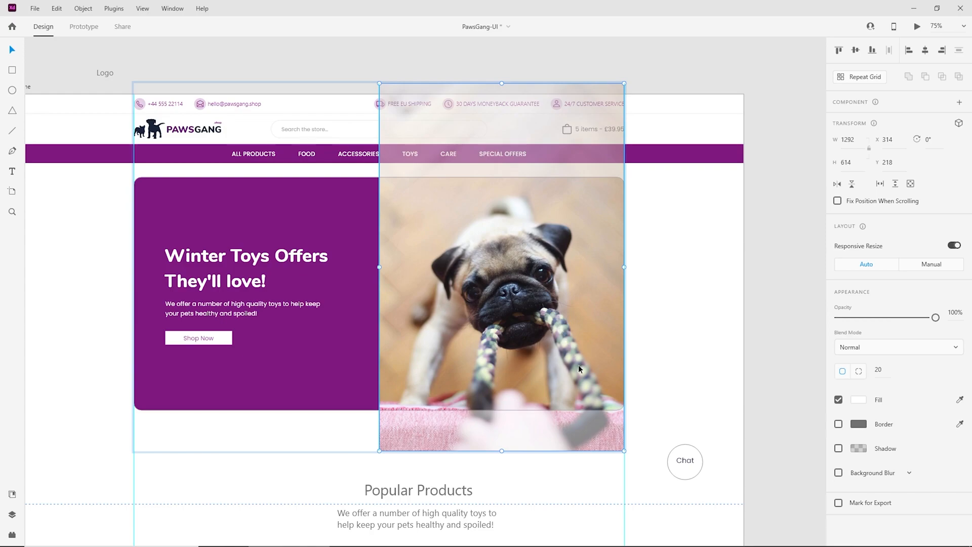
click(776, 254)
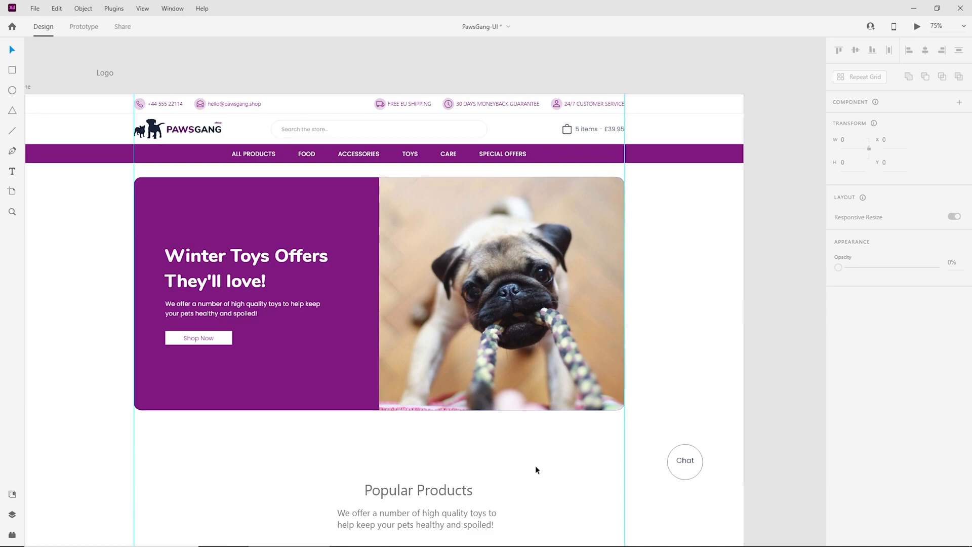
Draw a white circle about 1242 px in diameter over the banner's left side and remove its border
drag(574, 461, 644, 451)
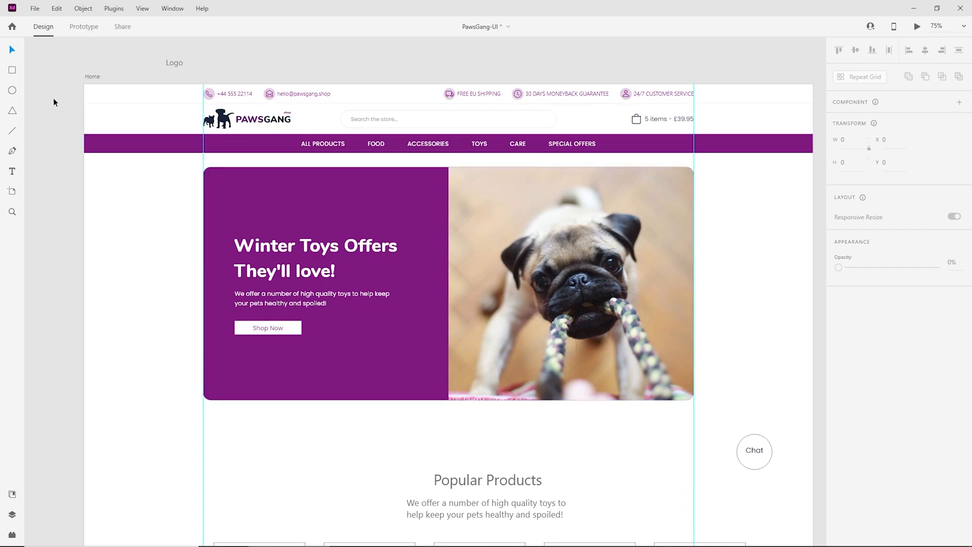
click(12, 91)
key(ctrl+minus)
drag(194, 90, 622, 405)
key(v)
drag(477, 254, 458, 236)
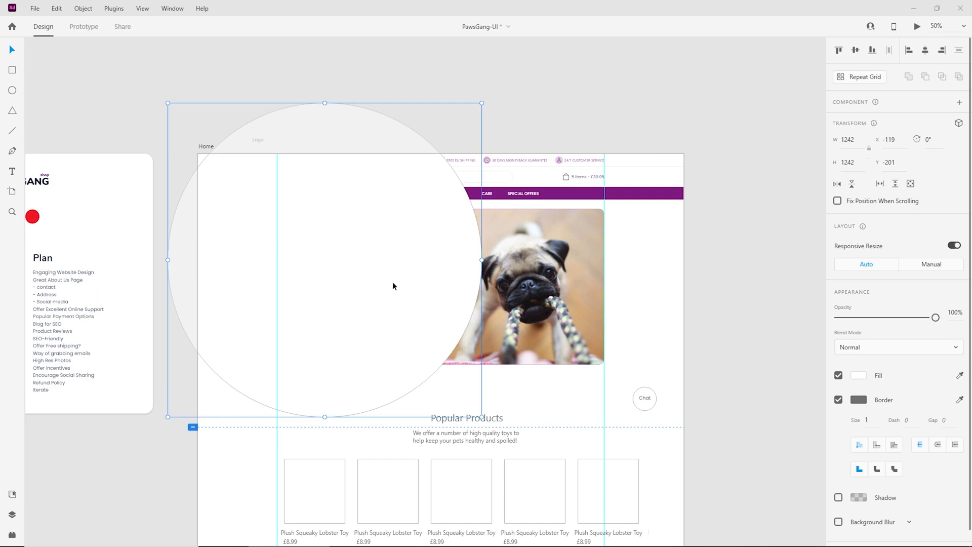
click(839, 400)
Reposition the circle over the banner's left part and paste a copy of the purple banner rectangle on top of it
drag(406, 239, 230, 373)
click(400, 231)
drag(399, 230, 414, 230)
key(ctrl+z)
mouse_move(499, 244)
mouse_down()
mouse_move(555, 243)
mouse_move(493, 238)
mouse_up()
click(285, 220)
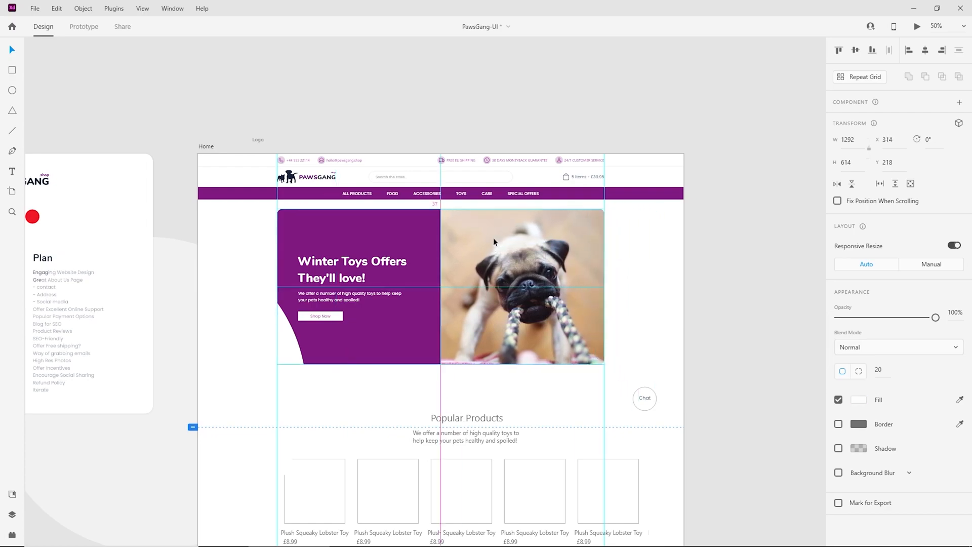
drag(281, 352, 469, 212)
key(ctrl+v)
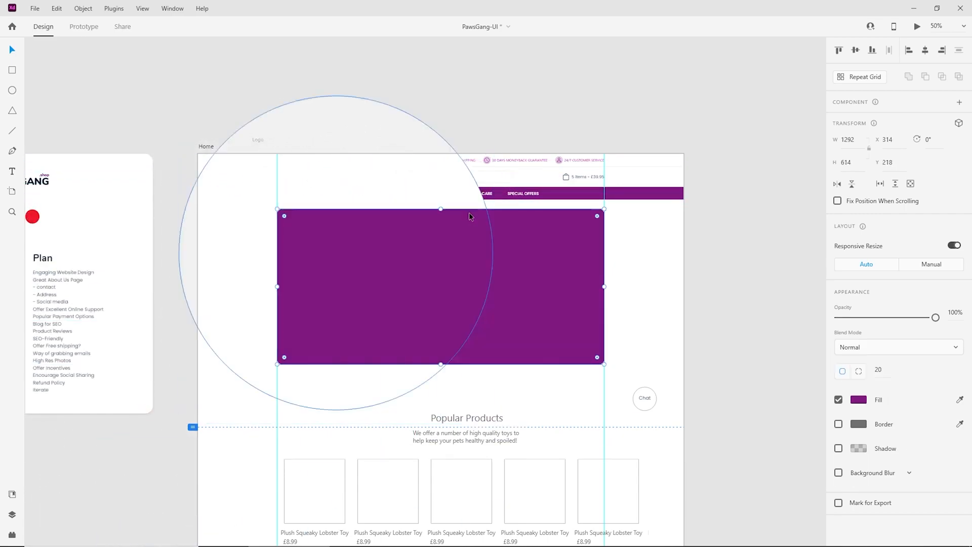
Mask the large circle with the pasted purple rectangle so it is clipped to the banner's shape
shift+click(250, 232)
right_click(250, 233)
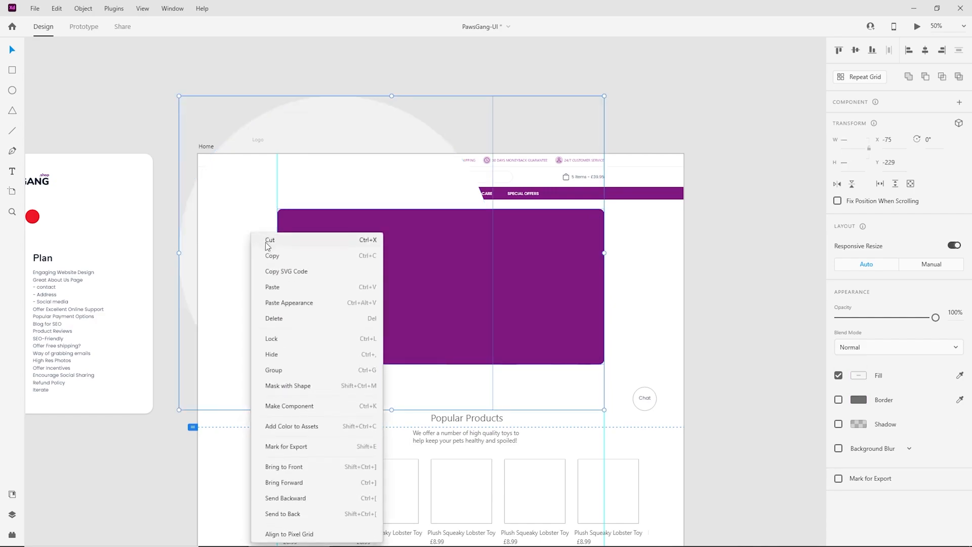
click(302, 387)
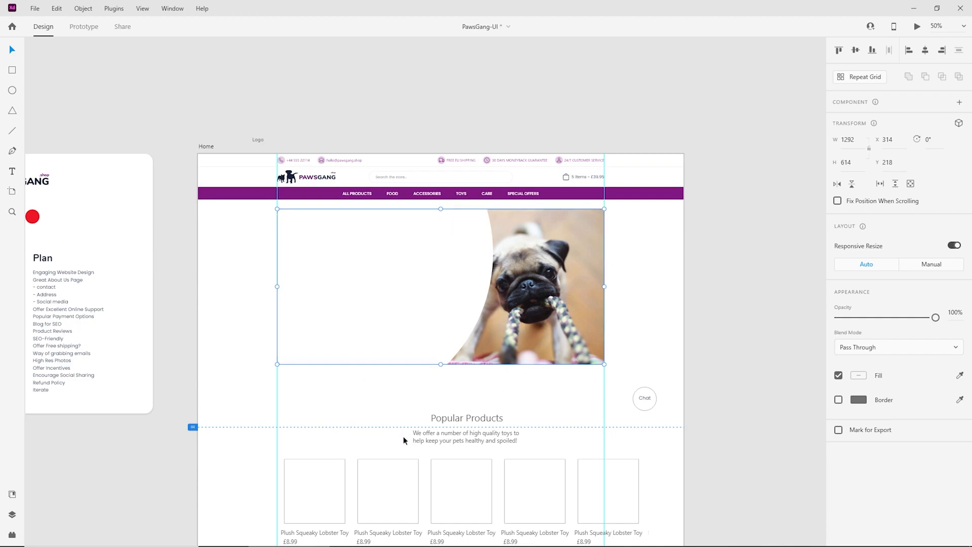
click(418, 107)
Change the masked circle's fill to a linear gradient and sample the navigation bar's purple #7F187F for the first stop
click(402, 305)
double_click(466, 293)
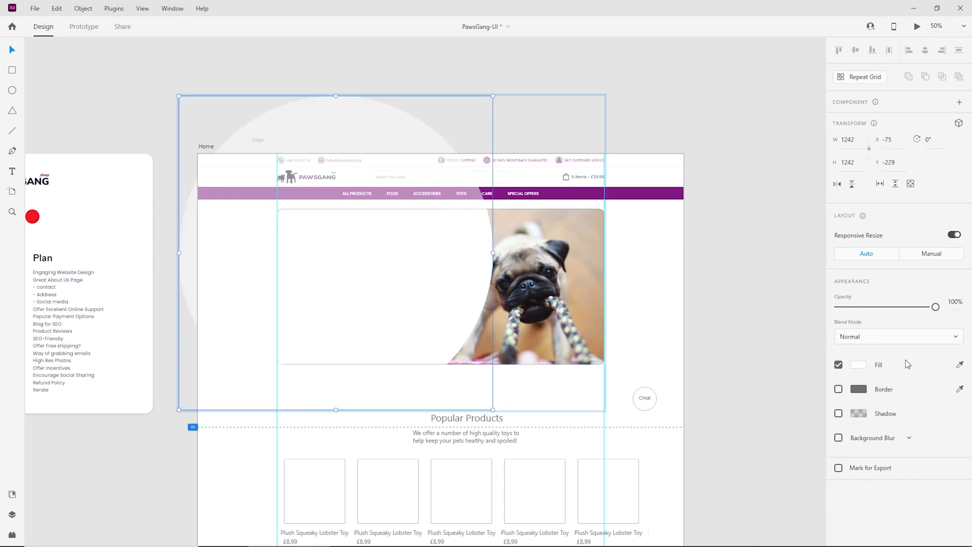
click(861, 364)
click(729, 291)
click(733, 312)
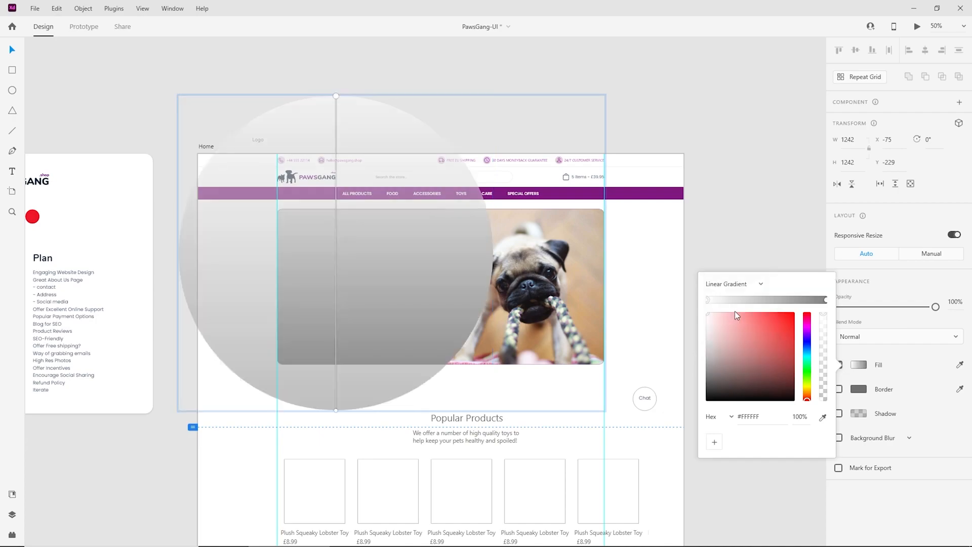
click(823, 417)
click(625, 193)
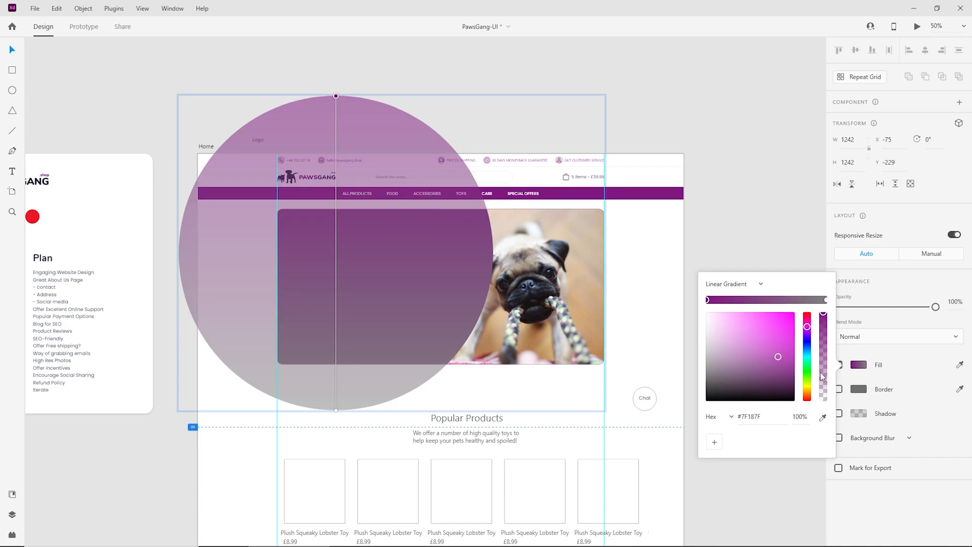
Set the gradient's second stop to the lighter purple #BF34BF
click(826, 301)
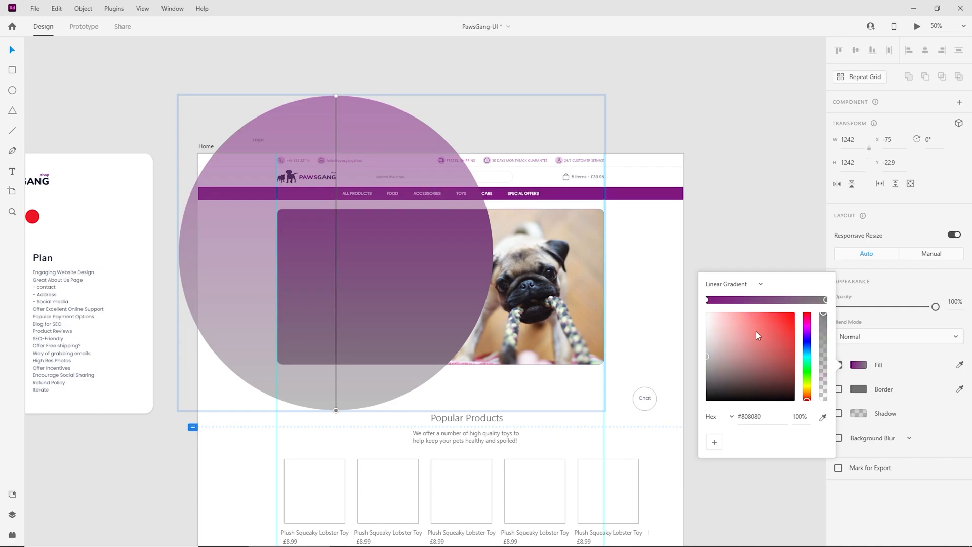
click(808, 328)
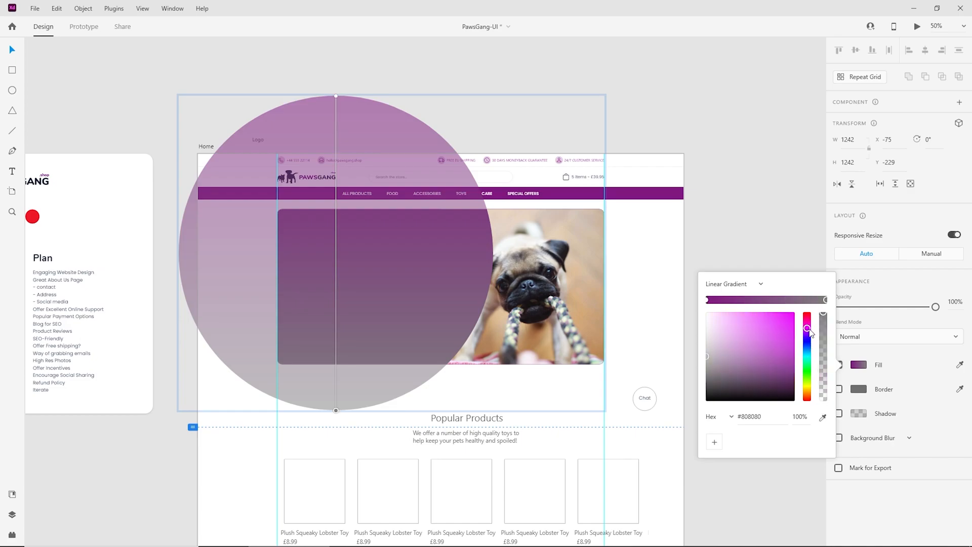
click(823, 417)
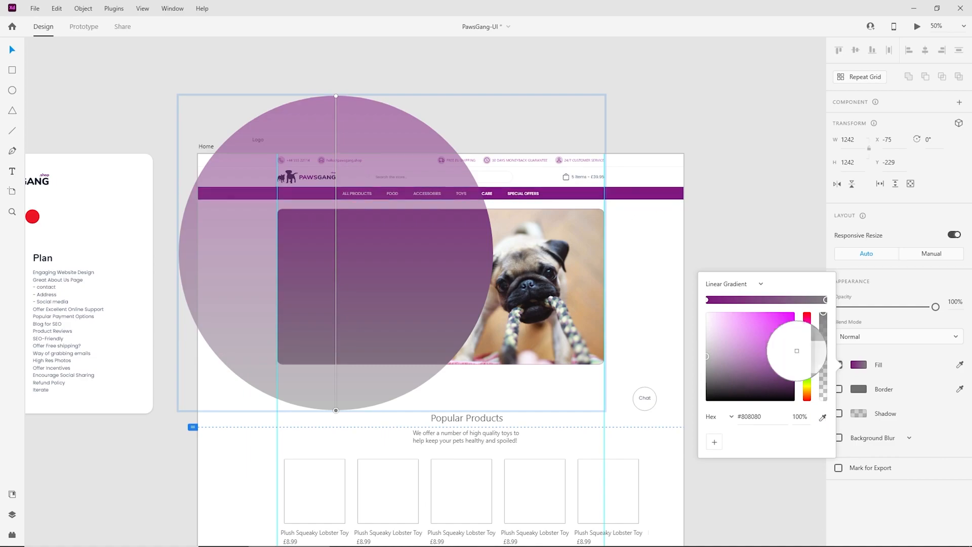
click(647, 195)
drag(778, 361, 771, 335)
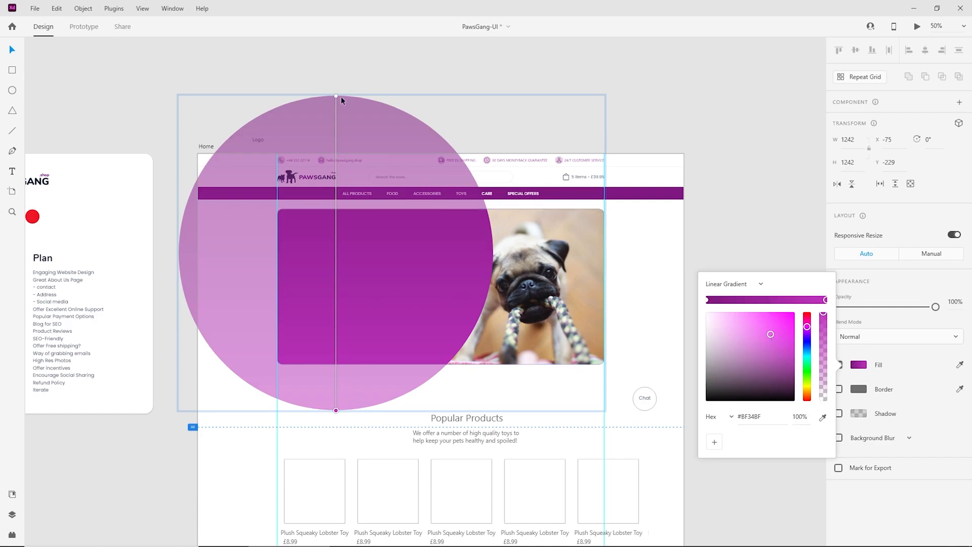
Run the circle's gradient diagonally from its upper left to its lower right edge
drag(336, 95, 220, 120)
drag(336, 409, 487, 342)
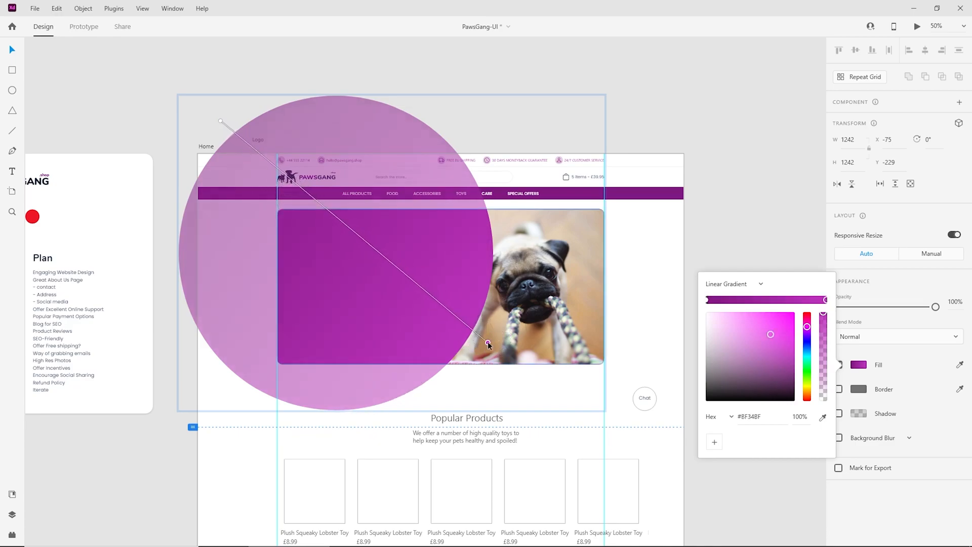
click(716, 165)
click(716, 165)
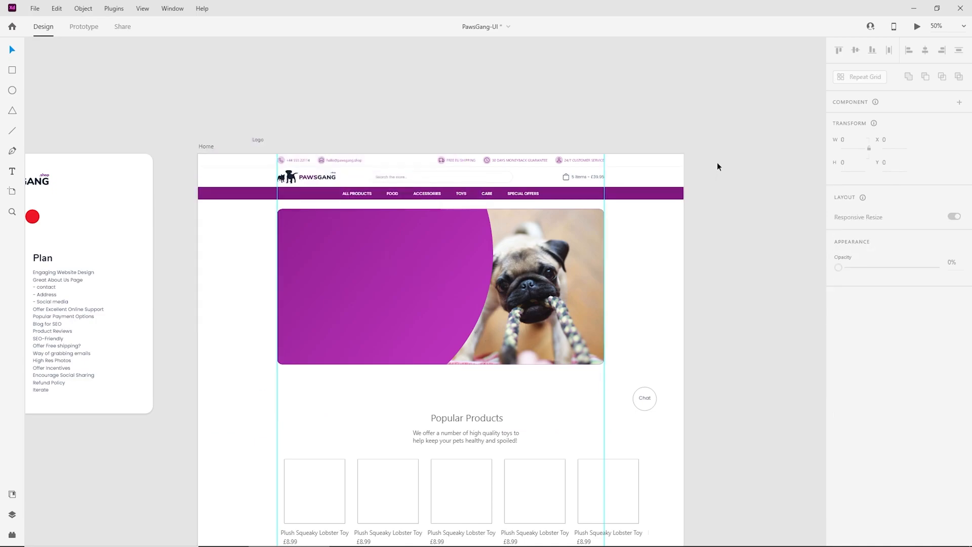
Shift the gradient circle inside the mask to the left, to X -165, so it covers less of the pug
key(ctrl+equal)
drag(721, 255, 769, 243)
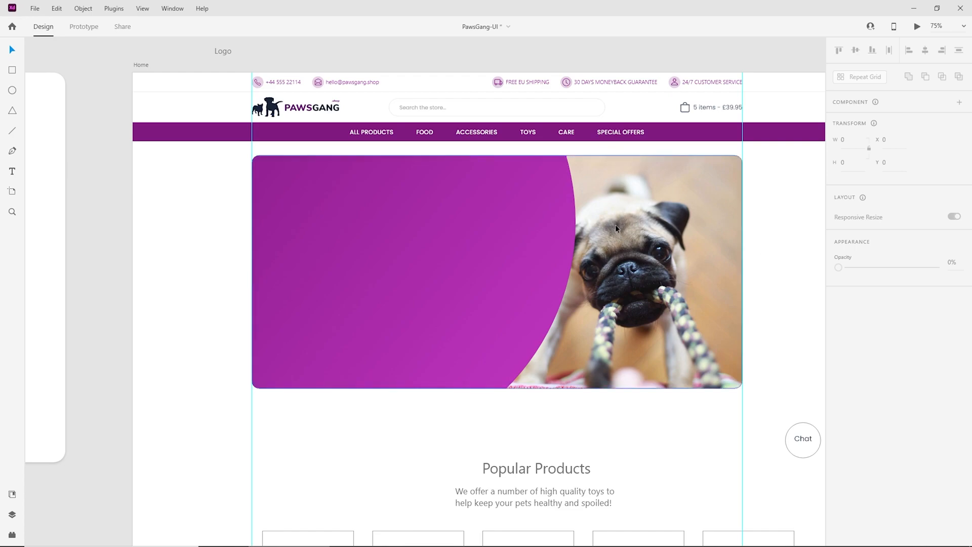
click(544, 251)
double_click(545, 252)
key(shift+Left)
key(shift+Left)
key(shift+Left)
key(shift+Left)
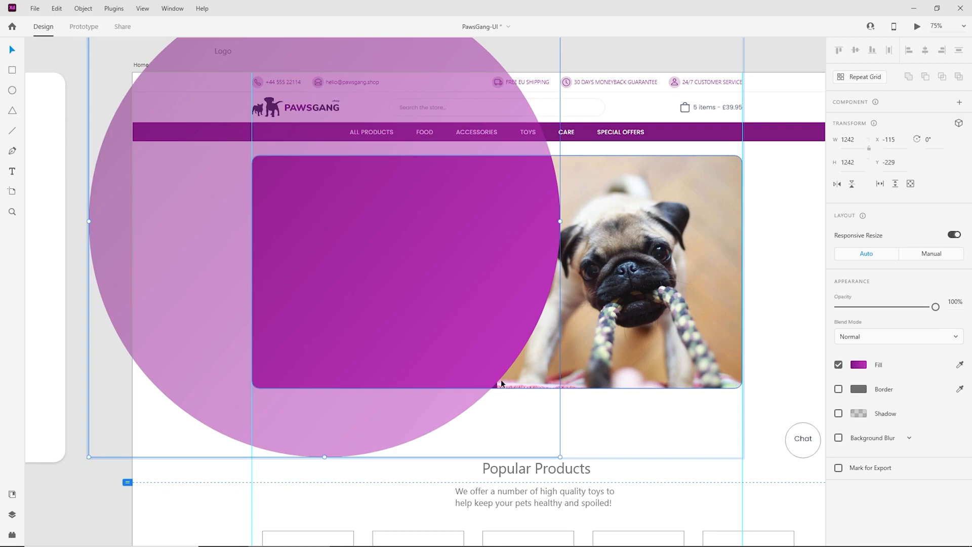
key(shift+Left)
key(shift+Left)
key(shift+Left)
key(shift+Left)
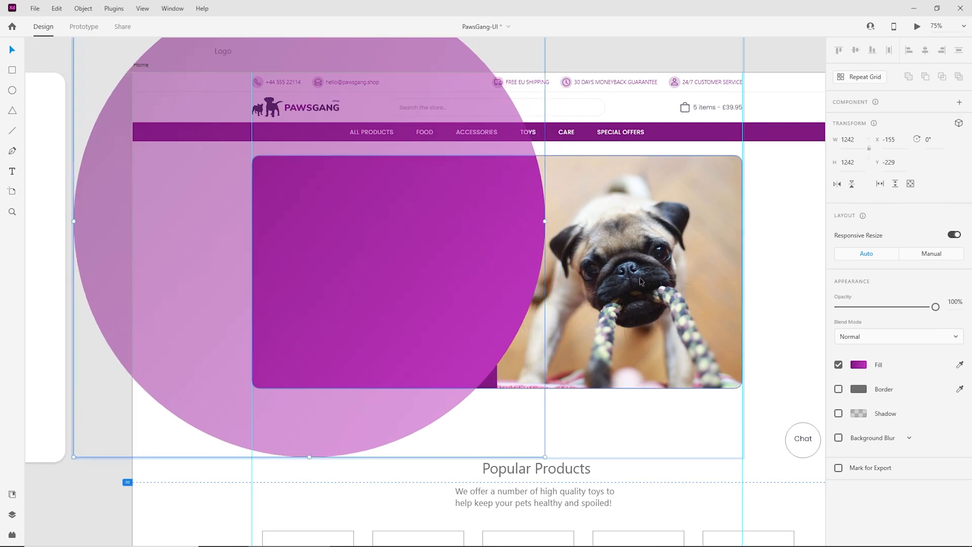
key(shift+Left)
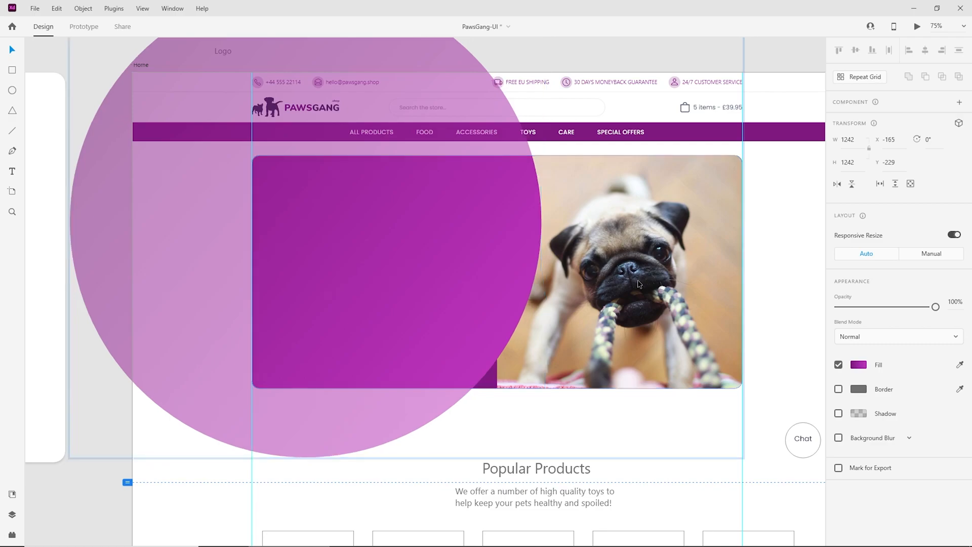
click(786, 225)
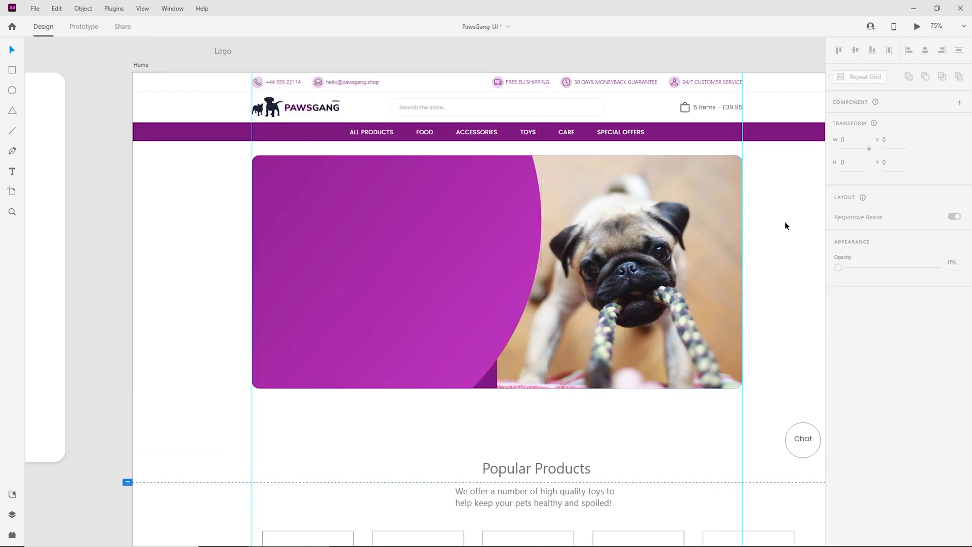
Enlarge the pug photo inside its rectangle to fill the gap beside the circle's curved edge, and nudge it right
click(647, 281)
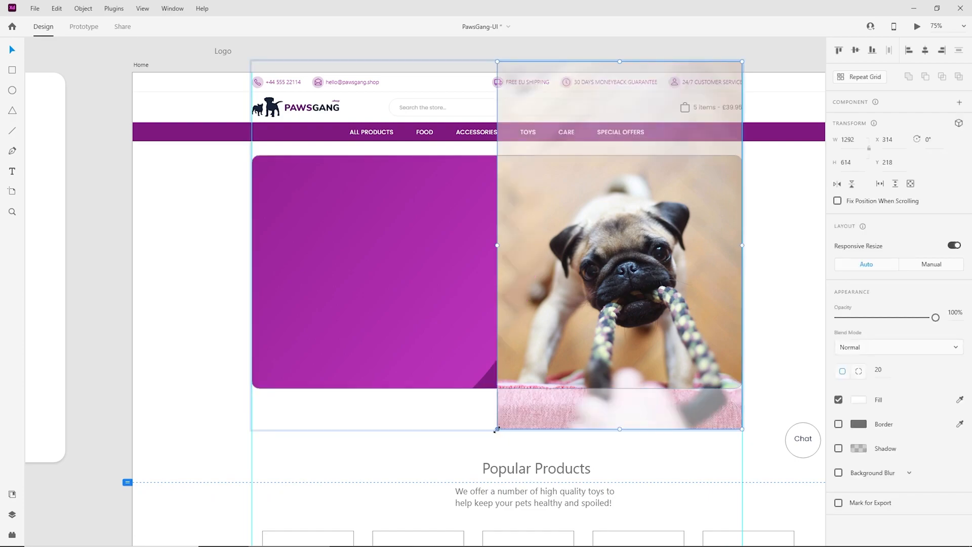
drag(495, 431, 472, 457)
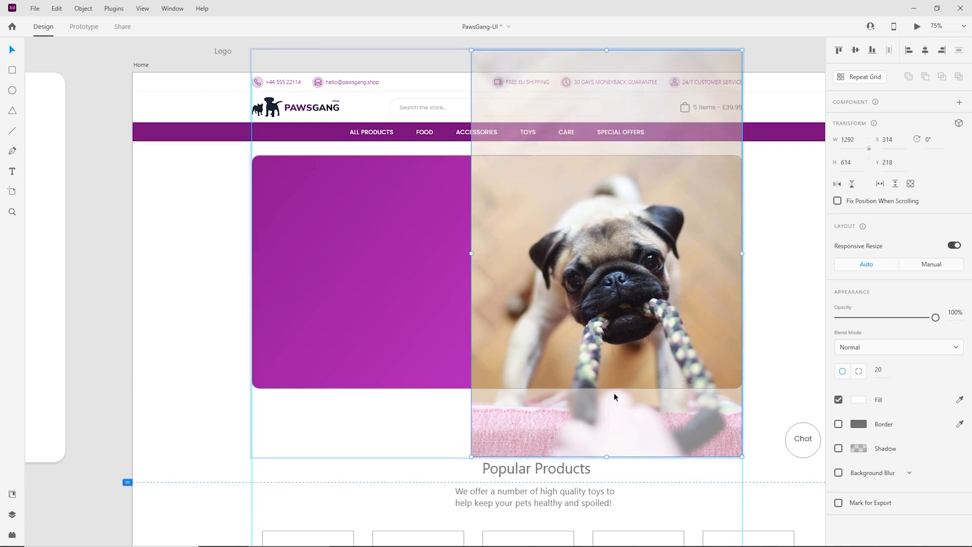
mouse_move(744, 47)
mouse_down()
mouse_move(749, 41)
mouse_move(750, 52)
mouse_up()
key(shift+Right)
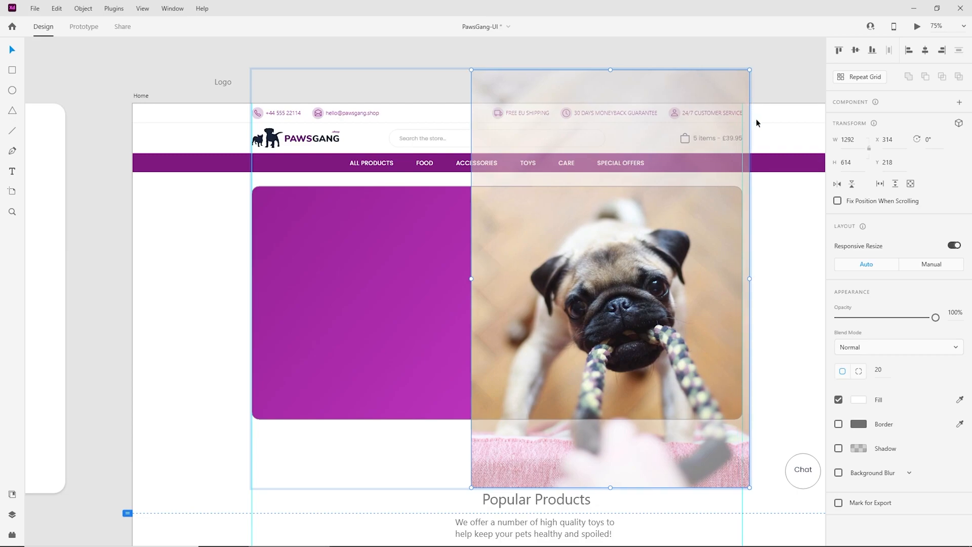
click(794, 332)
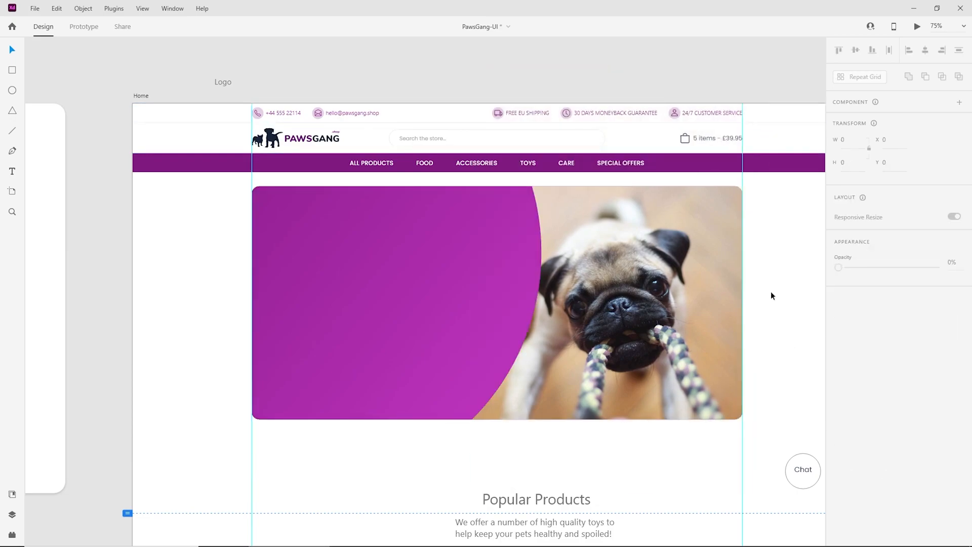
Send the masked gradient circle backward so it sits behind the hero headline, description and Shop Now button
click(496, 283)
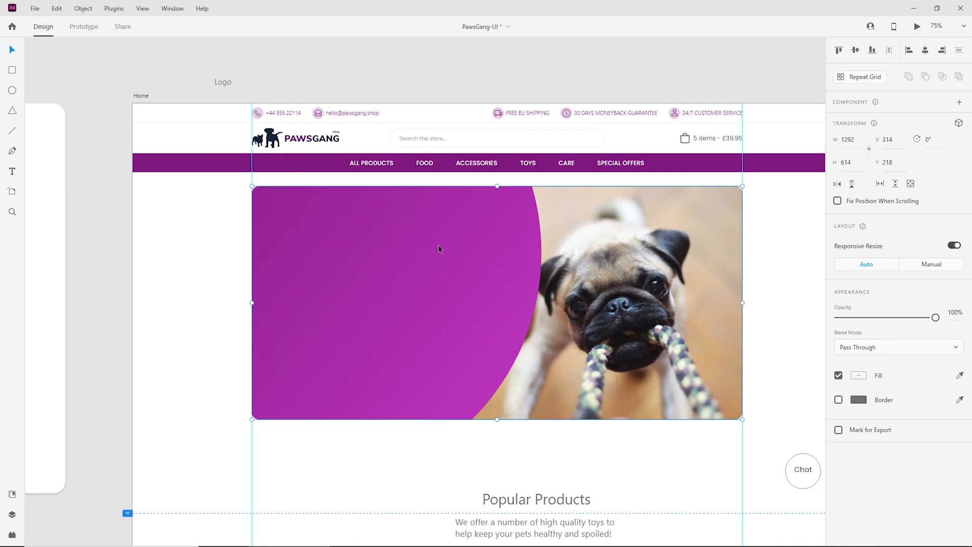
key(ctrl+[)
key(ctrl+[)
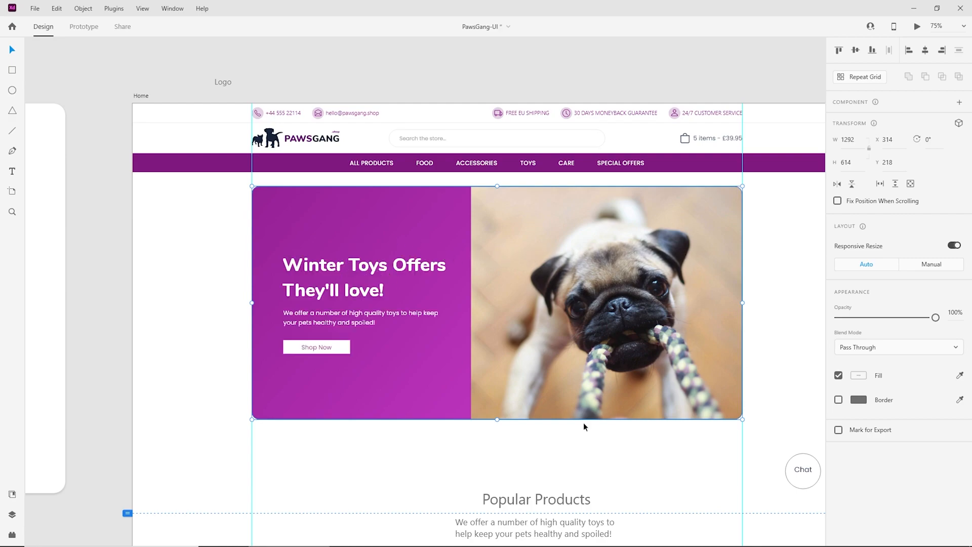
Send the pug photo backward, below both the gradient circle and the solid purple rectangle
click(774, 327)
click(626, 275)
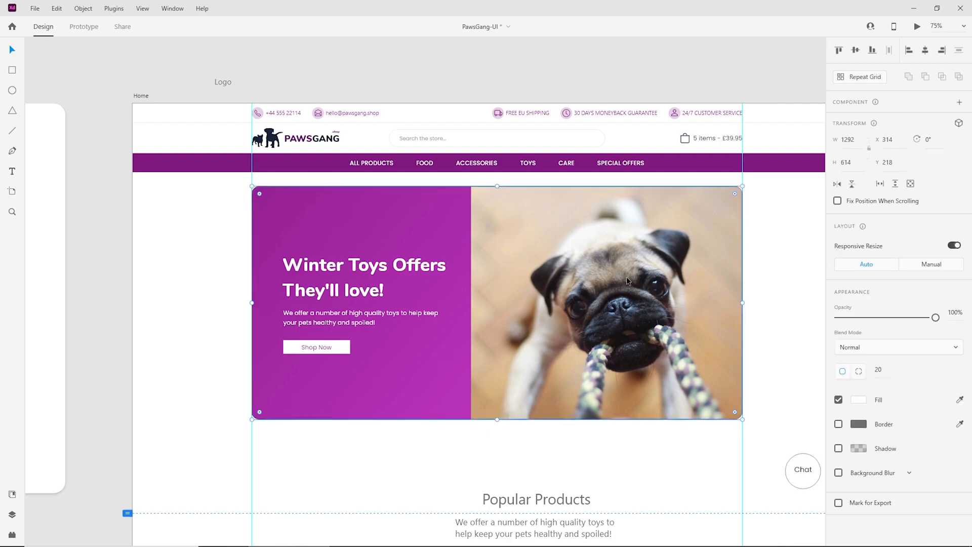
click(781, 336)
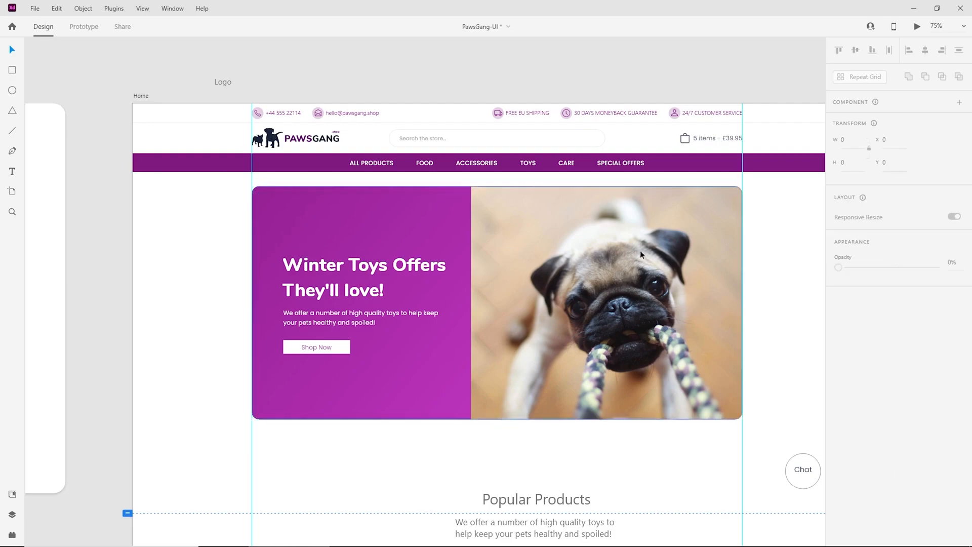
click(600, 259)
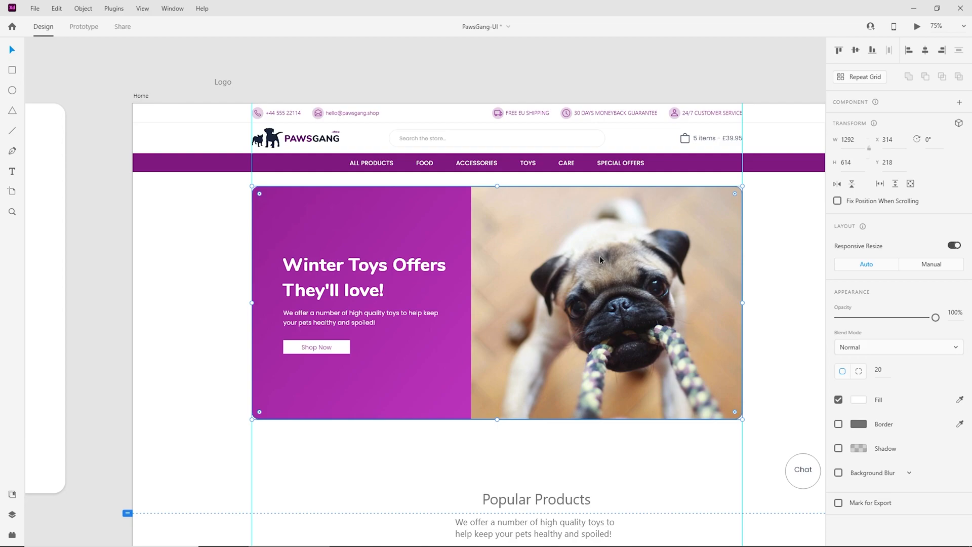
key(ctrl+[)
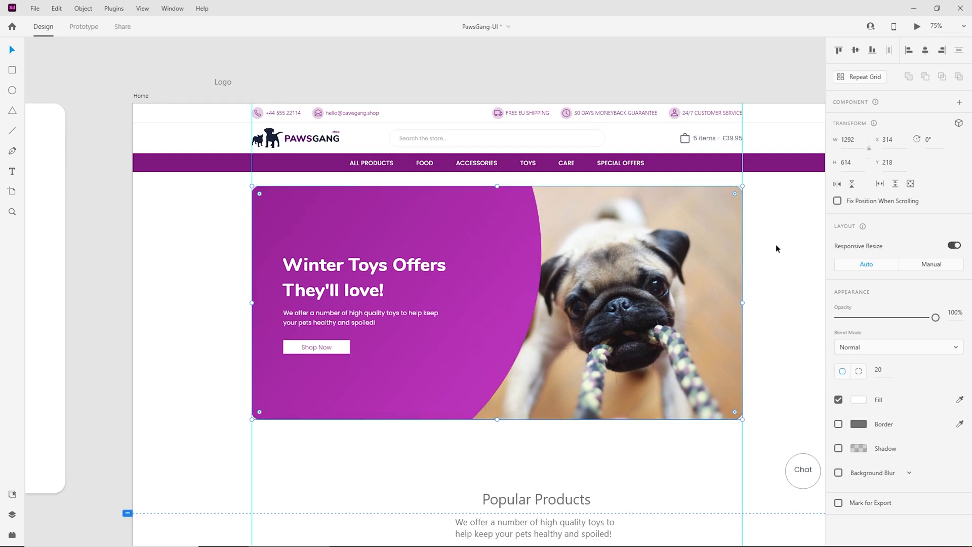
key(ctrl+[)
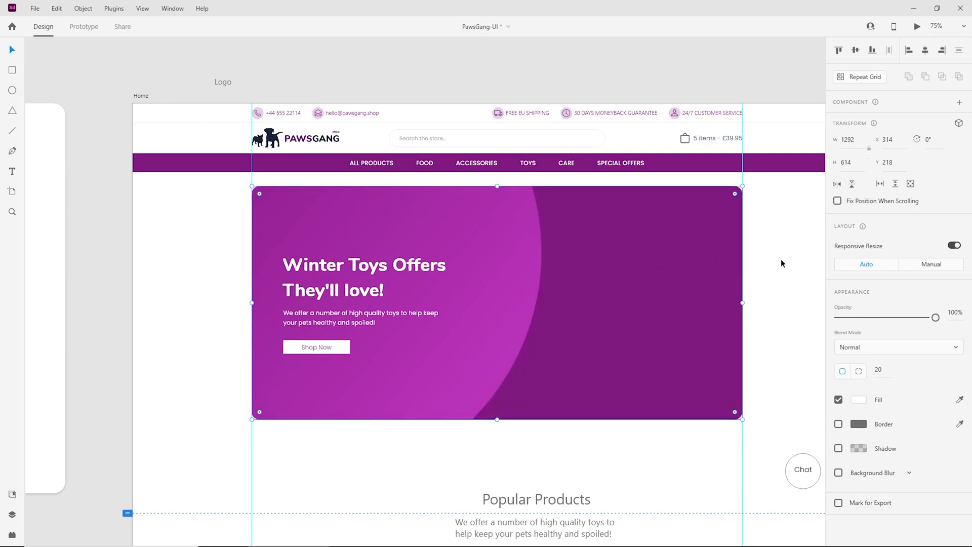
Move the solid purple rectangle out of the hero banner onto the empty pasteboard outside the Home artboard
click(774, 256)
drag(653, 226, 670, 324)
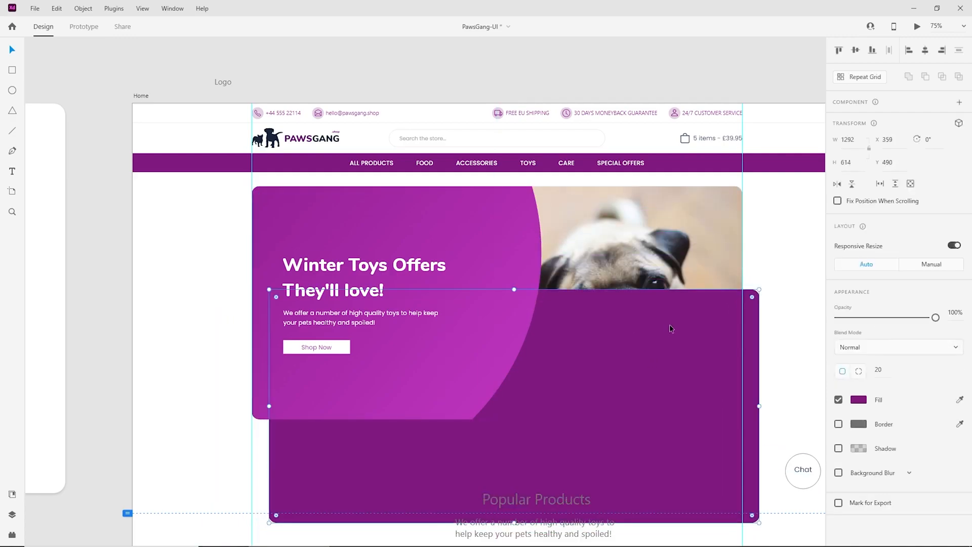
key(ctrl+minus)
drag(597, 363, 1, 64)
click(559, 149)
key(ctrl+plus)
key(ctrl+plus)
drag(646, 193, 526, 194)
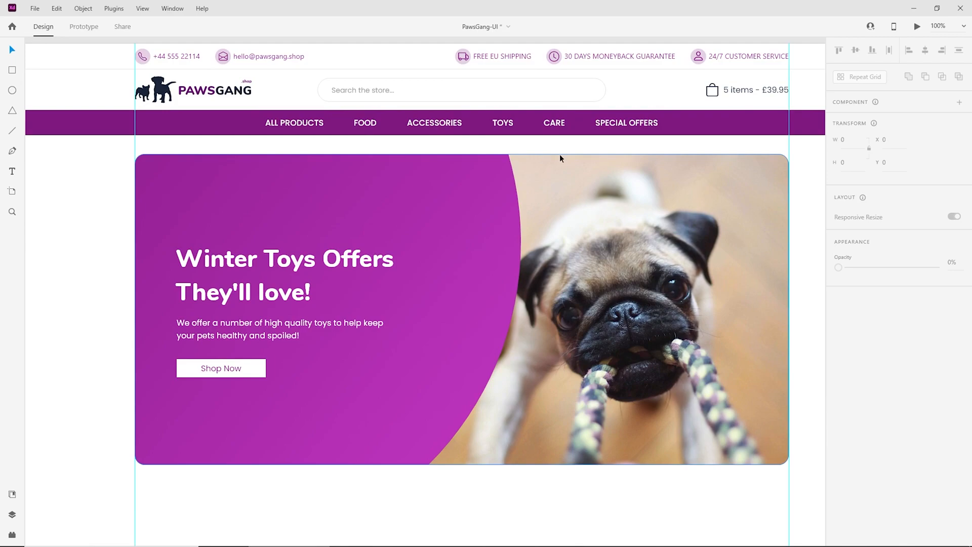
Shorten the whole hero banner slightly by raising its lower edge, keeping the text, circle and photo together
key(ctrl+minus)
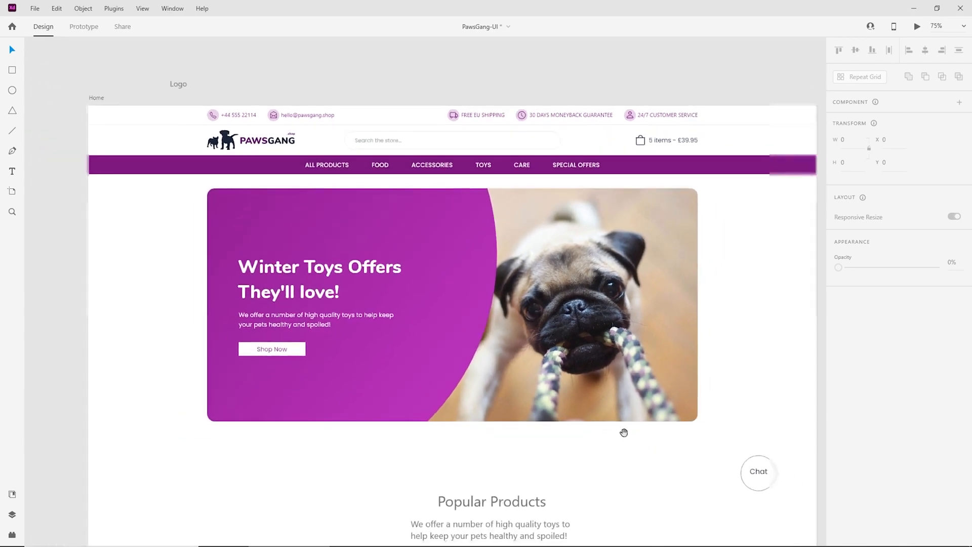
drag(607, 407, 587, 404)
click(672, 357)
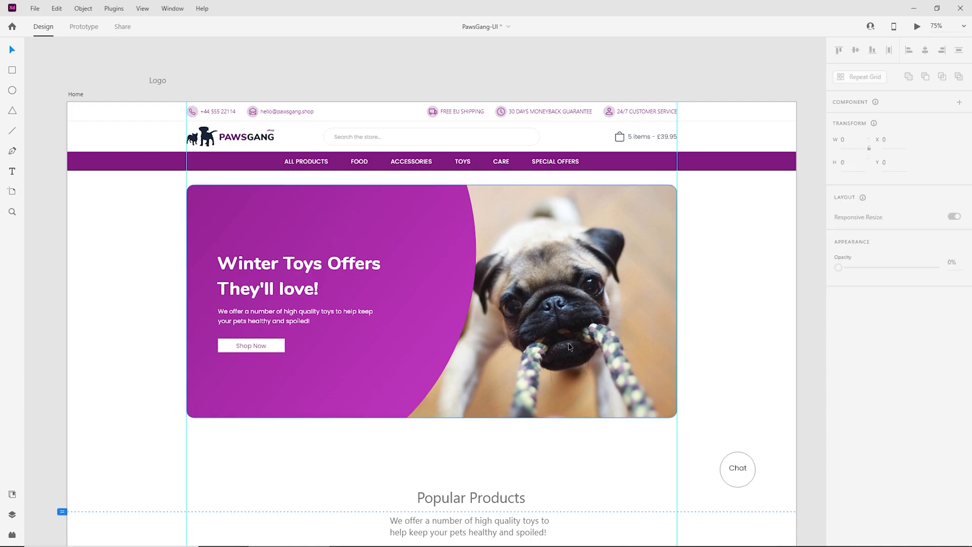
drag(697, 395, 138, 222)
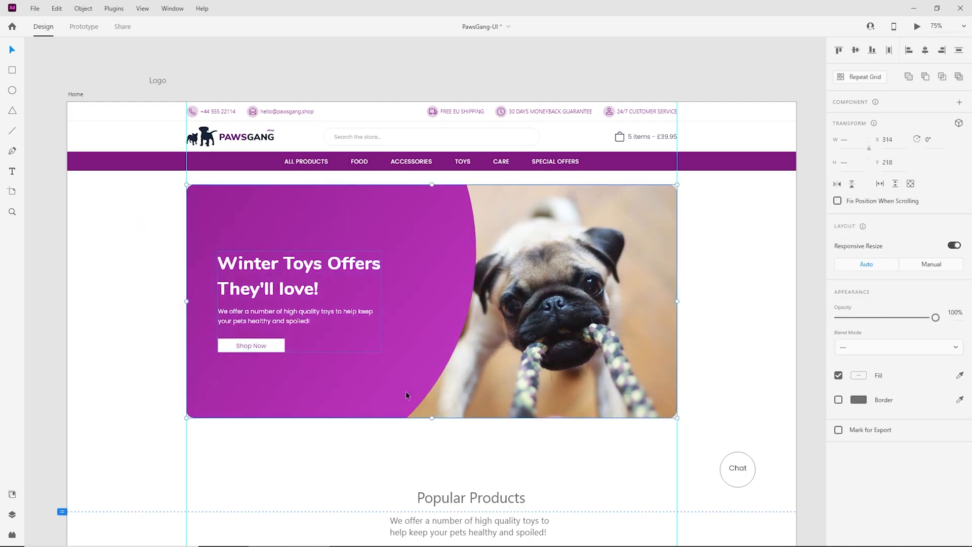
drag(432, 417, 432, 405)
click(733, 336)
key(ctrl+;)
key(ctrl+=)
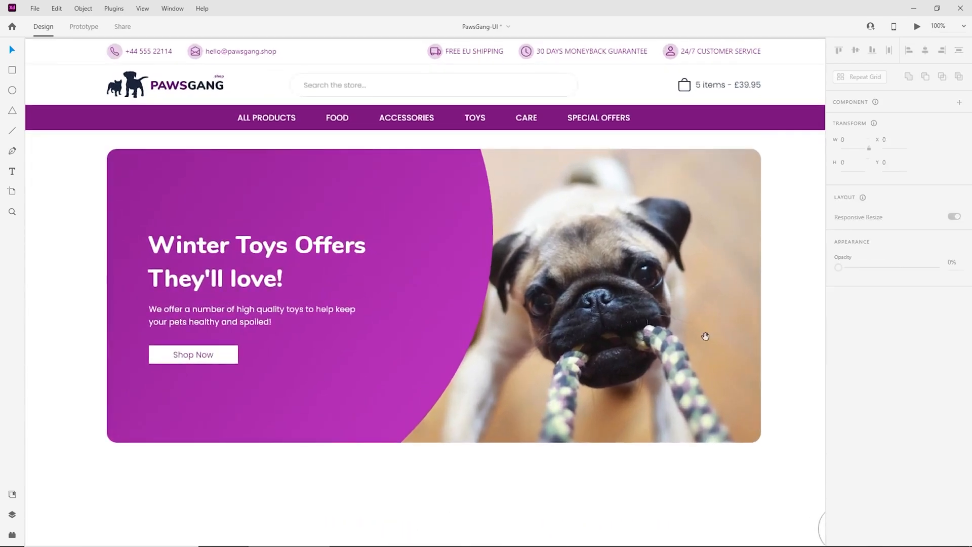
drag(706, 337, 714, 365)
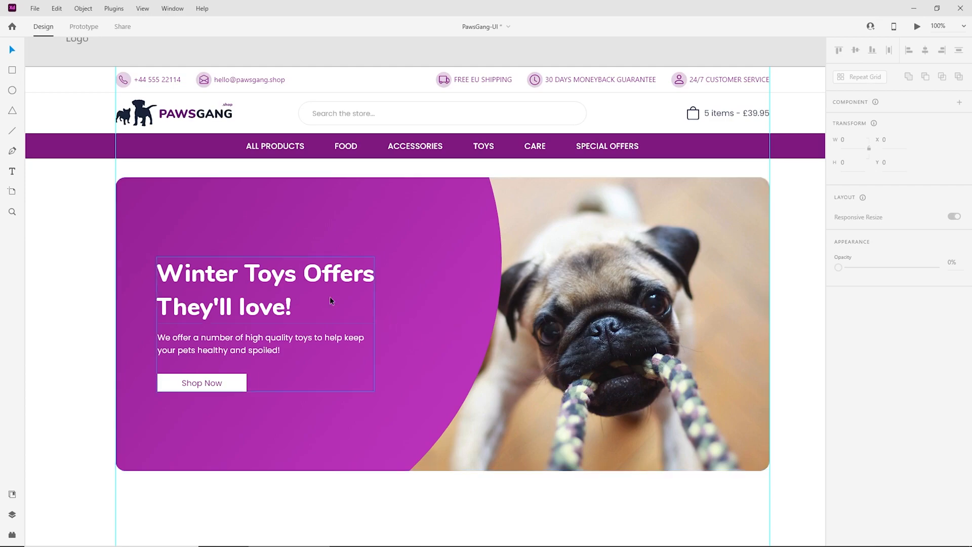
Align the hero text block vertically to the middle of the banner
click(241, 276)
key(Up)
key(Up)
key(Up)
key(Up)
key(Up)
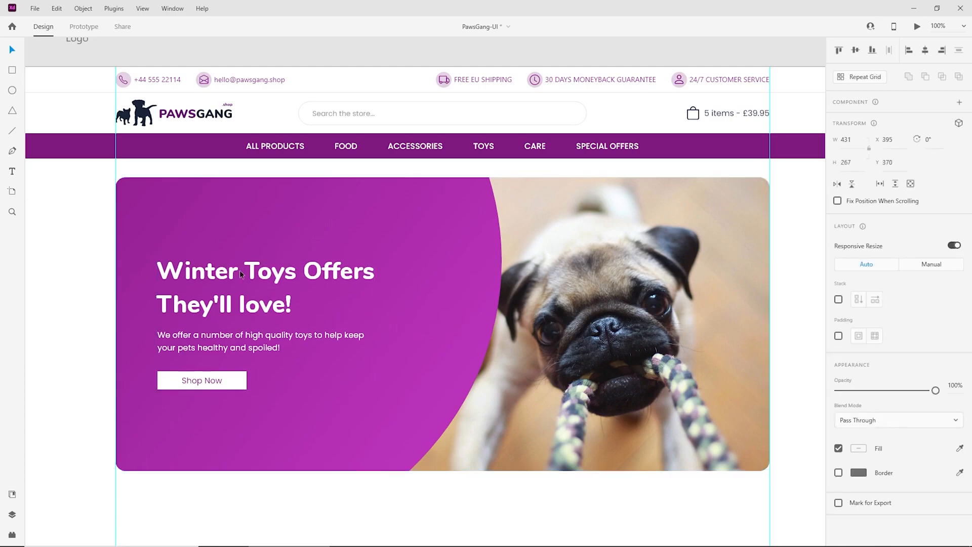
shift+click(271, 232)
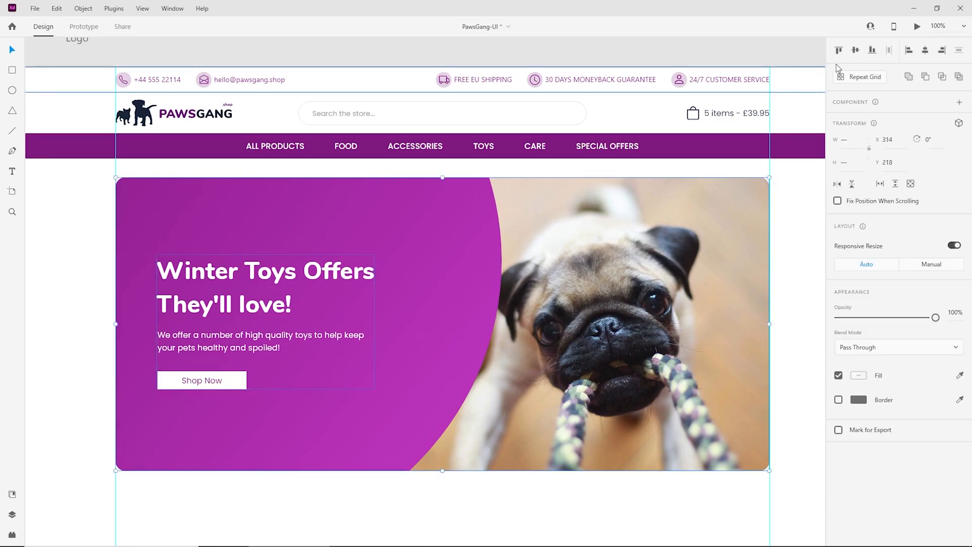
click(853, 51)
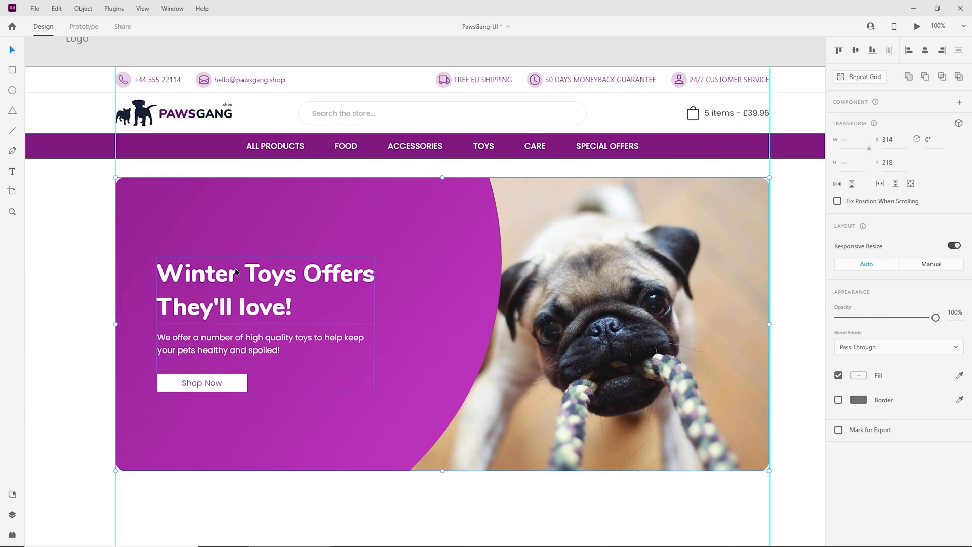
click(102, 227)
Copy the cat and dog silhouette from the header logo and place it in the banner's upper-left corner
drag(174, 252, 285, 259)
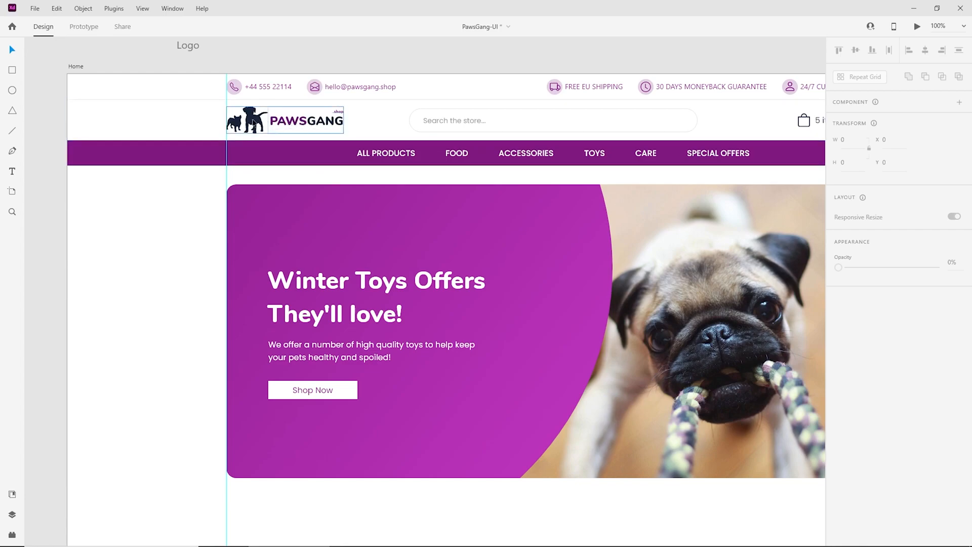
double_click(250, 122)
double_click(250, 121)
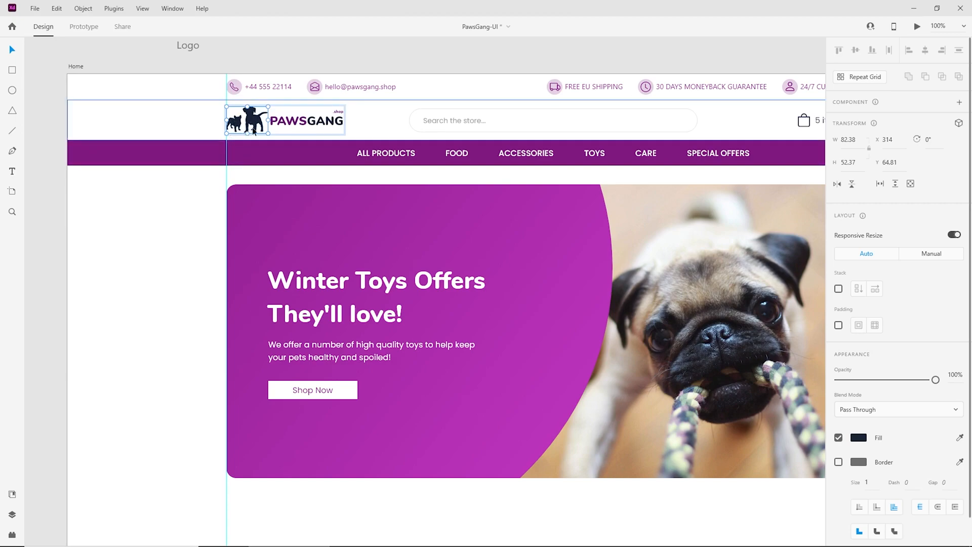
click(213, 245)
key(ctrl+v)
drag(251, 123, 264, 207)
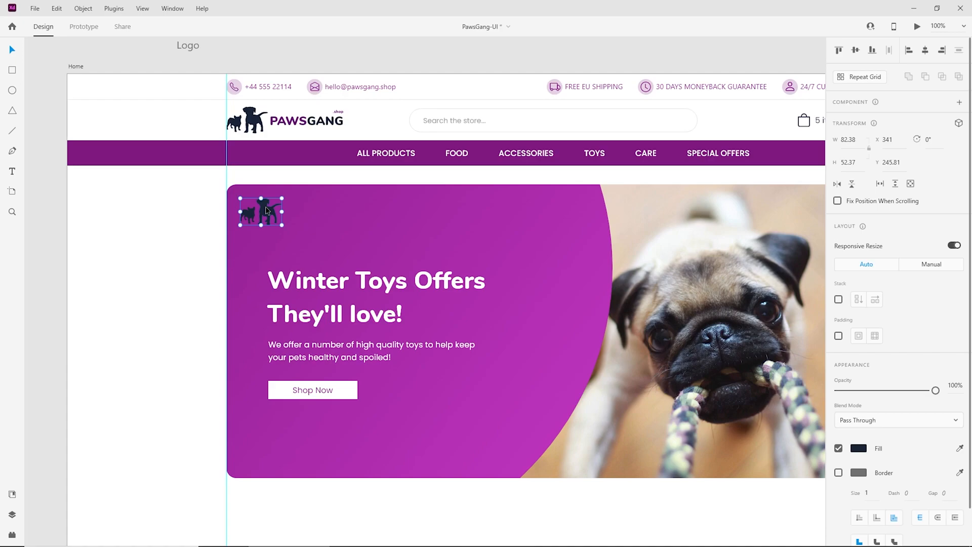
Fill the copied silhouette with near-white and lower its opacity to 6%
click(859, 448)
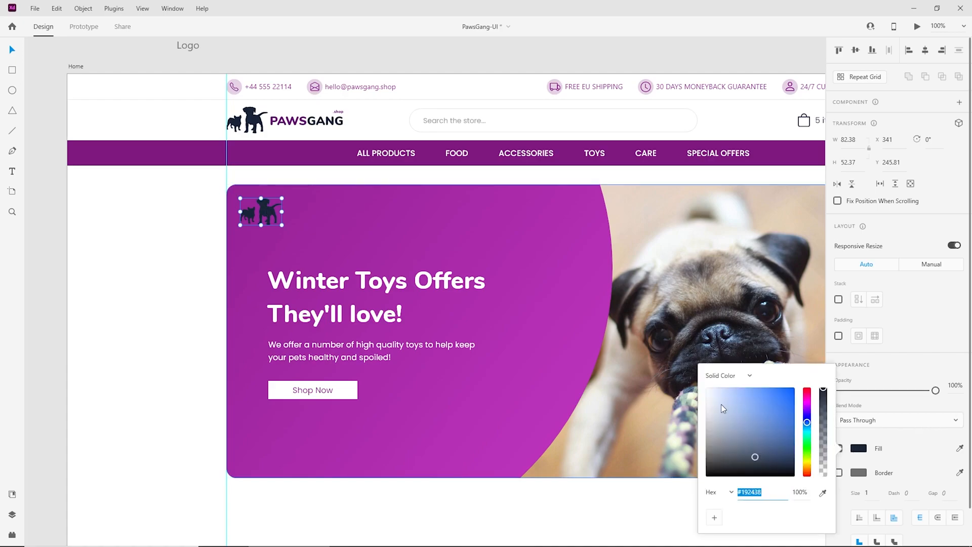
drag(724, 405, 706, 396)
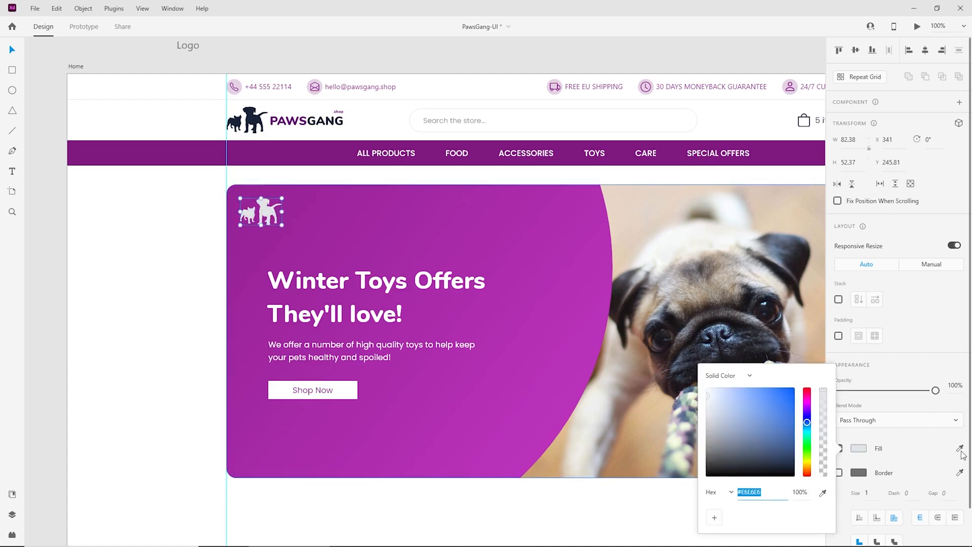
drag(710, 397, 689, 392)
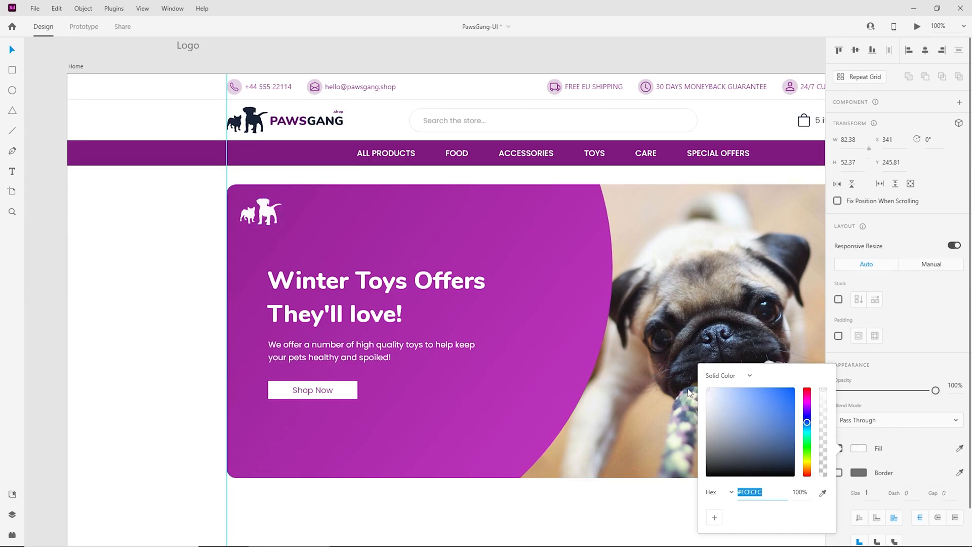
click(849, 392)
drag(850, 392, 846, 391)
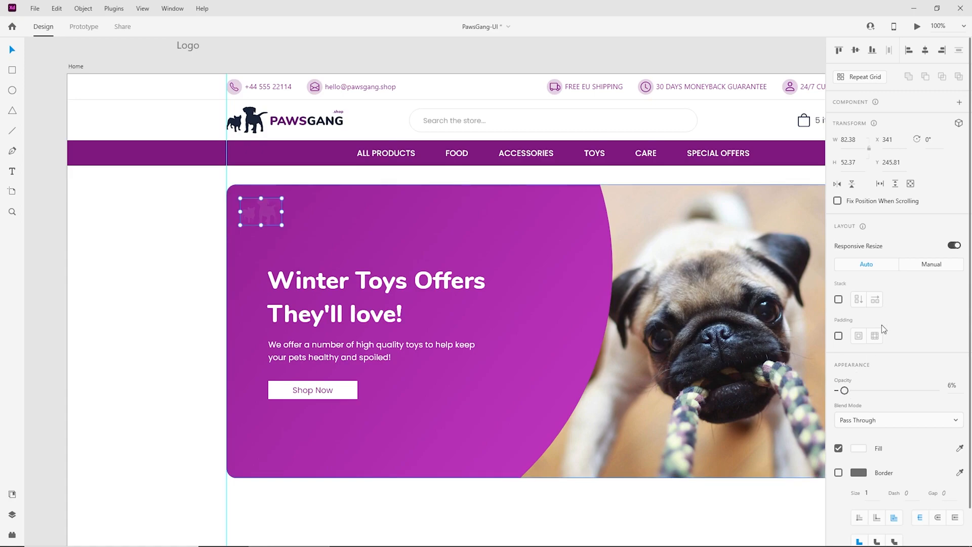
Turn the silhouette into a repeat grid covering the banner's purple area across and down, starting at the left guide
click(862, 77)
drag(282, 212, 601, 236)
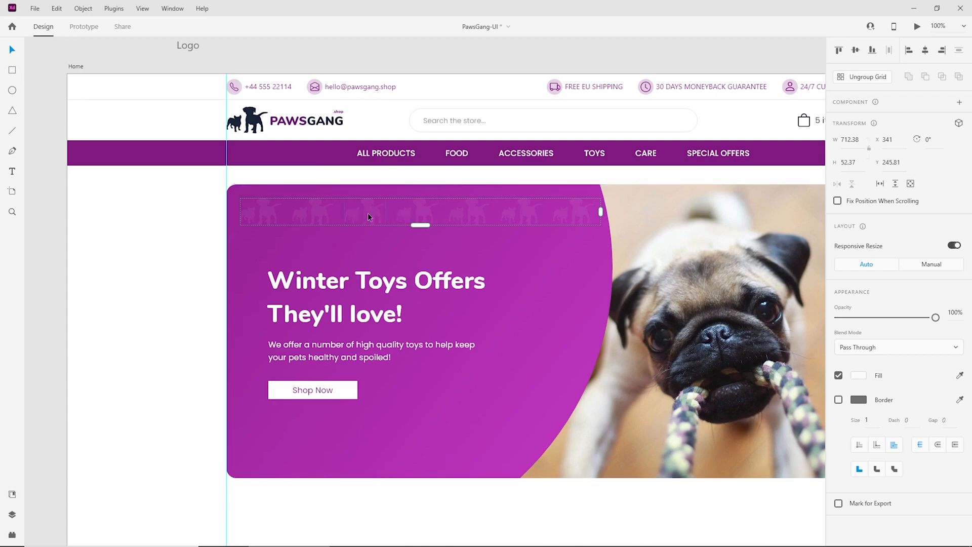
drag(366, 212, 357, 199)
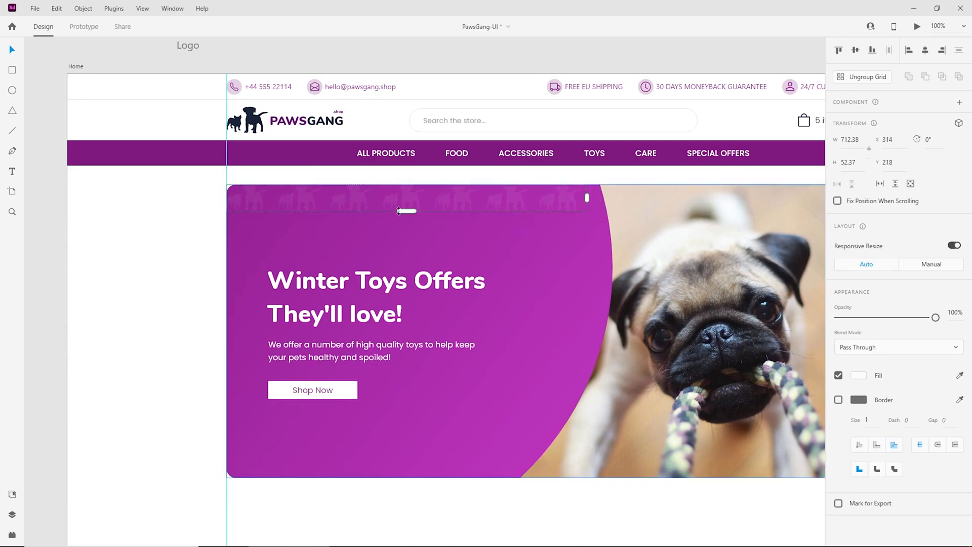
drag(588, 198, 636, 197)
drag(432, 211, 469, 480)
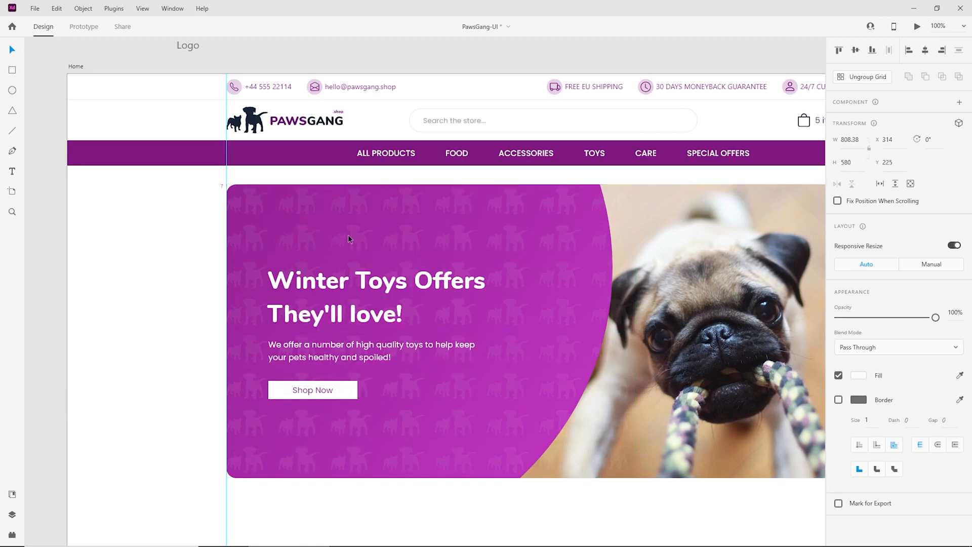
click(208, 240)
drag(297, 235, 307, 235)
key(ctrl+z)
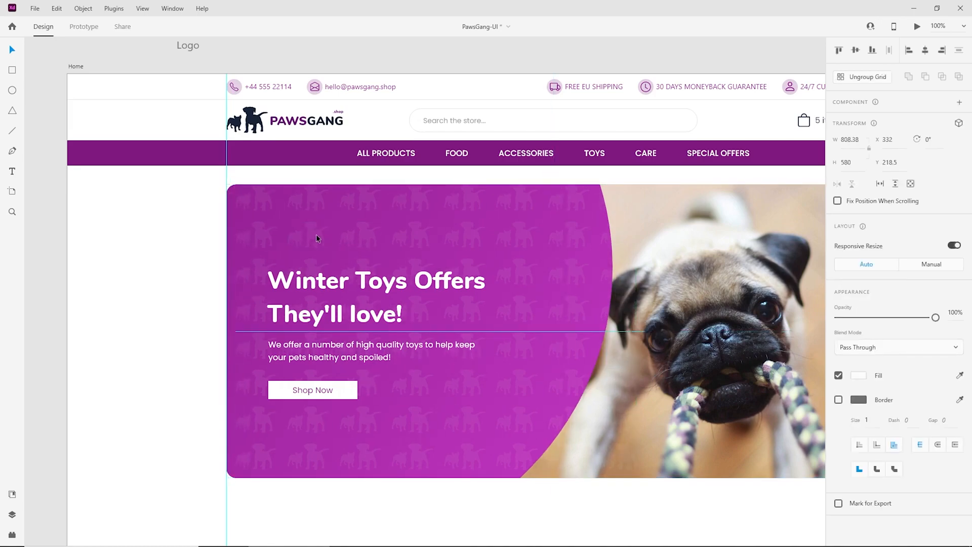
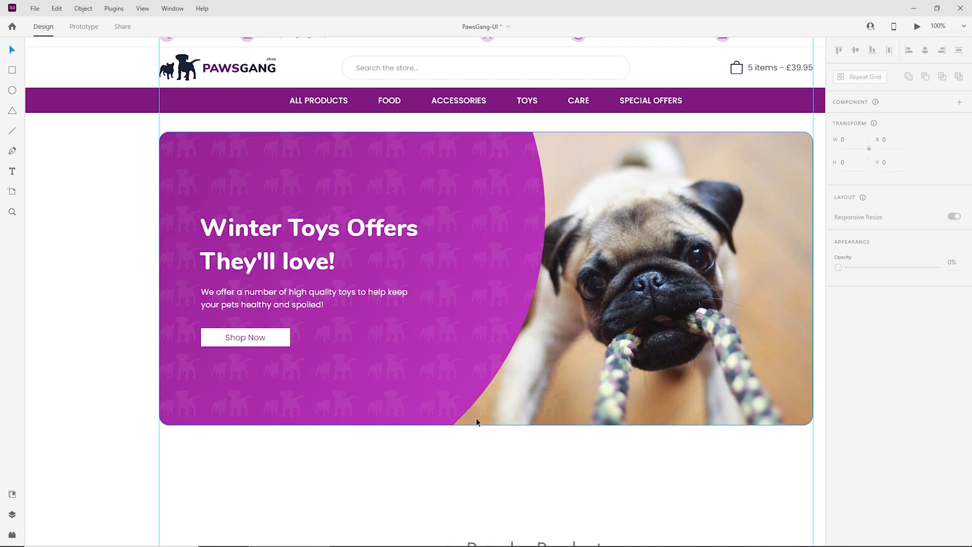
Duplicate the gradient circle inside its mask and move the duplicate out of the mask onto the artboard in place
click(531, 167)
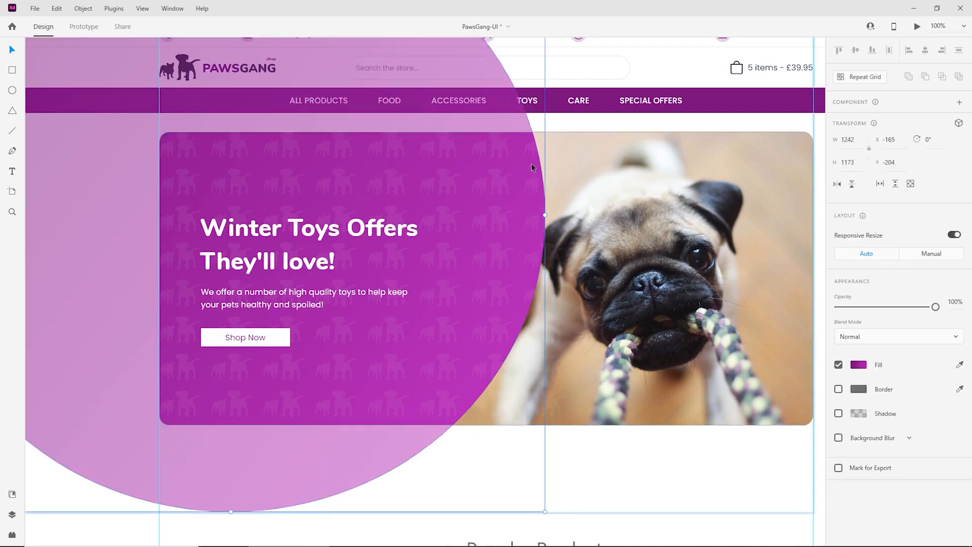
key(ctrl+d)
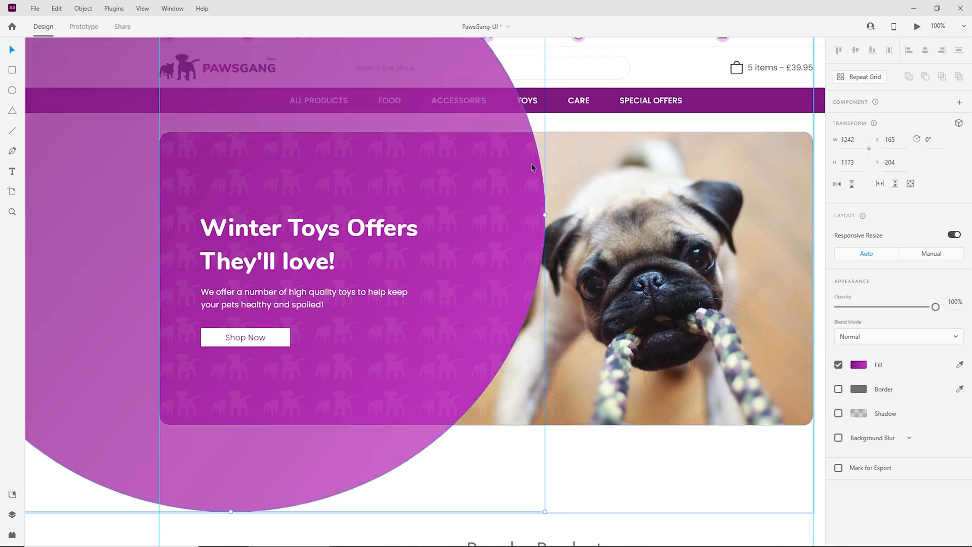
key(ctrl+x)
click(621, 460)
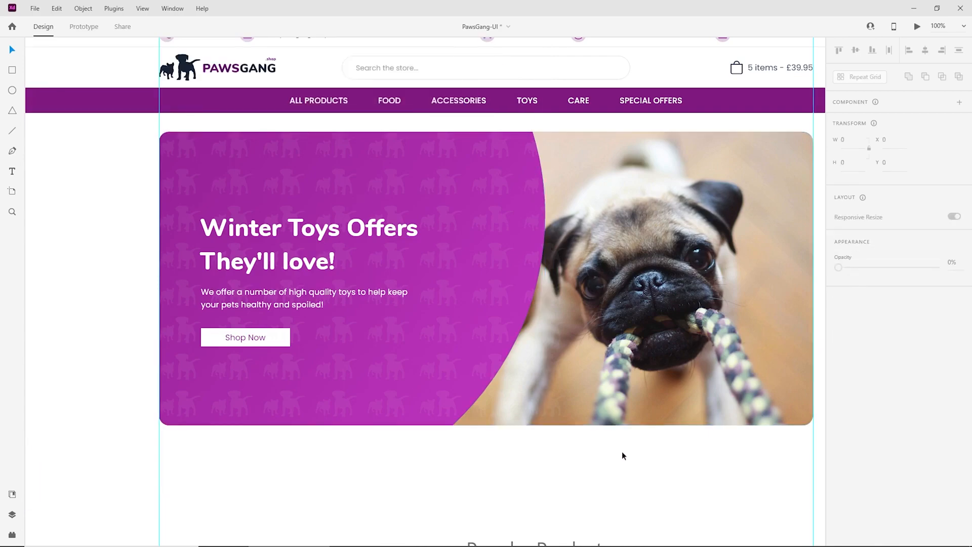
key(ctrl+v)
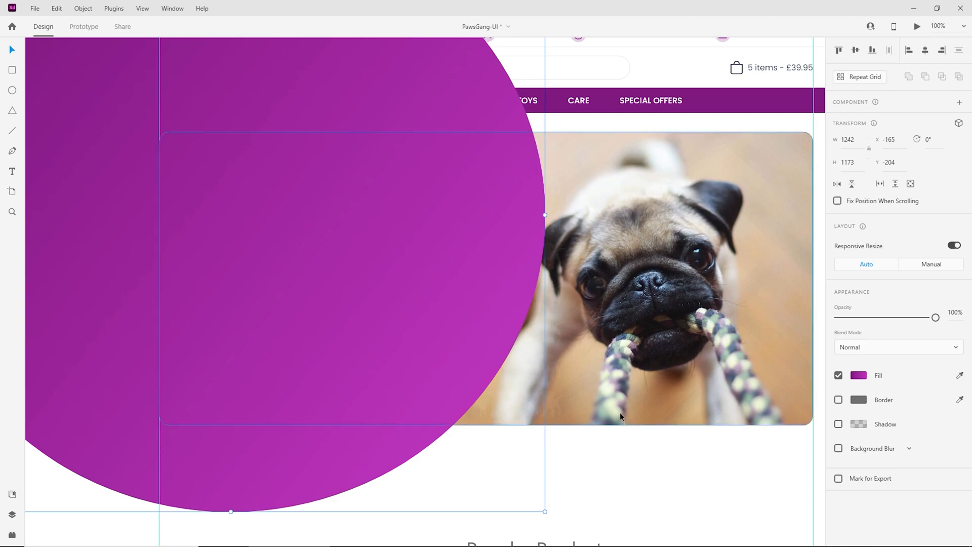
Place a copy of the spare solid purple rectangle over the hero banner at X 314, Y 220
key(ctrl+minus)
drag(379, 301, 542, 396)
drag(108, 126, 679, 107)
drag(602, 194, 456, 227)
drag(460, 179, 535, 152)
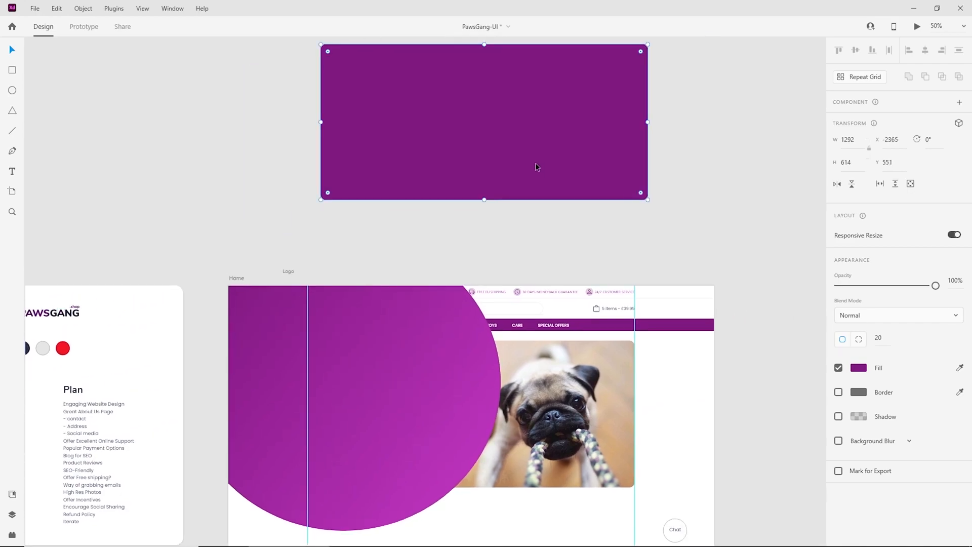
drag(478, 181, 476, 425)
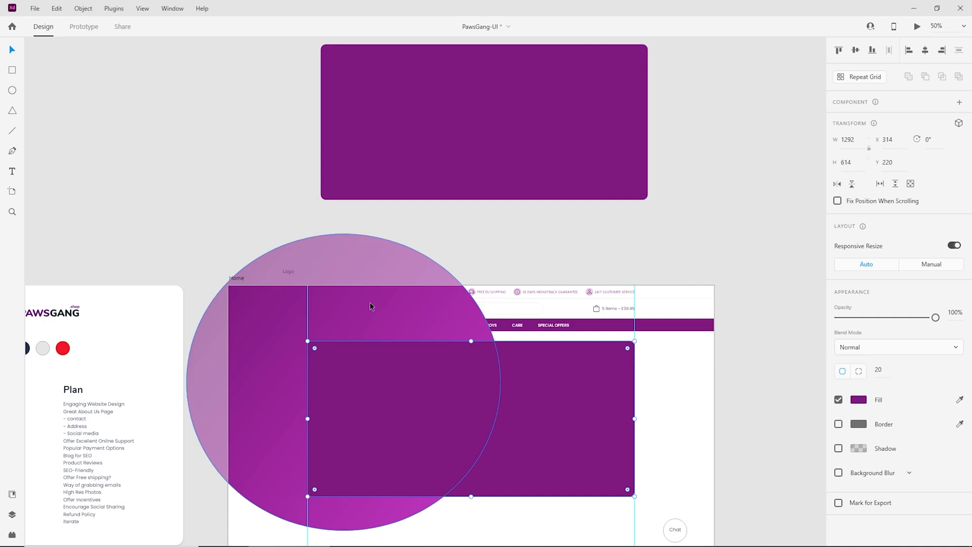
Intersect the large gradient circle with the purple rectangle over the hero banner to leave one curved purple shape
scroll(369, 302, up, 2)
click(318, 207)
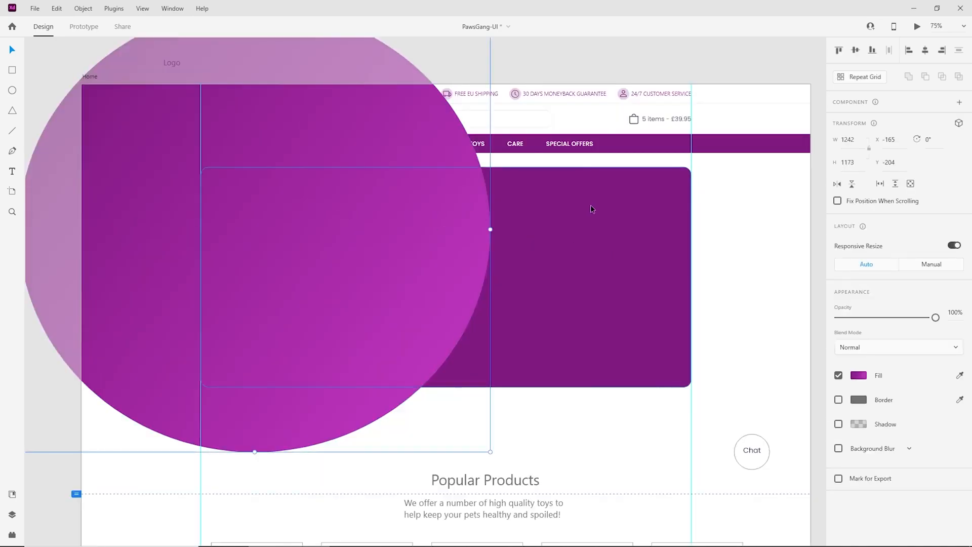
shift+click(648, 238)
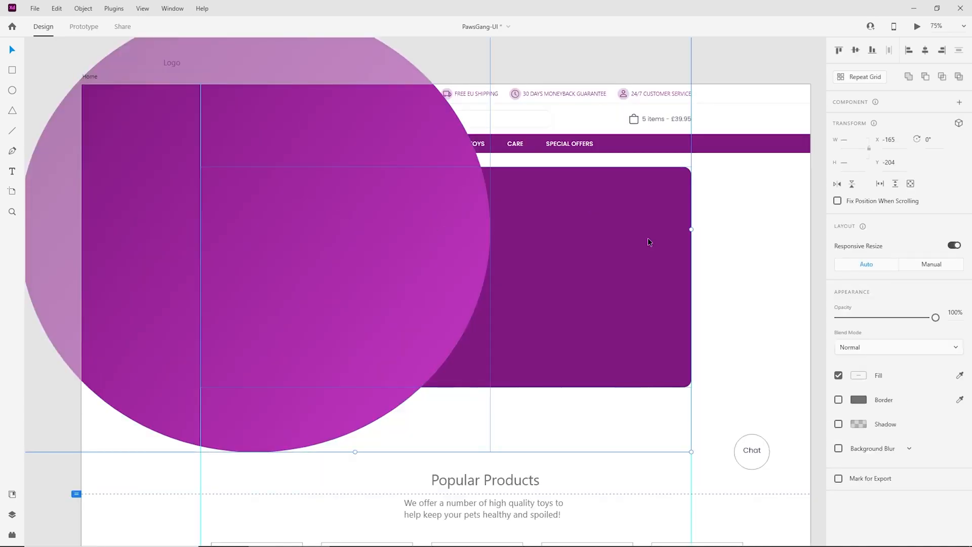
click(945, 77)
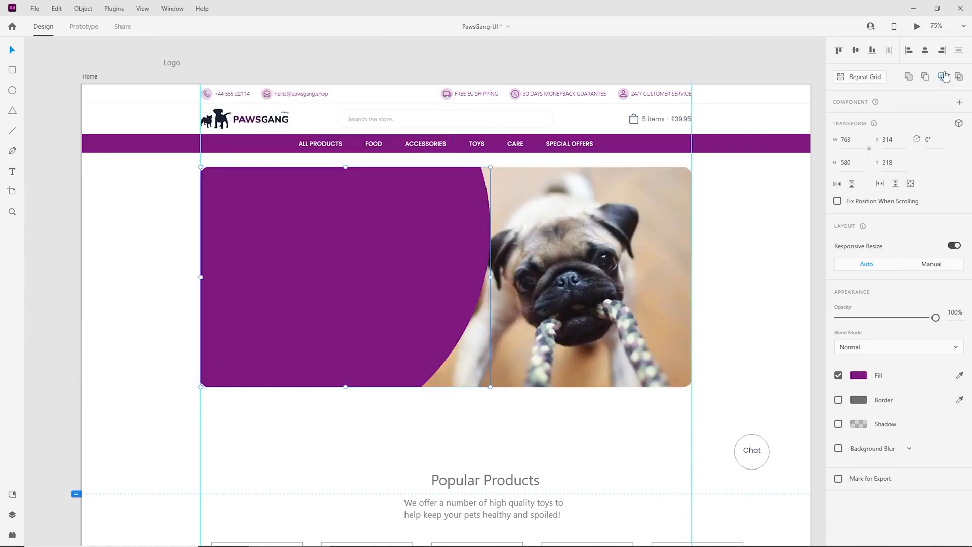
Move the curved purple shape off the Home artboard onto the empty canvas beside the spare purple rectangle
drag(293, 262, 381, 377)
drag(464, 324, 397, 230)
click(743, 235)
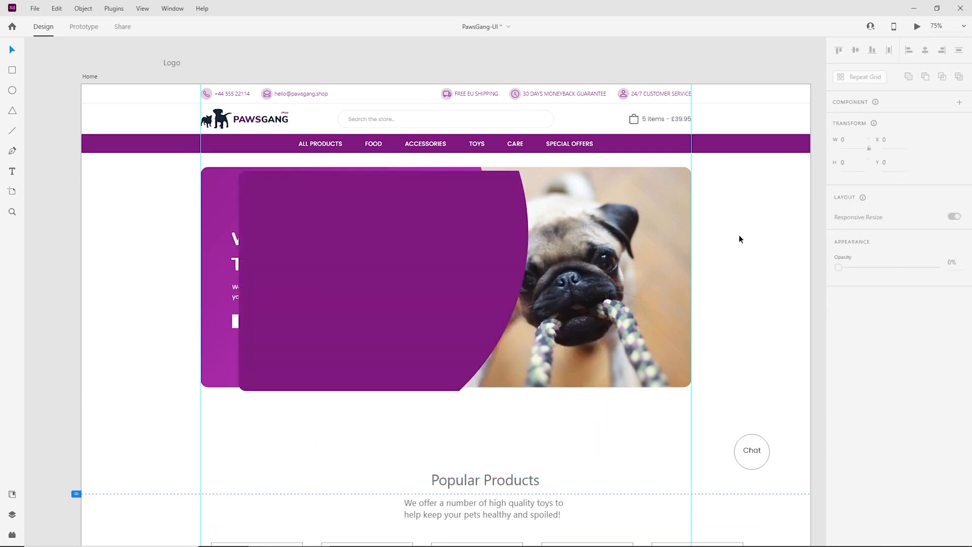
drag(365, 260, 516, 307)
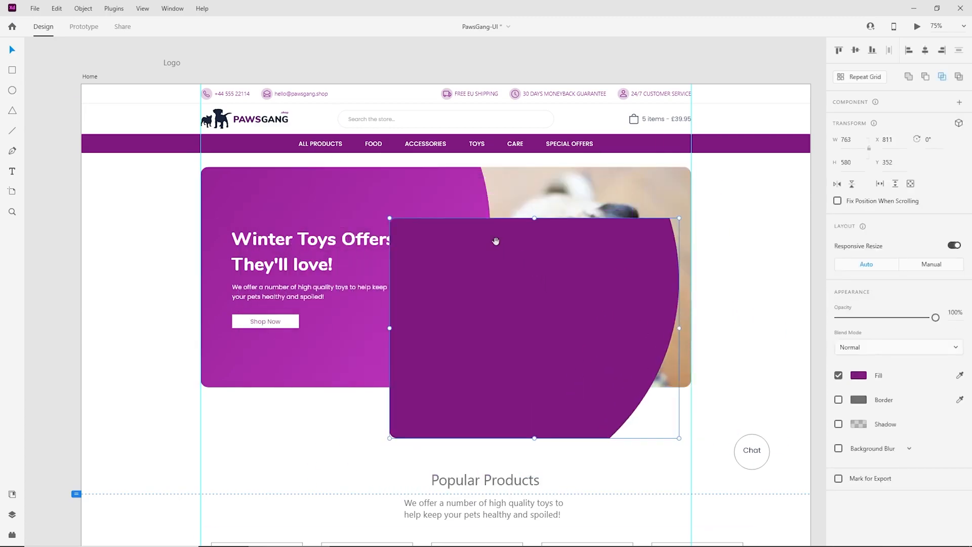
drag(508, 247, 575, 397)
drag(590, 432, 427, 286)
drag(471, 331, 321, 205)
click(436, 376)
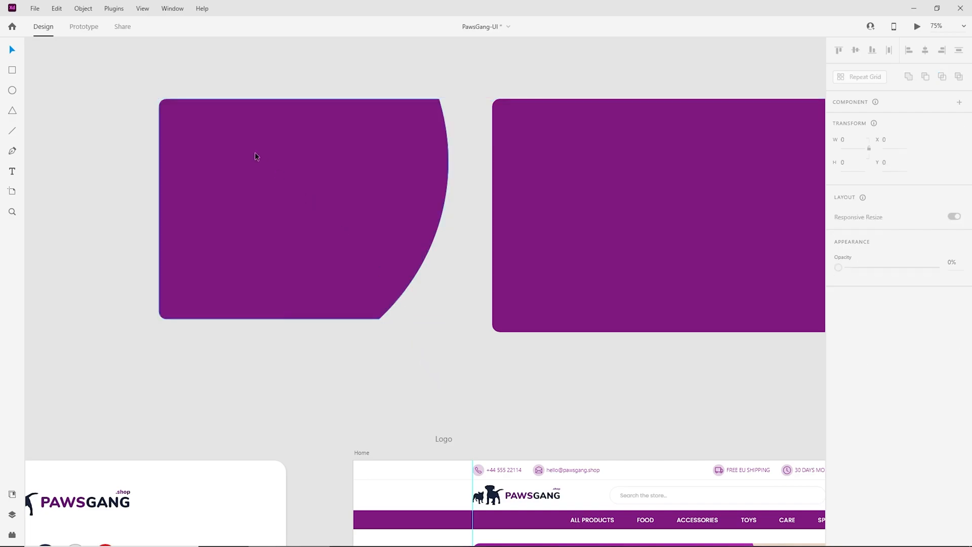
Copy the curved purple shape and paste it into the open Illustrator document
drag(256, 154, 306, 142)
click(392, 175)
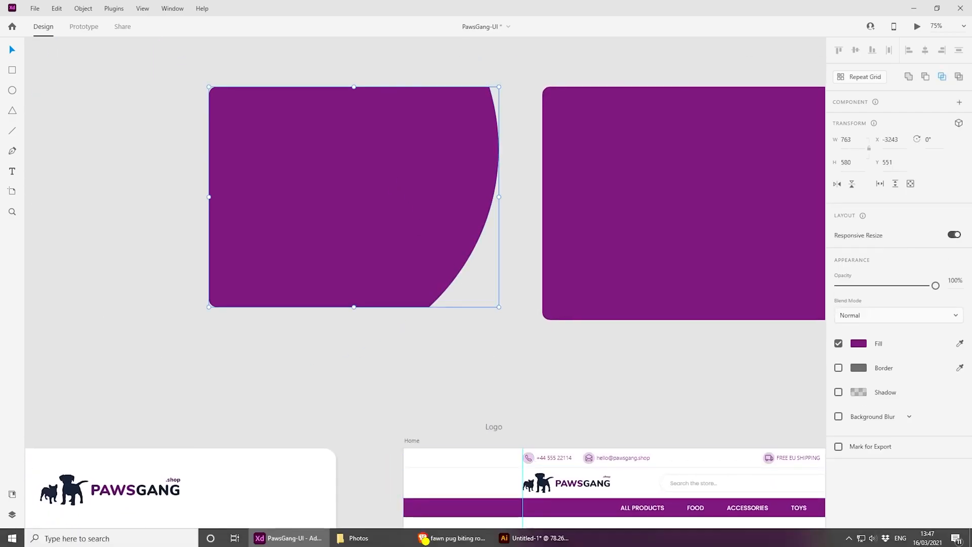
click(521, 534)
key(ctrl+v)
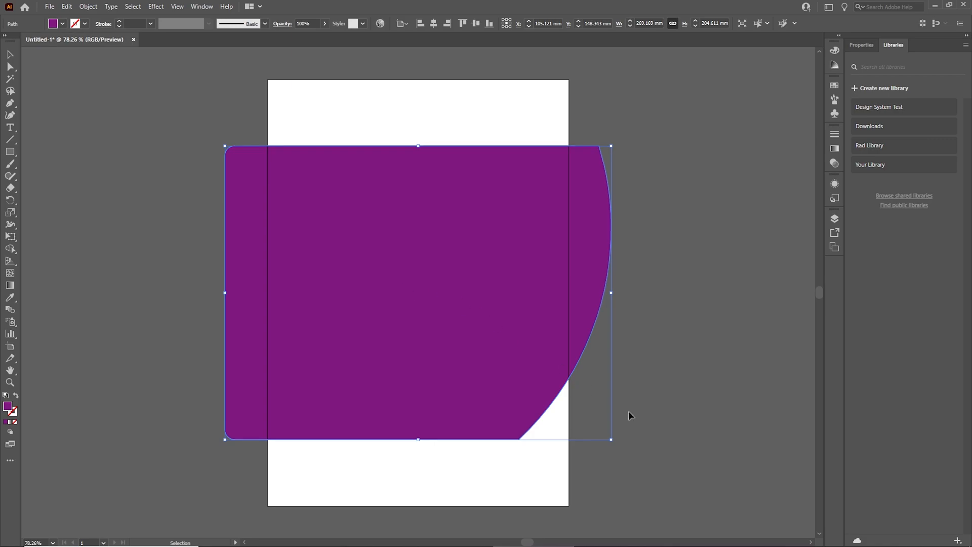
click(639, 440)
Copy the cat-and-dog silhouette from the XD header logo and paste it into Illustrator inside the purple shape's upper-left corner
click(286, 536)
scroll(582, 323, down, 3)
click(490, 328)
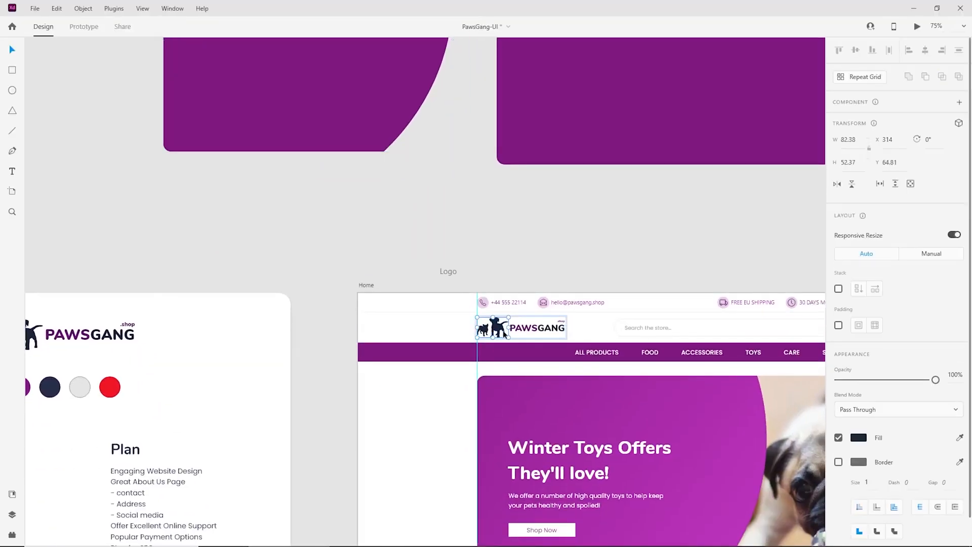
click(527, 541)
key(ctrl+v)
drag(433, 294, 271, 171)
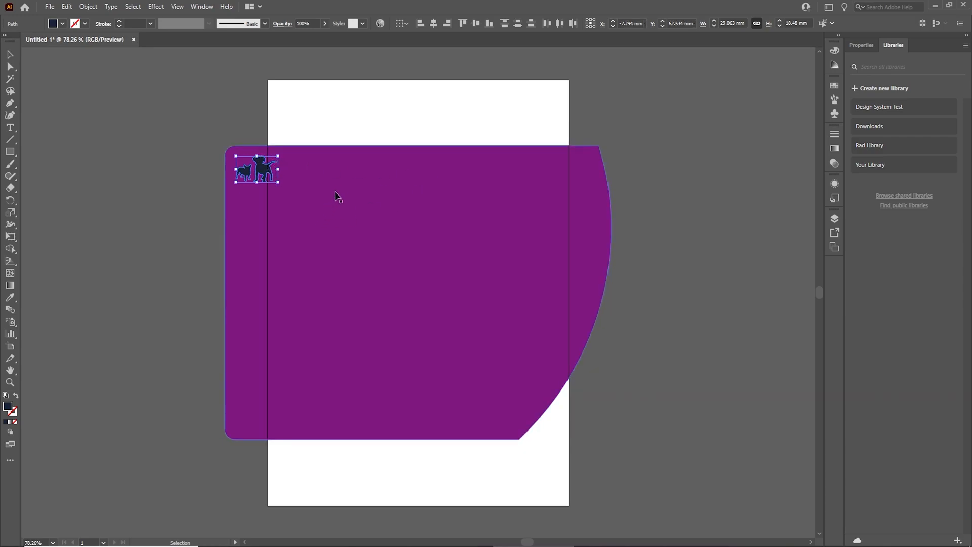
Group the separate cat and dog silhouettes into one object
key(ctrl+shift+a)
click(270, 168)
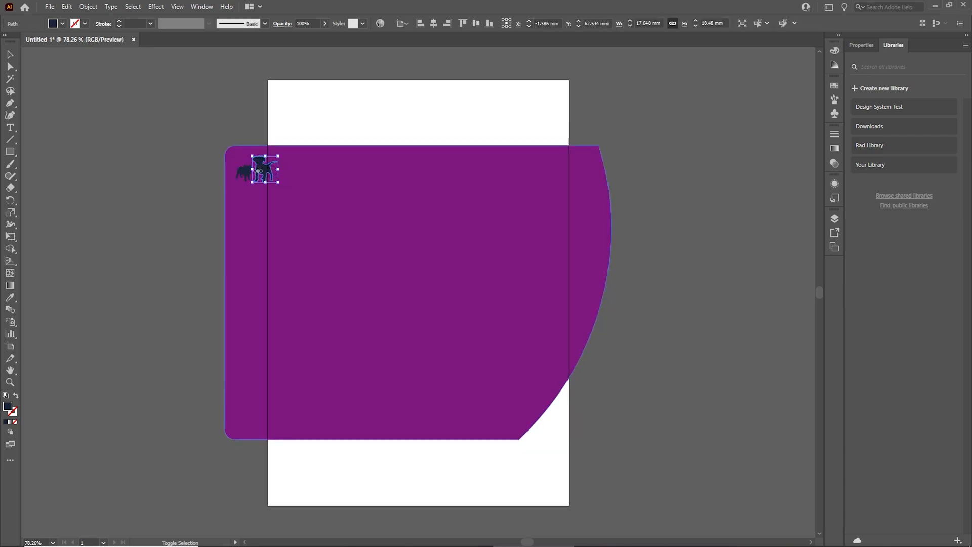
shift+click(245, 174)
key(ctrl+g)
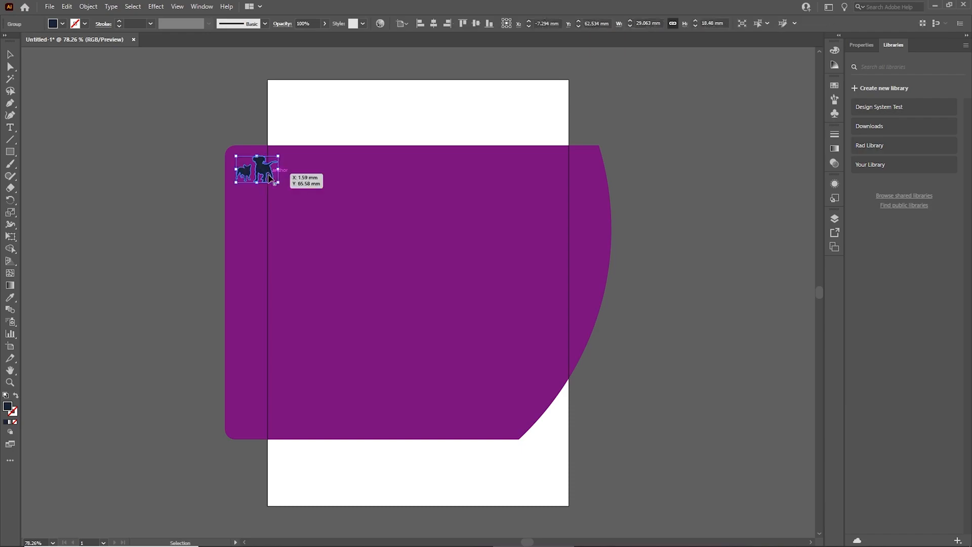
Fill the grouped silhouettes with light grey F2F2F2 and lower their opacity to 23%
double_click(8, 406)
drag(384, 365, 363, 357)
click(597, 355)
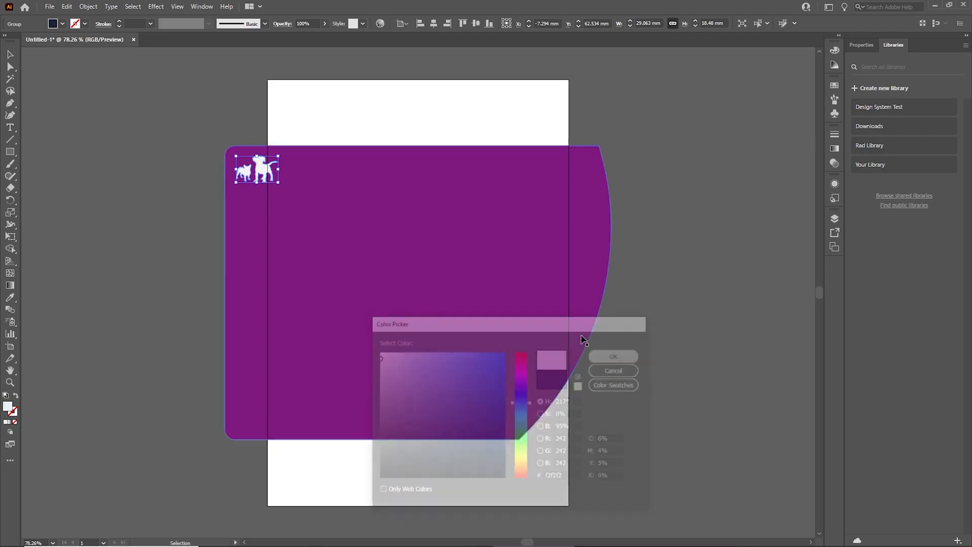
click(325, 24)
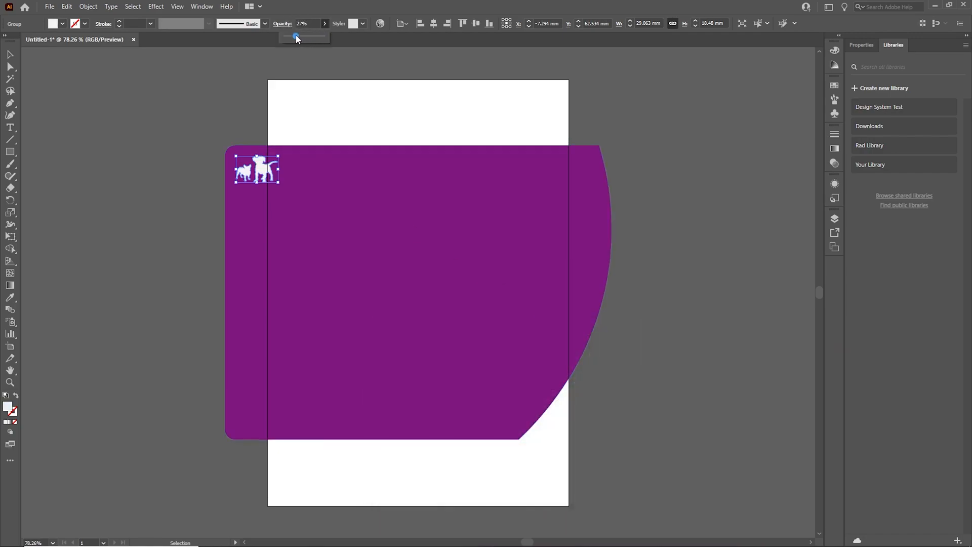
click(296, 36)
click(669, 148)
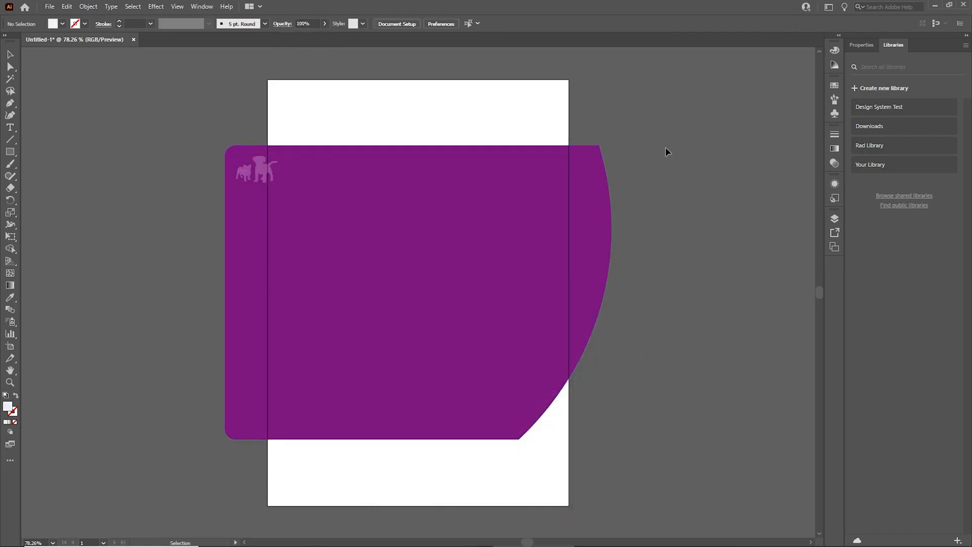
Make a grid-tiled pattern swatch from the silhouette group, keeping the default tile size
click(261, 172)
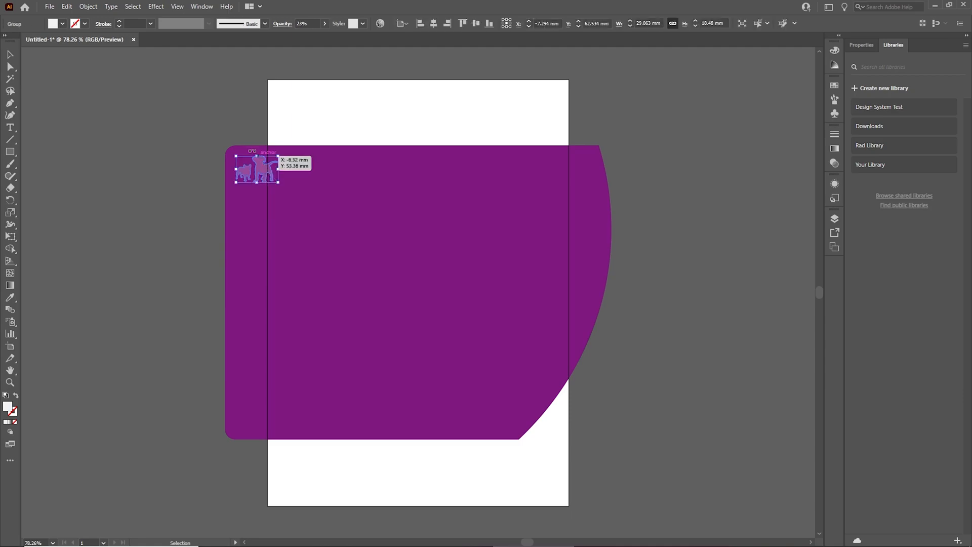
click(88, 6)
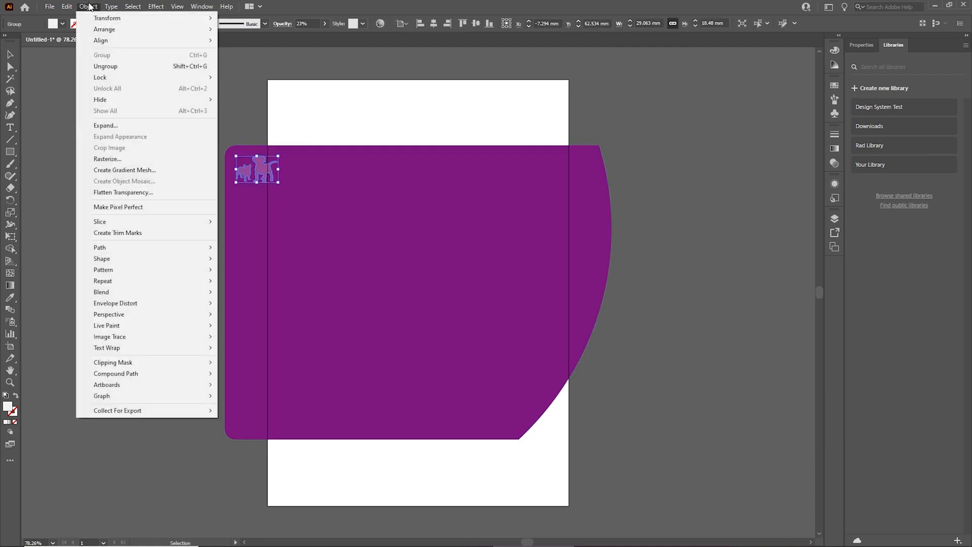
mouse_move(140, 274)
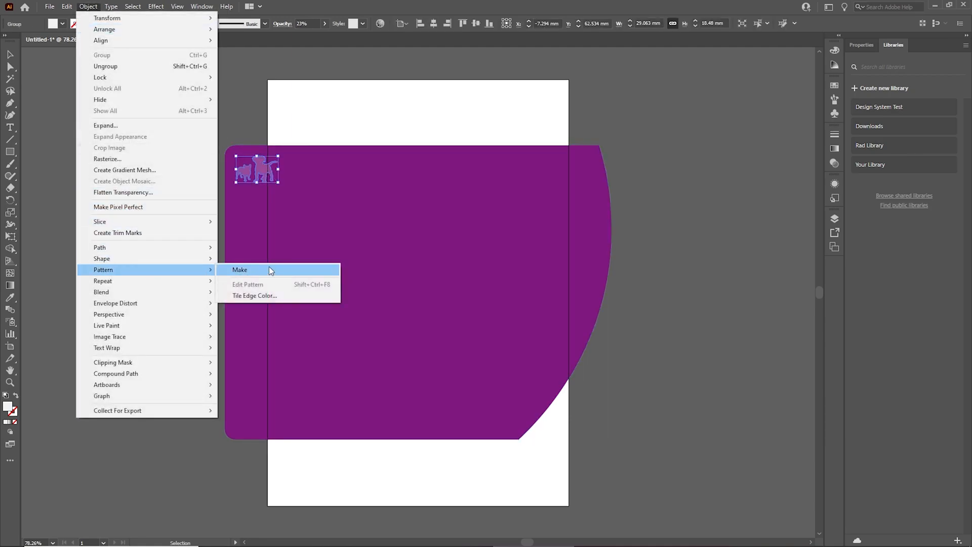
click(269, 267)
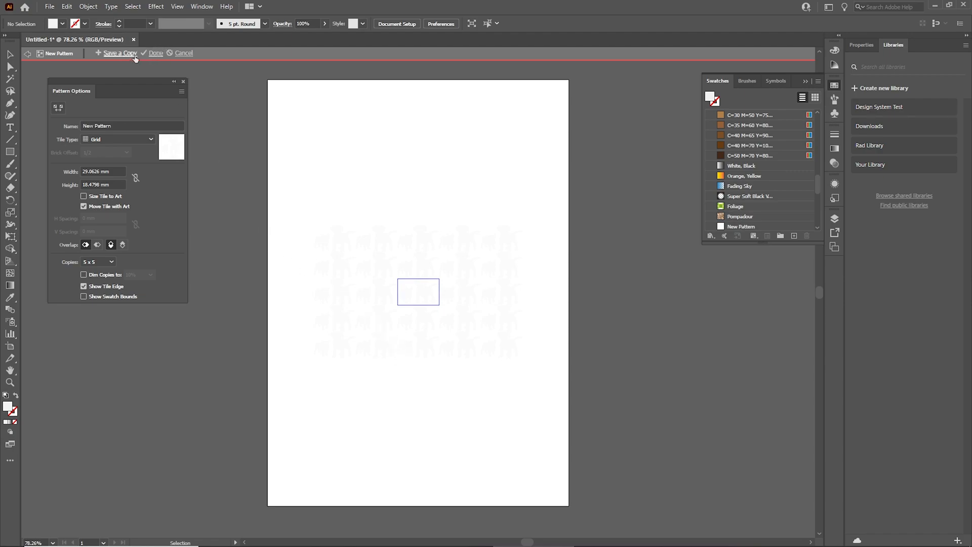
click(154, 53)
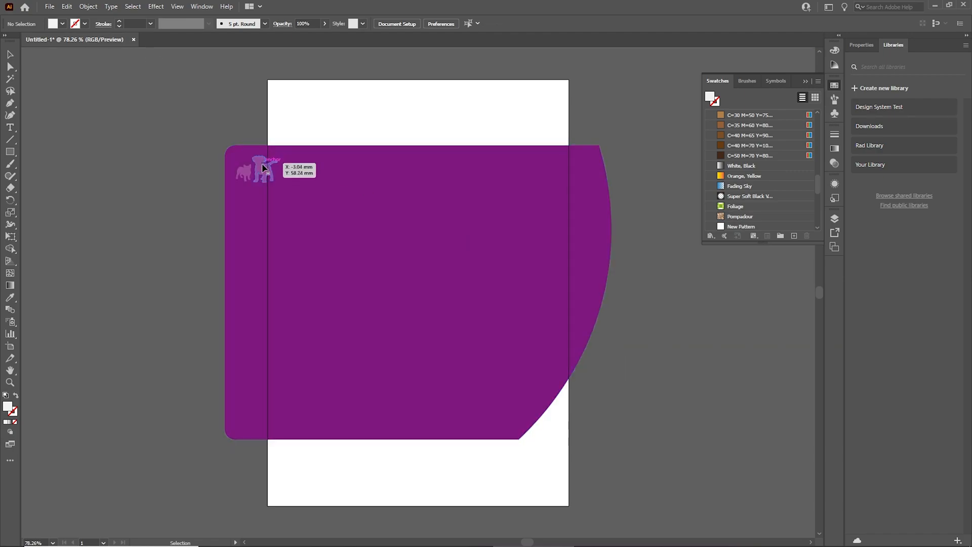
Fill the curved purple shape with the New Pattern swatch and move it off the artboard to the dark canvas
click(512, 264)
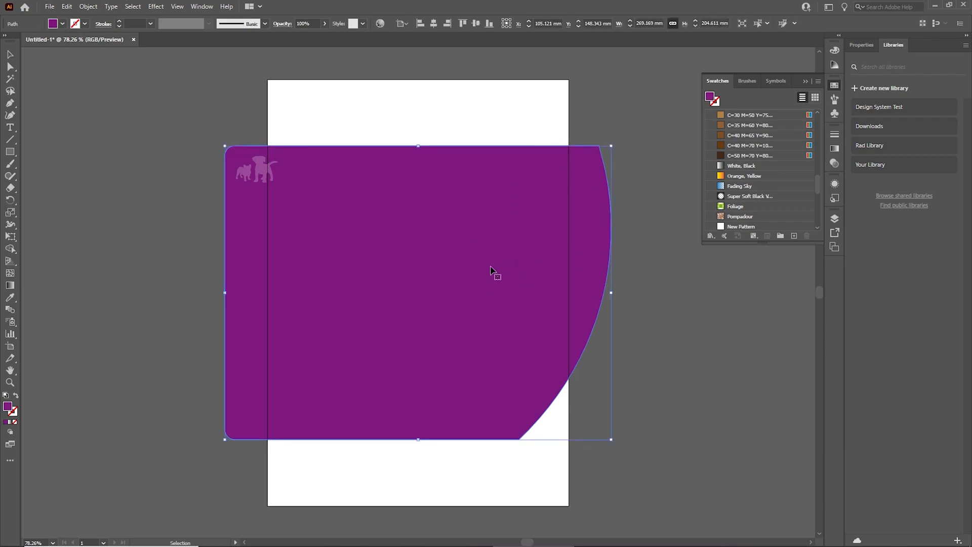
scroll(785, 189, up, 2)
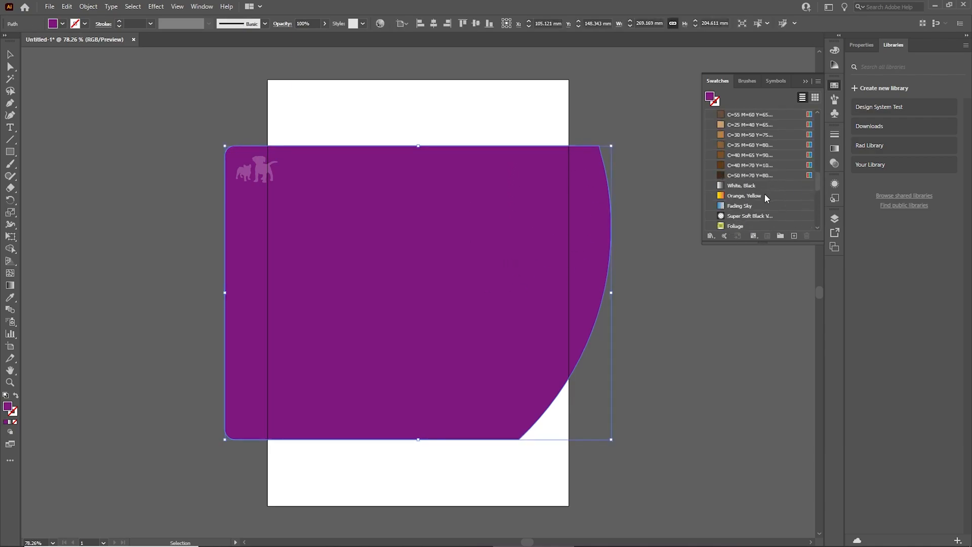
scroll(766, 200, up, 5)
scroll(760, 211, down, 3)
scroll(755, 211, down, 8)
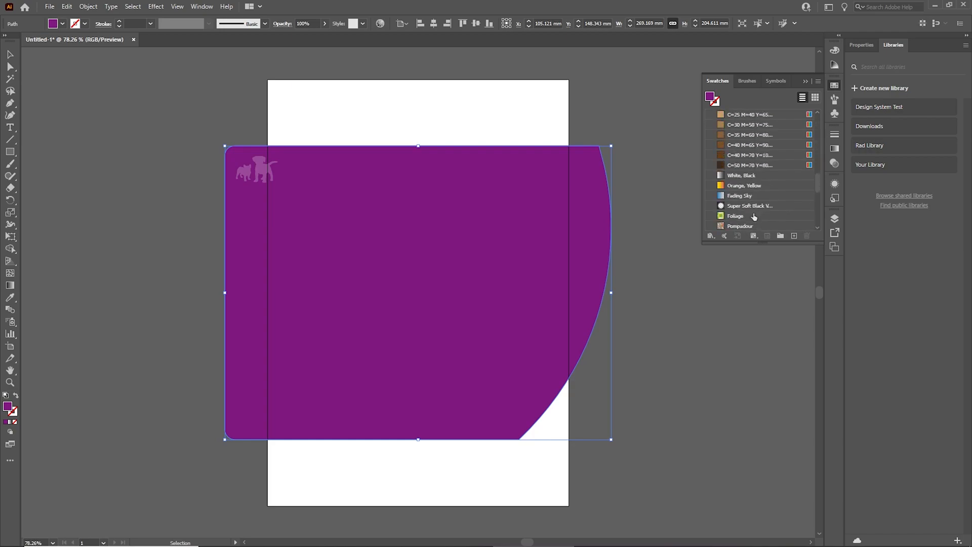
click(746, 208)
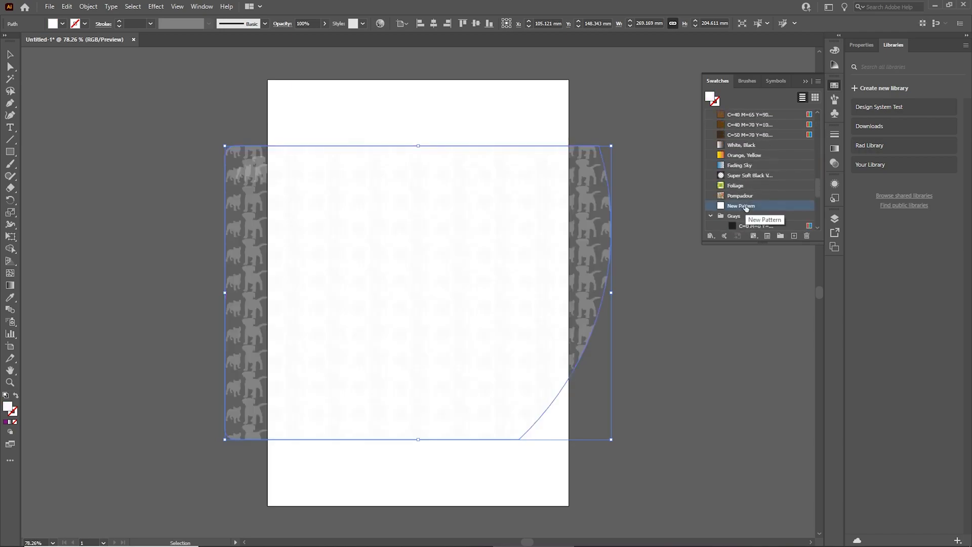
drag(588, 224, 558, 304)
drag(498, 303, 557, 297)
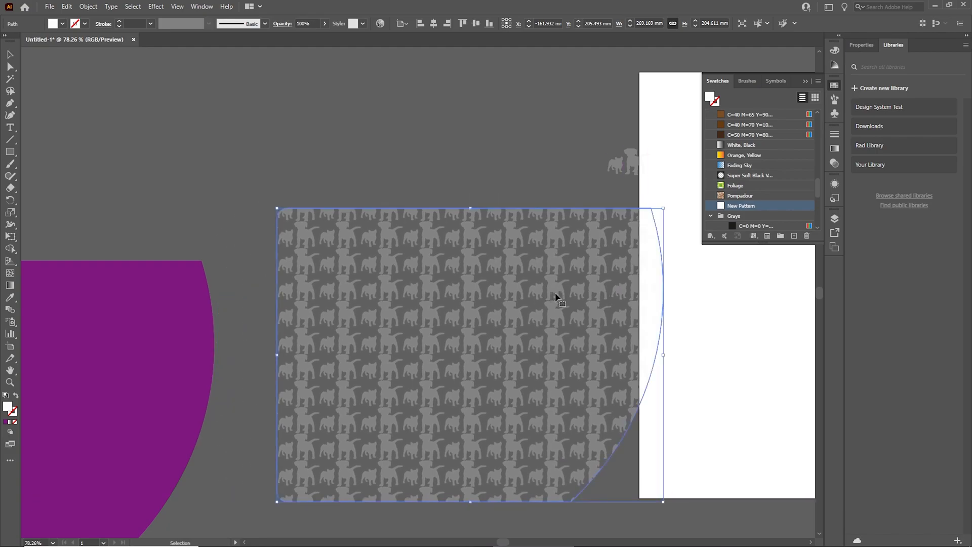
Edit the New Pattern swatch, shrinking the silhouettes to about 17 by 11 mm at the tile's centre to widen their spacing
double_click(735, 206)
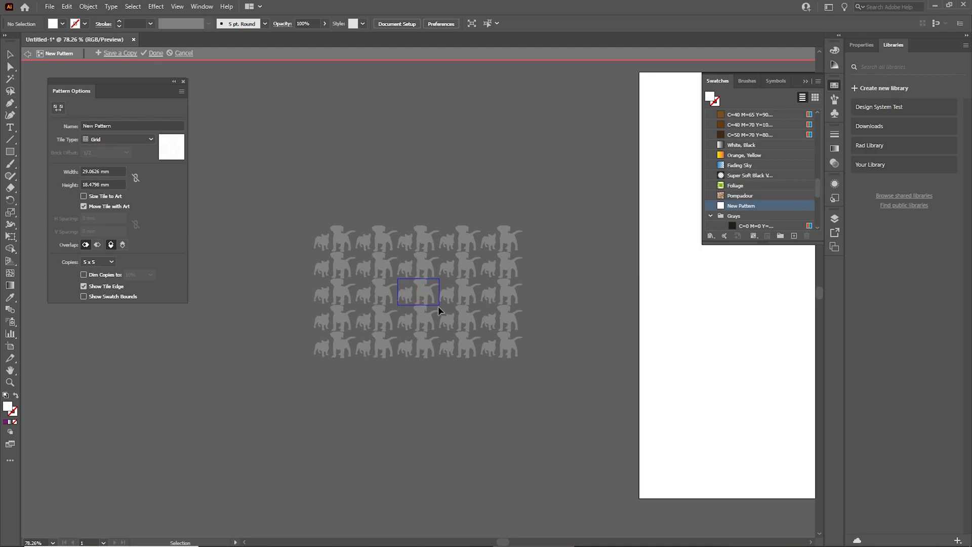
click(404, 287)
drag(439, 279, 434, 284)
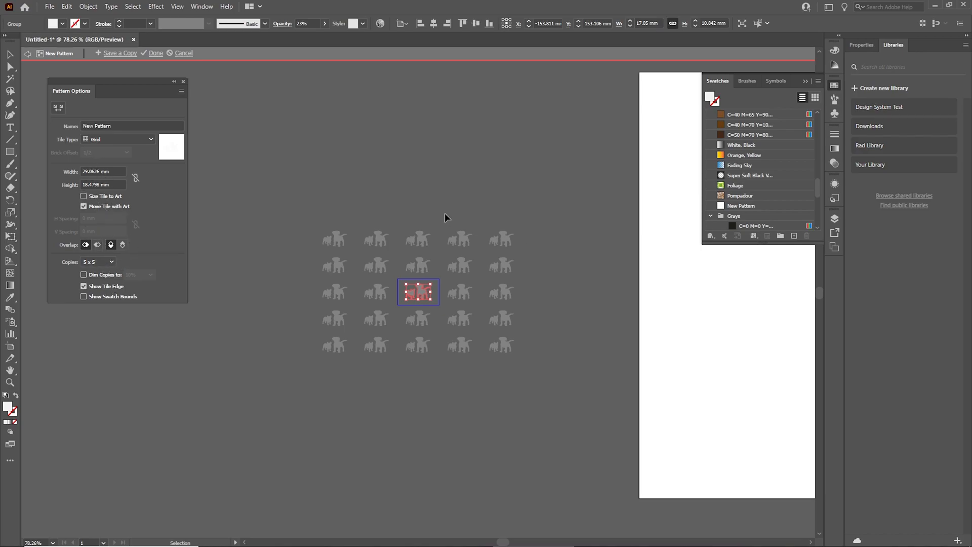
key(Escape)
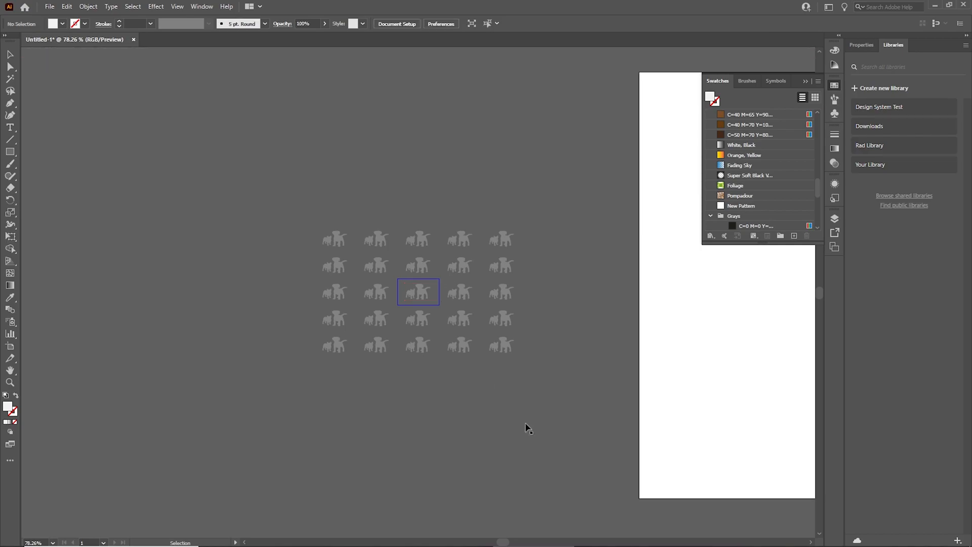
Copy the pattern-filled curved shape from Illustrator for use in the XD hero banner
drag(495, 178, 343, 170)
drag(498, 131, 379, 76)
click(239, 197)
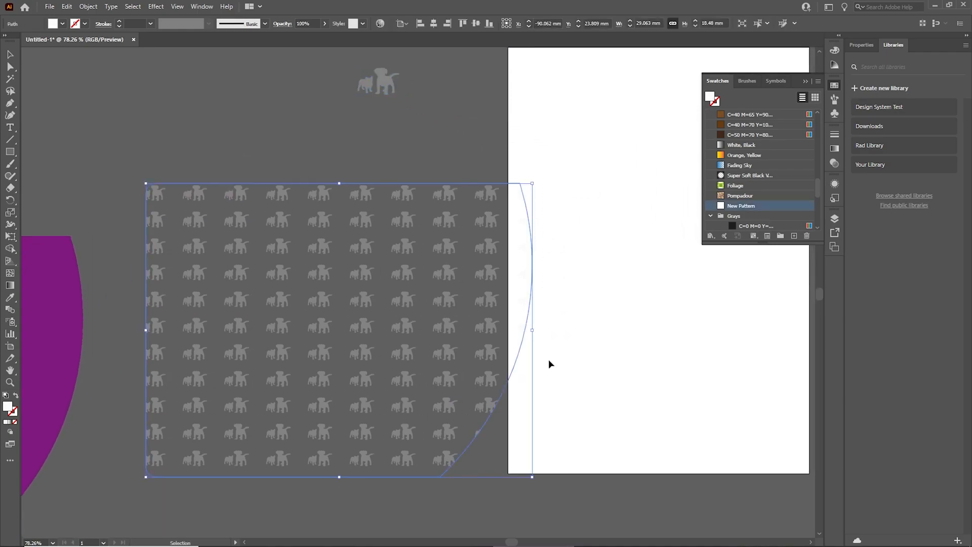
mouse_move(431, 546)
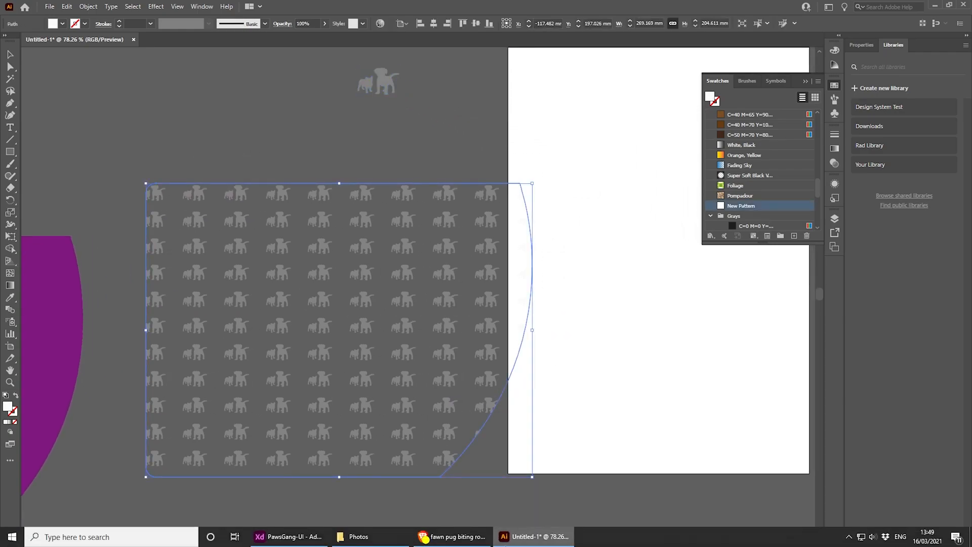
click(289, 537)
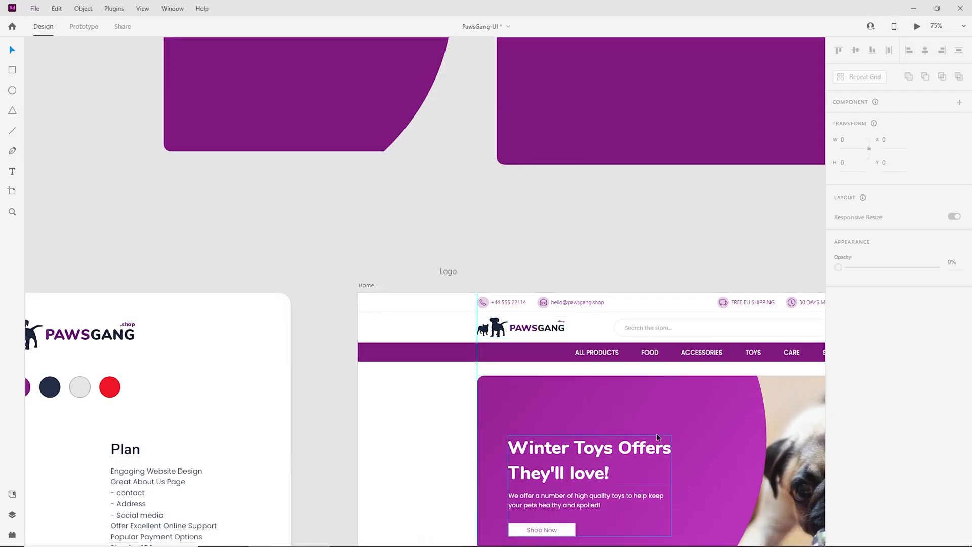
drag(606, 447, 381, 191)
click(388, 191)
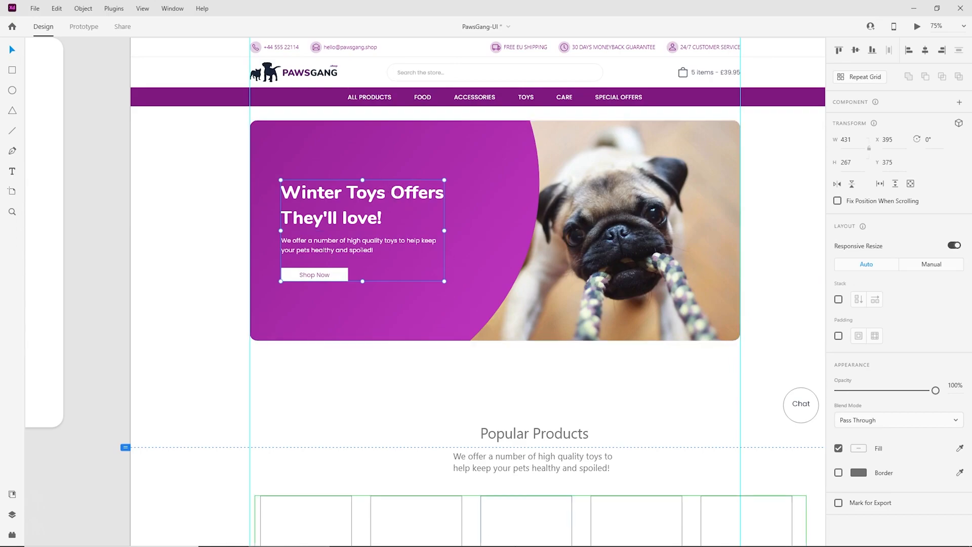
click(527, 541)
click(510, 386)
key(ctrl+c)
Switch to XD, paste the patterned shape and align it over the banner's purple area at X 314, Y 217.68
click(296, 538)
key(ctrl+v)
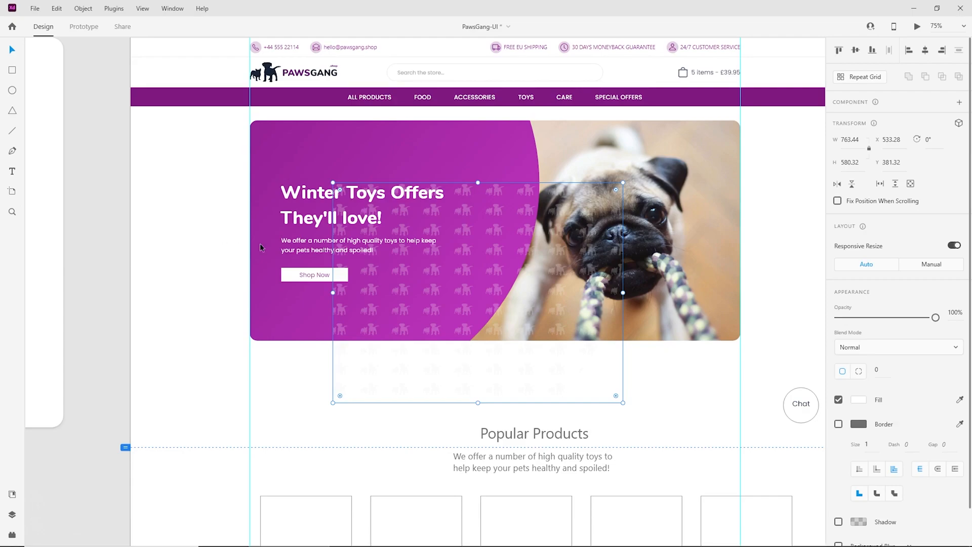
drag(434, 262, 353, 195)
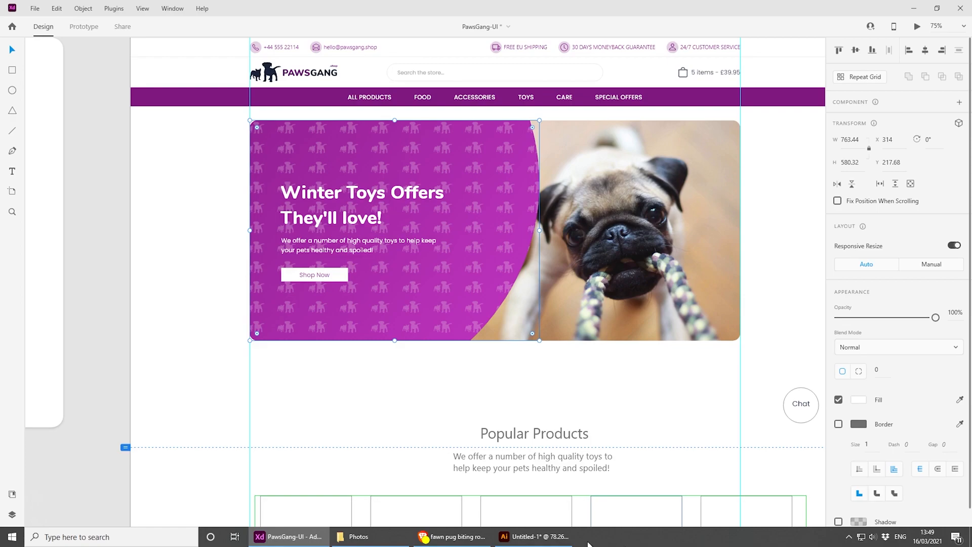
Switch to Illustrator, reopen the New Pattern swatch for editing and enlarge the tile's silhouettes to about 22 by 14 mm
click(541, 536)
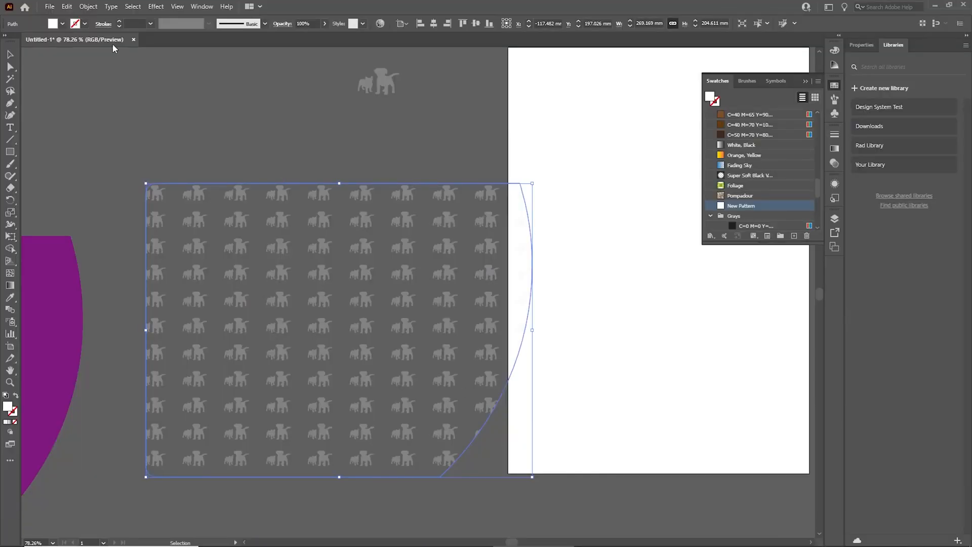
double_click(737, 206)
double_click(723, 208)
click(414, 292)
drag(431, 300, 434, 304)
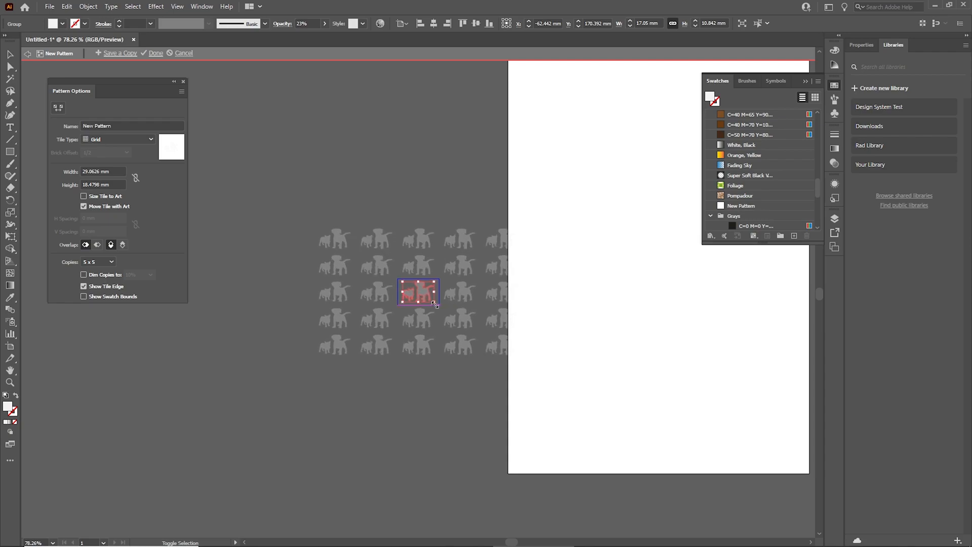
Change the pattern's tile type to Brick by Row
click(107, 262)
click(113, 137)
click(117, 159)
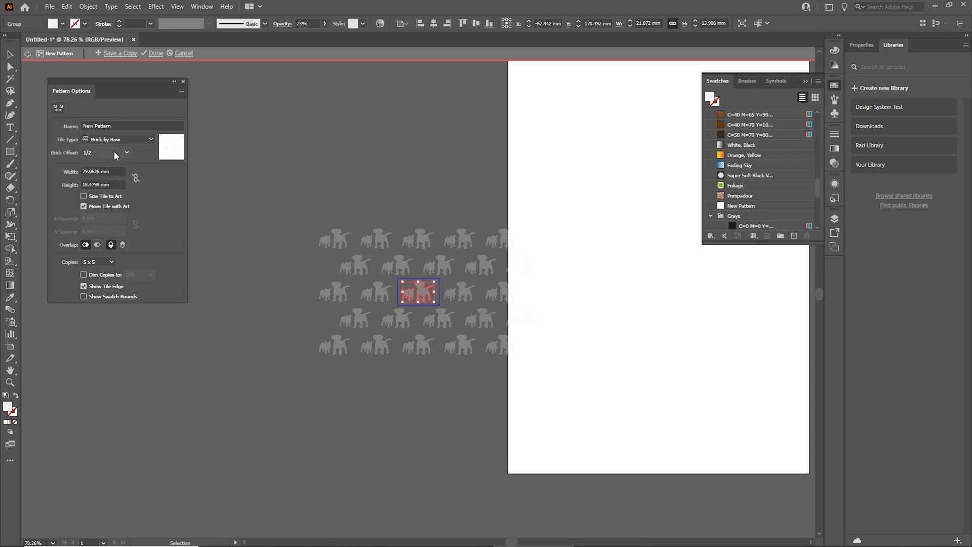
Try brick offsets of 1/5, 1/3, 3/4 and 1/4 on the pattern, and return the offset to 1/2
click(116, 153)
click(108, 213)
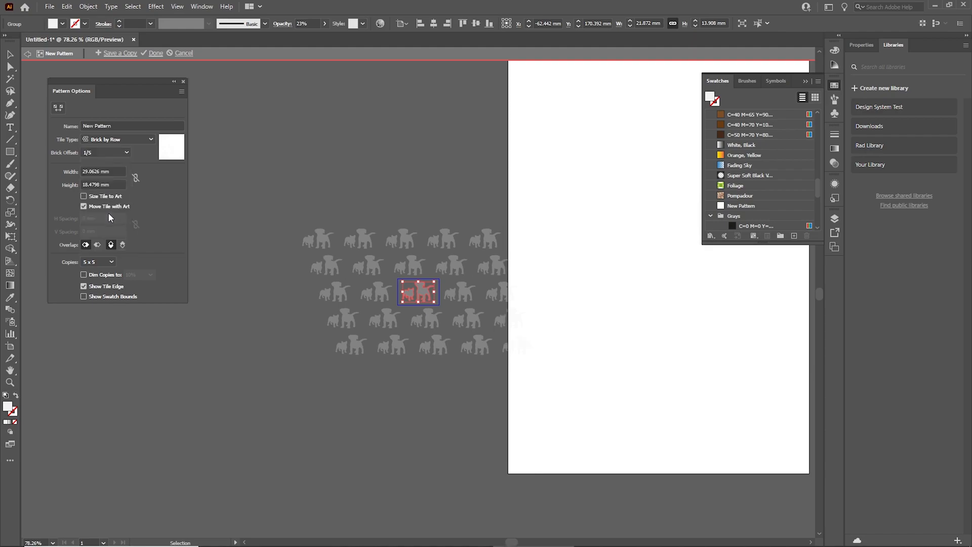
click(109, 153)
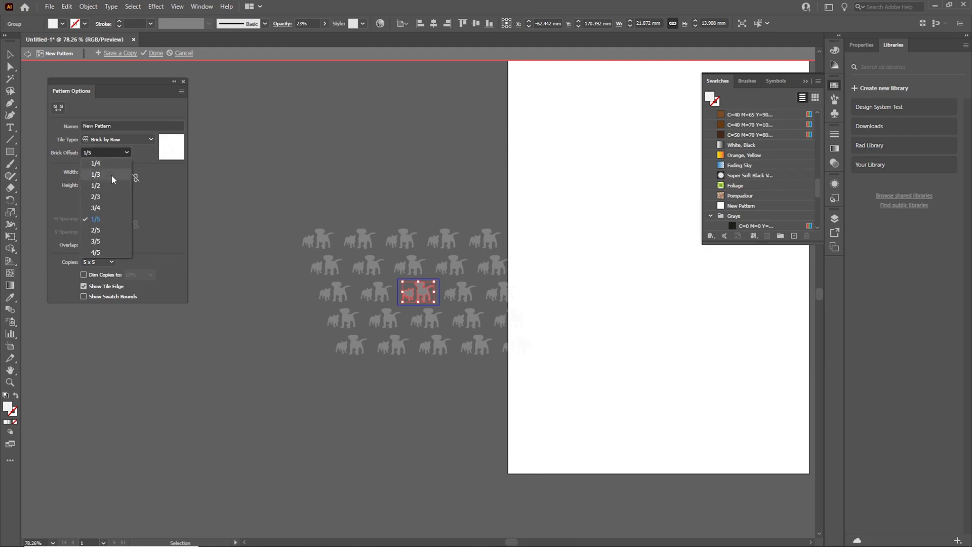
click(112, 174)
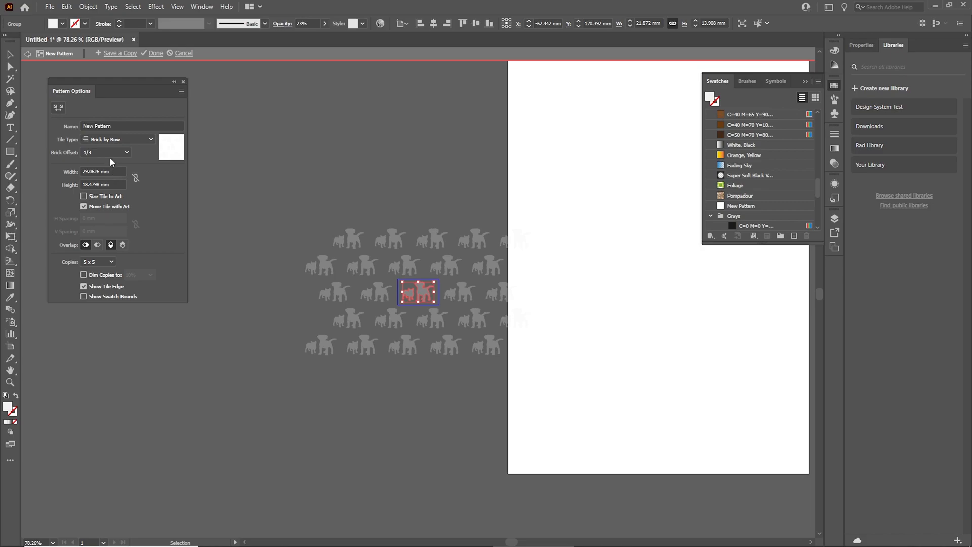
click(110, 155)
click(110, 204)
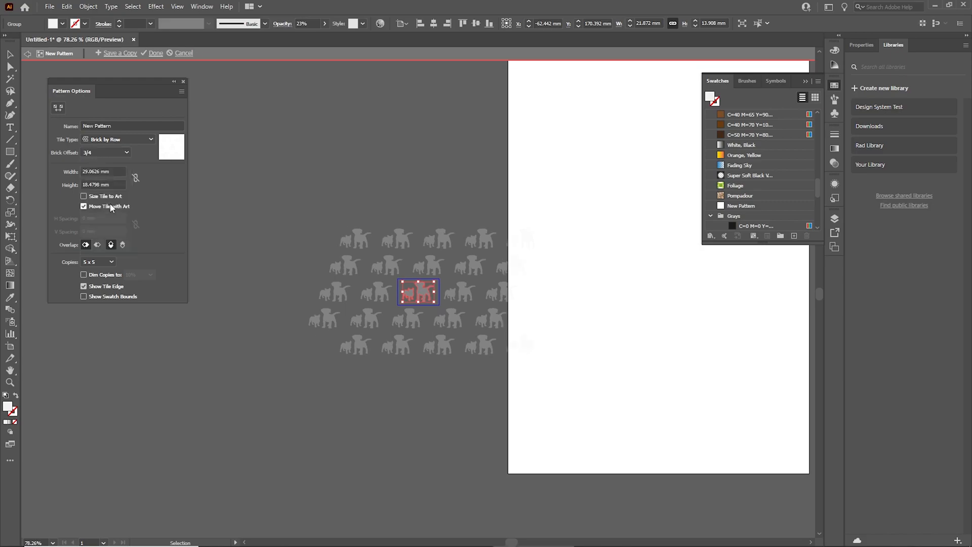
click(110, 153)
click(106, 163)
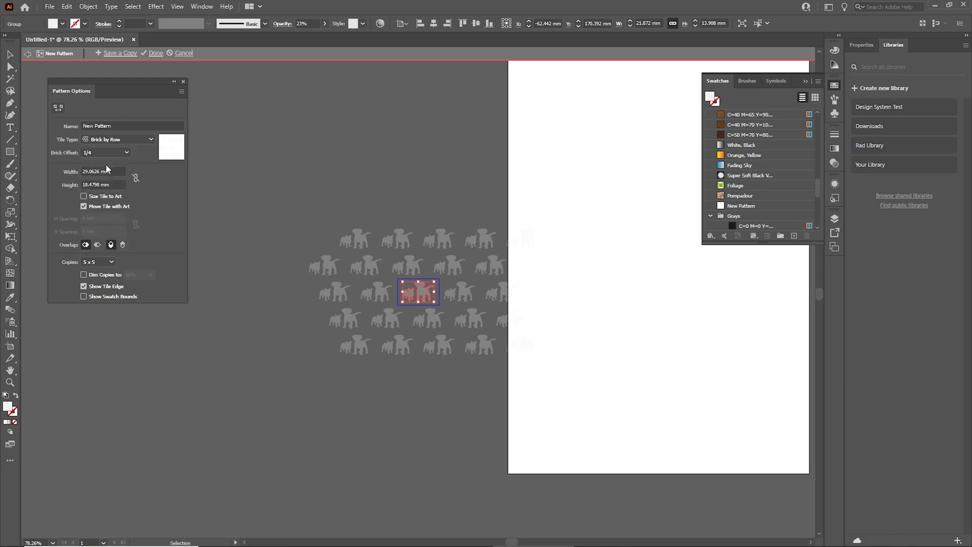
key(Down)
key(Down)
key(Down)
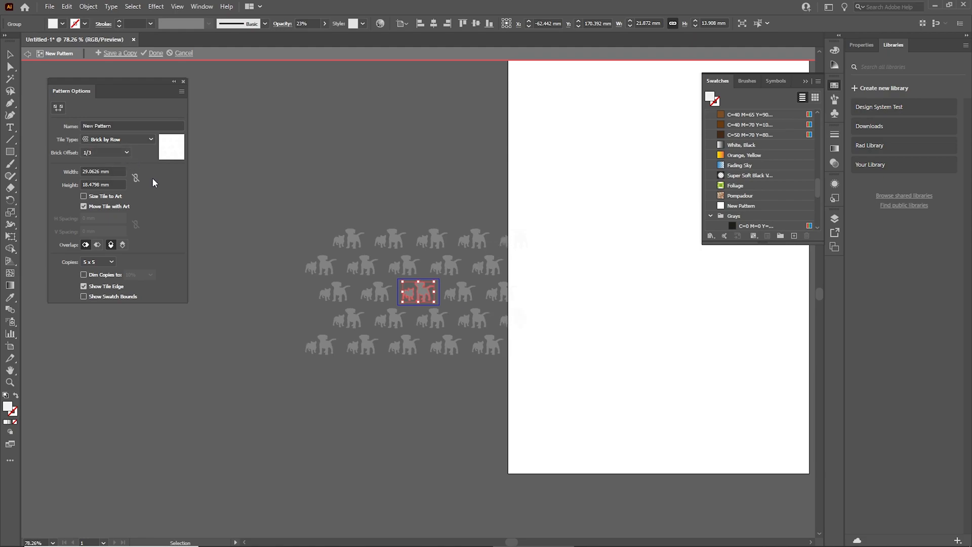
key(Up)
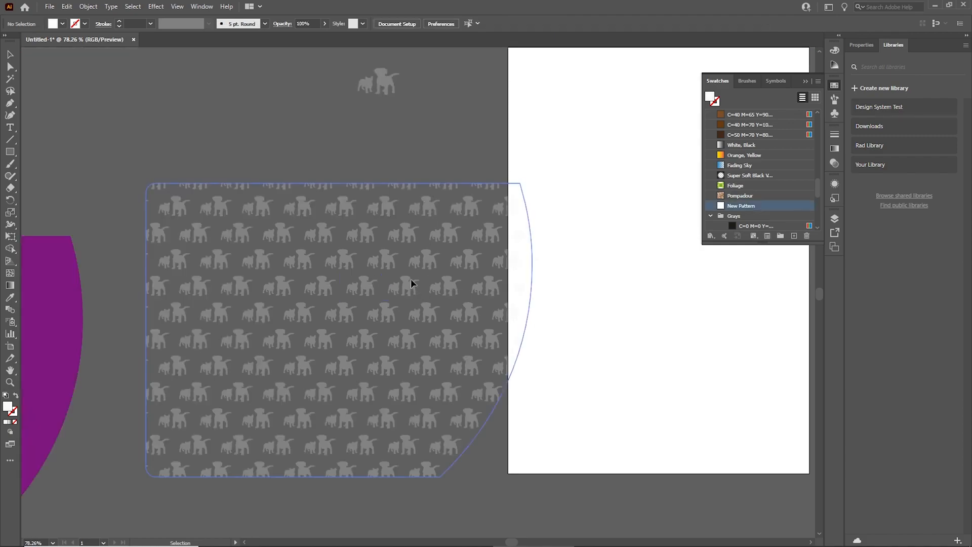
Reopen the New Pattern swatch and enlarge the silhouettes to about 28 by 18 mm within the tile
double_click(412, 286)
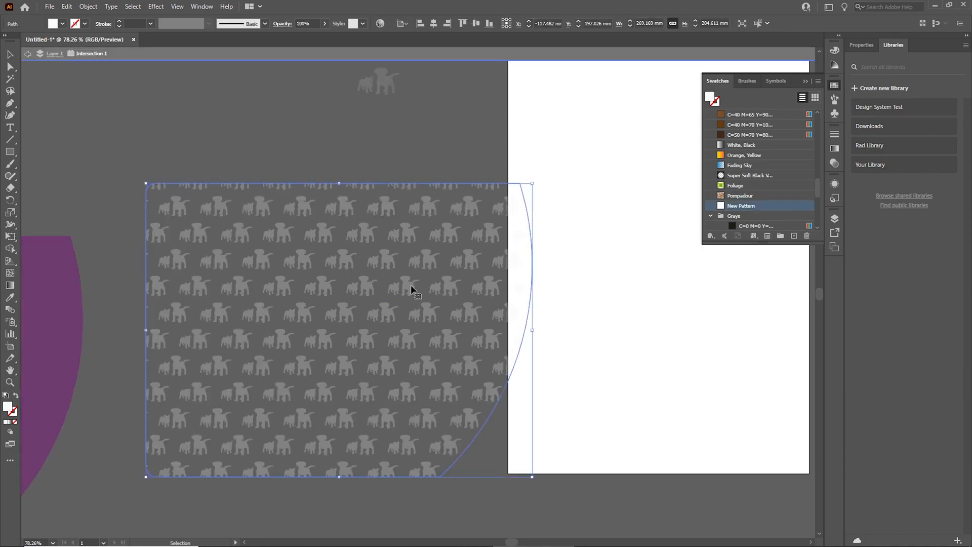
click(336, 155)
click(354, 212)
double_click(733, 205)
double_click(722, 206)
drag(464, 322, 473, 332)
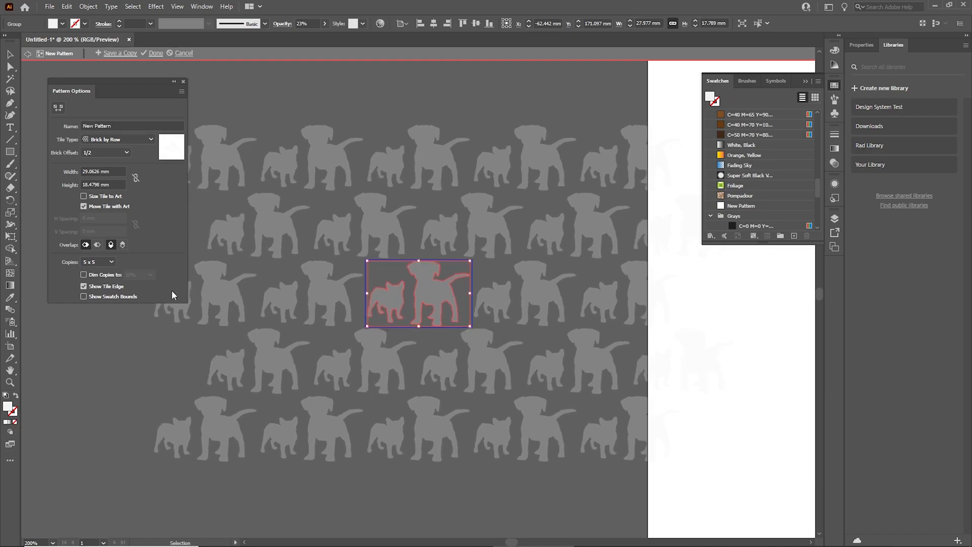
Set the pattern tile to 40 mm wide and 28 mm high, and save the pattern edit
click(96, 184)
key(ctrl+a)
text(20)
key(Return)
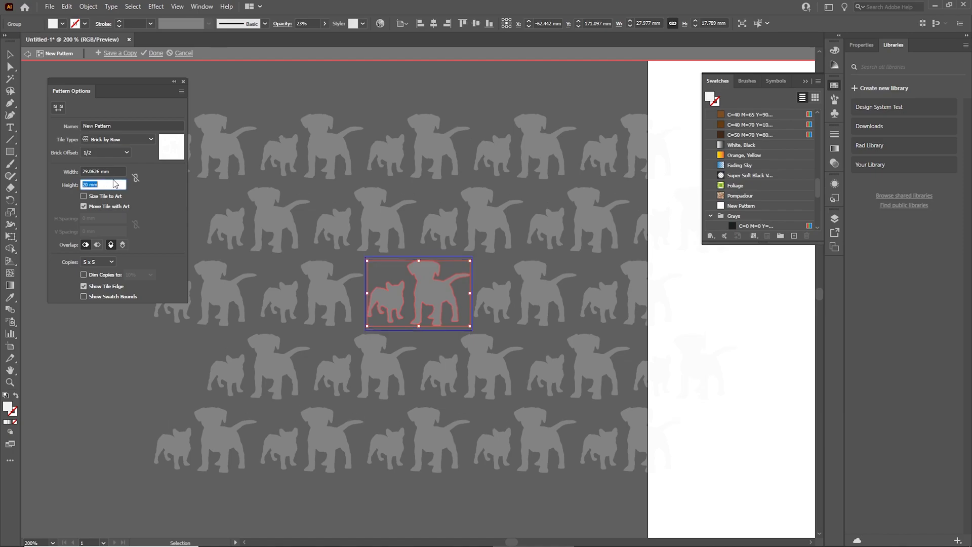
text(30)
key(Return)
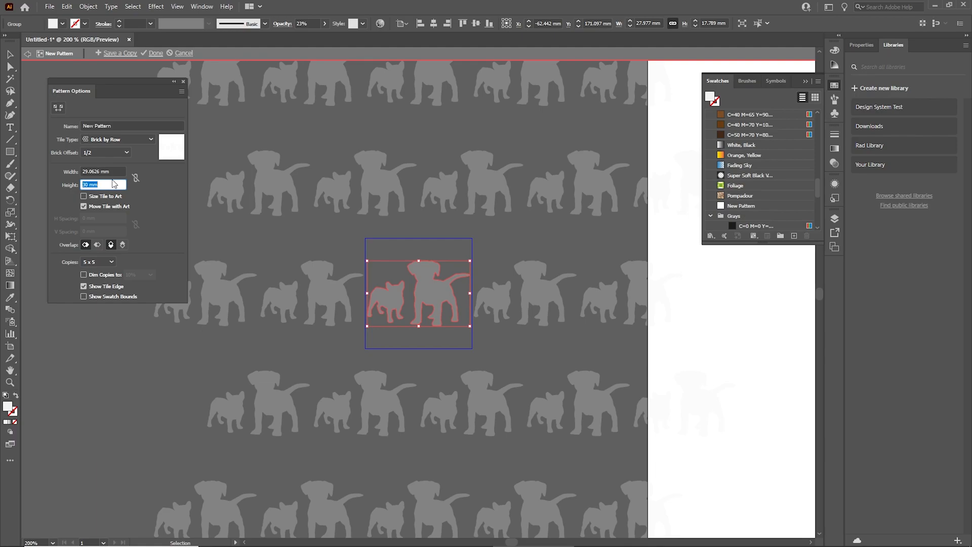
text(28)
key(Return)
click(102, 171)
text(40)
key(Return)
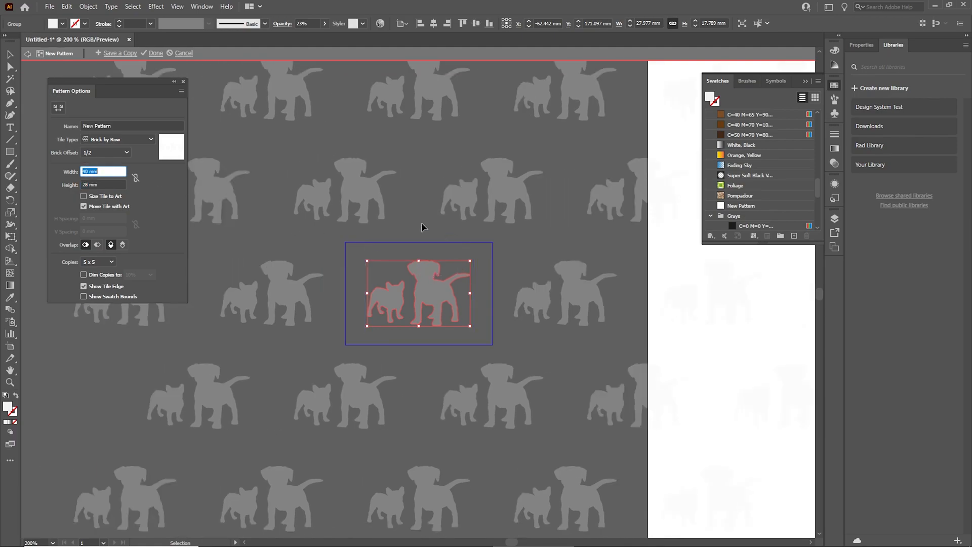
click(378, 205)
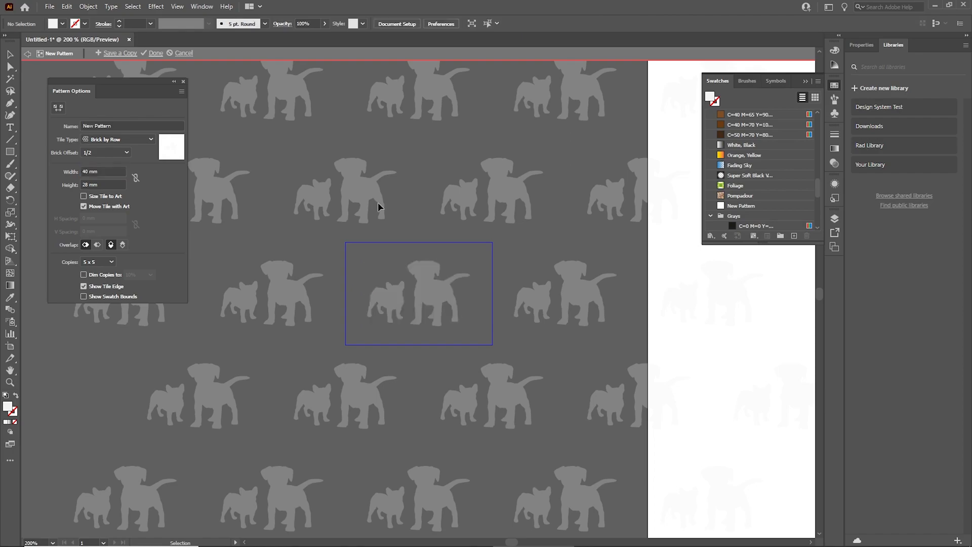
click(156, 53)
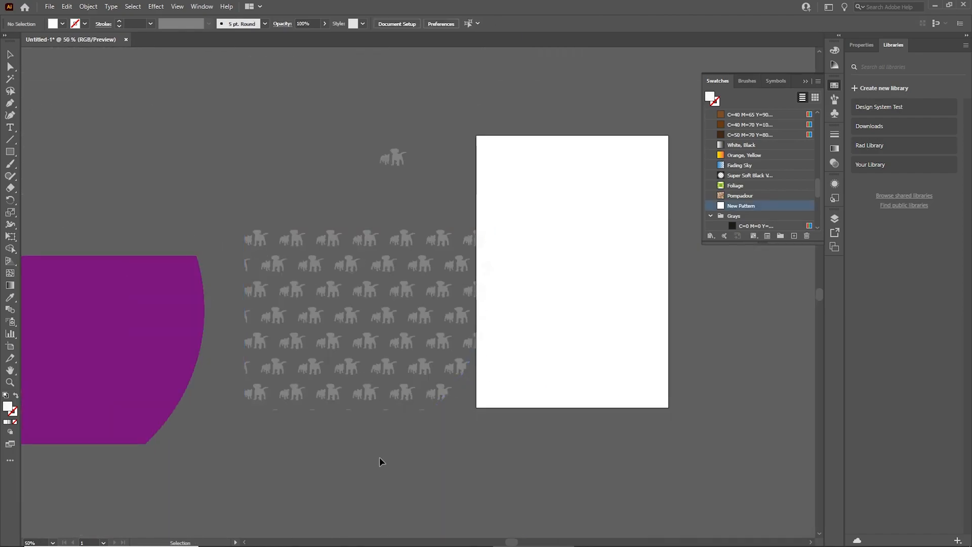
Reopen the New Pattern swatch and try a tile height of 30 mm on the curved shape
drag(326, 455, 395, 436)
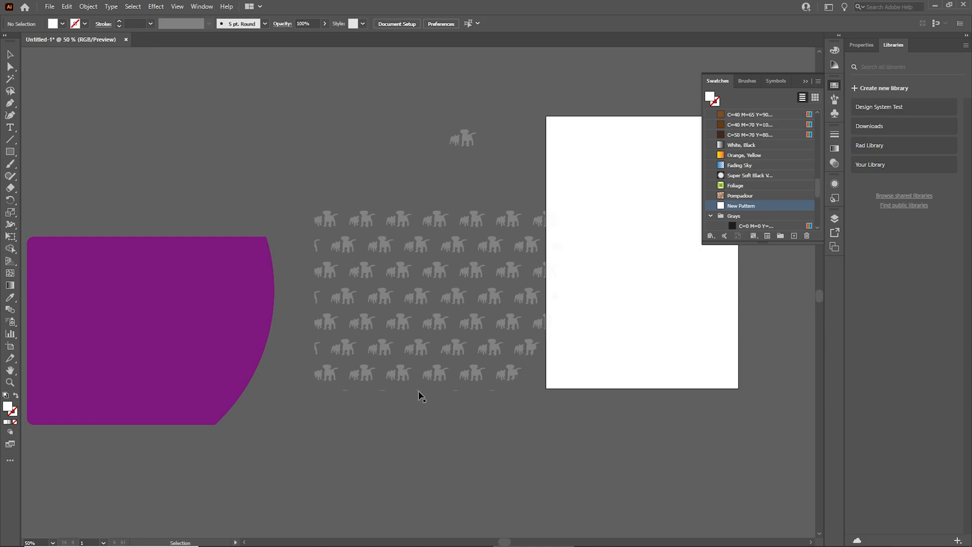
click(438, 341)
double_click(732, 206)
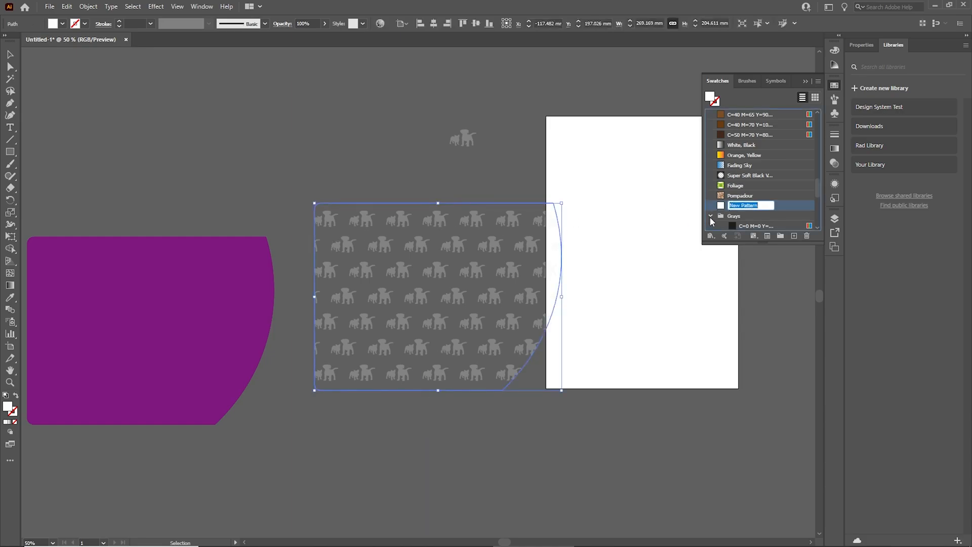
click(94, 184)
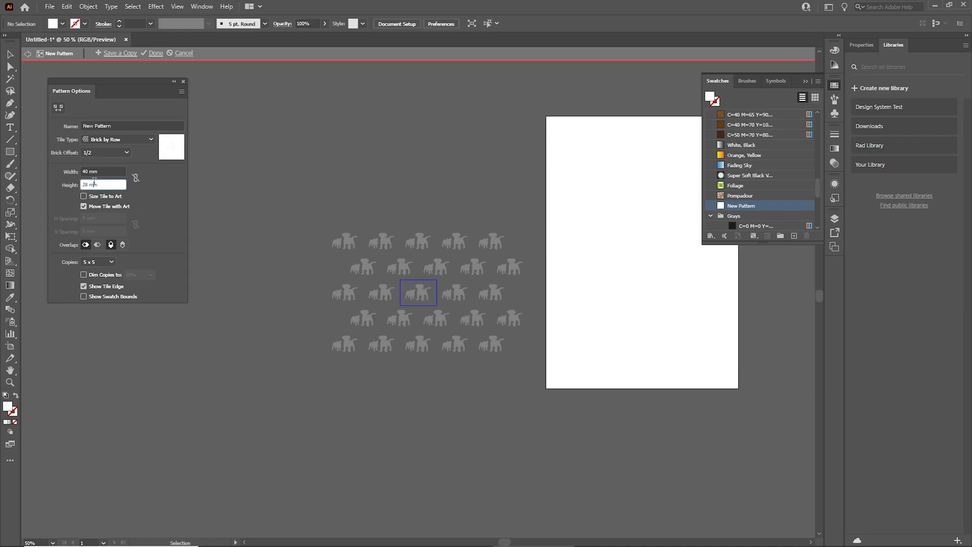
double_click(440, 446)
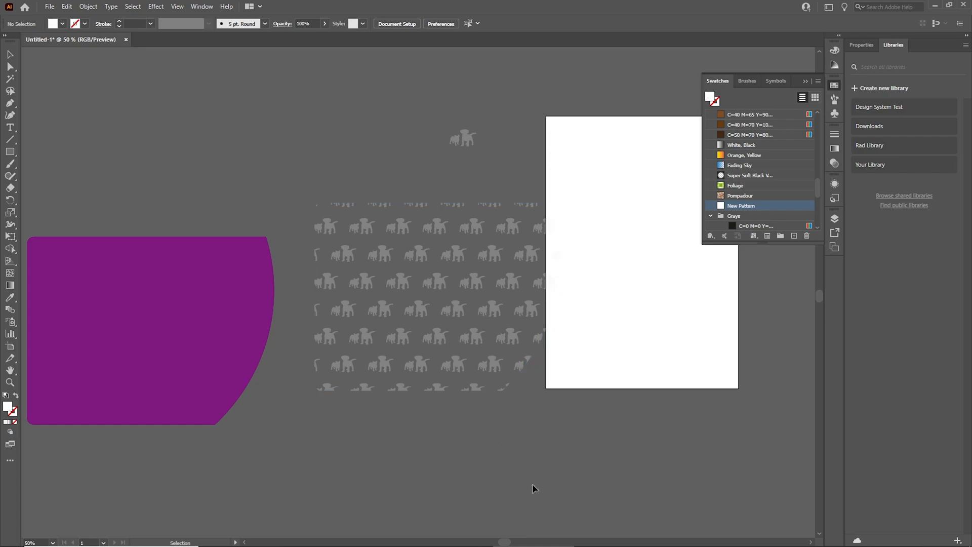
Reopen the New Pattern swatch, set the tile to 39 mm wide and 28 mm high, and leave pattern editing
double_click(730, 206)
double_click(721, 205)
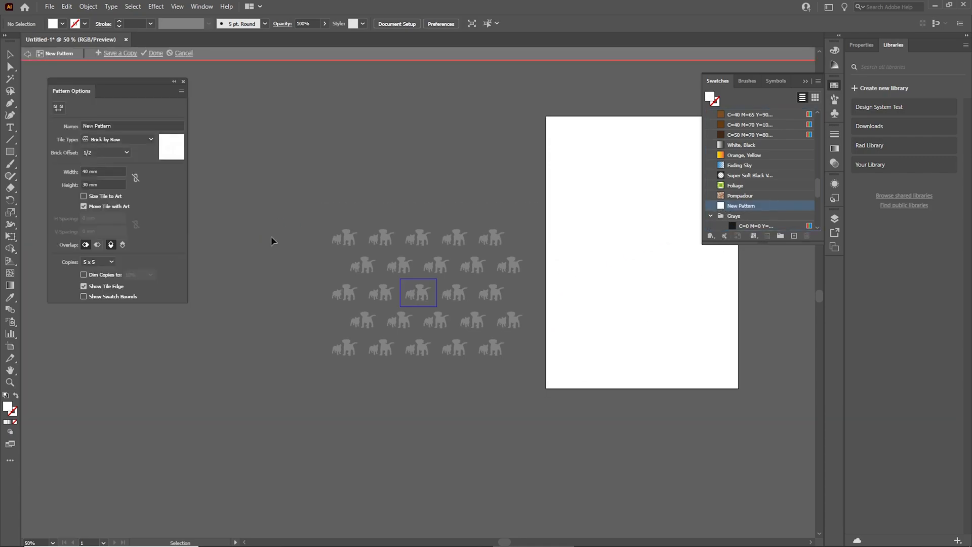
click(106, 185)
key(Up)
key(Down)
key(Down)
key(Down)
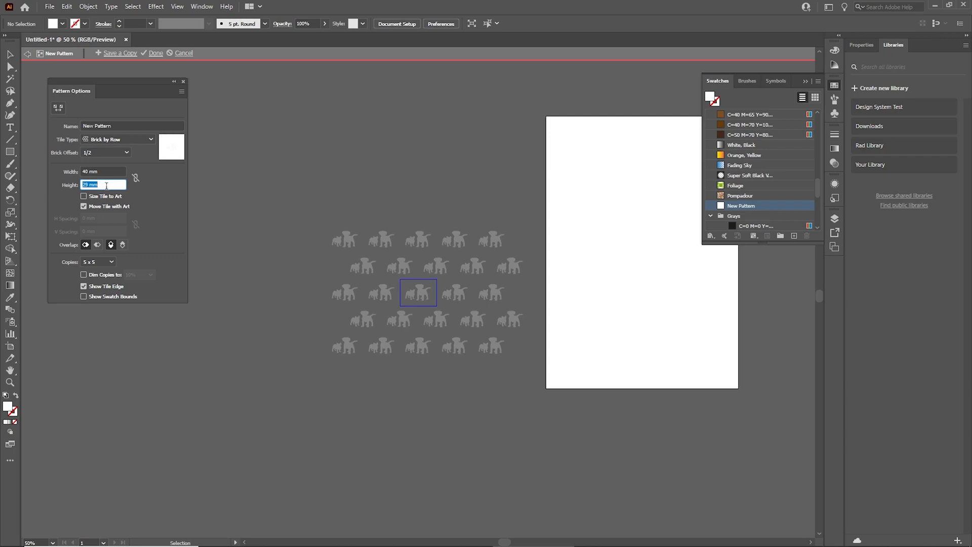
click(102, 171)
key(Down)
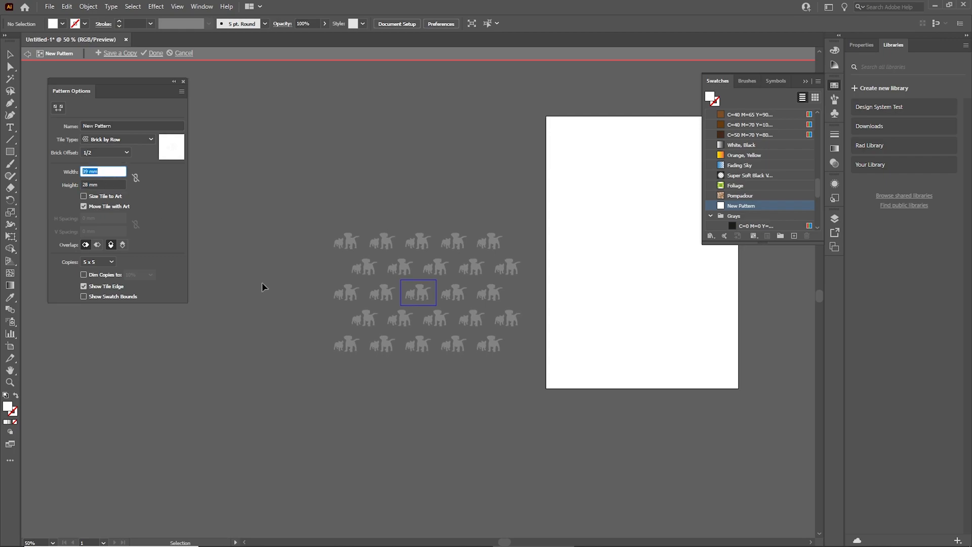
key(Escape)
Copy the updated patterned shape into XD, replacing the old pattern, and align it over the banner's purple area at X 314, Y 217.68
click(451, 348)
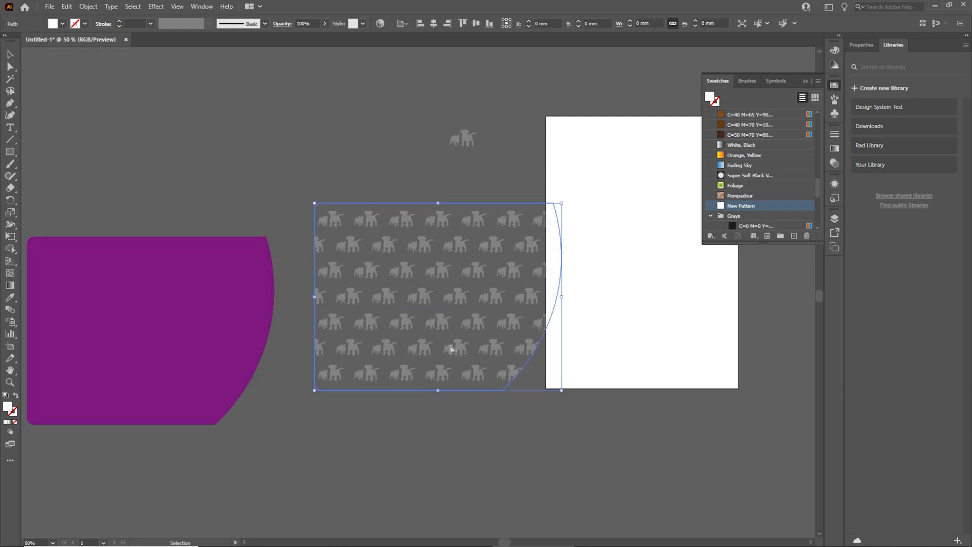
click(289, 536)
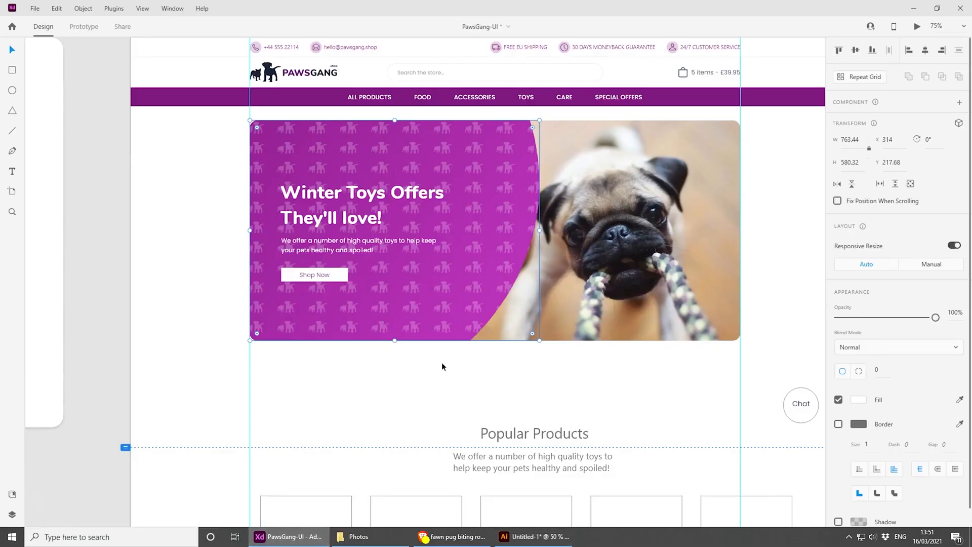
key(Delete)
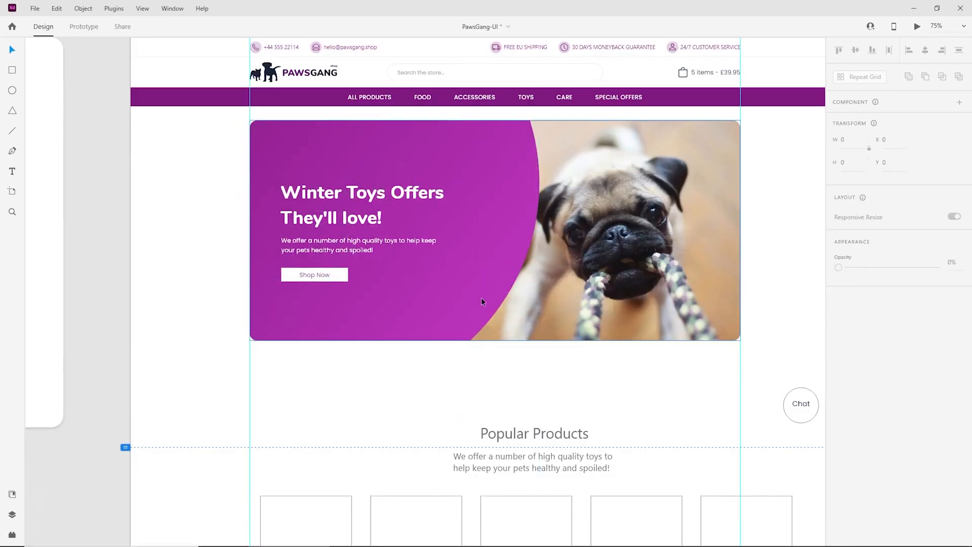
key(ctrl+v)
drag(475, 210, 414, 160)
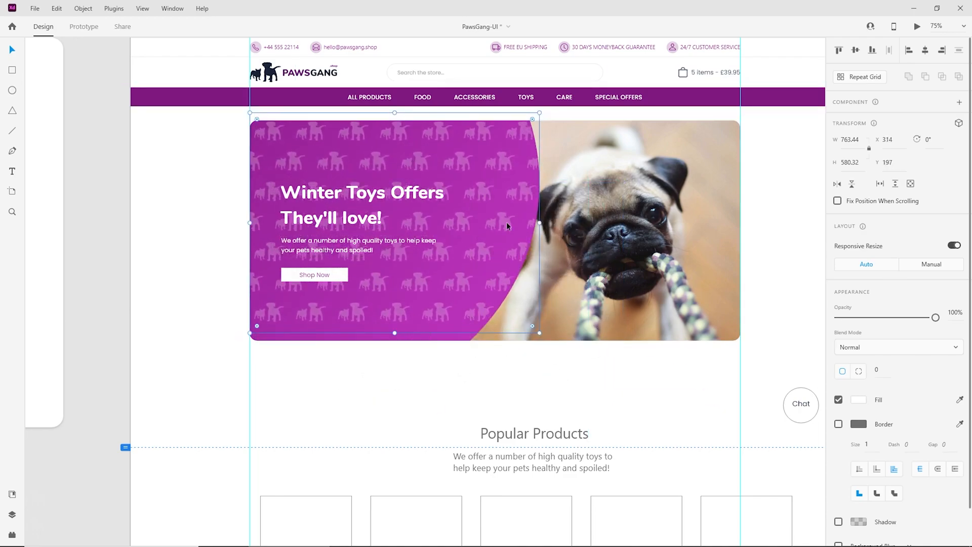
drag(507, 165, 506, 170)
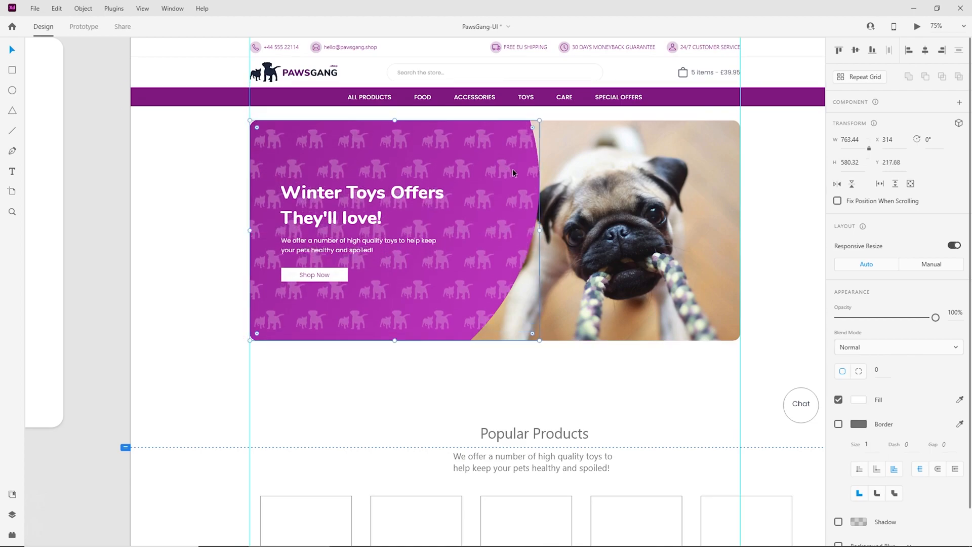
Lower the opacity of the silhouette pattern on the hero banner to 30%
click(527, 381)
drag(538, 369, 549, 408)
key(ctrl+1)
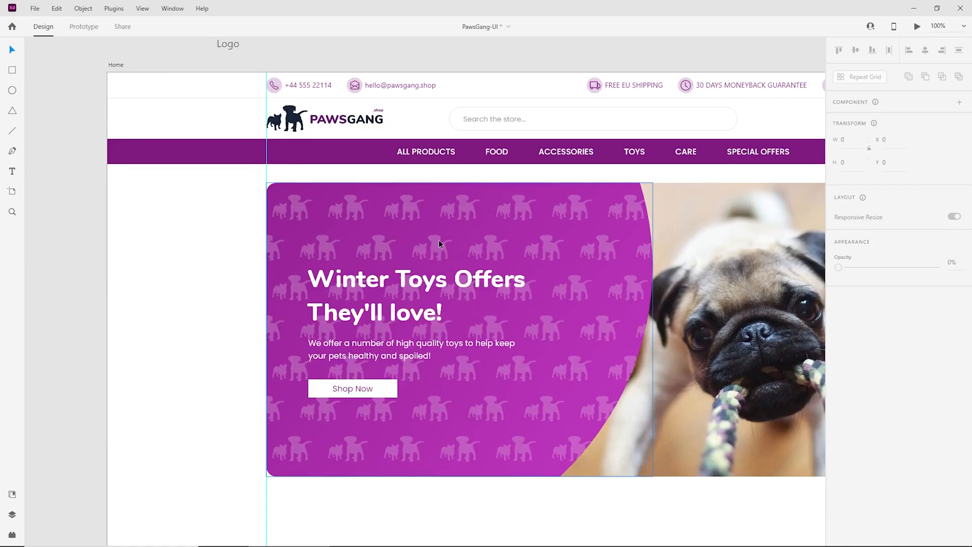
click(439, 244)
drag(940, 317, 867, 317)
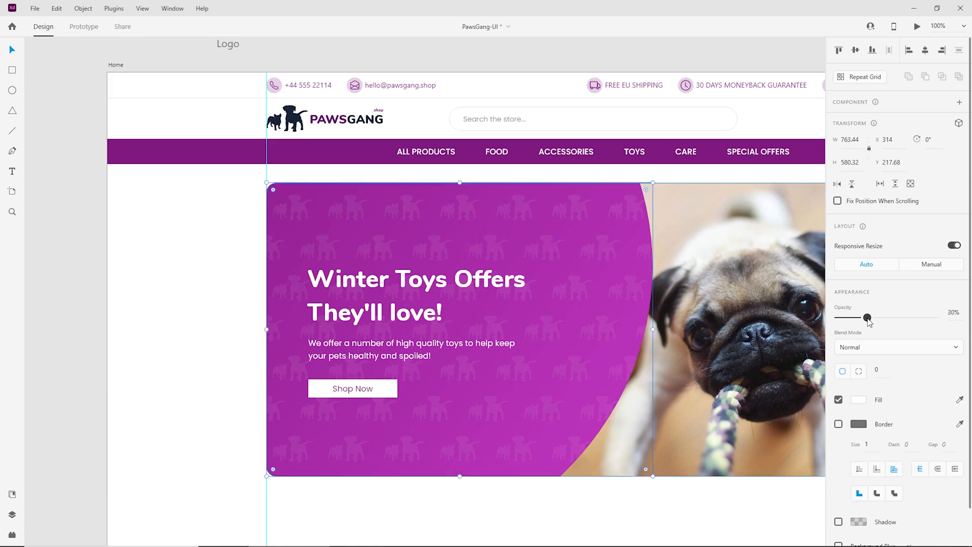
click(233, 256)
Draw a circle 148 px in diameter near the upper outer corner of the pug photo, at X 1418, Y 246
key(ctrl+minus)
scroll(395, 326, down, 2)
scroll(395, 327, right, 3)
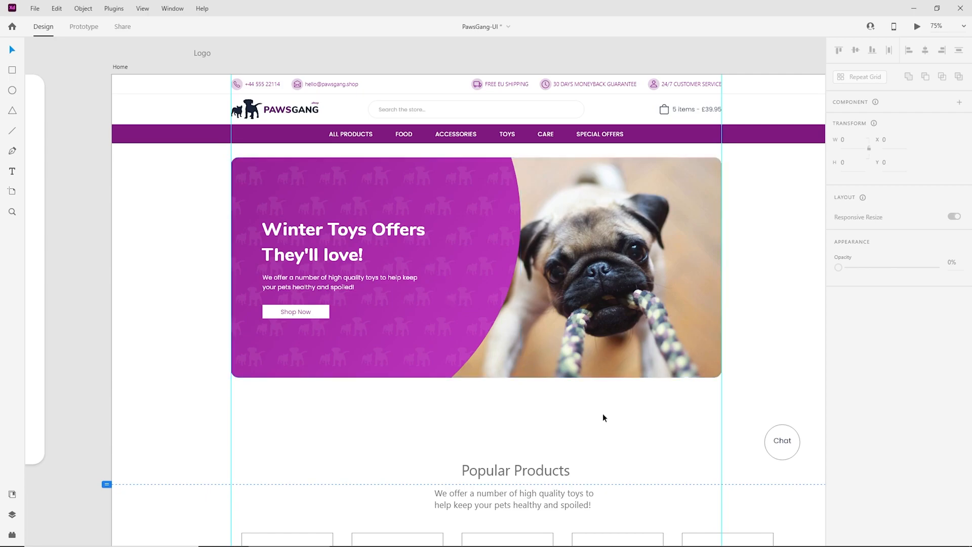
key(ctrl+plus)
scroll(587, 415, up, 1)
scroll(588, 415, right, 1)
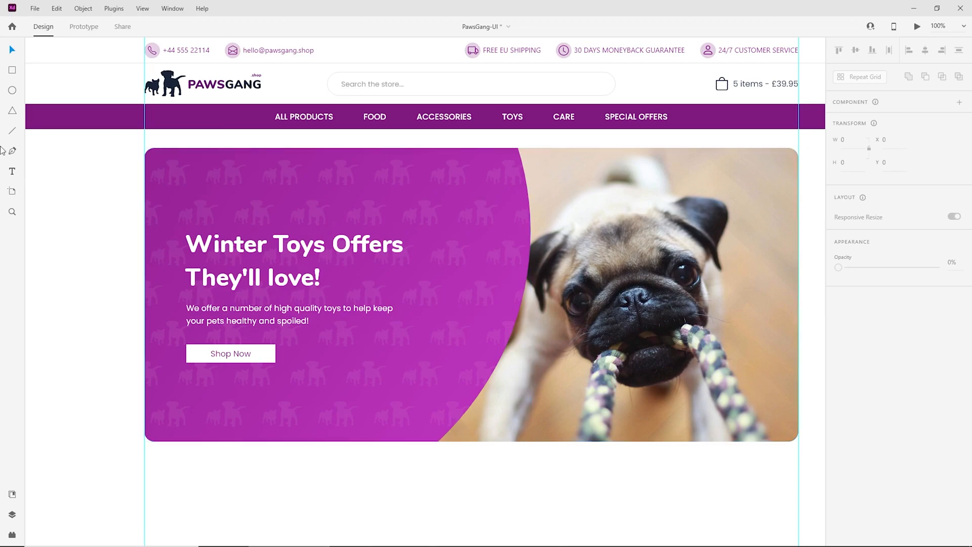
drag(682, 159, 758, 235)
click(12, 49)
drag(727, 206, 743, 203)
Fill the new circle with the red document colour #EE1726
click(12, 494)
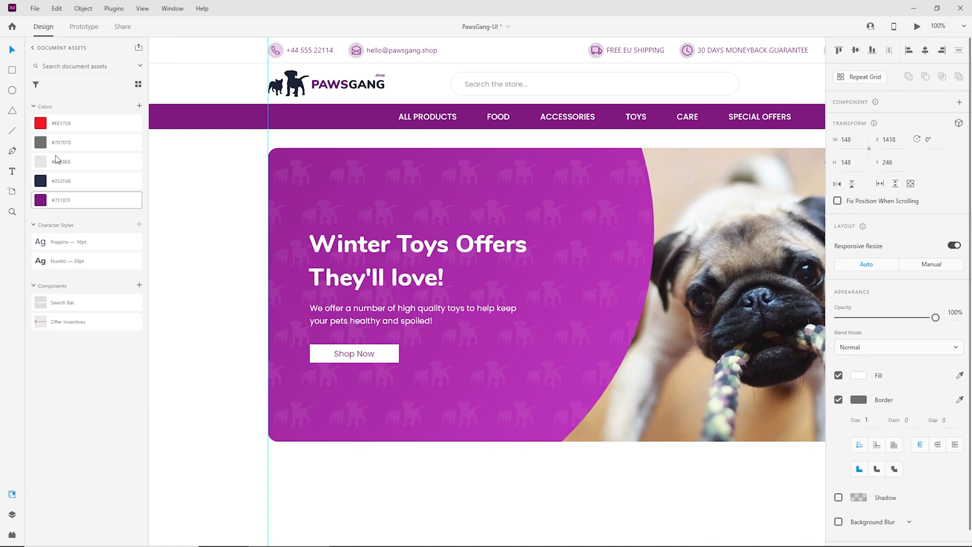
click(61, 123)
drag(708, 249, 415, 278)
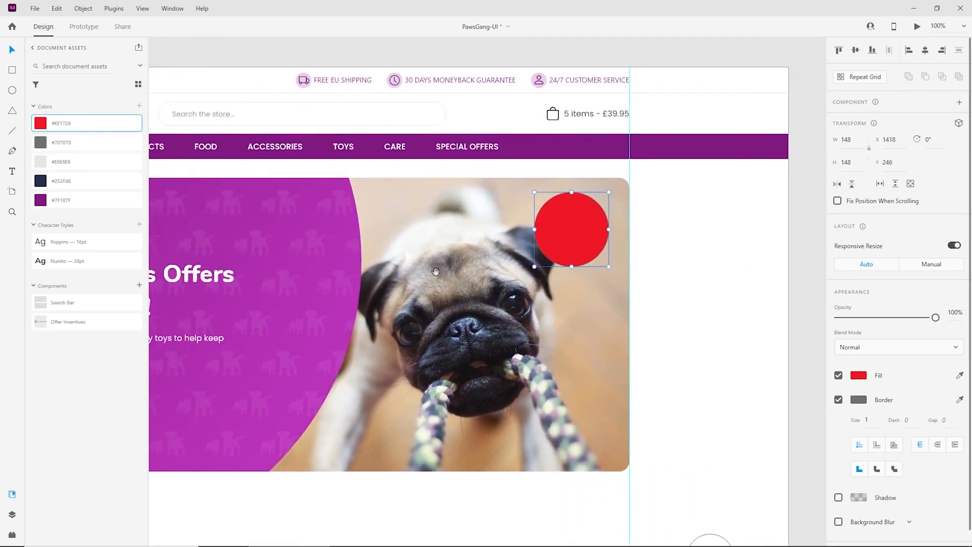
Change the fill of the badge circle on the pug photo to #CB0F48
click(857, 377)
click(577, 174)
click(570, 237)
click(856, 375)
text(#CB0F48)
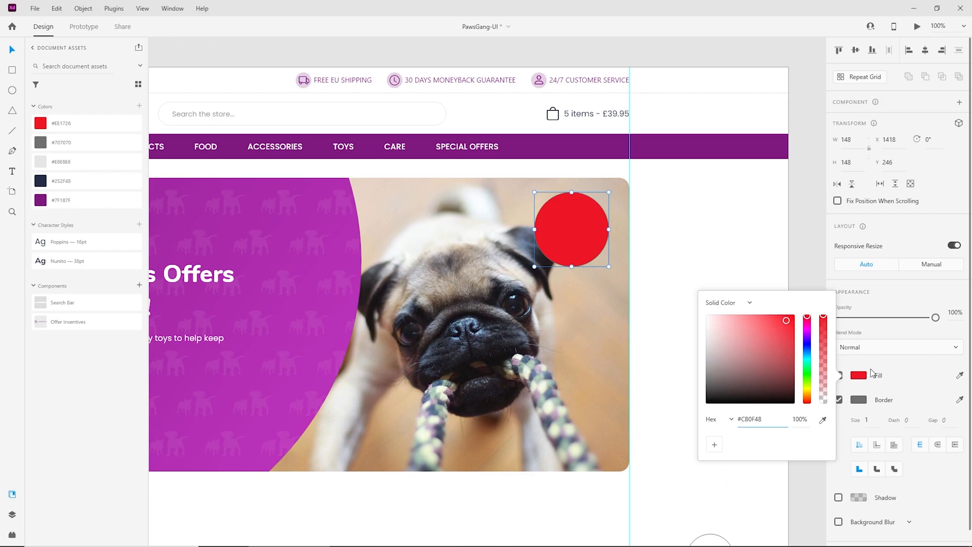
key(Return)
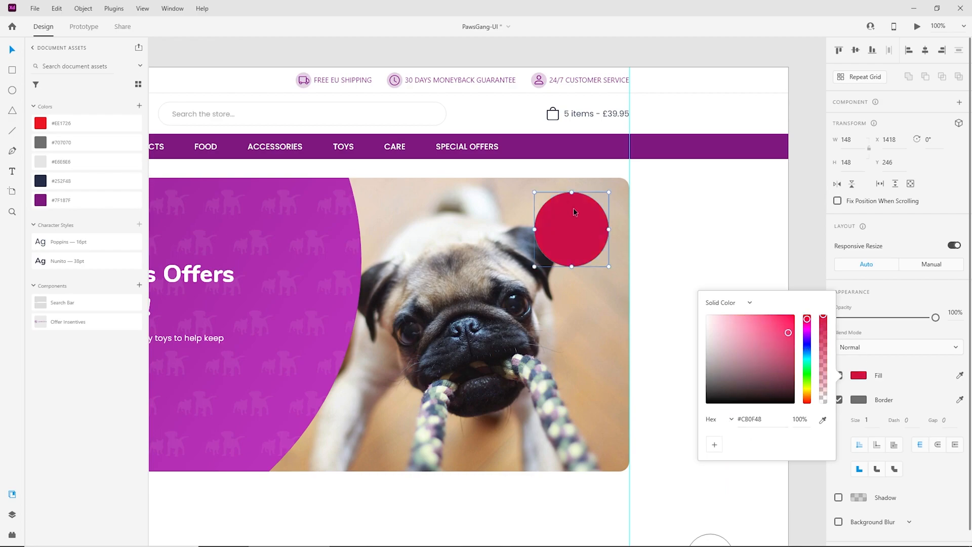
click(584, 216)
click(699, 289)
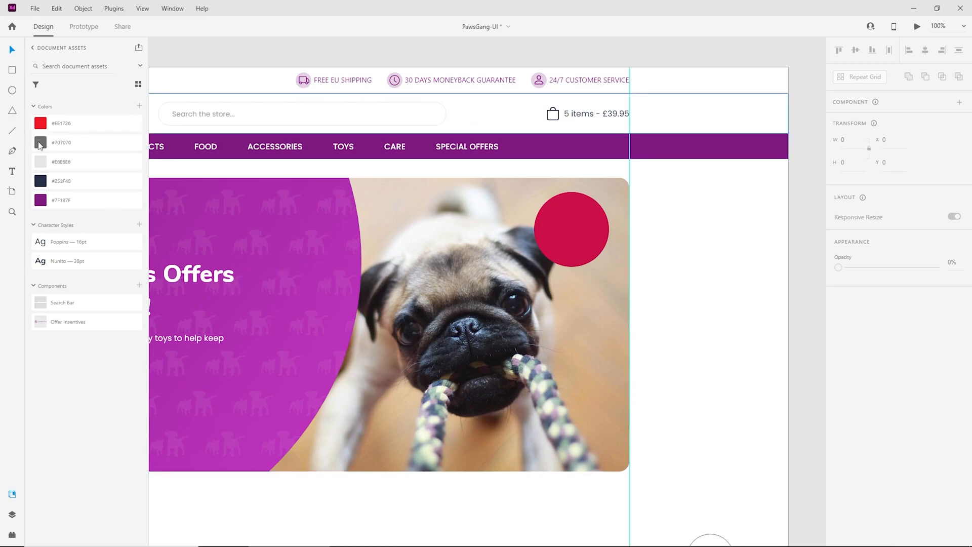
Add the white Poppins 16 text "UP TO" and place it in the upper part of the circle at X 1465, Y 284
click(12, 172)
click(480, 253)
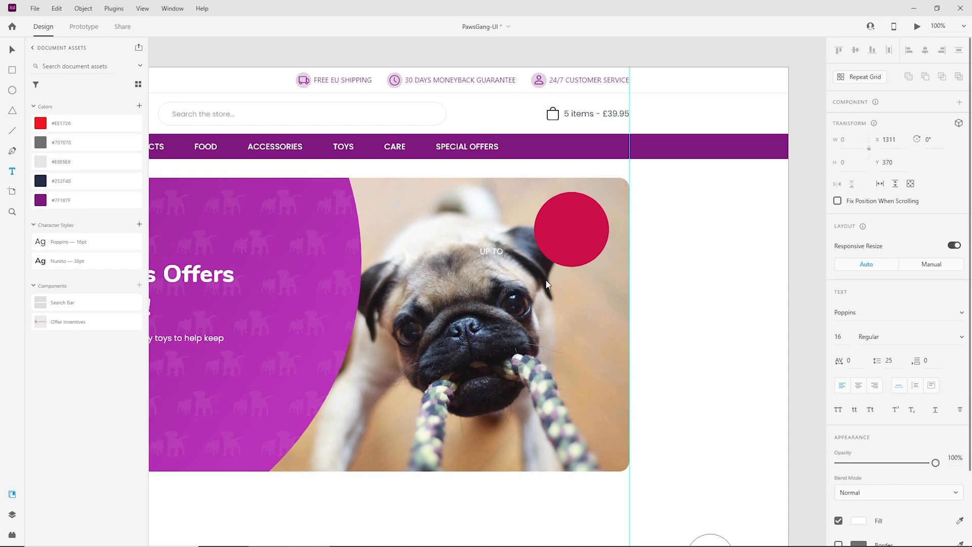
key(Escape)
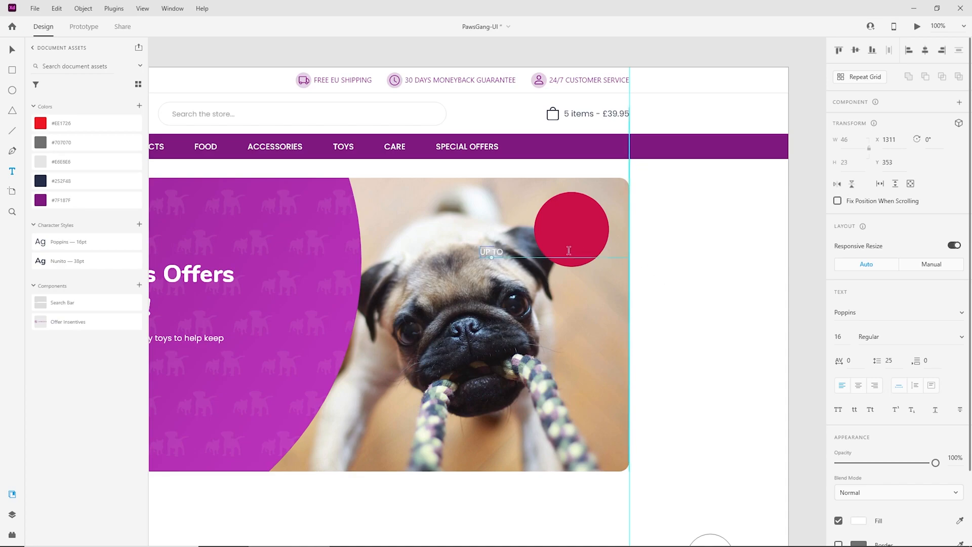
click(11, 49)
drag(499, 254, 577, 218)
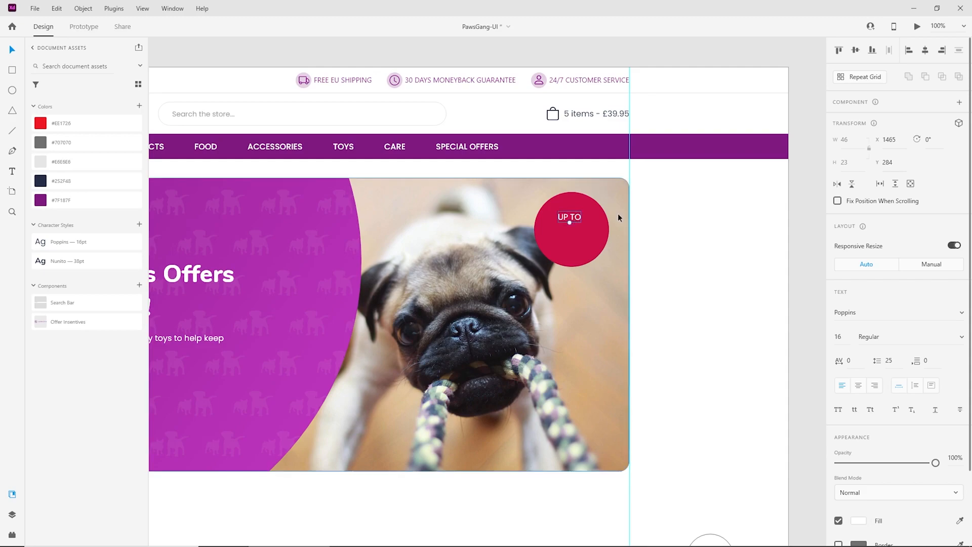
Duplicate the "UP TO" text directly below itself in the circle and change the copy to "20%"
key(ctrl+plus)
drag(702, 245, 574, 357)
key(ctrl+plus)
drag(535, 258, 539, 303)
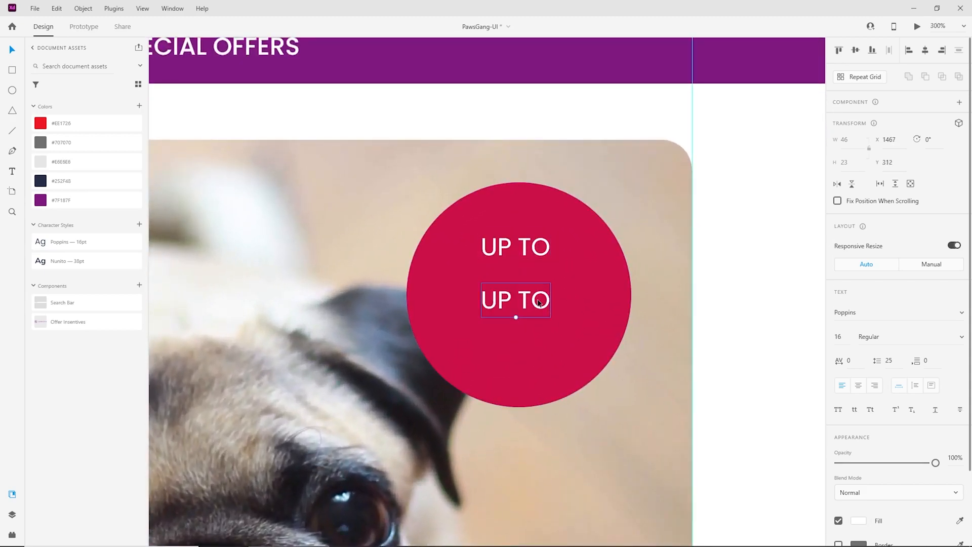
double_click(539, 303)
text(20%)
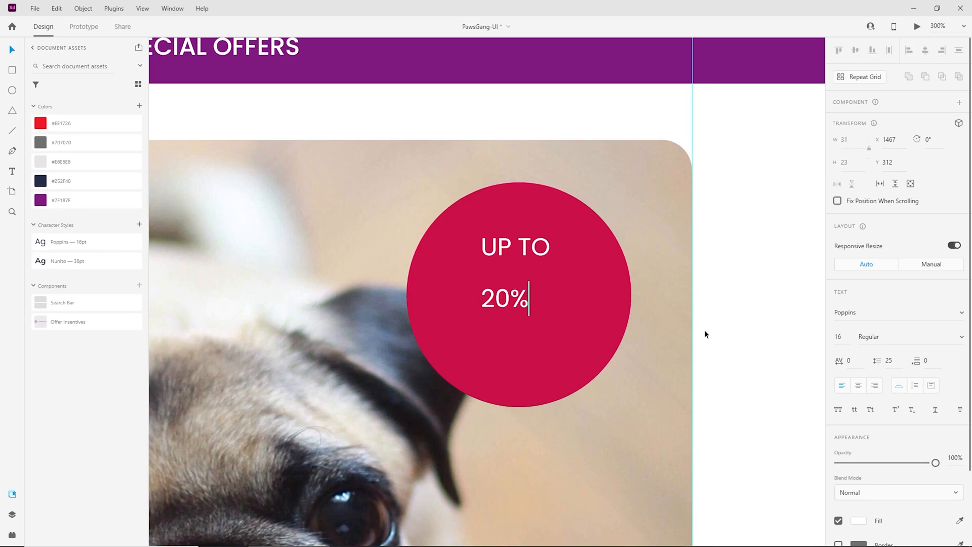
key(Escape)
Duplicate the "20%" text just below itself at Y 338 and change the copy to "OFF"
drag(503, 317, 502, 355)
double_click(500, 343)
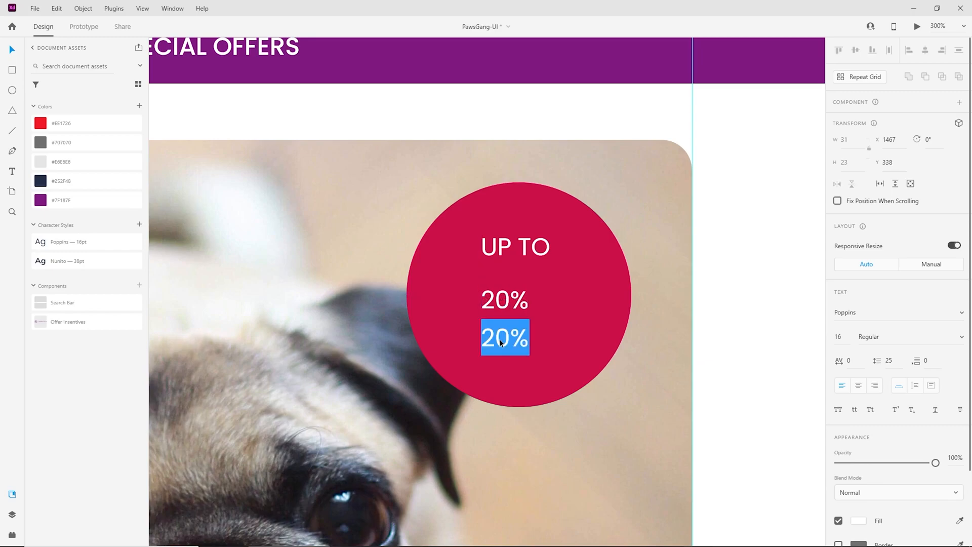
text(OFF)
key(Escape)
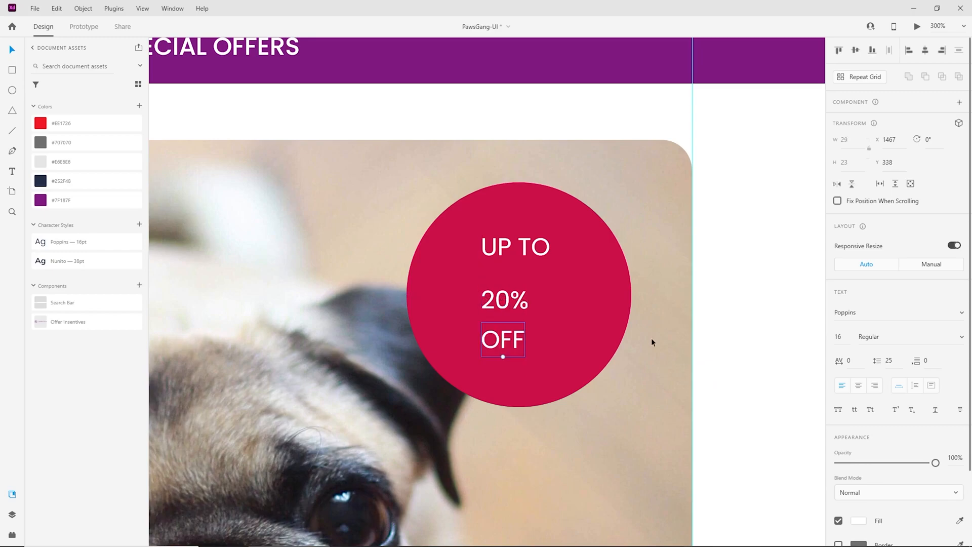
click(526, 256)
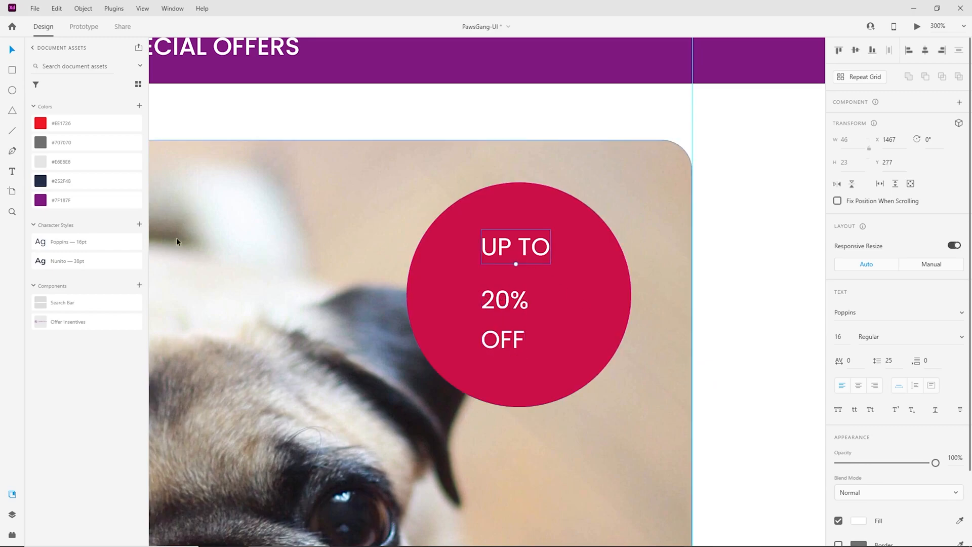
click(94, 245)
click(505, 300)
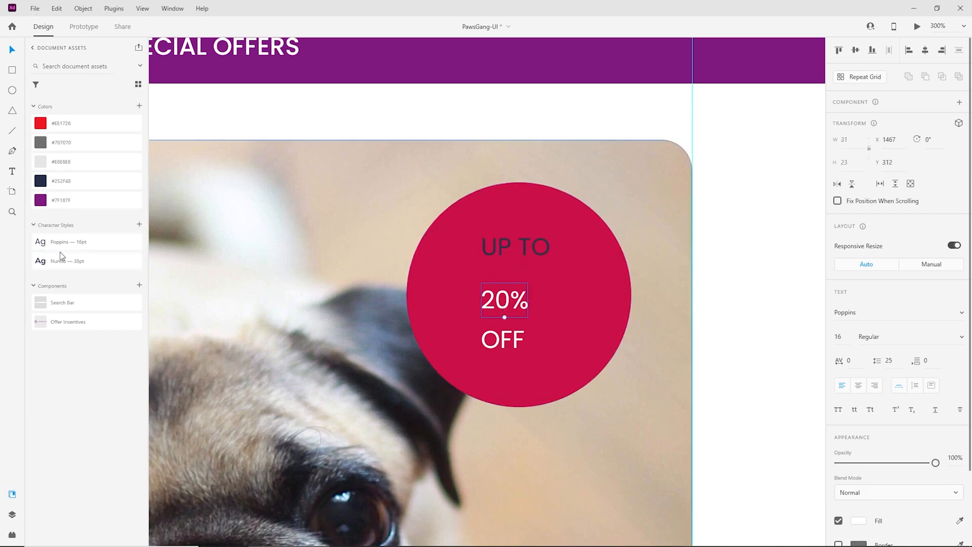
click(71, 243)
click(505, 338)
click(94, 243)
click(496, 261)
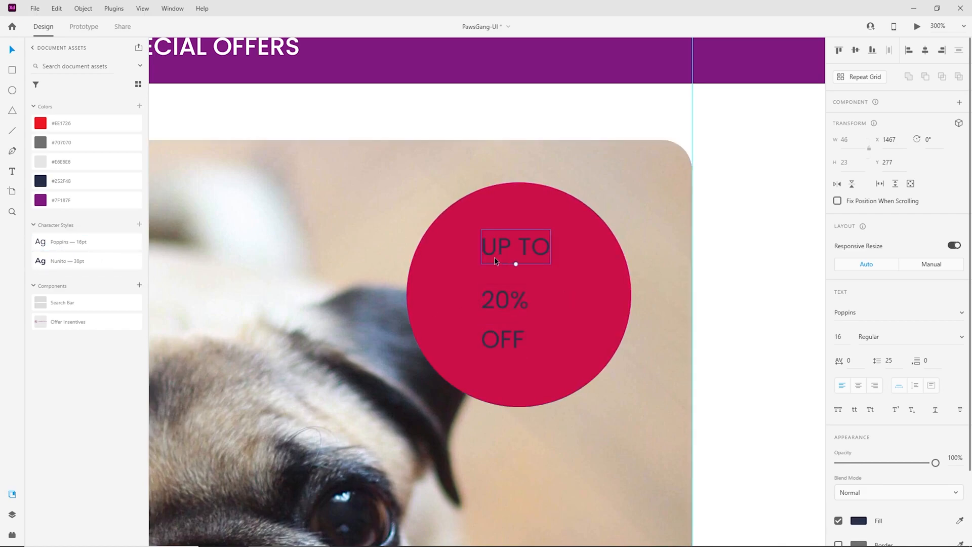
click(506, 304)
shift+click(514, 248)
shift+click(494, 348)
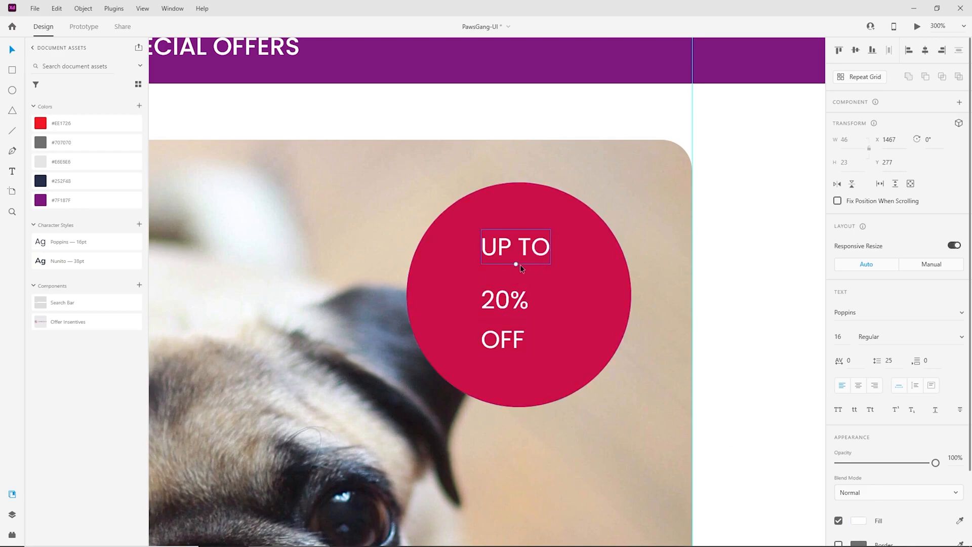
Enlarge the "UP TO" text in the badge and set its font weight to SemiBold
drag(516, 264, 531, 245)
click(912, 340)
key(Down)
key(Down)
key(Down)
key(Down)
click(718, 309)
Centre the "20%" text under "UP TO", set it to SemiBold and enlarge it to font size 43
drag(505, 299, 520, 295)
click(889, 341)
key(Down)
key(Down)
key(Down)
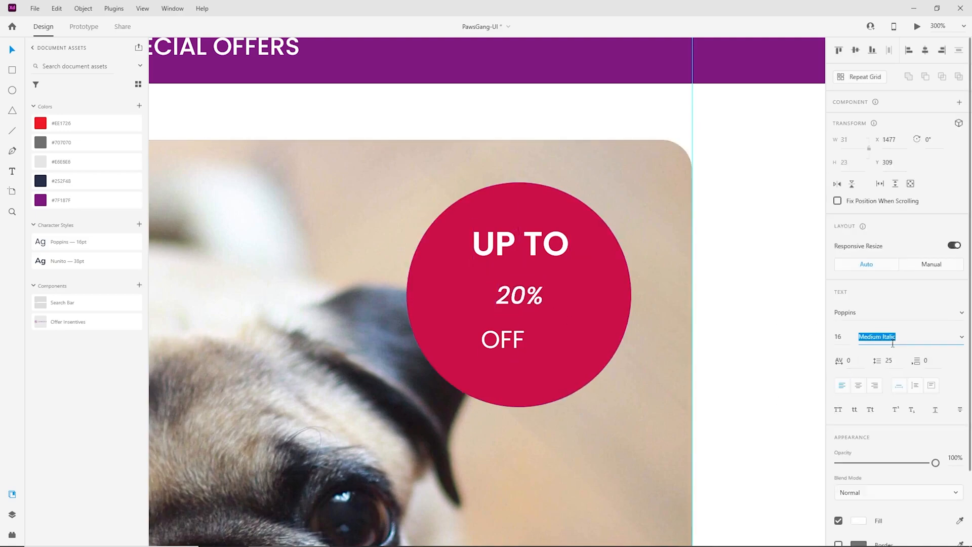
key(Down)
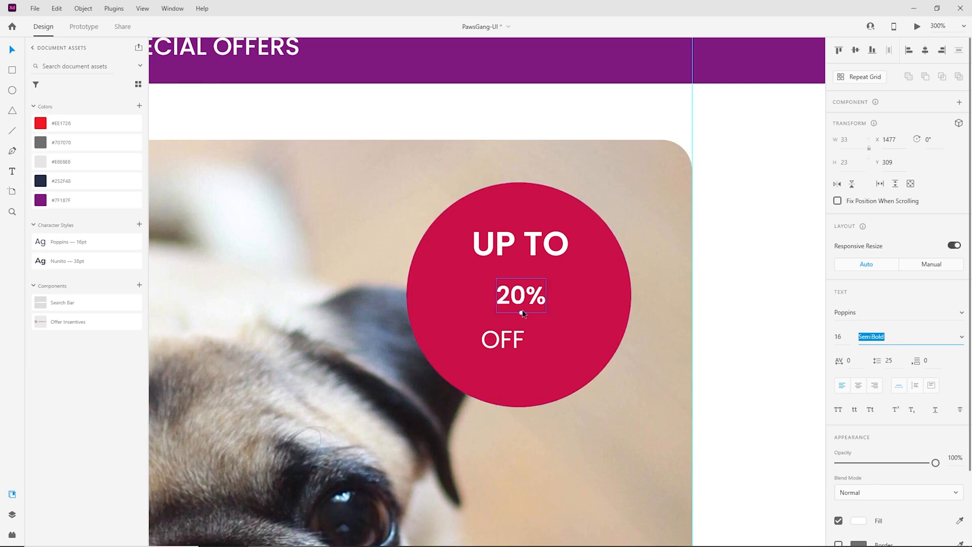
mouse_move(520, 313)
mouse_down()
mouse_move(538, 369)
mouse_move(527, 302)
mouse_move(534, 378)
mouse_move(527, 303)
mouse_up()
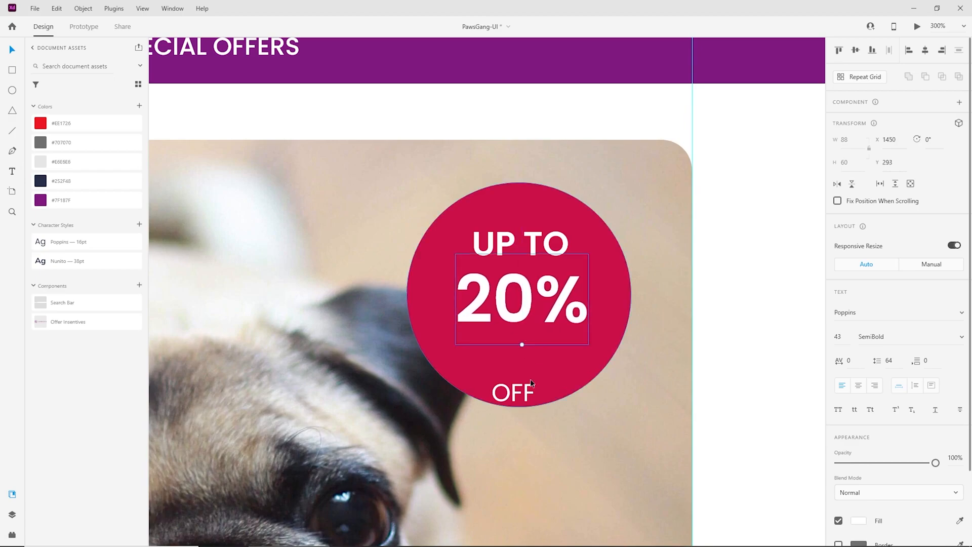
Move the "OFF" text to just below "20%", set it to SemiBold and enlarge it
drag(527, 392, 531, 370)
click(893, 338)
key(Down)
key(Down)
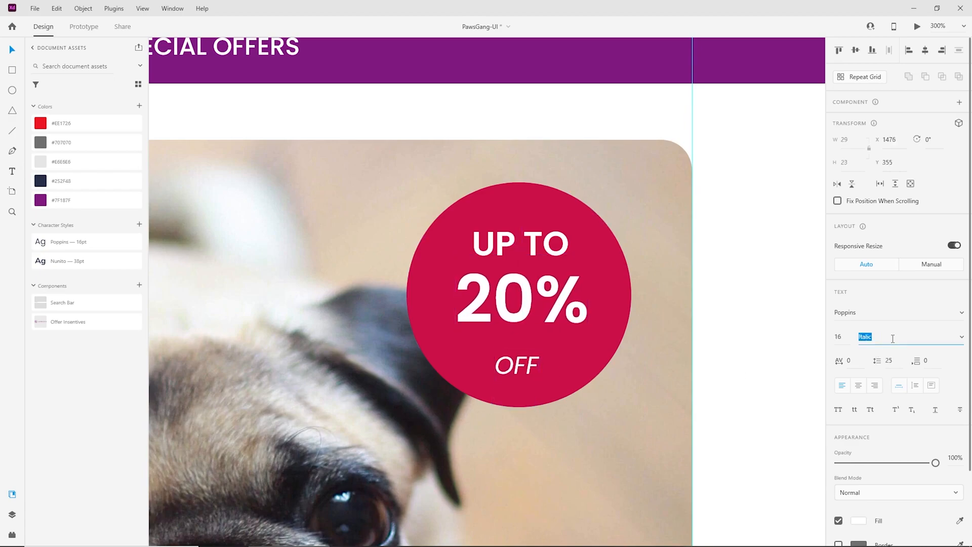
key(Down)
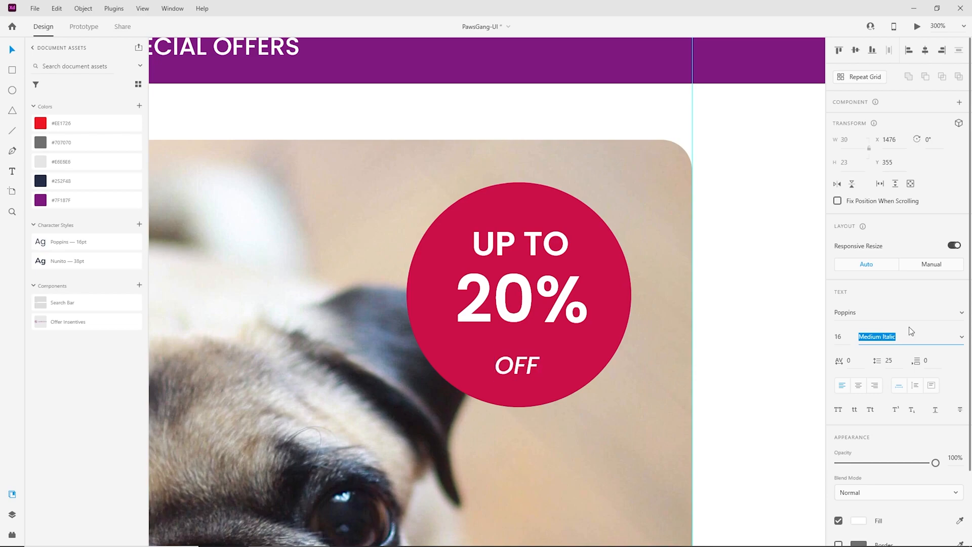
key(Down)
drag(516, 379, 528, 359)
key(ctrl+minus)
click(687, 354)
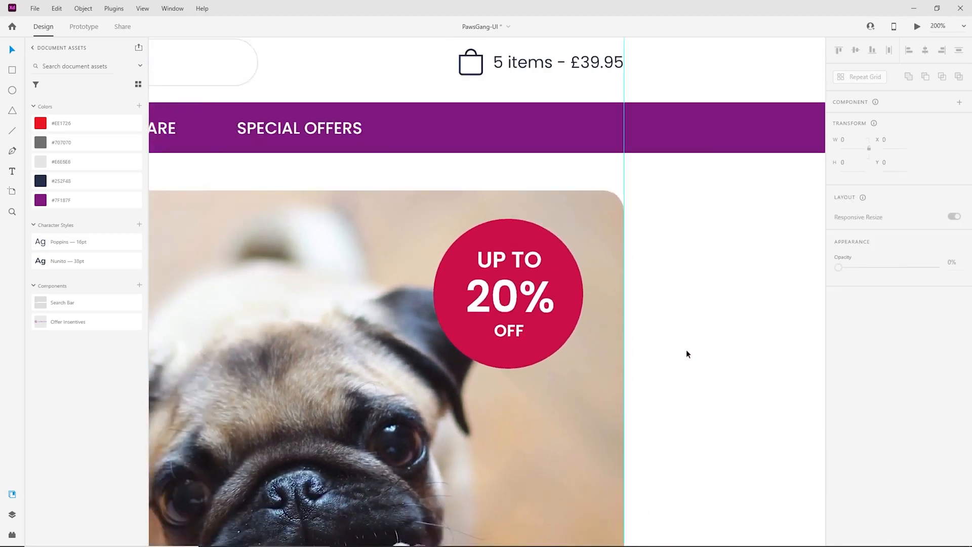
Adjust the font size of the "OFF" text to match the "UP TO" line
key(ctrl+plus)
click(522, 244)
click(532, 364)
drag(521, 366, 524, 375)
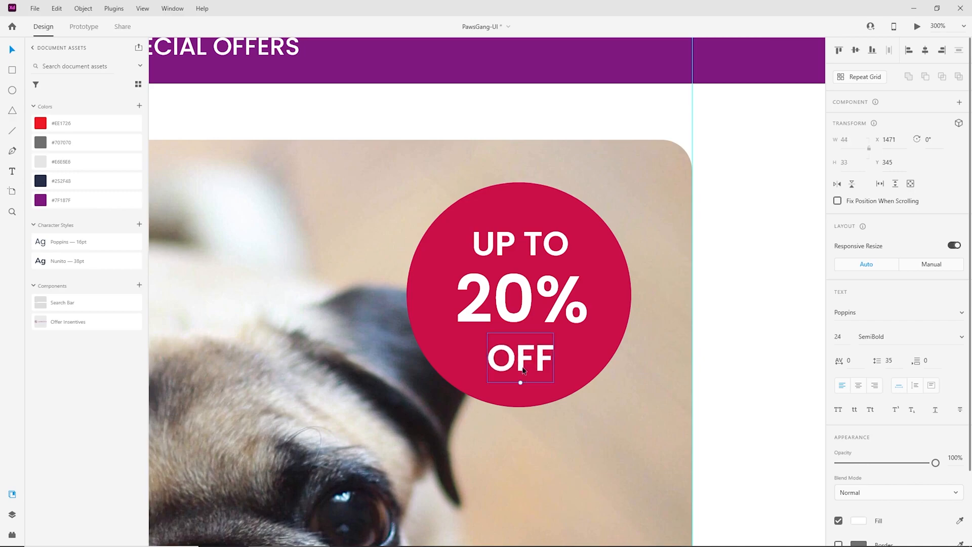
click(538, 241)
click(557, 364)
click(849, 339)
key(Up)
key(Up)
key(Up)
key(Up)
key(Down)
key(Down)
key(Down)
key(Down)
click(747, 369)
Select the three badge text lines together and move them up to Y 267, centring them vertically in the circle
click(530, 335)
shift+click(529, 324)
shift+click(522, 245)
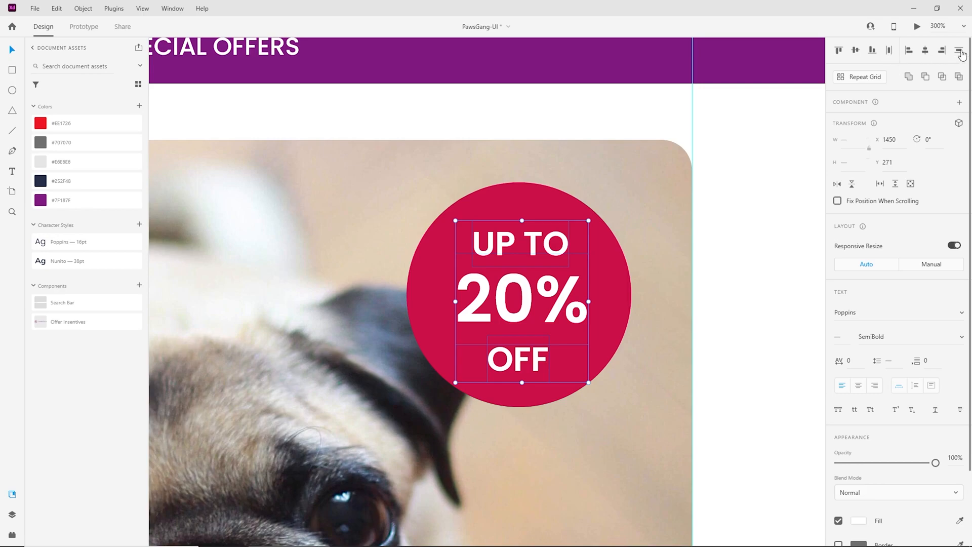
key(Up)
key(Up)
key(Up)
key(Up)
key(Up)
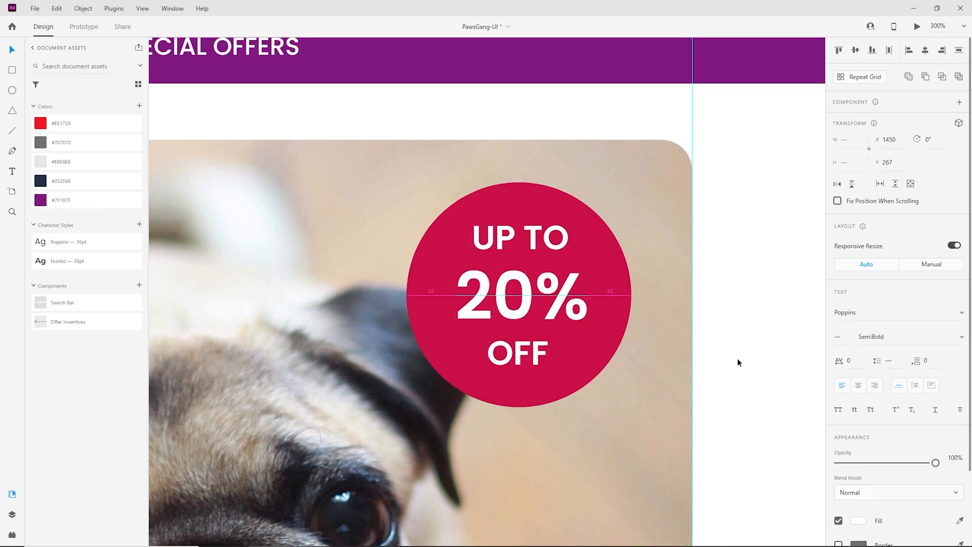
click(737, 359)
key(ctrl+minus)
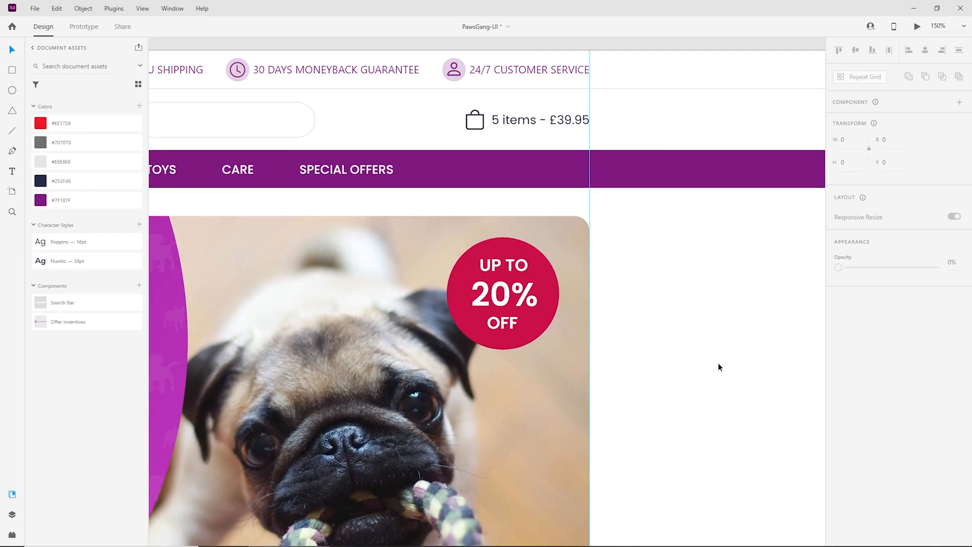
Group the badge circle with its three text lines
click(497, 249)
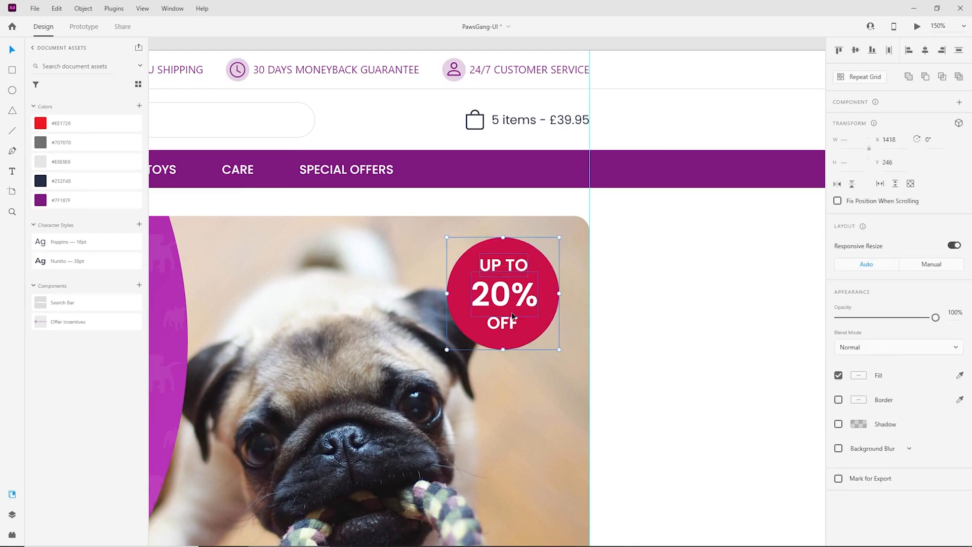
key(ctrl+g)
click(712, 297)
Draw a thin white, borderless rectangle 72 by 4 px near the banner's lower edge, at X 903, Y 741
key(ctrl+minus)
drag(529, 411, 771, 304)
key(ctrl+minus)
key(ctrl+plus)
key(ctrl+plus)
key(ctrl+plus)
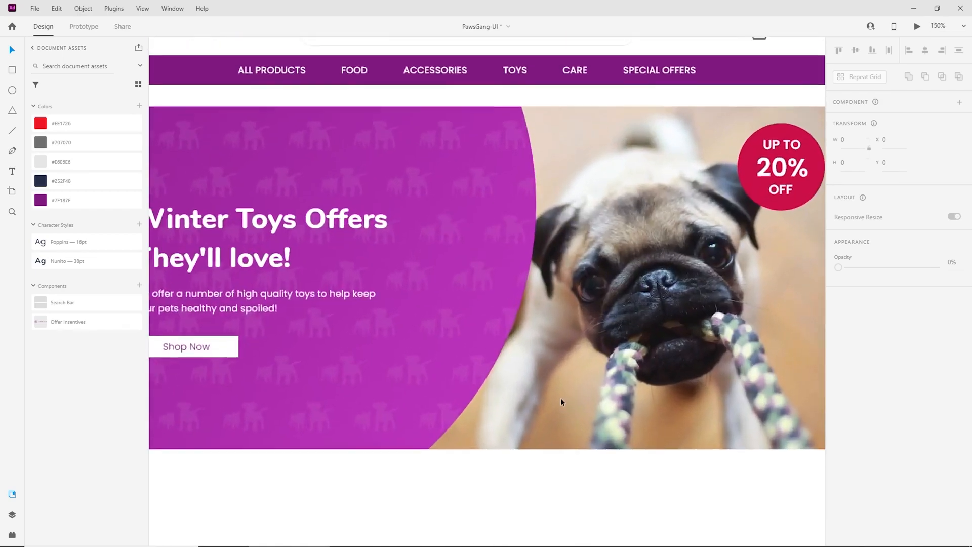
drag(580, 447, 574, 320)
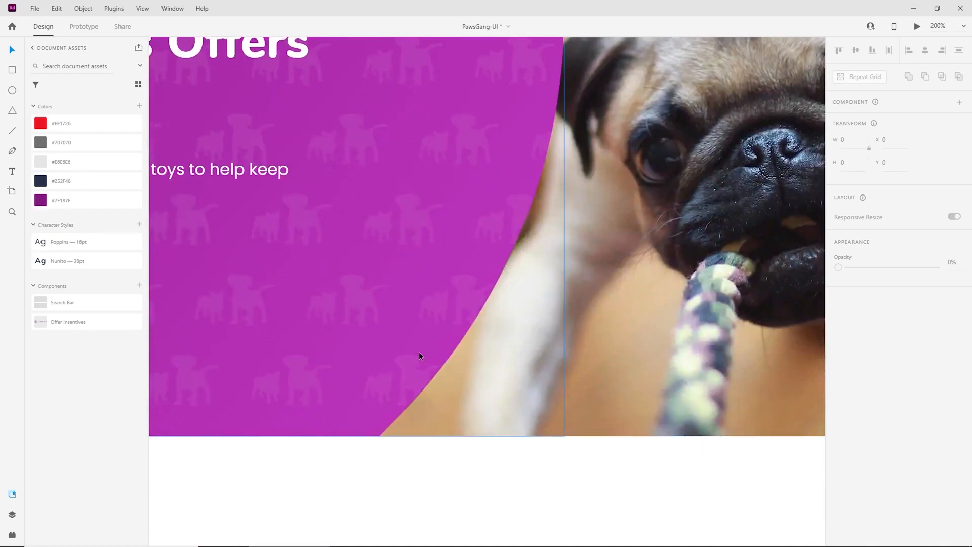
click(13, 70)
mouse_move(388, 378)
mouse_down()
mouse_move(473, 381)
mouse_move(461, 380)
mouse_up()
click(838, 423)
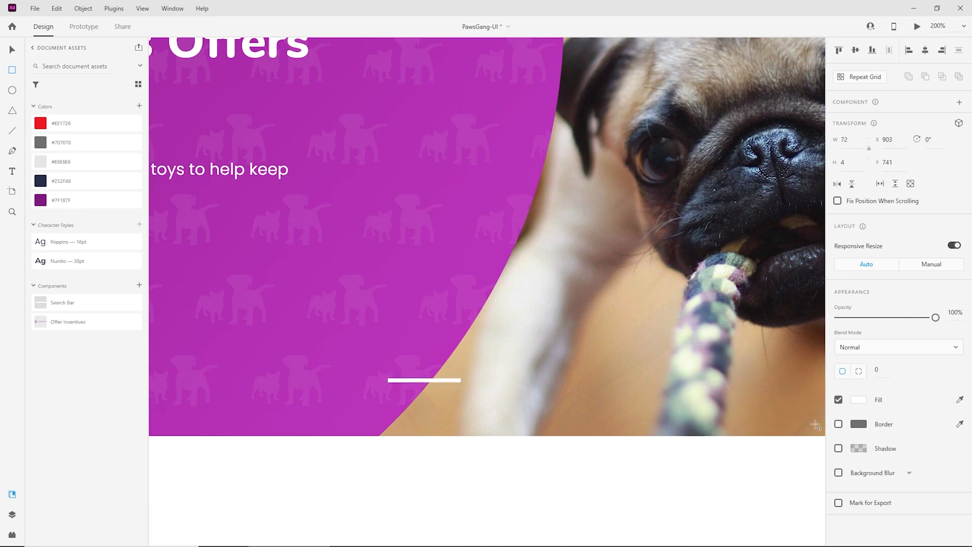
key(v)
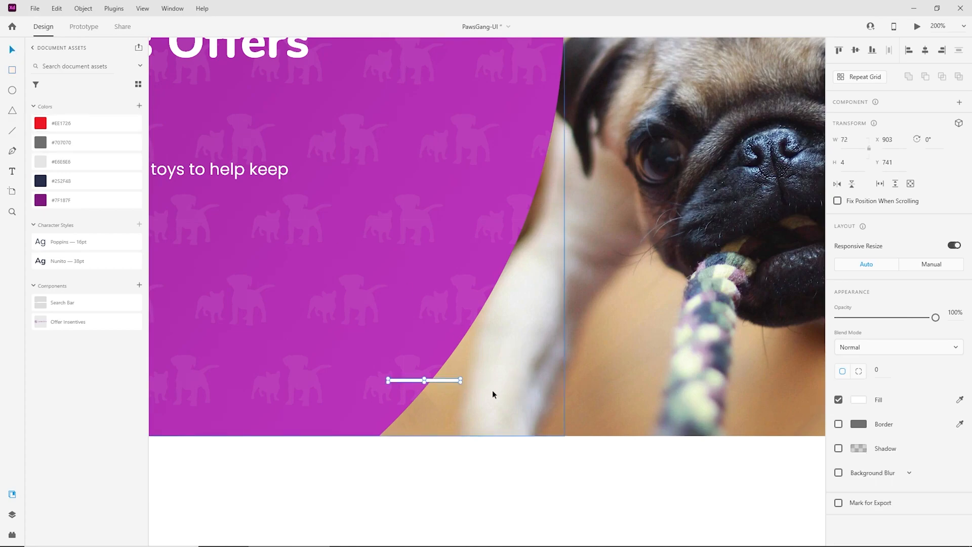
Duplicate the white bar twice to form an evenly spaced row of three, 276 px wide, and group the bars
drag(440, 383, 648, 383)
shift+click(545, 381)
shift+click(456, 379)
key(ctrl+g)
Centre the group of three bars horizontally on the hero banner
key(ctrl+minus)
key(ctrl+minus)
key(ctrl+minus)
shift+click(537, 339)
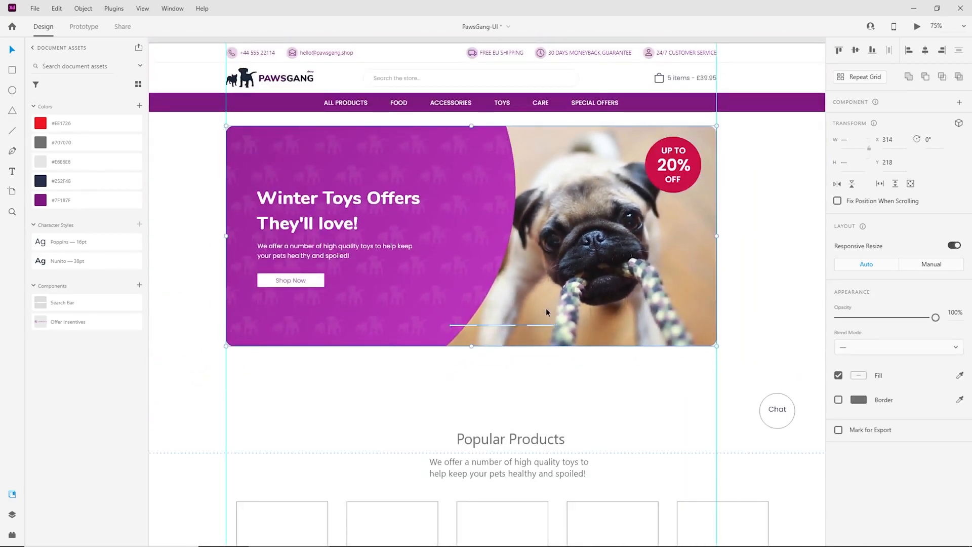
click(925, 50)
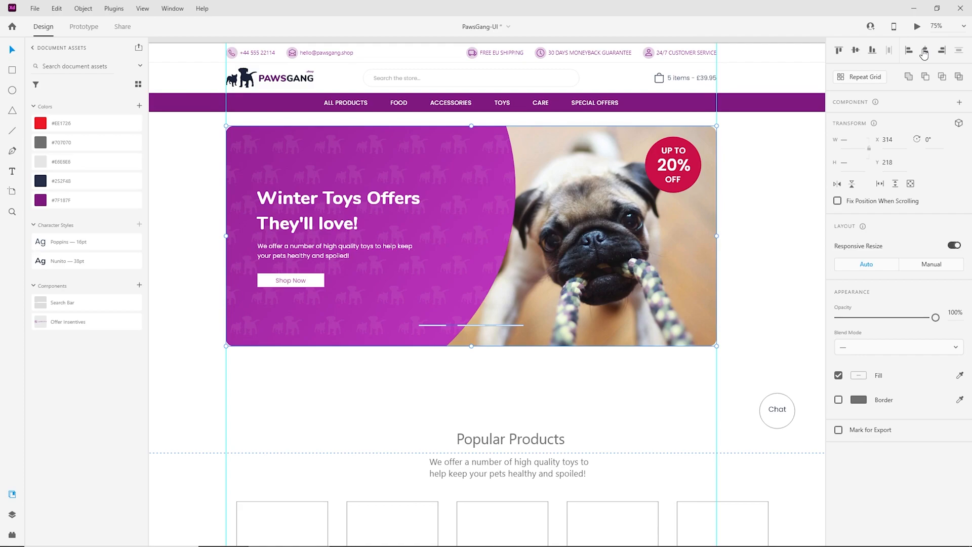
click(614, 372)
key(ctrl+plus)
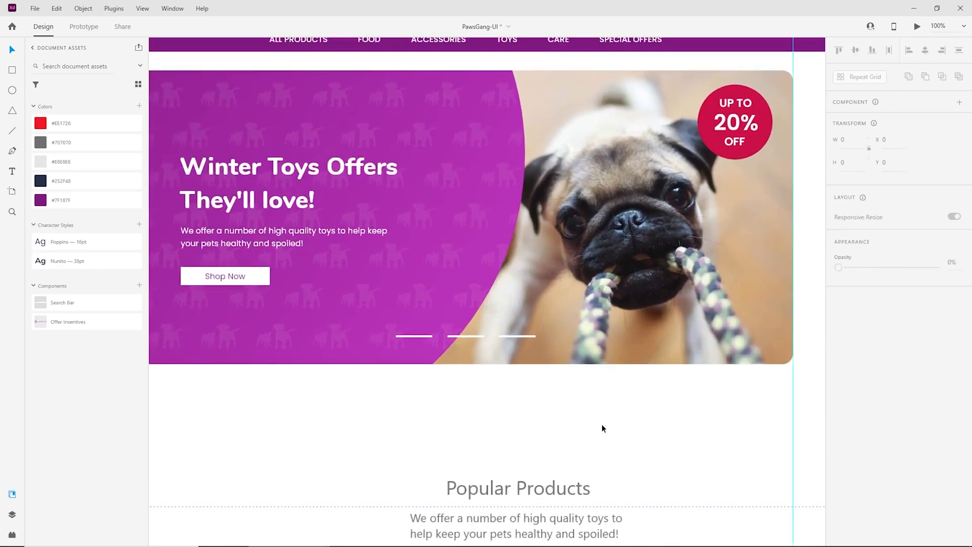
Move the group of three bars down to Y 757, closer to the banner's lower edge
click(432, 337)
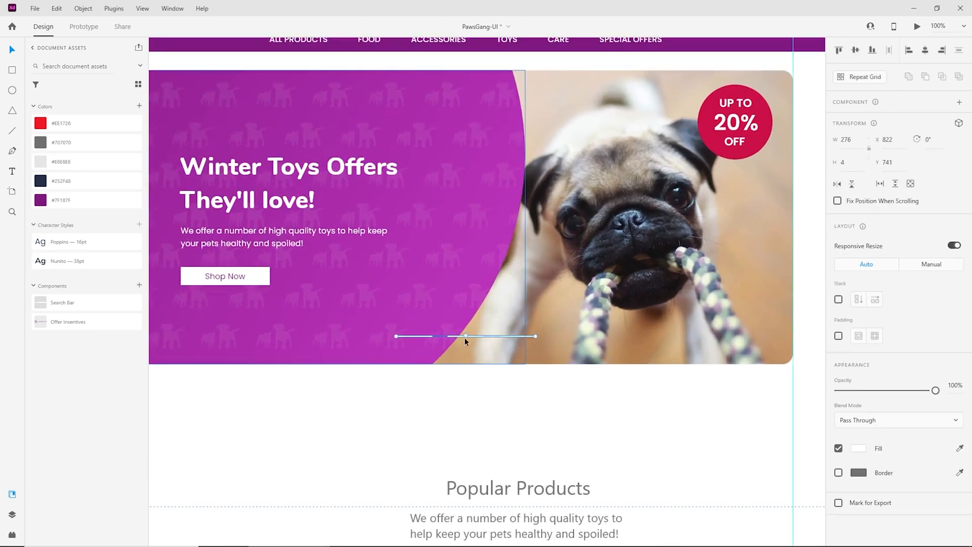
key(ctrl+plus)
key(ctrl+plus)
drag(453, 382, 457, 396)
double_click(310, 397)
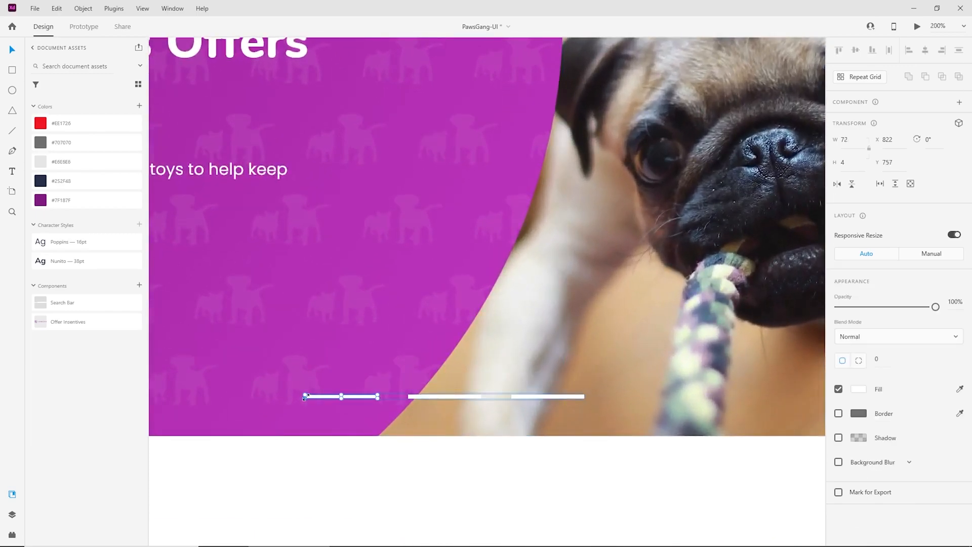
click(410, 447)
click(445, 396)
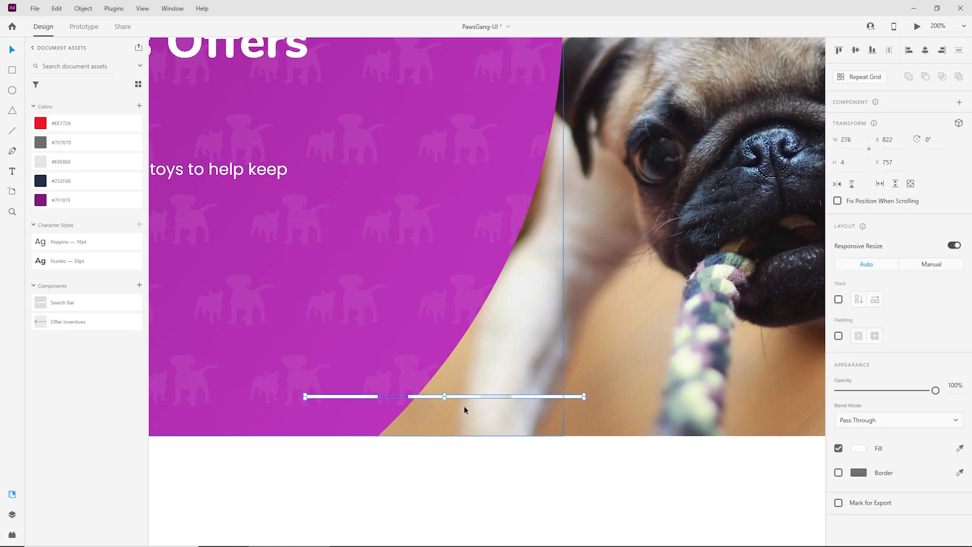
Delete the second and third bars from the slider indicator group, leaving only the first white bar
double_click(471, 397)
key(Delete)
click(540, 397)
key(Delete)
click(375, 398)
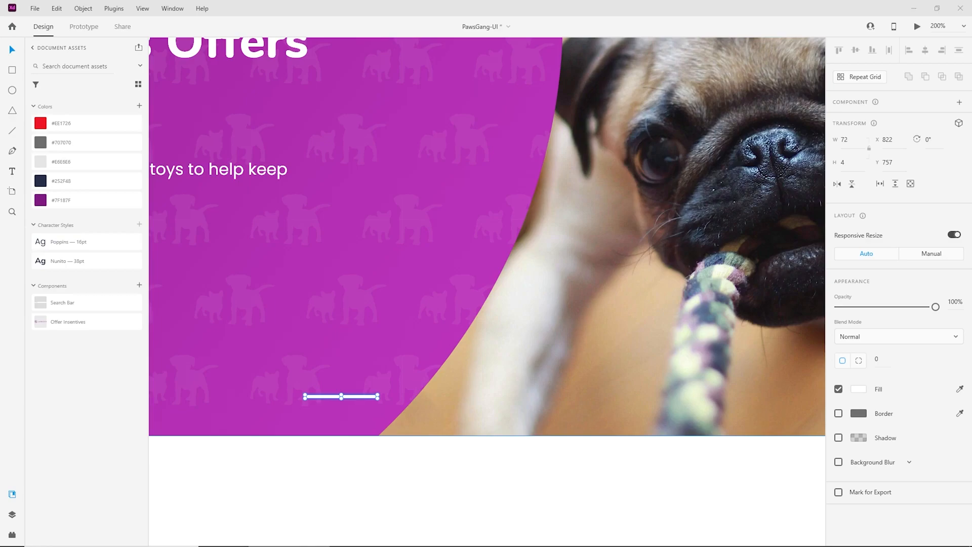
Resize the remaining white indicator bar to 29 px wide and 3 px high
click(423, 347)
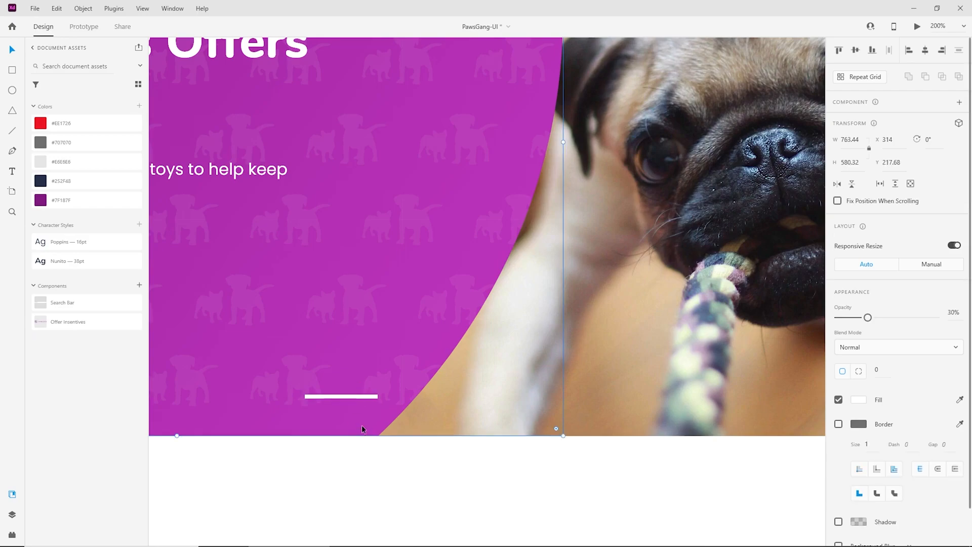
click(368, 398)
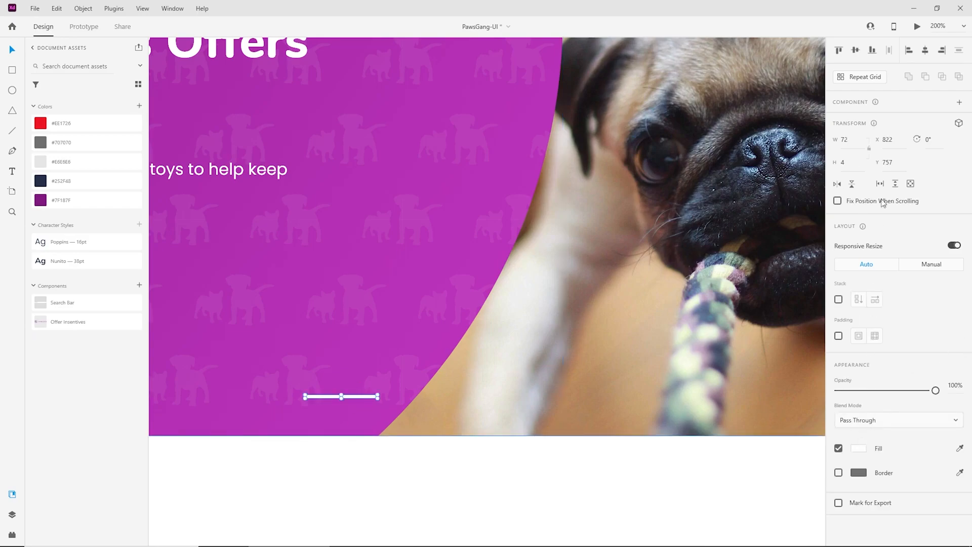
click(853, 141)
text(29)
key(Tab)
text(3)
key(Return)
click(358, 443)
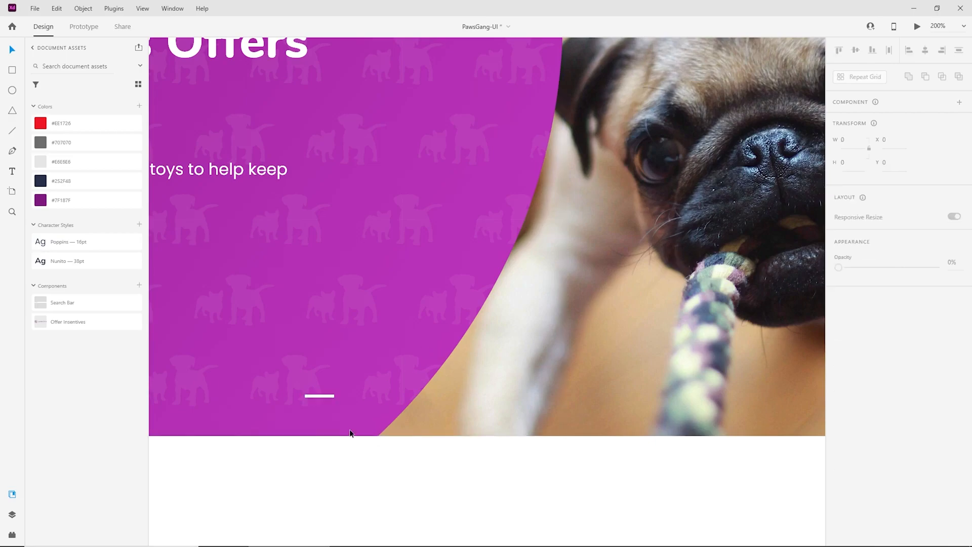
Duplicate the resized bar twice to form an evenly spaced row of three, and group the bars
click(331, 399)
drag(332, 399, 431, 400)
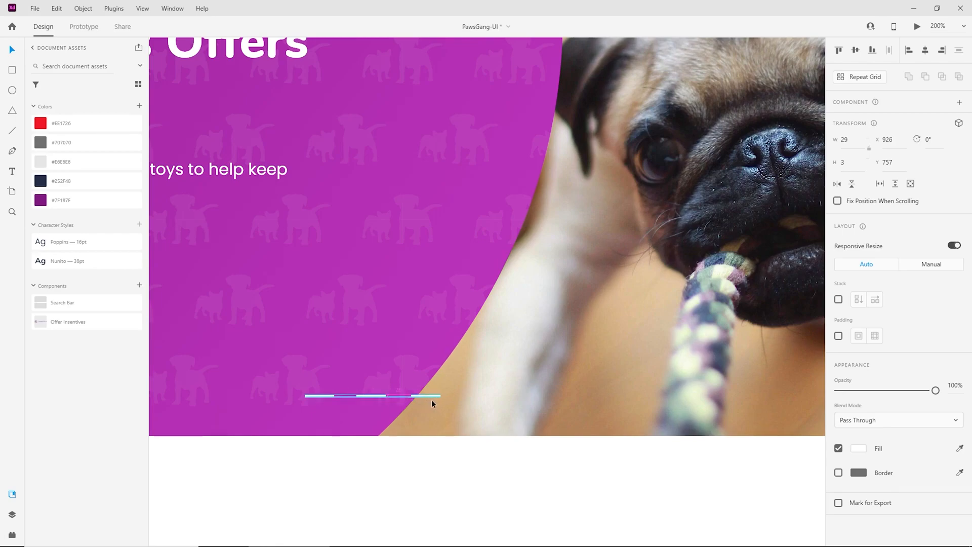
shift+click(375, 396)
shift+click(321, 395)
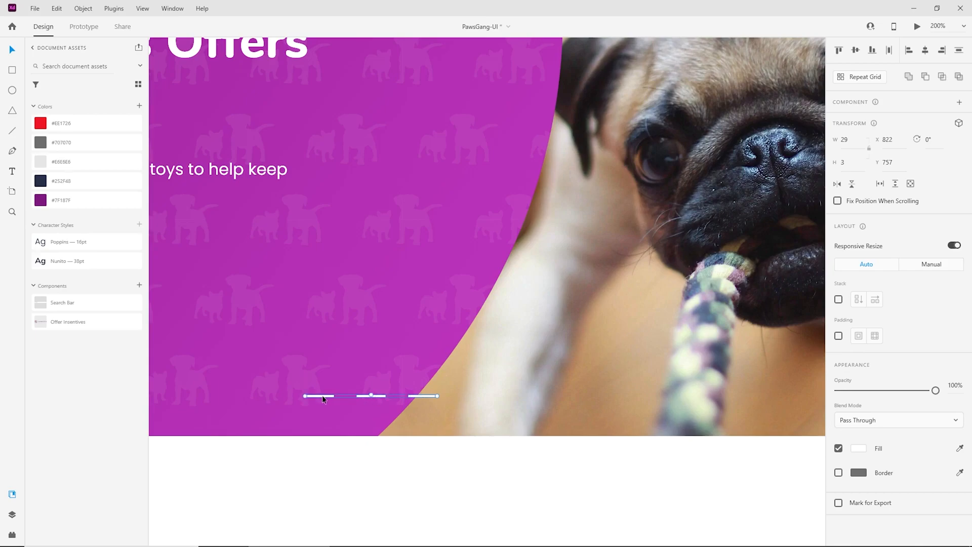
click(518, 470)
key(ctrl+minus)
key(ctrl+minus)
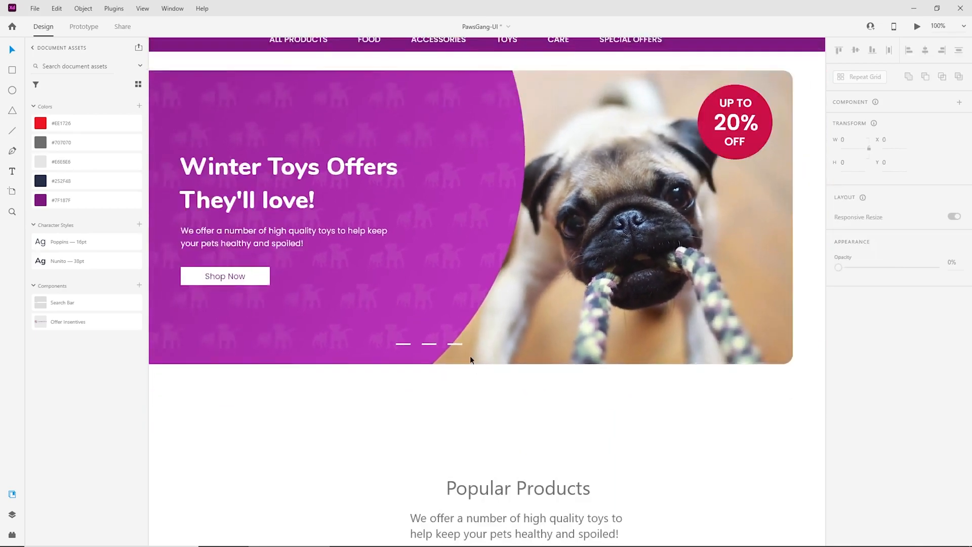
Centre the group of small indicator bars horizontally on the hero banner
click(458, 343)
shift+click(610, 354)
click(925, 50)
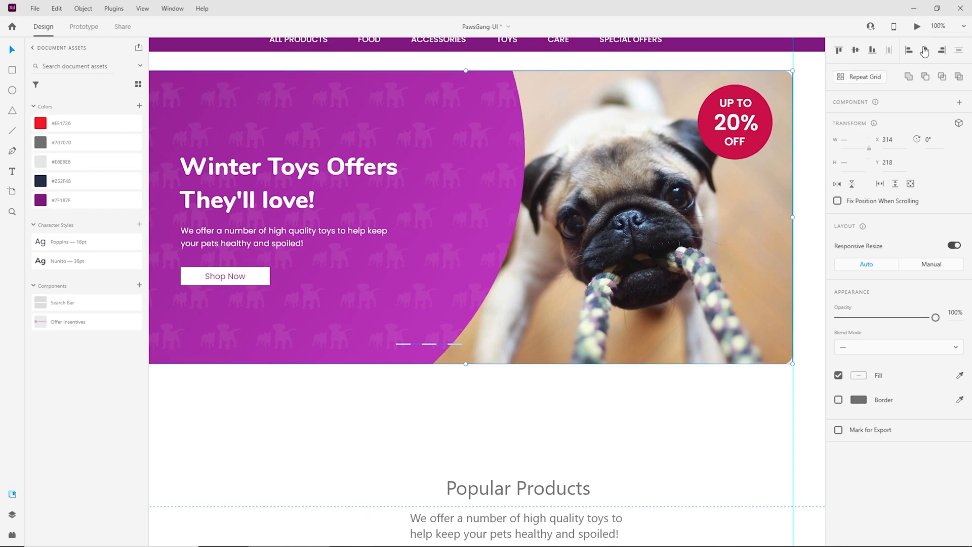
click(593, 424)
key(ctrl+minus)
drag(591, 398, 578, 451)
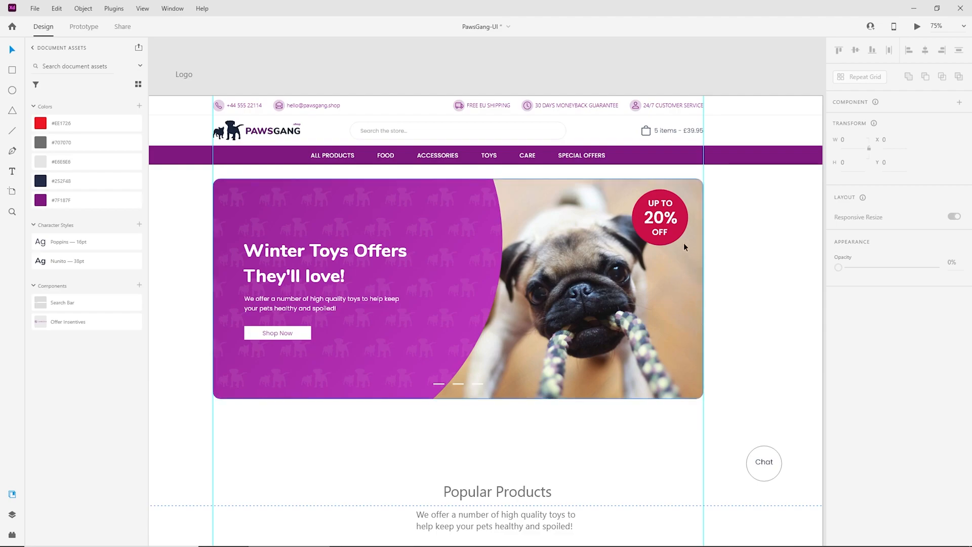
Enlarge the logo's ".shop" text by two size increments and shift it left to line up with the end of PAWSGANG
key(ctrl+plus)
drag(308, 185, 540, 371)
key(ctrl+plus)
key(ctrl+plus)
key(ctrl+plus)
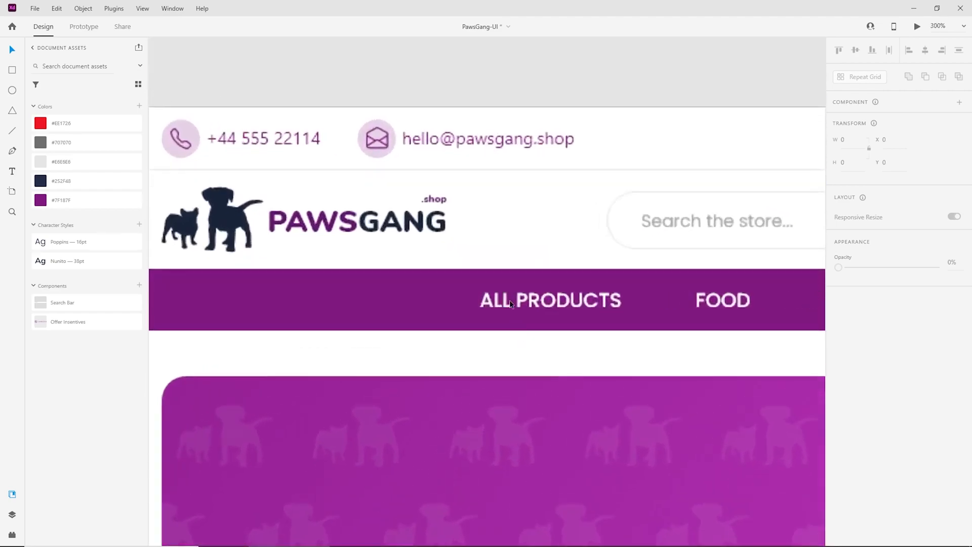
double_click(422, 179)
click(844, 328)
key(Up)
key(Up)
drag(418, 177, 411, 176)
click(489, 182)
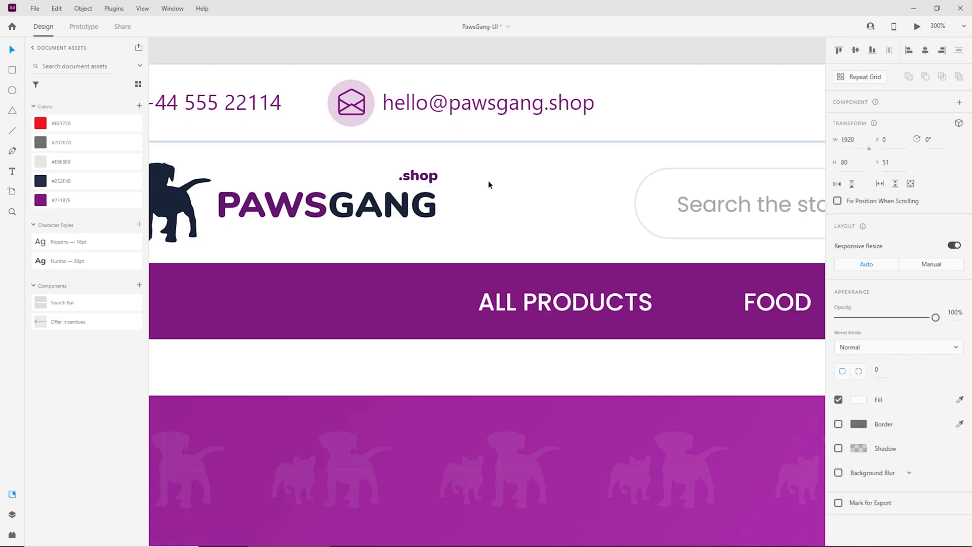
Review the overall layout of the header, the hero banner and the area below it
key(ctrl+minus)
key(ctrl+minus)
key(ctrl+minus)
drag(751, 533, 552, 270)
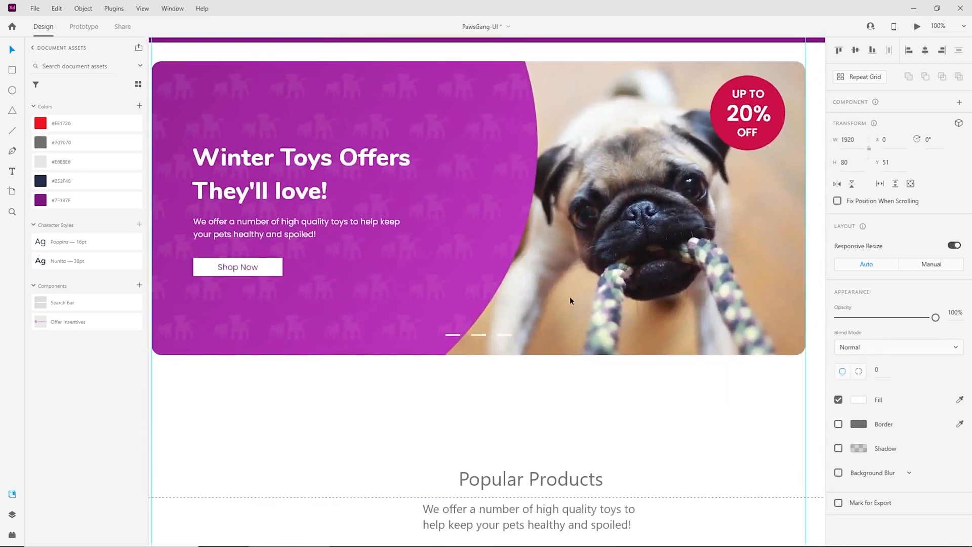
key(ctrl+minus)
click(291, 407)
drag(494, 415, 521, 469)
drag(598, 458, 577, 443)
click(12, 494)
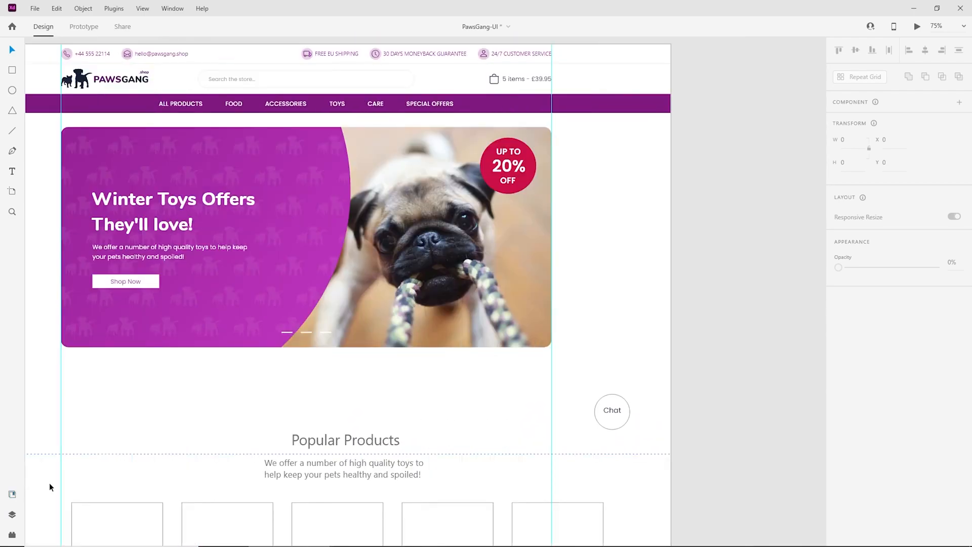
Resize the Chat button's circle to 80 by 80 px at X 1726, Y 918
key(ctrl+equal)
drag(738, 475, 716, 404)
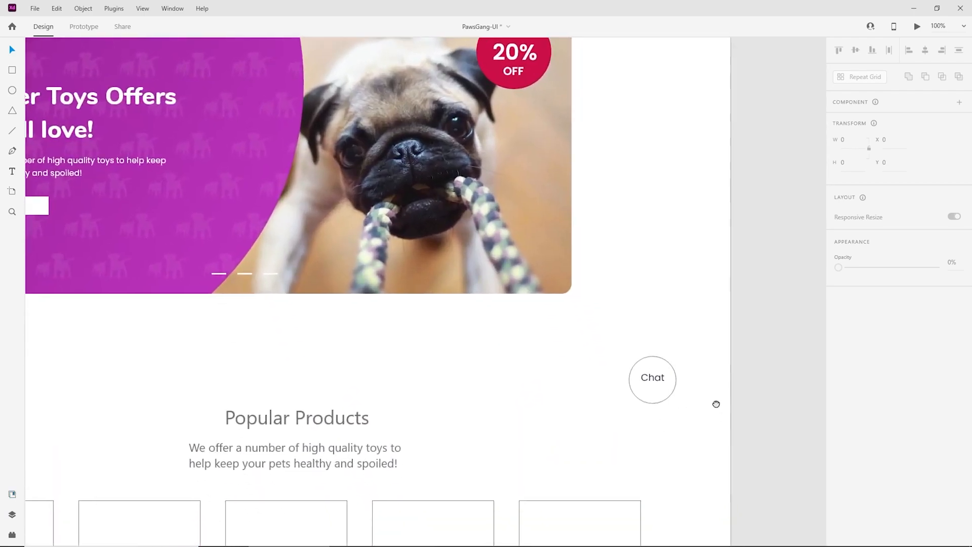
click(661, 400)
mouse_move(677, 358)
mouse_down()
mouse_move(656, 367)
mouse_move(675, 356)
mouse_up()
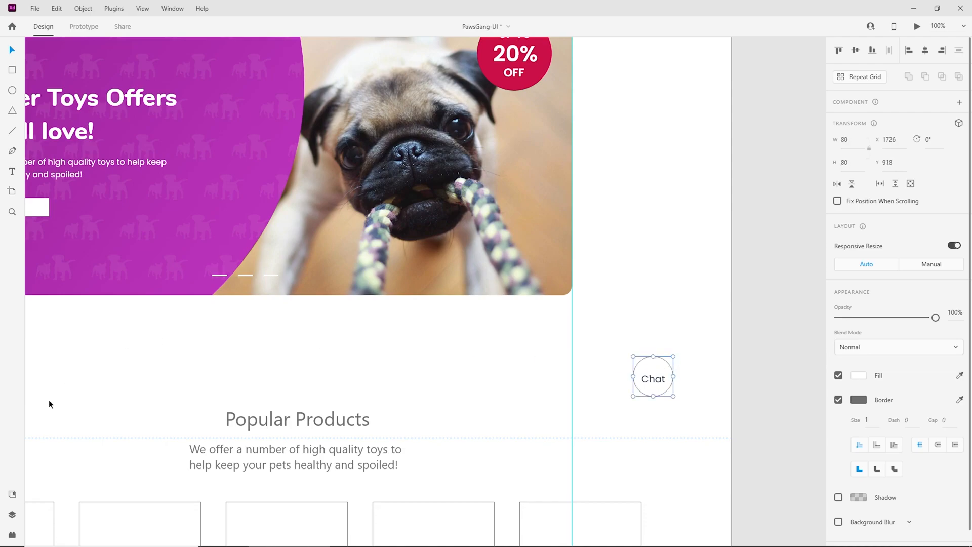
Fill the chat circle with the document purple #7F187F and delete its "Chat" text label
click(12, 495)
click(45, 201)
drag(682, 388, 463, 375)
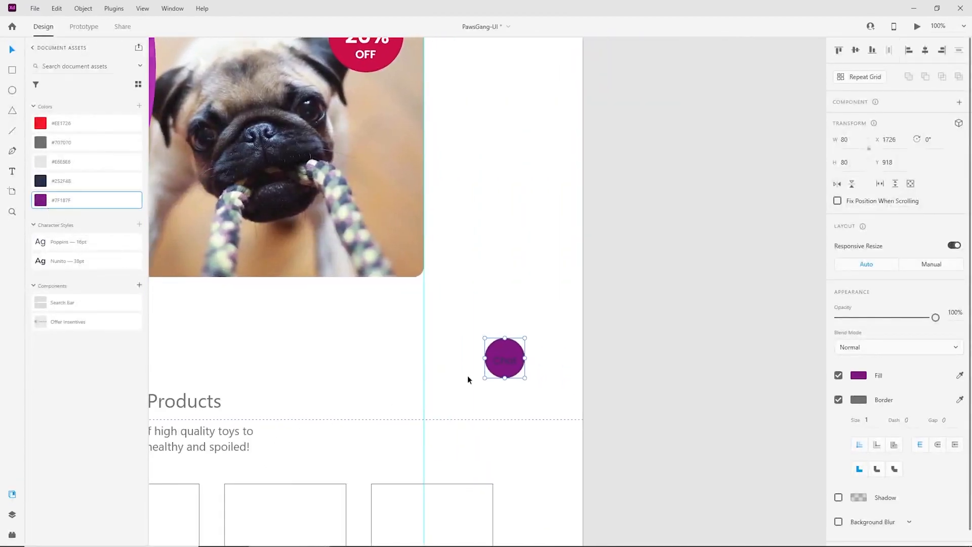
double_click(509, 364)
click(506, 373)
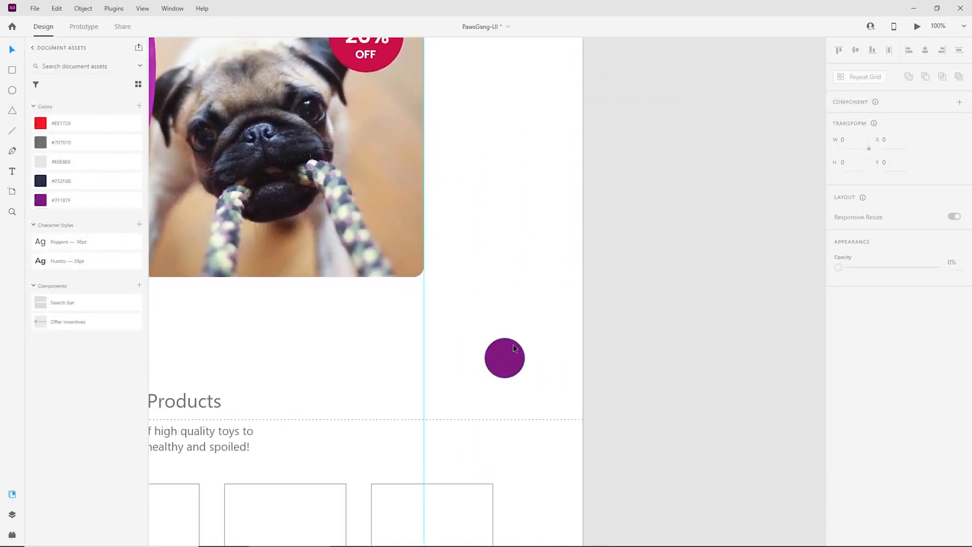
Add a drop shadow to the purple chat circle and remove its grey border
scroll(836, 481, down, 1)
click(838, 480)
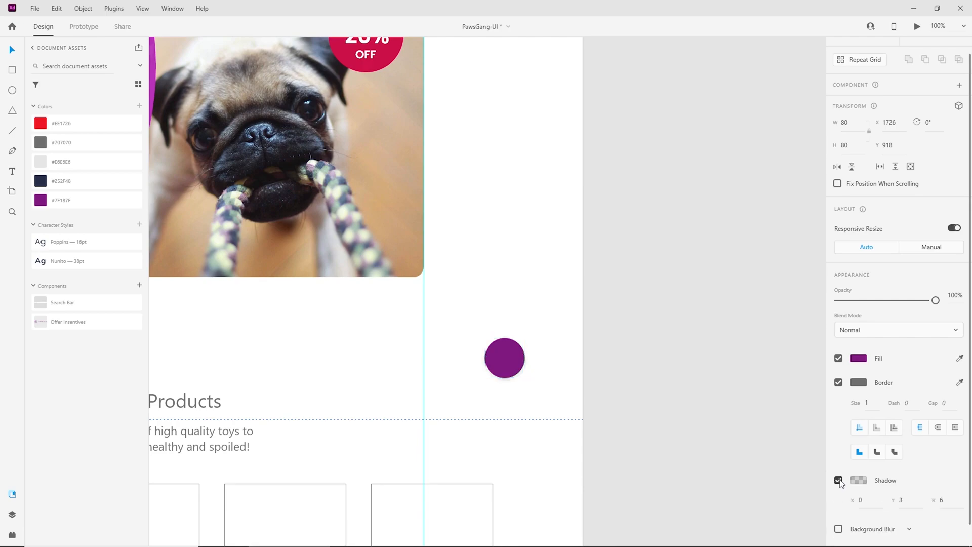
key(ctrl+equal)
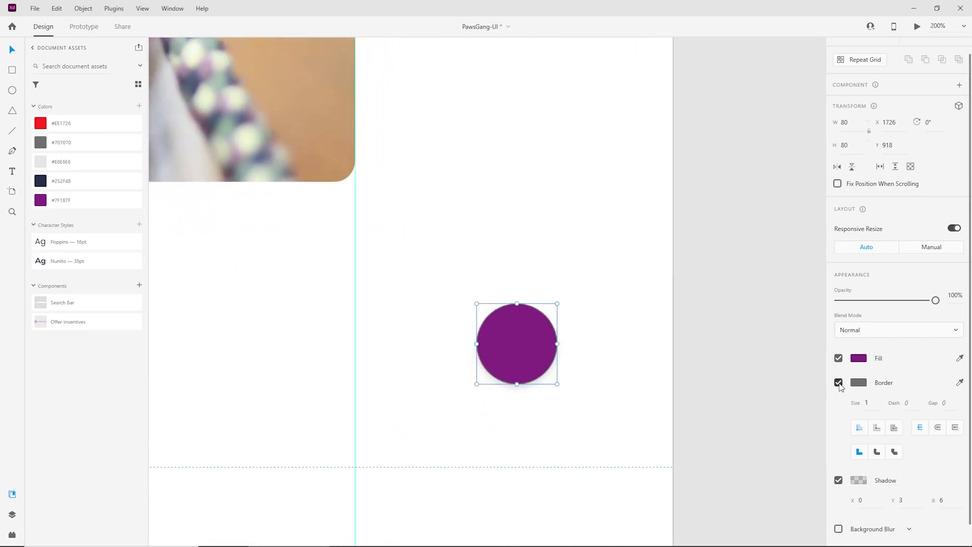
click(838, 383)
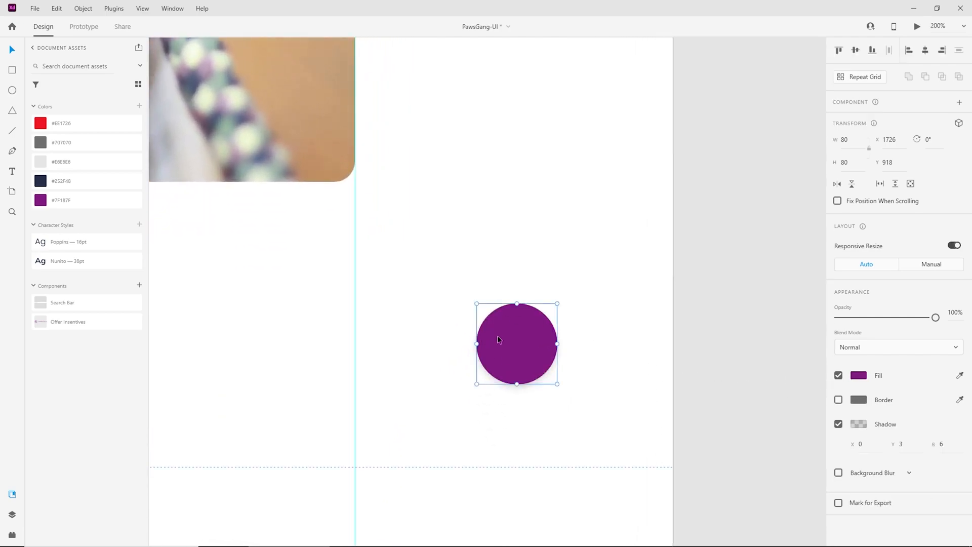
Search the Auto Icon plugin for "chat" and place the 36 px chat-dots icon near the purple circle
click(13, 534)
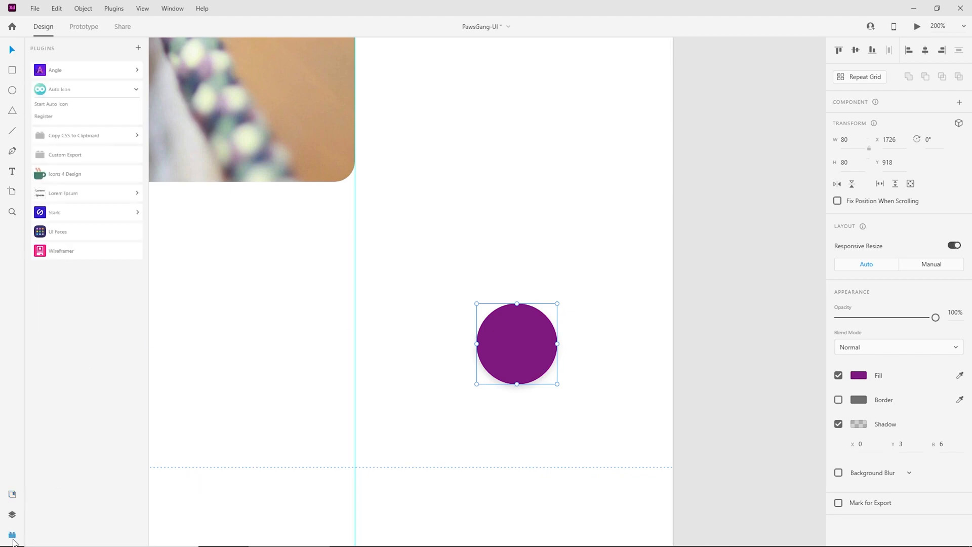
click(44, 91)
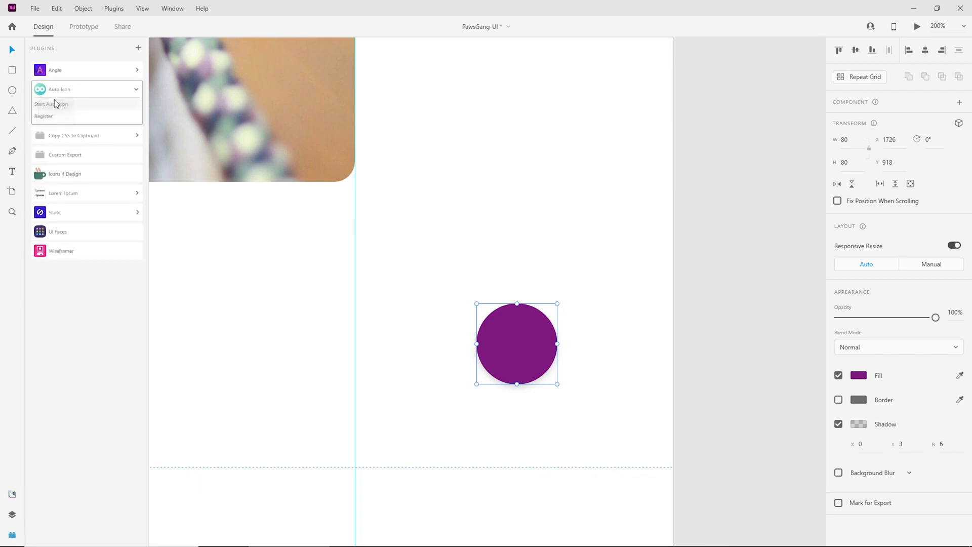
click(60, 104)
double_click(83, 111)
text(chat)
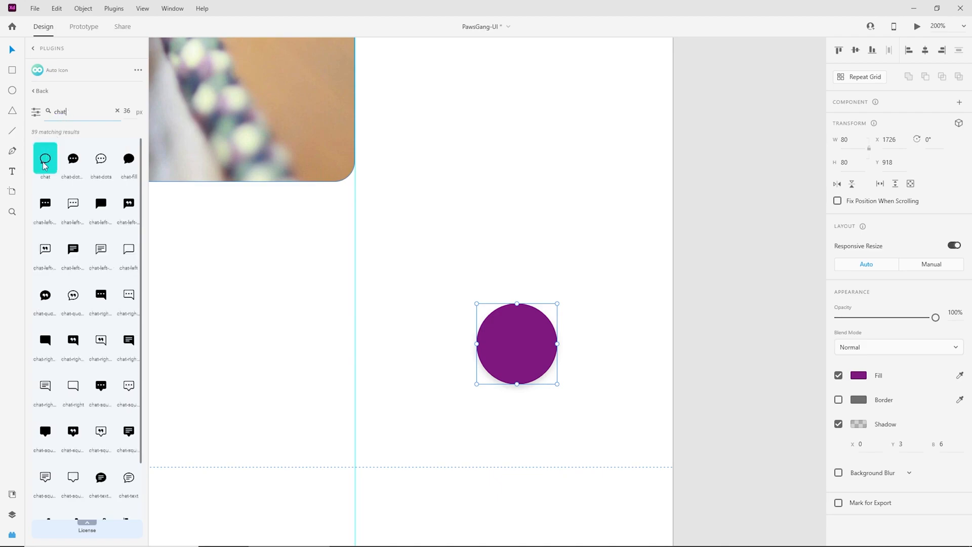
drag(101, 158, 595, 250)
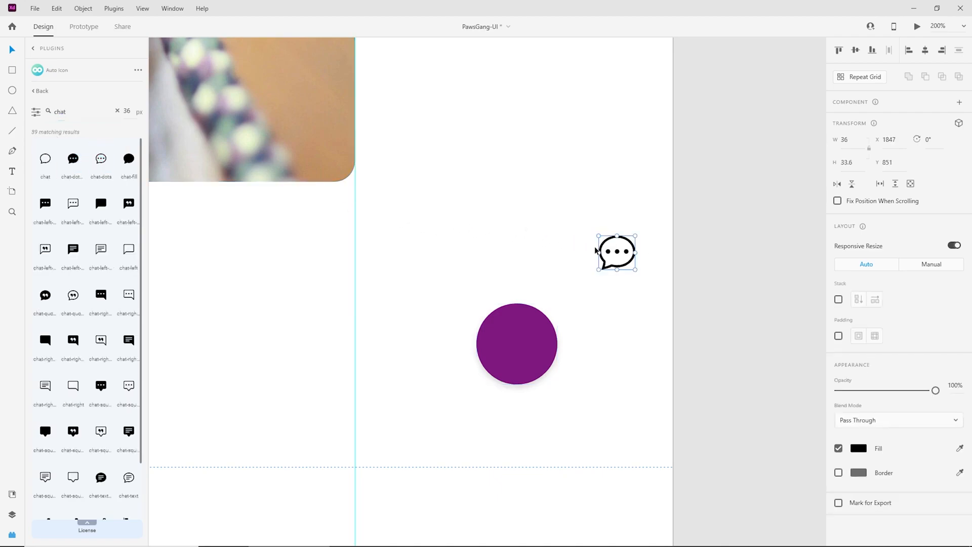
Change the chat icon's fill colour to white, #FFFFFF
click(858, 448)
drag(772, 426, 677, 358)
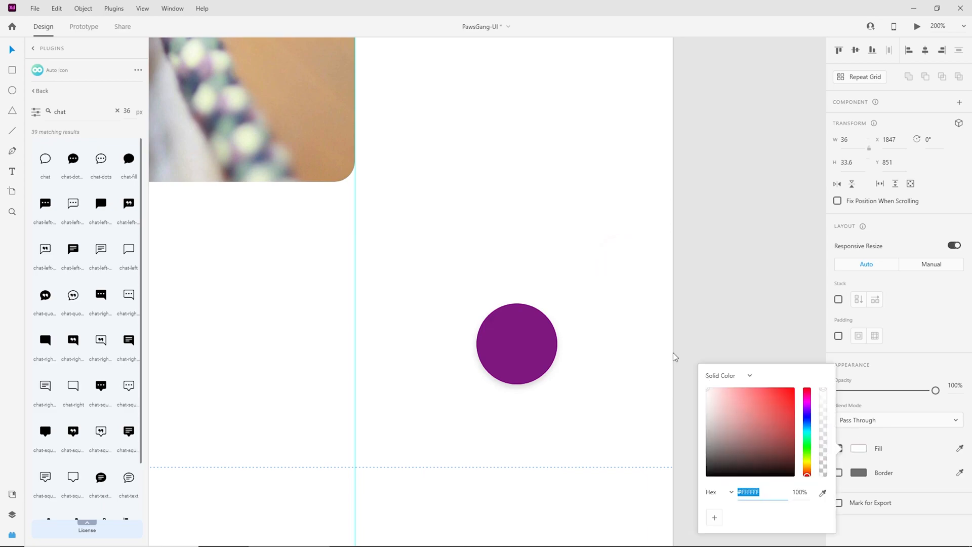
click(725, 258)
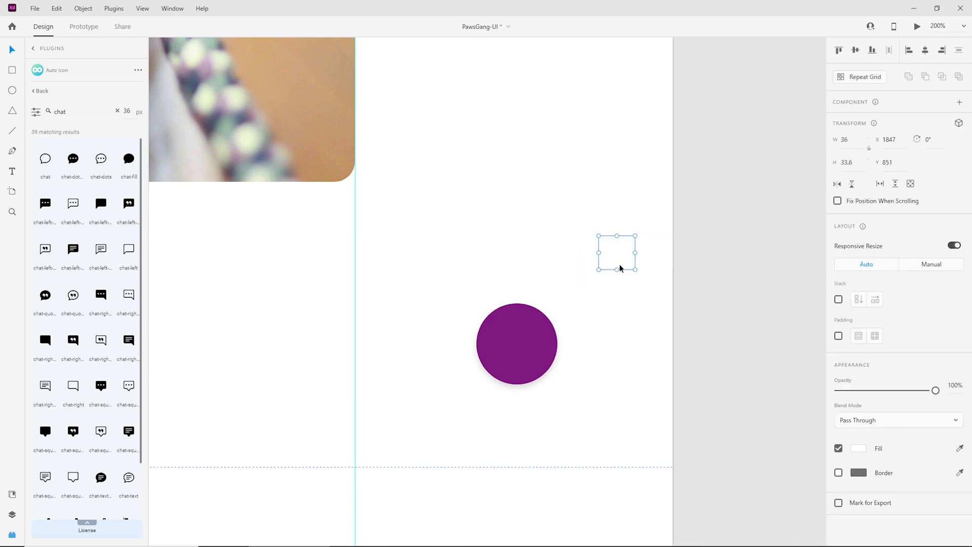
Move the white chat icon to the centre of the purple circle and group the two
drag(620, 268, 520, 356)
drag(577, 428, 442, 283)
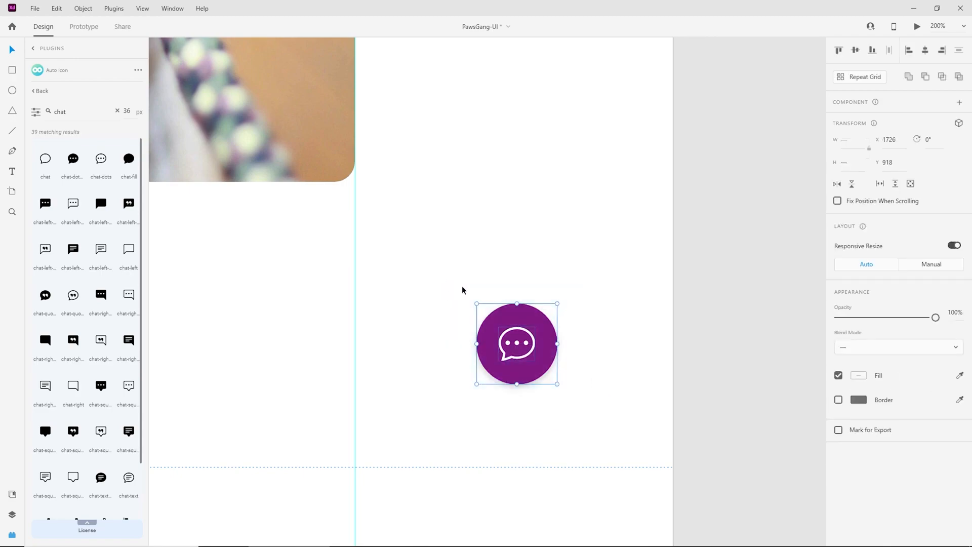
key(ctrl+g)
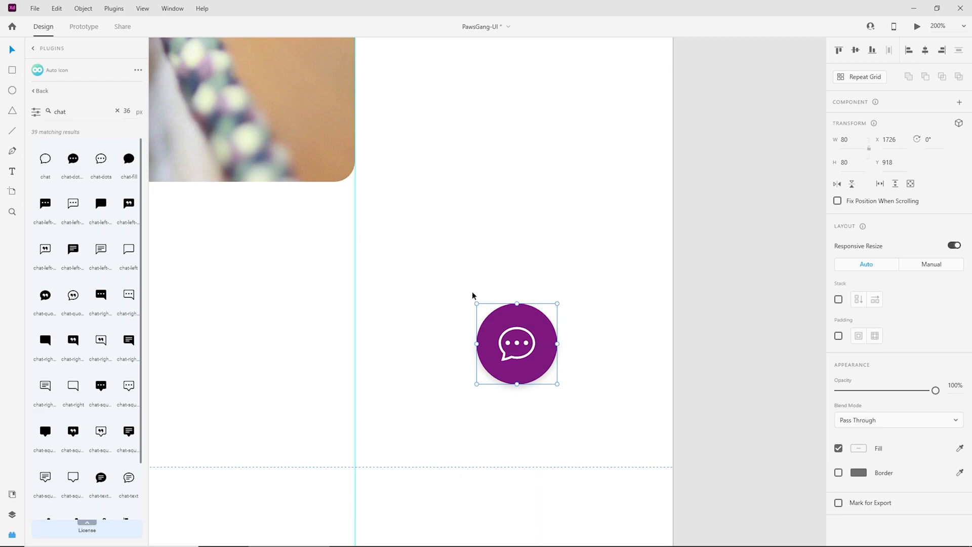
Move the grouped chat button closer to the artboard's right edge, to X 1780, Y 935
scroll(472, 295, down, 6)
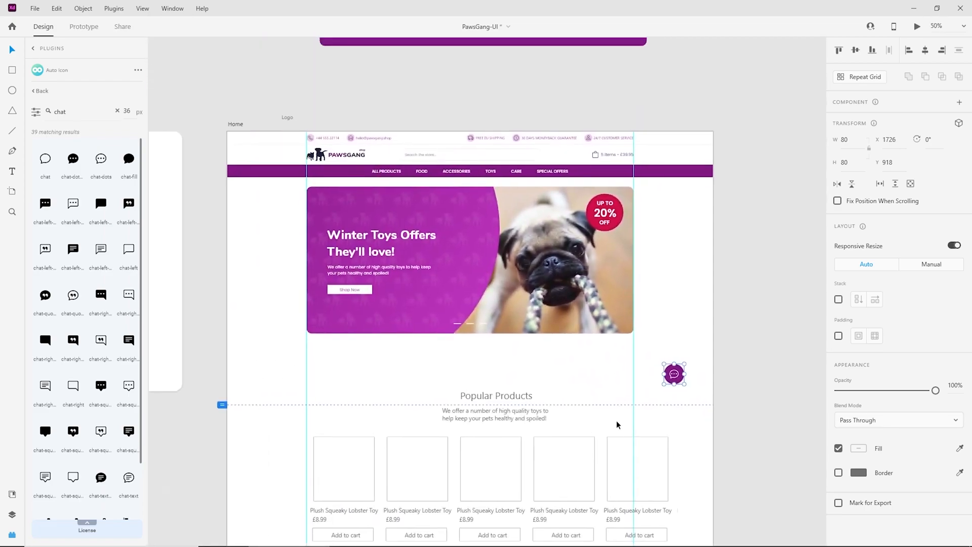
scroll(616, 426, up, 3)
drag(767, 444, 788, 450)
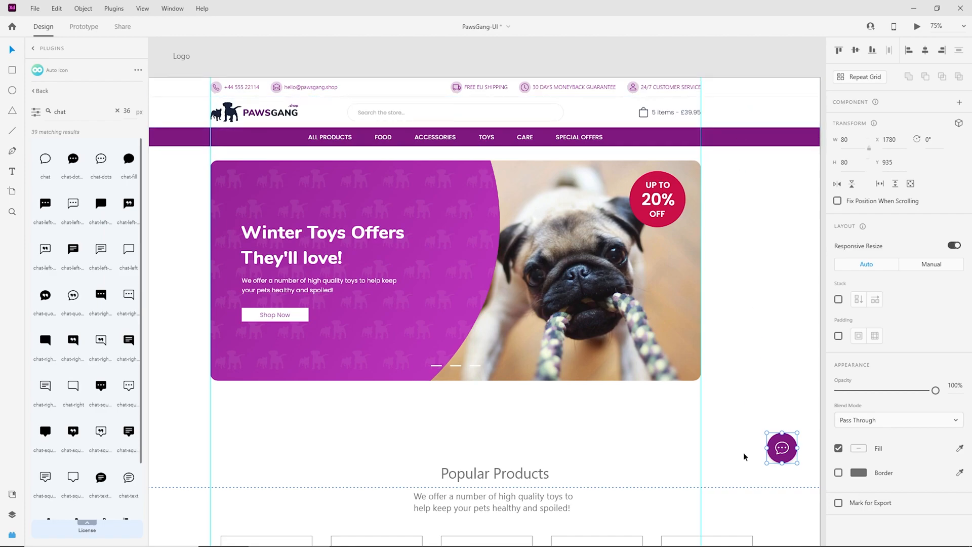
Preview the homepage to check the hero banner and the chat button, and close the preview
click(918, 26)
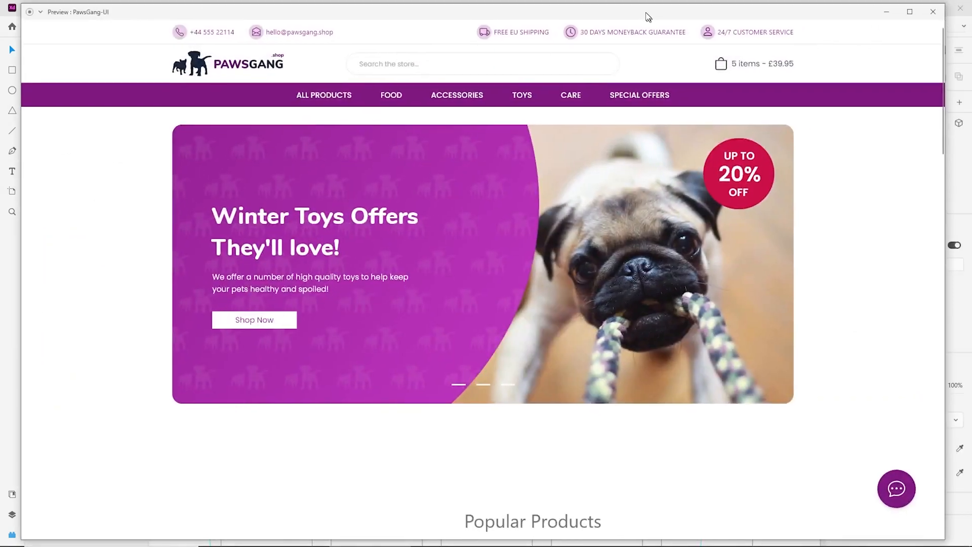
drag(648, 17, 646, 14)
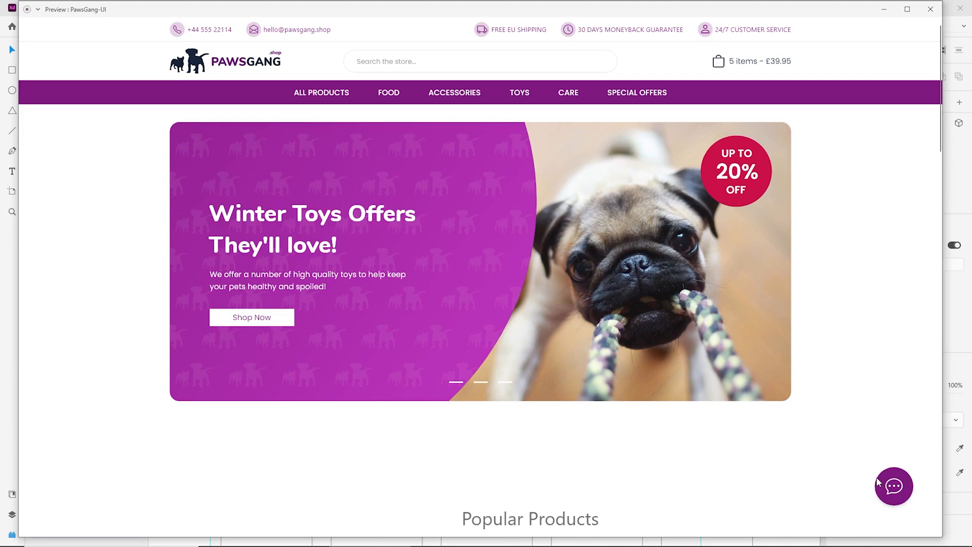
click(931, 9)
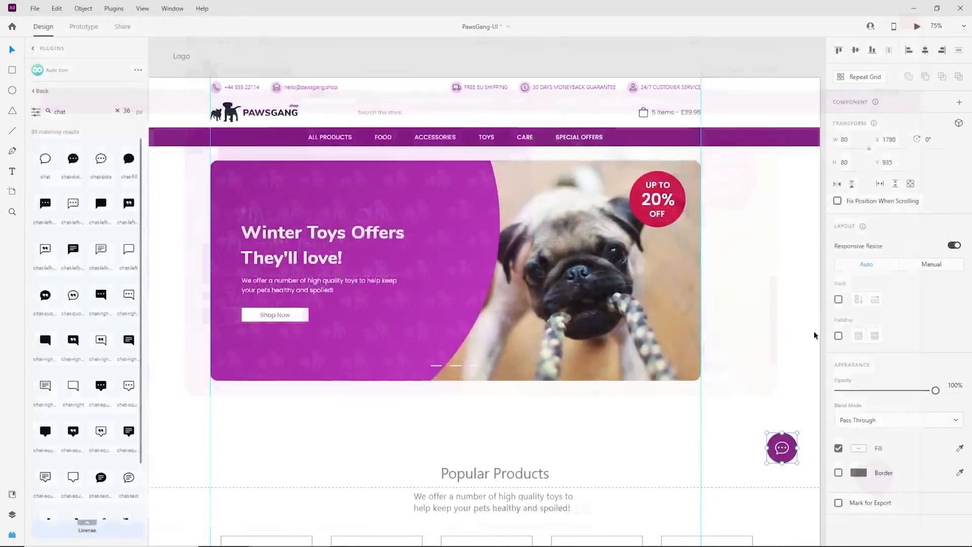
Make the chat button keep a fixed position when the page scrolls
scroll(582, 345, up, 4)
drag(674, 425, 573, 312)
click(576, 353)
click(550, 333)
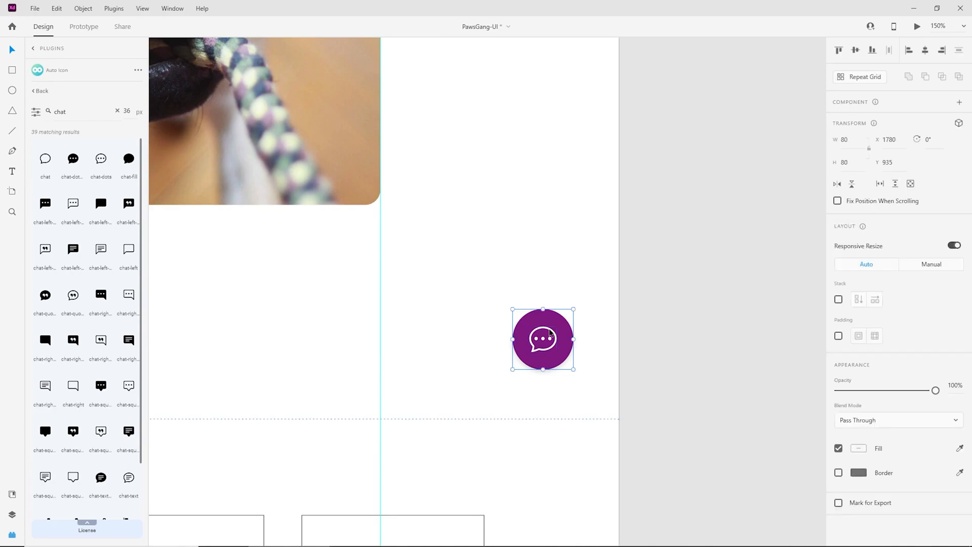
click(832, 201)
Reposition the chat button to X 1790, Y 956, 50 px in from the artboard's right edge
drag(561, 348, 607, 363)
key(shift+Left)
key(shift+Left)
key(shift+Left)
key(shift+Left)
key(shift+Left)
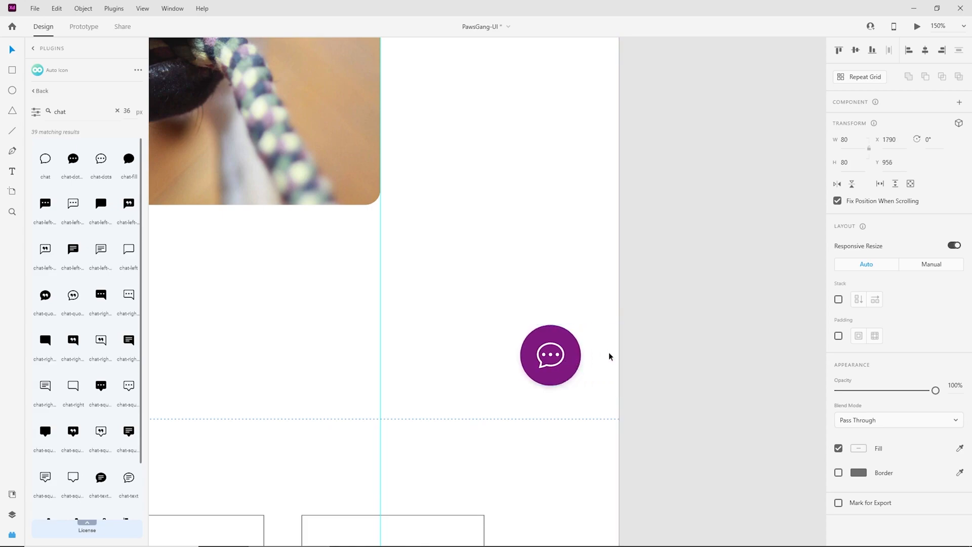
Nudge the chat button to X 1780, so it sits a little above the dashed viewport line
key(shift+Down)
key(shift+Down)
key(shift+Down)
key(shift+Down)
key(shift+Down)
key(Up)
key(Up)
key(Up)
key(Up)
key(Up)
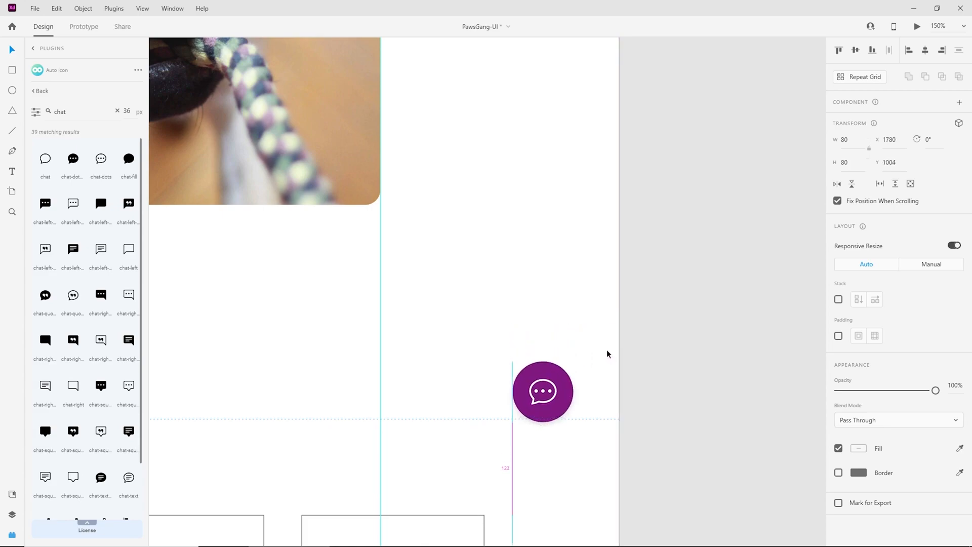
key(Up)
key(shift+Up)
key(shift+Up)
key(shift+Up)
key(shift+Up)
key(shift+Up)
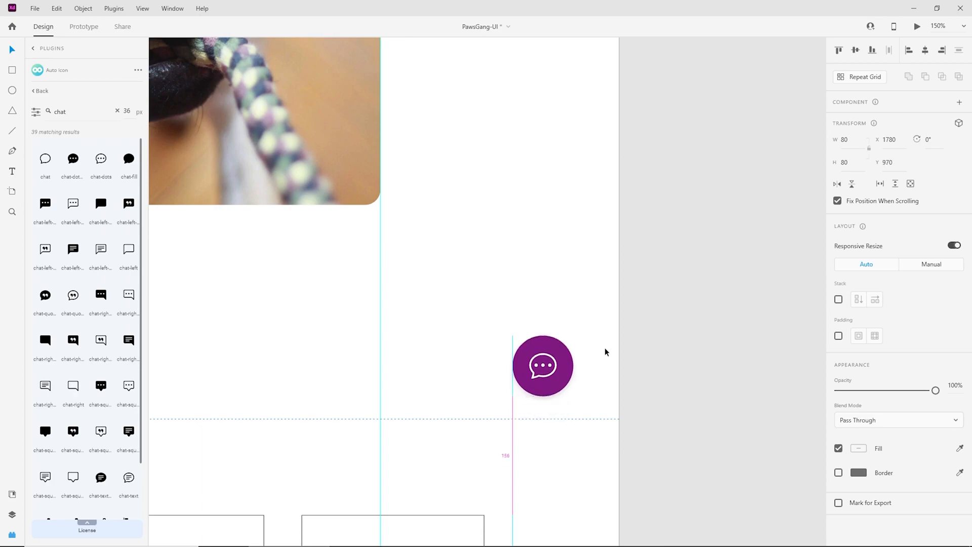
key(shift+Up)
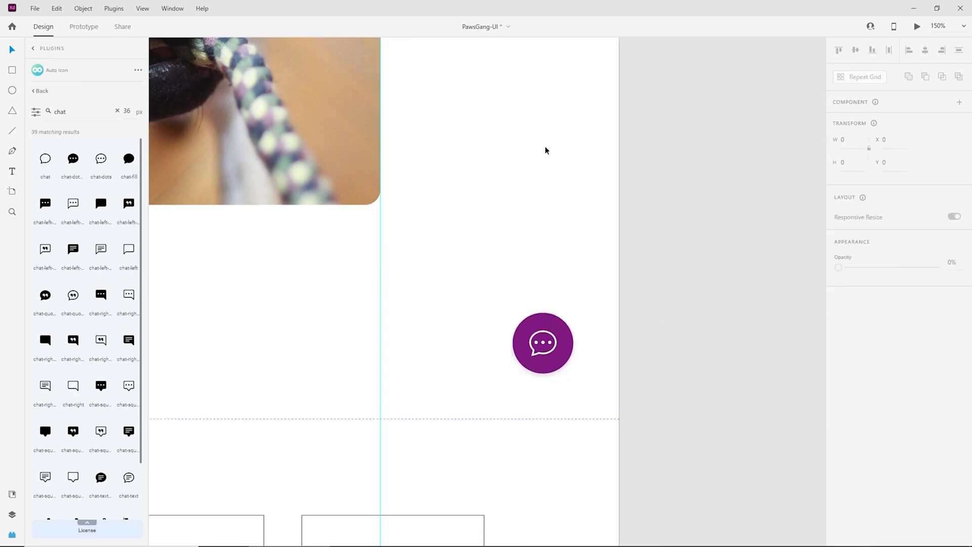
Preview the homepage, scroll through it to check the fixed chat button, and close the preview
click(916, 25)
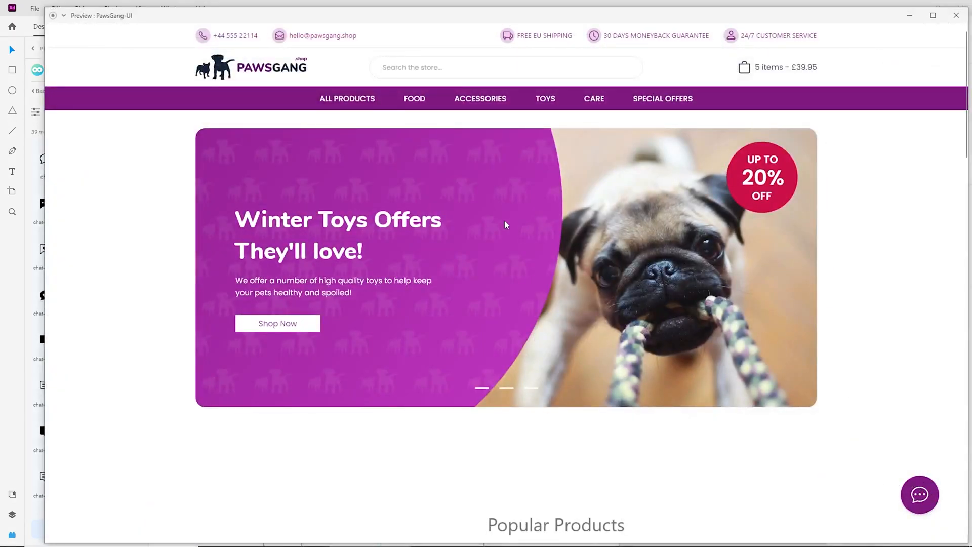
scroll(506, 226, down, 9)
scroll(506, 274, up, 4)
scroll(506, 276, up, 5)
scroll(516, 289, down, 4)
scroll(516, 291, up, 3)
scroll(517, 290, up, 2)
click(957, 15)
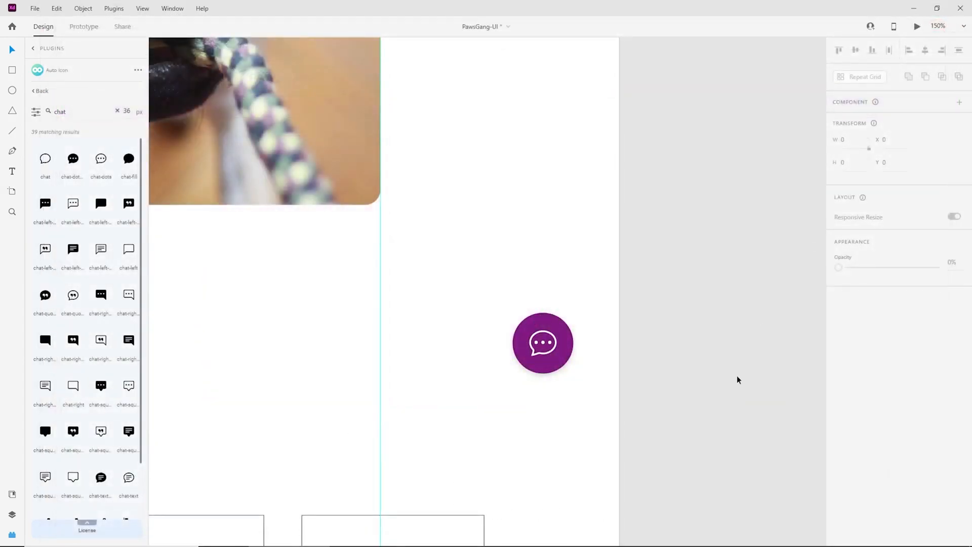
Close the icon plugin and move the Popular Products heading up towards the hero banner, to Y 875
scroll(514, 382, down, 3)
scroll(581, 303, down, 2)
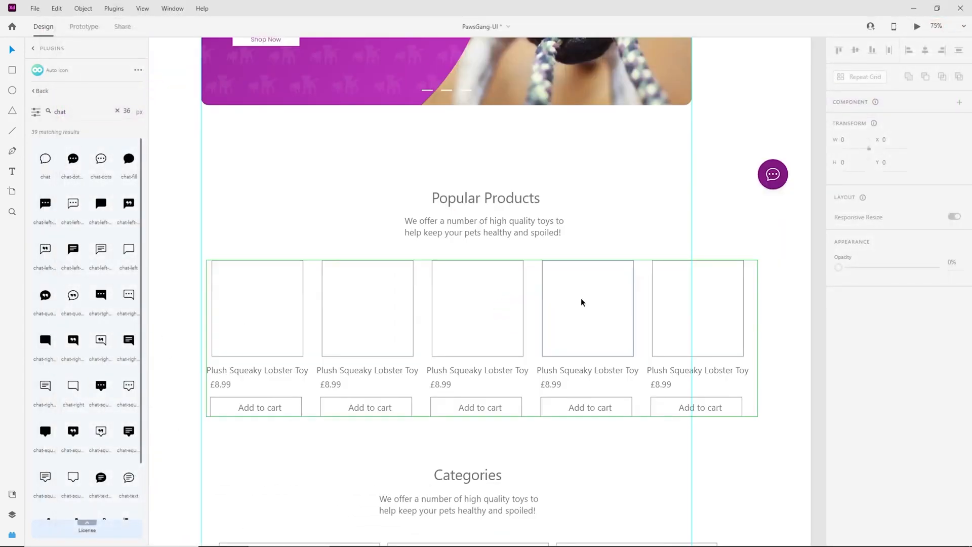
click(13, 534)
drag(398, 371, 481, 386)
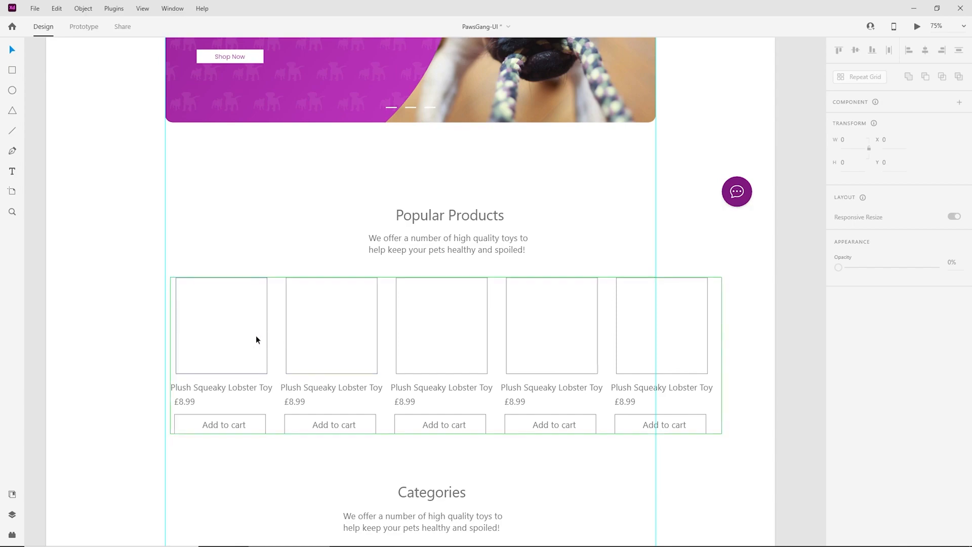
drag(552, 339, 631, 463)
drag(544, 346, 501, 292)
scroll(510, 304, up, 3)
scroll(511, 307, down, 2)
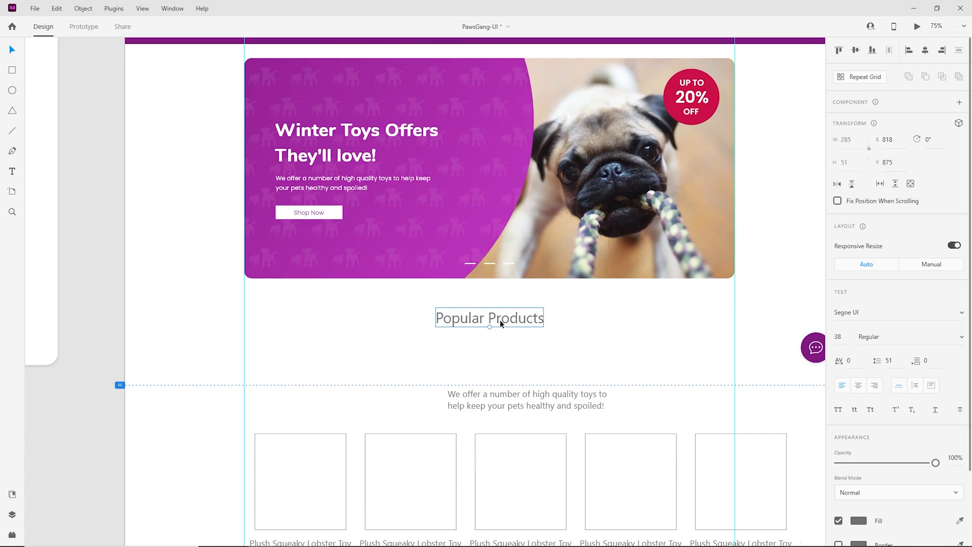
Use a temporary spacer rectangle below the hero banner to place the Popular Products heading at Y 895, and delete the spacer
key(Escape)
key(ctrl+1)
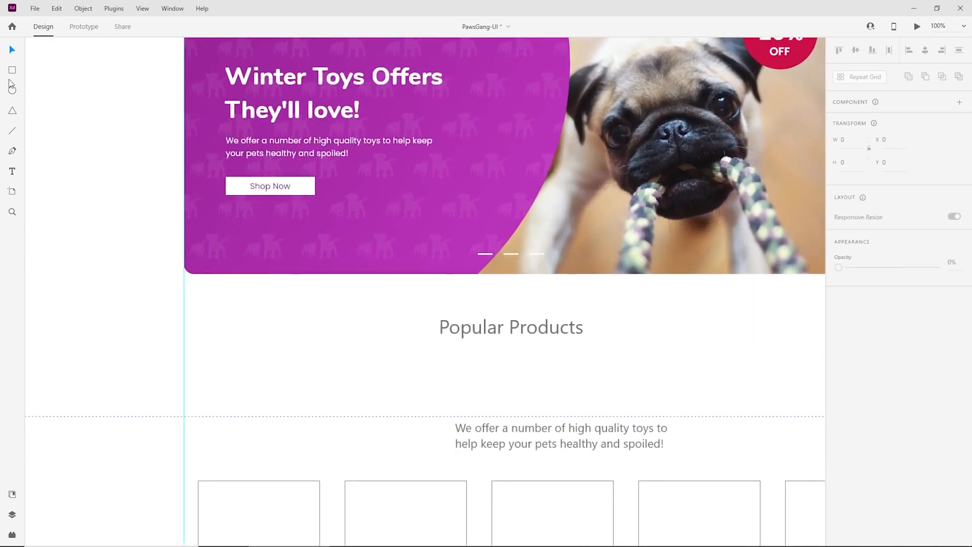
drag(415, 275, 521, 321)
key(v)
drag(518, 329, 526, 340)
click(609, 359)
click(459, 285)
key(Delete)
Apply the Nunito 38pt character style from the document assets to the Popular Products heading and recentre it at X 809
scroll(637, 385, down, 2)
drag(643, 389, 578, 377)
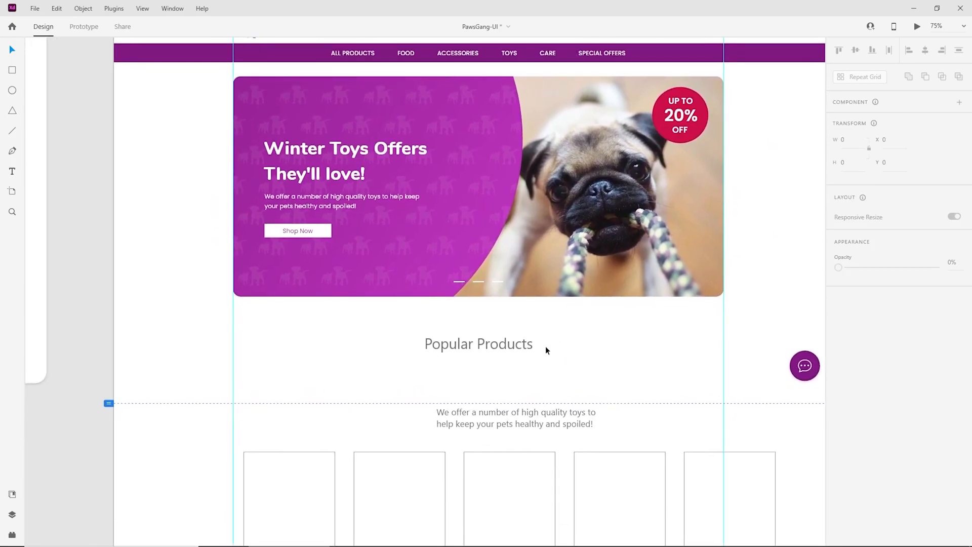
key(ctrl+plus)
key(ctrl+minus)
drag(582, 386, 581, 350)
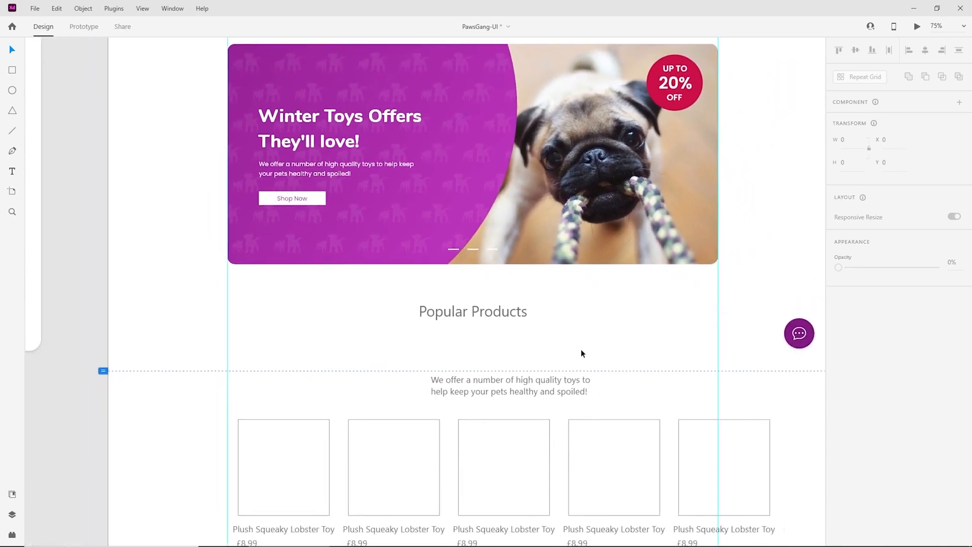
click(12, 494)
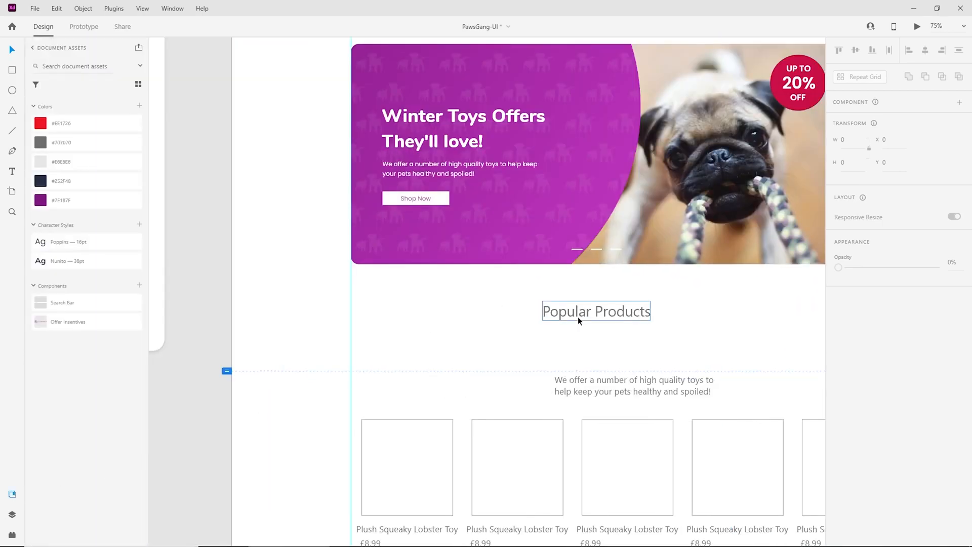
click(497, 289)
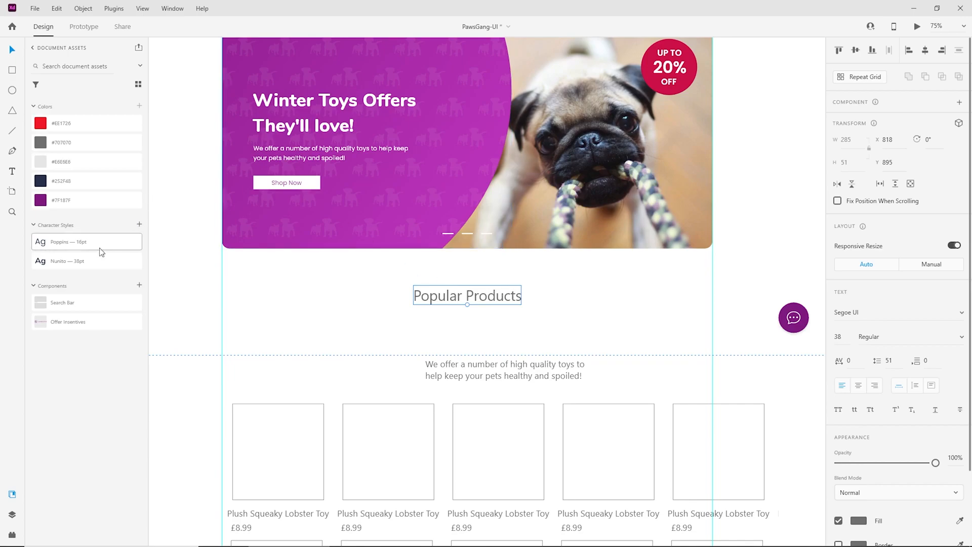
click(63, 267)
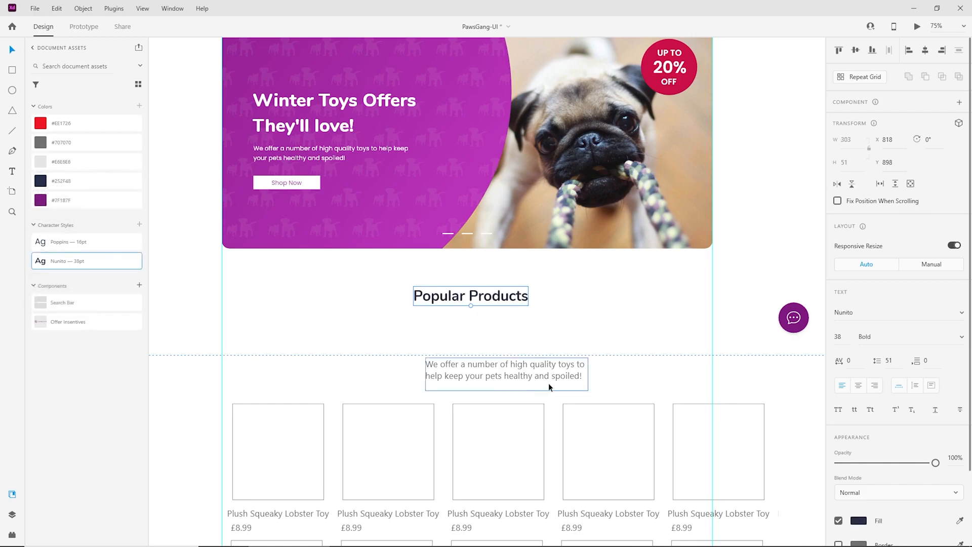
drag(481, 296, 477, 298)
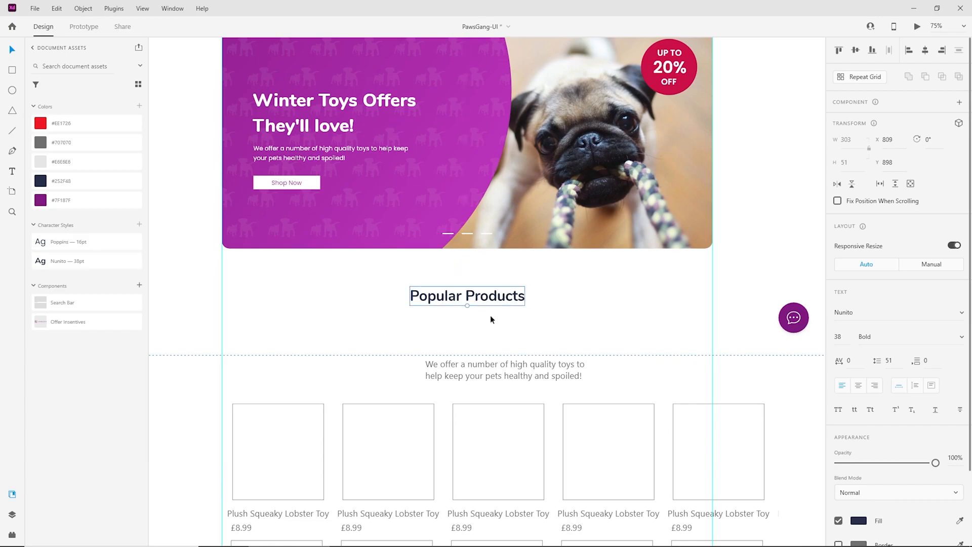
Place the intro paragraph under the Popular Products heading at X 746, Y 970, styled as centred Poppins 16pt text
click(550, 343)
drag(556, 365, 518, 322)
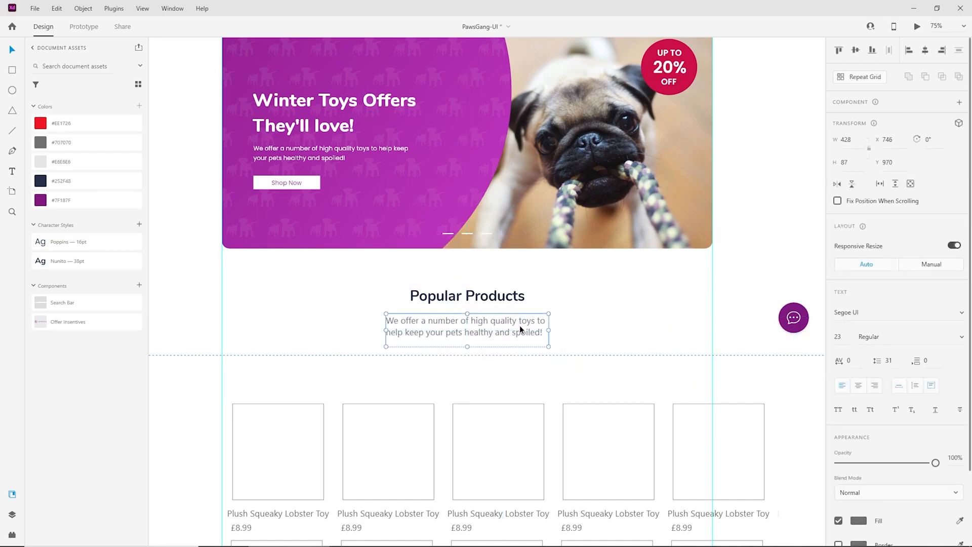
click(857, 386)
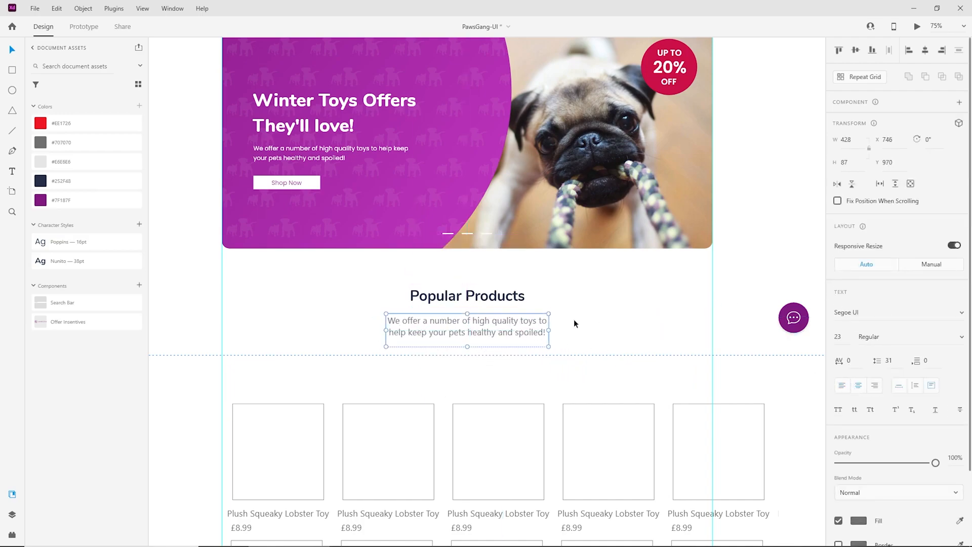
click(70, 245)
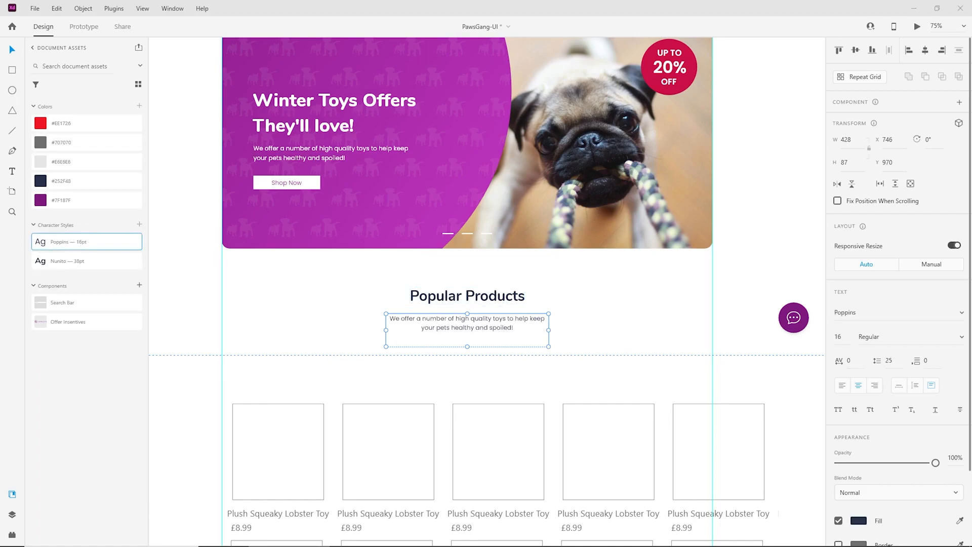
Check the horizontal alignment of the Popular Products heading with its intro paragraph
key(ctrl+plus)
drag(639, 344, 651, 282)
click(649, 284)
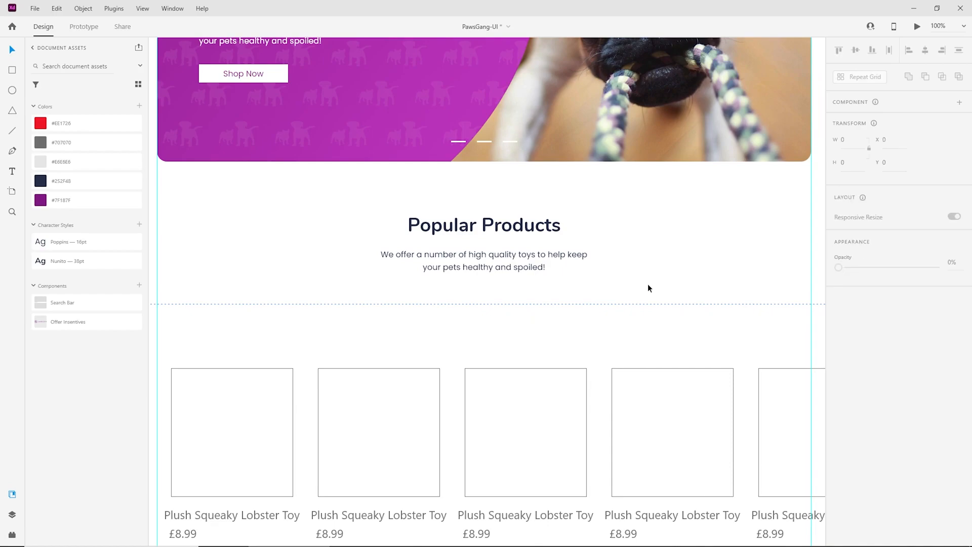
click(509, 230)
shift+click(513, 263)
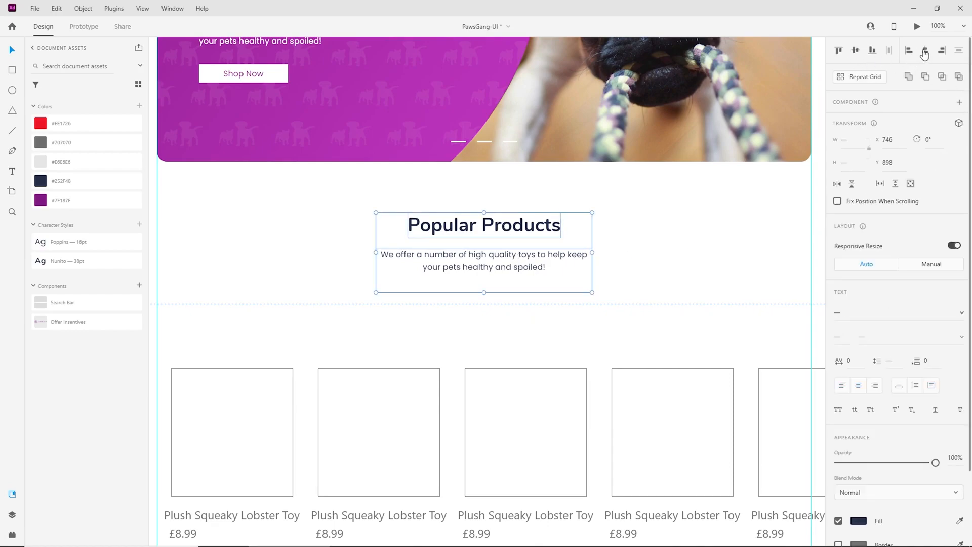
click(657, 288)
click(496, 288)
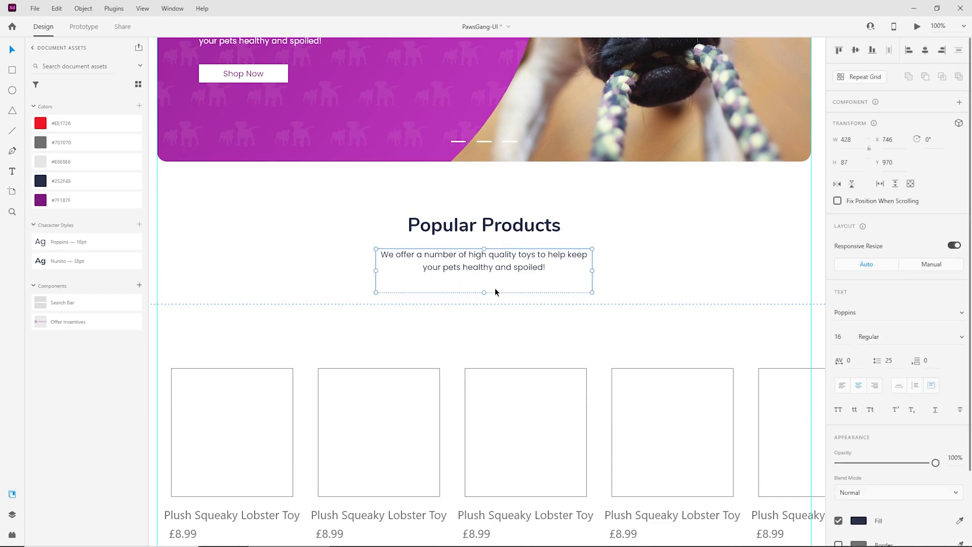
click(628, 325)
Move the product repeat grid aside to X 1244, Y 1133, clearing the area below the Popular Products text
key(ctrl+minus)
drag(612, 317, 588, 267)
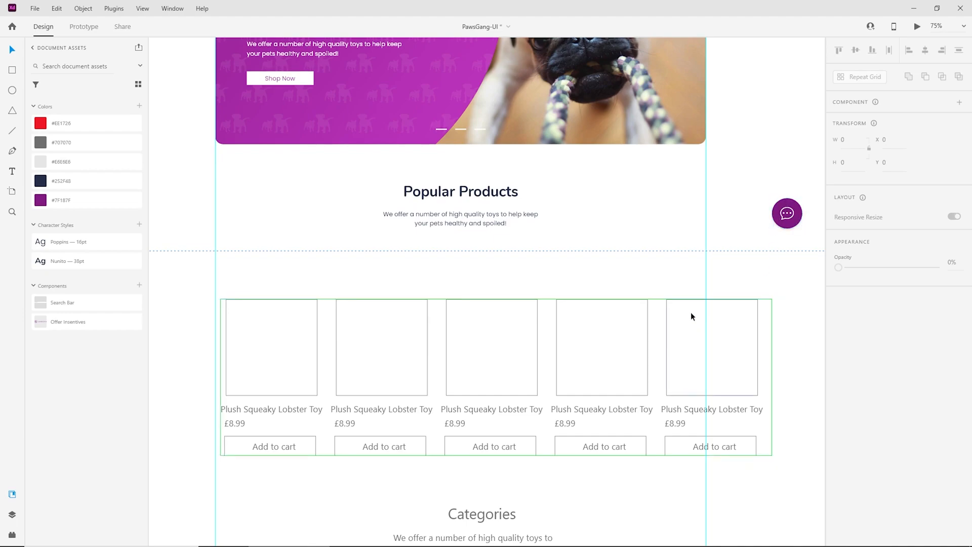
drag(326, 344, 653, 326)
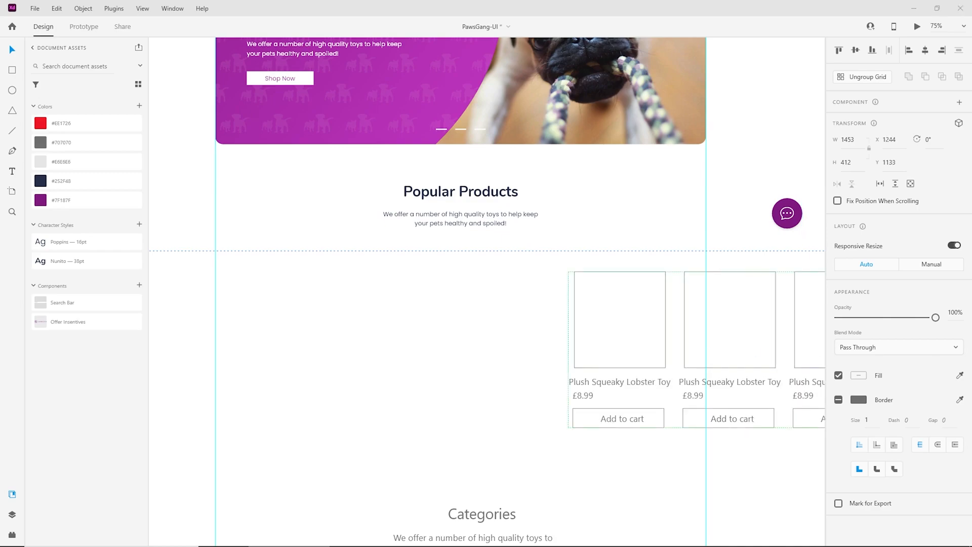
click(443, 392)
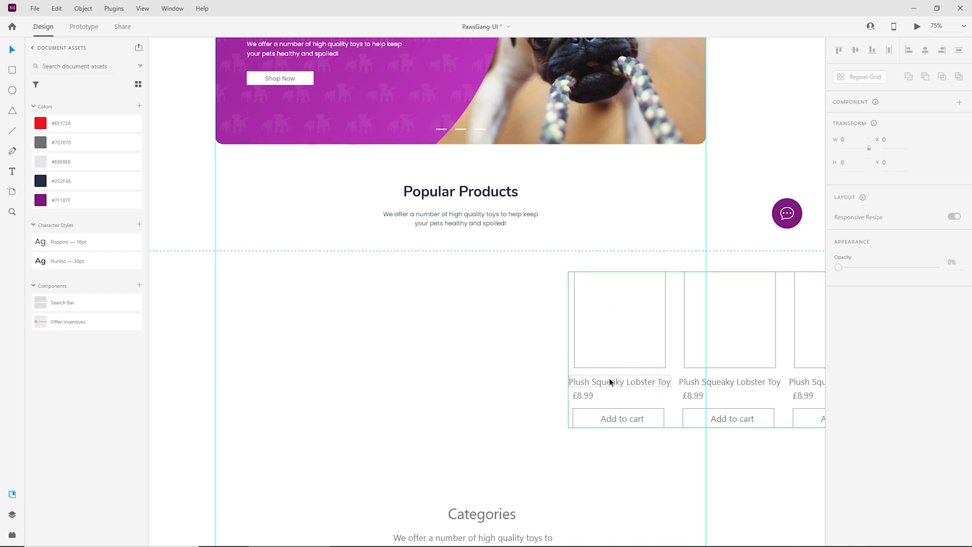
Turn the Popular Products heading and its intro paragraph into one component
drag(508, 337, 534, 331)
drag(577, 227, 387, 161)
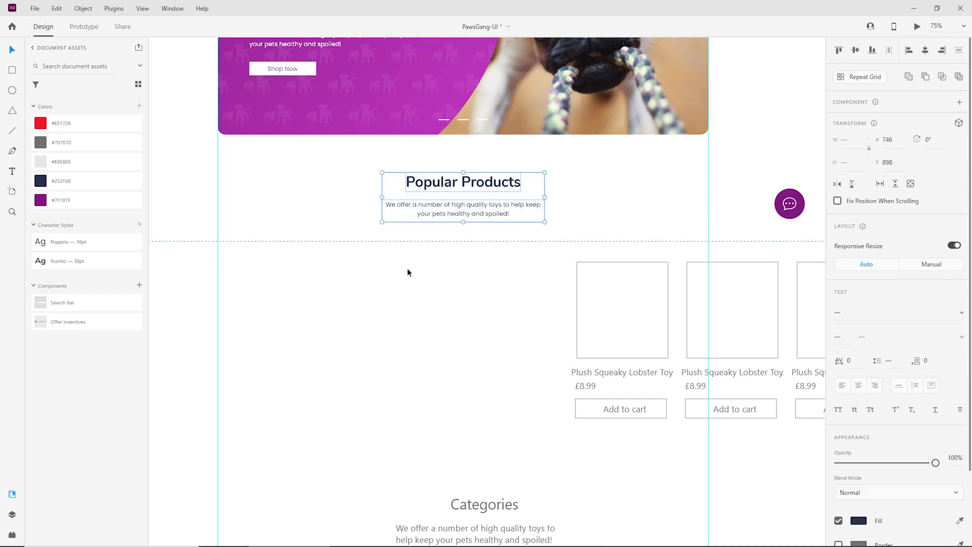
click(139, 285)
click(325, 277)
drag(471, 351, 493, 285)
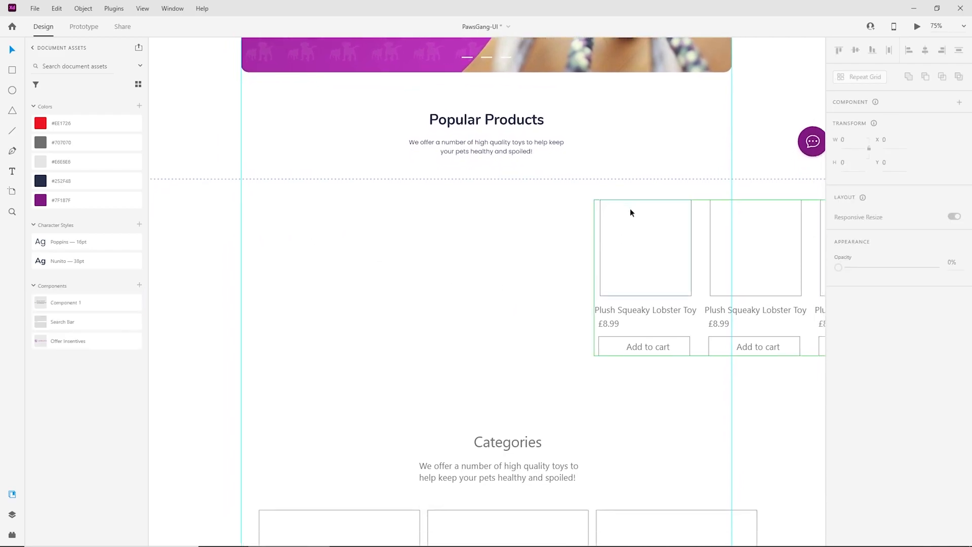
Shift the product repeat grid to X 1249, Y 1128, and show the artboard's 12-column layout grid
click(636, 249)
drag(636, 249, 645, 239)
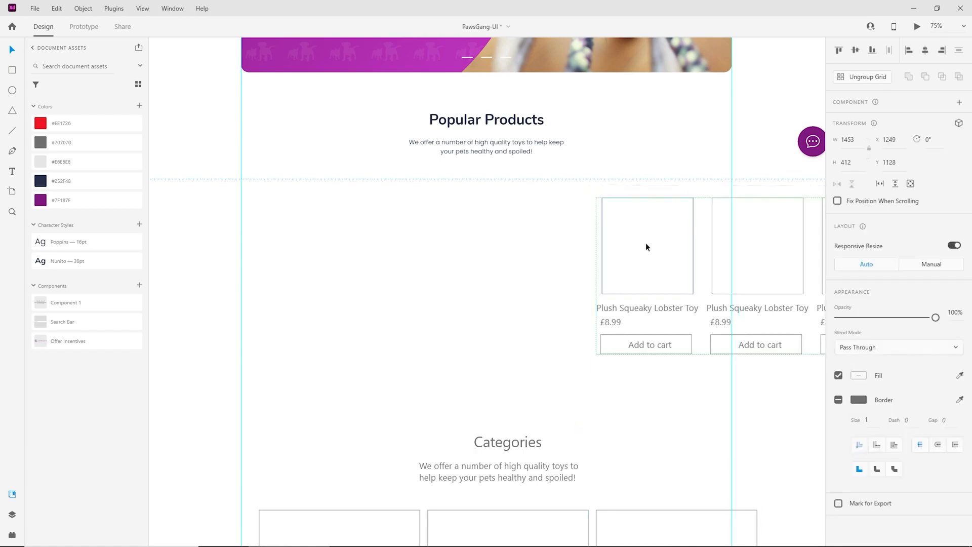
click(202, 231)
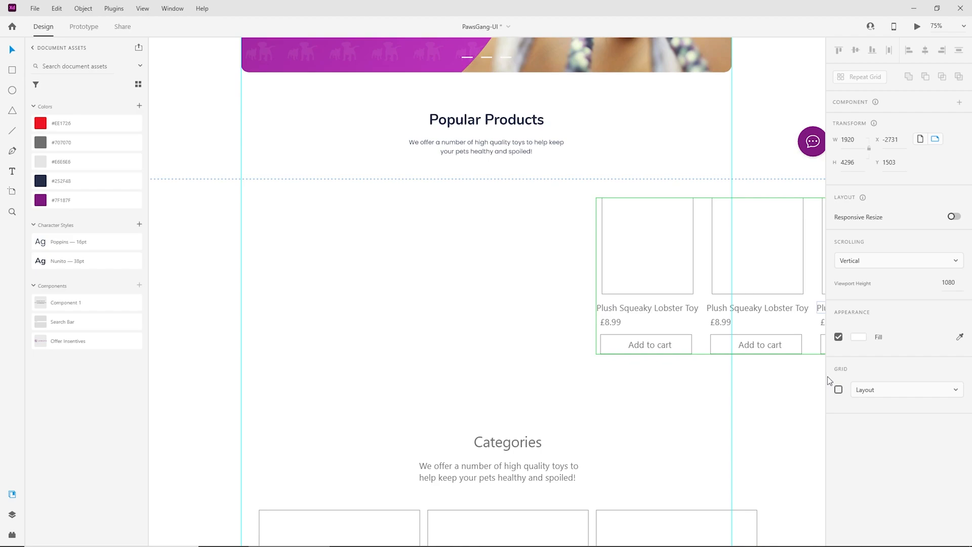
click(838, 389)
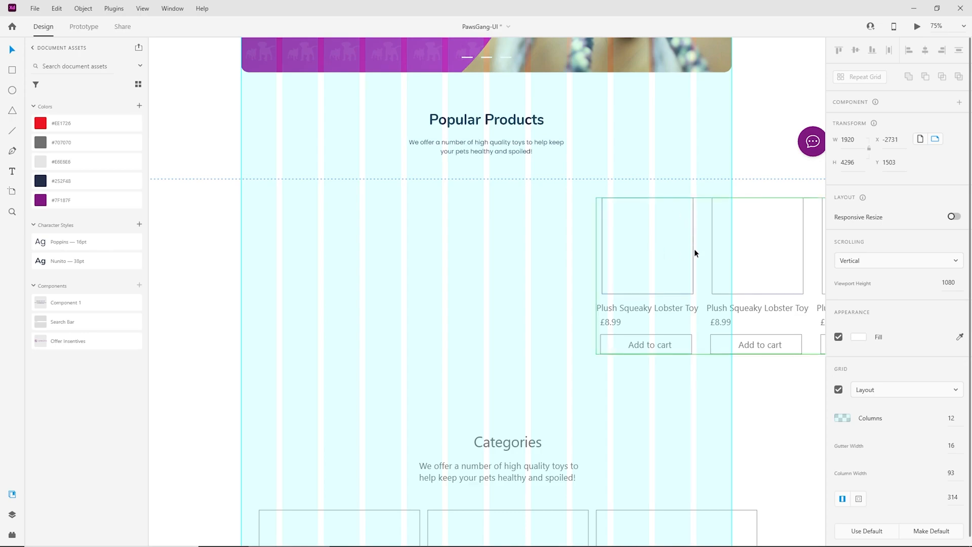
Add a rectangle across the first three layout columns at X 314, Y 1128, and size it 311 by 311
key(ctrl+v)
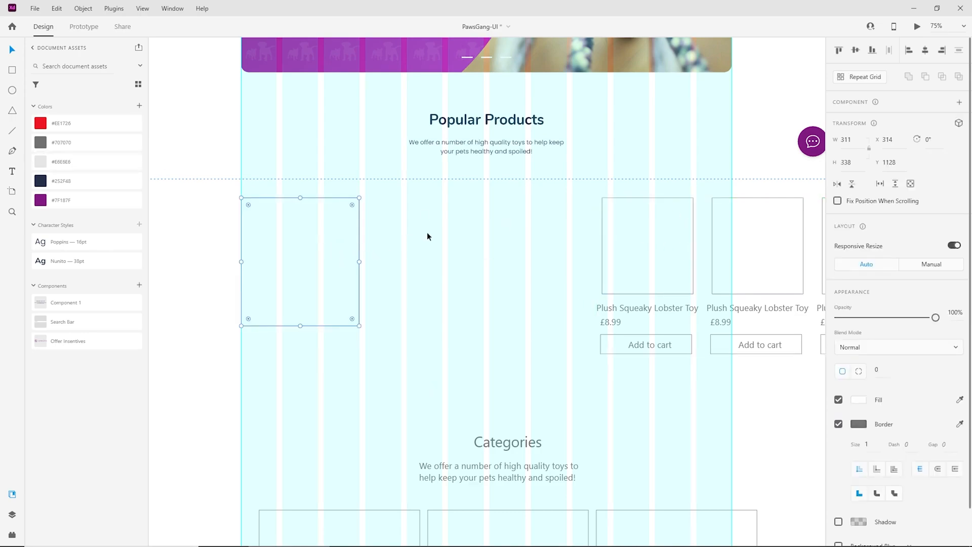
click(859, 140)
key(Tab)
text(311)
key(Return)
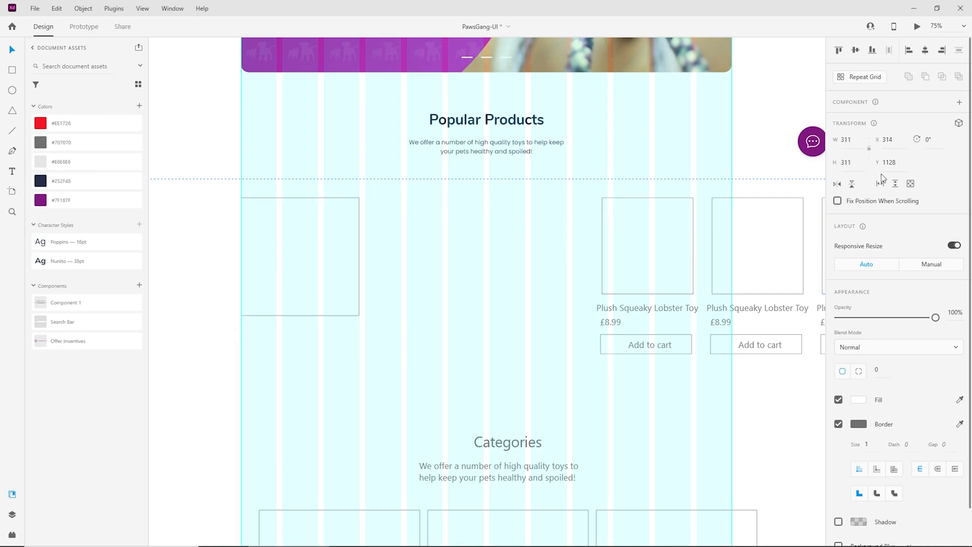
Increase the product rectangle's height to 336
drag(427, 291, 519, 332)
click(404, 330)
drag(392, 357, 393, 367)
drag(494, 366, 405, 359)
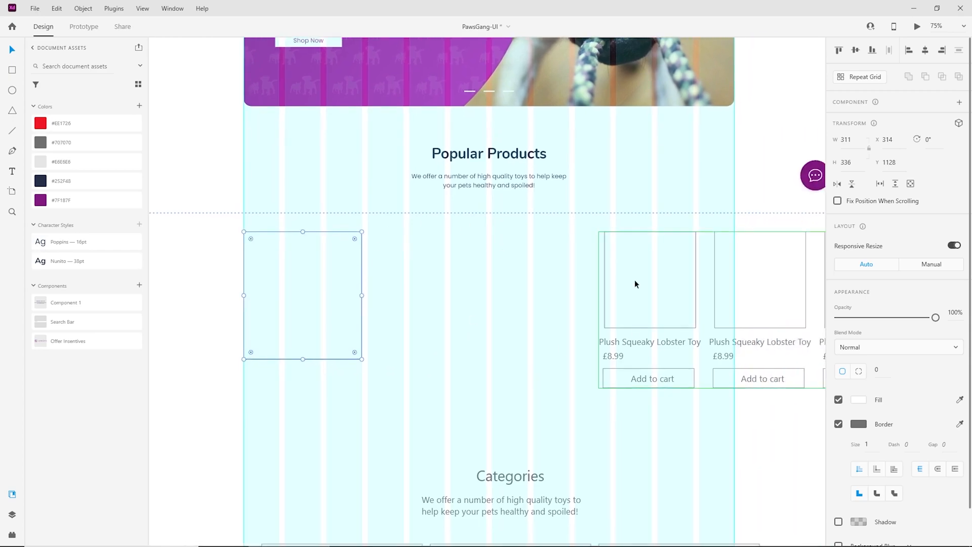
Move the product repeat grid further off the column layout to X 1513, Y 1313
drag(622, 289, 723, 359)
drag(432, 340, 533, 321)
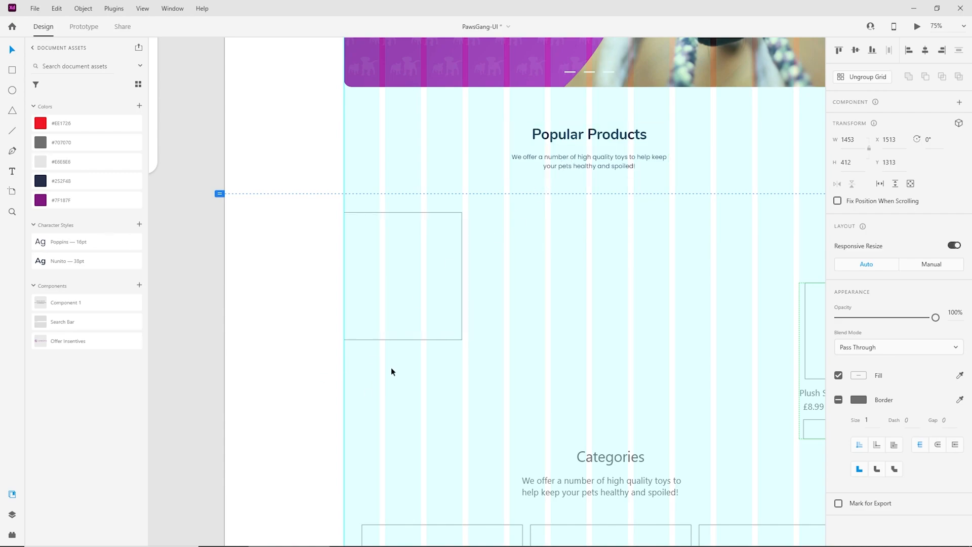
key(t)
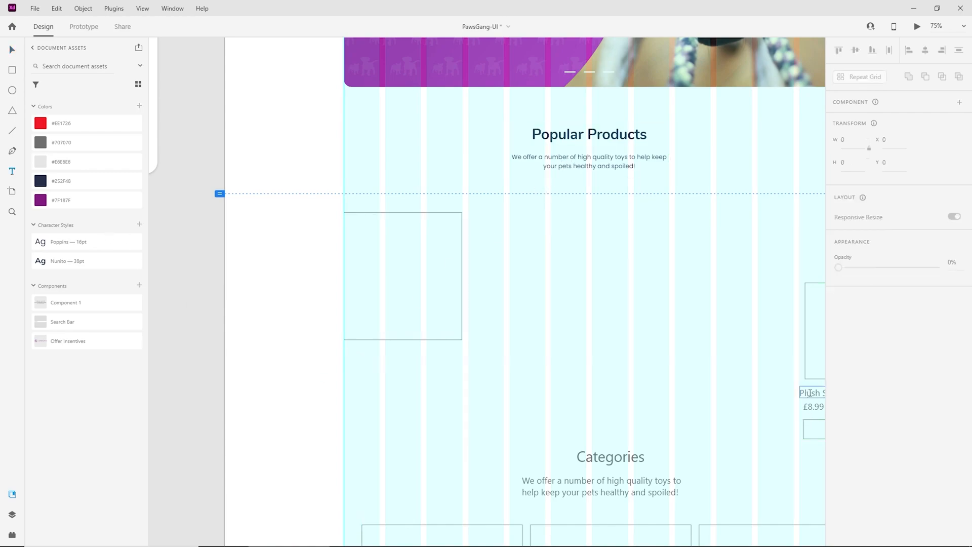
click(11, 50)
drag(669, 369, 576, 349)
Copy the Plush Squeaky Lobster Toy name under the new rectangle, apply the Poppins 16pt style, and place it at X 314, Y 1496
double_click(745, 373)
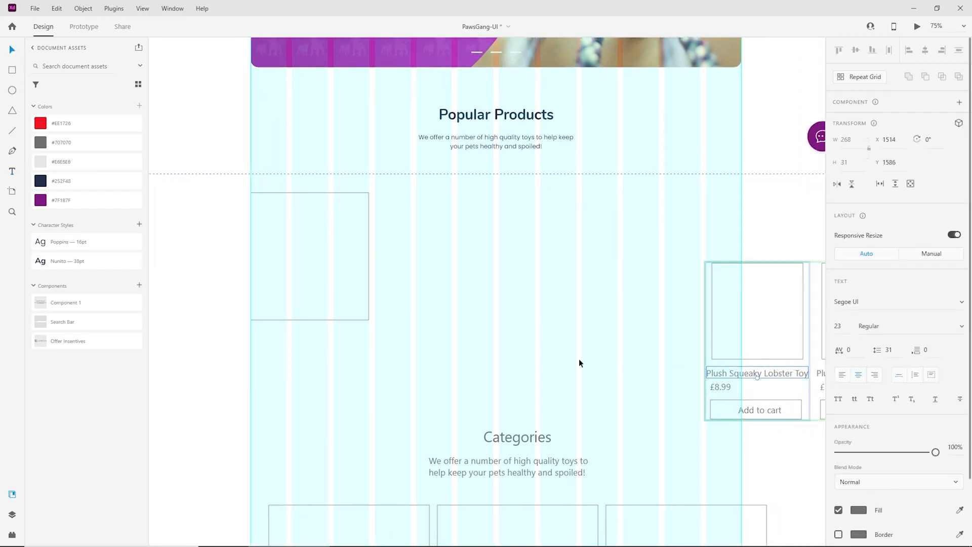
click(516, 350)
drag(742, 379, 289, 338)
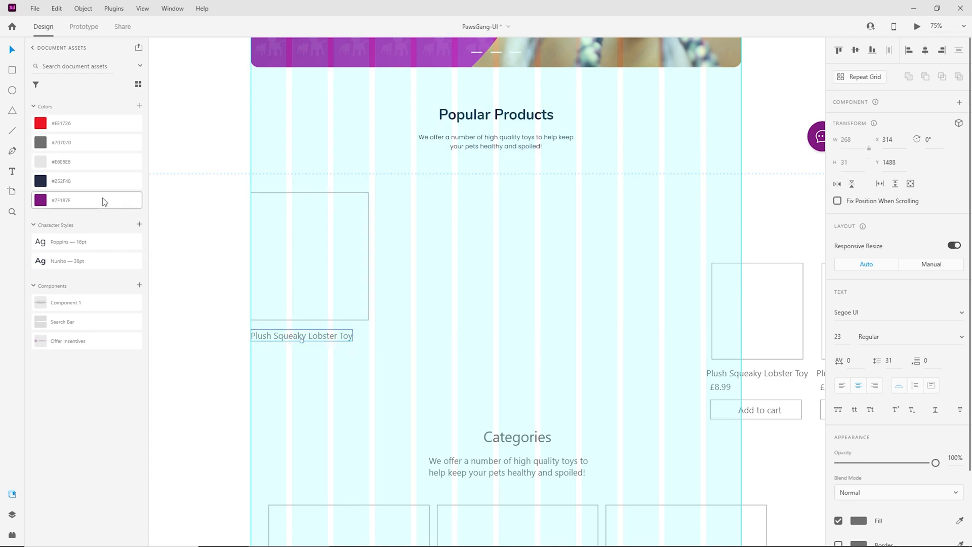
click(89, 244)
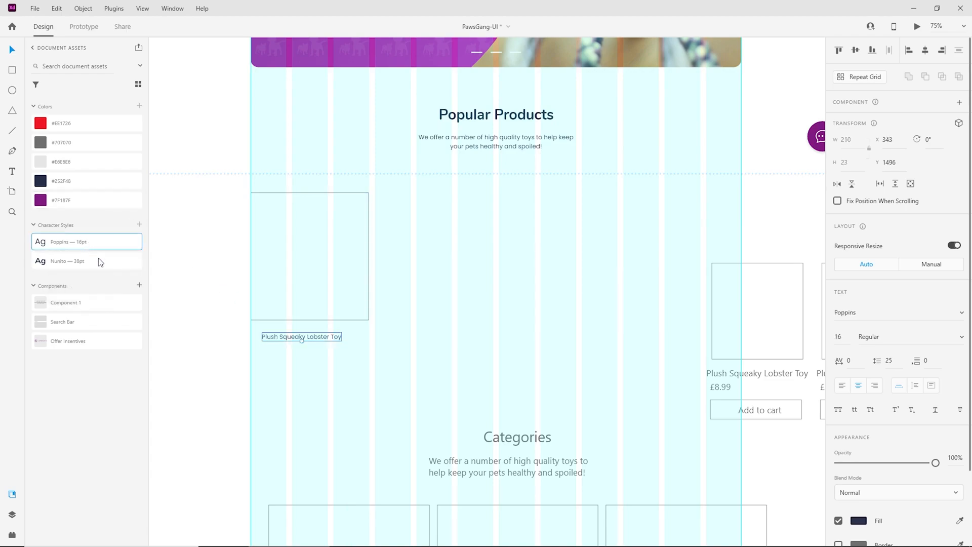
drag(321, 338, 309, 338)
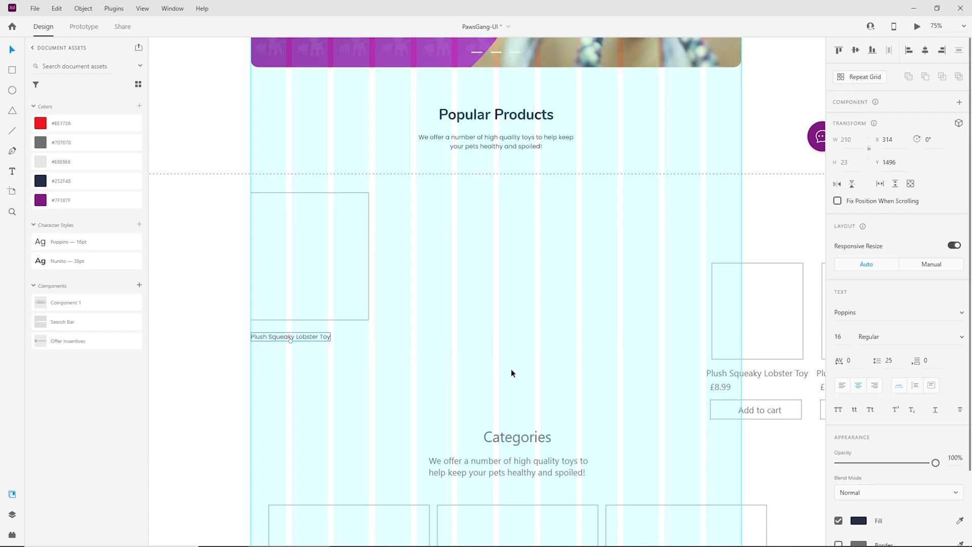
Copy the £8.99 price from the repeat grid and place it below the product name at X 314, Y 1534
click(725, 390)
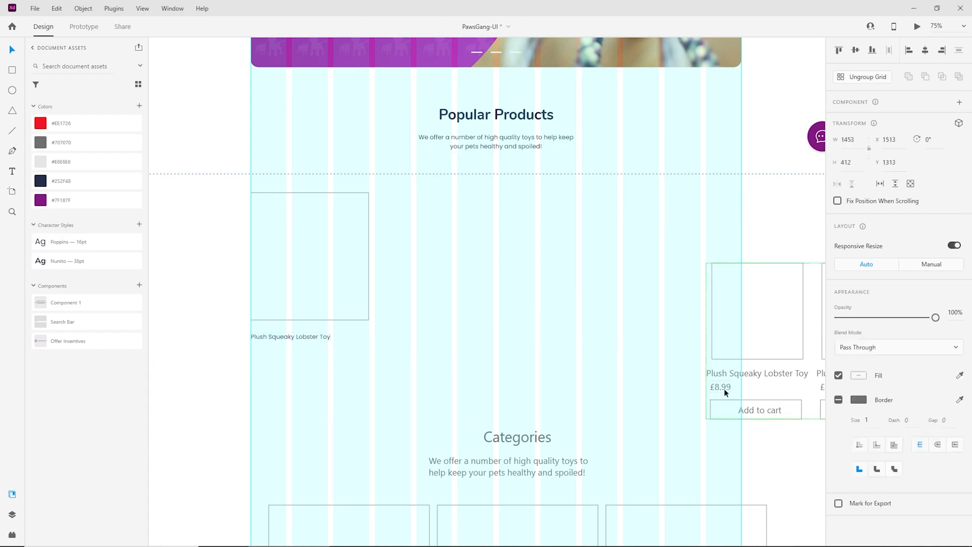
double_click(724, 388)
key(ctrl+c)
click(417, 346)
key(ctrl+v)
drag(382, 367, 257, 354)
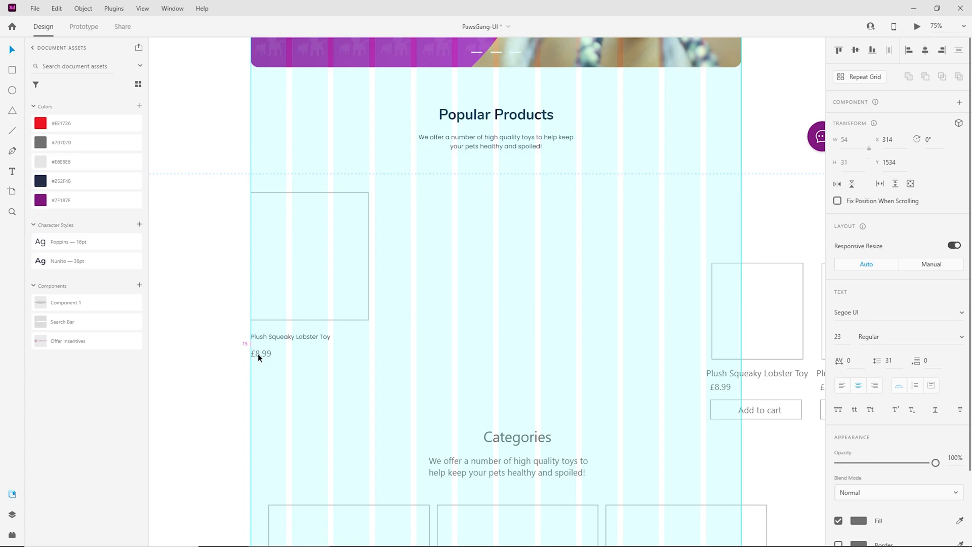
Set the product name's weight to SemiBold and realign it under the rectangle at X 314, Y 1488
click(323, 381)
key(ctrl+plus)
drag(319, 388, 535, 395)
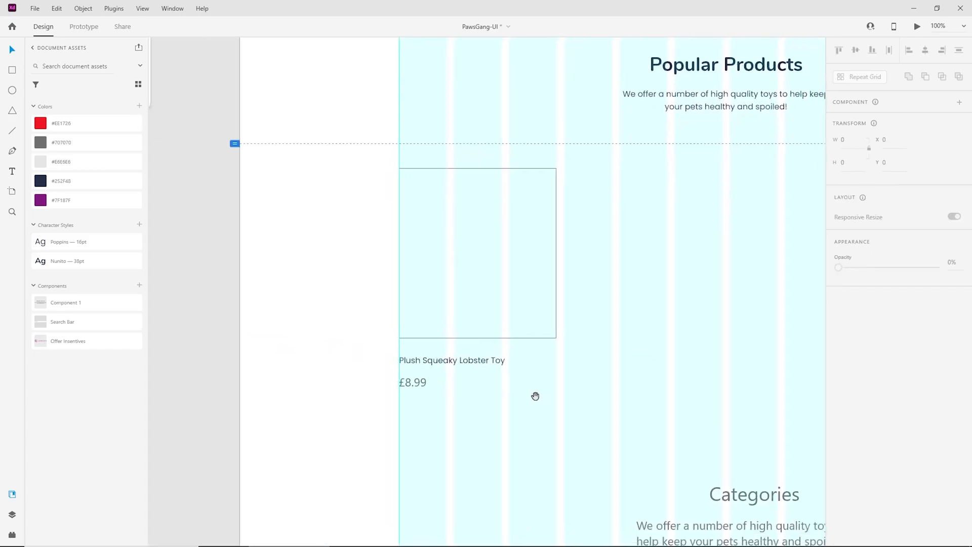
key(ctrl+plus)
click(436, 393)
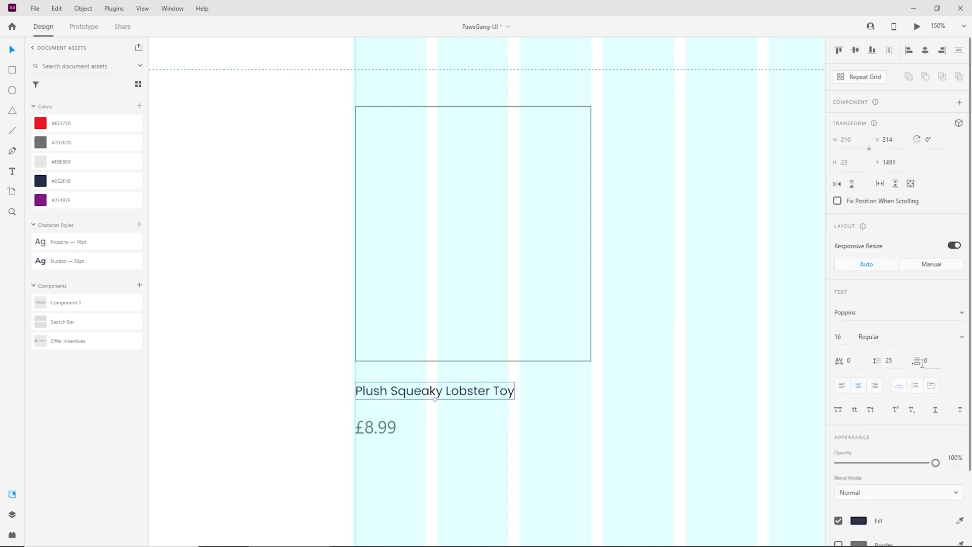
click(961, 338)
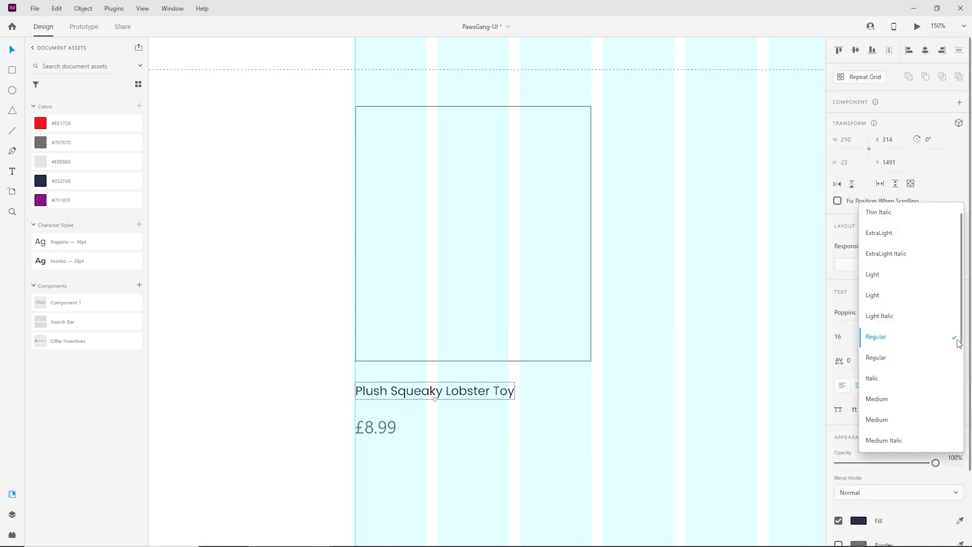
click(905, 423)
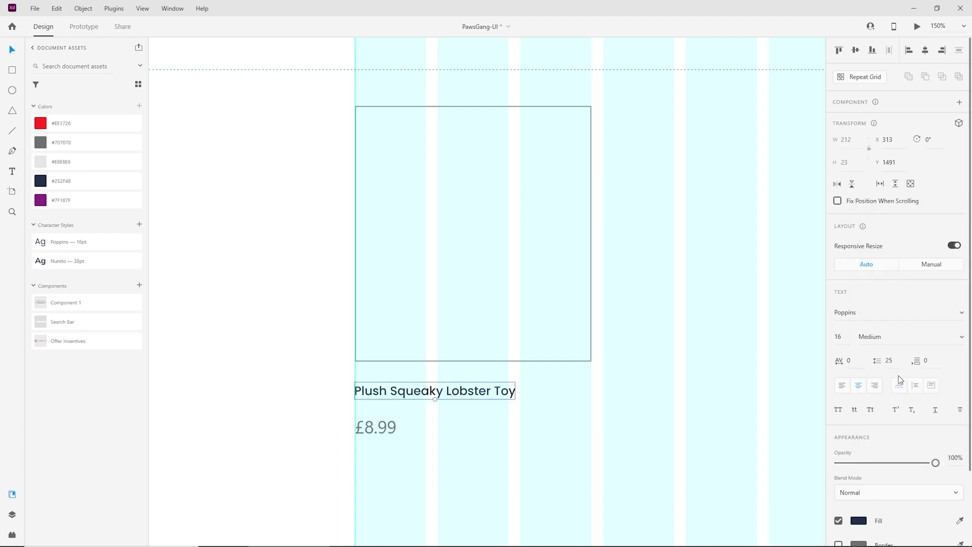
click(908, 338)
key(Down)
drag(443, 393, 448, 391)
Apply the Poppins 16pt character style to the price and realign it with the rectangle's left edge
click(382, 430)
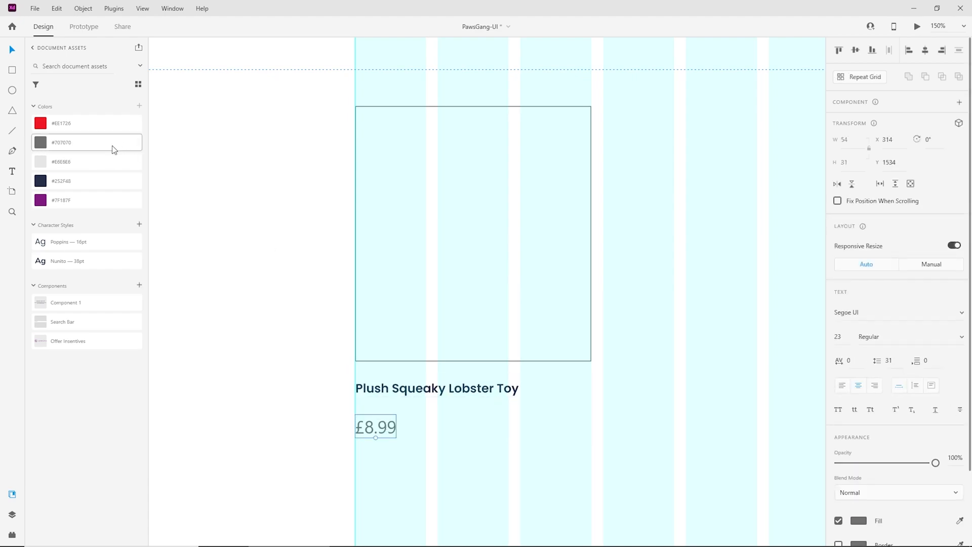
click(85, 245)
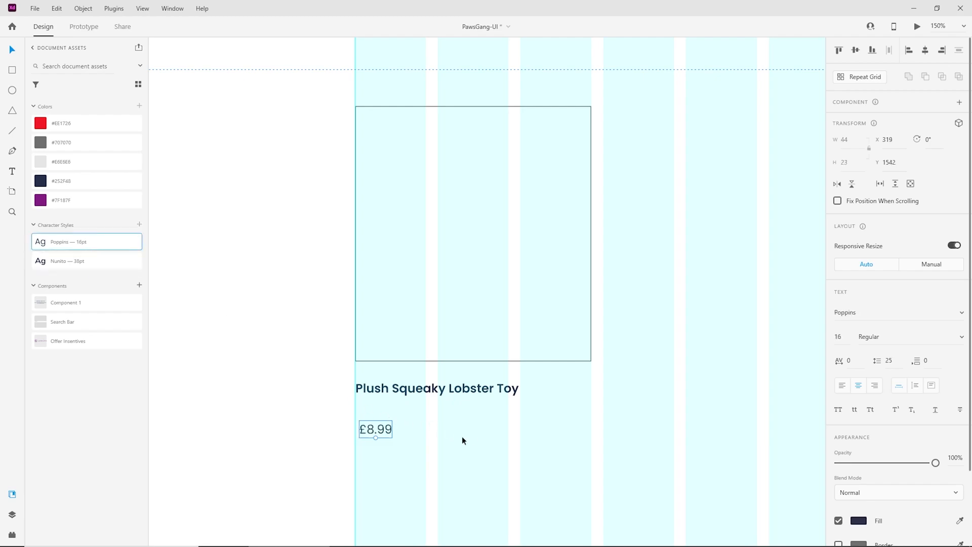
drag(388, 429, 379, 424)
click(486, 433)
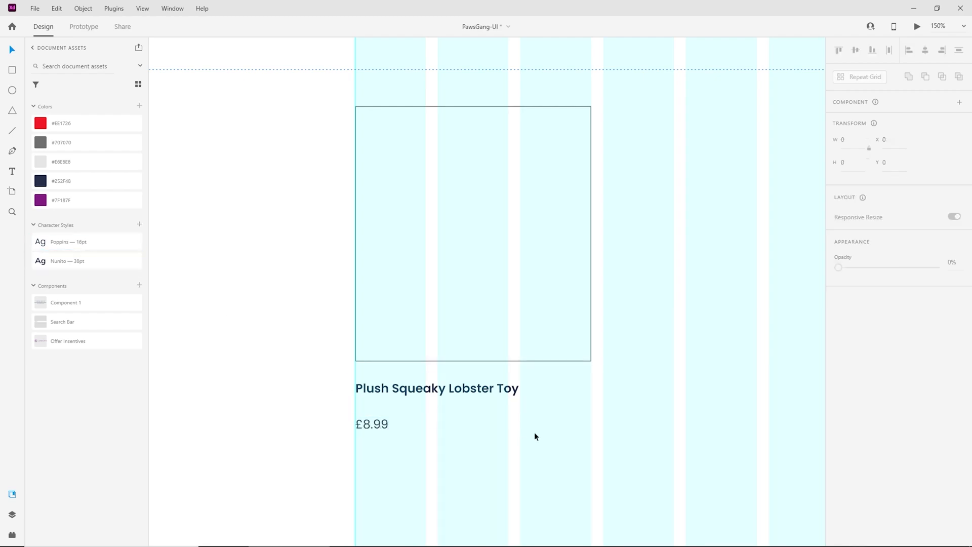
Color the product name and the price purple #7F187F
click(455, 392)
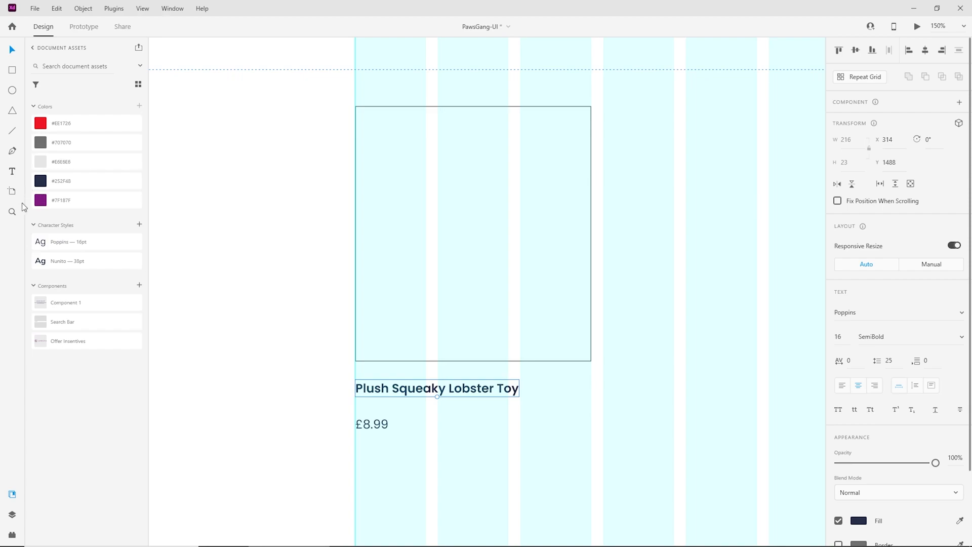
click(39, 201)
click(372, 426)
click(39, 200)
click(447, 455)
key(ctrl+plus)
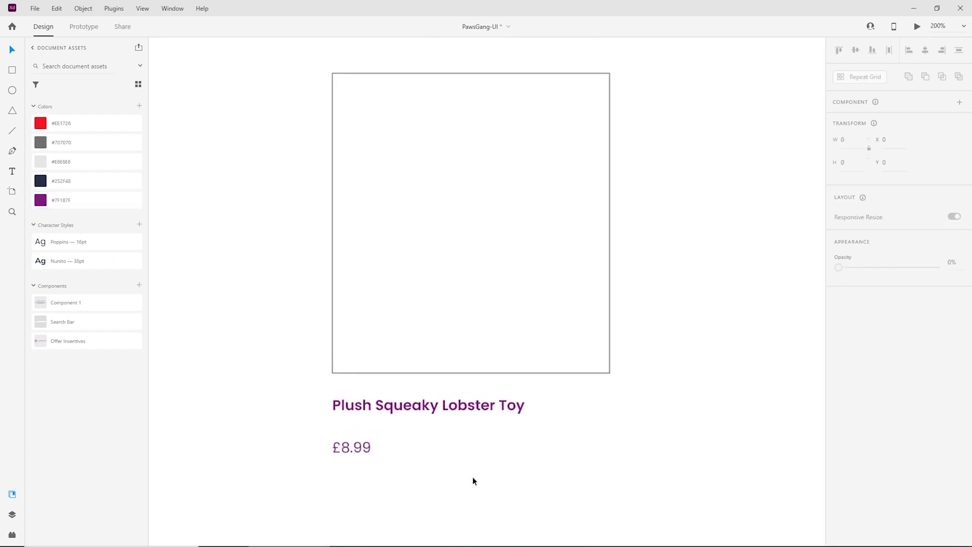
Duplicate the price beside the original at X 369, Y 1535
drag(474, 472, 492, 302)
drag(504, 363, 510, 332)
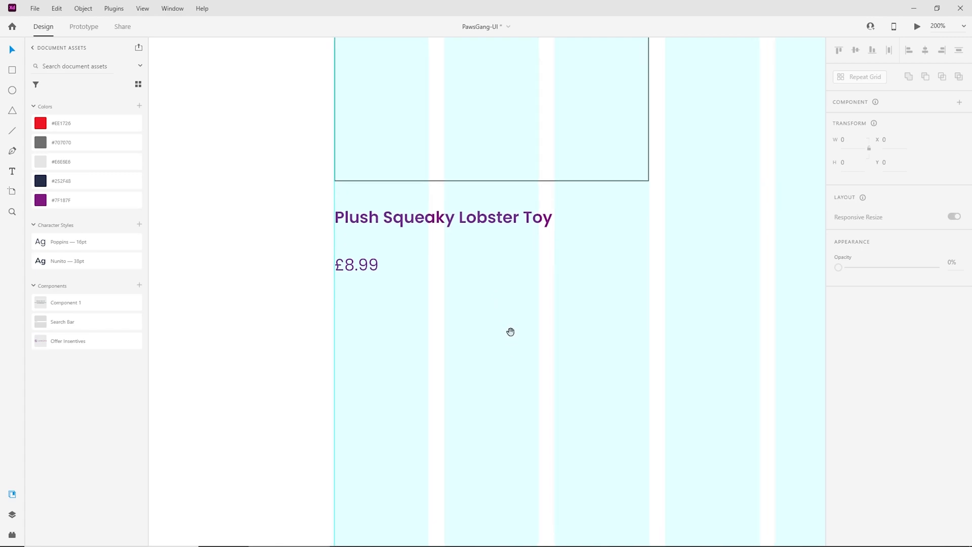
click(362, 270)
drag(357, 269, 430, 275)
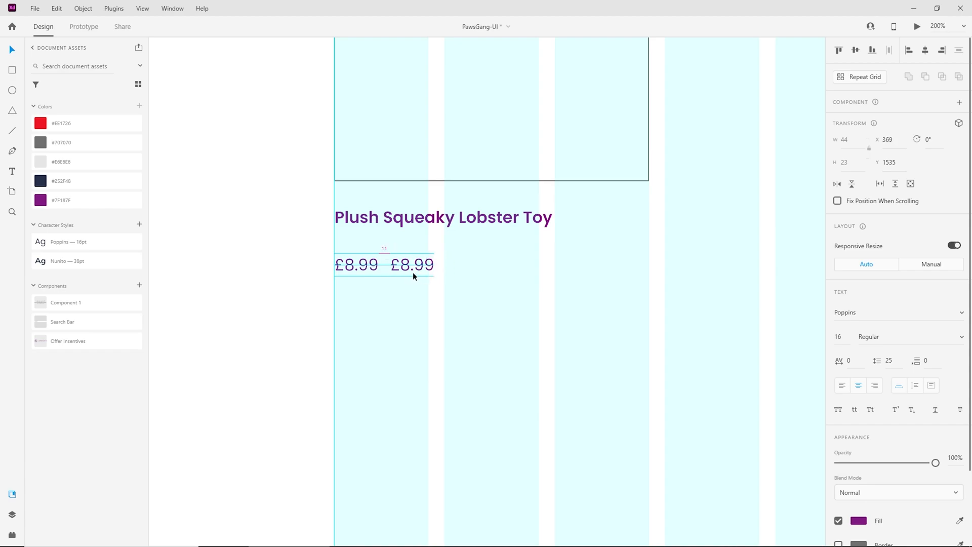
Change the first price to £14.99 and the duplicate price to £7.99, keeping them spaced side by side
click(362, 268)
drag(356, 268, 346, 270)
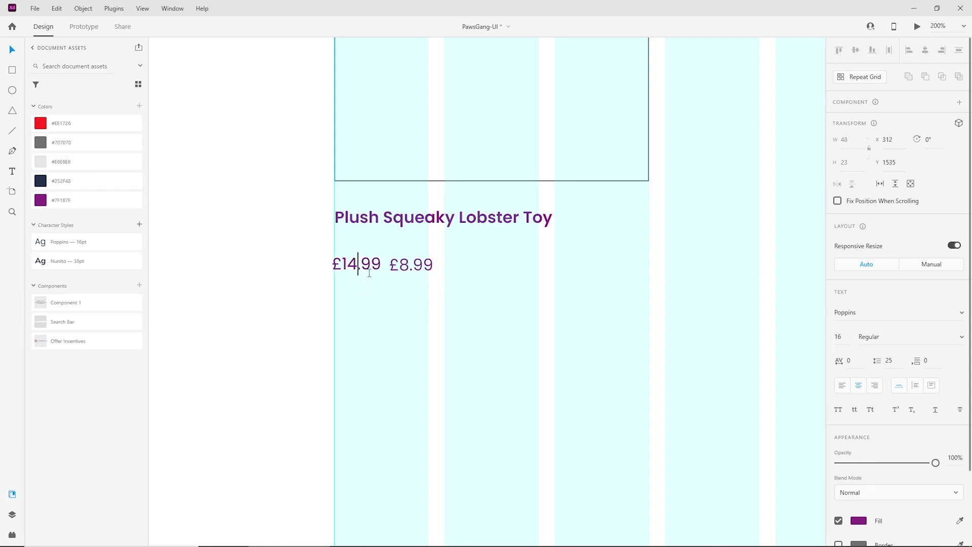
key(Escape)
drag(411, 269, 412, 269)
double_click(412, 266)
double_click(408, 270)
text(7)
Strike through the £14.99 price and reduce its opacity to 51%
click(349, 269)
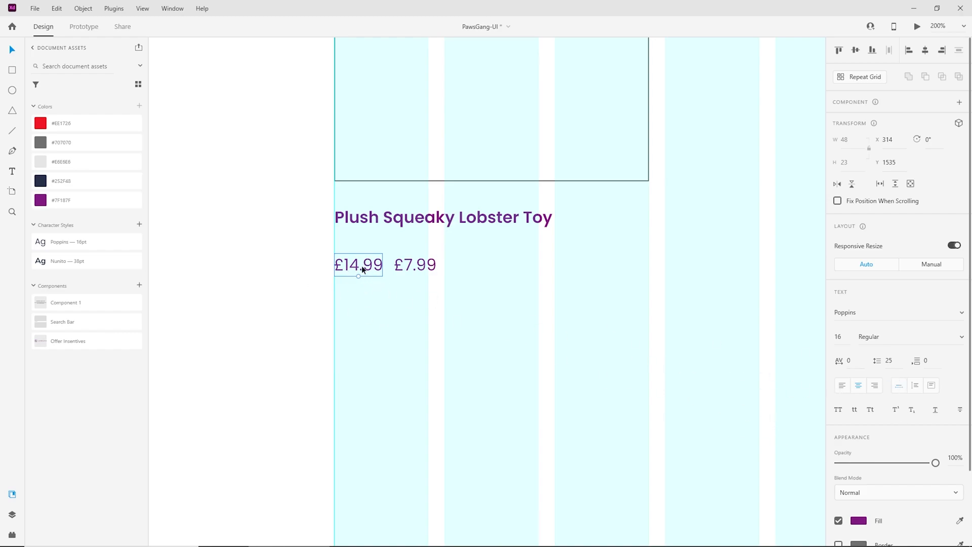
click(960, 410)
drag(883, 462, 889, 467)
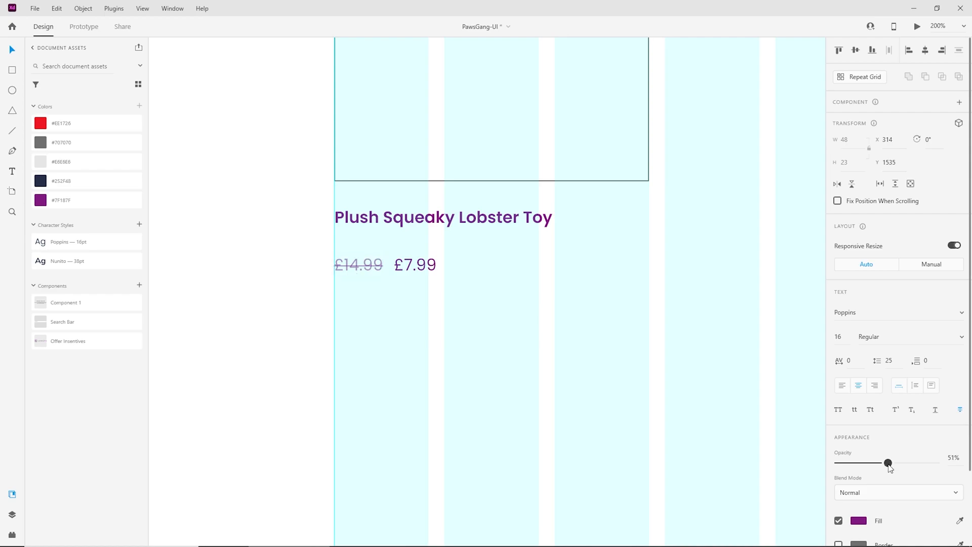
click(495, 339)
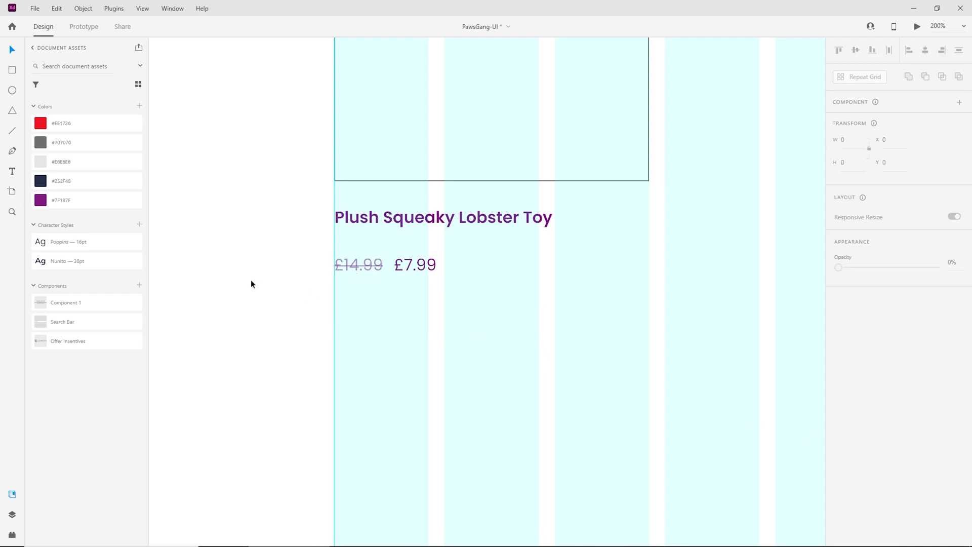
Hide the artboard's layout grid
click(765, 403)
click(838, 390)
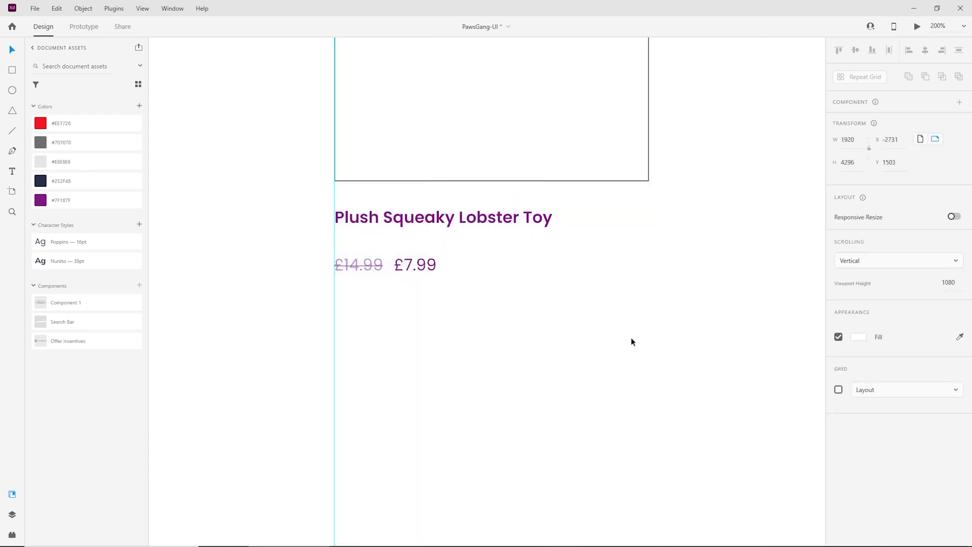
click(595, 319)
Move both prices up 14 px, closer to the product name
scroll(592, 415, up, 3)
key(ctrl+minus)
click(388, 370)
key(ctrl+equal)
click(575, 368)
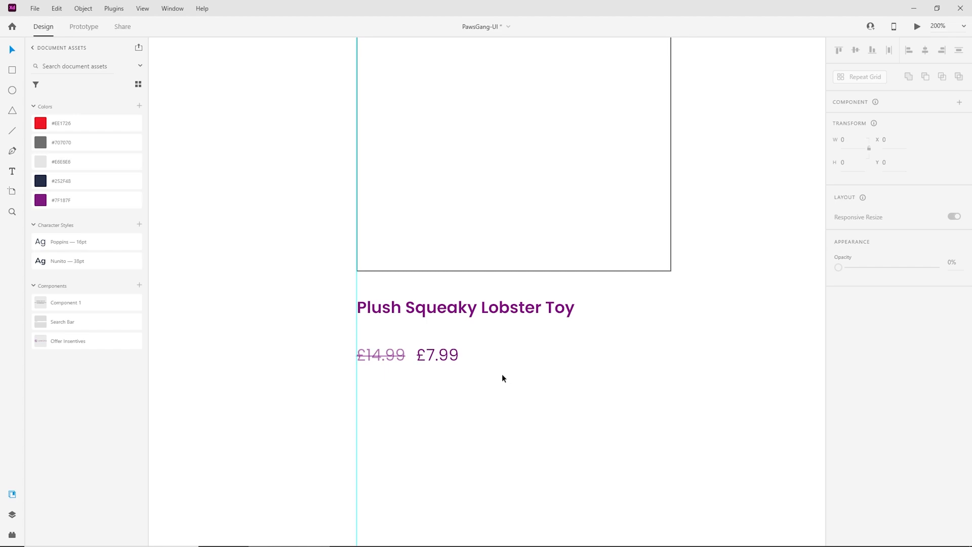
drag(599, 383, 556, 350)
drag(469, 349, 314, 319)
key(shift+Up)
key(Up)
key(Up)
key(Up)
key(Up)
click(481, 309)
Copy the Shop Now button from the hero banner and place it below the prices at X 314, Y 1554
key(ctrl+minus)
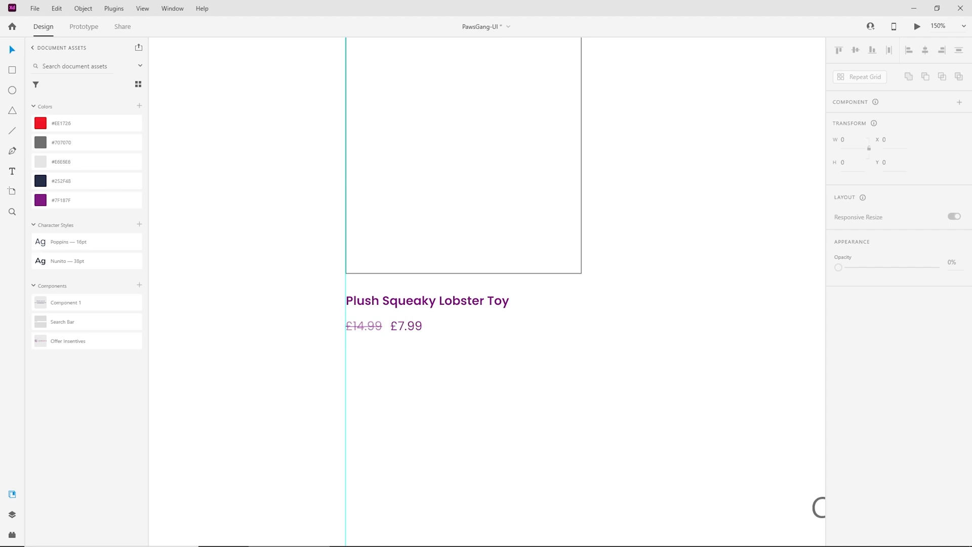
scroll(413, 281, up, 2)
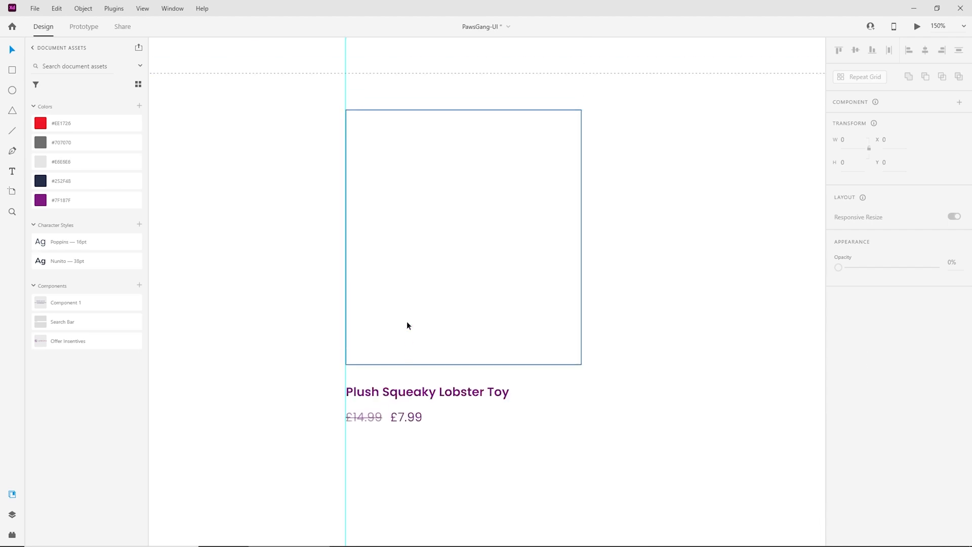
scroll(407, 323, down, 2)
scroll(168, 297, up, 1)
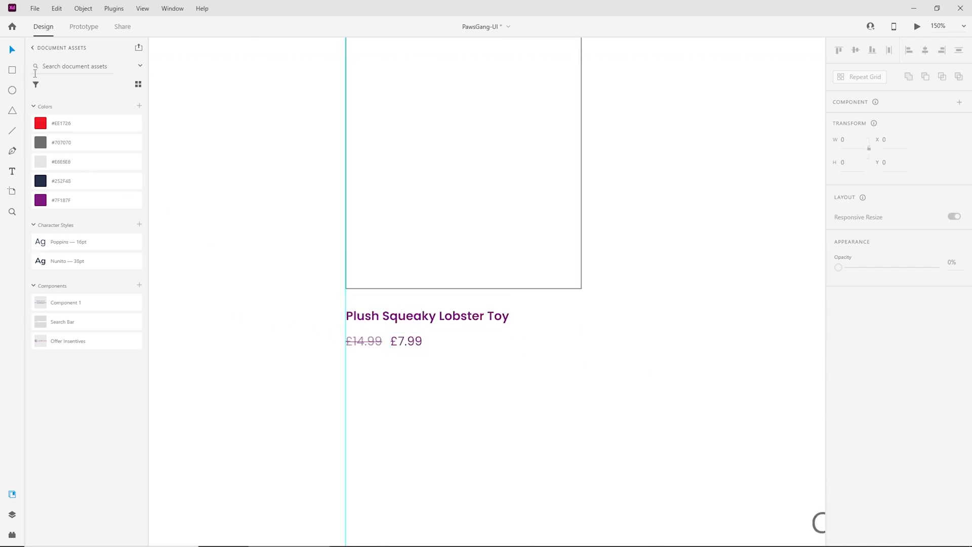
drag(474, 108, 468, 352)
scroll(468, 352, up, 10)
click(493, 296)
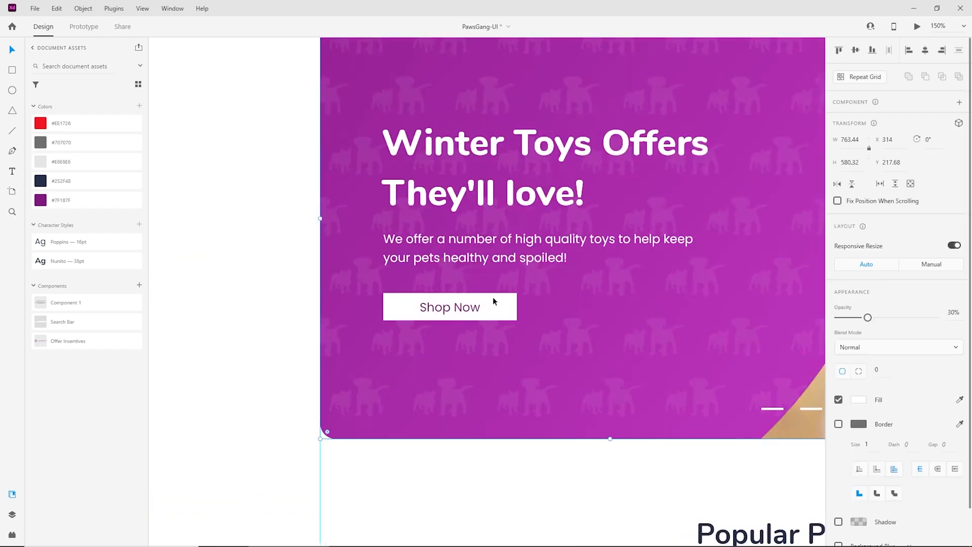
click(235, 281)
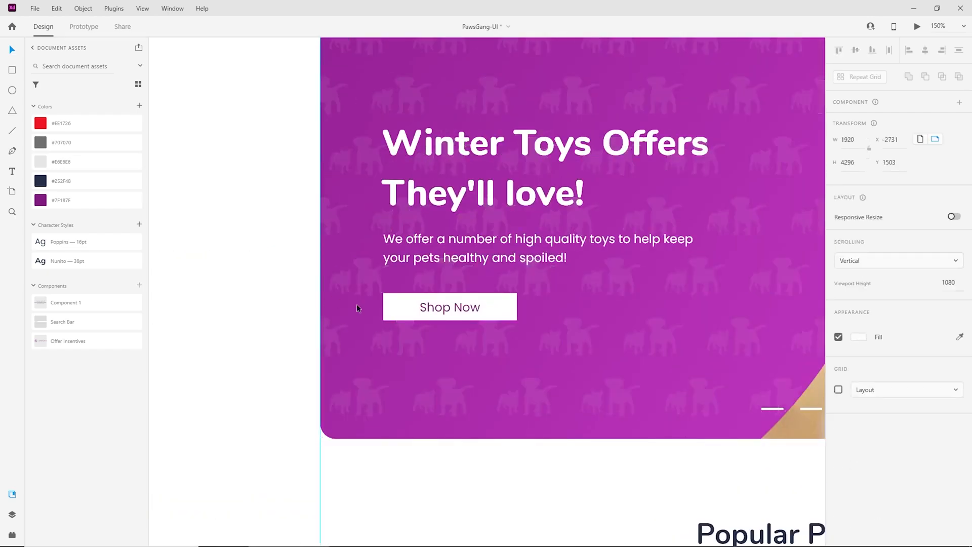
click(333, 216)
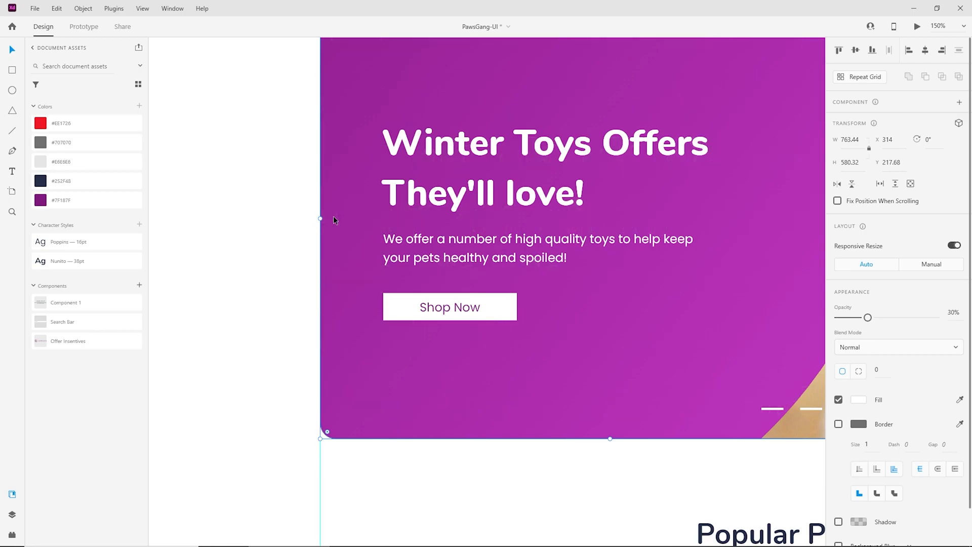
double_click(456, 305)
click(236, 330)
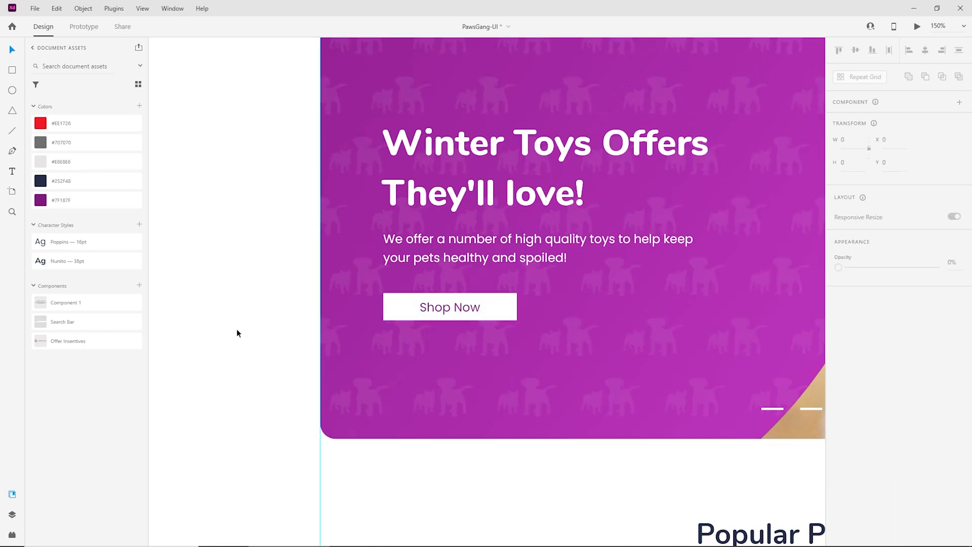
scroll(397, 276, down, 10)
scroll(419, 169, down, 5)
click(476, 302)
drag(512, 295, 439, 208)
drag(505, 254, 494, 416)
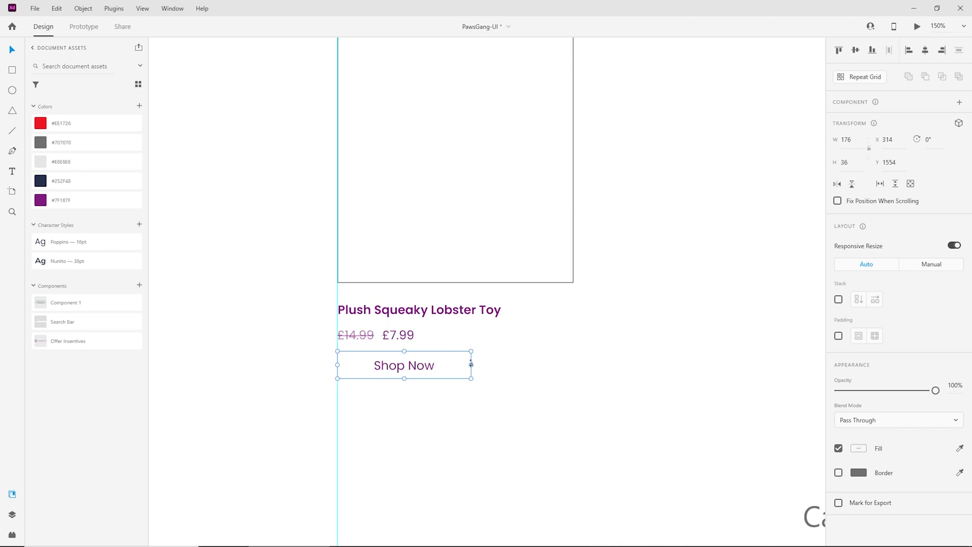
Fill the copied Shop Now button with the saved #7F187F purple and colour its label white, #FFFFFF
click(42, 204)
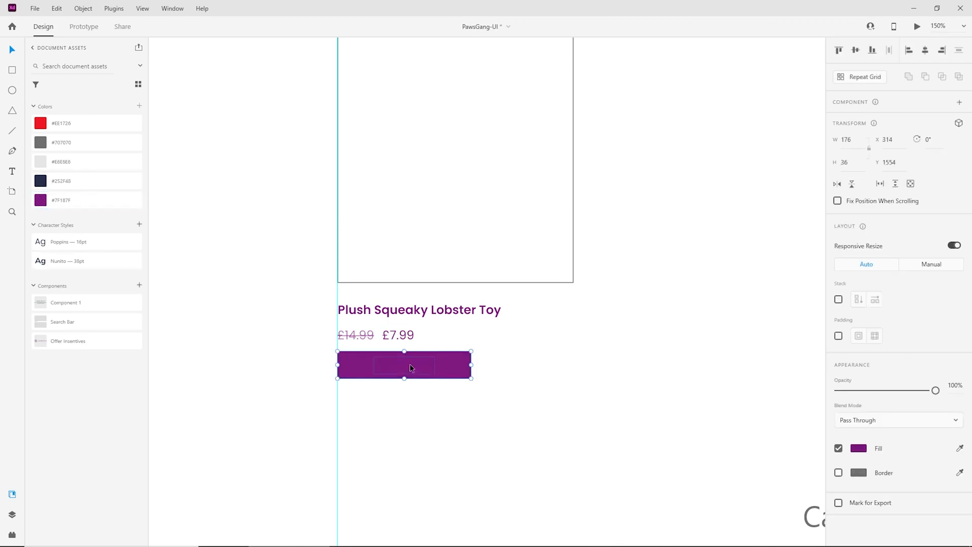
click(859, 449)
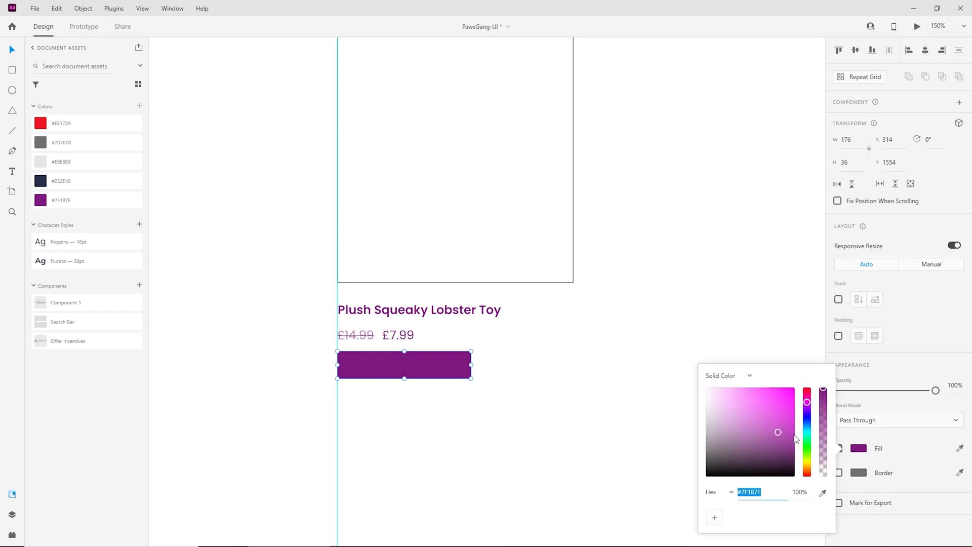
drag(777, 432, 617, 290)
key(ctrl+z)
double_click(404, 370)
click(860, 510)
drag(797, 474, 616, 325)
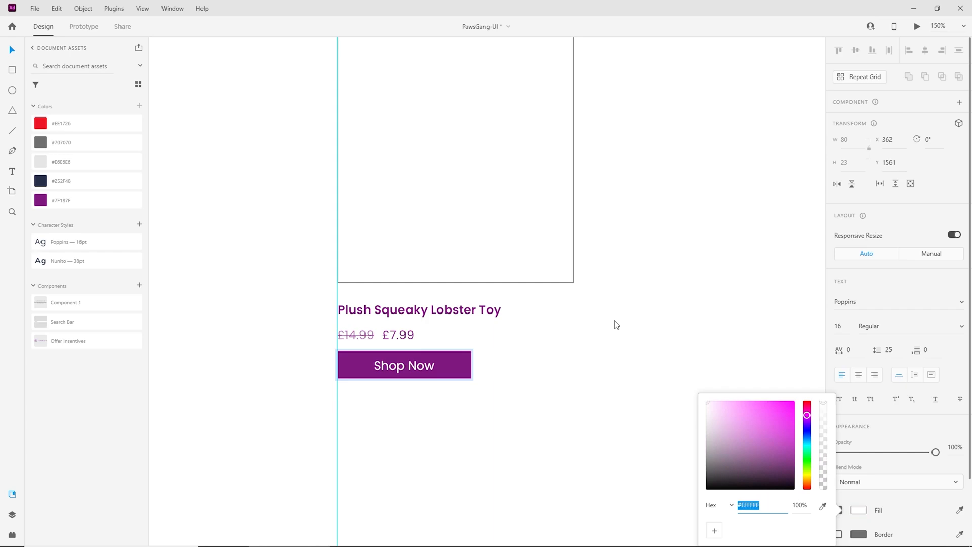
Widen the product card's Shop Now button to 311 px so it spans the full width of the image frame
click(578, 336)
click(468, 364)
drag(471, 365, 575, 369)
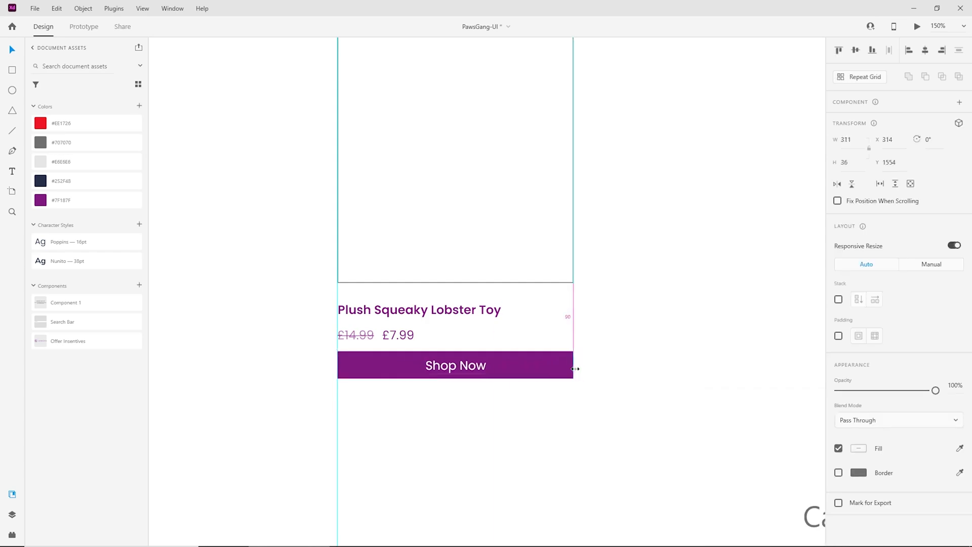
click(621, 399)
scroll(535, 349, up, 2)
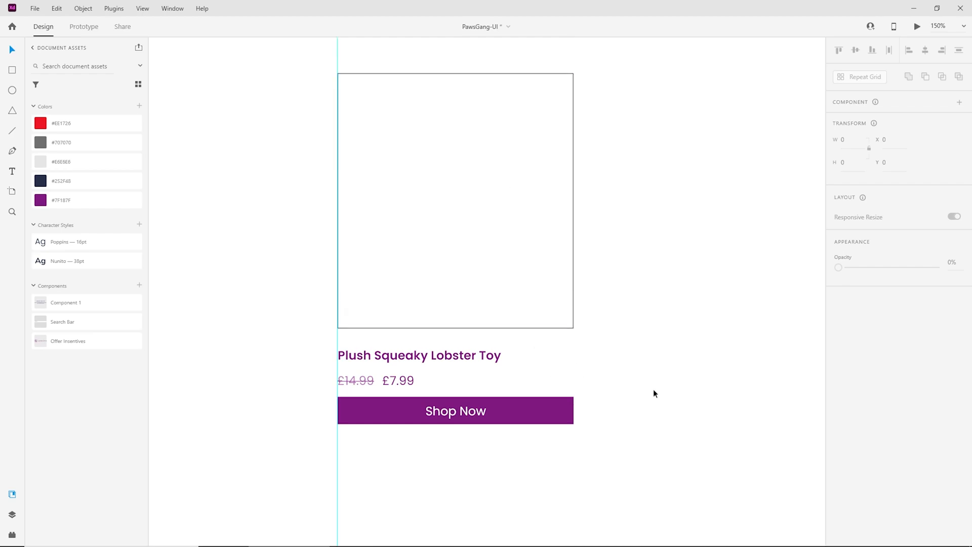
key(ctrl+minus)
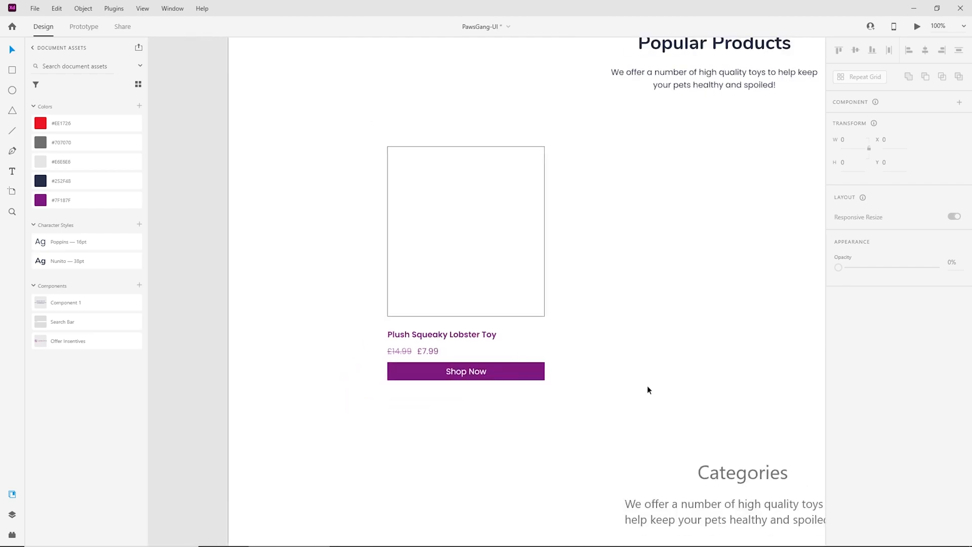
scroll(646, 390, up, 2)
scroll(627, 385, right, 2)
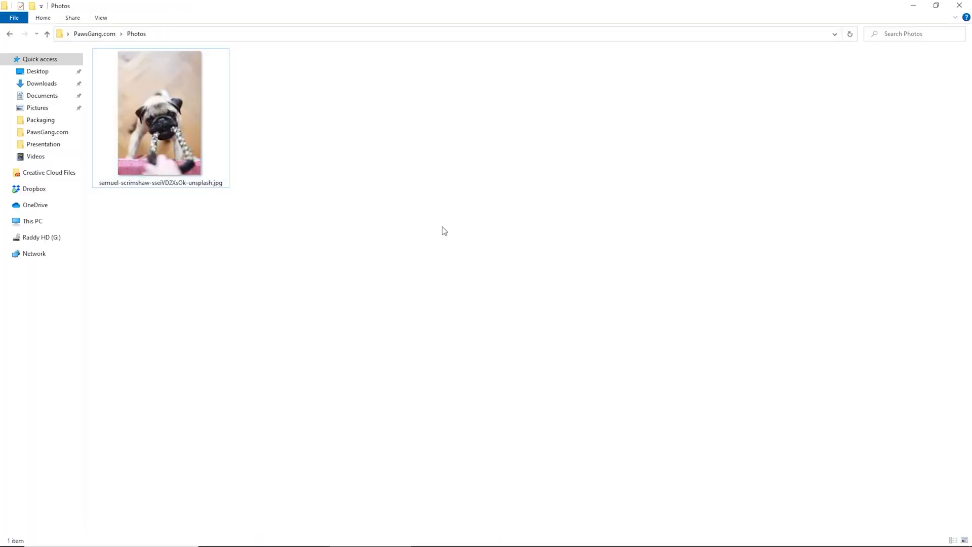
Create a folder named Products inside the PawsGang.com folder in File Explorer
key(alt+Left)
right_click(202, 214)
mouse_move(196, 396)
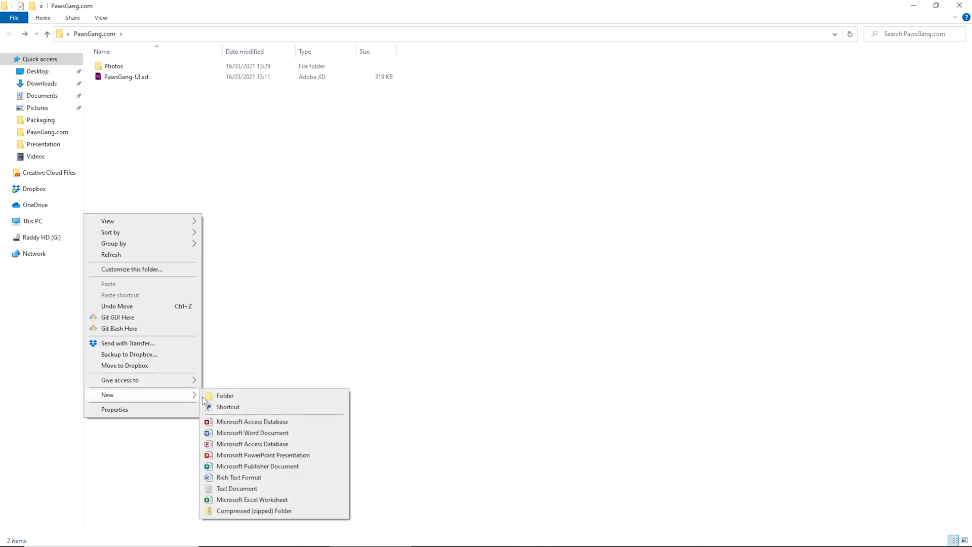
click(228, 397)
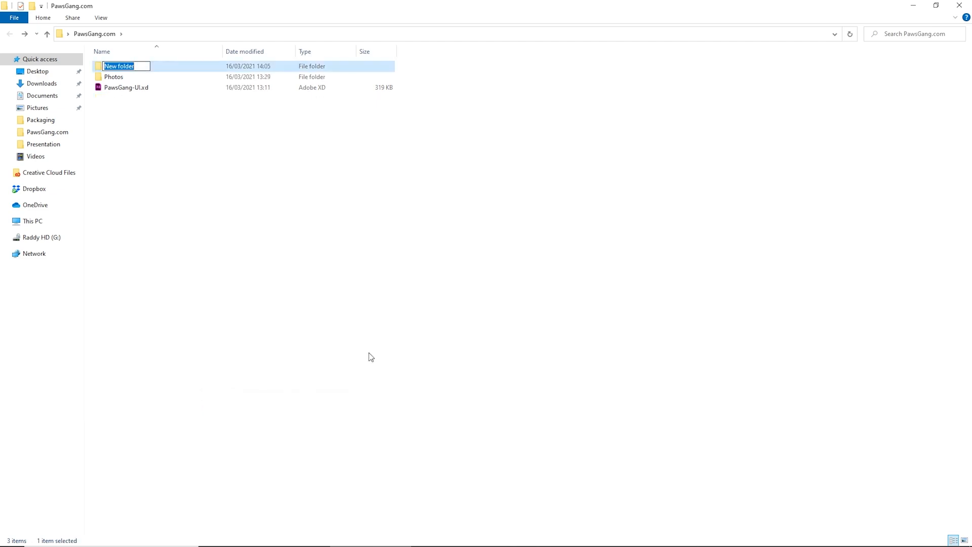
text(Products)
key(Return)
Paste the product images into the Products folder and display them as large thumbnails
double_click(165, 67)
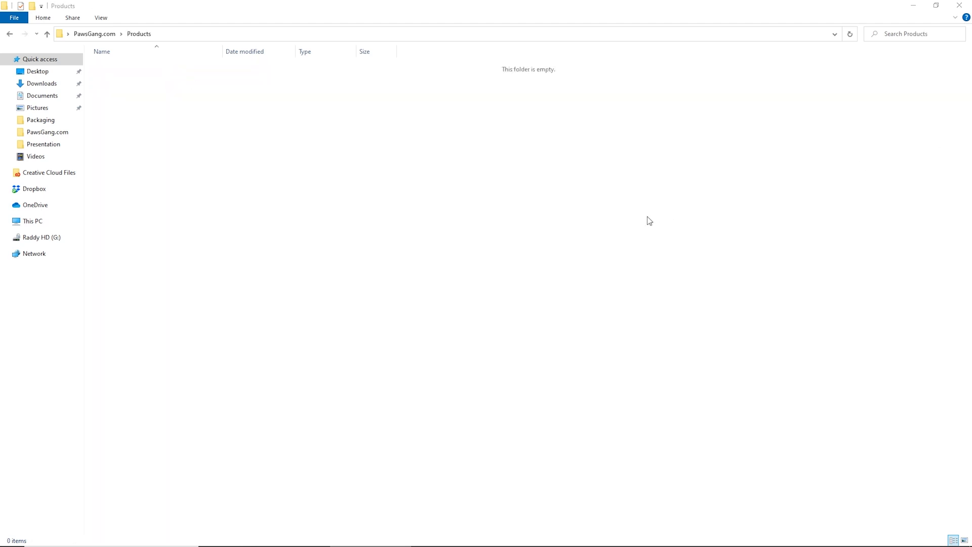
key(ctrl+v)
right_click(456, 307)
mouse_move(434, 296)
click(492, 307)
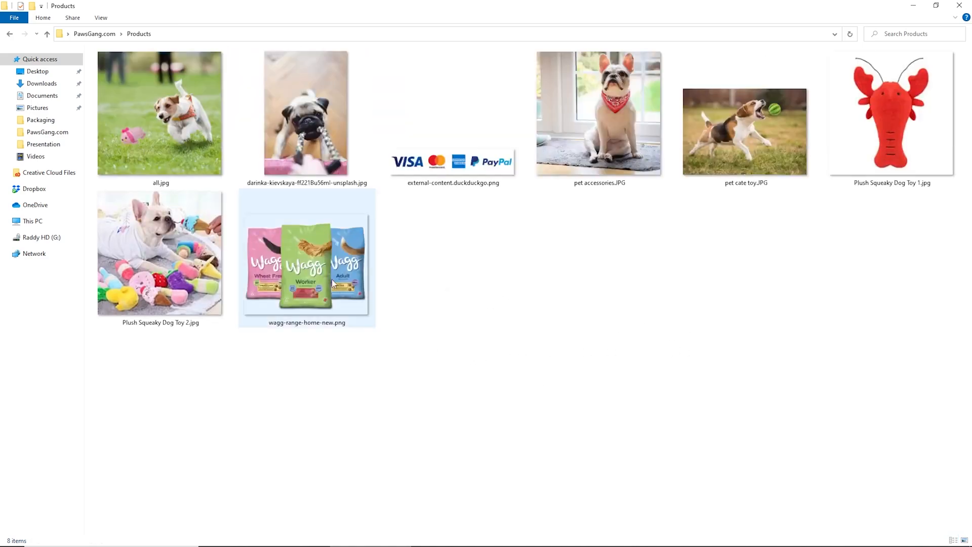
Place all.jpg into the product card's image frame in Adobe XD and remove the frame's border
drag(161, 112, 438, 321)
click(612, 341)
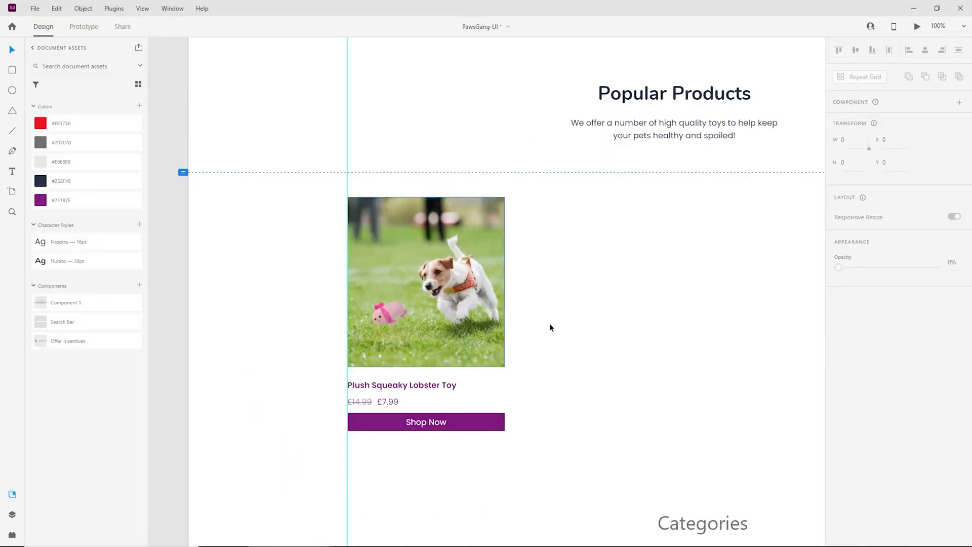
click(459, 296)
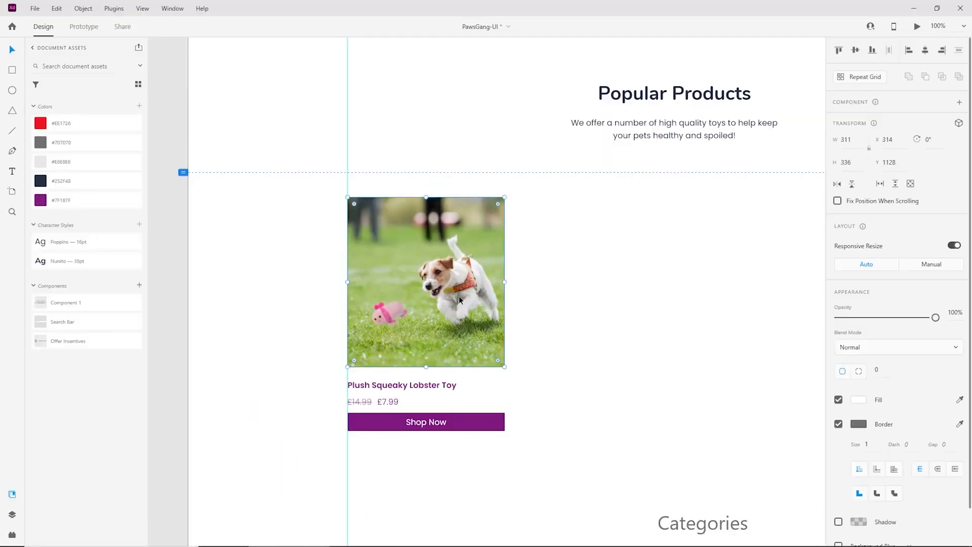
click(838, 425)
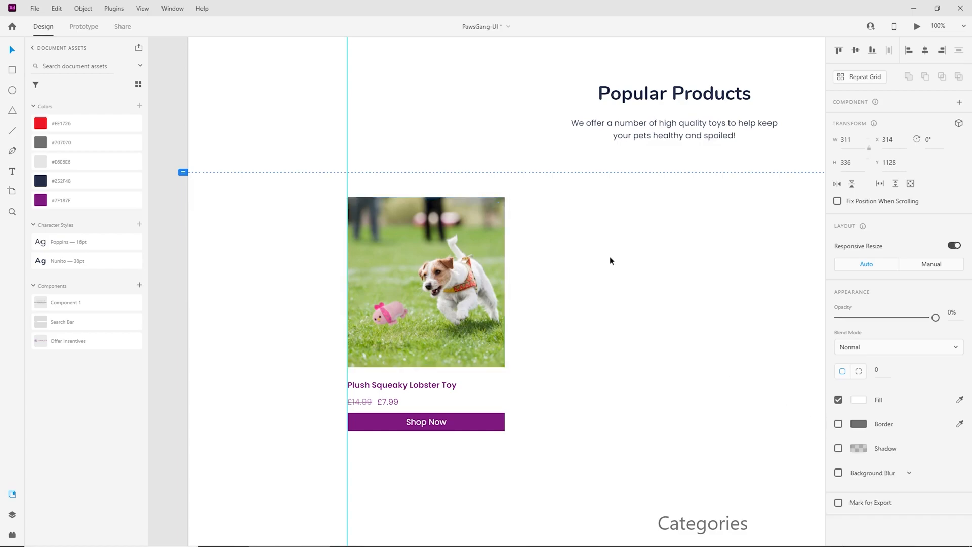
Round the corners of the product card's image to a radius of 20
scroll(610, 261, up, 10)
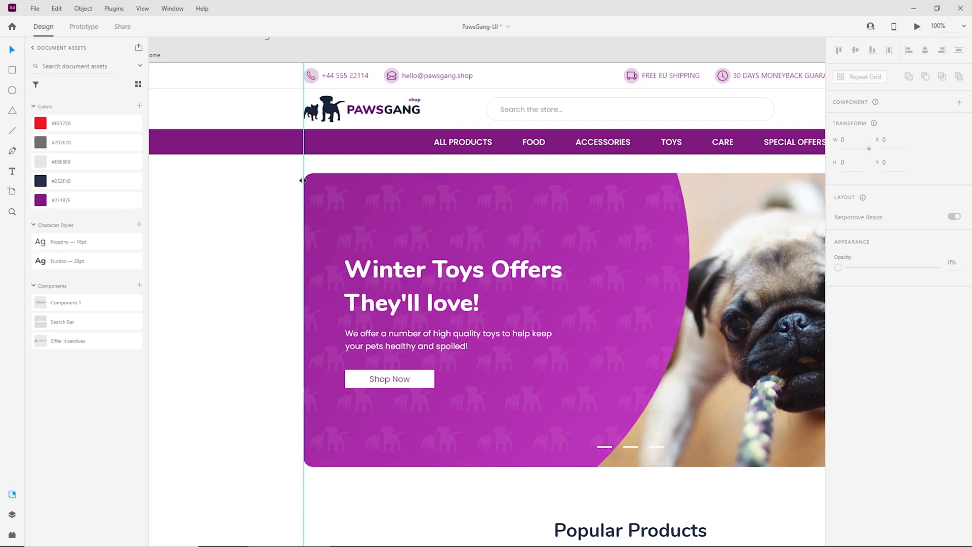
scroll(369, 314, down, 8)
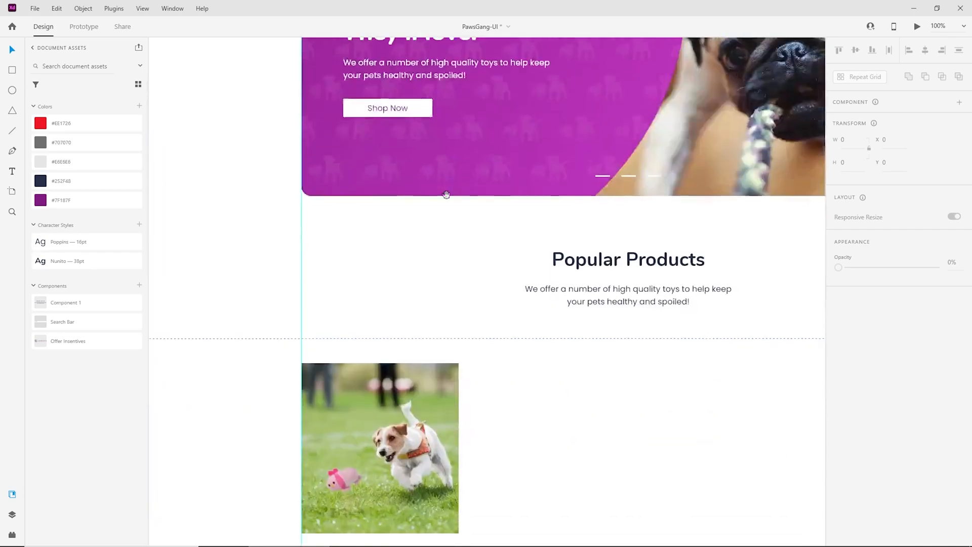
click(408, 287)
click(876, 373)
text(20)
key(Return)
click(671, 415)
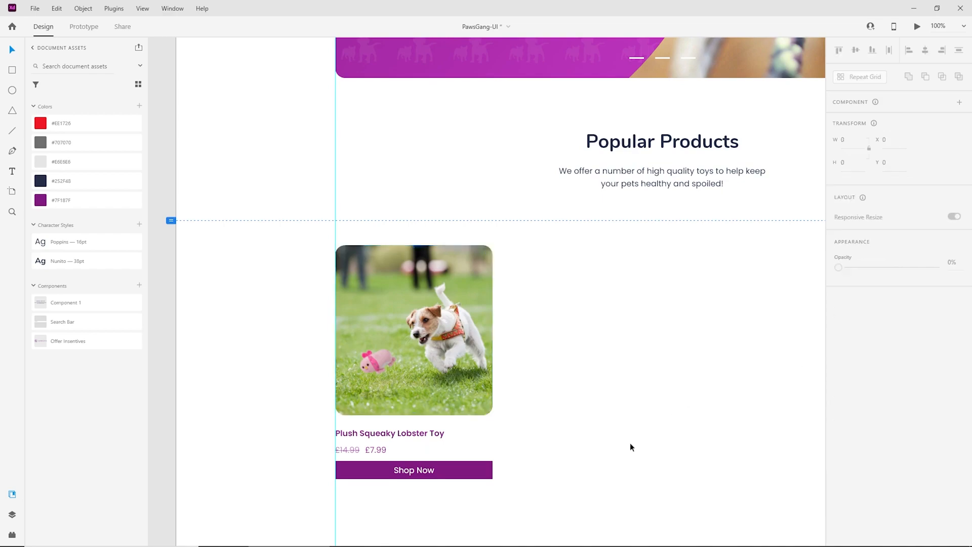
Show the artboard's layout grid over the homepage
drag(609, 477, 602, 387)
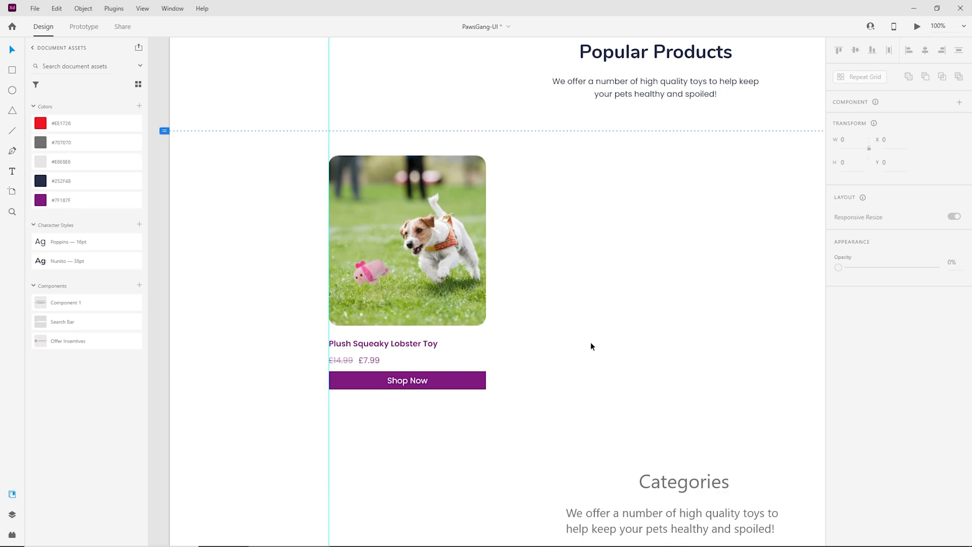
scroll(587, 342, down, 2)
drag(584, 341, 341, 323)
drag(602, 297, 336, 278)
key(Delete)
drag(379, 314, 530, 322)
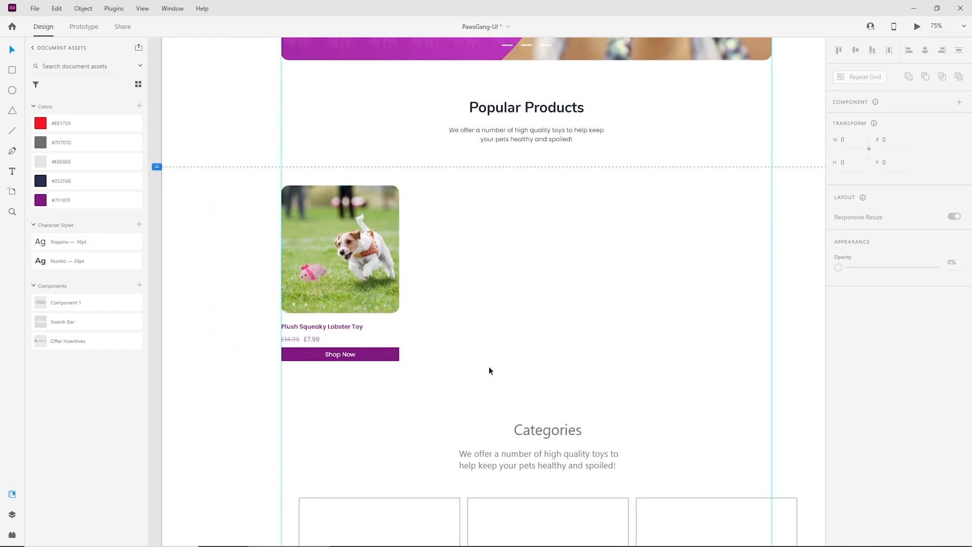
click(266, 351)
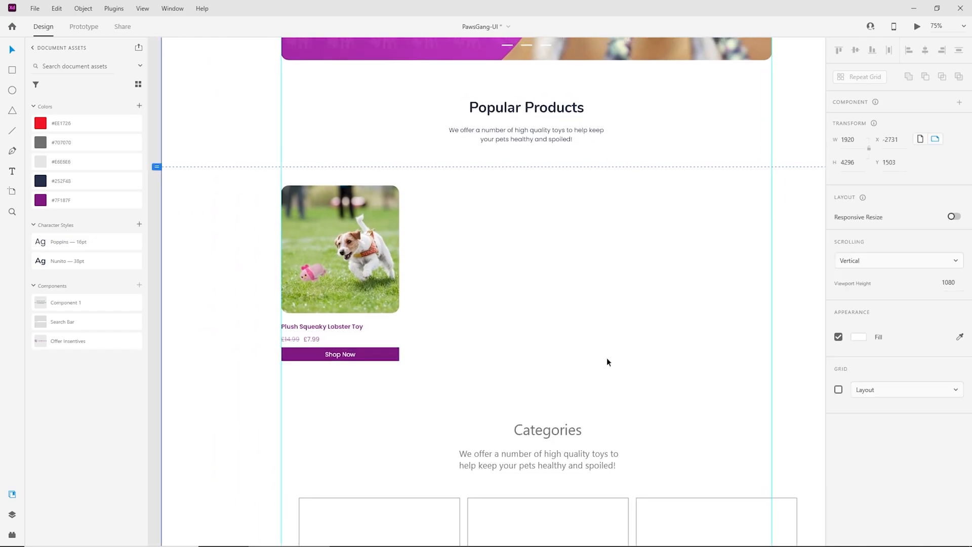
click(839, 390)
drag(547, 354, 513, 375)
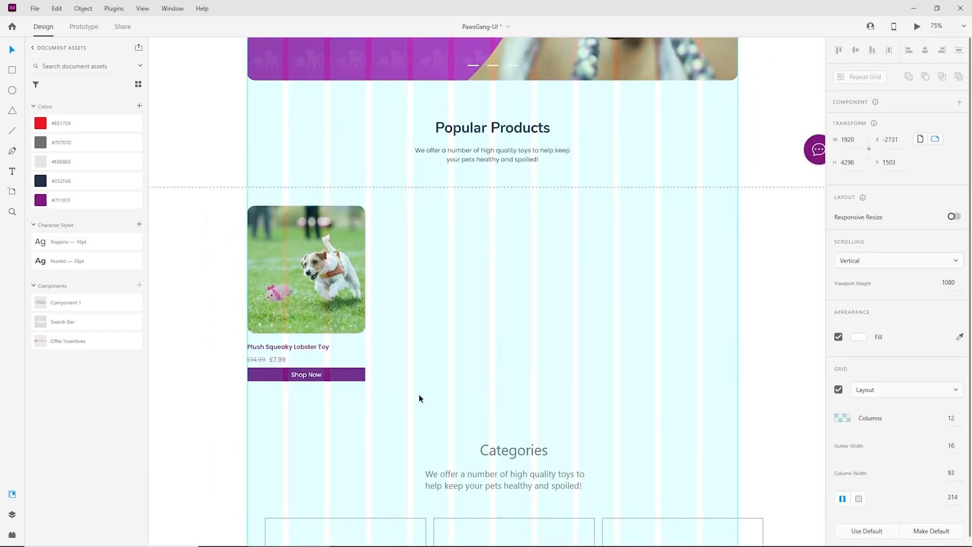
Turn the whole product card into a repeat grid and extend it horizontally to four cards across the content width
click(411, 393)
drag(423, 402, 214, 221)
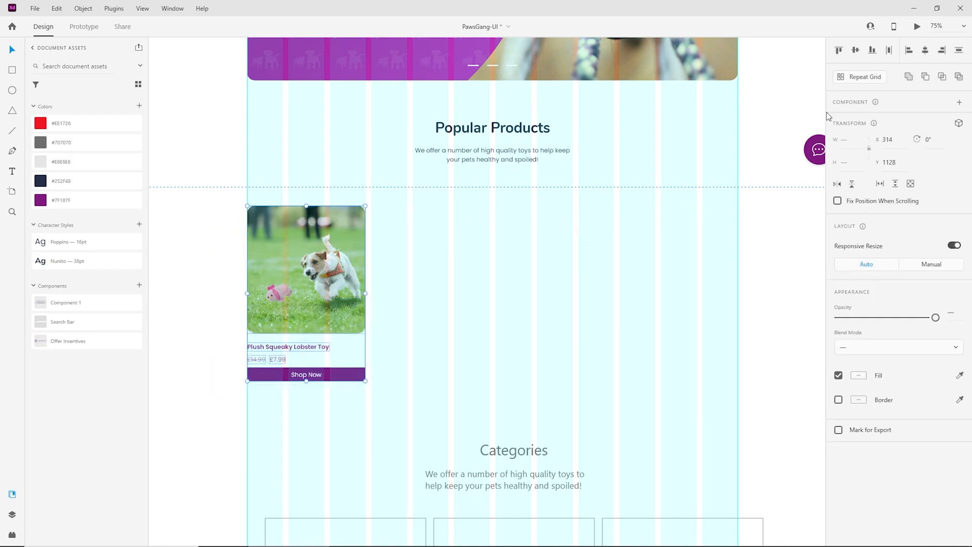
click(858, 79)
drag(365, 293, 738, 297)
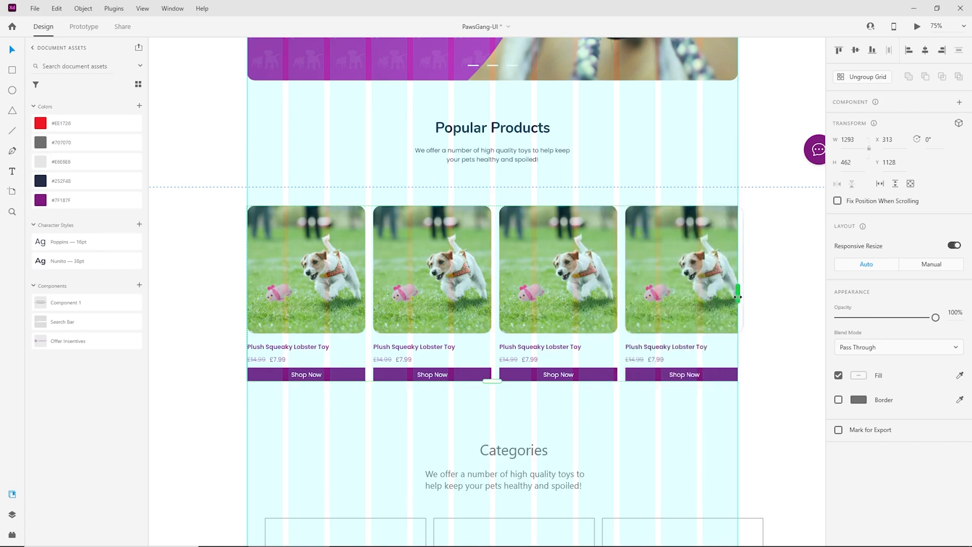
Narrow the spacing between the repeated product cards to match the layout grid's column gutter
key(ctrl+equal)
key(ctrl+equal)
key(ctrl+equal)
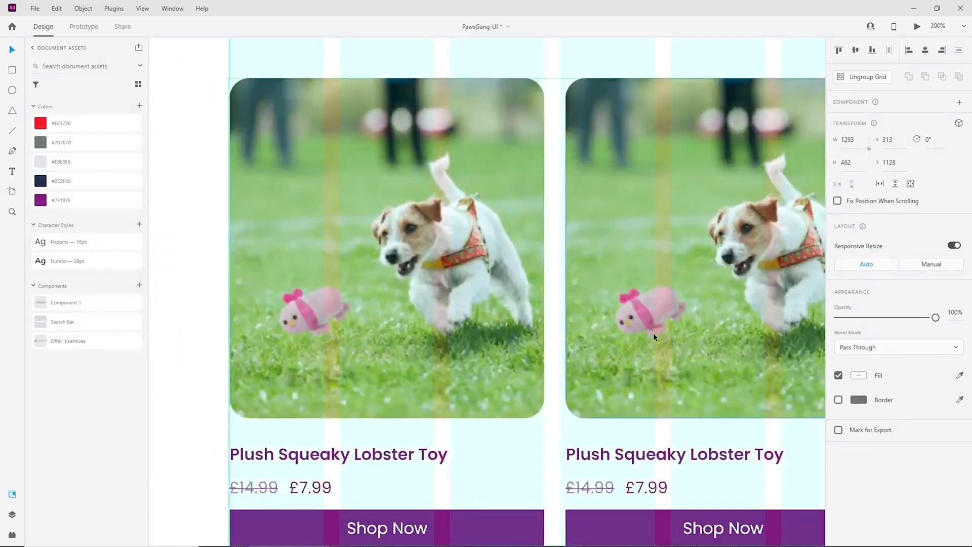
key(ctrl+equal)
drag(602, 270, 592, 275)
scroll(669, 266, up, 5)
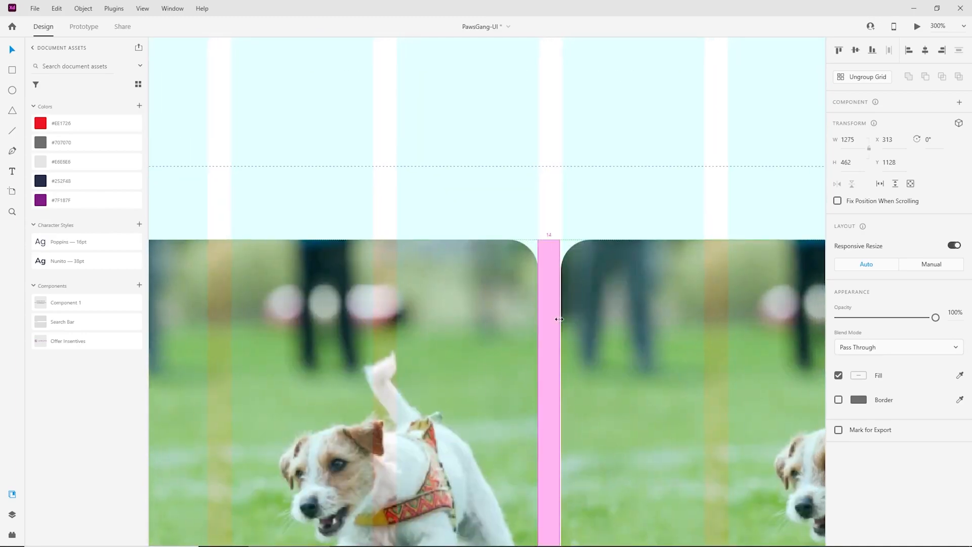
drag(559, 321, 560, 320)
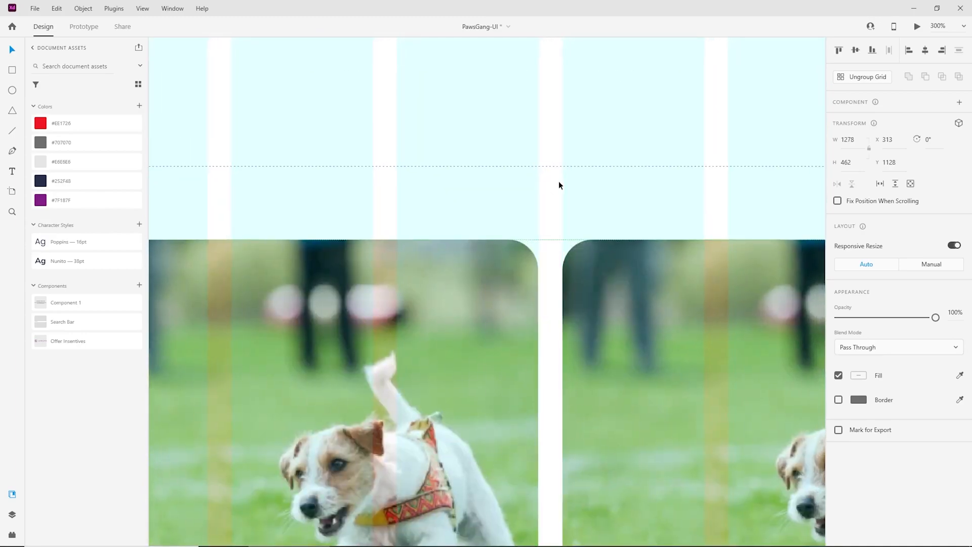
Extend the product repeat grid to 1293 px wide so the fourth card reaches the content area's edge
scroll(570, 194, down, 8)
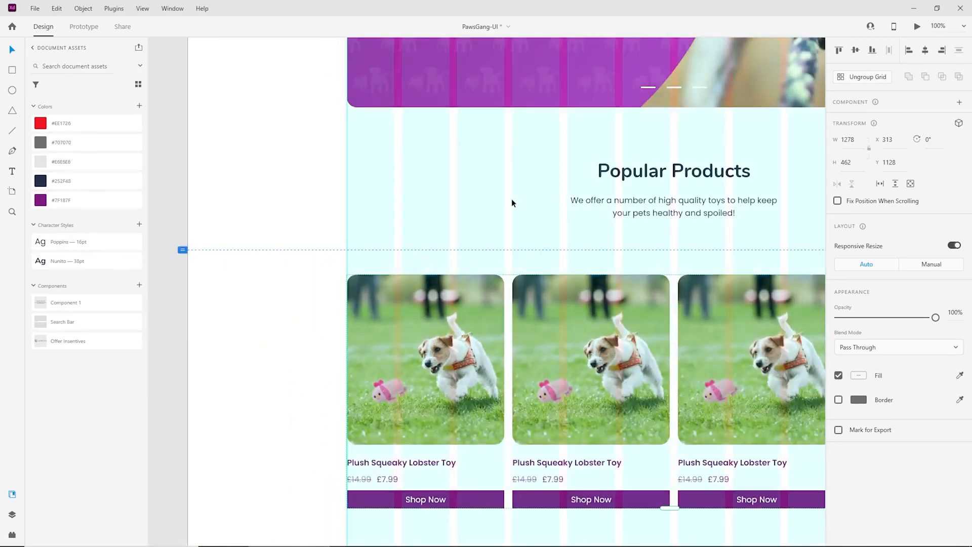
scroll(584, 236, right, 5)
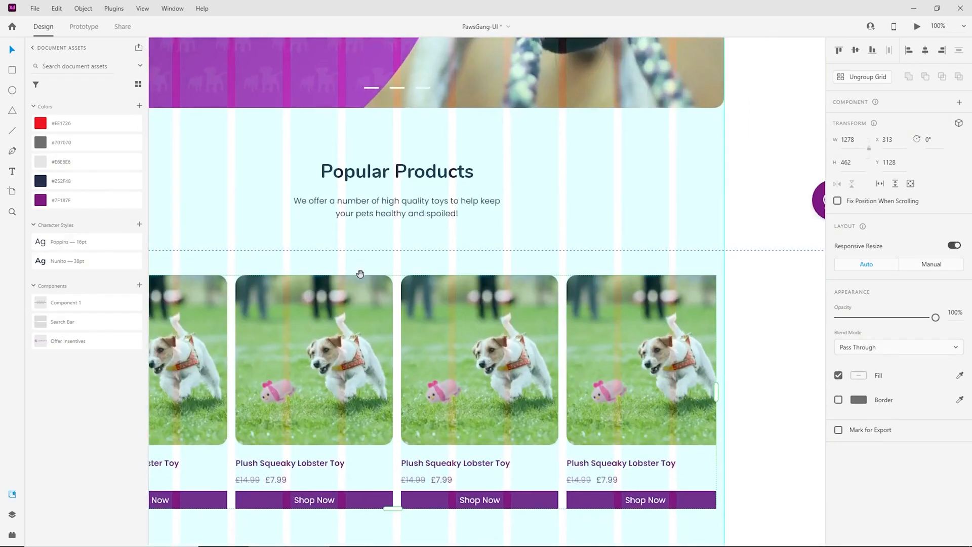
drag(716, 396, 723, 396)
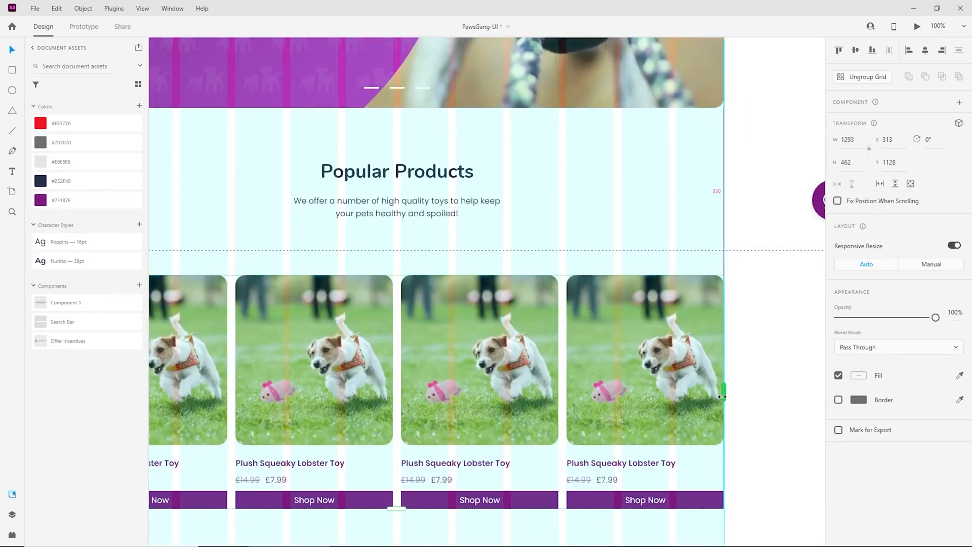
click(745, 373)
scroll(745, 373, down, 2)
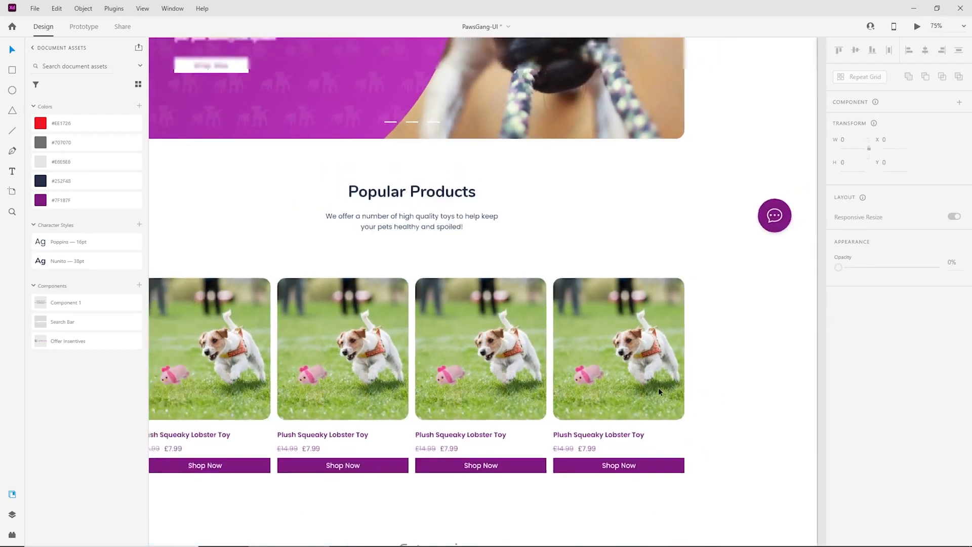
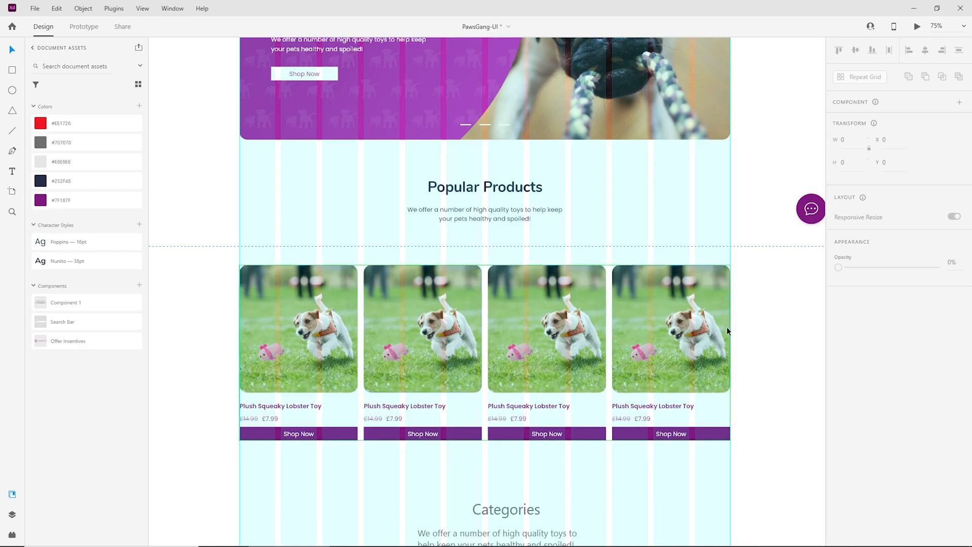
Try a full-bleed product row by moving the repeat grid to X -58 and extending it to 2017 px wide
scroll(749, 357, down, 2)
click(643, 337)
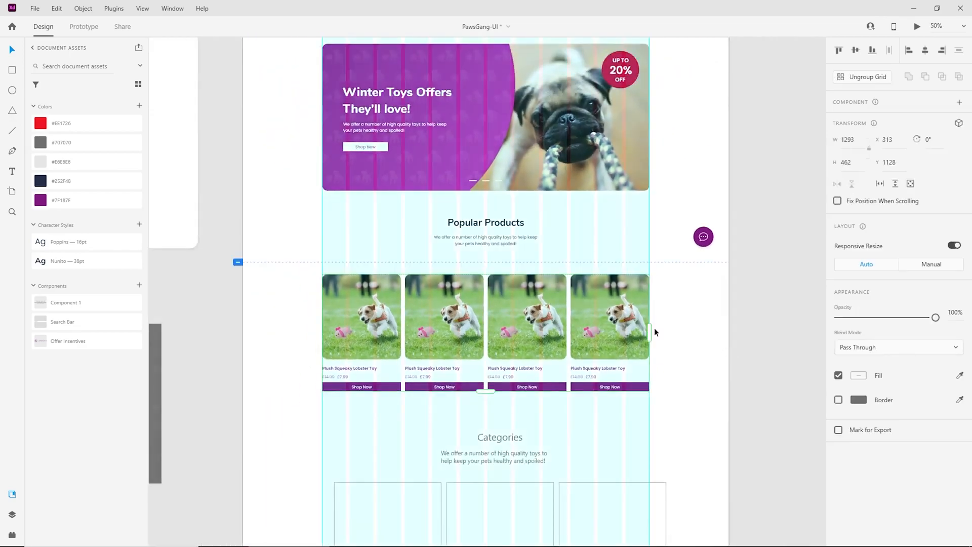
drag(650, 332, 743, 321)
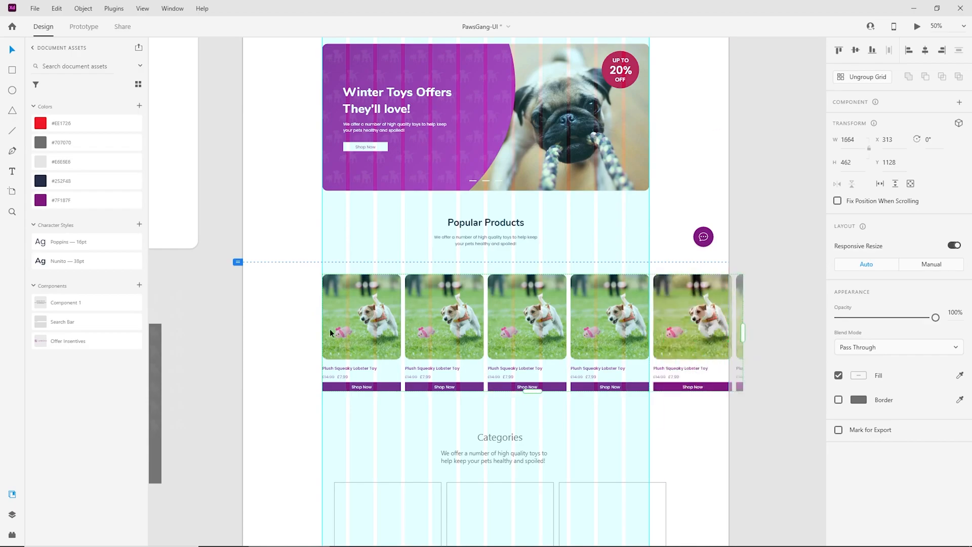
drag(368, 329, 274, 329)
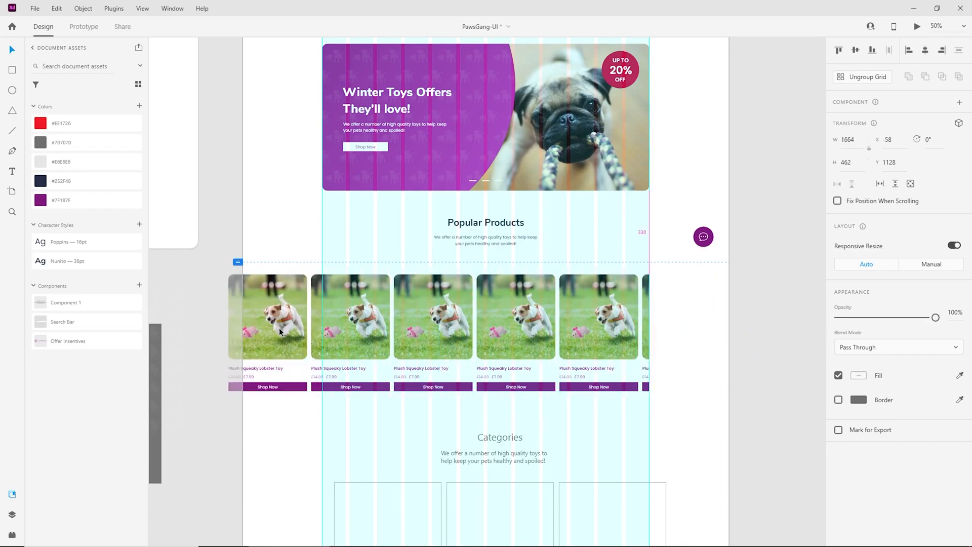
drag(650, 331, 739, 331)
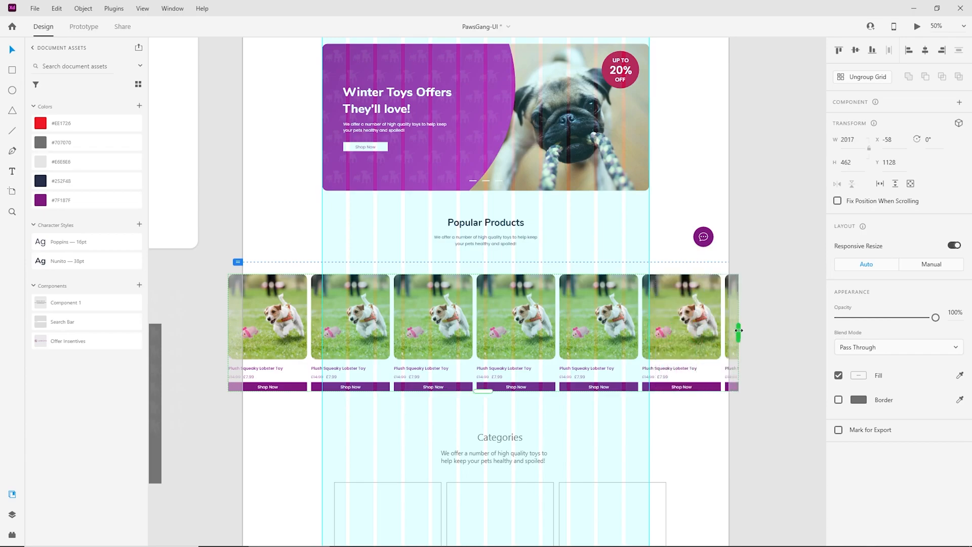
click(742, 446)
key(ctrl+plus)
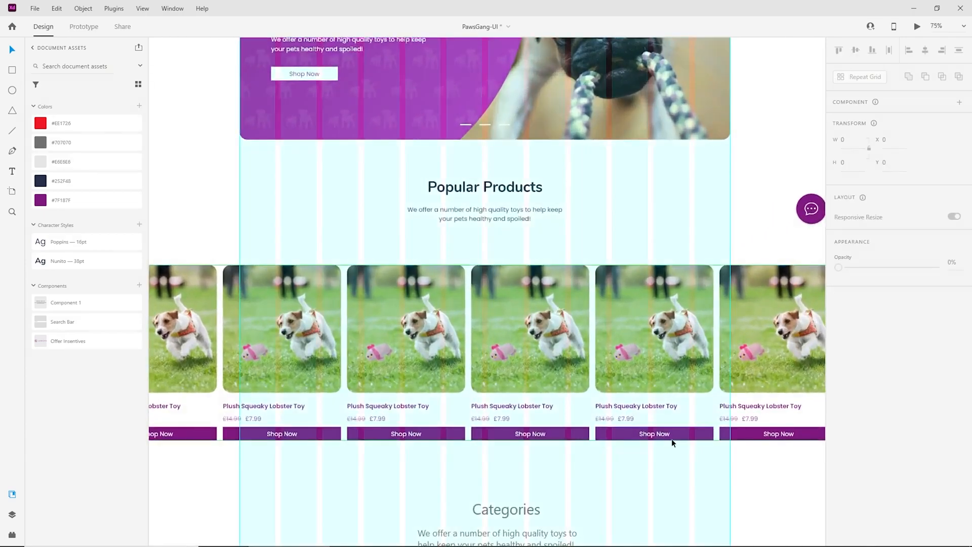
Undo the product row's move and both of its width extensions
key(ctrl+z)
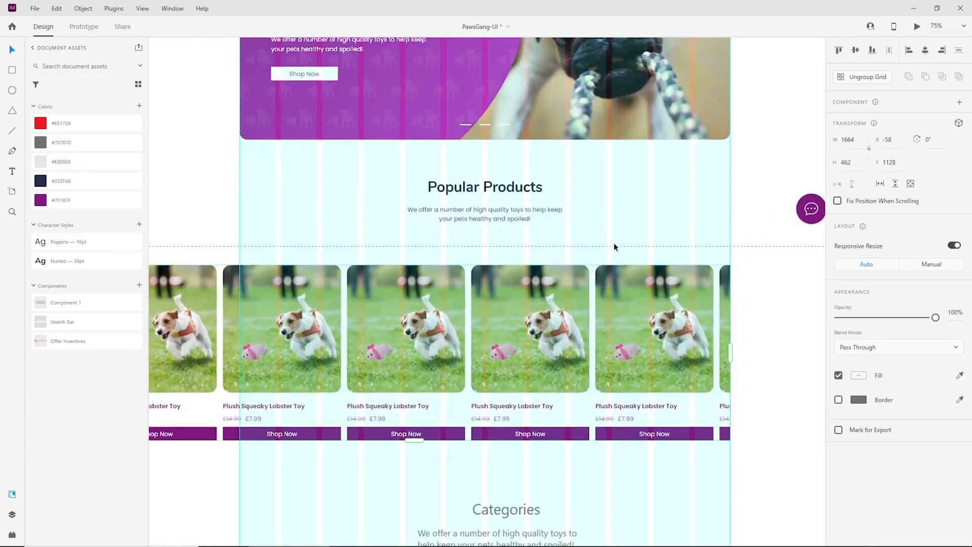
key(ctrl+z)
drag(600, 362, 537, 343)
key(ctrl+z)
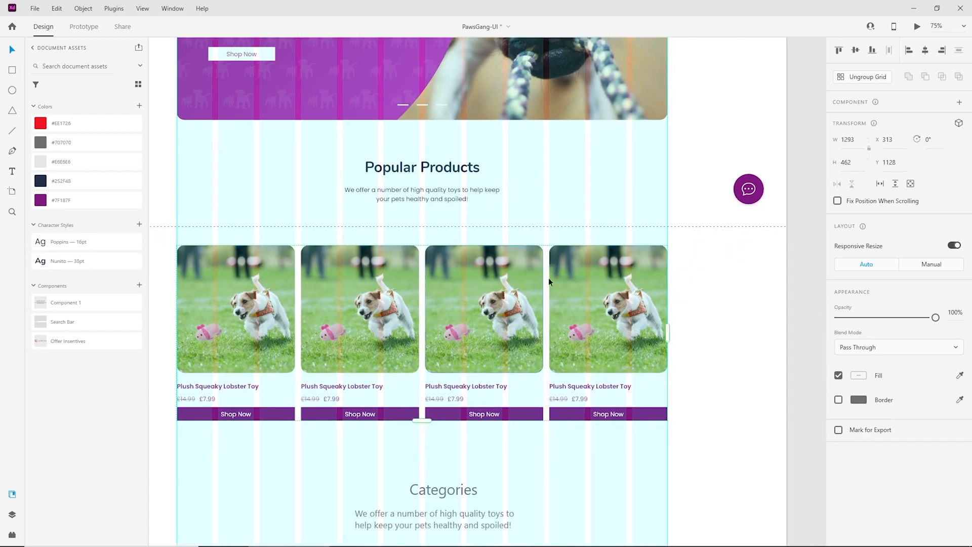
Move the first product card's Shop Now button down to Y 1568, leaving a 24 px gap below the prices
drag(651, 462, 699, 404)
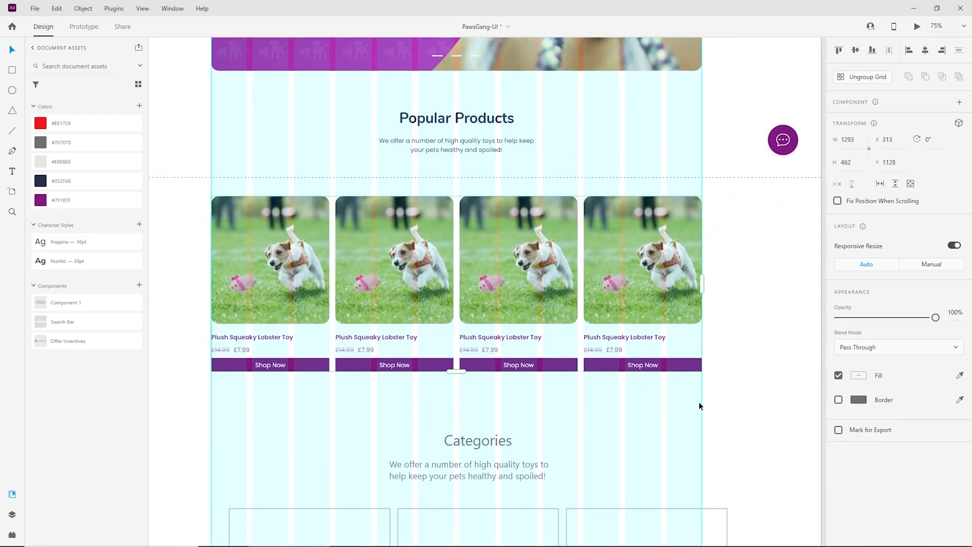
click(728, 381)
key(ctrl+plus)
drag(372, 443, 560, 409)
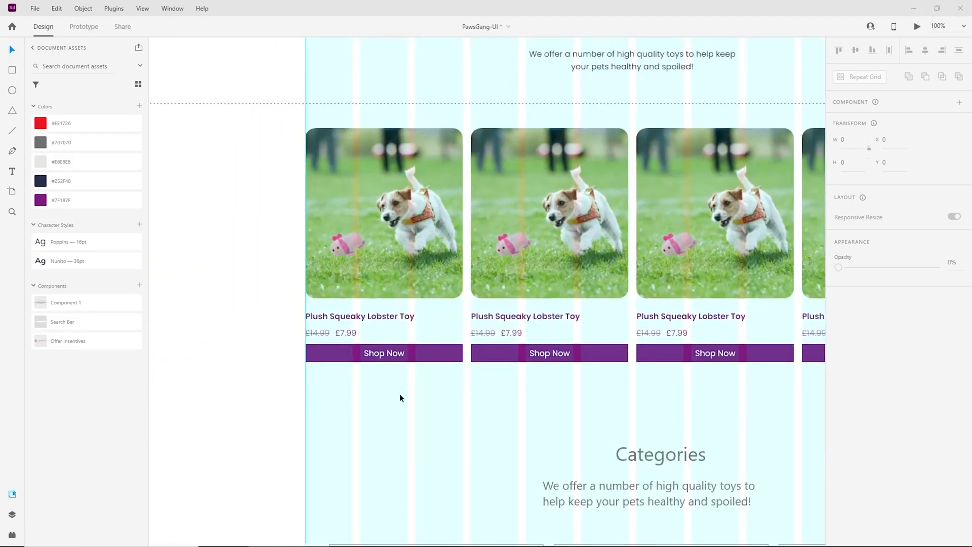
key(ctrl+plus)
drag(406, 423, 531, 380)
click(421, 344)
drag(408, 339, 413, 353)
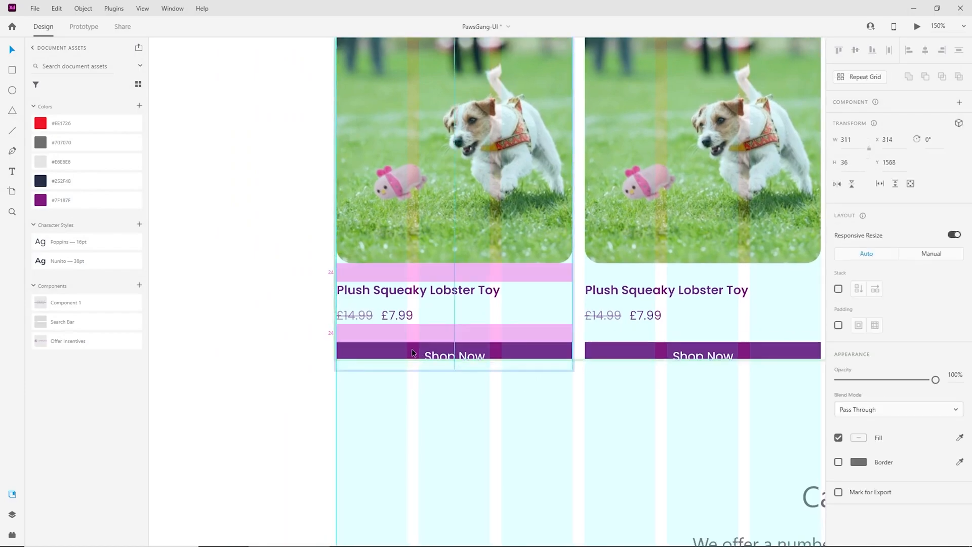
Extend the bottom edge of the product repeat grid to a height of about 482 to uncover the full Shop Now buttons
click(588, 361)
key(ctrl+minus)
key(ctrl+minus)
drag(649, 377, 546, 384)
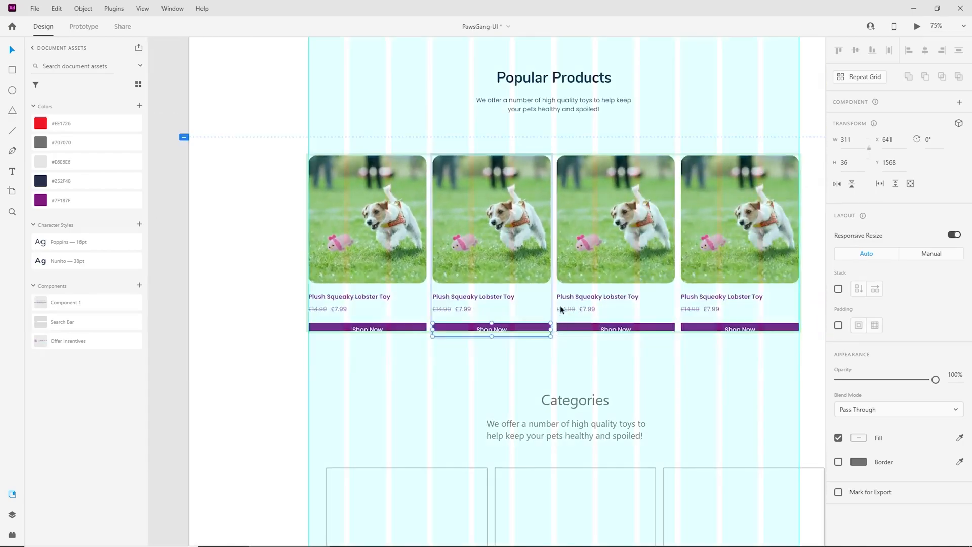
double_click(563, 278)
key(Escape)
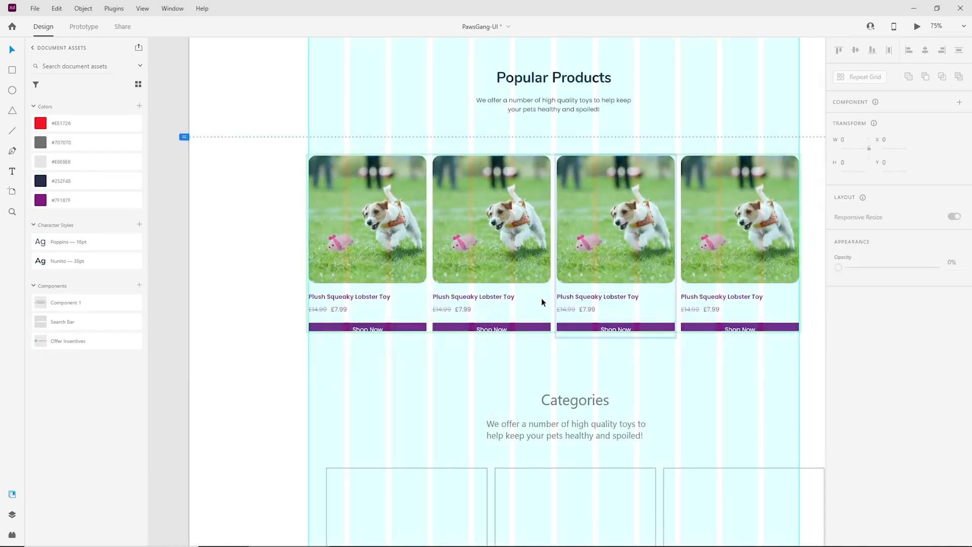
key(Escape)
drag(557, 332, 557, 340)
mouse_move(555, 345)
mouse_down()
mouse_move(556, 367)
mouse_move(560, 338)
mouse_up()
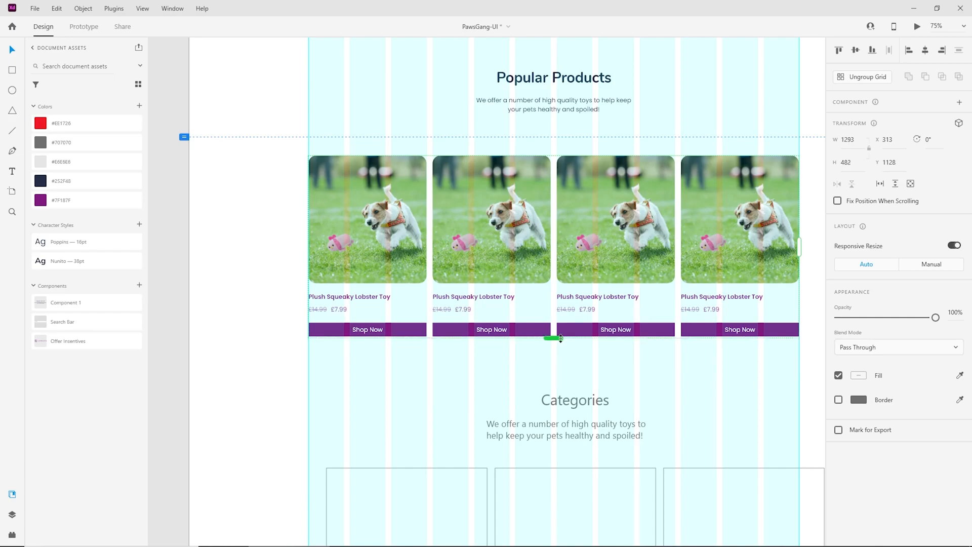
Set the first card's Shop Now button height to 38 and select its label together with the background
click(251, 312)
key(ctrl+equal)
key(ctrl+equal)
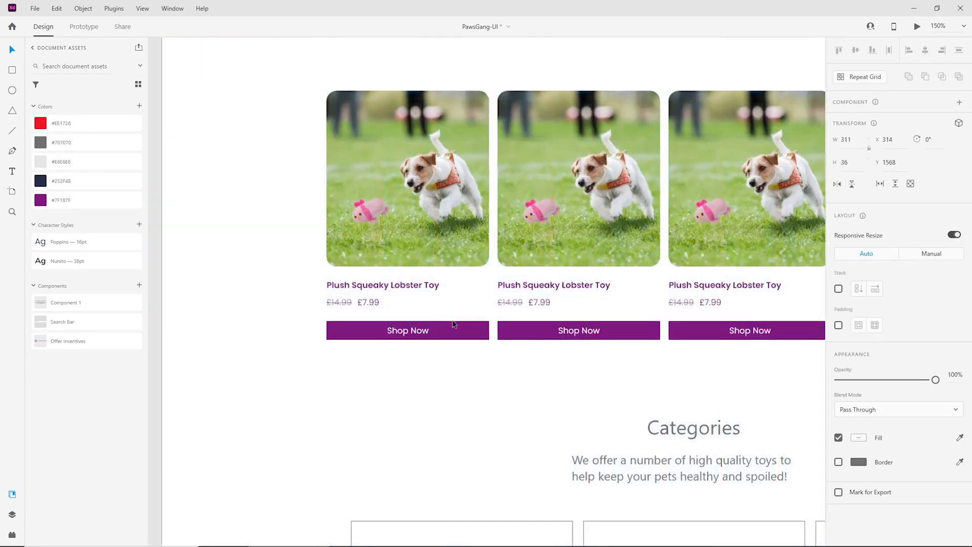
key(ctrl+equal)
click(451, 338)
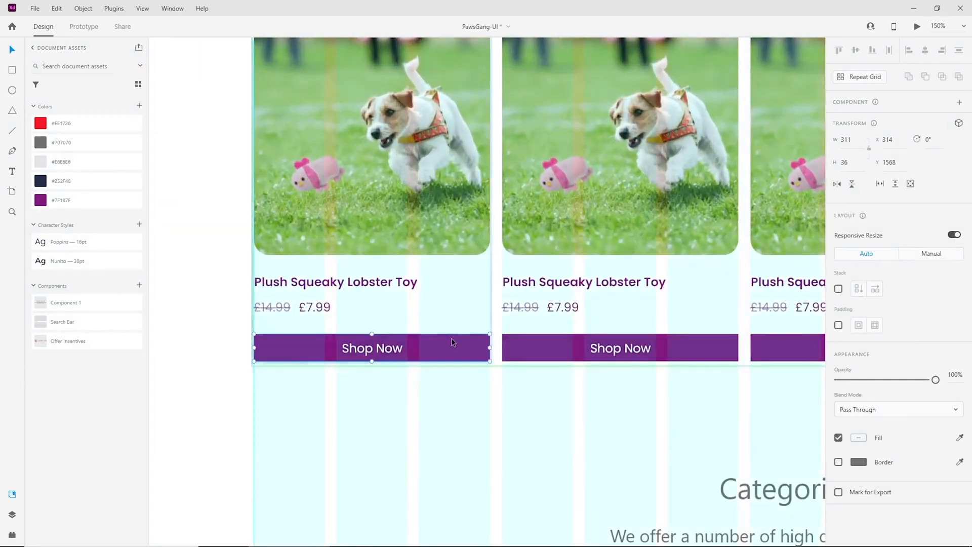
click(856, 164)
key(Up)
key(Up)
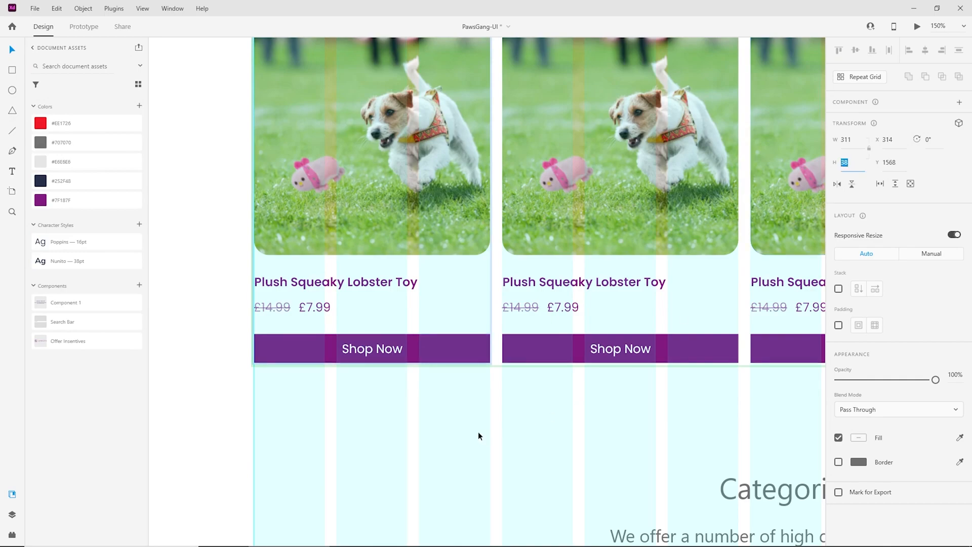
double_click(383, 353)
shift+click(436, 347)
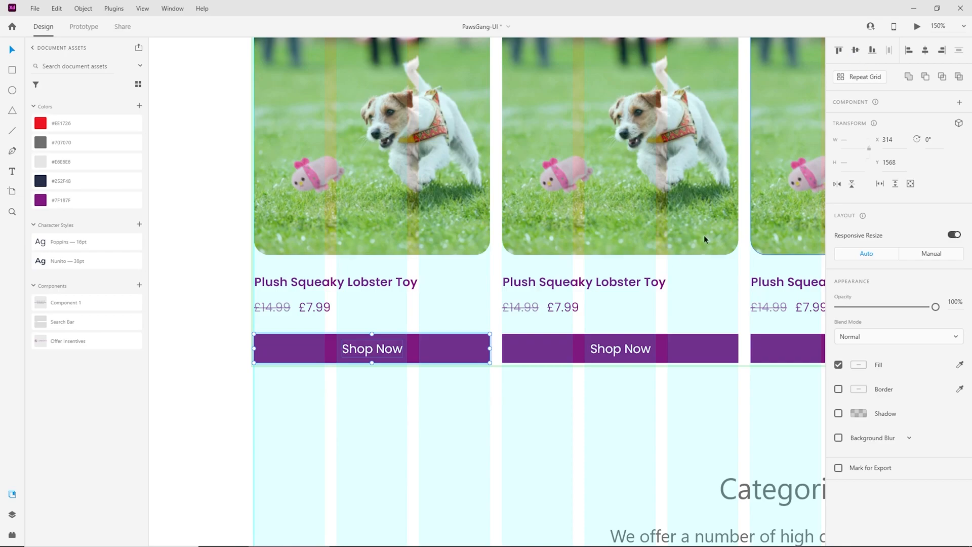
click(502, 403)
Turn off the layout grid on the homepage artboard
key(ctrl+minus)
drag(574, 361, 408, 405)
drag(261, 329, 447, 316)
double_click(265, 300)
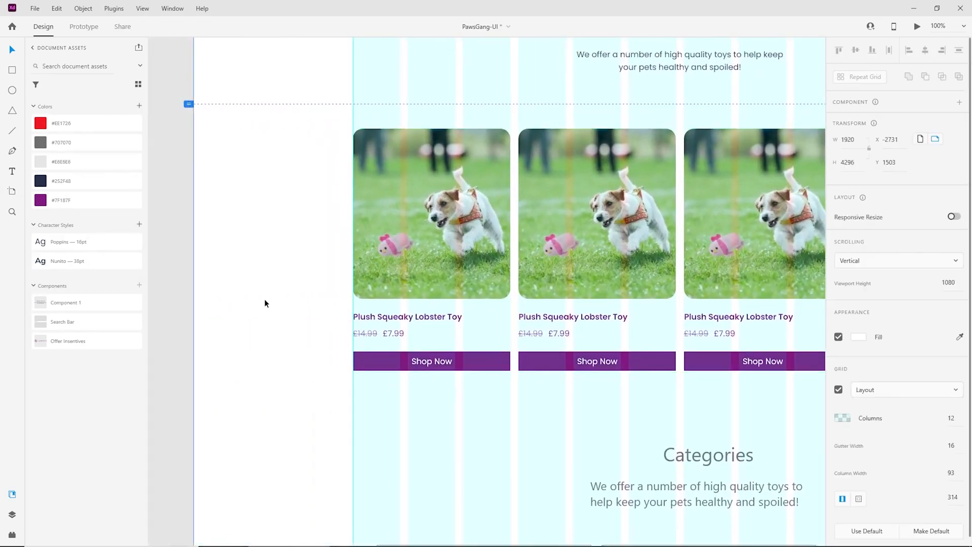
click(838, 390)
drag(640, 418, 545, 434)
key(ctrl+minus)
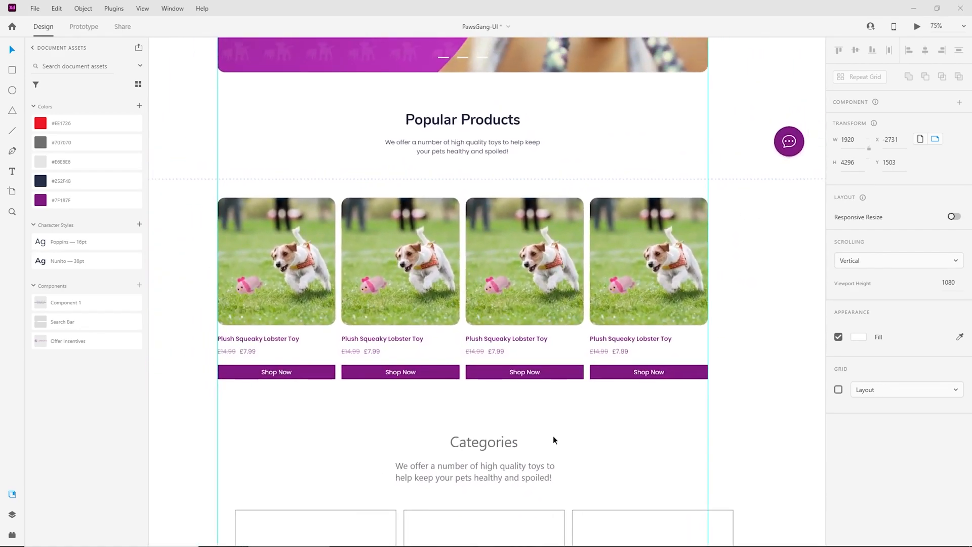
scroll(576, 477, up, 1)
scroll(576, 481, down, 1)
scroll(396, 412, down, 3)
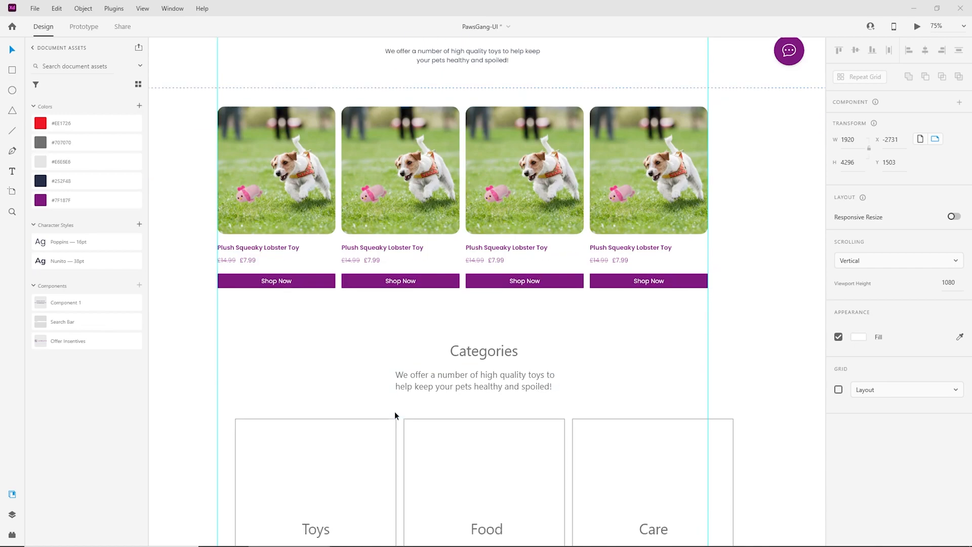
scroll(581, 442, up, 2)
scroll(579, 365, down, 3)
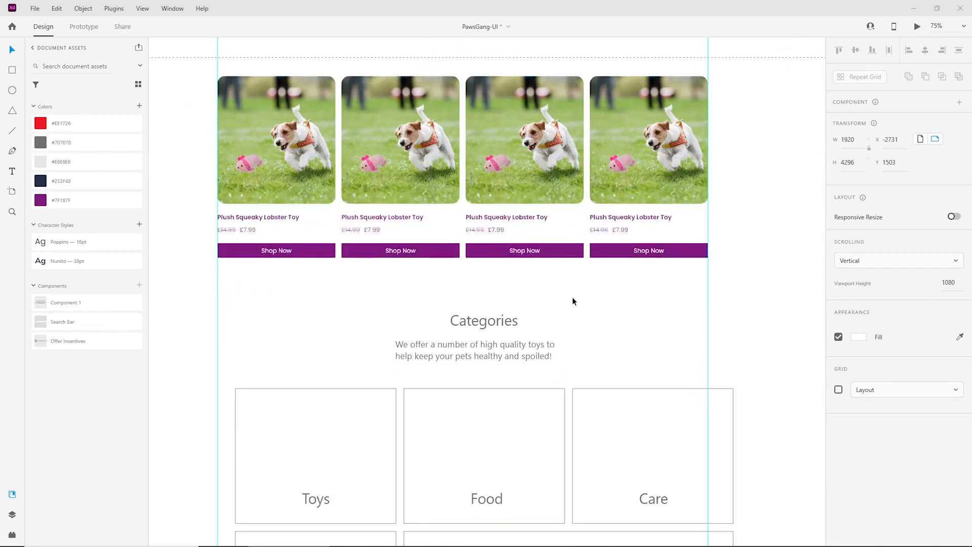
Draw a spacer rectangle about 413 by 108 below the hero banner and move it beneath the product cards
scroll(583, 355, up, 5)
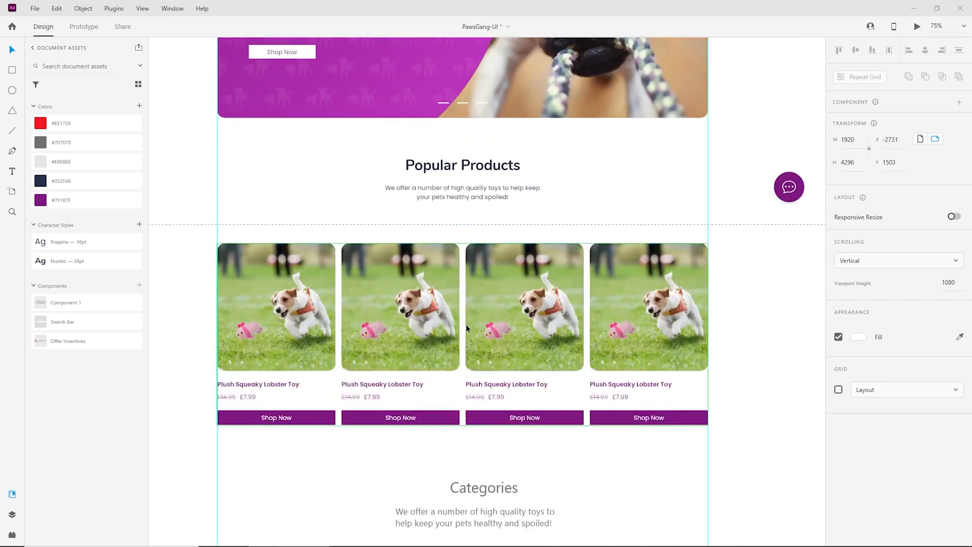
click(11, 71)
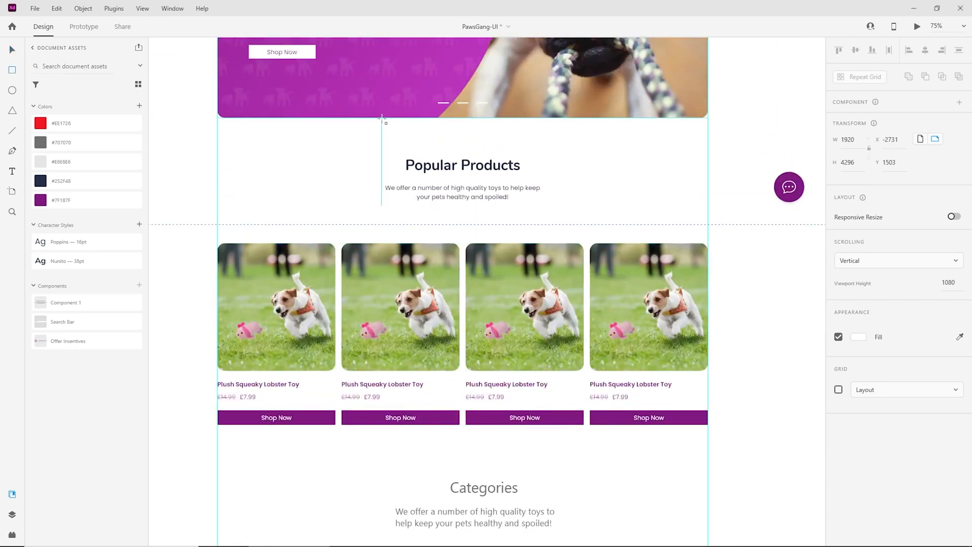
drag(383, 117, 540, 161)
key(v)
drag(454, 144, 541, 292)
key(space)
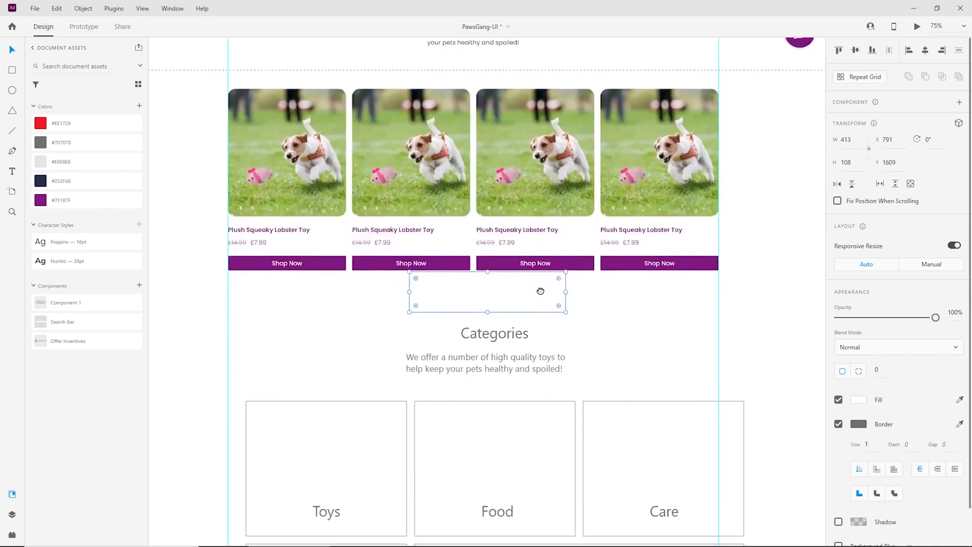
Move the product repeat grid up to Y 1091, closer to the Popular Products text
scroll(540, 286, up, 3)
click(636, 264)
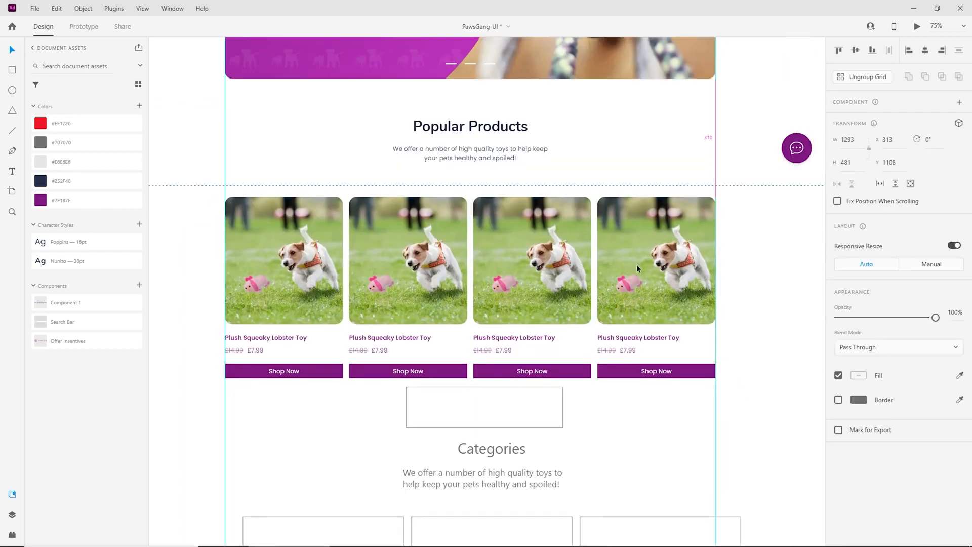
drag(636, 264, 620, 249)
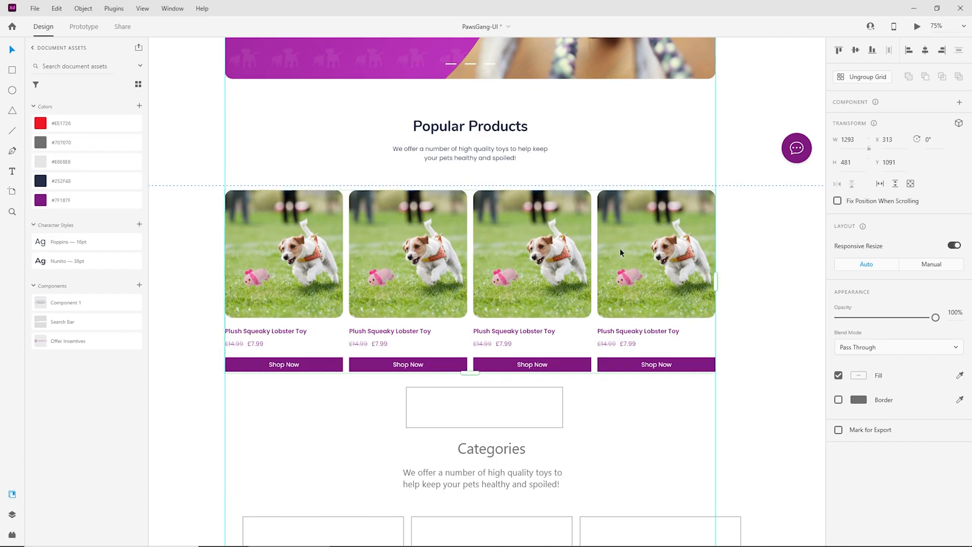
click(652, 419)
Move the spacer rectangle up against the bottom of the product cards, at X 775 and Y 1572
scroll(625, 411, up, 3)
scroll(598, 411, down, 5)
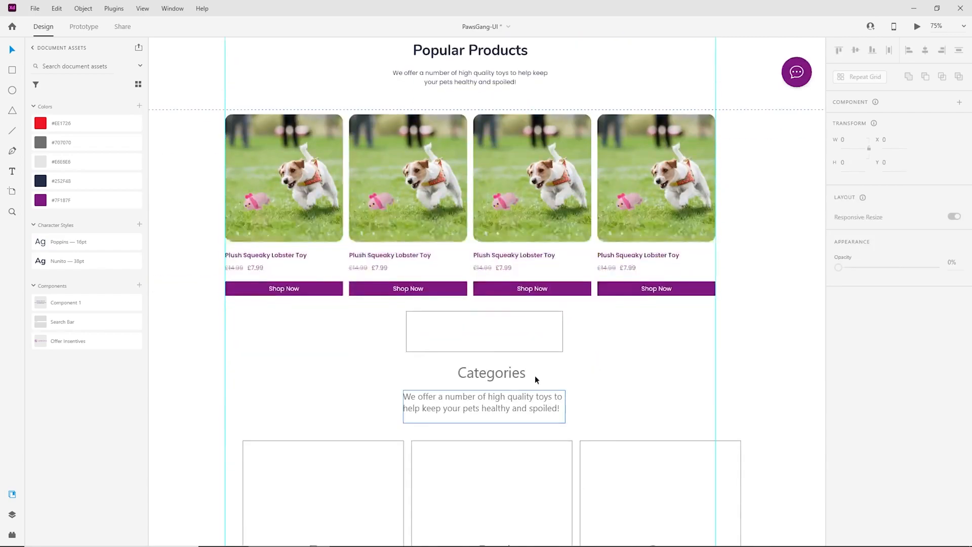
click(500, 324)
scroll(499, 325, down, 3)
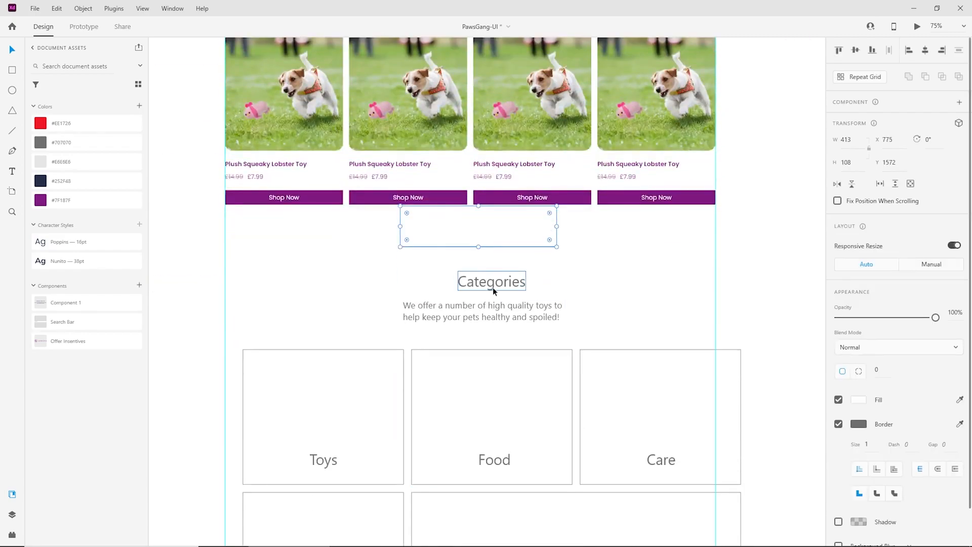
scroll(565, 343, up, 2)
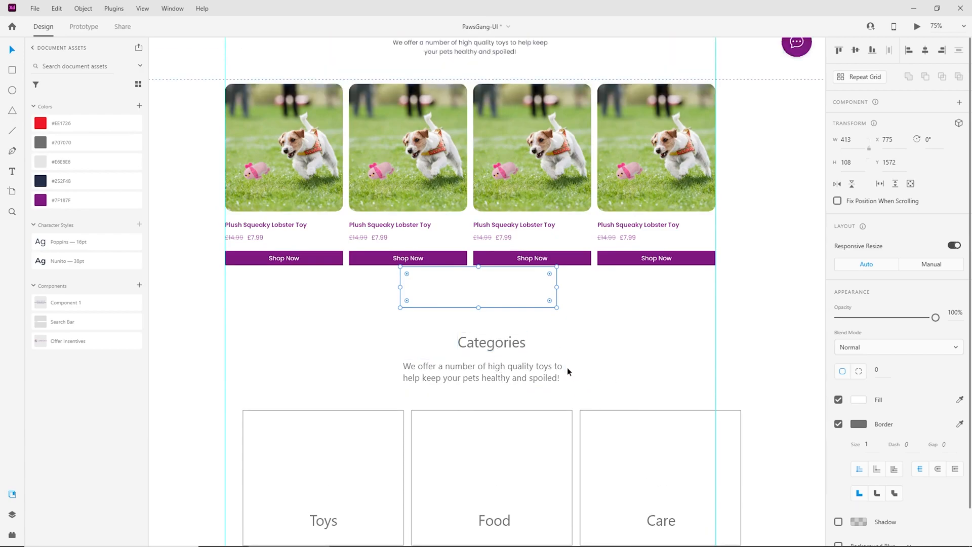
Move the old Categories heading and text aside and place an instance of Component 1 beneath the spacer rectangle
drag(372, 307, 646, 351)
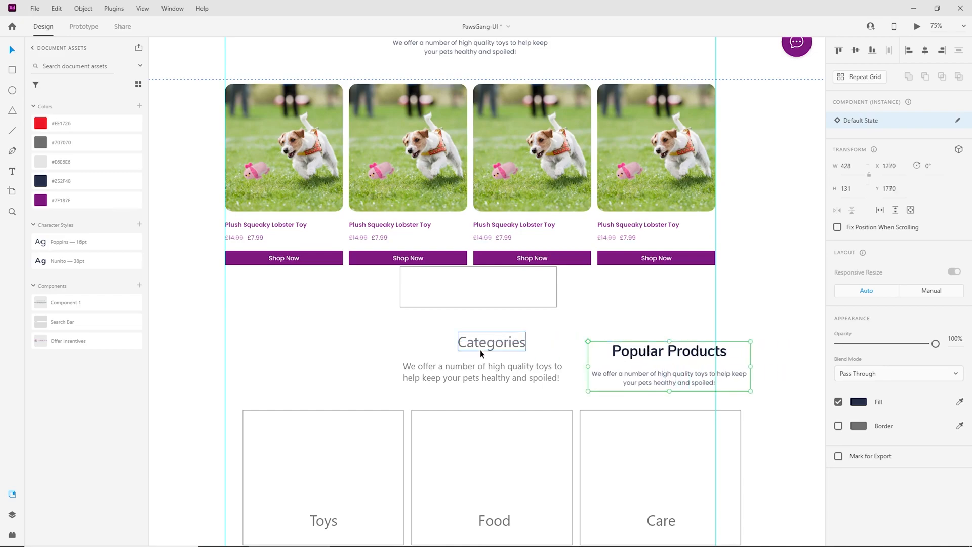
drag(385, 335, 489, 379)
drag(478, 345, 237, 340)
drag(663, 352, 470, 316)
Change the title of the new heading instance to "Categories"
double_click(481, 317)
double_click(498, 321)
text(Categories)
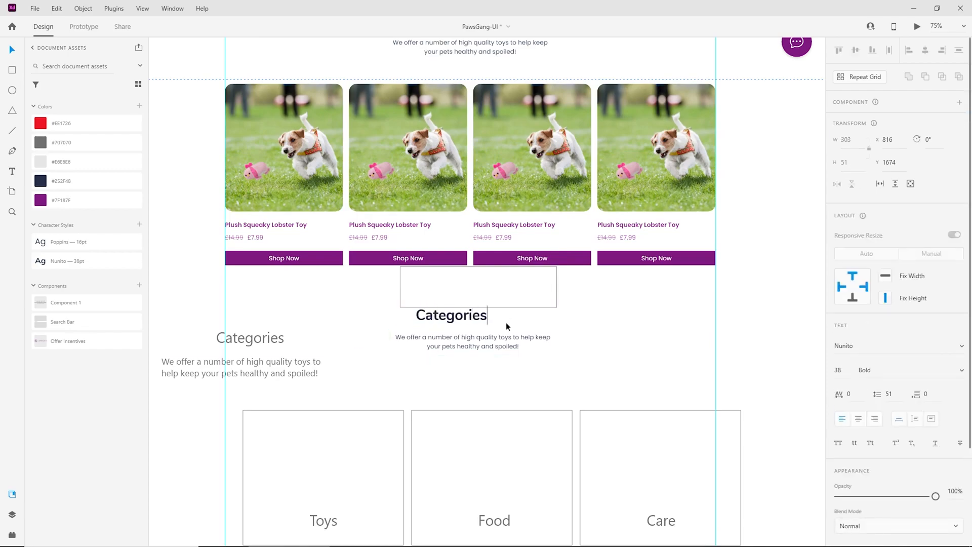
key(Escape)
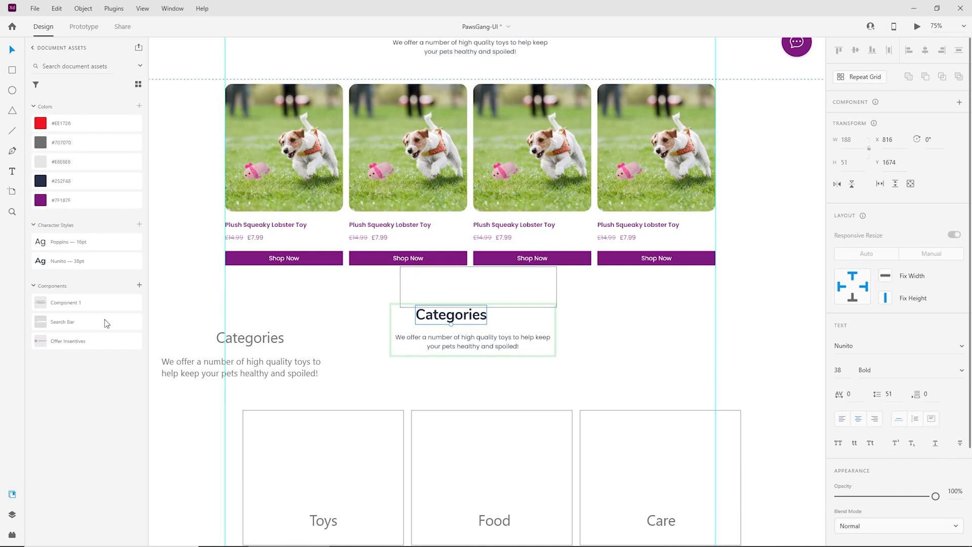
In Component 1's main component, make the Popular Products title a fixed-size text box, widen it to 428 and centre its text
click(55, 307)
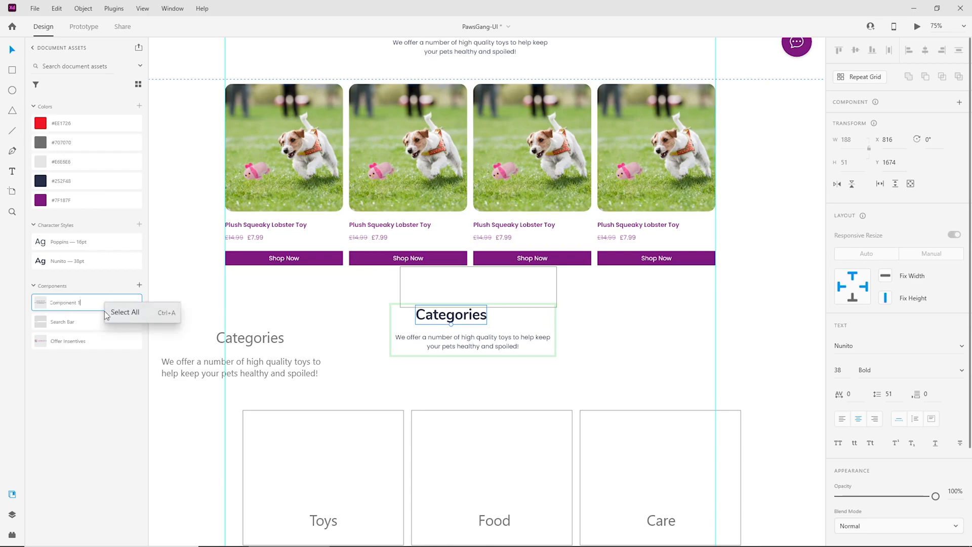
right_click(67, 303)
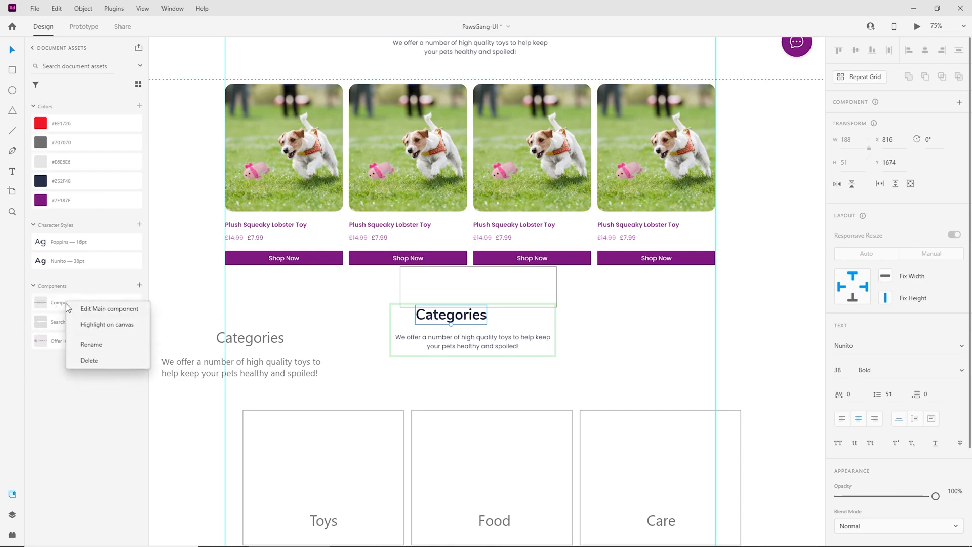
click(99, 304)
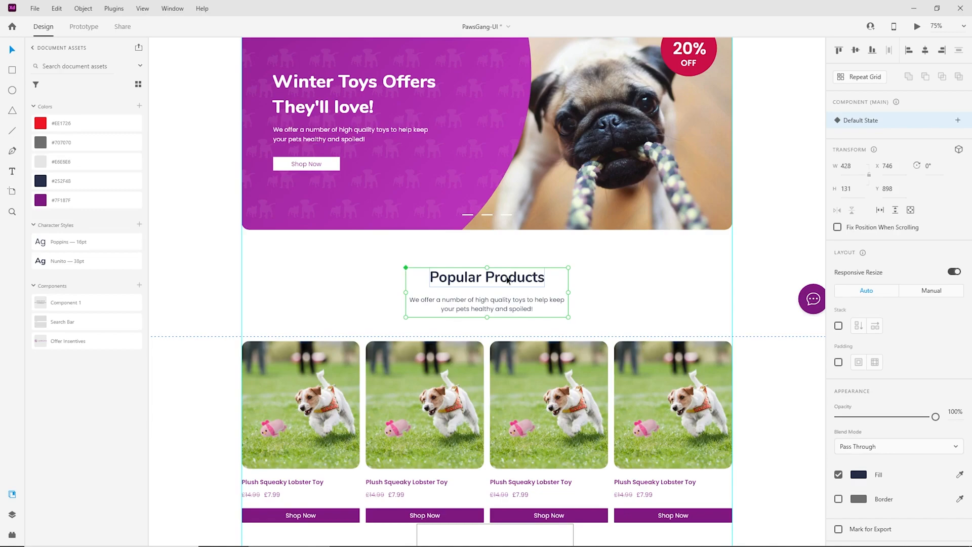
double_click(511, 276)
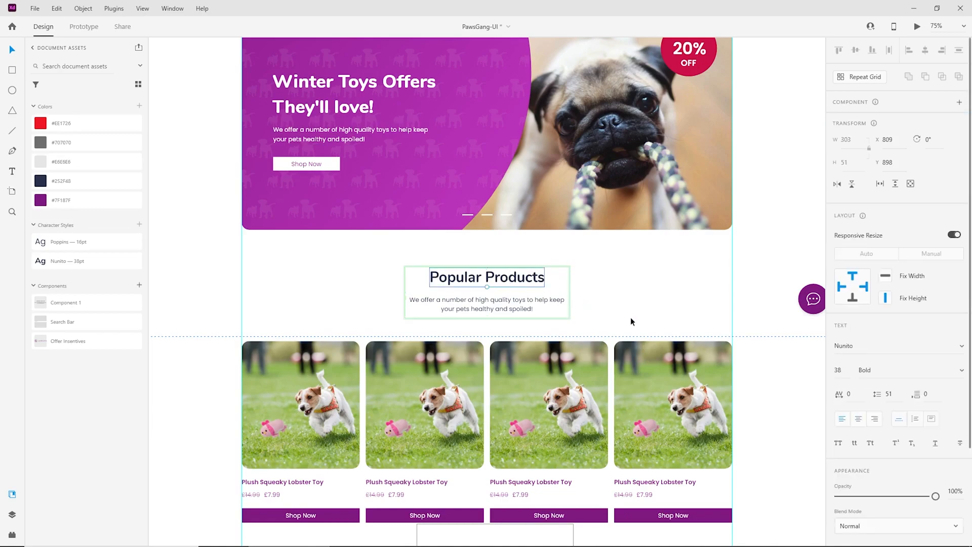
click(932, 422)
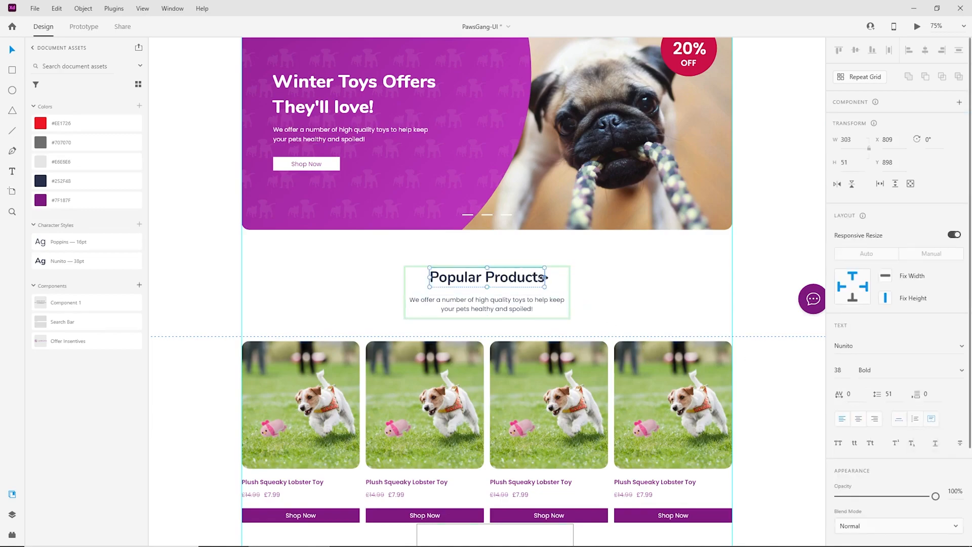
drag(560, 278, 570, 279)
drag(428, 278, 406, 278)
click(856, 422)
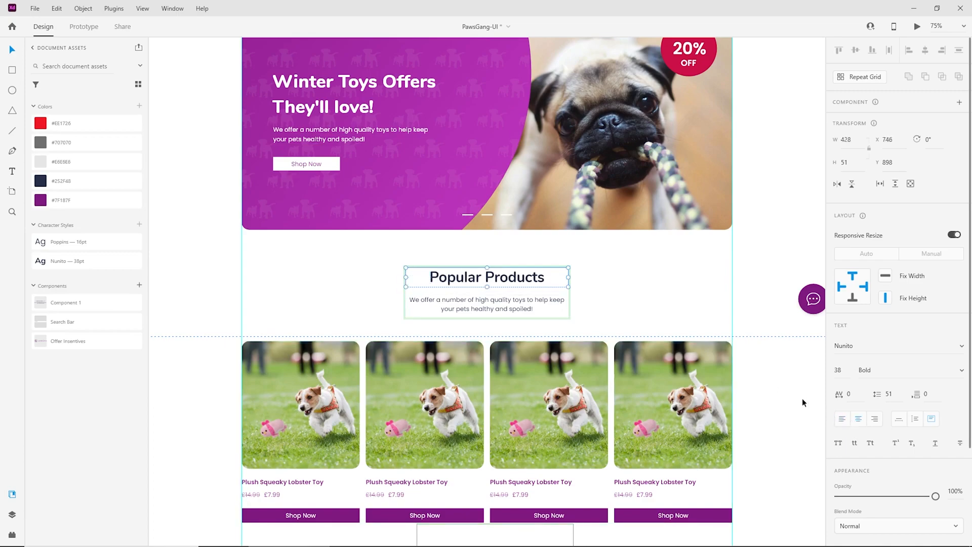
Delete the Categories heading instance and place a fresh instance of Component 1 beneath the spacer rectangle
click(634, 254)
key(ctrl+minus)
drag(626, 472, 609, 303)
key(ctrl+plus)
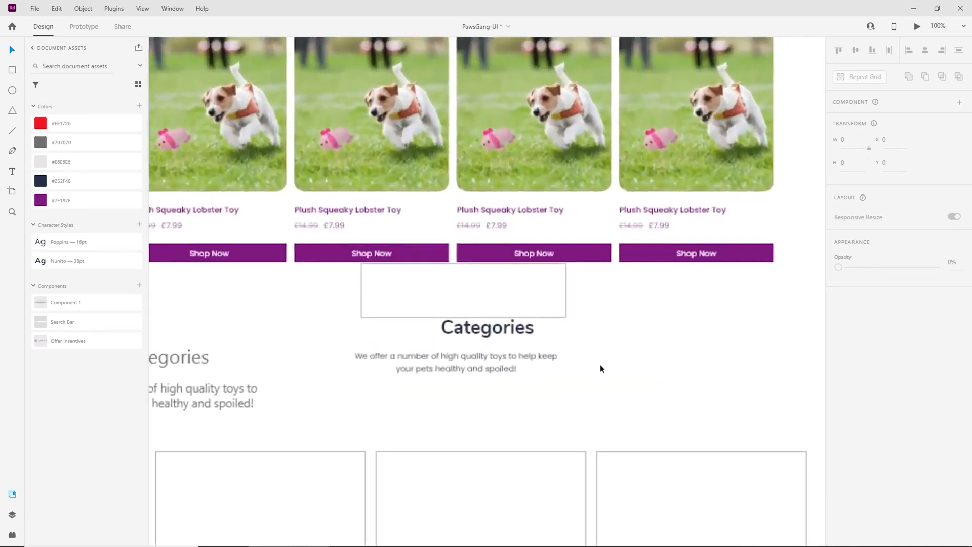
click(504, 330)
key(Delete)
drag(101, 303, 442, 343)
drag(501, 342, 457, 334)
Replace the fresh instance's title text with "Categories"
double_click(457, 335)
double_click(458, 335)
text(Categories)
key(Escape)
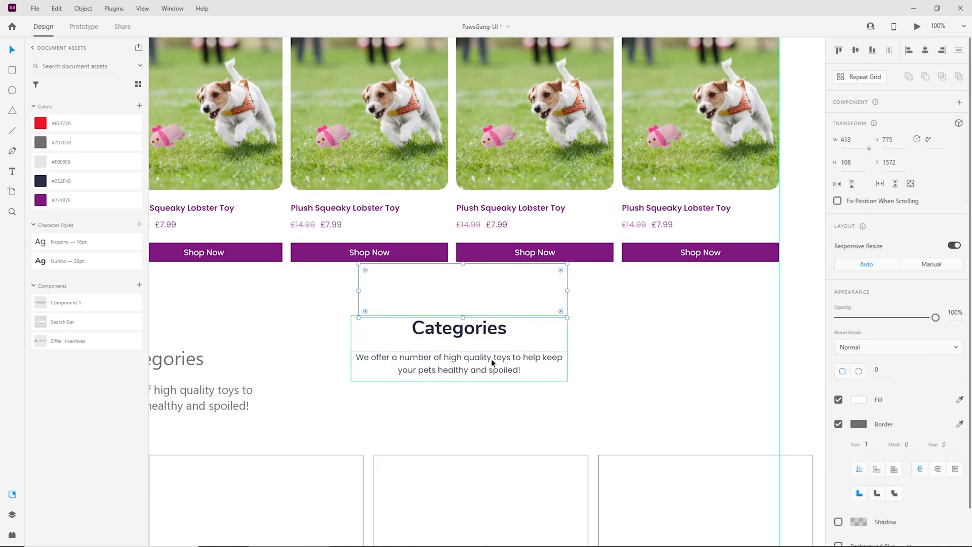
Nudge the Categories heading instance up to Y 1669 against the spacer rectangle, then deselect it
click(493, 361)
key(Up)
key(Up)
key(Up)
key(Up)
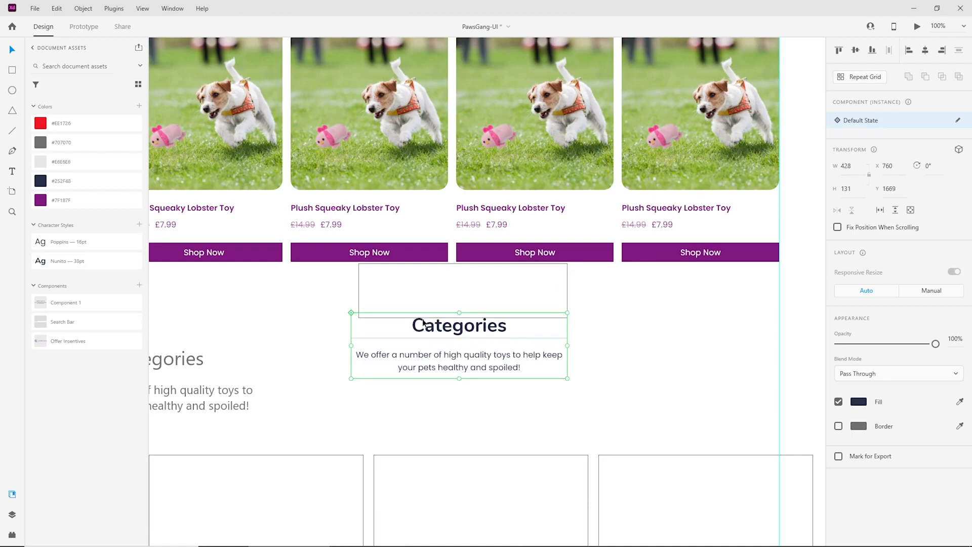
key(ctrl+equal)
key(ctrl+equal)
key(ctrl+minus)
key(ctrl+minus)
key(ctrl+minus)
click(615, 365)
drag(615, 365, 621, 322)
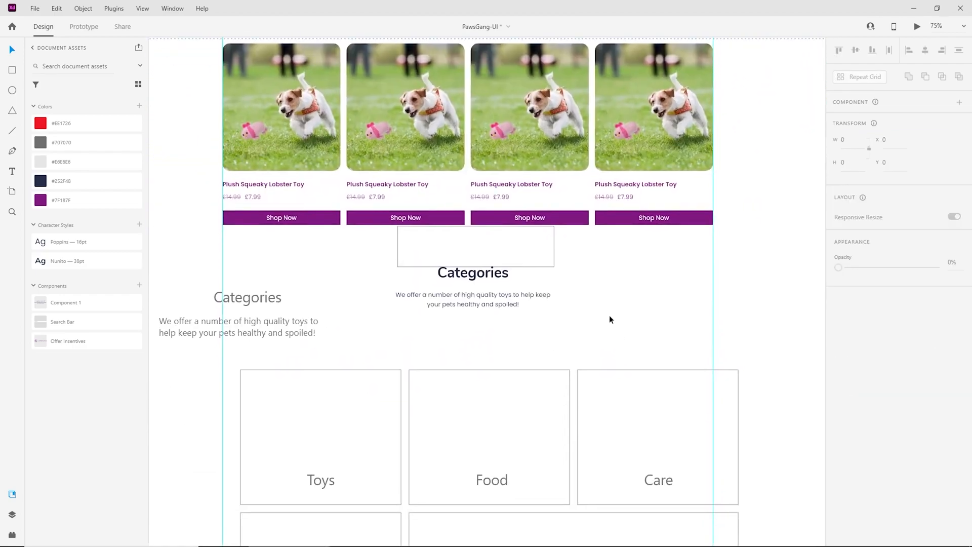
Delete the old grey Categories heading and description placeholder beside the new heading
click(197, 295)
key(Delete)
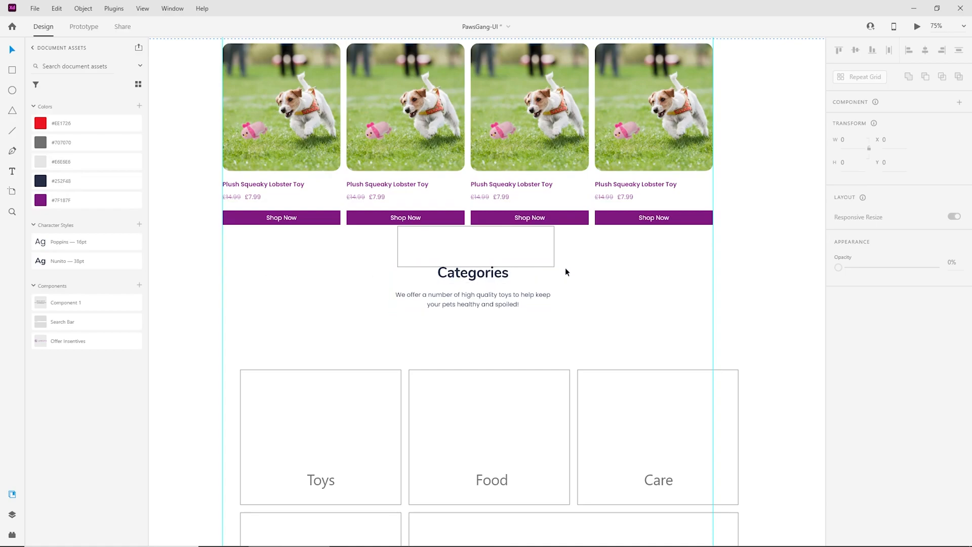
Draw a full-width rectangle about 1920 by 1149 at Y 1680, from the spacer's lower edge to the Special Offers heading
key(ctrl+minus)
drag(518, 306, 514, 210)
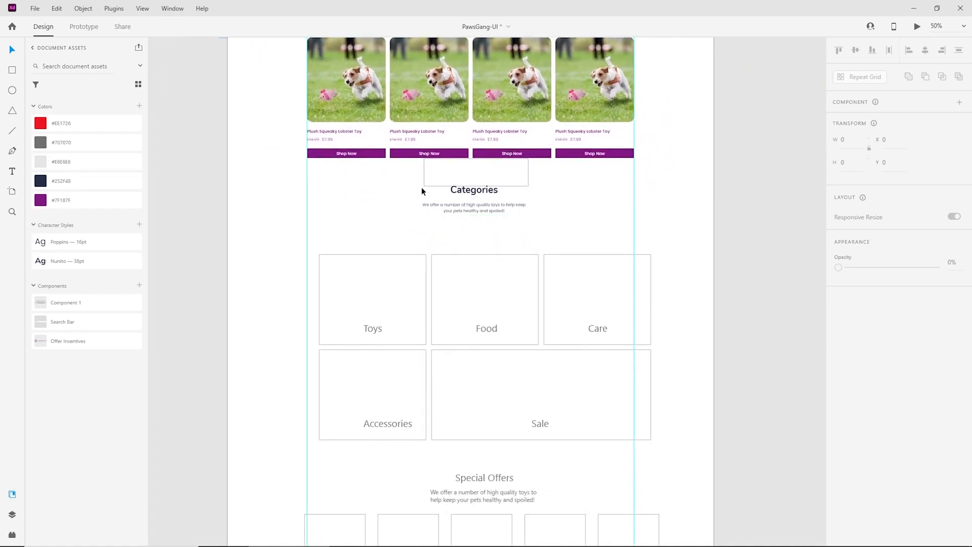
click(13, 69)
drag(700, 194, 228, 477)
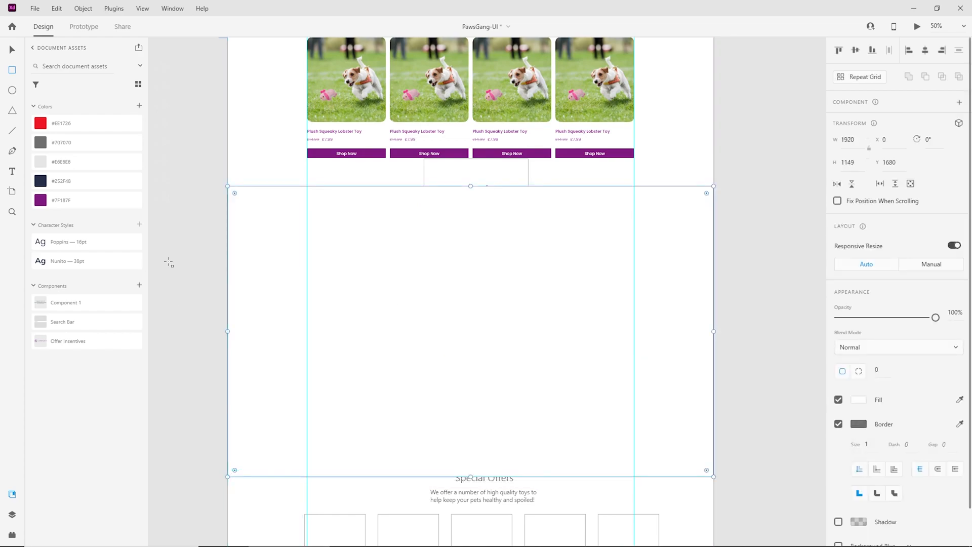
Give the full-width rectangle a very light grey #F9F9F9 fill and remove its border
click(43, 163)
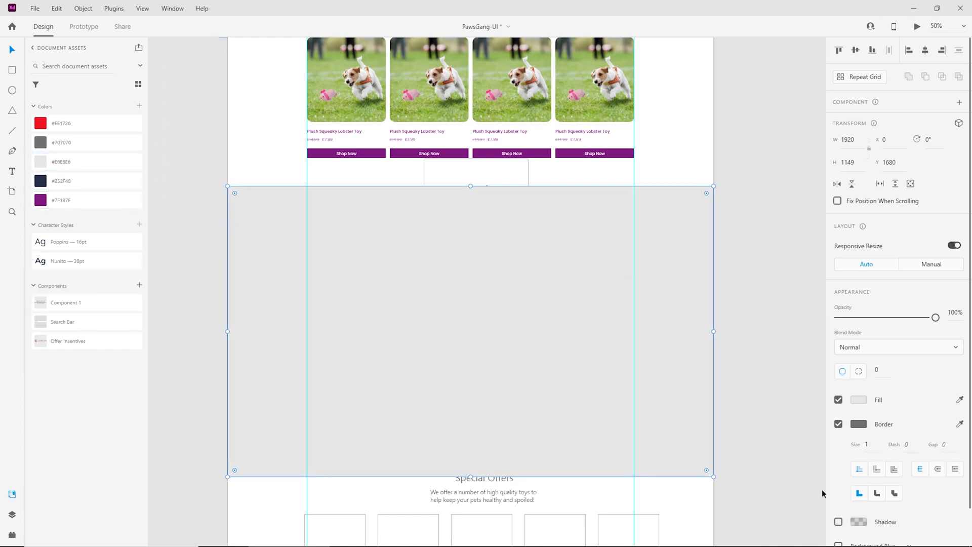
click(838, 425)
click(859, 400)
click(709, 348)
drag(709, 347, 701, 346)
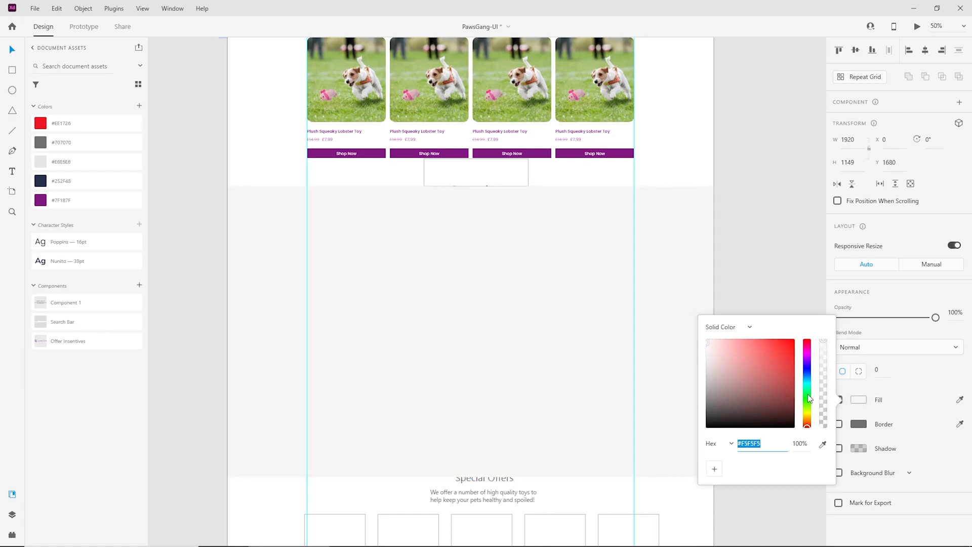
drag(807, 397, 808, 385)
drag(710, 345, 702, 342)
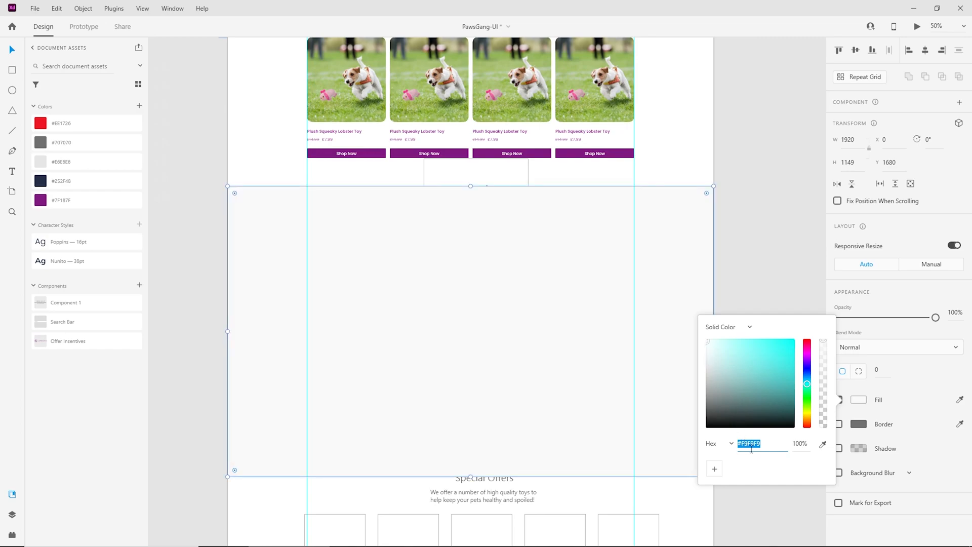
Arrange the light grey background rectangle behind the Categories heading
click(743, 223)
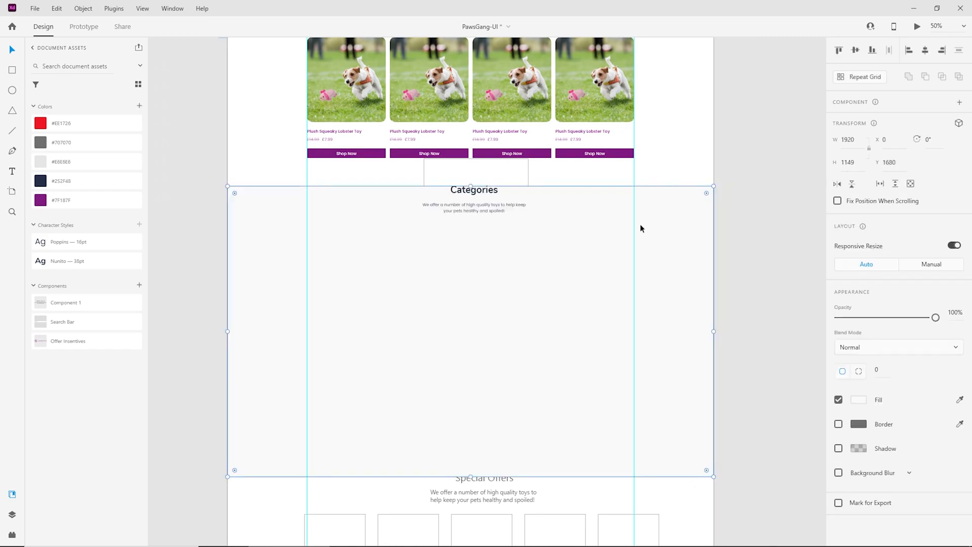
click(736, 228)
Move the spacer rectangle to the top of the grey background and place the Categories heading directly beneath it
key(ctrl+plus)
key(ctrl+plus)
drag(546, 205, 552, 260)
scroll(506, 217, up, 3)
drag(447, 220, 633, 276)
drag(473, 277, 472, 338)
drag(628, 282, 520, 397)
Place the spacer between the hero banner and Popular Products at Y 798, and align the Popular Products heading directly beneath it
click(451, 329)
key(ctrl+minus)
key(ctrl+equal)
drag(495, 198, 495, 202)
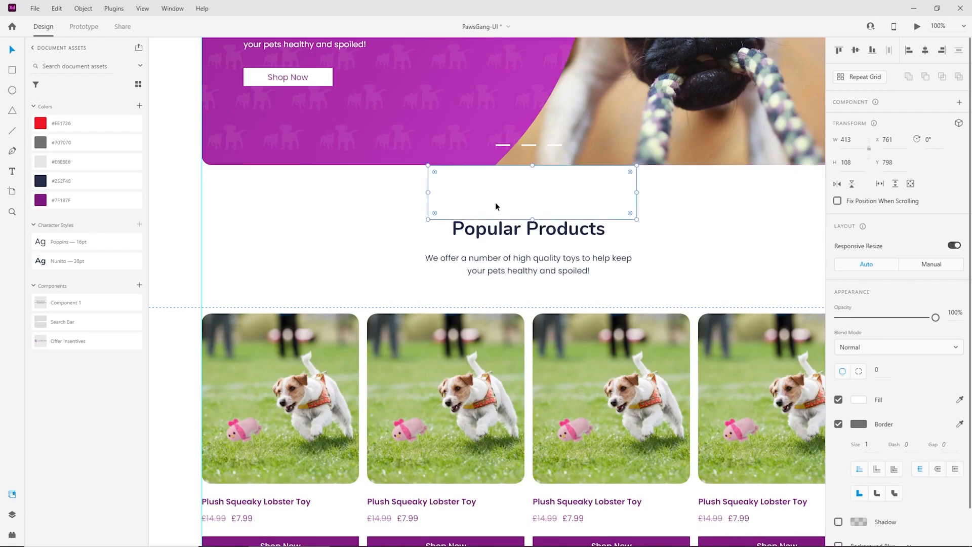
click(484, 238)
key(ctrl+k)
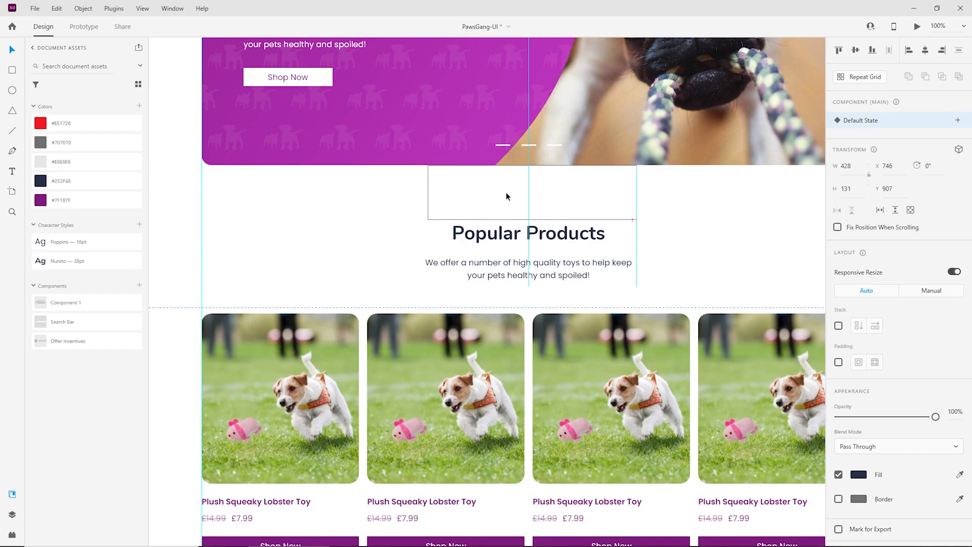
key(Up)
Move the spacer rectangle away from the Popular Products heading, down past the Categories section, and delete it
drag(506, 192, 570, 390)
scroll(573, 459, down, 4)
drag(562, 433, 522, 273)
drag(515, 193, 541, 359)
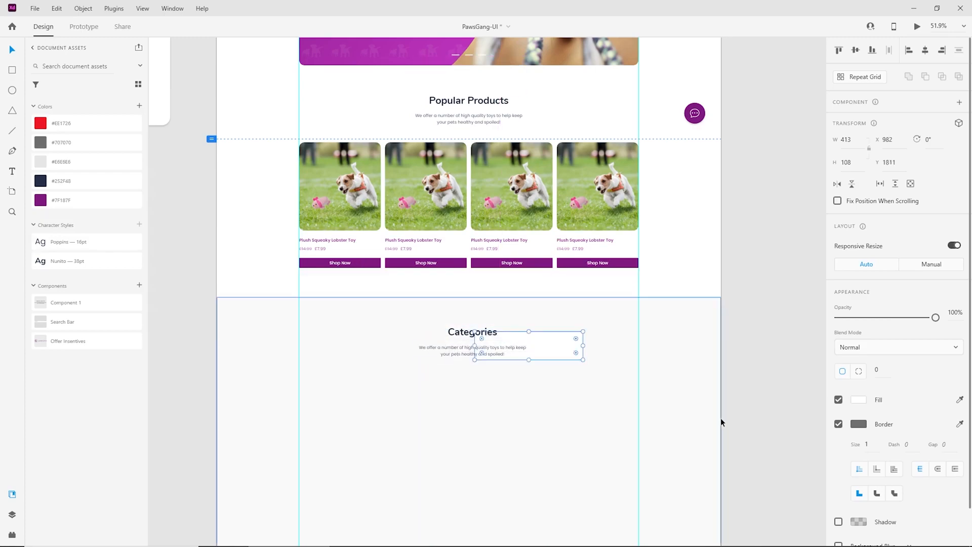
scroll(514, 304, down, 3)
click(677, 282)
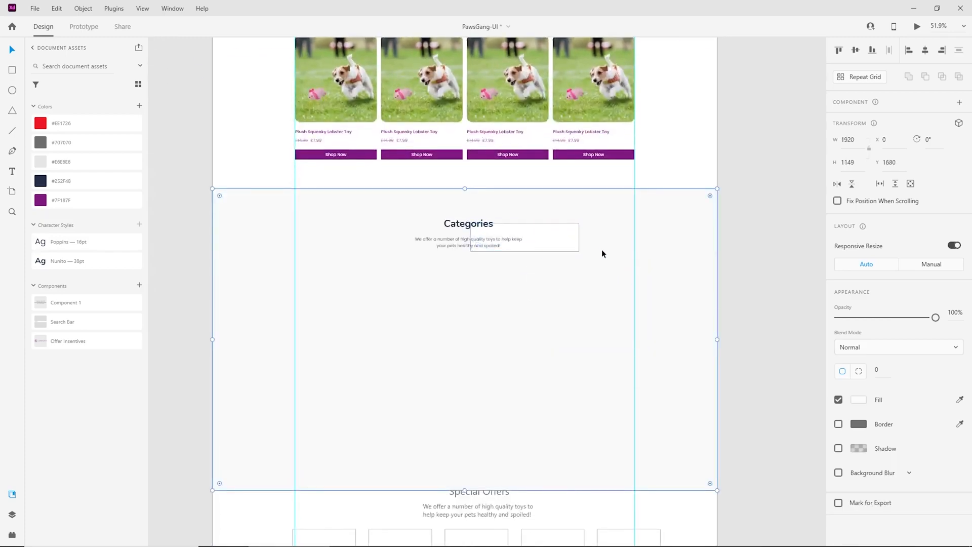
drag(570, 234, 773, 235)
key(Delete)
Send the grey background rectangle behind the category cards and the Special Offers heading
key(ctrl+equal)
click(732, 368)
key(ctrl+minus)
scroll(731, 372, down, 2)
click(731, 371)
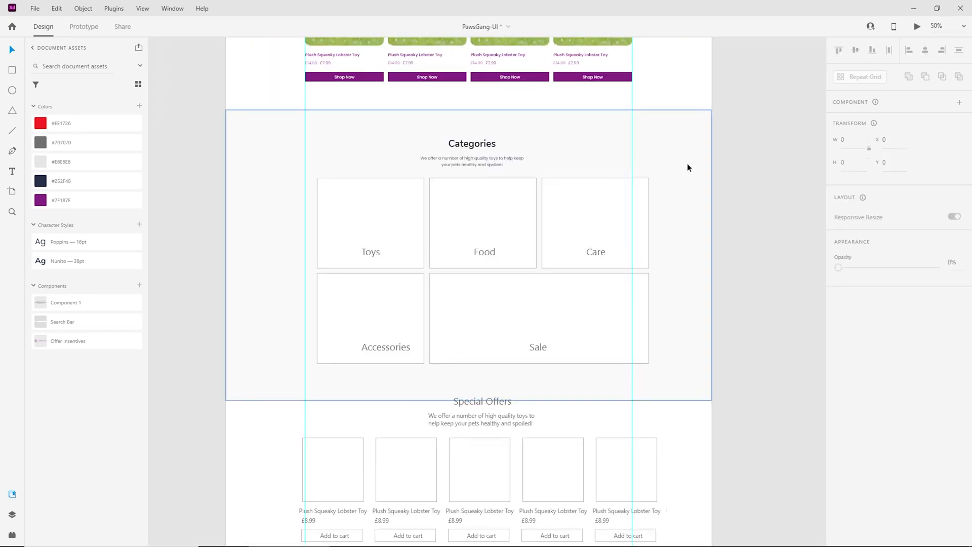
Lock the Categories background rectangle, Rectangle 18, in the layer list
click(265, 167)
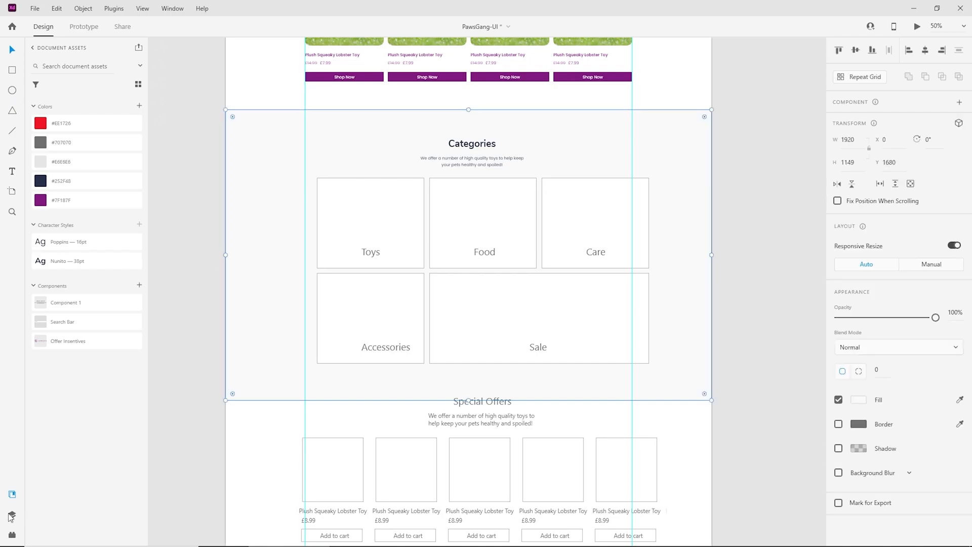
click(11, 515)
click(122, 539)
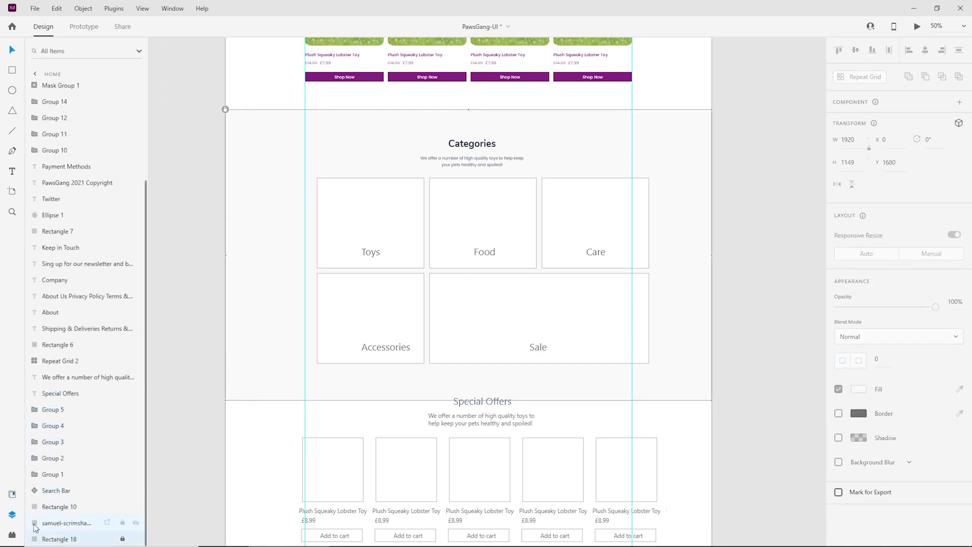
click(12, 515)
click(219, 242)
click(182, 209)
Draw a spacer rectangle about 210 by 54 between the Popular Products description and the product cards
key(ctrl+plus)
drag(640, 395, 596, 499)
key(ctrl+minus)
drag(568, 228, 575, 100)
drag(560, 318, 550, 434)
drag(501, 286, 530, 431)
key(ctrl+plus)
key(ctrl+plus)
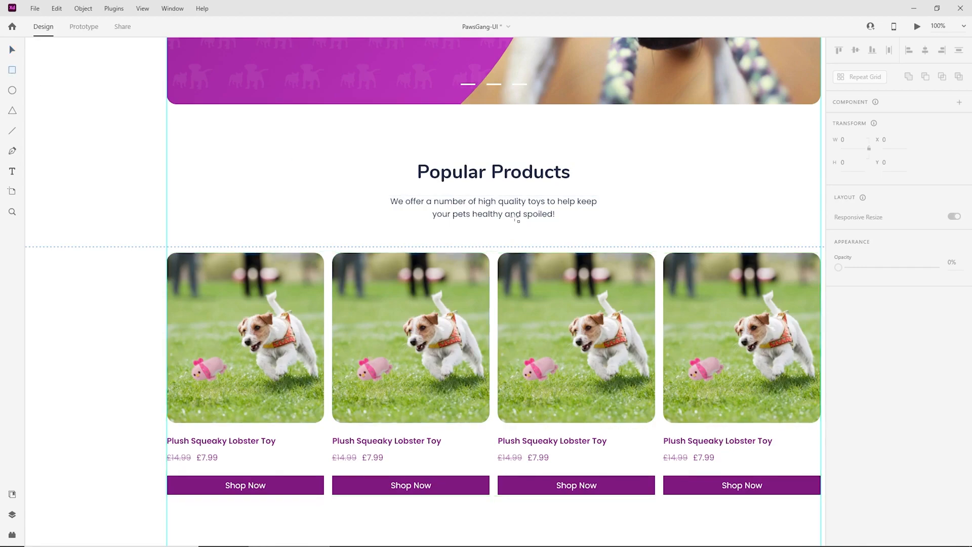
drag(518, 225, 411, 253)
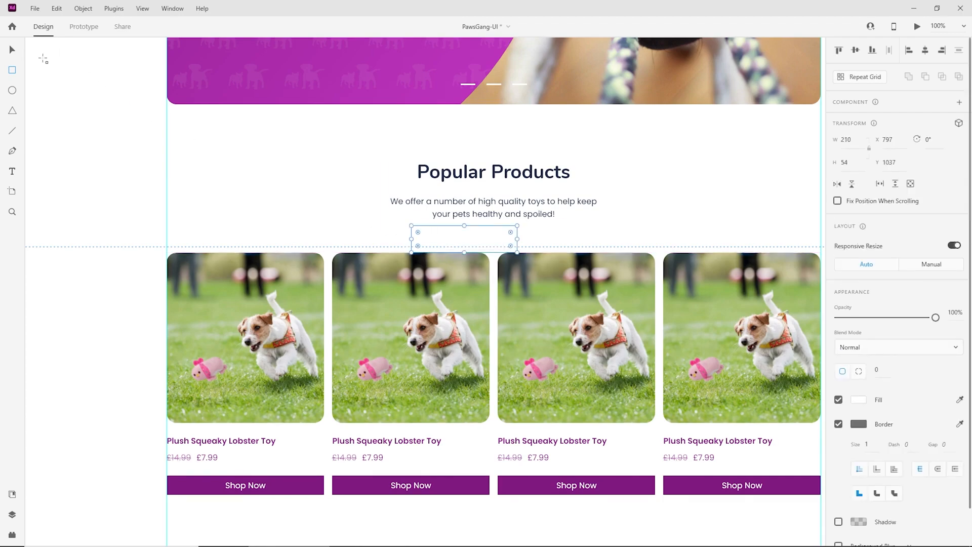
Move the 210 by 54 spacer directly beneath the Categories description, to X 881, Y 1919
drag(473, 243, 506, 365)
click(503, 335)
click(500, 375)
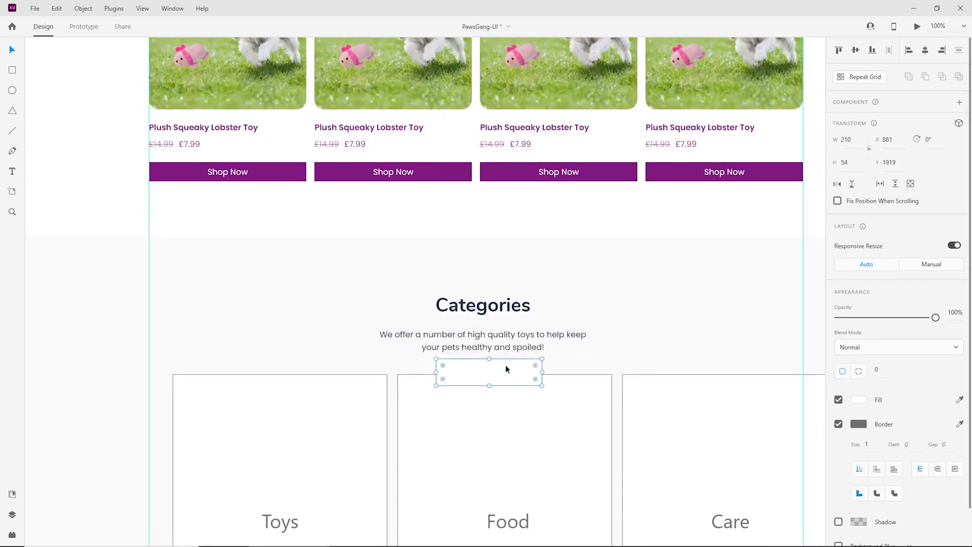
Select all five category cards and move them down to Y 1973, flush with the spacer's lower edge
scroll(550, 420, down, 3)
scroll(550, 425, down, 3)
scroll(532, 364, down, 2)
scroll(564, 354, down, 1)
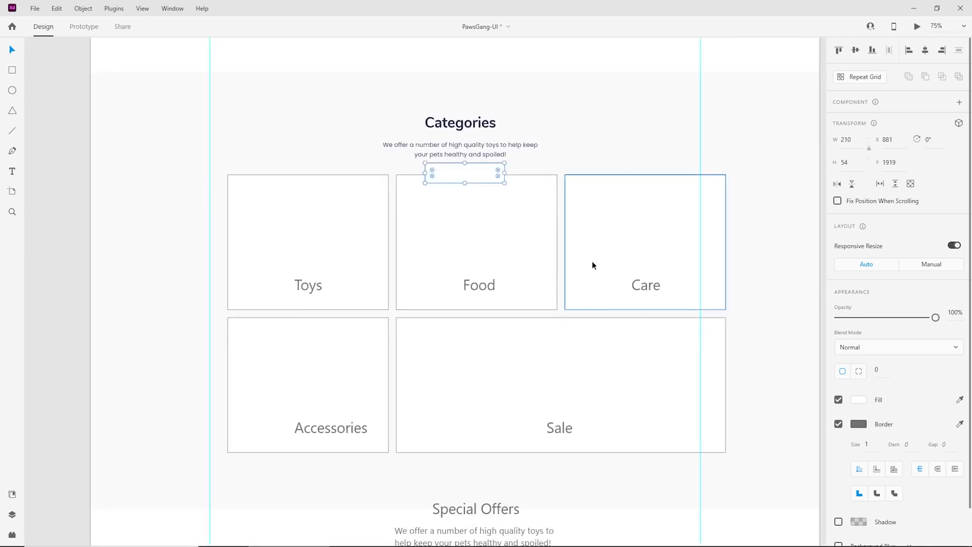
drag(751, 213, 254, 428)
key(shift+Down)
key(shift+Down)
key(shift+Down)
key(Up)
key(Up)
key(Up)
key(Up)
key(Up)
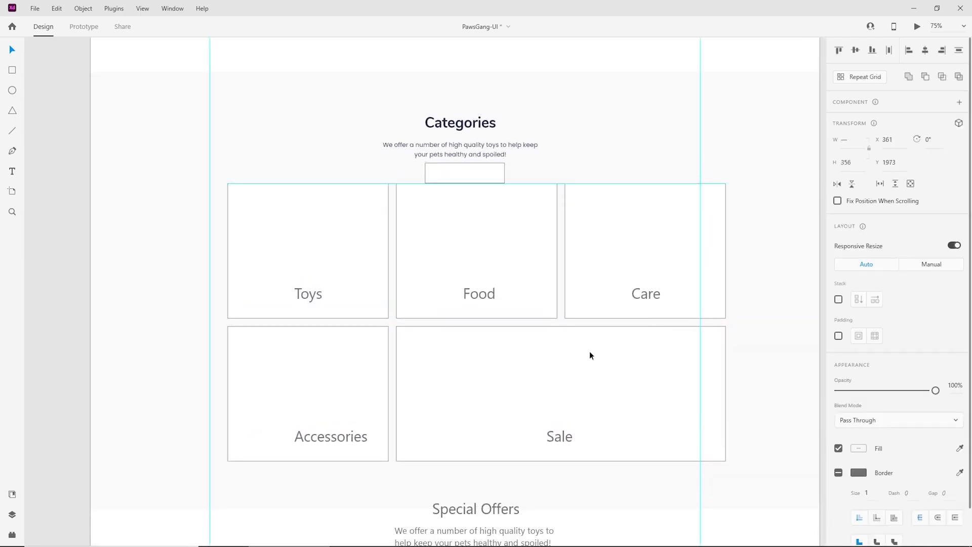
Draw a spacer about 337 by 116 above the Categories heading and move it beneath the lower category cards at Y 2705
click(92, 74)
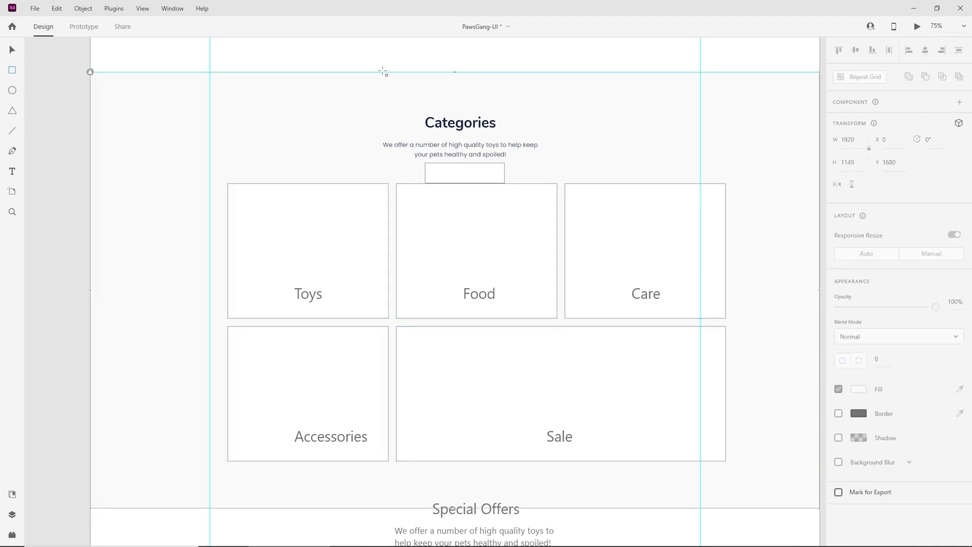
drag(384, 72, 511, 116)
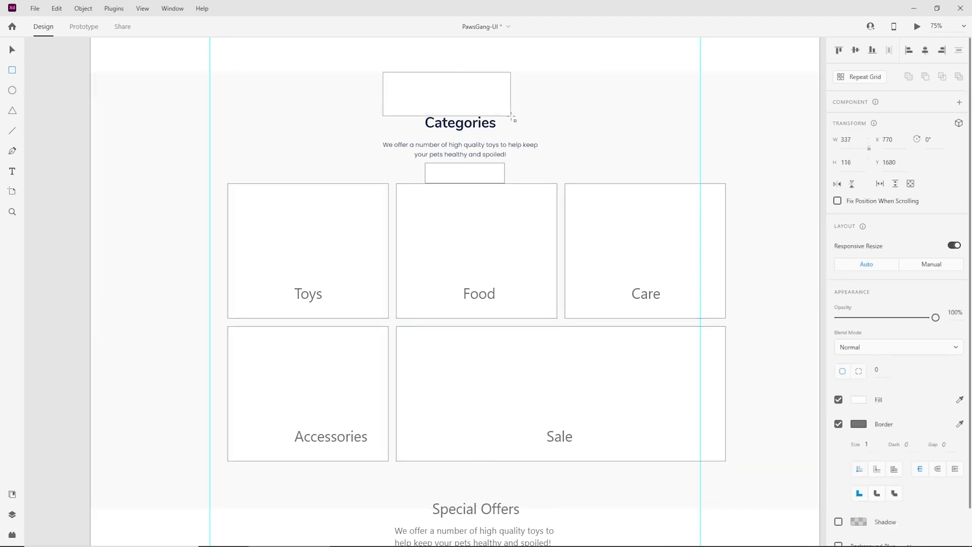
mouse_move(473, 72)
mouse_down()
mouse_move(466, 125)
mouse_move(482, 479)
mouse_move(402, 476)
mouse_up()
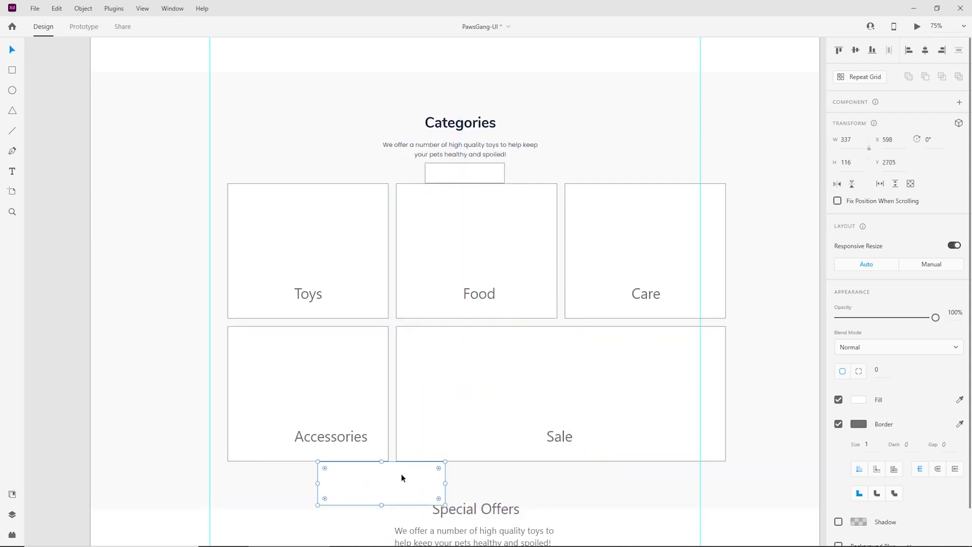
Compare the lower spacer with the grey background's bottom edge and delete the spacer
scroll(517, 302, down, 4)
click(569, 285)
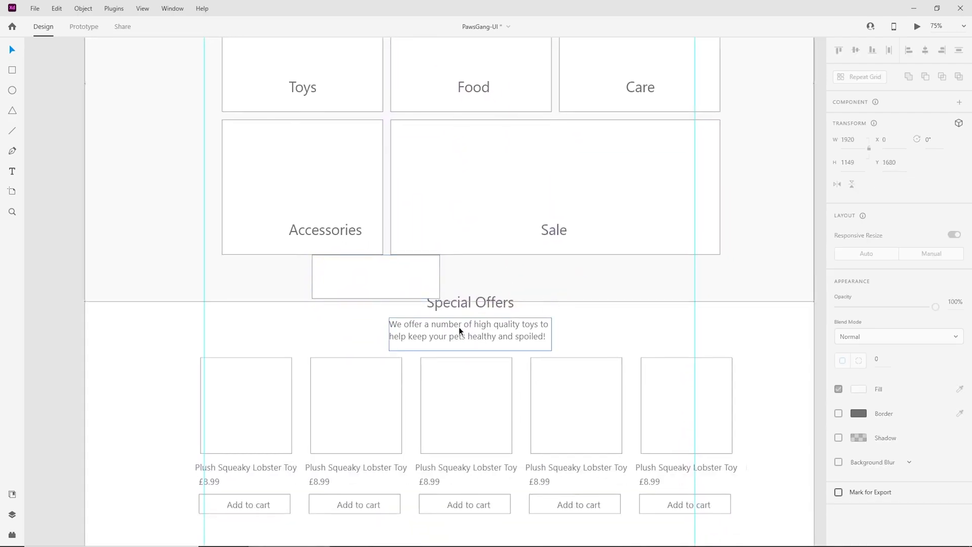
scroll(510, 389, up, 3)
drag(395, 392, 769, 490)
key(Delete)
scroll(529, 434, down, 5)
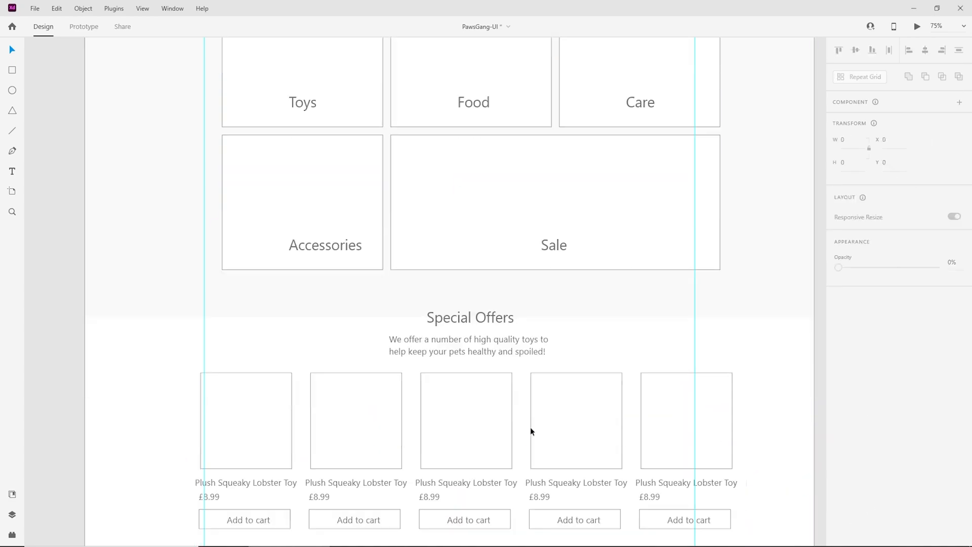
Select the Special Offers heading and its content and move them down clear of the Categories background
key(ctrl+minus)
drag(274, 249, 635, 494)
shift+click(471, 163)
drag(471, 164, 833, 328)
key(shift+Down)
key(shift+Down)
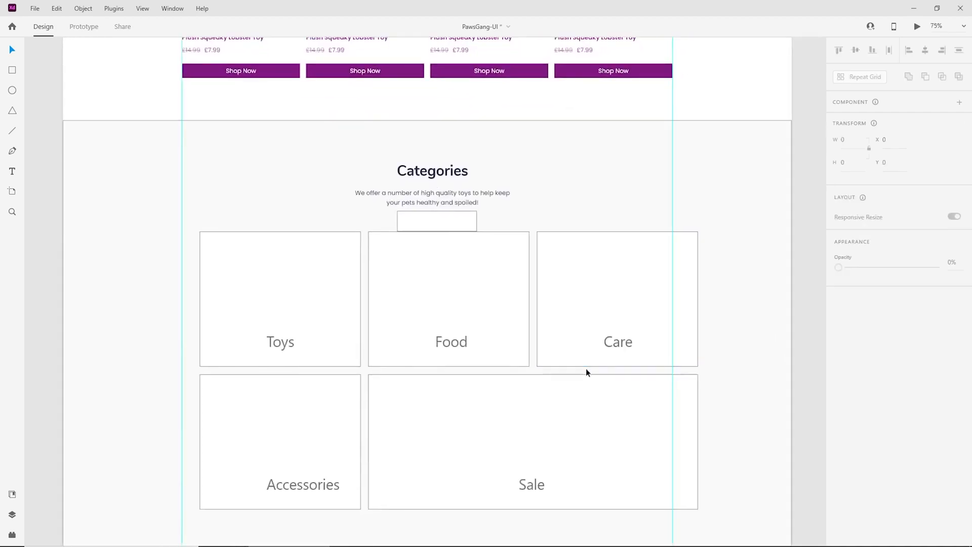
Remove the small spacer above the category cards and turn on the artboard's layout grid
drag(588, 372, 601, 334)
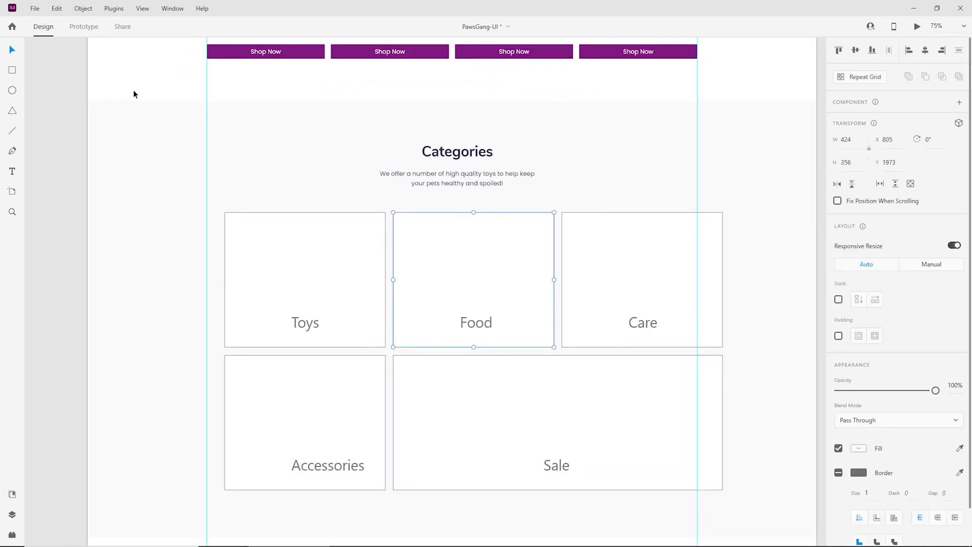
click(134, 94)
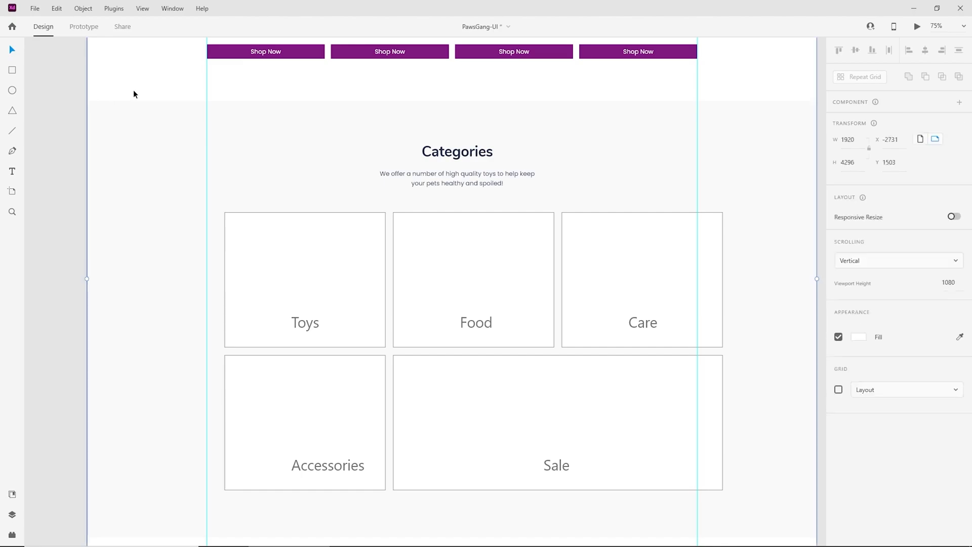
click(839, 390)
Move the Toys card to X 314, Y 1970 at the first grid column and set the Food and Care cards aside
click(358, 262)
drag(358, 262, 338, 262)
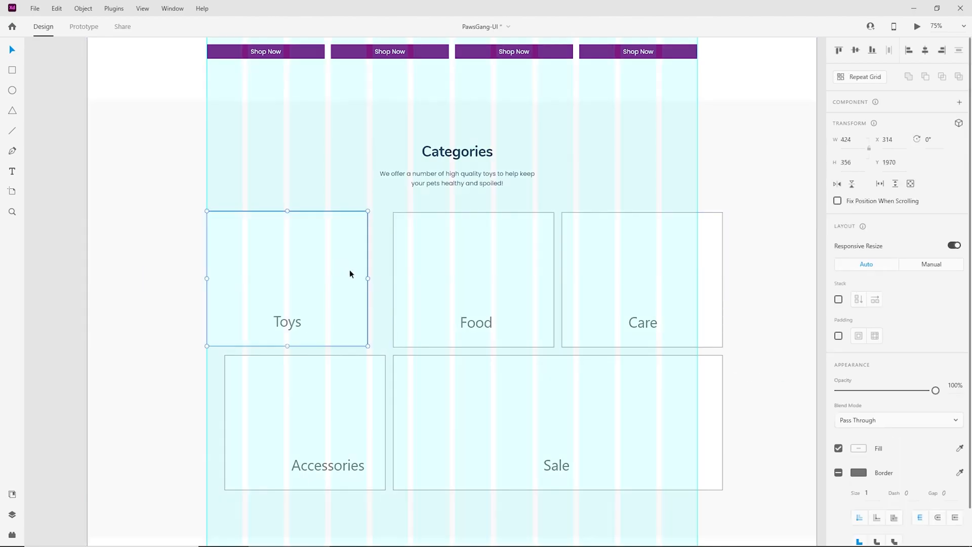
drag(438, 275, 767, 162)
drag(588, 324, 773, 376)
Resize the Toys card to 420 wide so that it spans four grid columns
click(276, 257)
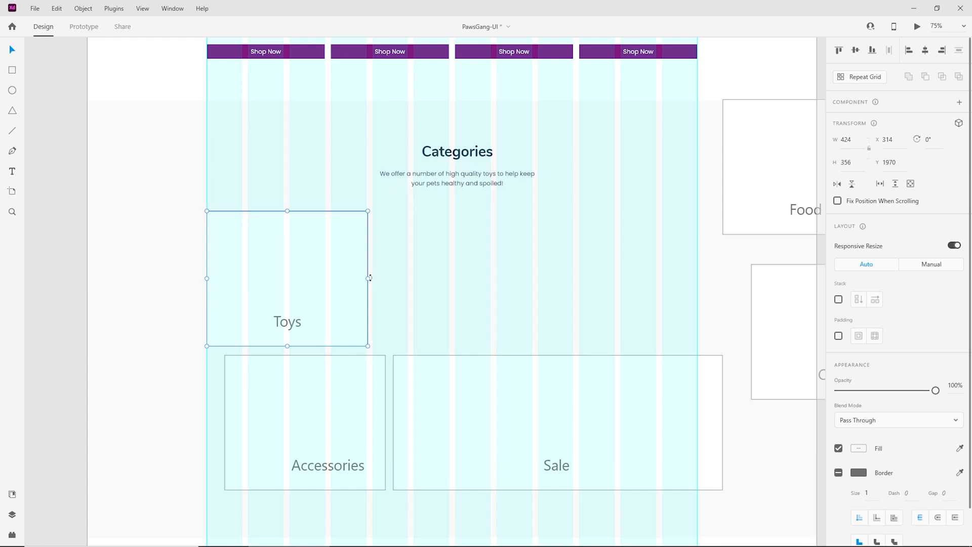
key(ctrl+plus)
key(ctrl+plus)
drag(334, 267, 431, 346)
click(454, 332)
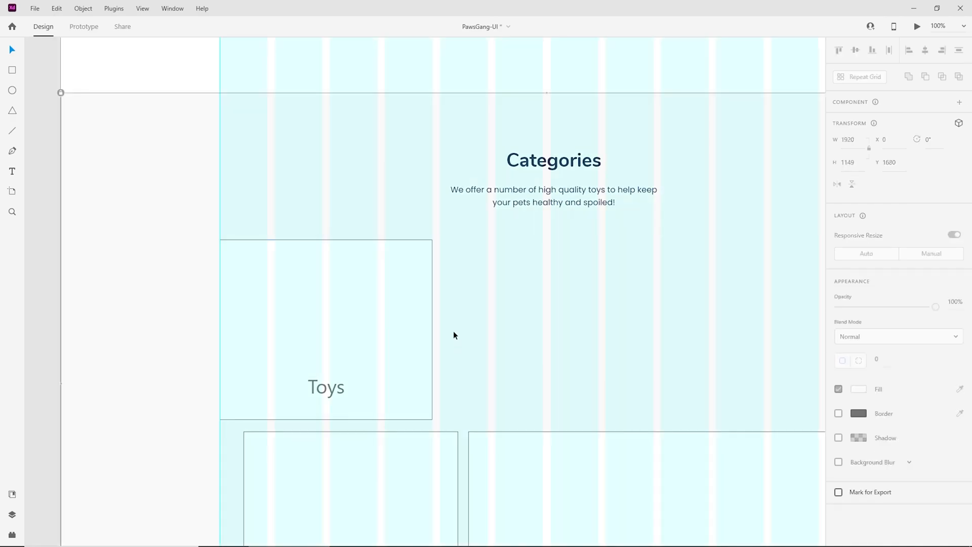
Set the Toys card's height to 336 and deselect it
key(ctrl+minus)
key(ctrl+minus)
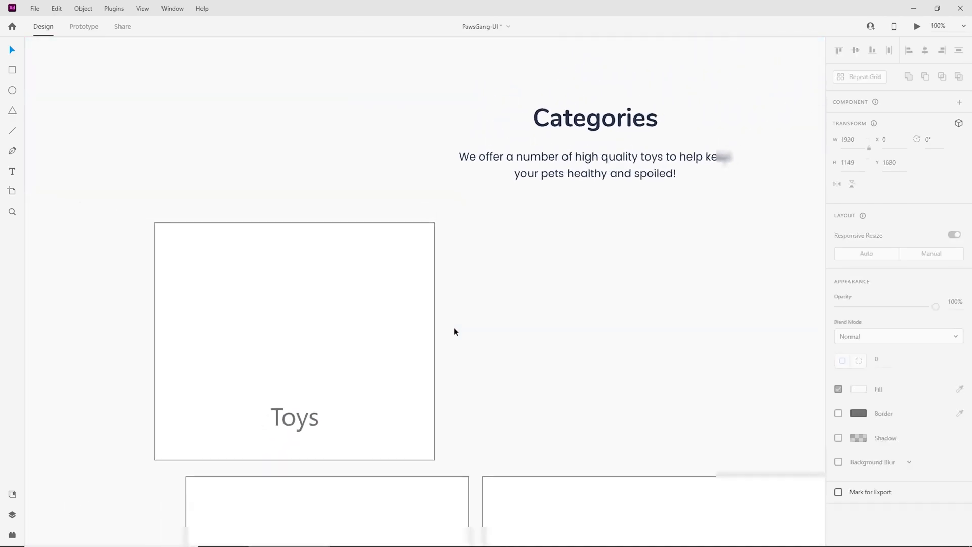
key(ctrl+plus)
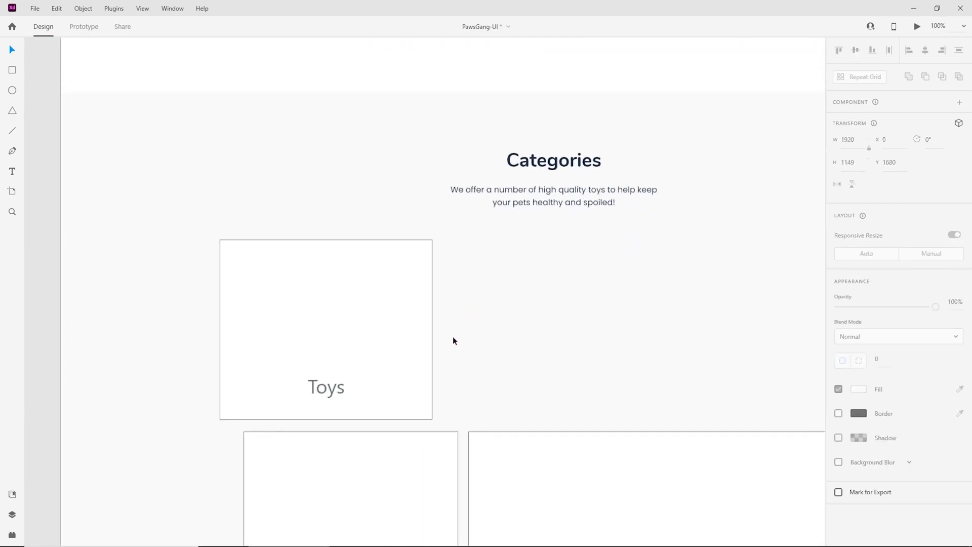
click(403, 318)
click(847, 163)
key(shift+Down)
key(shift+Down)
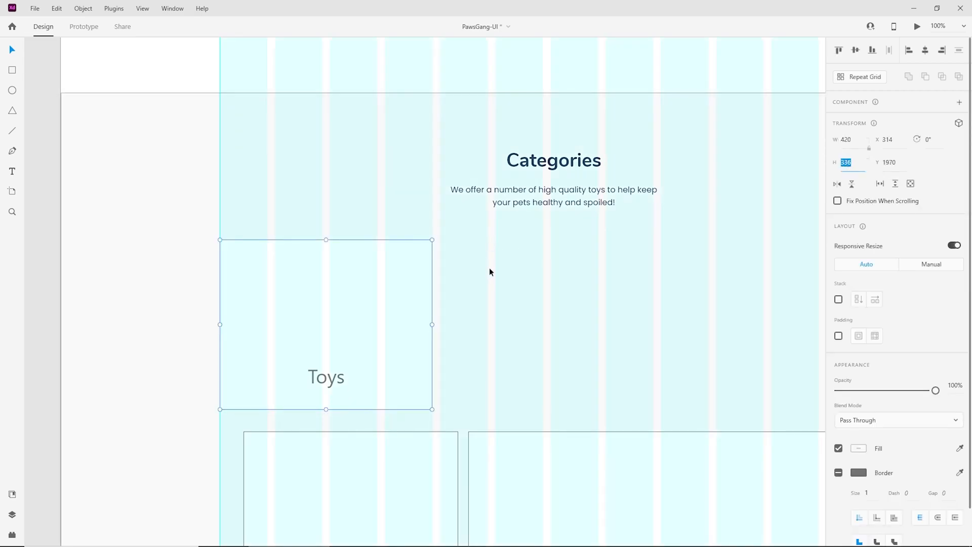
click(489, 268)
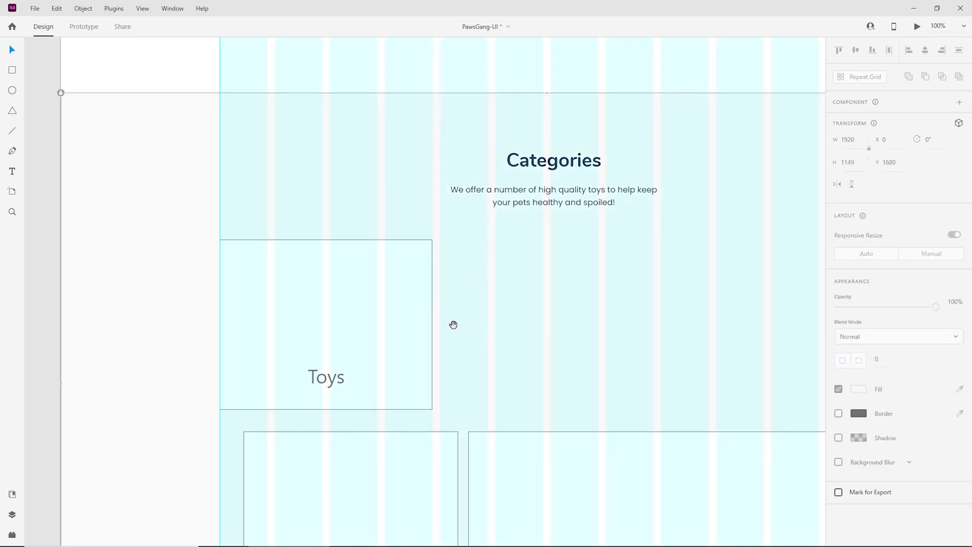
Round the Toys card rectangle's corners to 20 and remove its border
drag(466, 319, 584, 315)
click(523, 279)
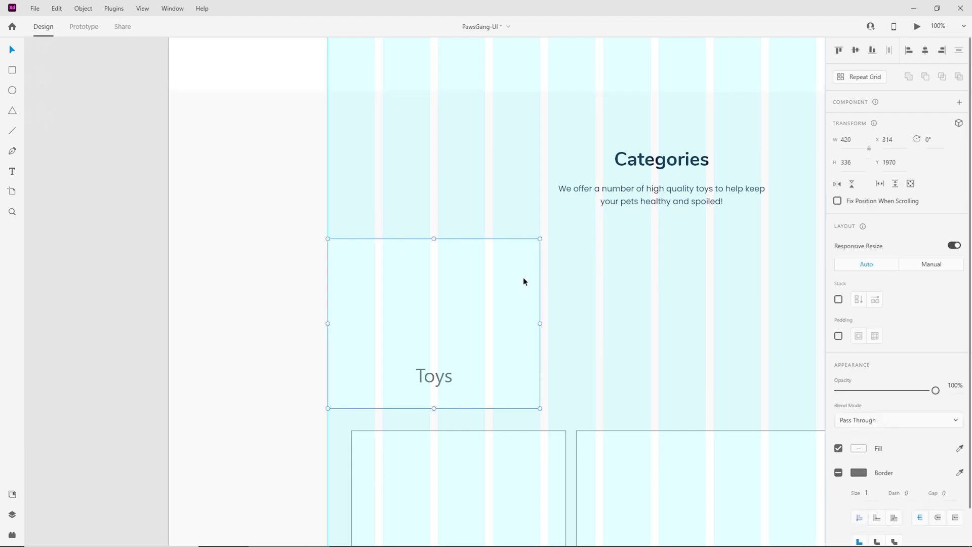
double_click(524, 277)
text(20)
key(Return)
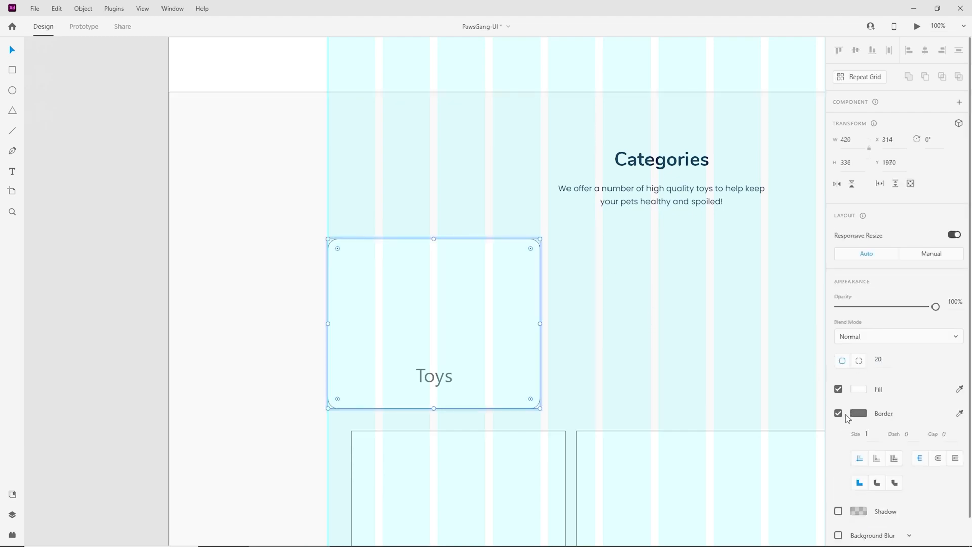
click(600, 361)
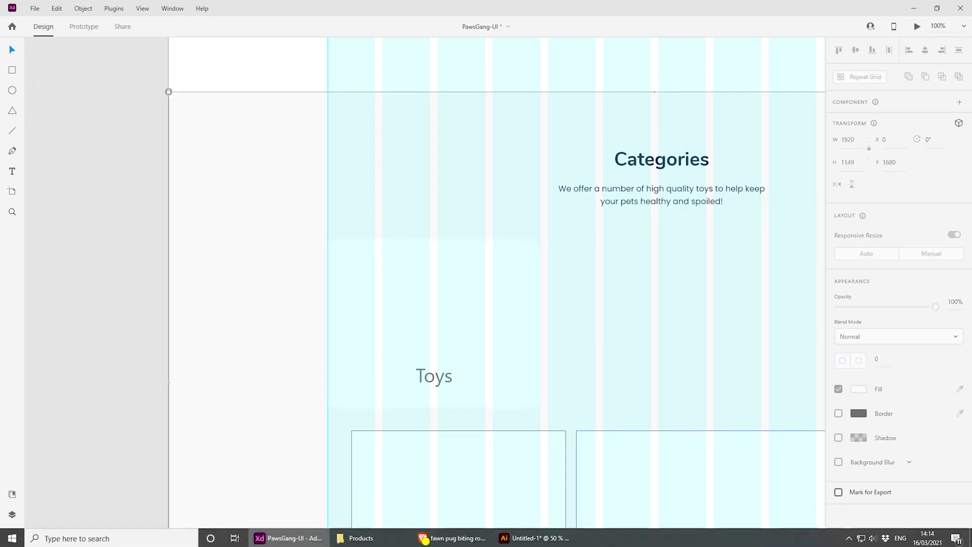
Fill the Toys card with the photo of the dog running beside a pink toy from the Products folder
click(365, 536)
drag(154, 93, 433, 377)
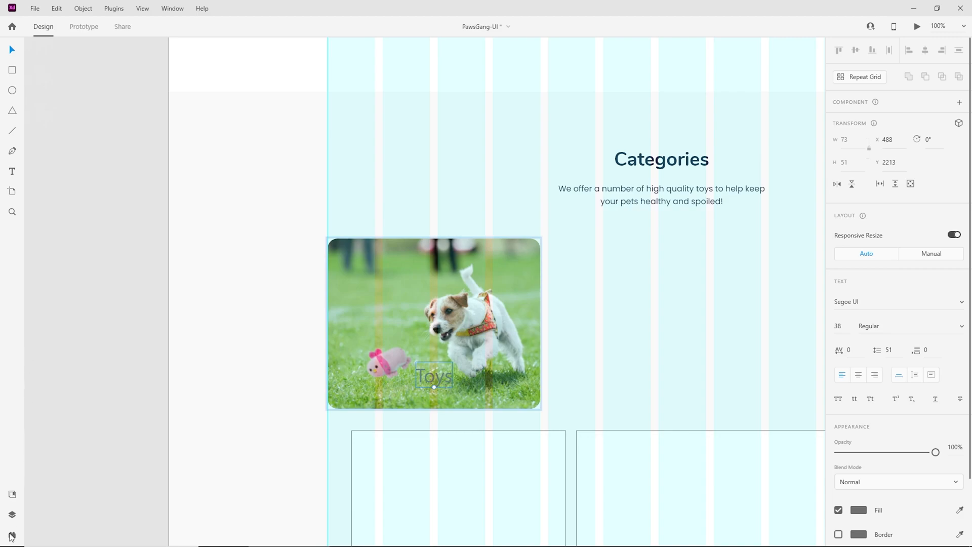
Try the Nunito 38pt character style and a white #FFFFFF fill on the Toys label
click(13, 493)
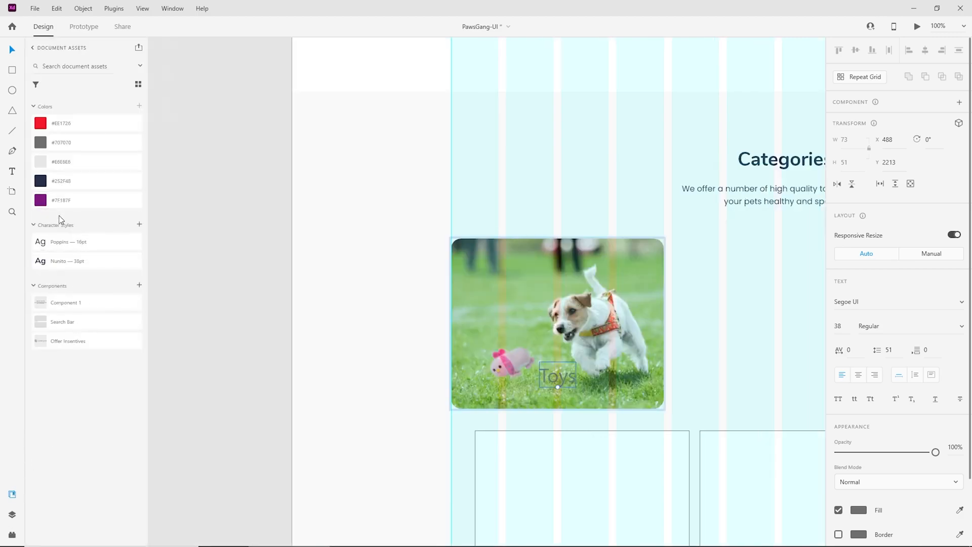
click(78, 263)
drag(623, 387, 511, 341)
click(858, 510)
drag(737, 473, 639, 339)
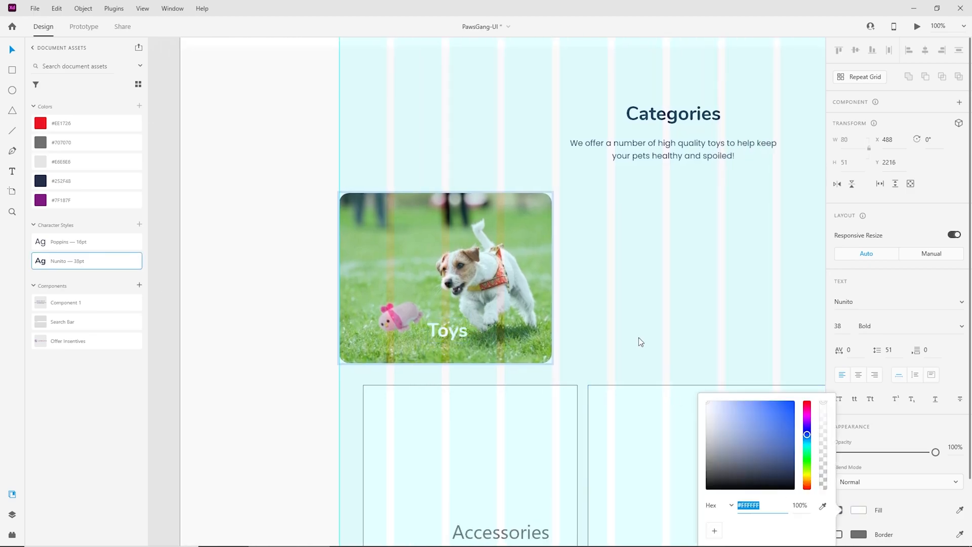
click(438, 337)
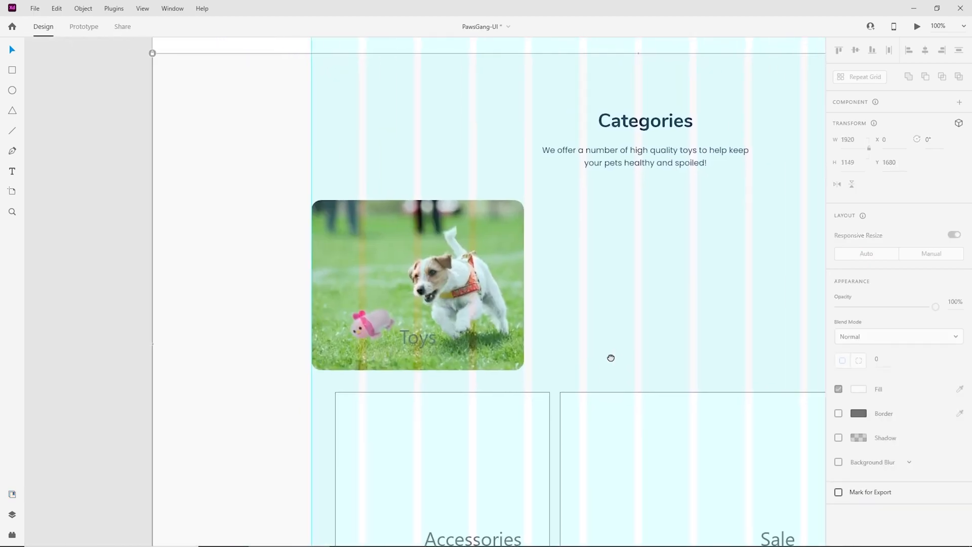
Apply the saved Nunito 38pt character style to the Toys label and set its fill to white #FFFFFF
click(458, 339)
double_click(453, 341)
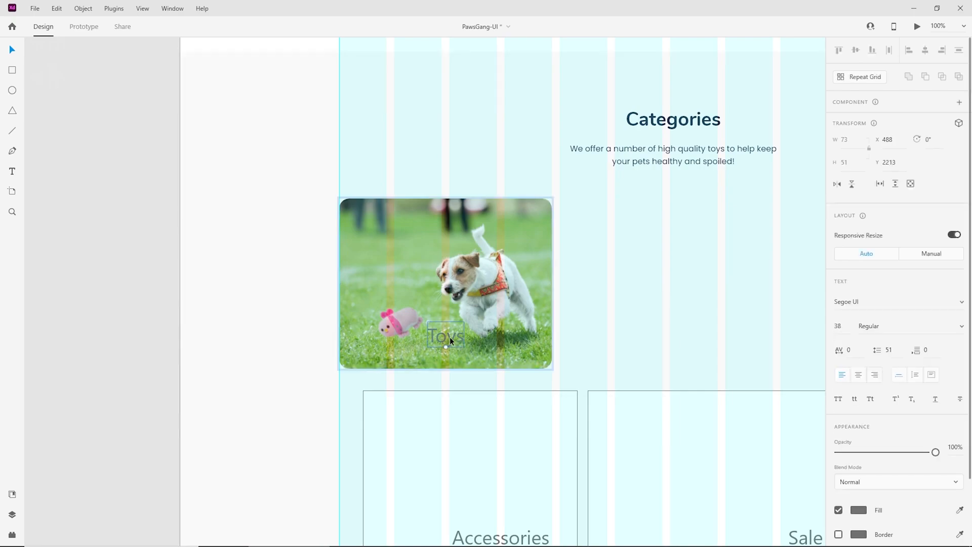
click(13, 494)
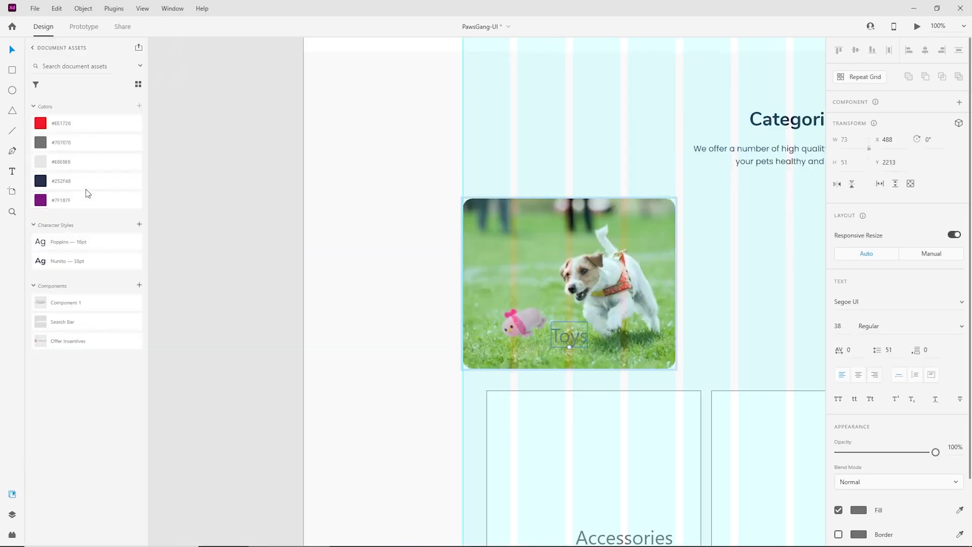
click(83, 263)
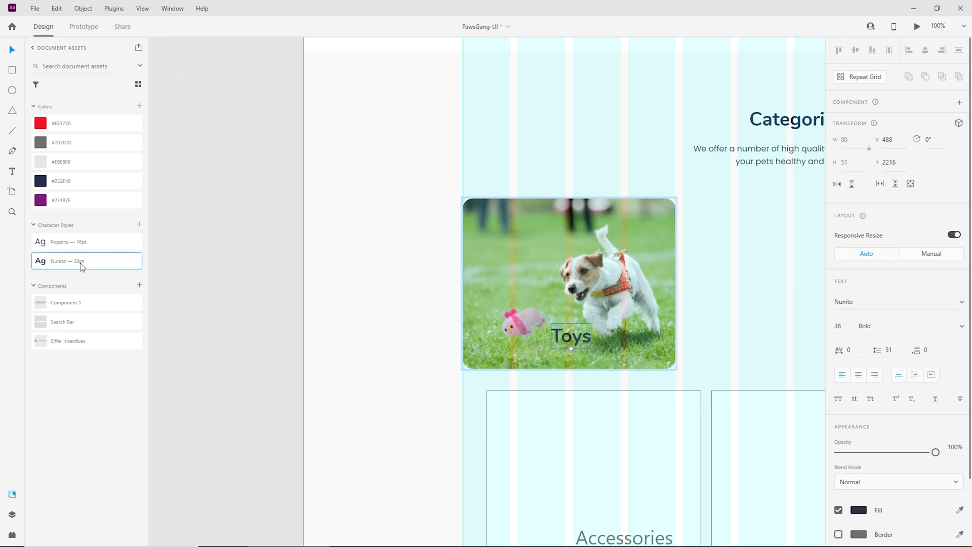
scroll(658, 364, right, 4)
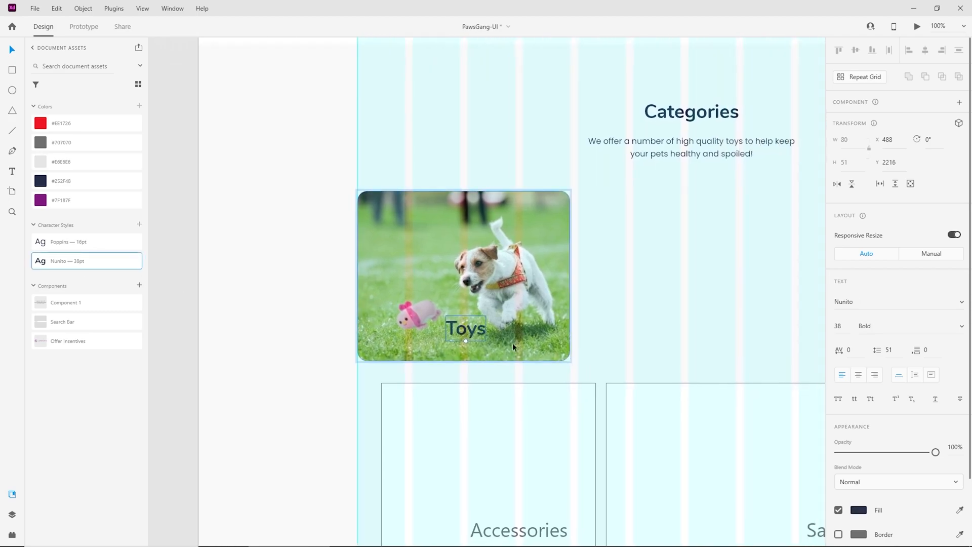
click(859, 512)
drag(762, 480, 636, 351)
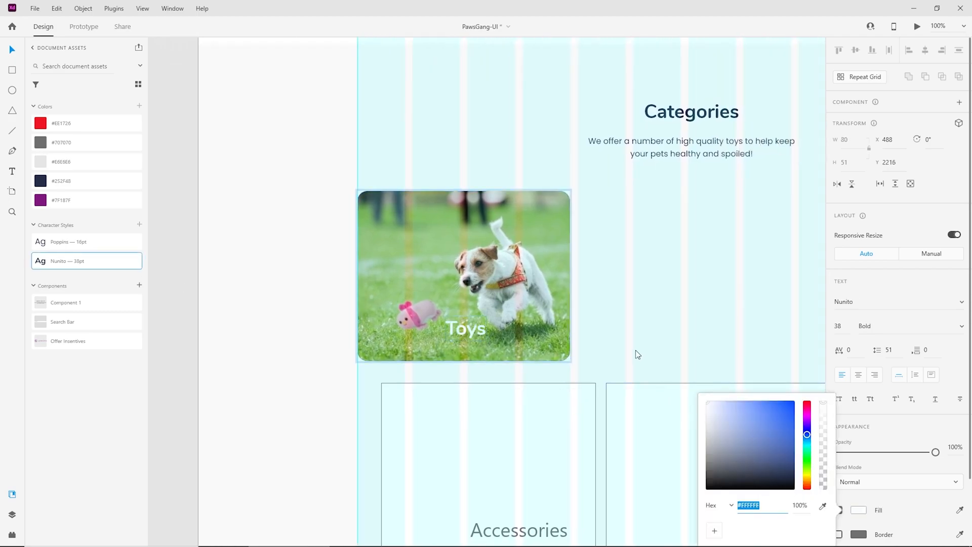
click(634, 349)
Move the Toys label to X 484, Y 2227, centred across the card
key(ctrl+equal)
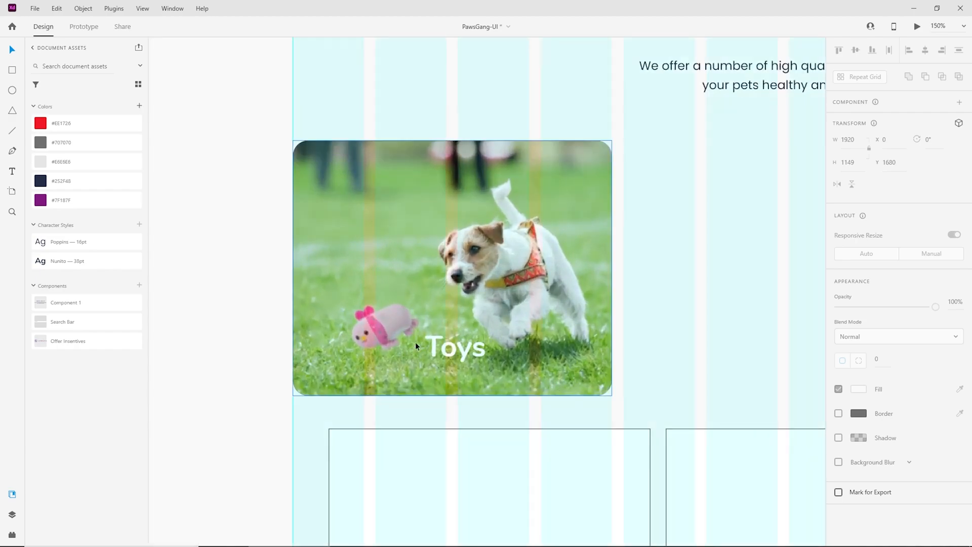
mouse_move(445, 349)
mouse_down()
mouse_move(458, 350)
mouse_move(453, 358)
mouse_up()
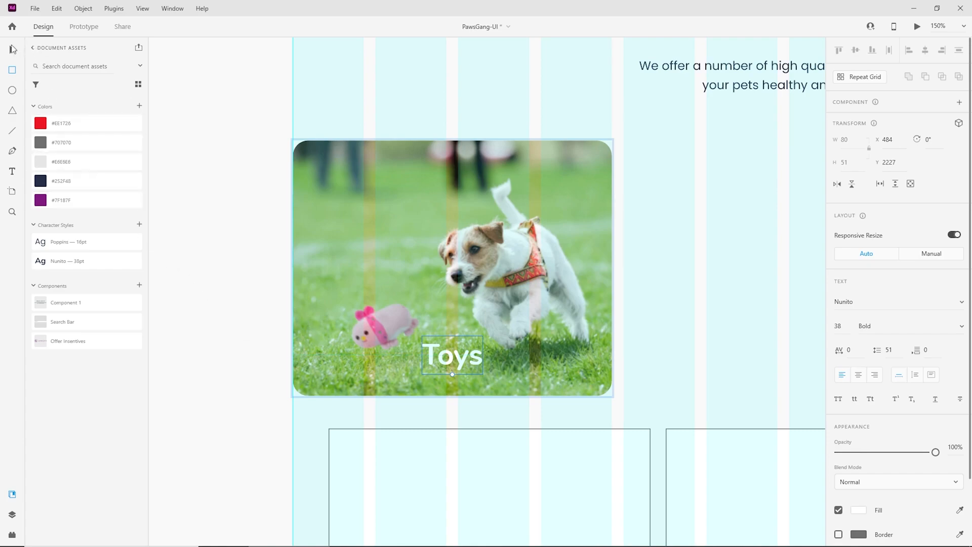
click(588, 161)
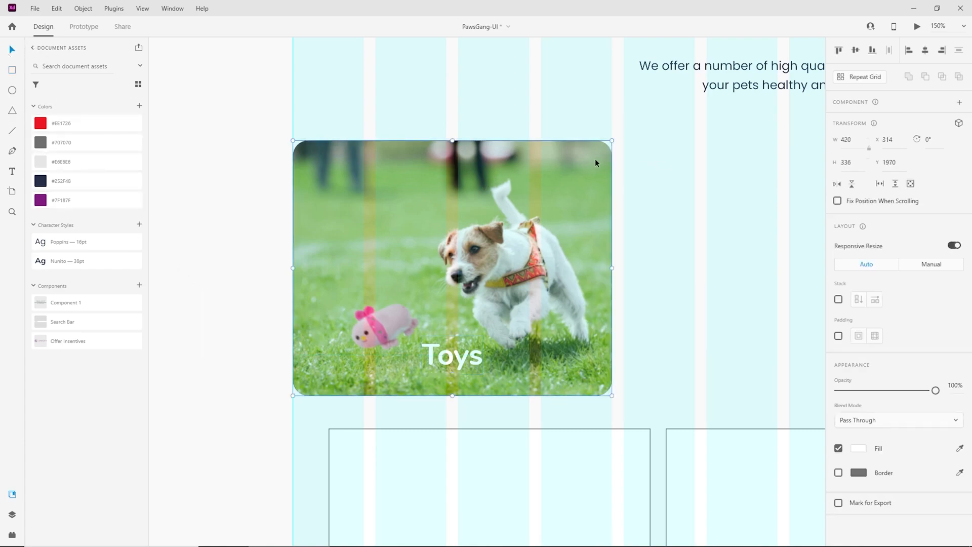
click(680, 182)
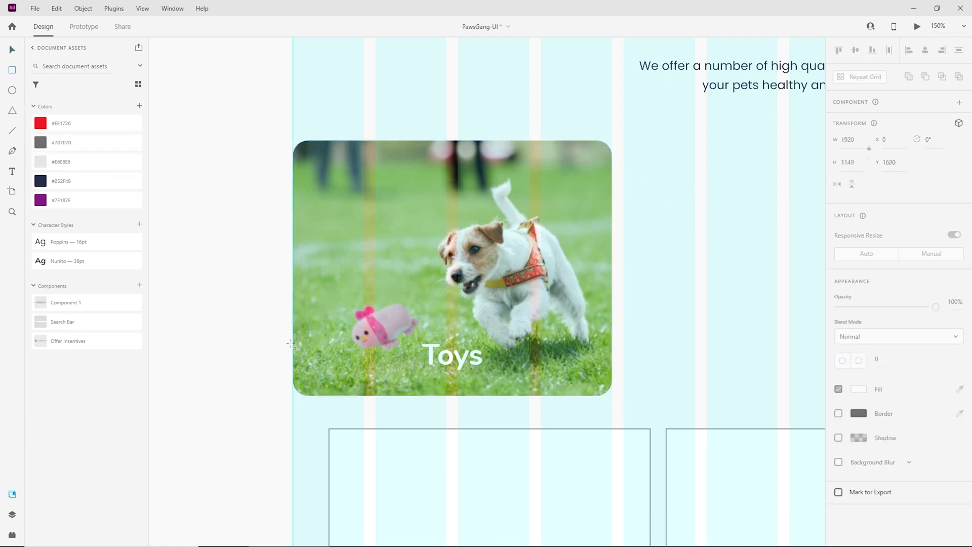
Draw a 420 by 72 rectangle across the bottom of the Toys card with the purple #7F187F fill and no border
drag(294, 342, 614, 395)
click(13, 50)
click(45, 201)
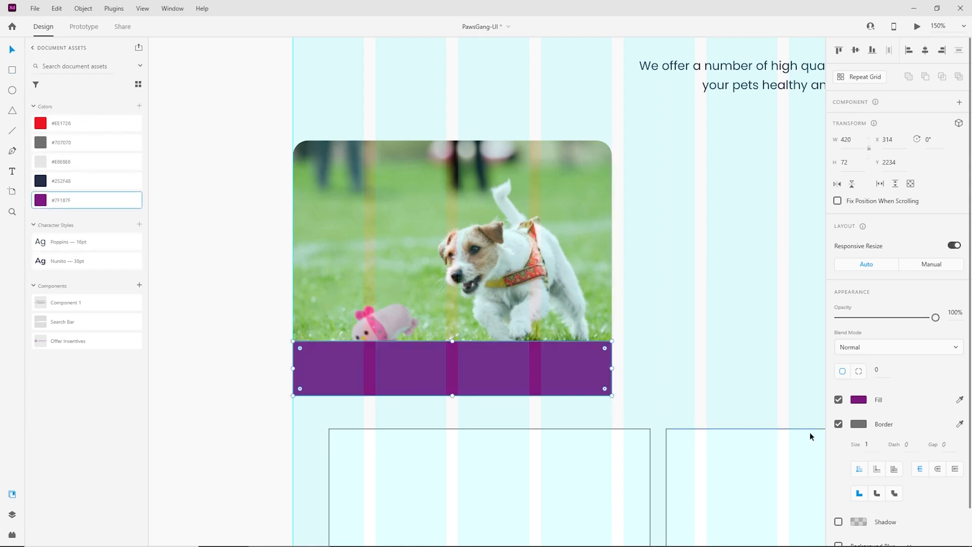
click(839, 424)
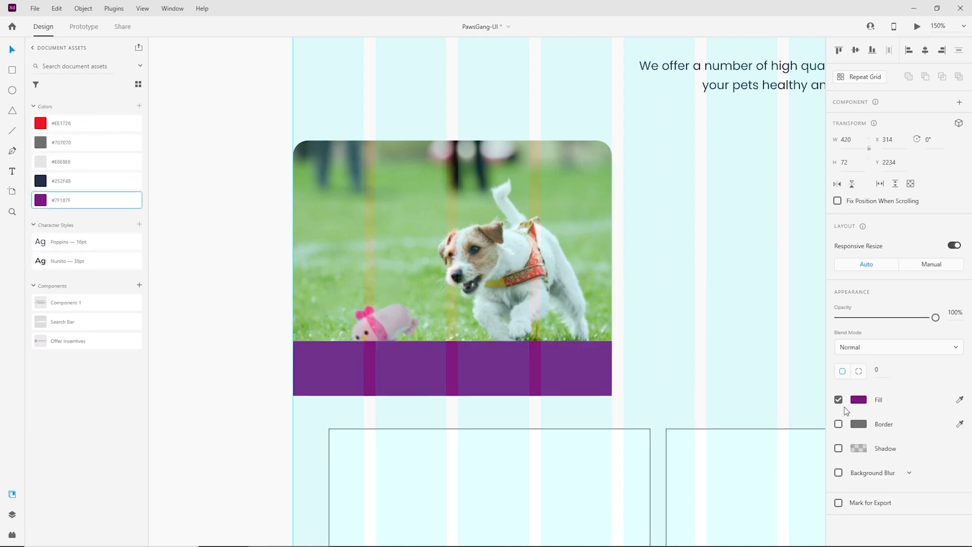
Round only the purple band's two bottom corners to 20 and set its opacity to 80%
click(863, 372)
text(20)
key(Return)
click(957, 372)
text(20)
key(Return)
click(955, 312)
text(80)
key(Return)
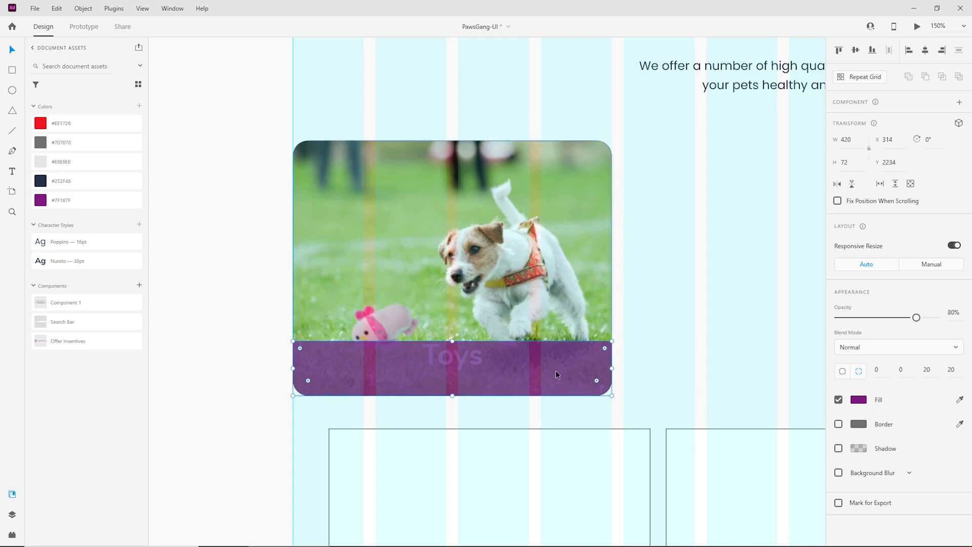
Ungroup the Toys card and place the purple band behind the Toys label but above the photo
click(653, 336)
click(433, 223)
right_click(432, 224)
click(462, 154)
click(586, 357)
key(ctrl+shift+bracketleft)
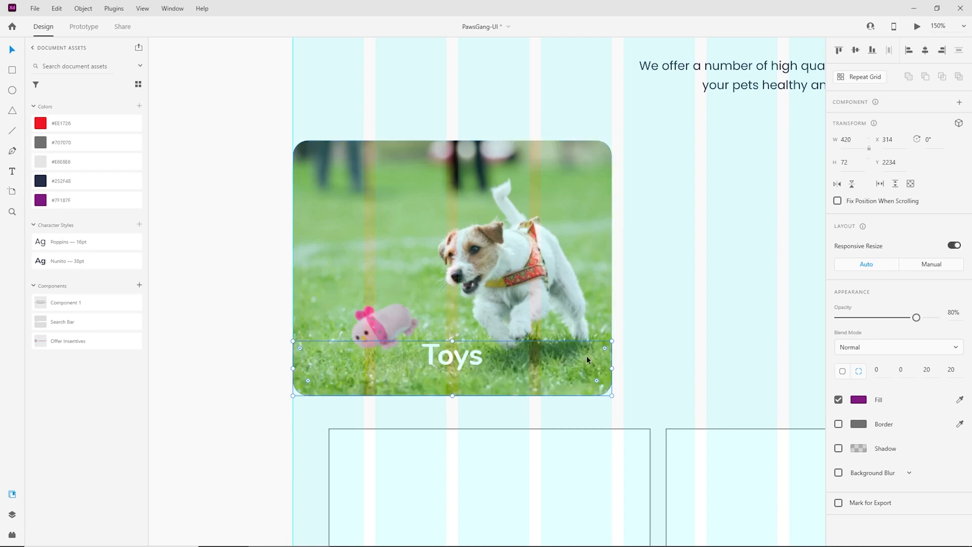
key(ctrl+z)
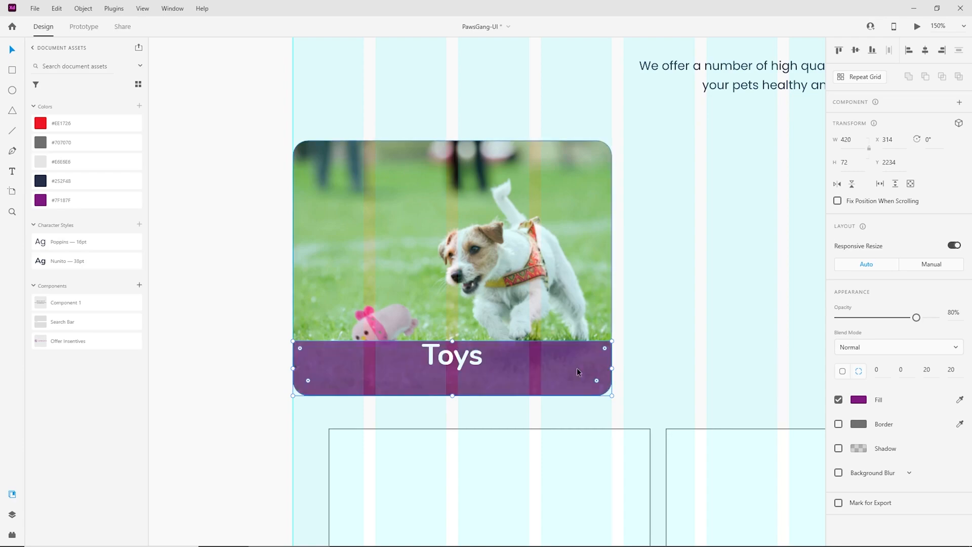
click(696, 324)
Reduce the Toys label's font size to 30 and centre the label within the purple band
drag(463, 358, 459, 369)
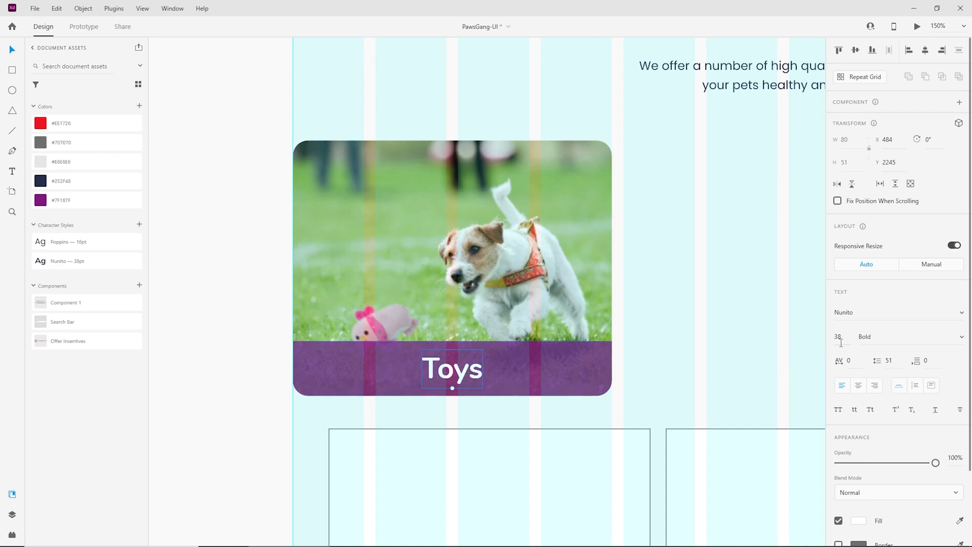
key(Down)
key(Down)
key(Down)
key(Down)
key(Down)
key(Down)
key(Down)
key(Down)
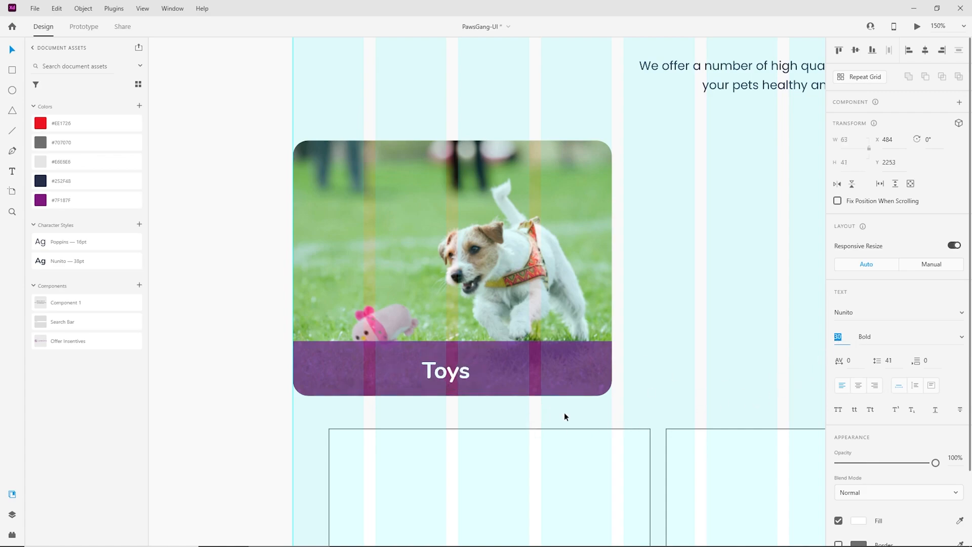
key(Escape)
Turn the complete Toys card into a repeat grid and extend it to three cards across, 1292 wide
key(ctrl+minus)
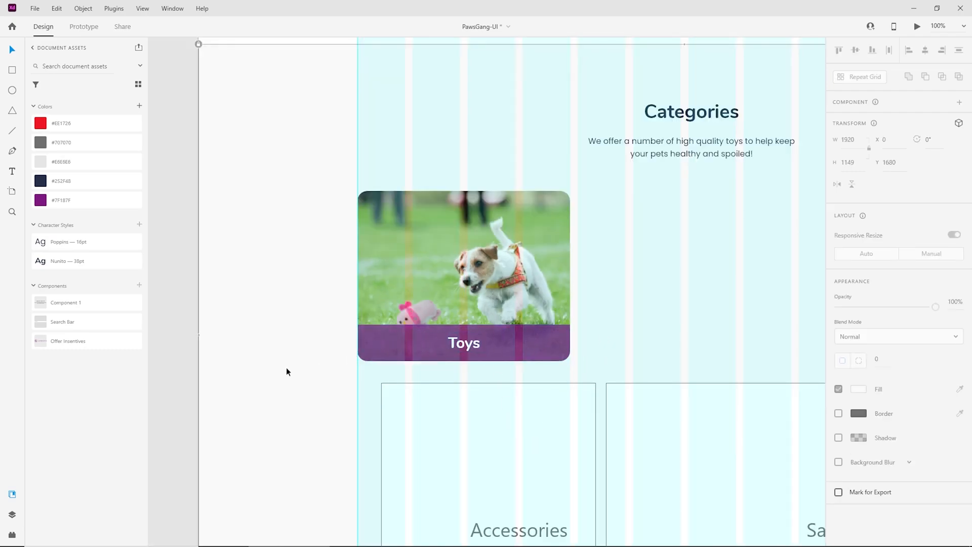
drag(623, 353, 447, 378)
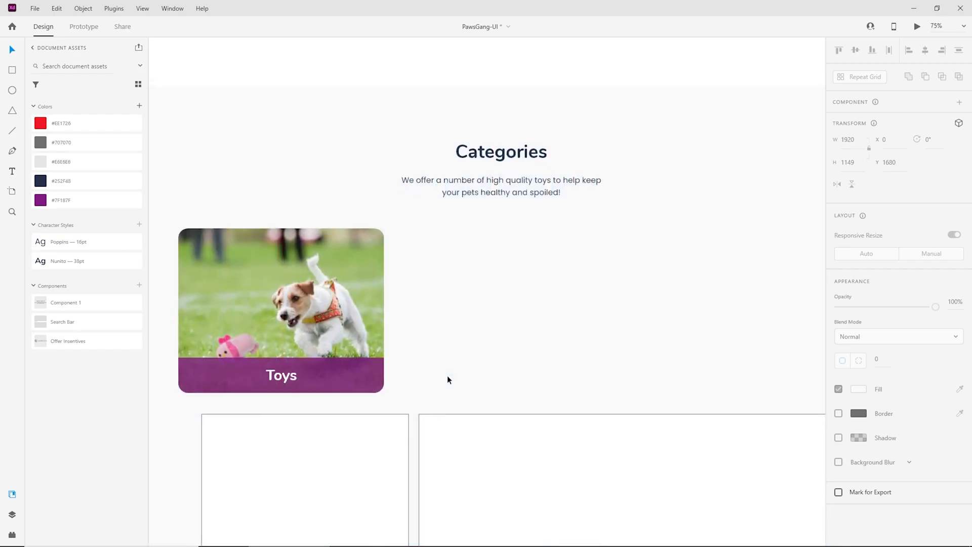
key(ctrl+minus)
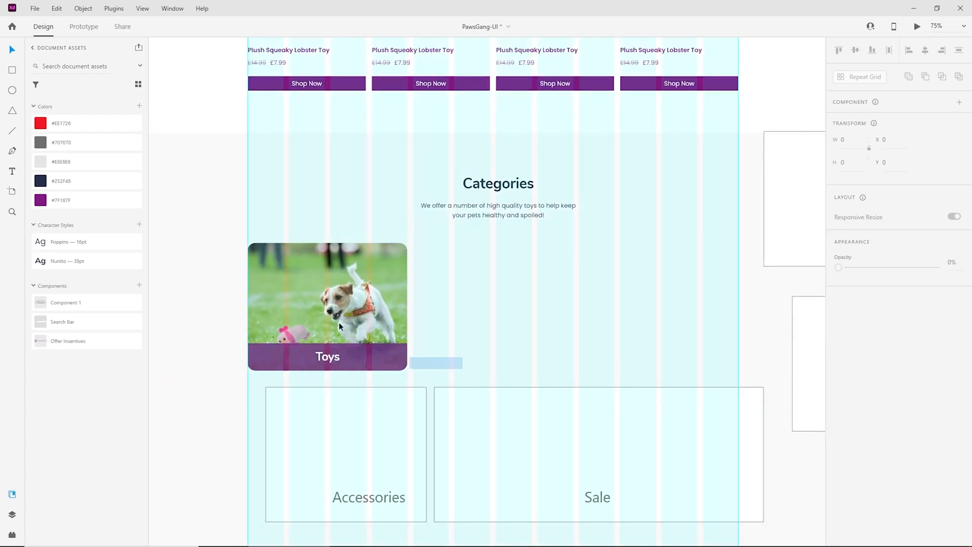
click(360, 334)
click(860, 80)
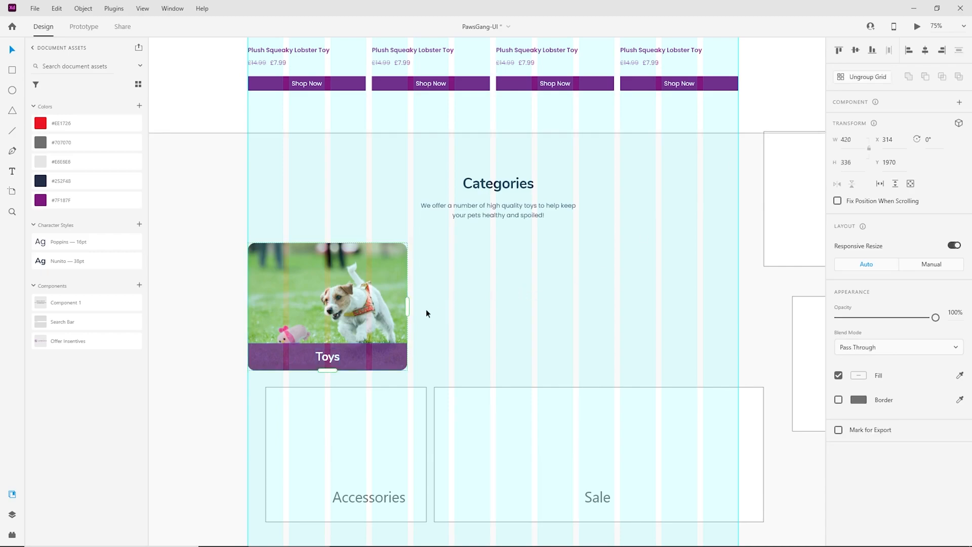
drag(408, 307, 740, 308)
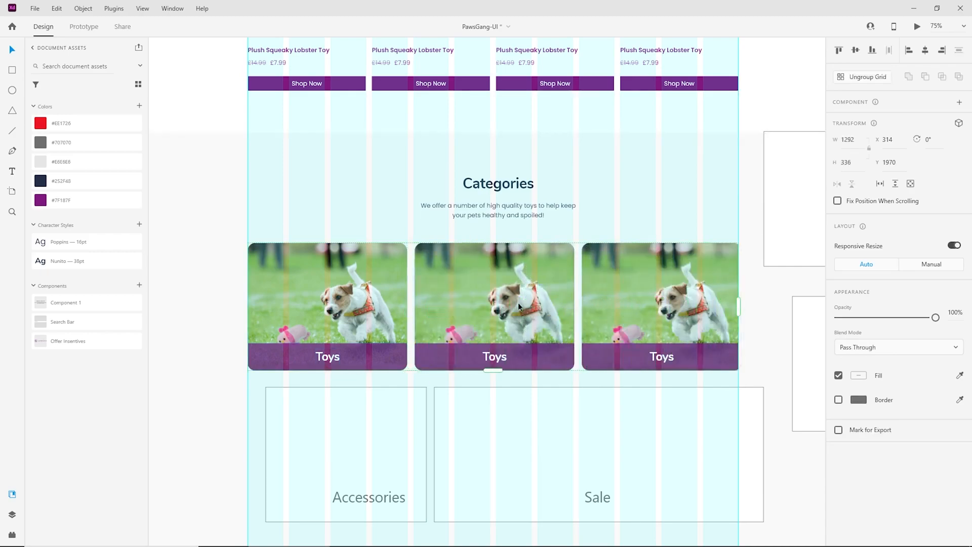
Narrow the gap between the repeated cards to the layout grid's gutter, bringing the repeat grid to 1284 wide
key(ctrl+plus)
key(ctrl+plus)
key(ctrl+plus)
drag(403, 431, 614, 429)
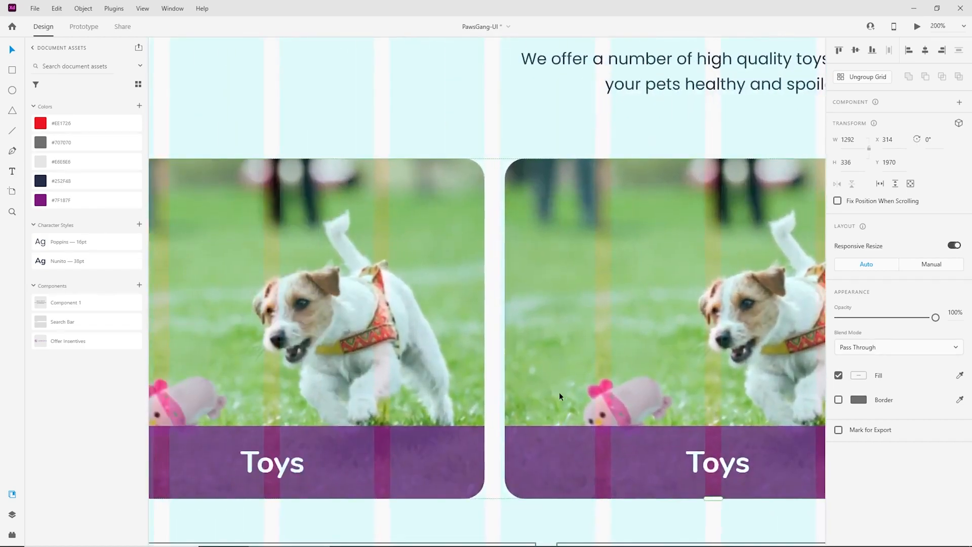
drag(503, 331, 497, 332)
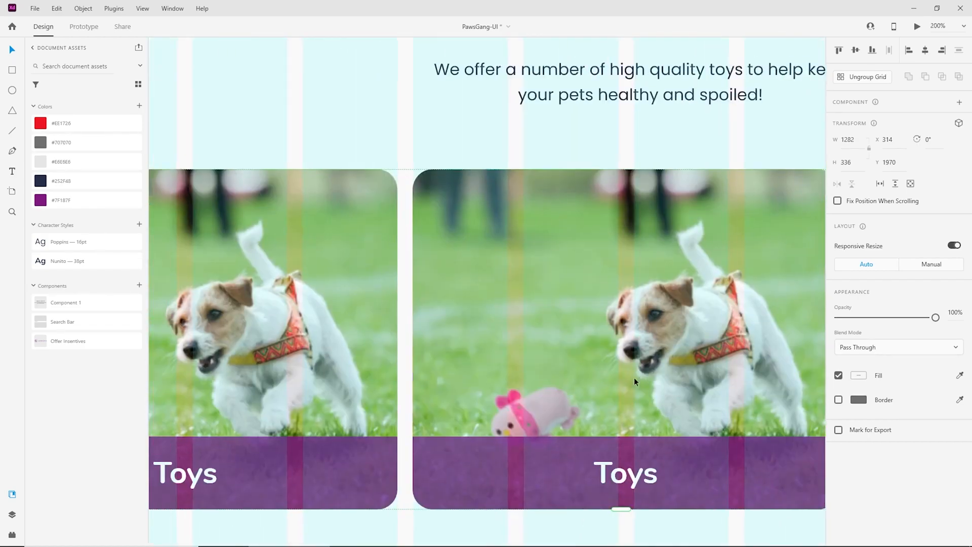
key(ctrl+plus)
key(ctrl+plus)
drag(359, 185, 553, 448)
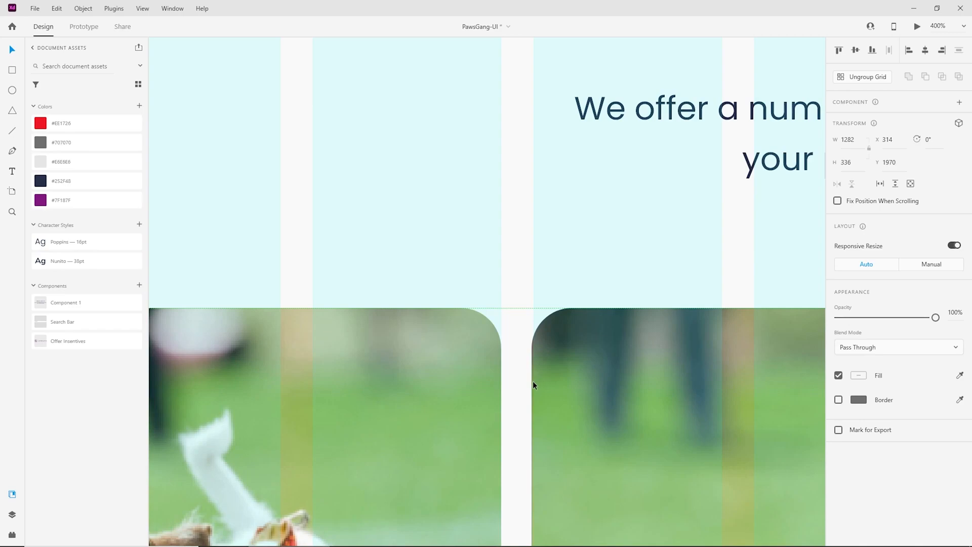
drag(531, 383, 533, 383)
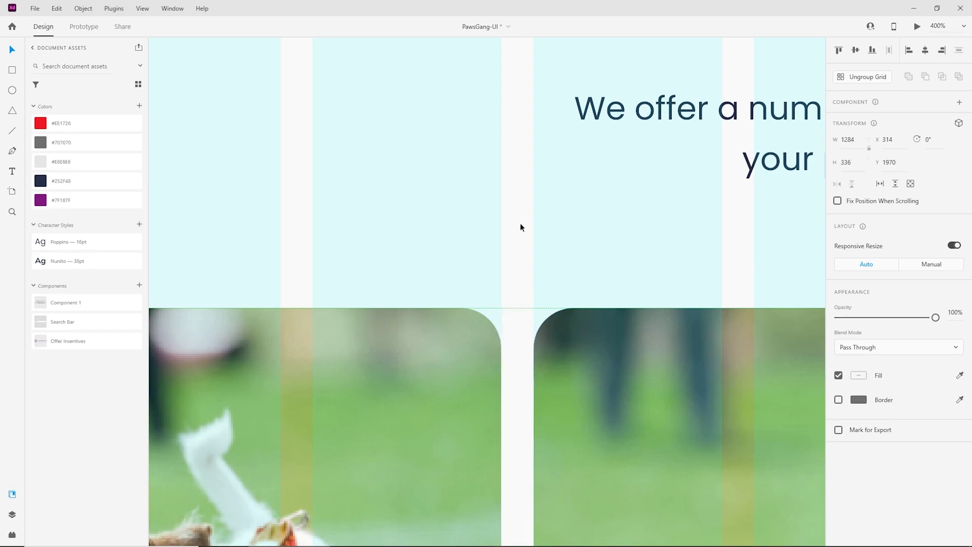
Extend the repeat grid to the layout's last column edge to show the full third card, and deselect it
key(ctrl+minus)
scroll(729, 447, right, 8)
scroll(729, 448, down, 2)
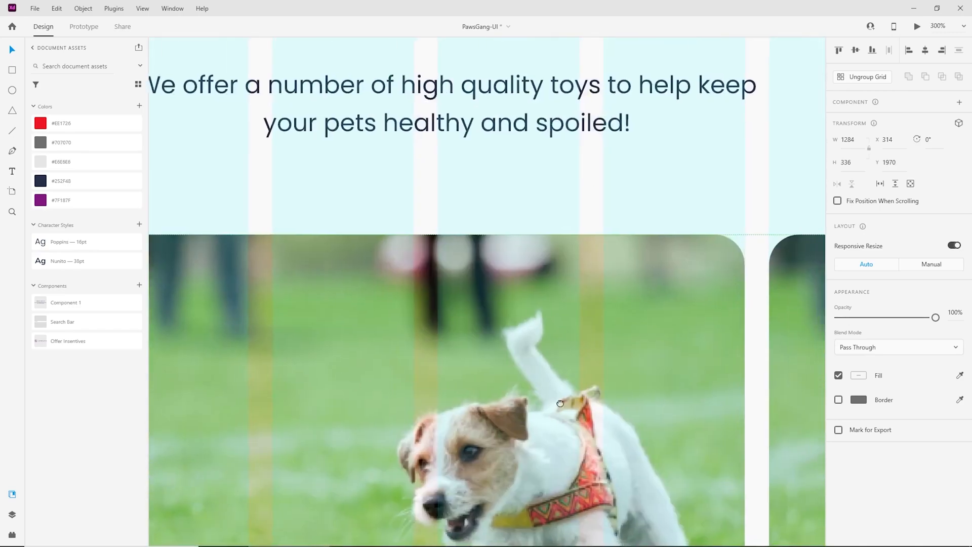
scroll(582, 403, right, 5)
key(ctrl+minus)
key(ctrl+minus)
key(ctrl+minus)
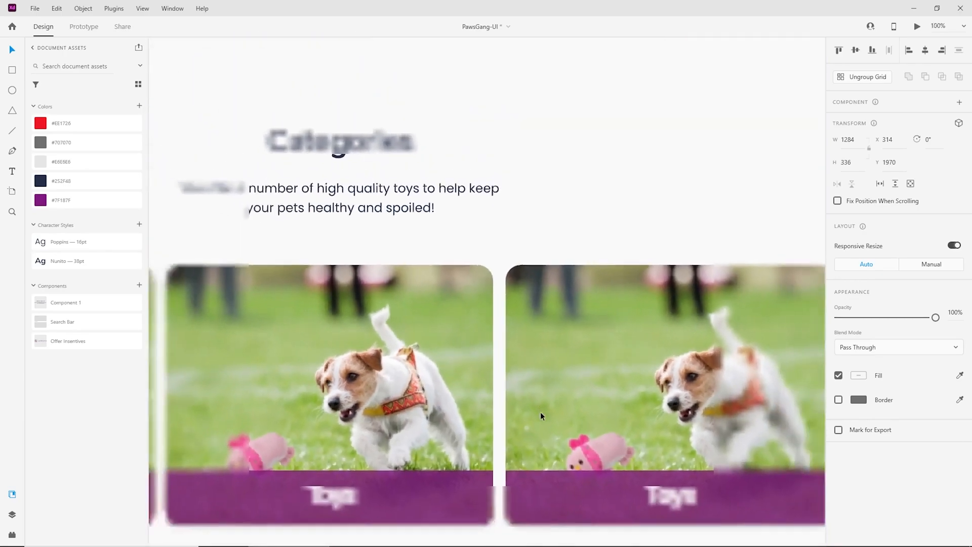
drag(708, 360, 714, 359)
click(727, 356)
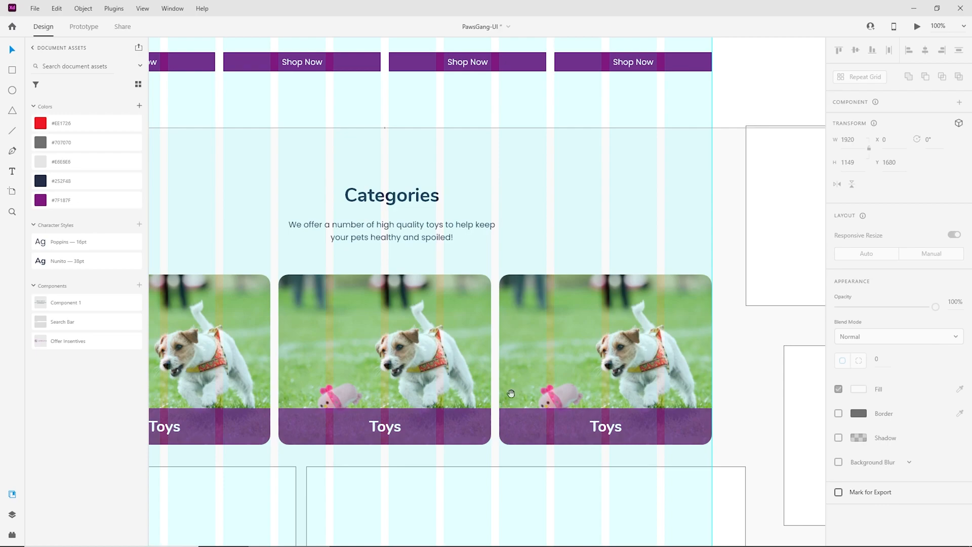
Change the middle category card's label from Toys to Food
key(ctrl+minus)
mouse_move(591, 339)
mouse_down()
mouse_move(575, 330)
mouse_move(609, 324)
mouse_move(583, 353)
mouse_up()
key(ctrl+minus)
click(451, 327)
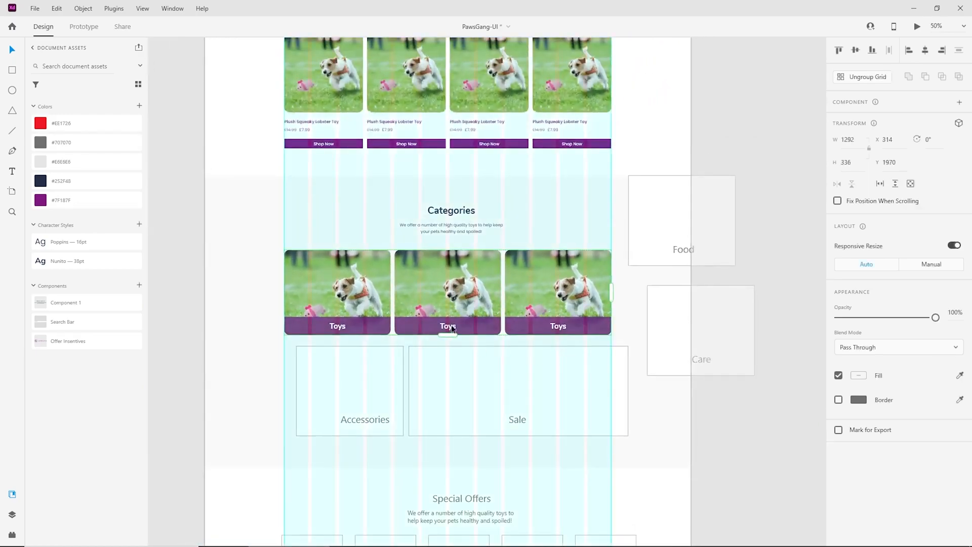
double_click(451, 327)
double_click(452, 327)
text(Food)
key(Escape)
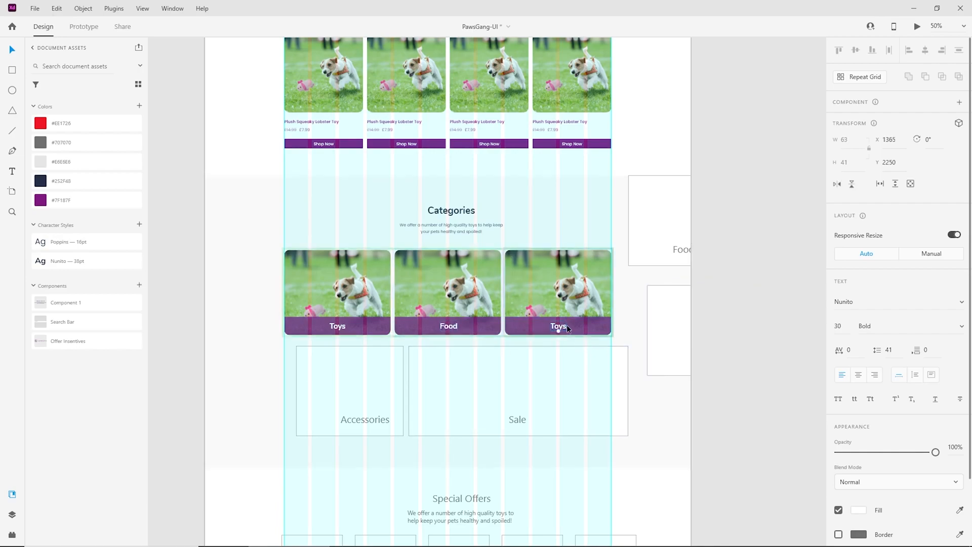
Move the Food and Care placeholder boxes off the page and change the third category card's label to Care
drag(662, 327, 784, 310)
drag(683, 238, 767, 239)
double_click(562, 328)
double_click(561, 327)
text(Care)
Stretch the Toys label's text box across the full 420 width of the card and centre-align its text
scroll(356, 336, up, 5)
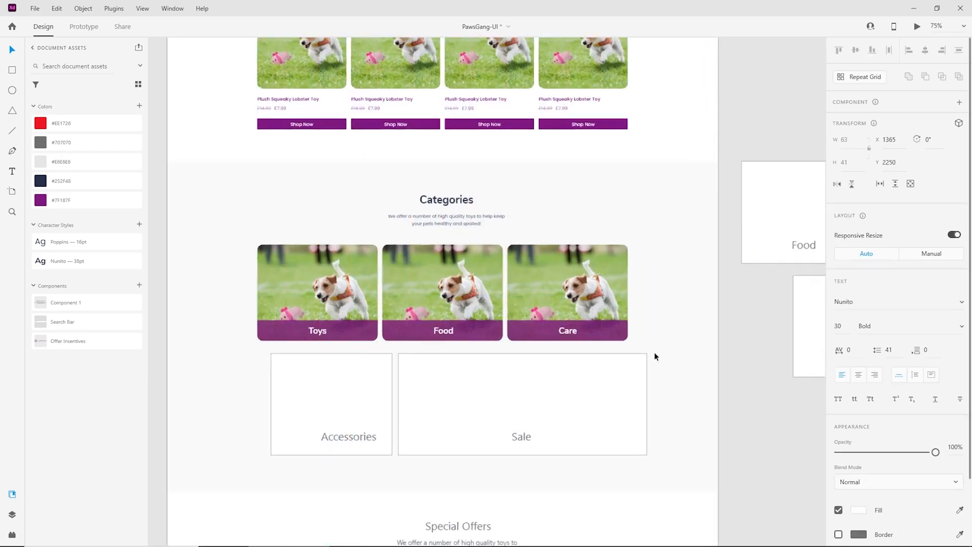
double_click(324, 321)
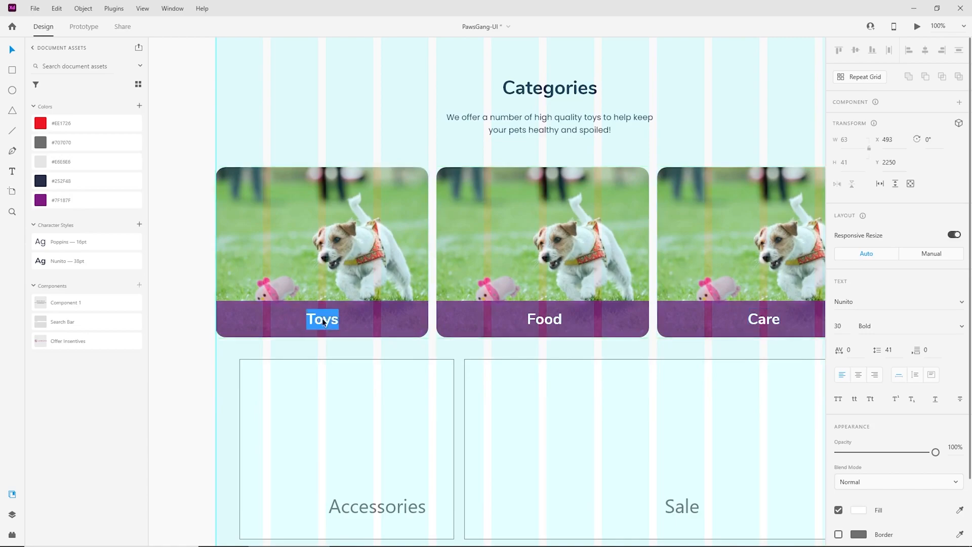
key(Escape)
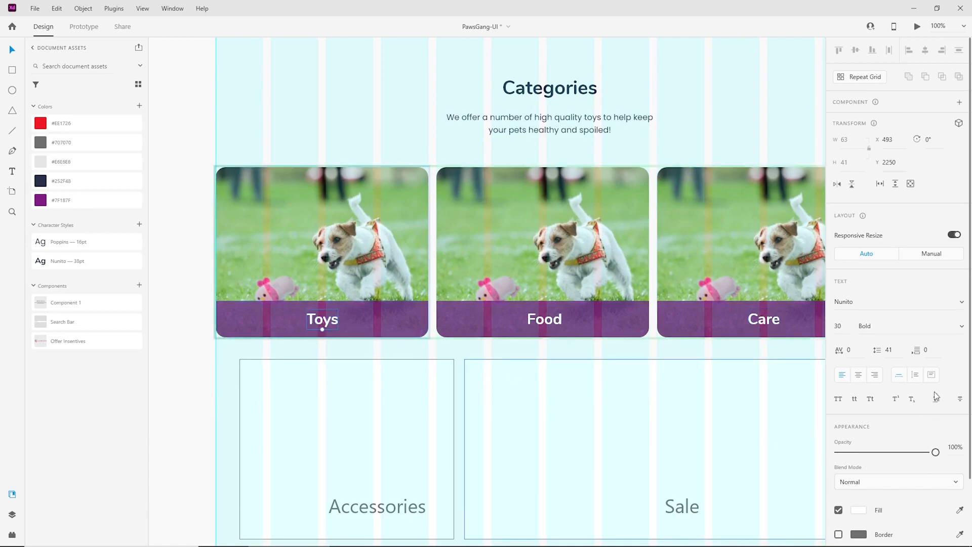
drag(304, 320, 217, 321)
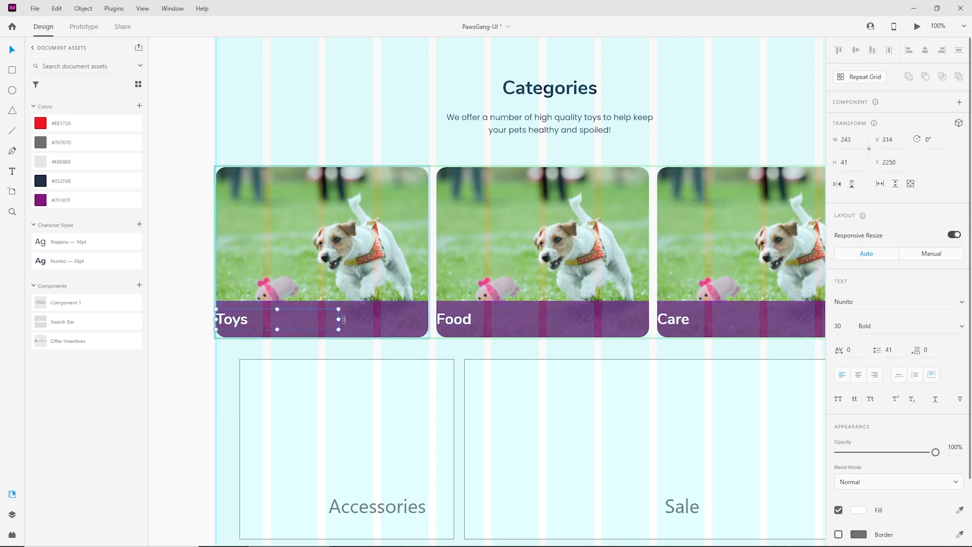
drag(391, 318, 427, 325)
click(859, 376)
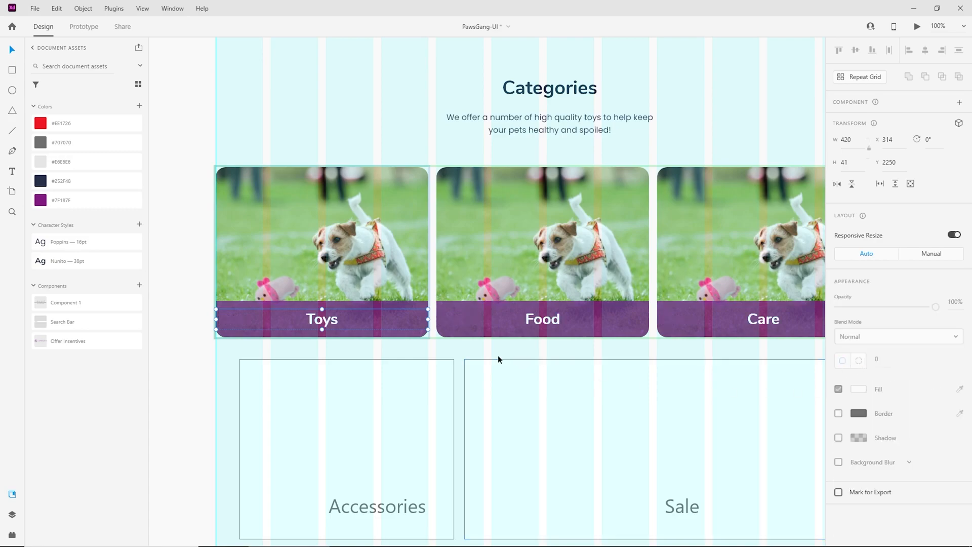
click(498, 356)
Move the Accessories and Sale placeholder boxes together out of the space below the category cards
key(ctrl+minus)
drag(619, 371, 598, 358)
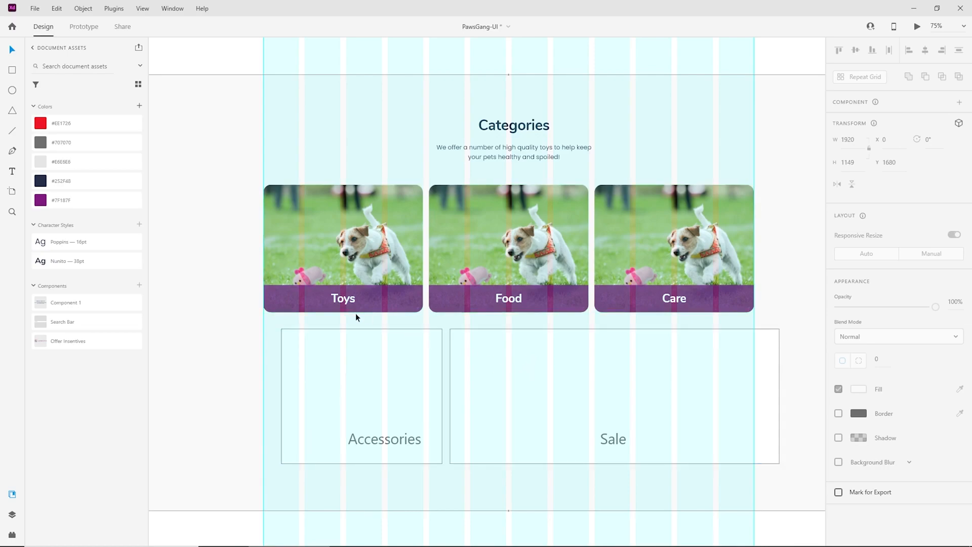
click(533, 435)
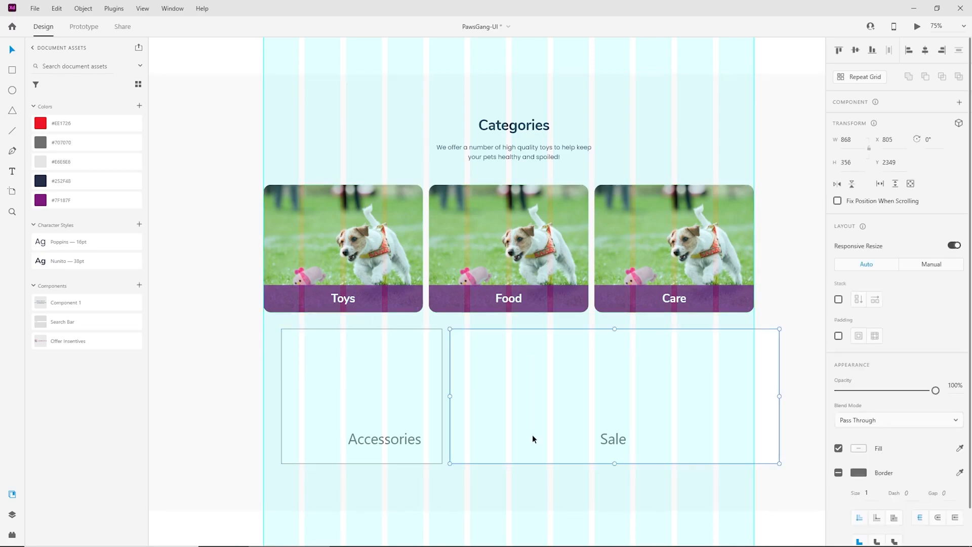
scroll(533, 435, down, 2)
scroll(581, 400, down, 3)
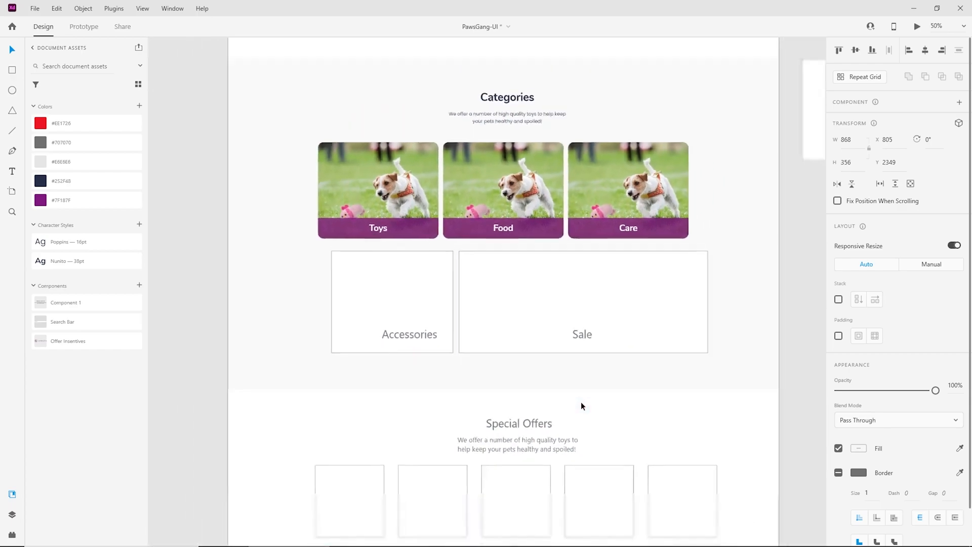
shift+click(399, 307)
drag(422, 330, 776, 360)
Extend the category repeat grid downwards to about 703 high to add a full second row of cards
scroll(578, 320, up, 2)
key(ctrl+r)
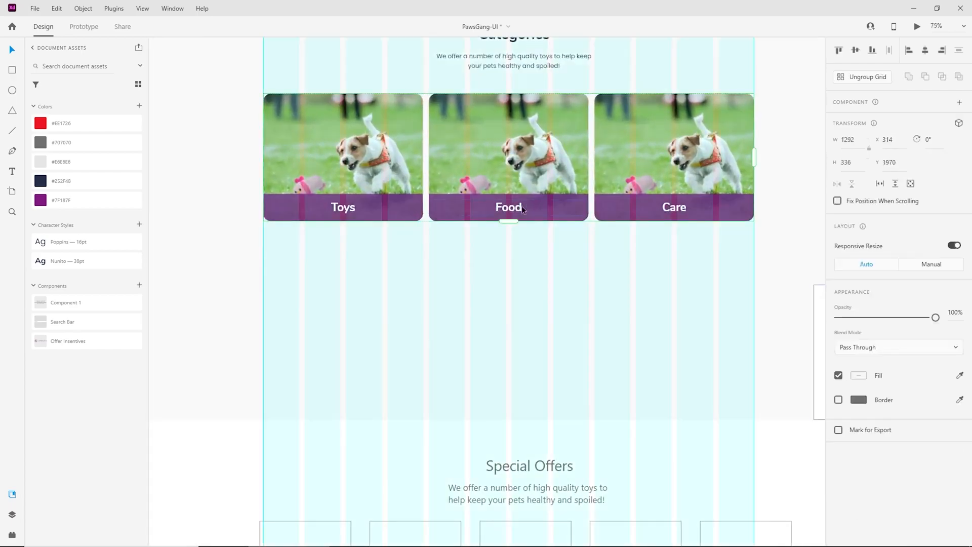
drag(509, 221, 509, 377)
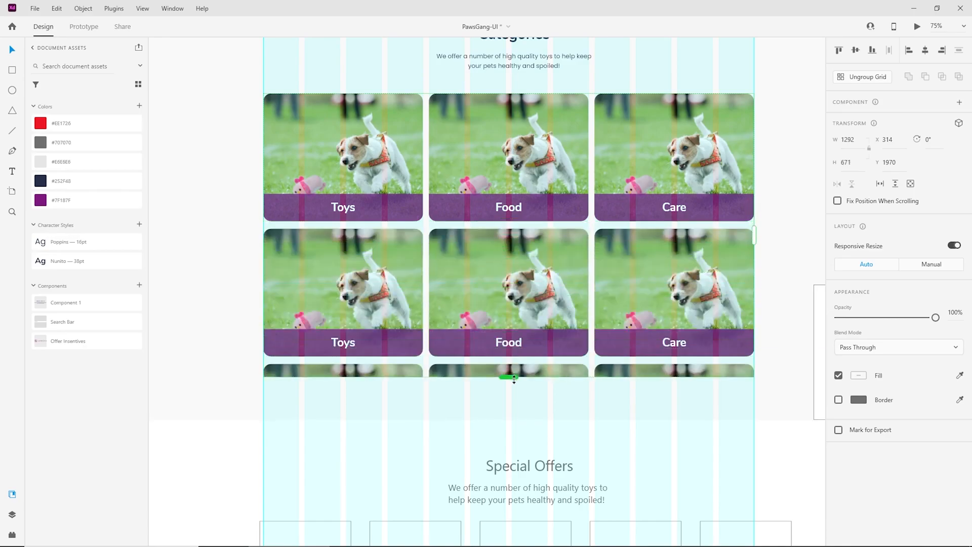
Tighten the vertical gap between the two card rows to match the column gutter, and deselect the grid
scroll(528, 414, up, 5)
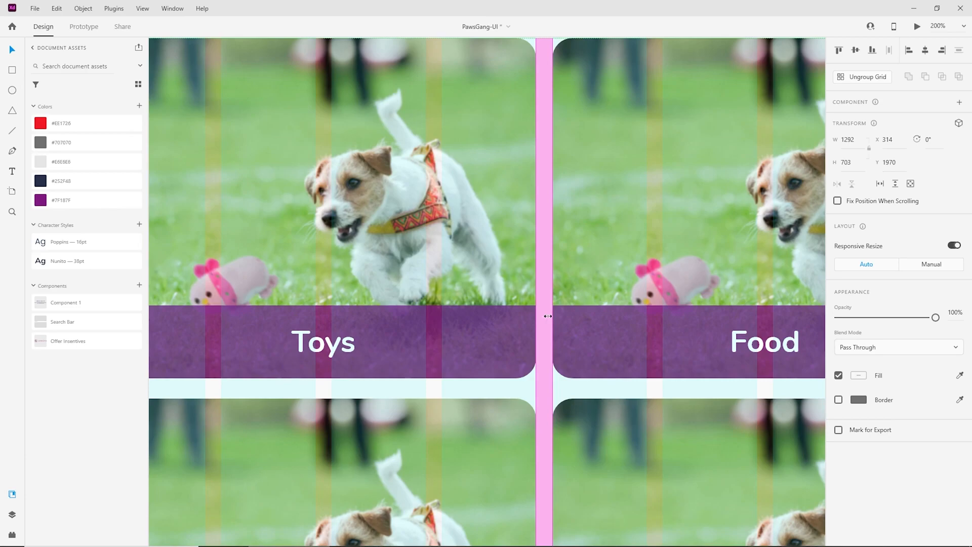
drag(548, 316, 544, 316)
scroll(560, 376, down, 3)
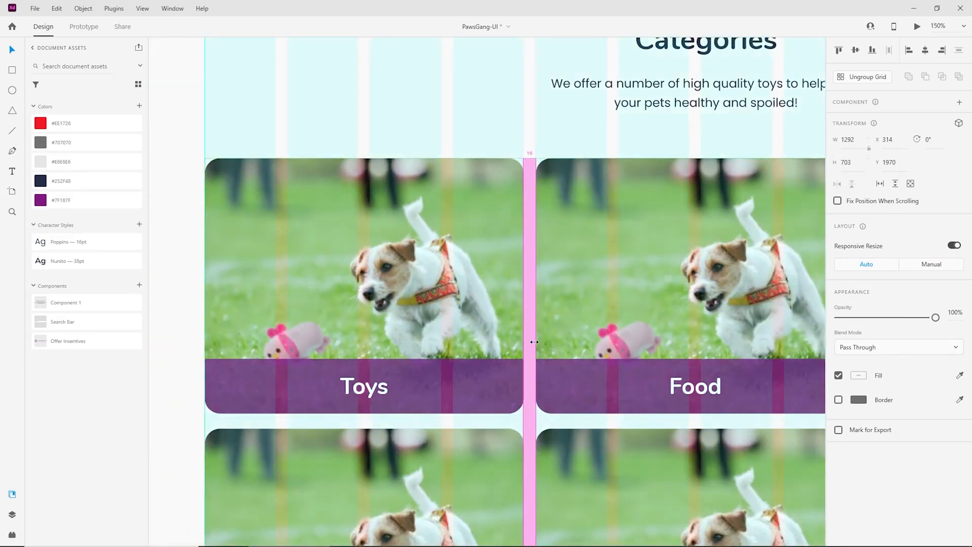
drag(466, 426, 469, 422)
key(ctrl+minus)
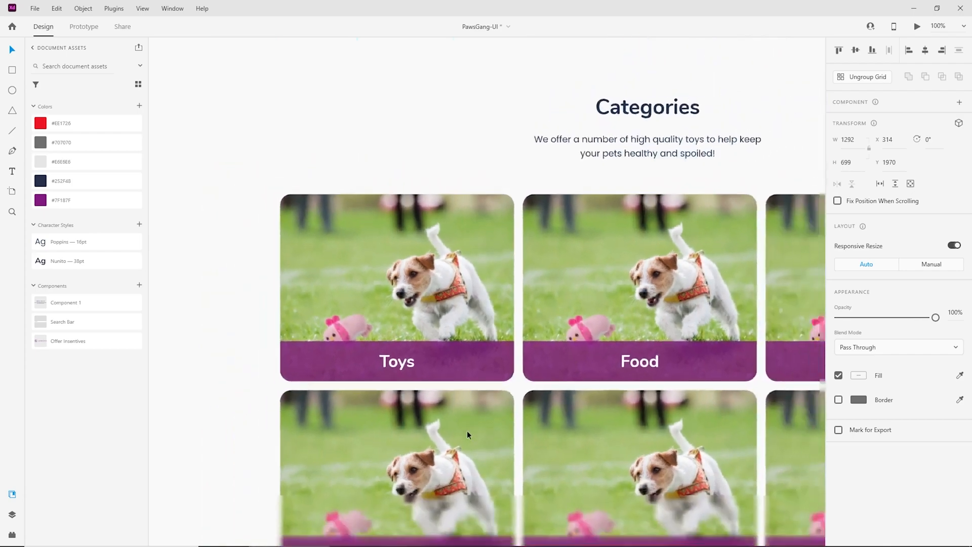
drag(656, 458, 502, 395)
click(762, 298)
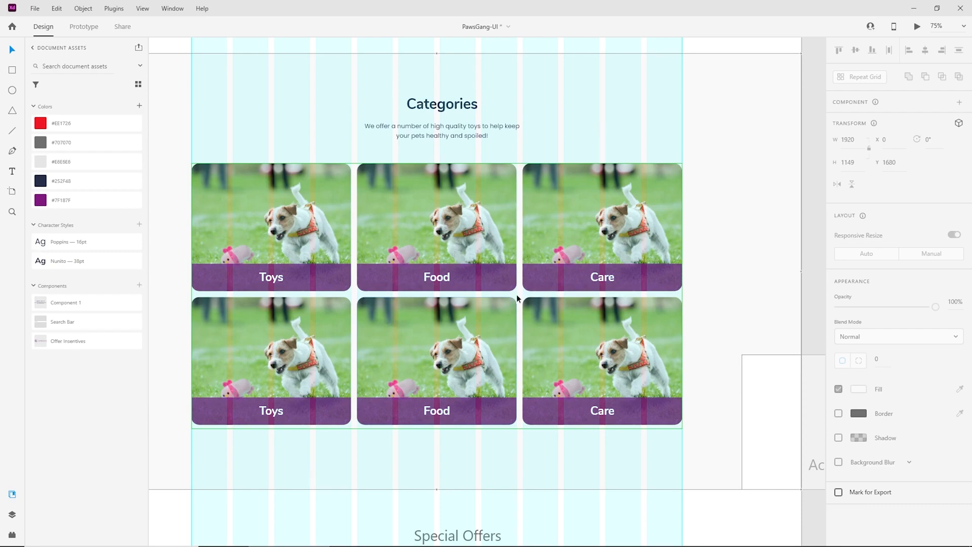
Ungroup the category repeat grid into separate cards and deselect them
drag(431, 374, 481, 349)
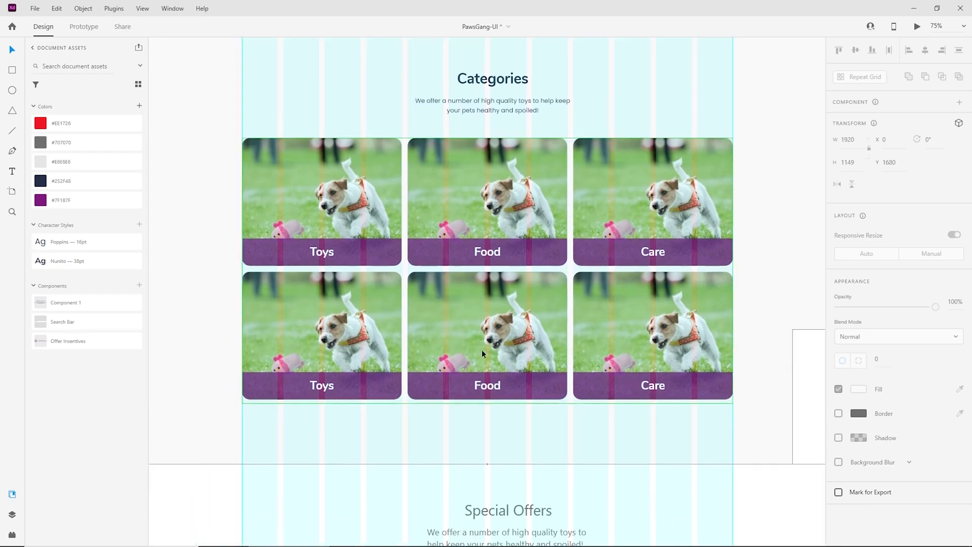
click(464, 257)
click(853, 78)
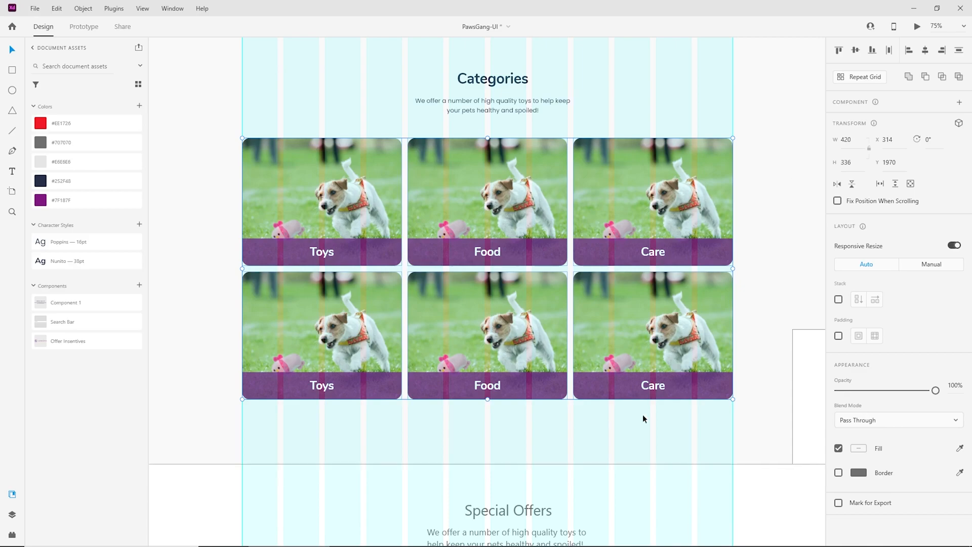
click(643, 414)
key(ctrl+minus)
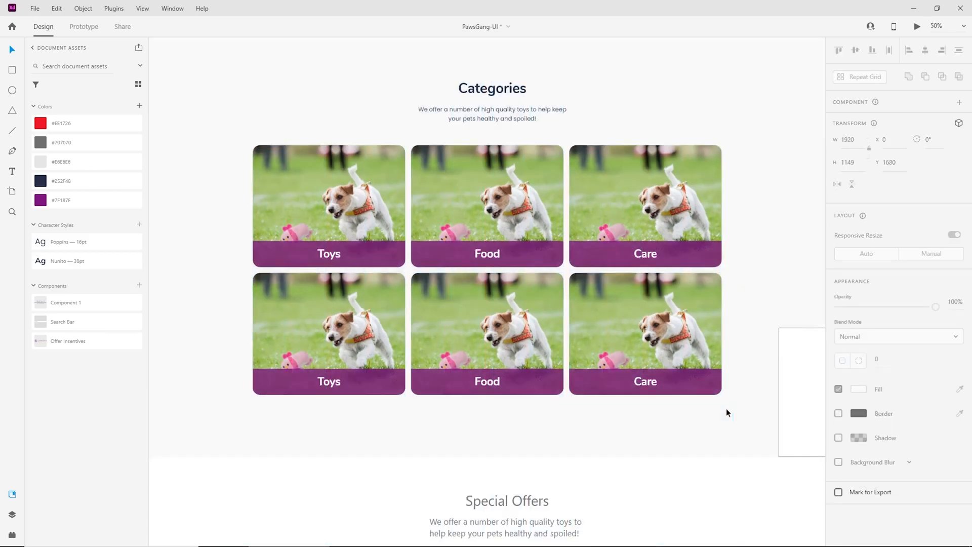
Copy the Accessories text from its placeholder box
key(ctrl+equal)
double_click(324, 390)
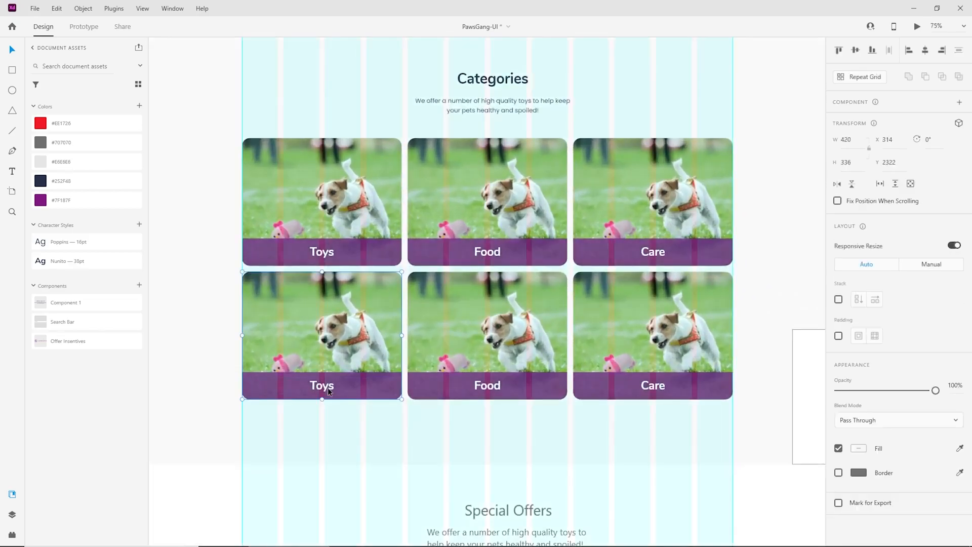
drag(515, 412, 330, 385)
drag(647, 403, 523, 411)
double_click(594, 424)
double_click(595, 423)
key(ctrl+c)
key(Escape)
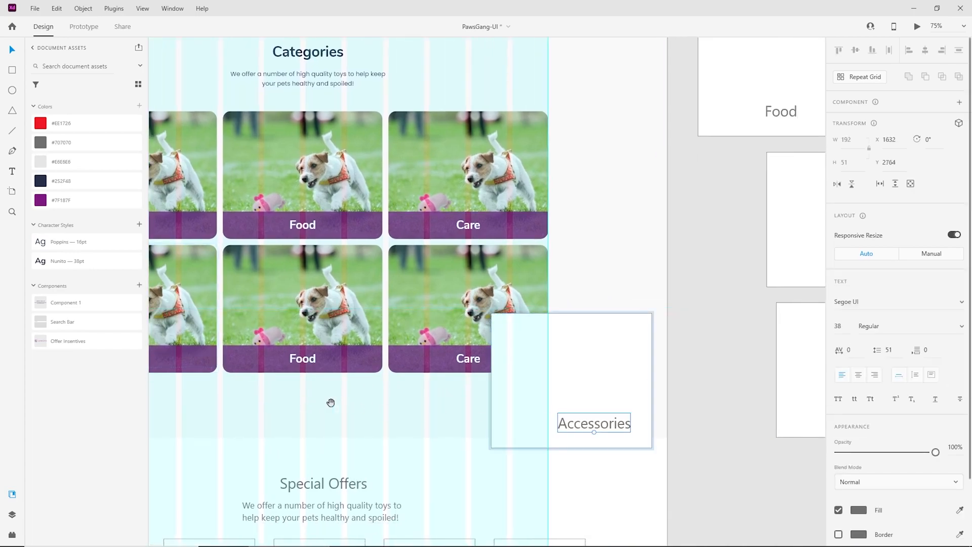
Replace the label of the second row's first card with the copied text Accessories
scroll(324, 379, left, 5)
click(263, 368)
double_click(263, 368)
key(ctrl+v)
key(ctrl+a)
key(ctrl+v)
key(Escape)
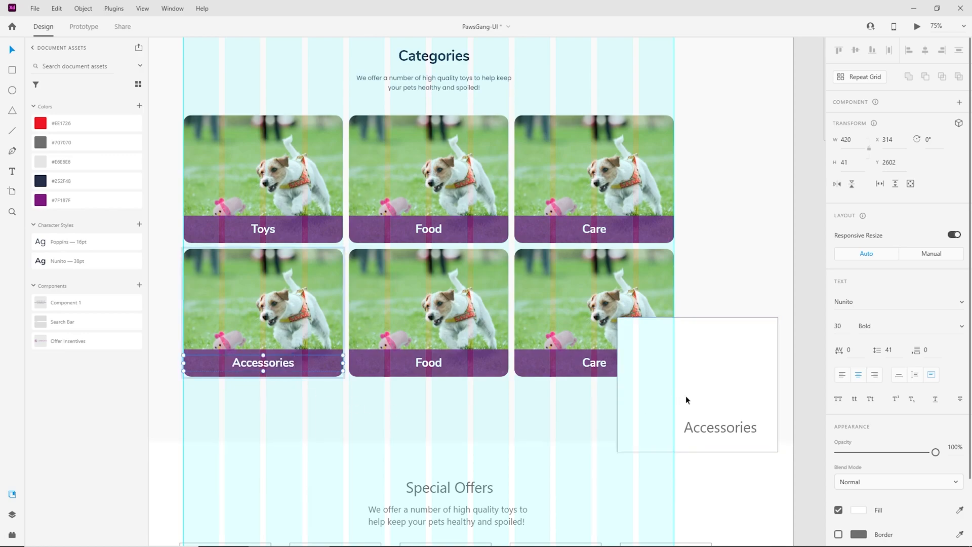
Delete the Accessories placeholder box and the third card in the second row
click(736, 399)
key(Delete)
scroll(734, 418, up, 1)
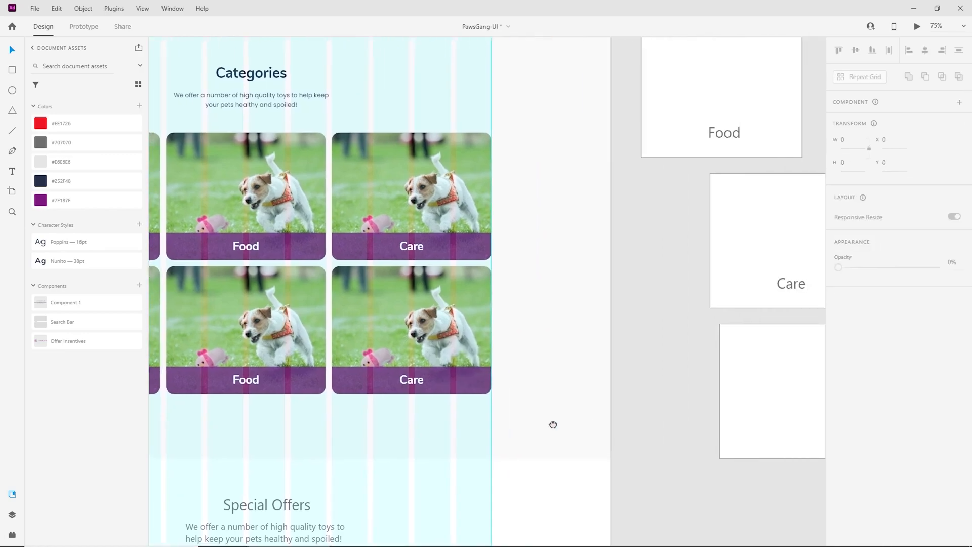
drag(655, 420, 528, 293)
key(Delete)
Widen the second row's Food card to 856 so it reaches the layout's last column edge, and deselect it
click(463, 308)
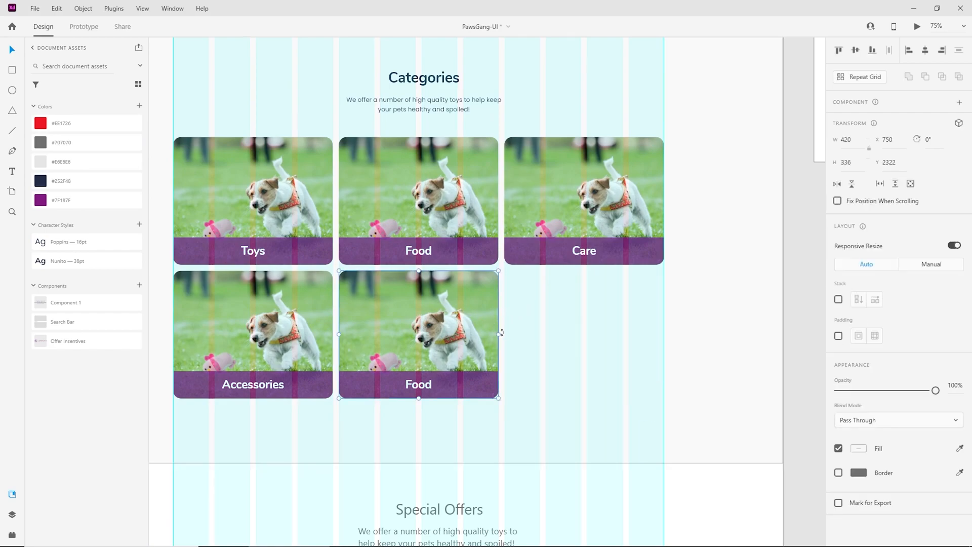
drag(504, 336, 663, 334)
click(666, 440)
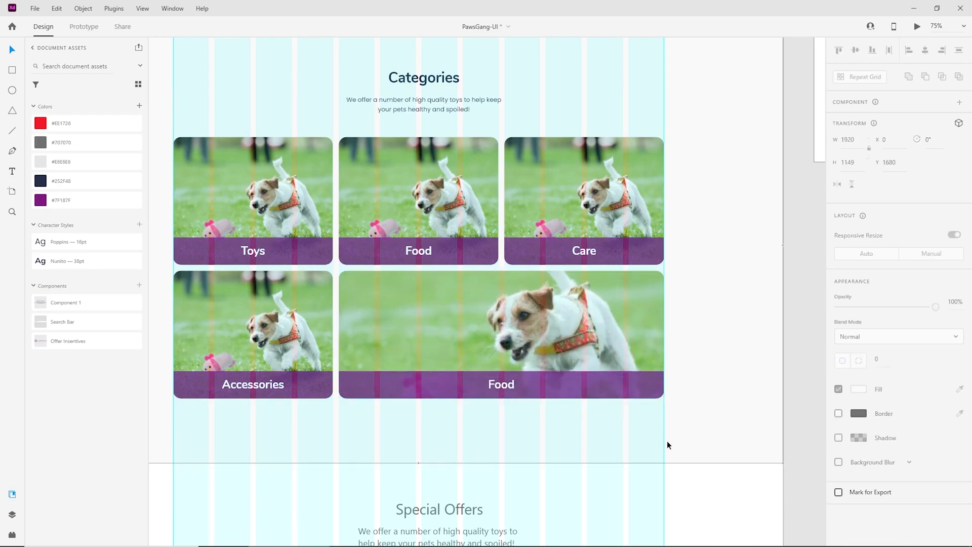
Change the wide card's label to SALE
drag(660, 423, 446, 388)
drag(737, 376, 860, 413)
double_click(456, 374)
double_click(456, 372)
text(SALE)
key(Escape)
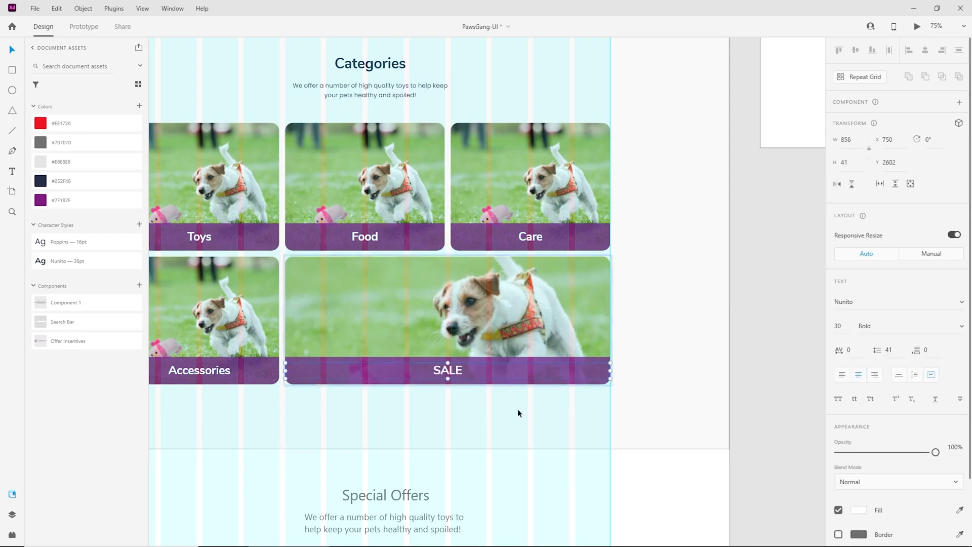
Move the SALE label up to the wide card's vertical centre and delete the purple band beneath it
drag(458, 369, 458, 322)
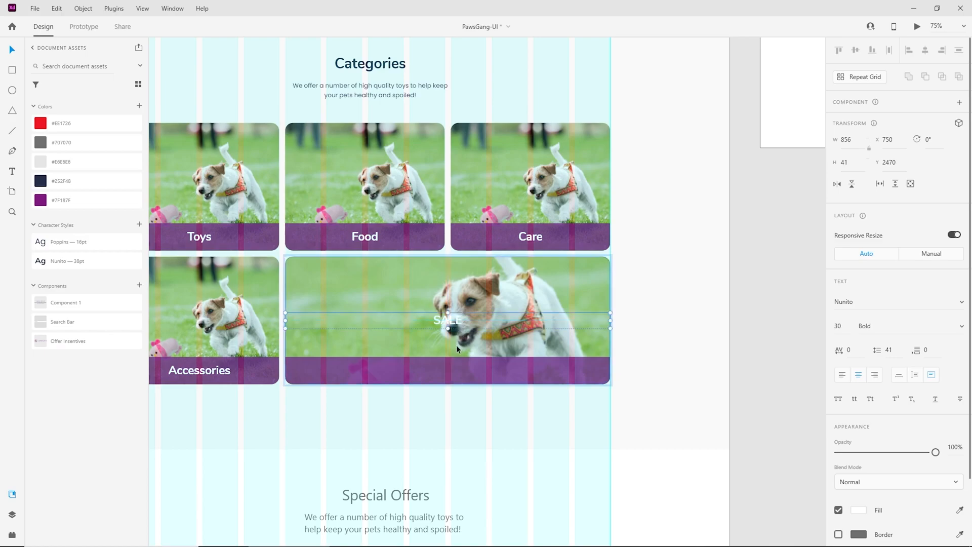
click(462, 368)
key(Delete)
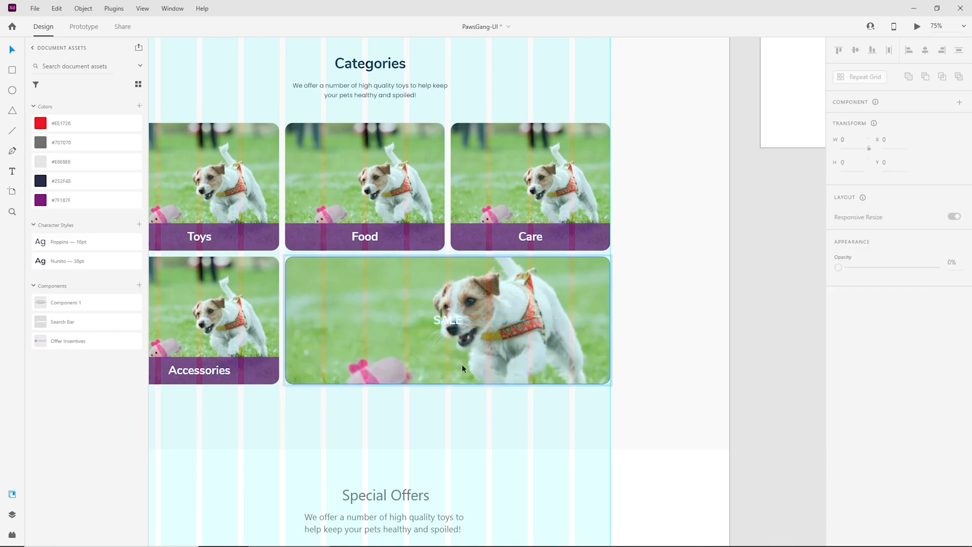
Draw an 856 by 336 rectangle covering the wide SALE card, with no border and a corner radius of 20
click(13, 72)
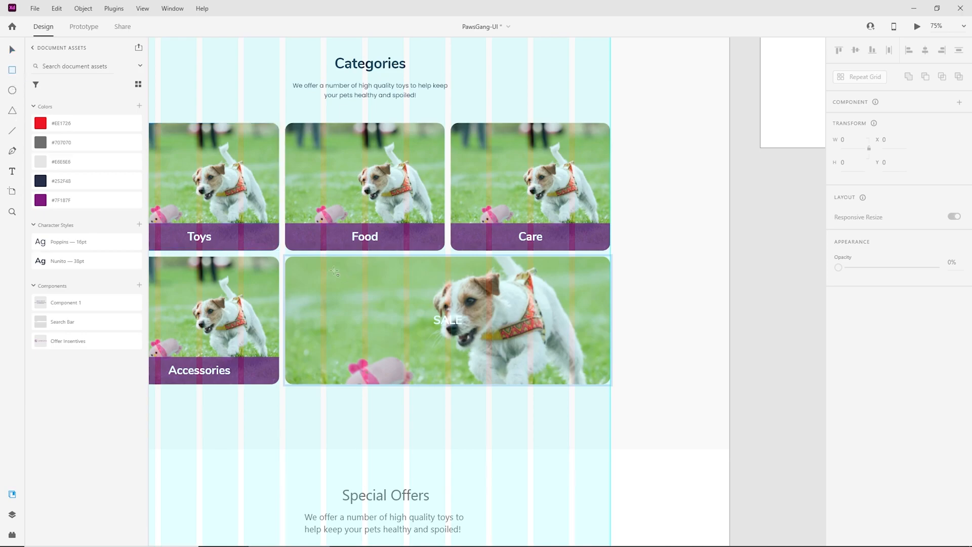
drag(284, 256, 614, 387)
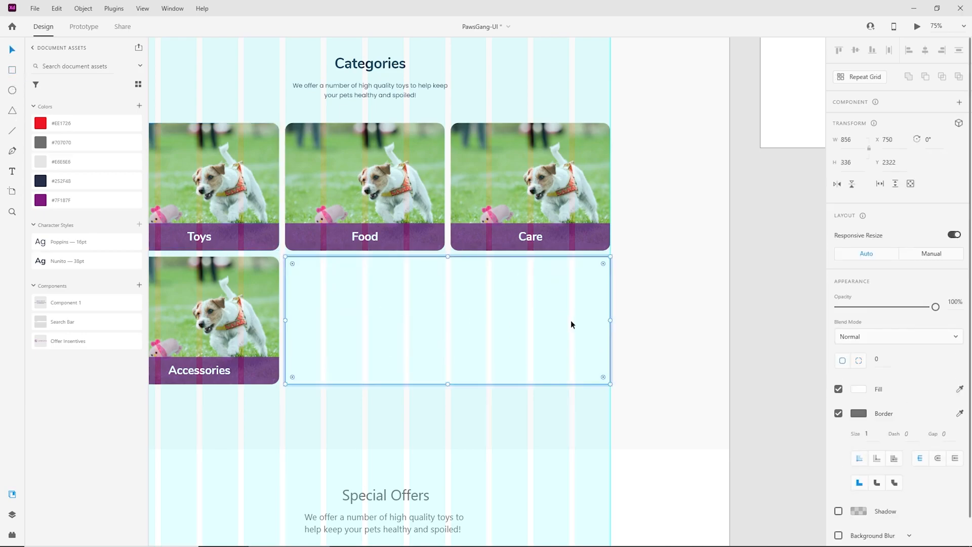
click(840, 413)
click(879, 360)
text(20)
key(Return)
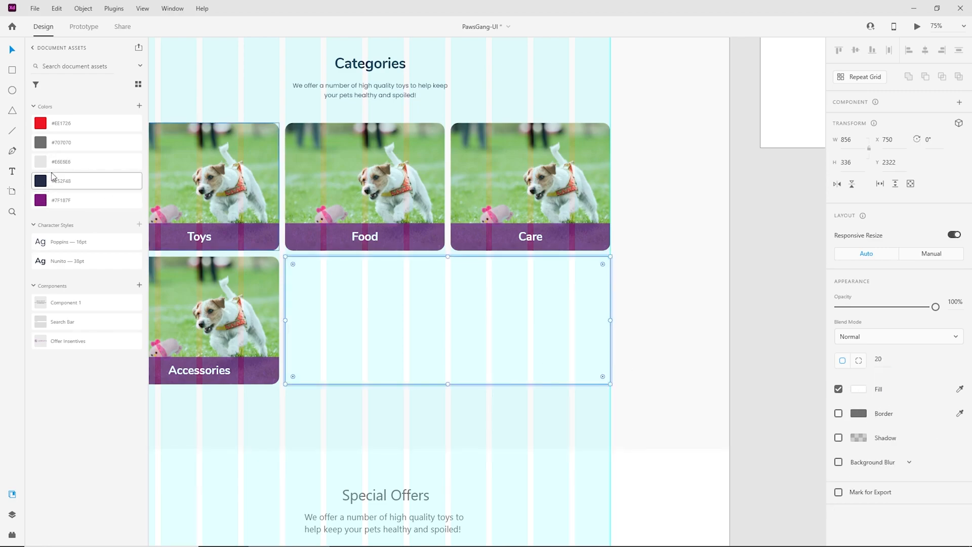
Fill the overlay rectangle with the saved red, reduce its opacity to 52% and place it behind the SALE label
click(45, 125)
drag(864, 310, 889, 308)
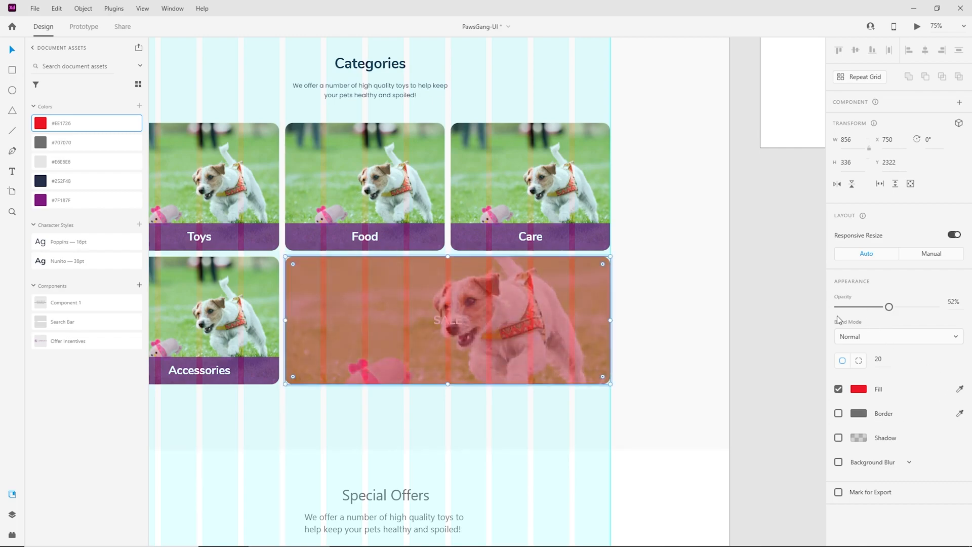
key(ctrl+[)
Raise the red overlay's opacity to 76%
key(ctrl+plus)
mouse_move(642, 391)
mouse_down()
mouse_move(588, 390)
mouse_move(655, 377)
mouse_up()
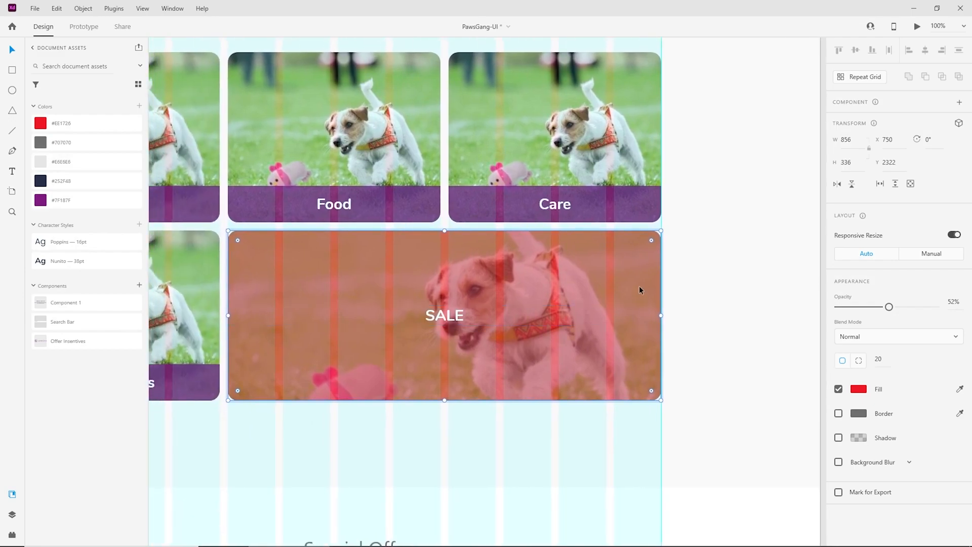
drag(889, 307, 915, 308)
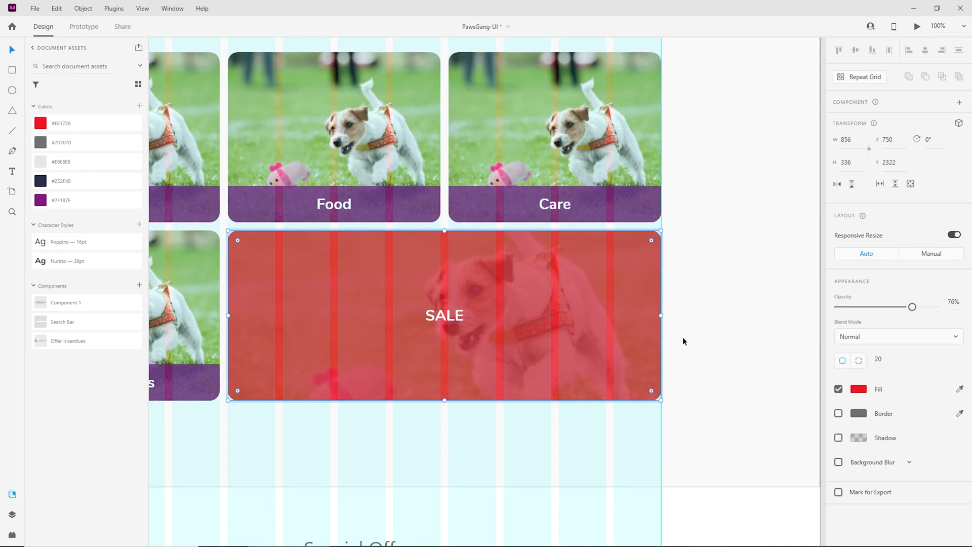
key(ctrl+minus)
drag(610, 173, 622, 419)
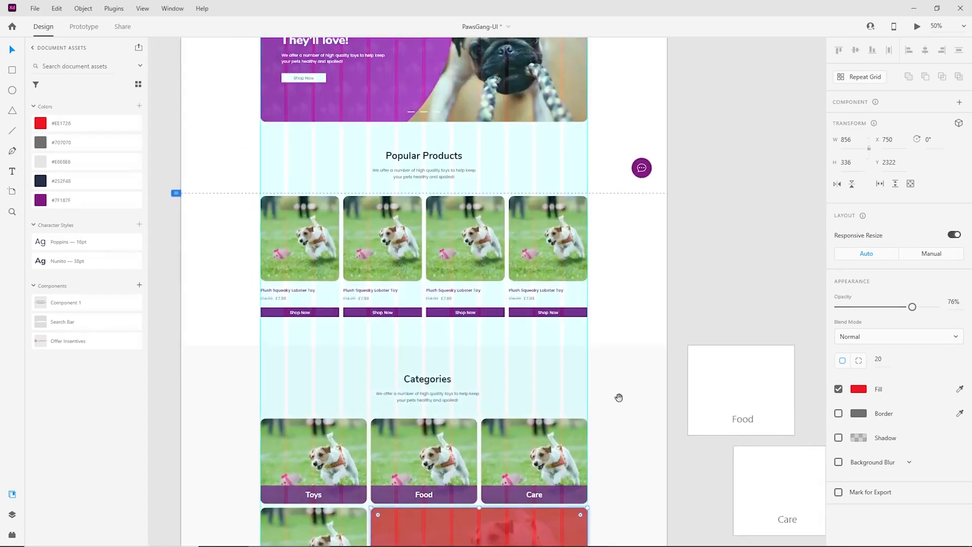
Try a crimson fill on the SALE card's red overlay, sampling the colour from the artboard
drag(592, 212, 605, 375)
click(960, 389)
click(584, 175)
drag(653, 544, 605, 322)
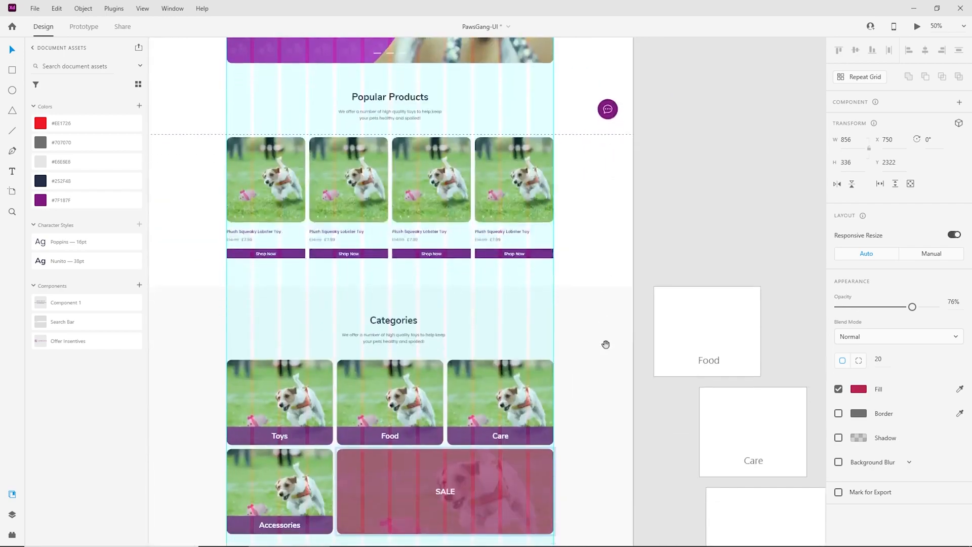
Hide the homepage artboard's column layout grid
scroll(613, 314, down, 3)
key(ctrl+equal)
drag(699, 423, 698, 237)
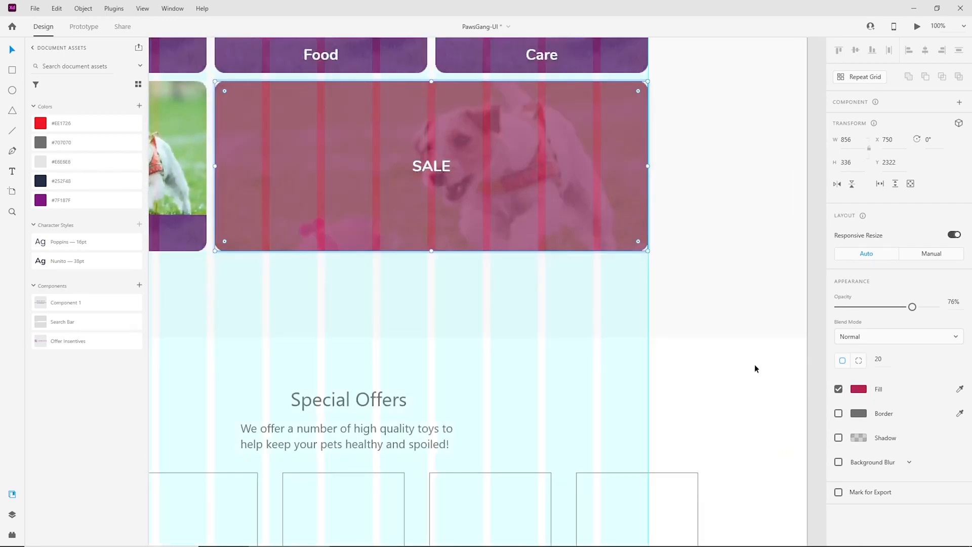
click(750, 368)
click(839, 390)
scroll(658, 471, up, 3)
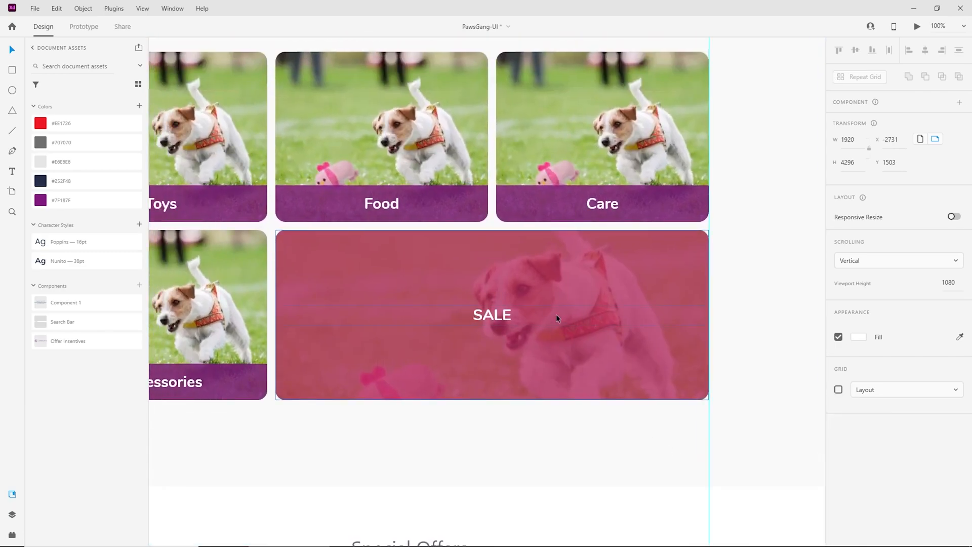
Set the SALE card overlay's fill to dark red #A70404 and reduce its opacity to 70%
click(495, 313)
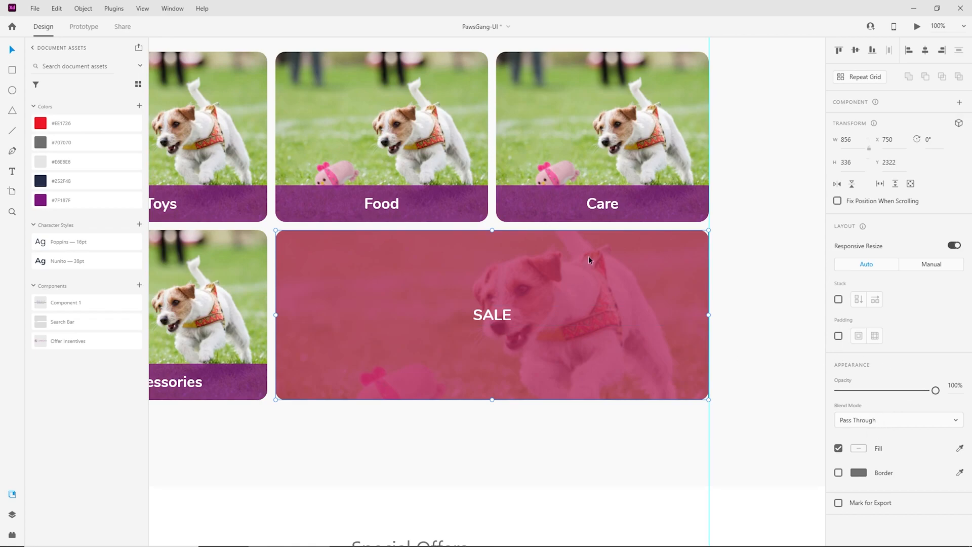
double_click(624, 279)
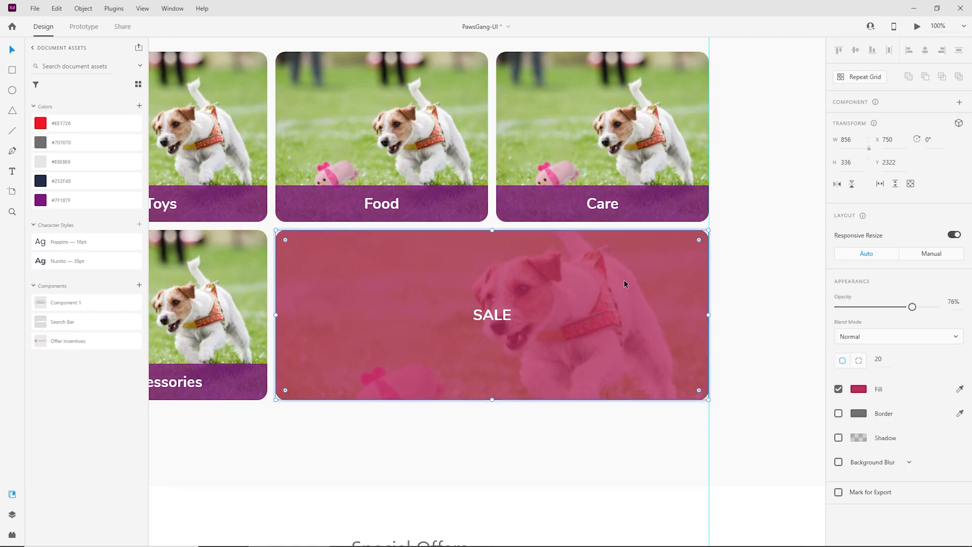
click(860, 392)
mouse_move(790, 351)
mouse_down()
mouse_move(794, 336)
mouse_move(782, 344)
mouse_up()
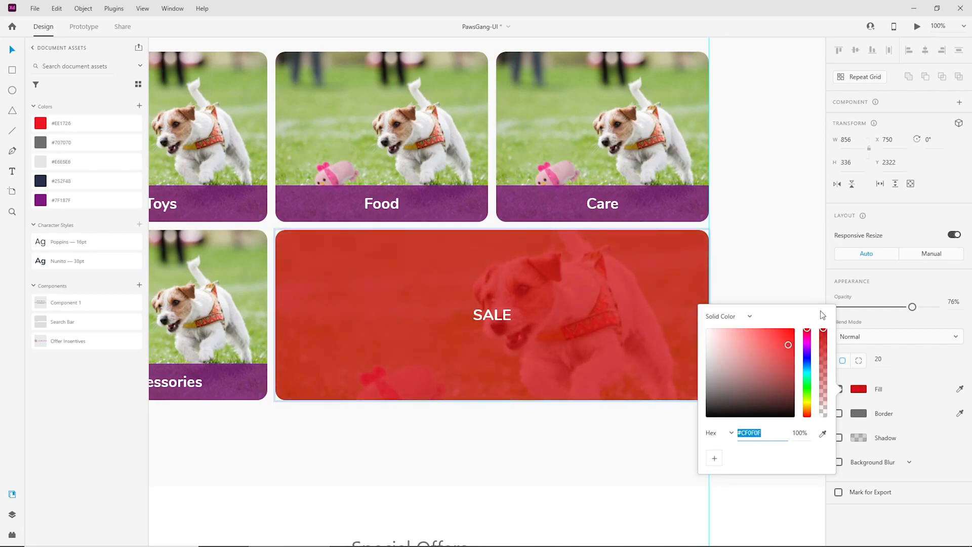
click(893, 308)
drag(901, 309, 907, 311)
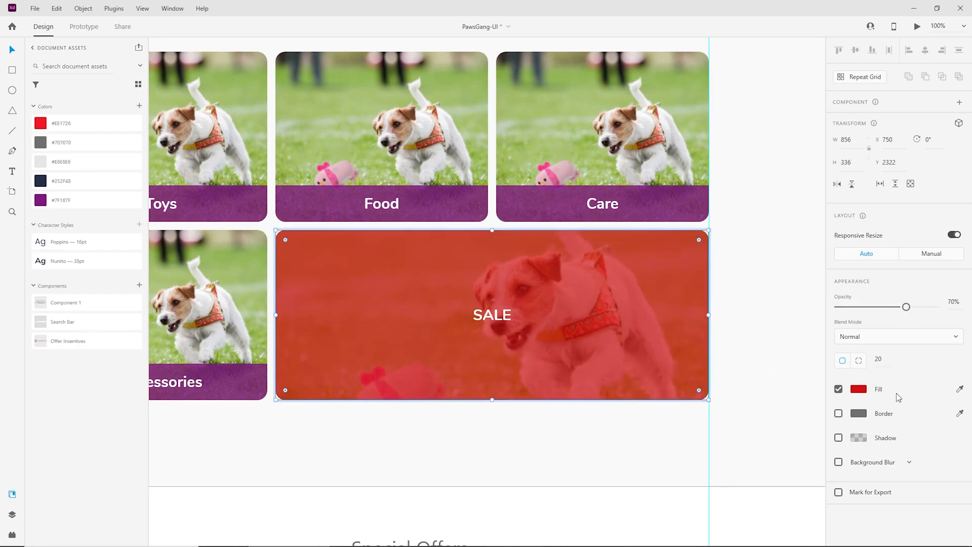
click(863, 392)
text(#A70404)
key(Return)
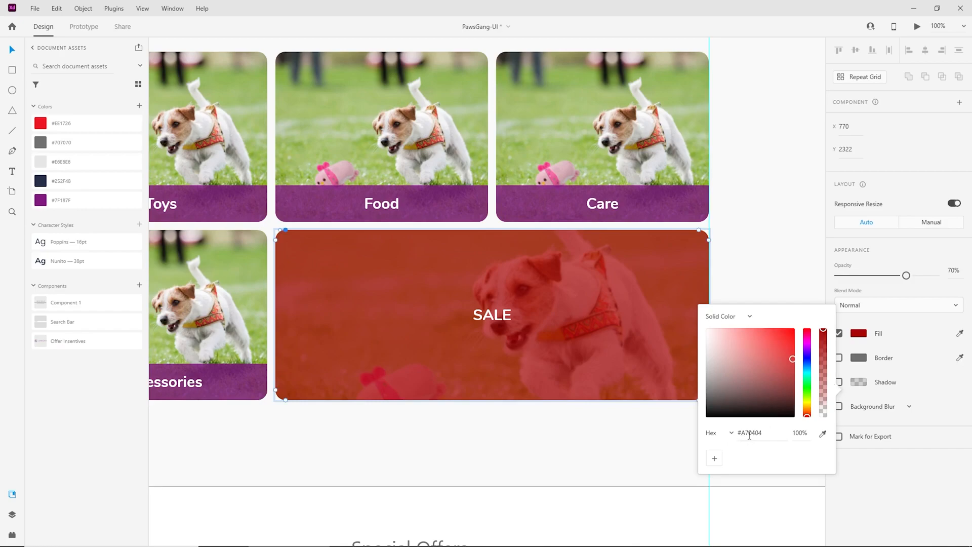
Move the SALE label up to Y 2425, switch it to auto-width text and enlarge it to size 55
click(579, 304)
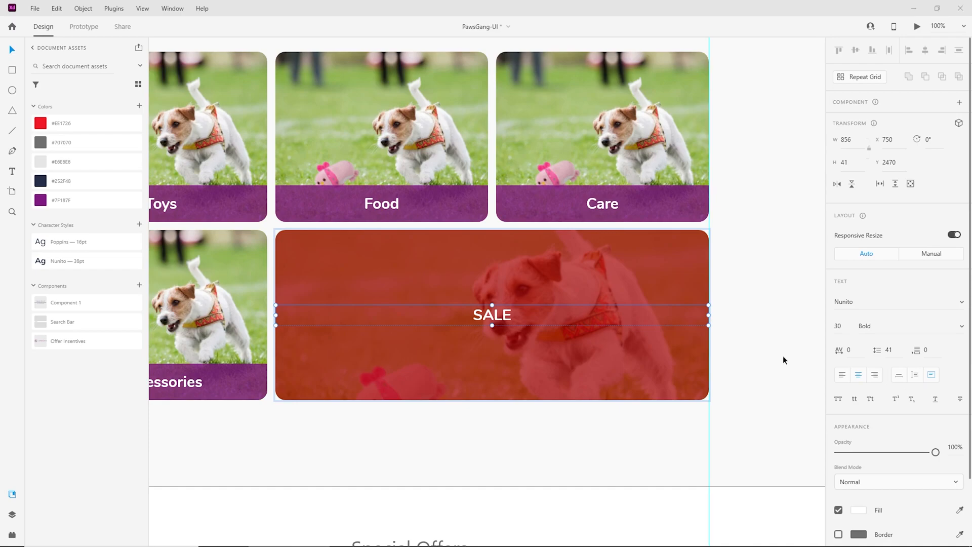
click(474, 302)
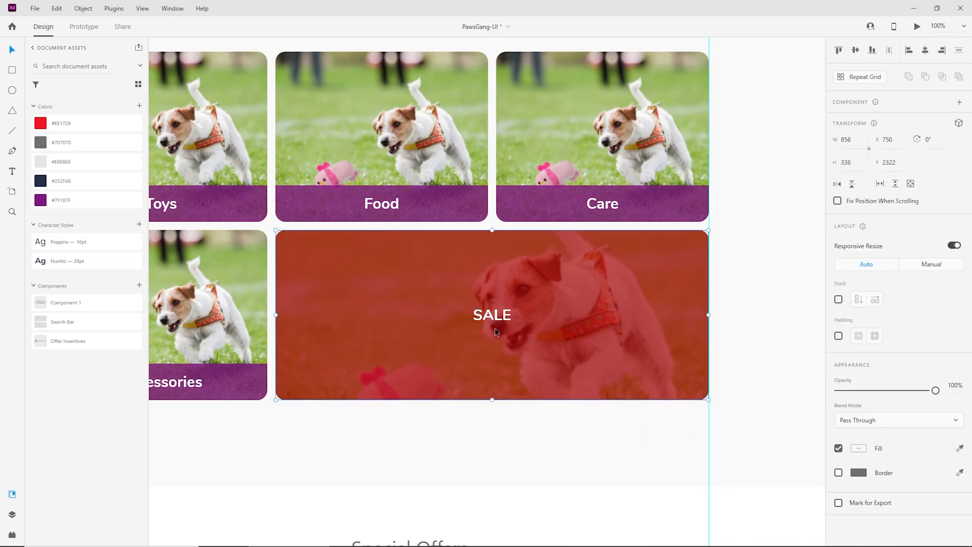
double_click(494, 318)
mouse_move(497, 320)
mouse_down()
mouse_move(496, 297)
mouse_move(492, 313)
mouse_up()
key(ctrl+z)
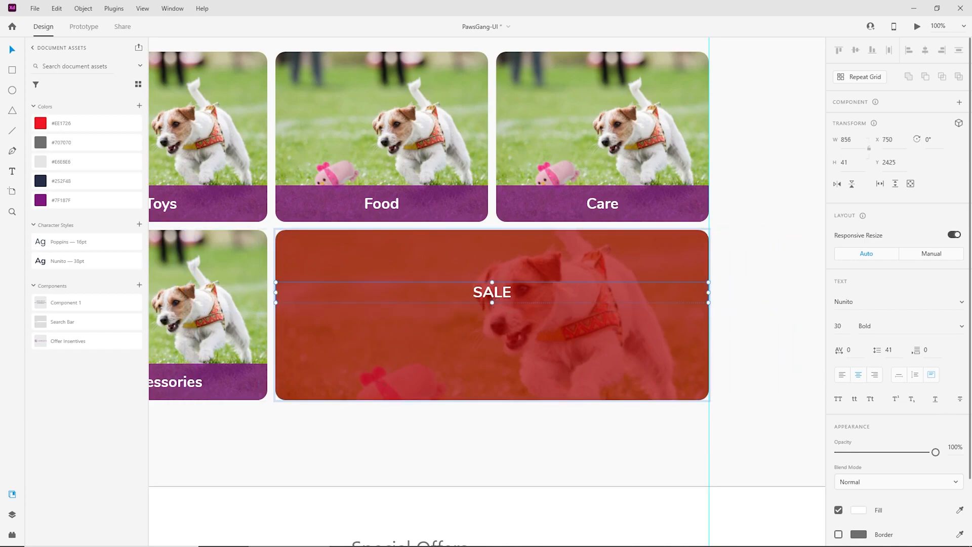
click(899, 375)
drag(493, 302, 496, 321)
Replace the SALE label's text with "Special Offers"
double_click(494, 305)
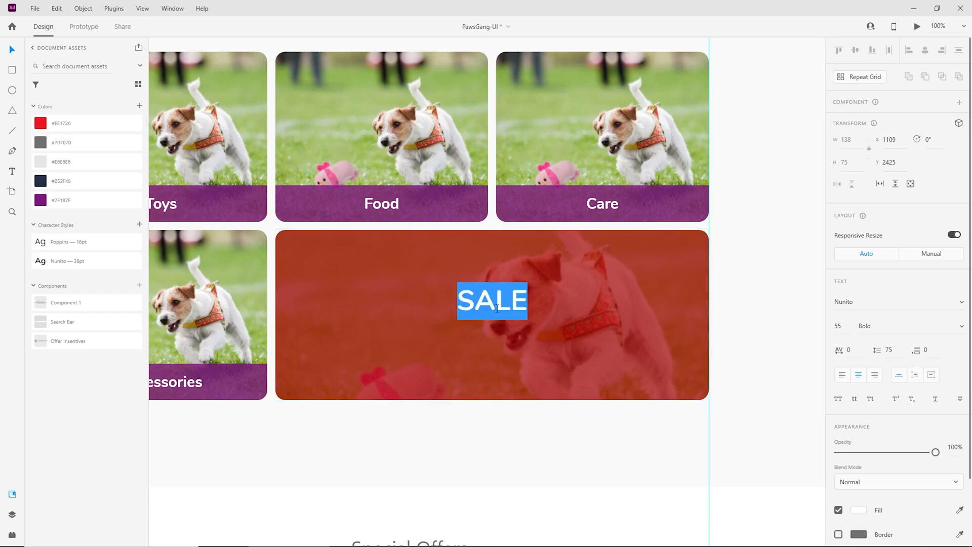
text(Special Offers)
key(Escape)
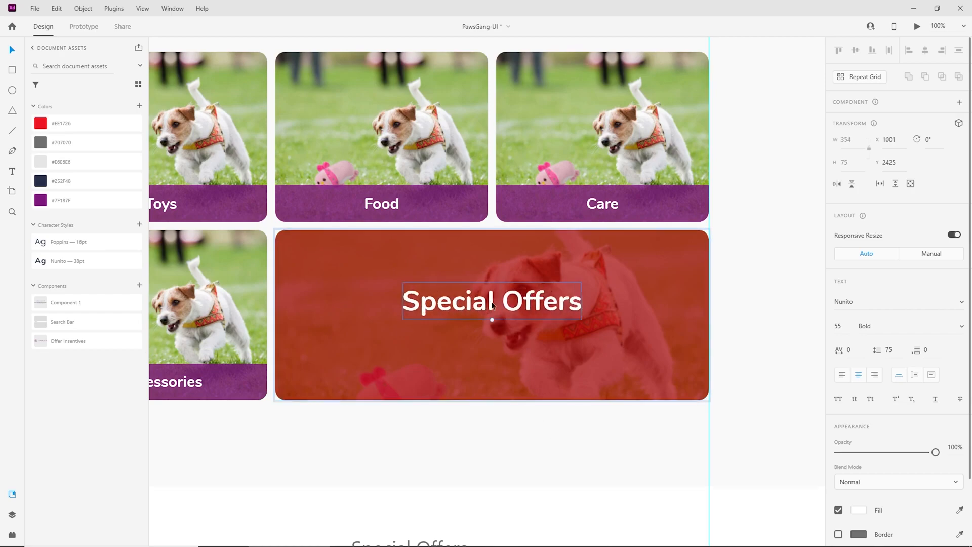
Duplicate the Special Offers label directly beneath itself and change the copy's text to "UP TO 40% OFF"
drag(492, 303, 491, 337)
double_click(504, 334)
text(UP TO 40% OFF)
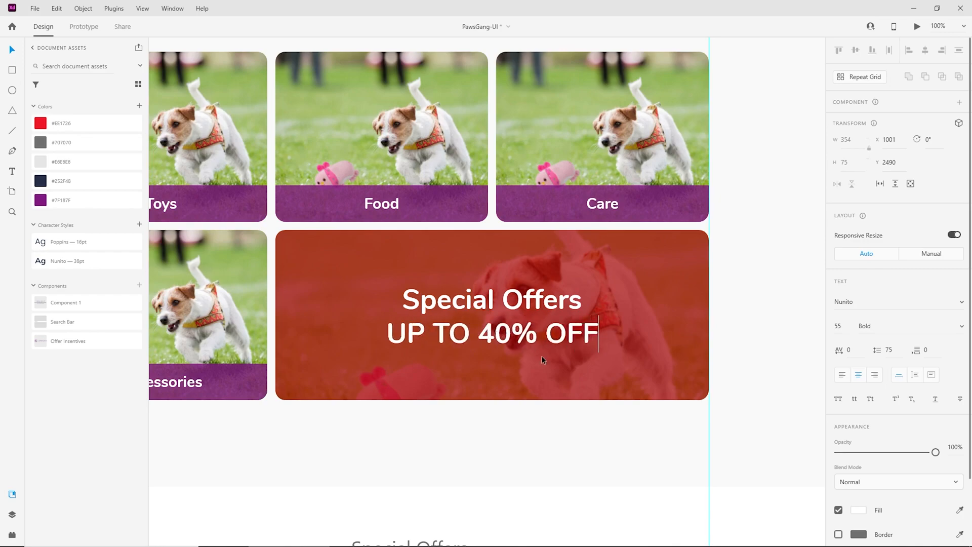
key(Escape)
Reduce the "UP TO 40% OFF" line to size 32 and position it centred beneath the Special Offers heading
drag(491, 352, 491, 345)
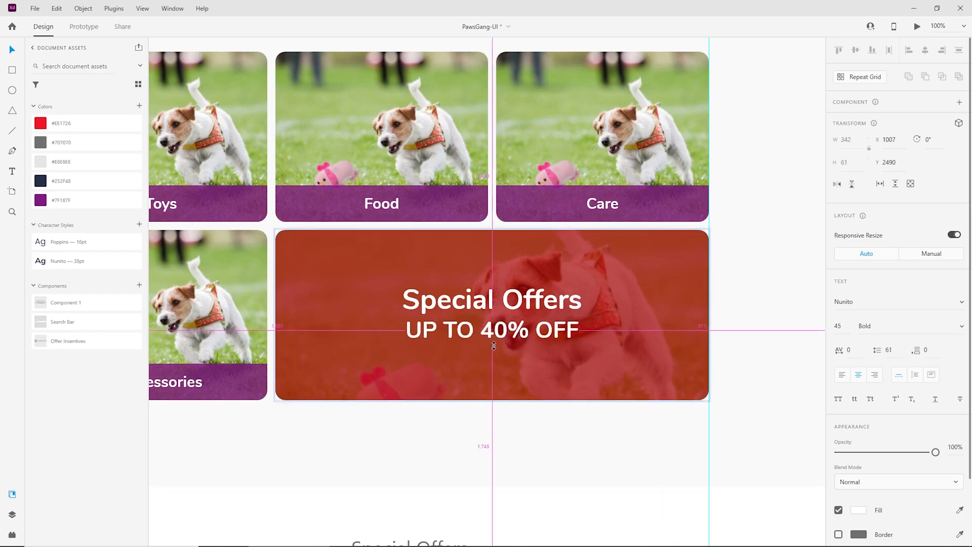
drag(505, 329, 505, 332)
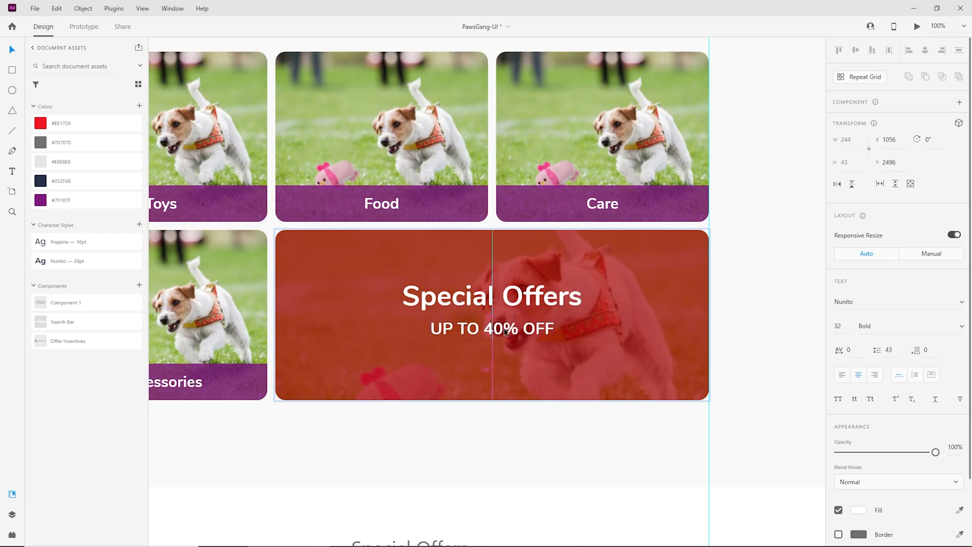
click(580, 473)
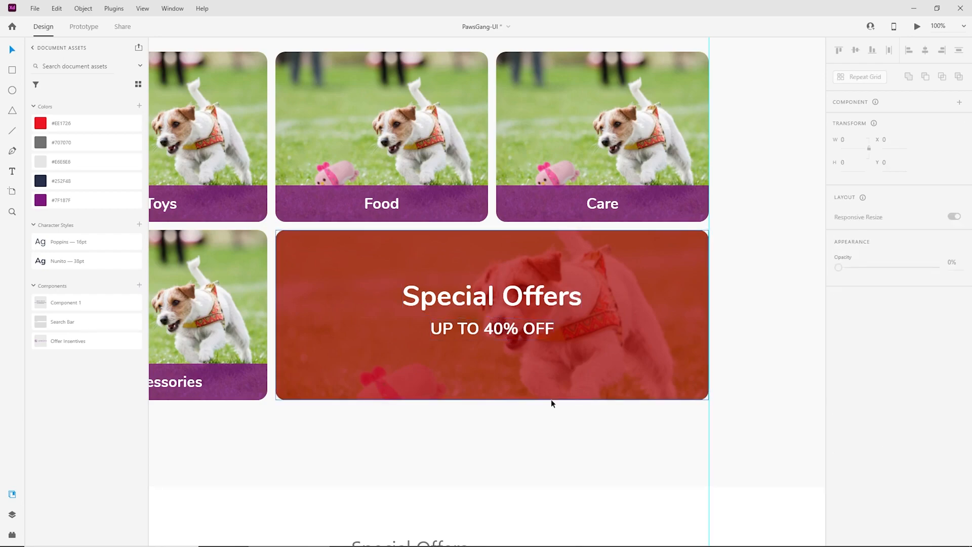
Raise the dark red overlay's opacity to 80% on the Special Offers card
click(641, 347)
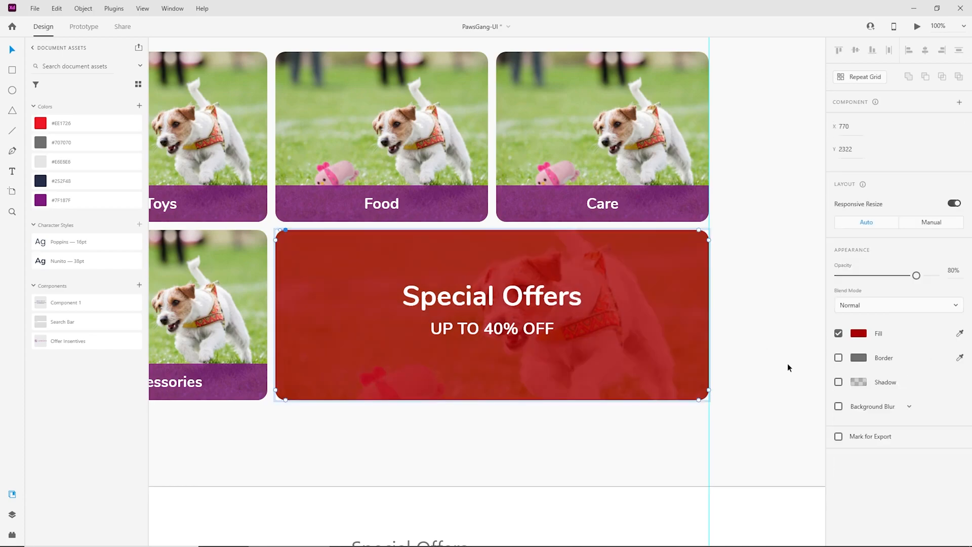
click(786, 364)
Review the Categories cards and the Special Offers card, up close and alongside the neighbouring page sections
key(ctrl+minus)
drag(684, 414, 742, 466)
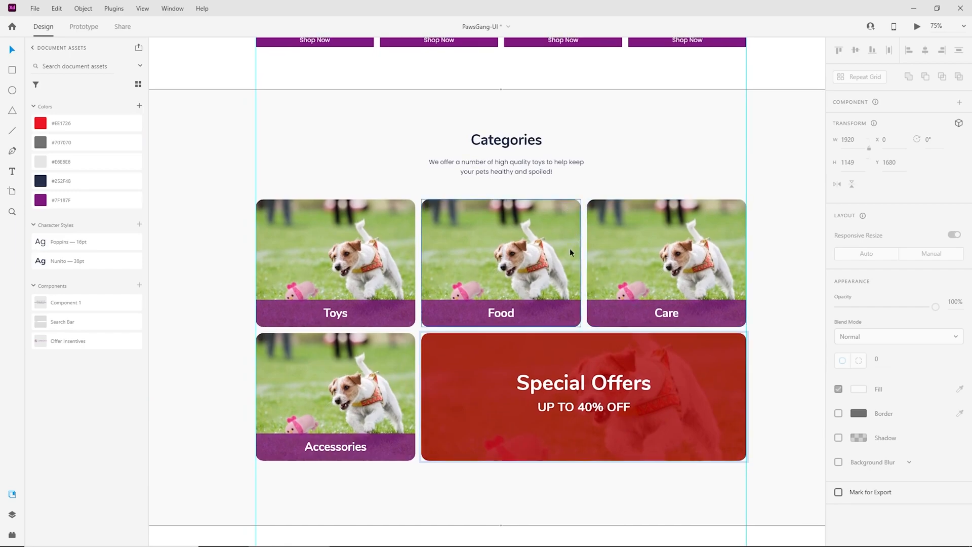
key(ctrl+minus)
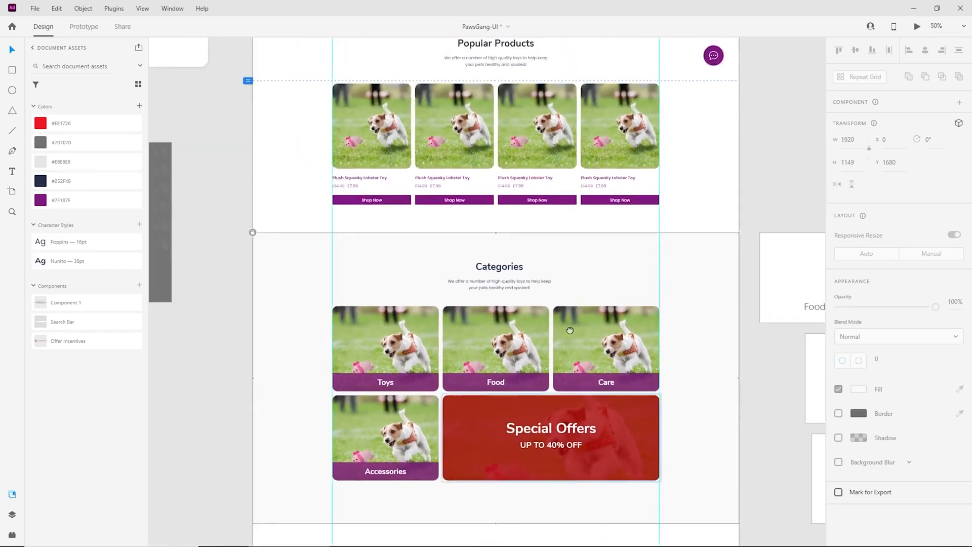
drag(571, 307, 572, 503)
drag(577, 375, 564, 192)
drag(657, 471, 630, 319)
key(ctrl+plus)
key(ctrl+plus)
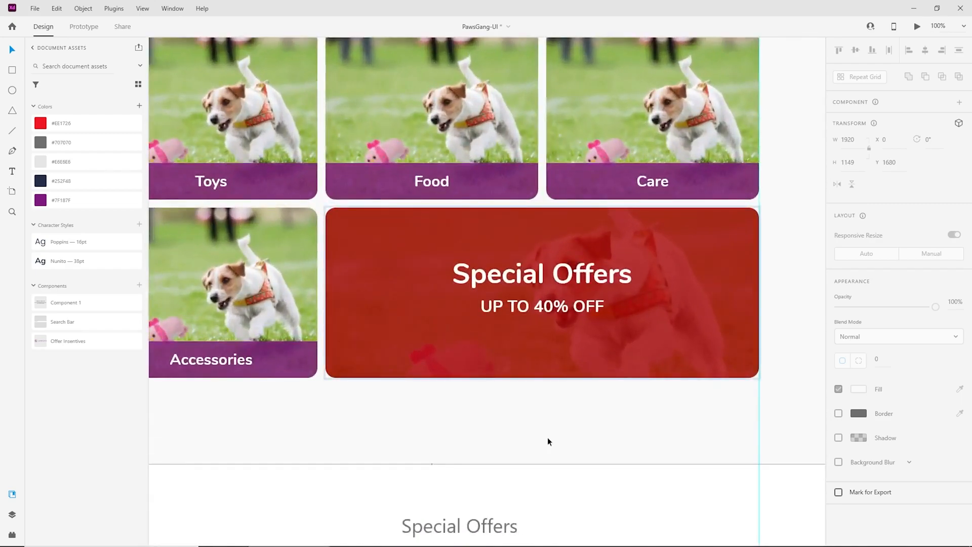
key(ctrl+minus)
drag(459, 398, 498, 458)
scroll(382, 287, up, 1)
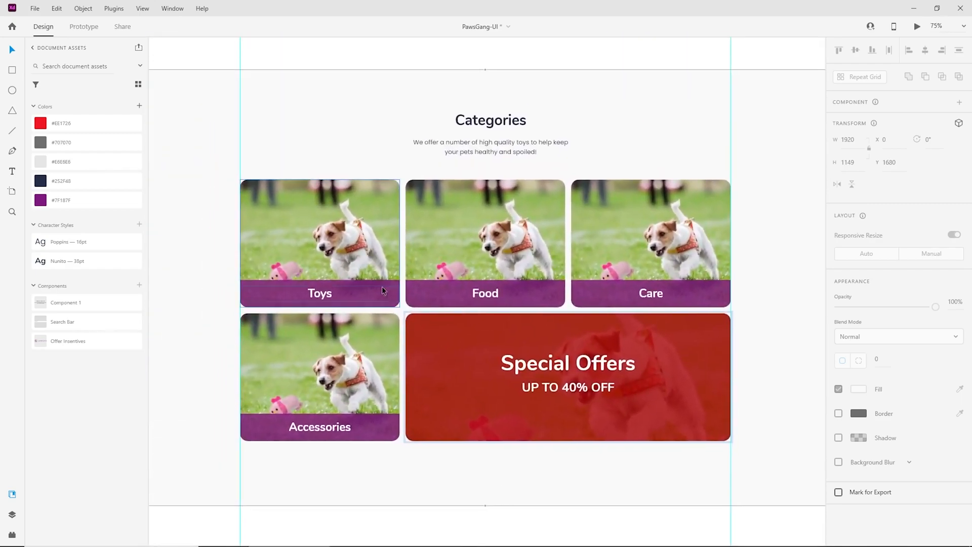
key(ctrl+plus)
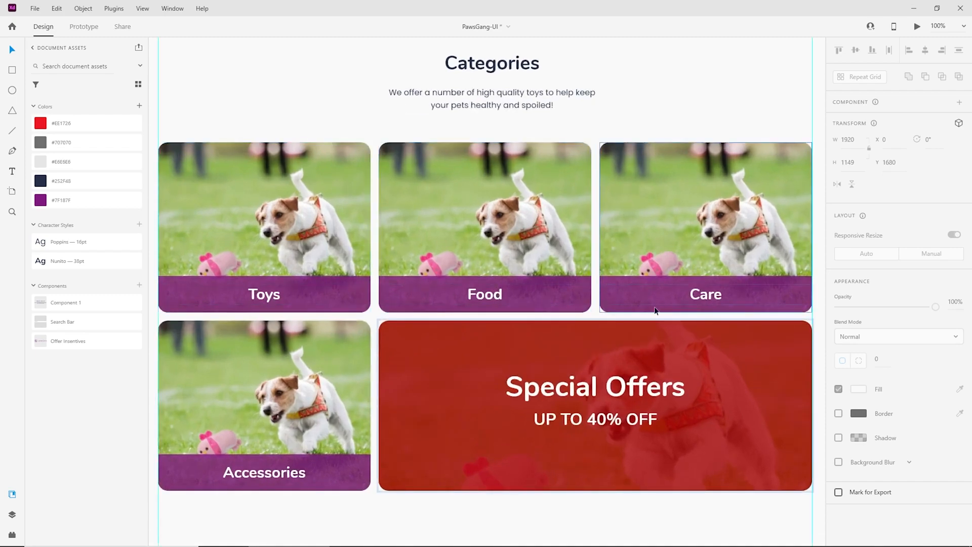
key(ctrl+minus)
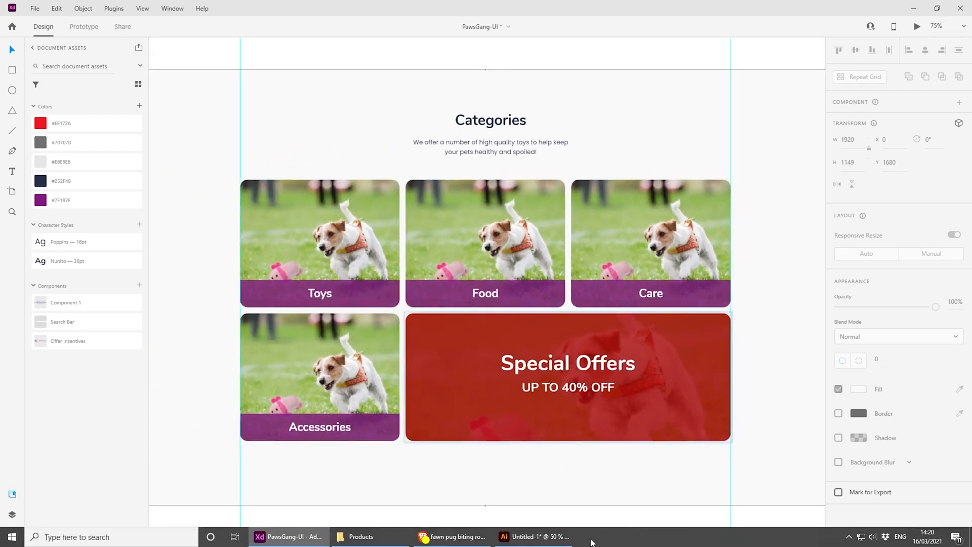
Replace the Toys card's photo with the pug picture and the Care card's photo with the beagle catching a ball
key(alt+Tab)
drag(957, 258, 971, 258)
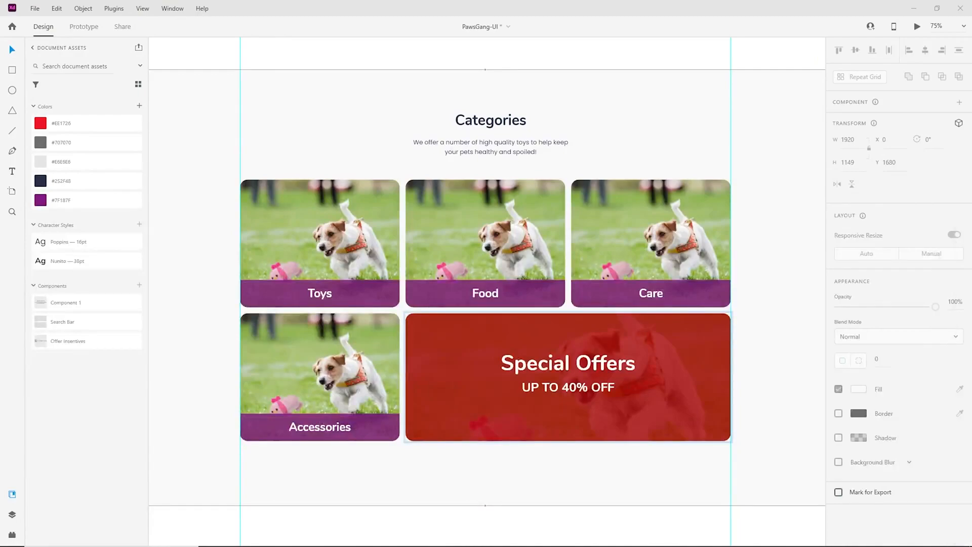
drag(567, 201, 391, 211)
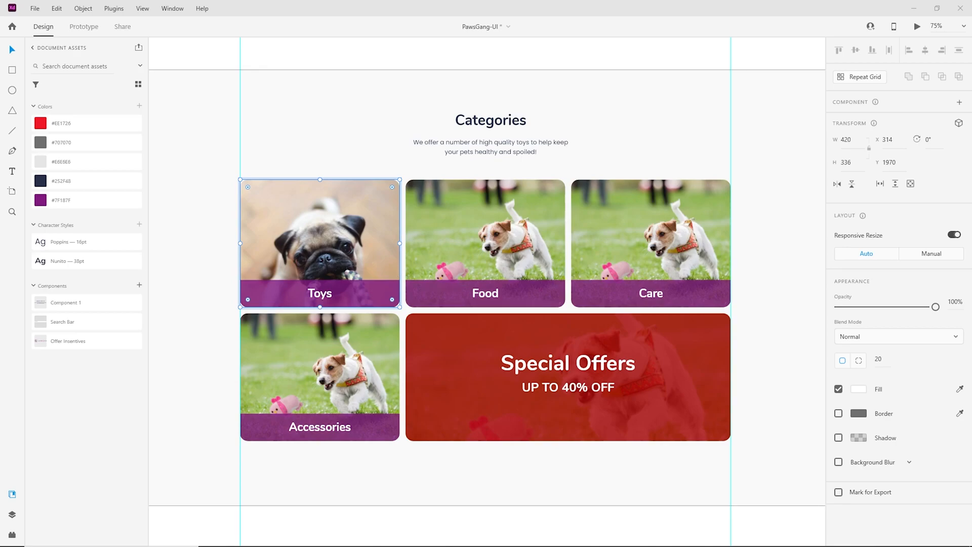
drag(666, 241, 658, 231)
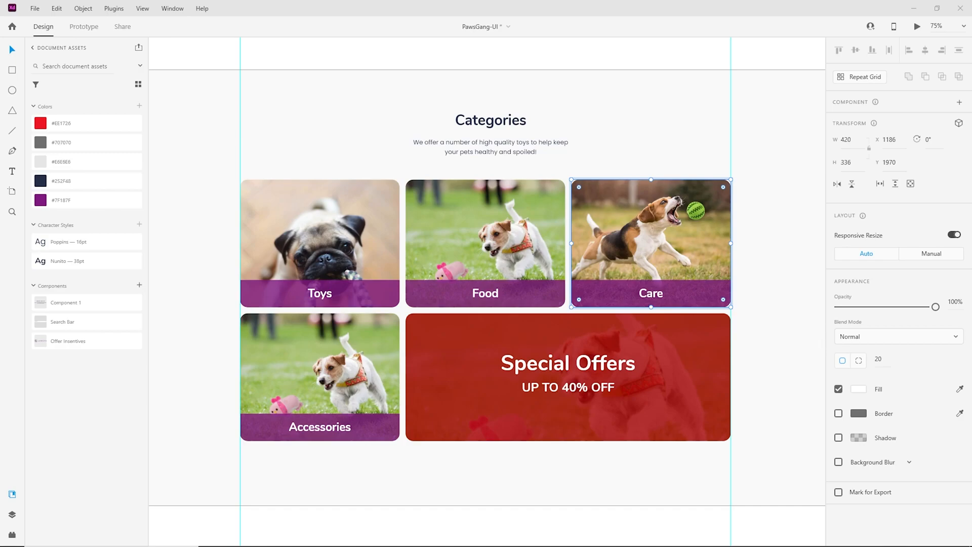
Replace the Food card's photo with the Wagg food bags and the Accessories card's photo with the dog in a red bandana
drag(463, 211, 457, 230)
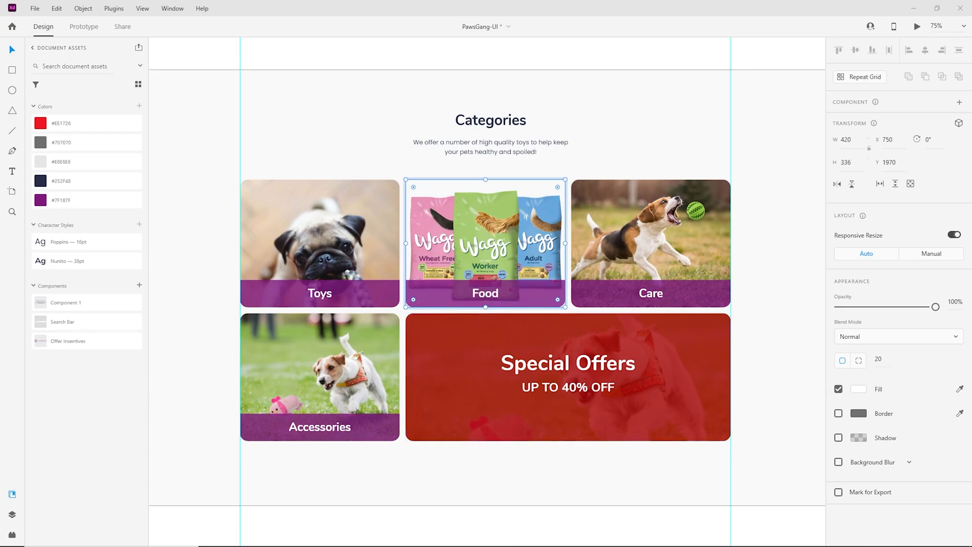
click(577, 87)
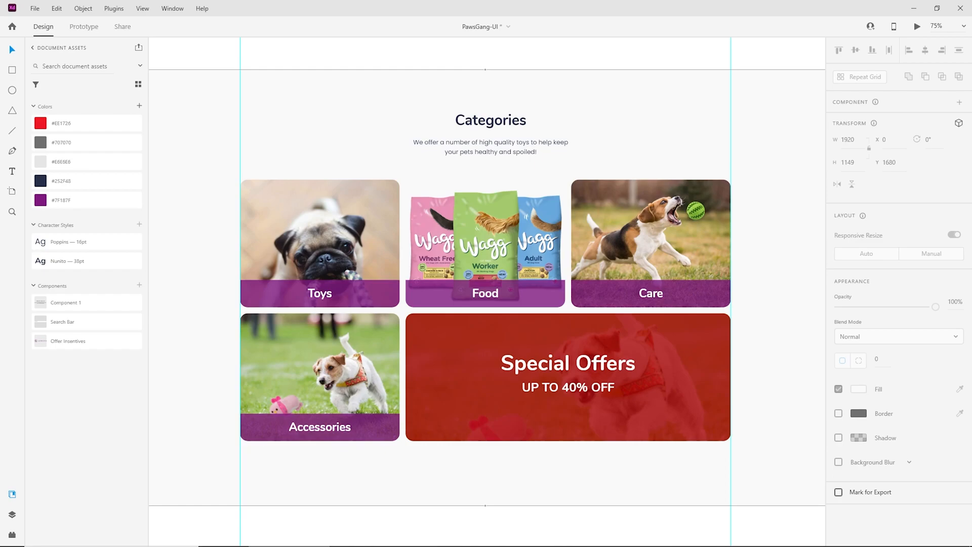
drag(282, 365, 286, 367)
click(514, 475)
Draw a 420 × 336 rectangle exactly over the Food card, with corner radius 20 and no border
key(ctrl+plus)
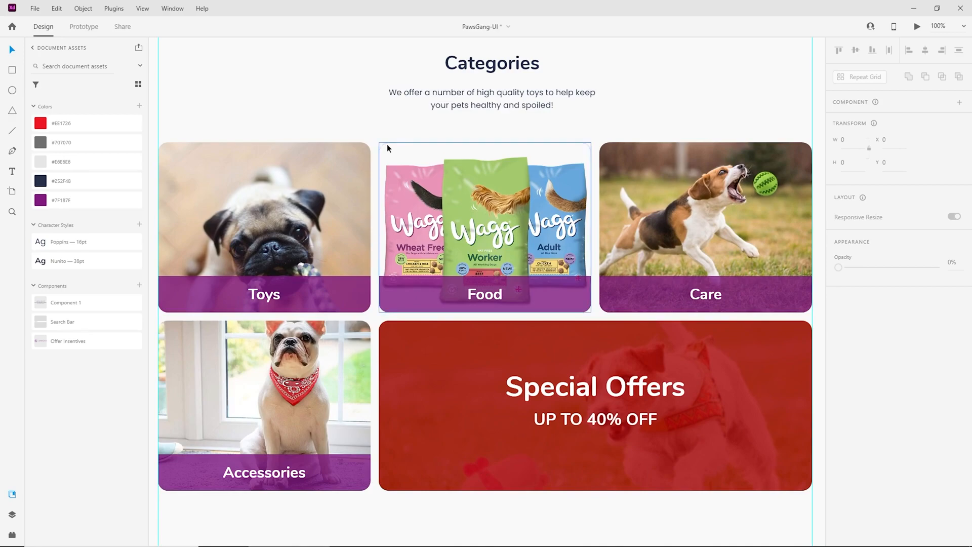
click(387, 148)
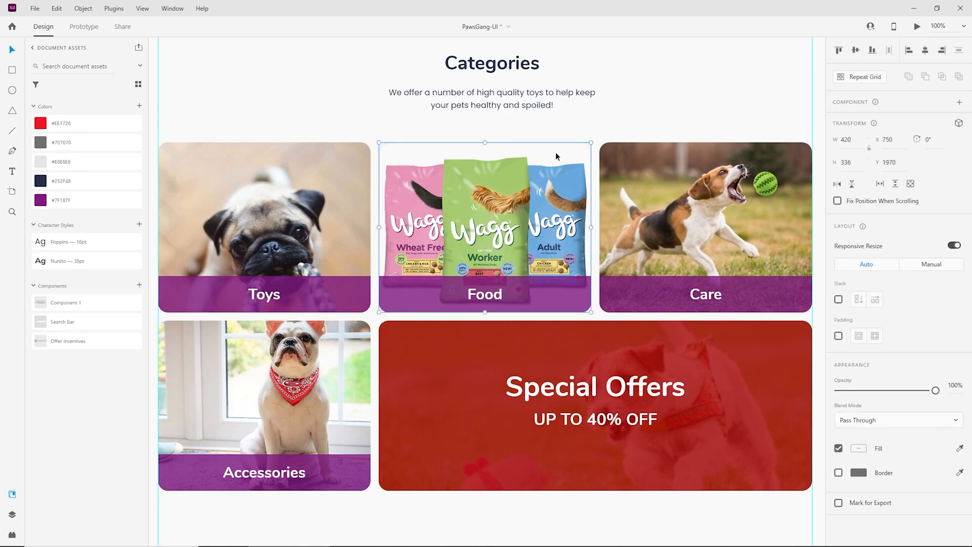
key(ctrl+minus)
key(ctrl+plus)
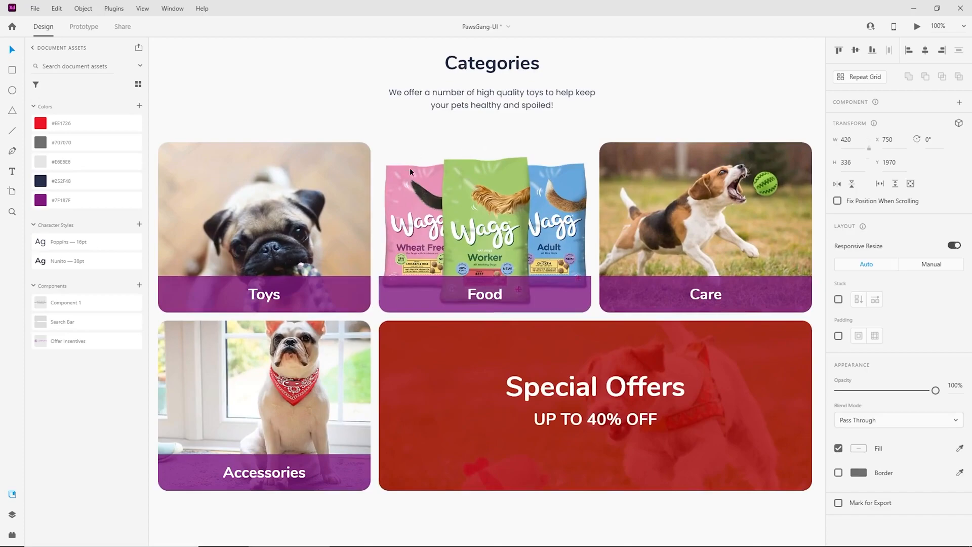
click(637, 110)
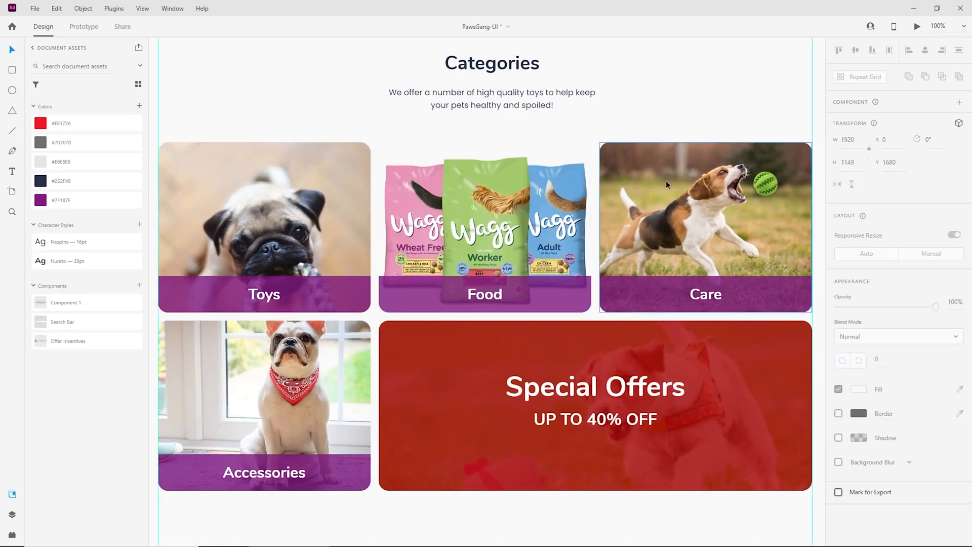
key(ctrl+plus)
click(521, 178)
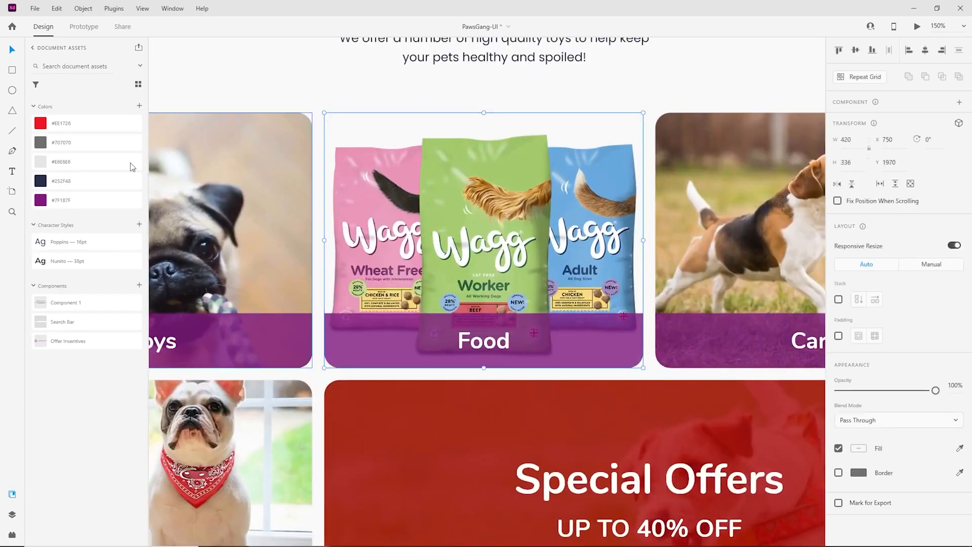
click(13, 71)
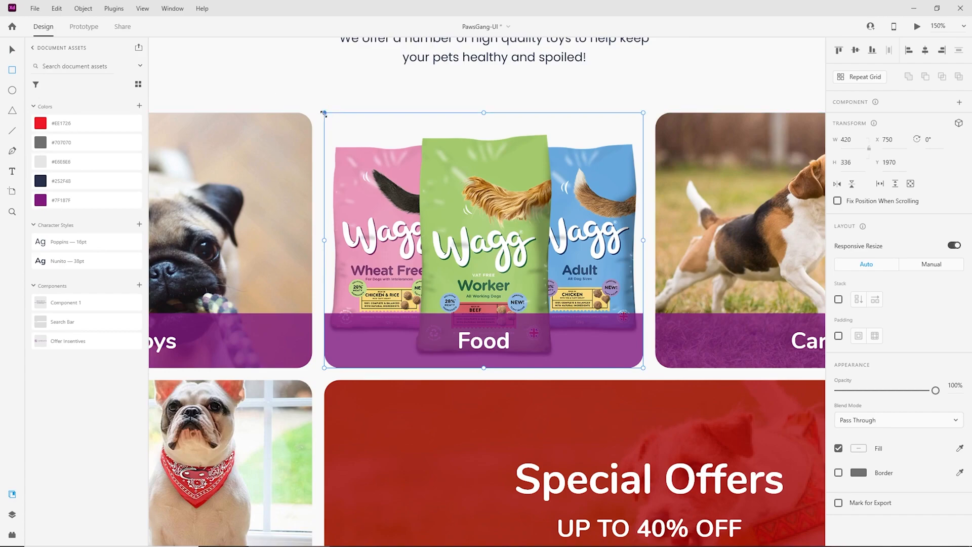
click(11, 49)
click(401, 107)
click(13, 68)
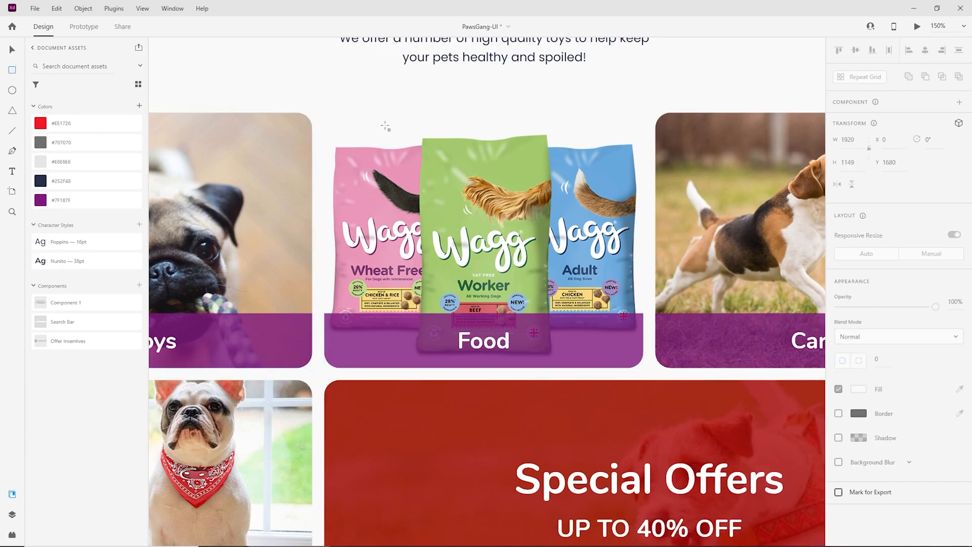
mouse_move(326, 114)
mouse_down()
mouse_move(356, 133)
mouse_move(649, 461)
mouse_move(644, 369)
mouse_up()
text(20)
key(Return)
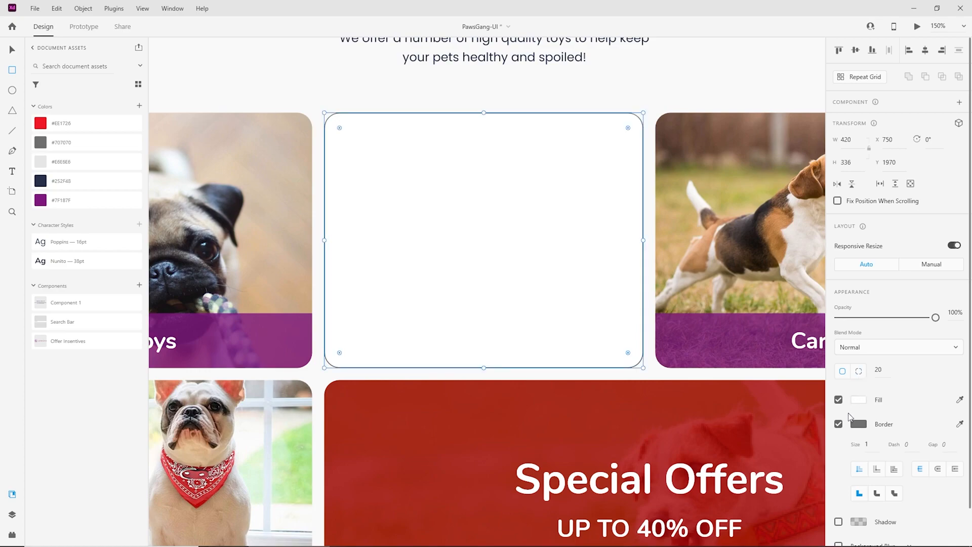
click(839, 424)
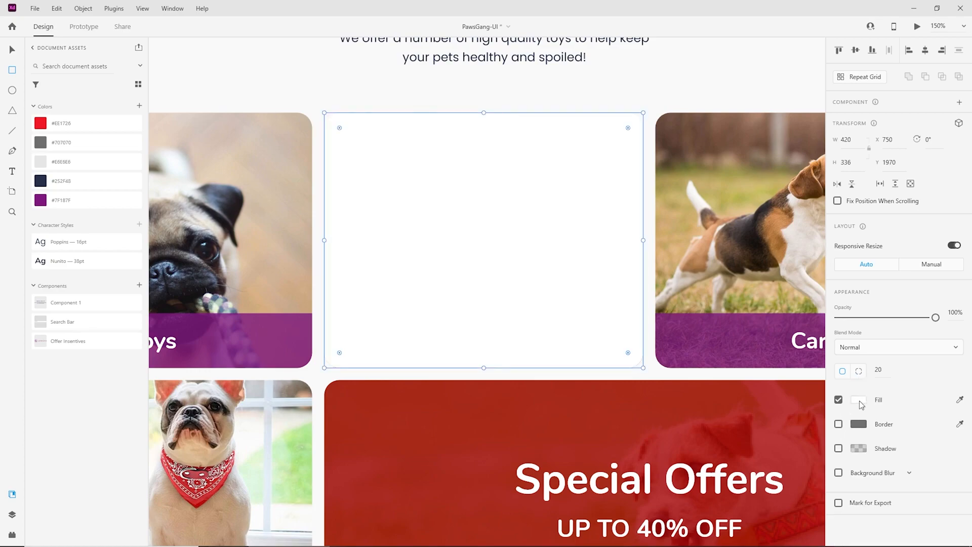
Fill the new rectangle with a darker shade of the green sampled from the middle food bag, keeping it aligned over the Food card
drag(498, 188, 504, 284)
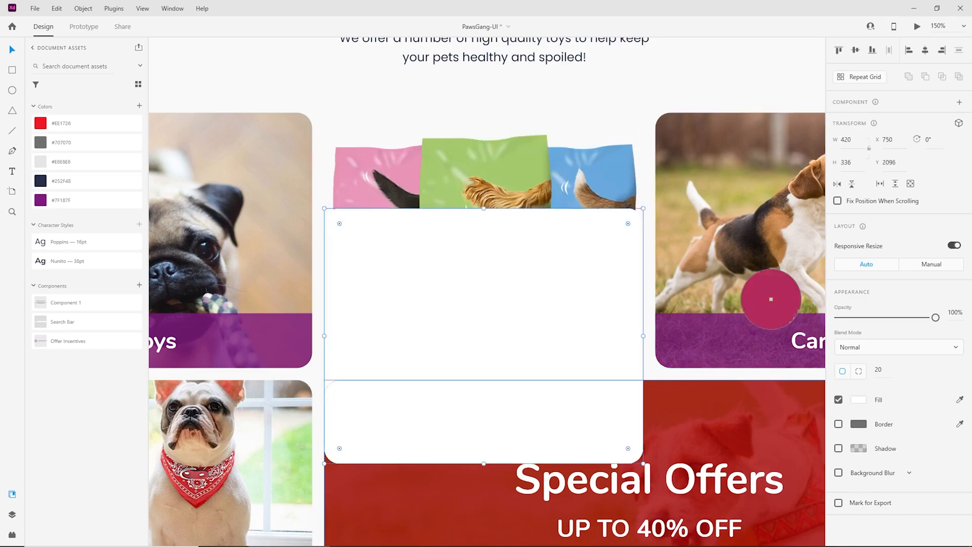
click(532, 170)
click(859, 399)
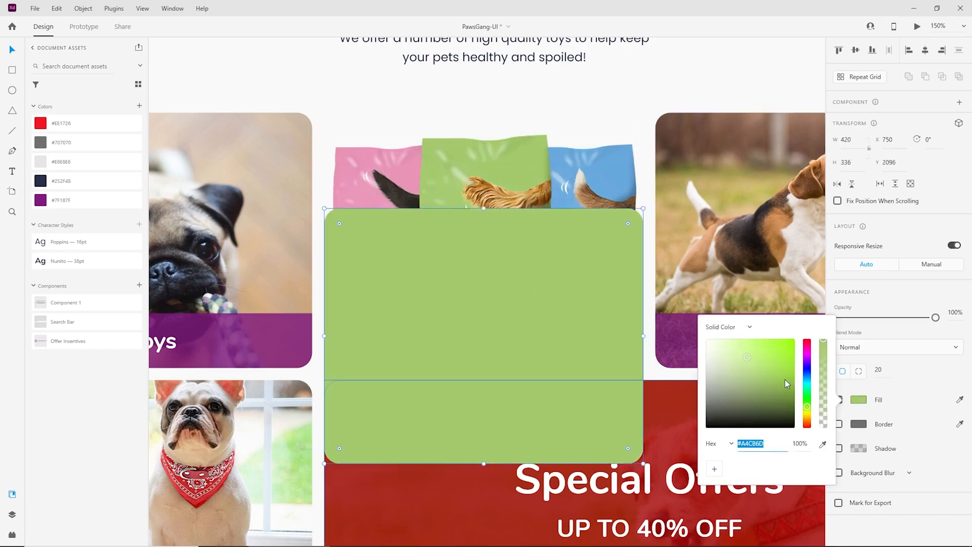
drag(745, 365, 758, 369)
click(533, 257)
drag(527, 287, 509, 190)
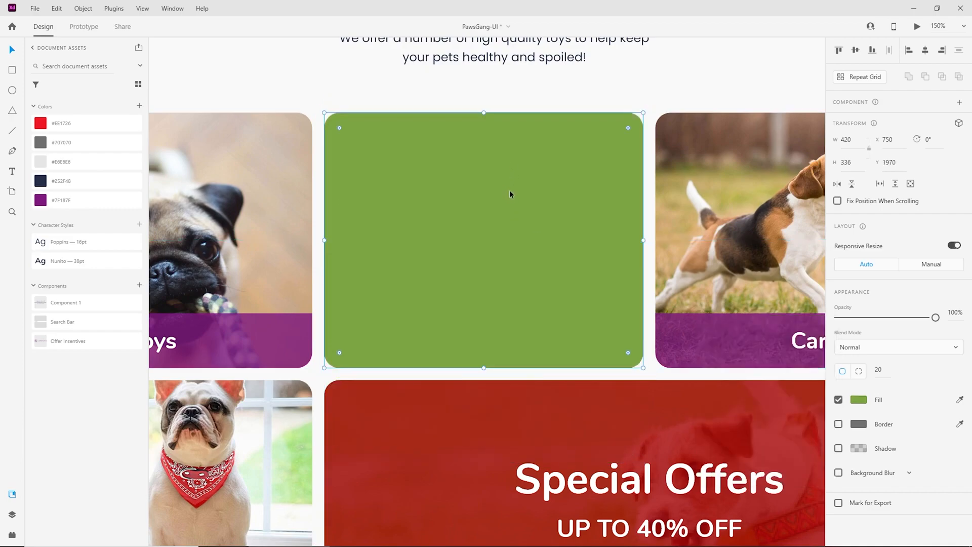
Cut the green rectangle and paste it inside the Food card group as the background behind the Wagg bags
key(ctrl+x)
click(508, 189)
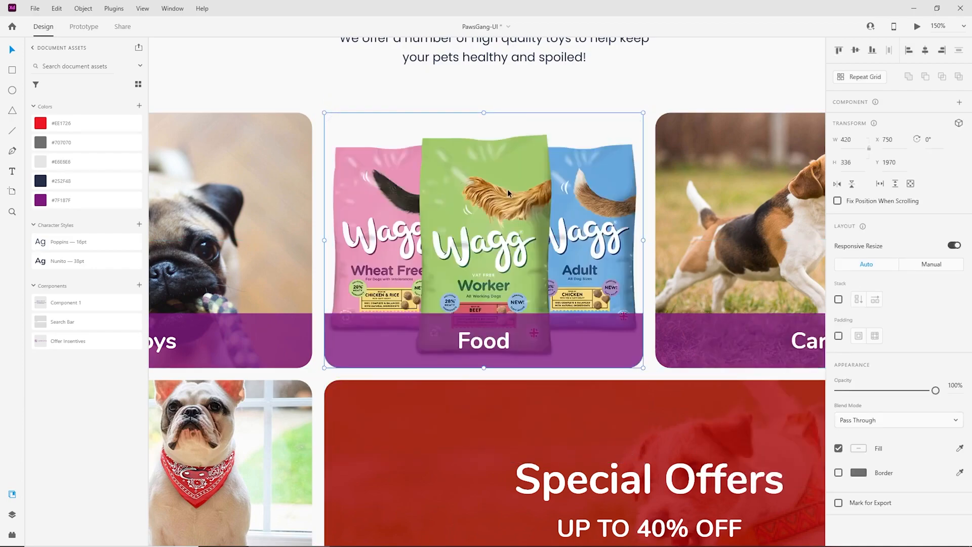
double_click(508, 189)
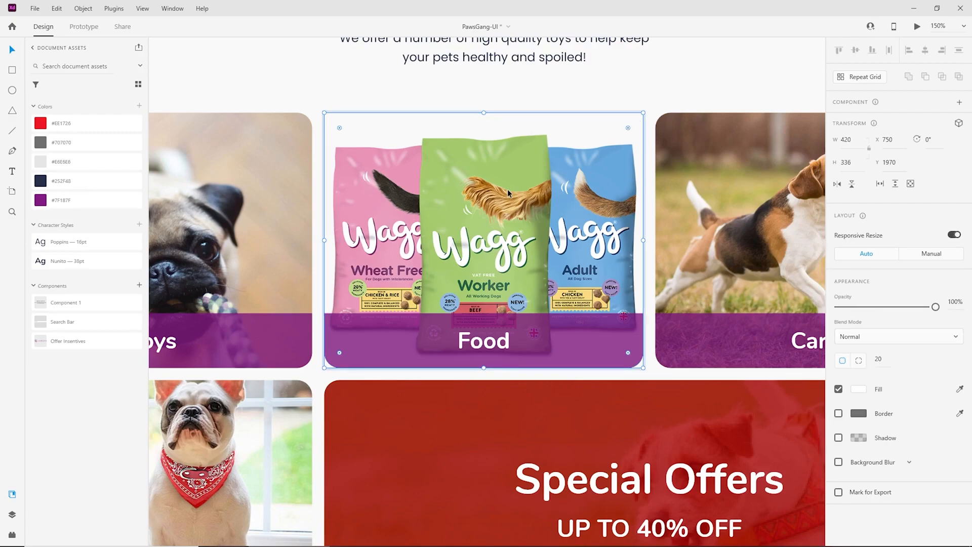
key(ctrl+shift+v)
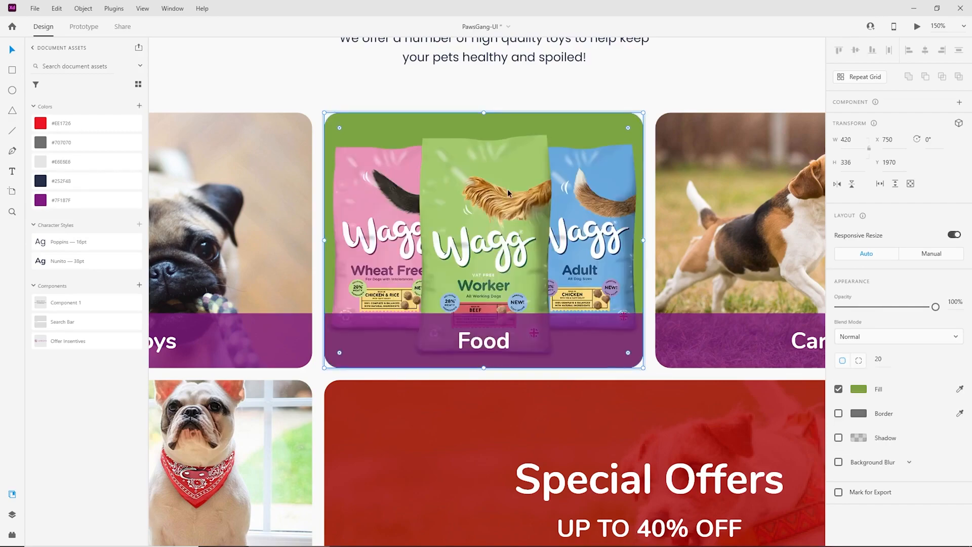
click(581, 94)
key(ctrl+minus)
key(ctrl+minus)
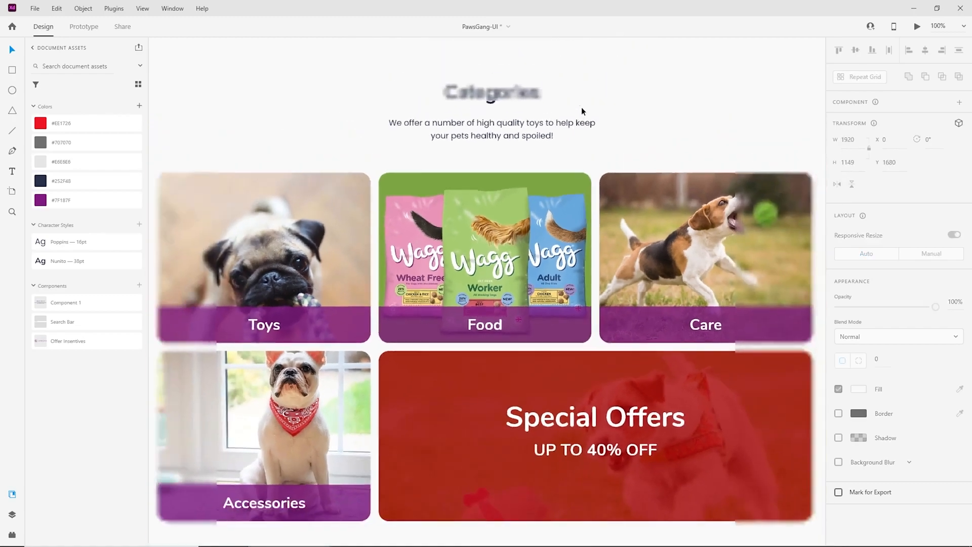
Shrink the Wagg bags image inside the Food card and reposition it centrally against the green background
double_click(499, 274)
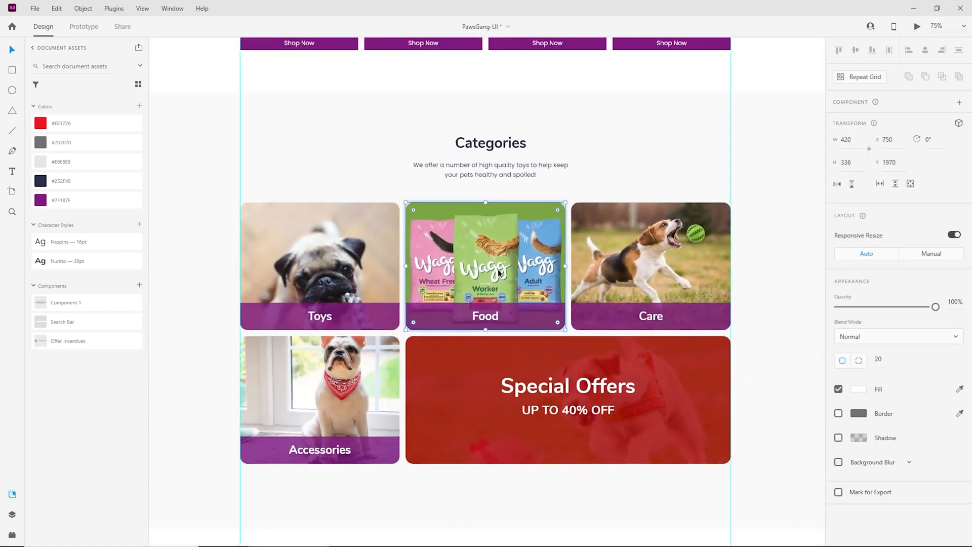
key(ctrl+plus)
drag(379, 172, 400, 188)
drag(493, 253, 482, 239)
click(646, 130)
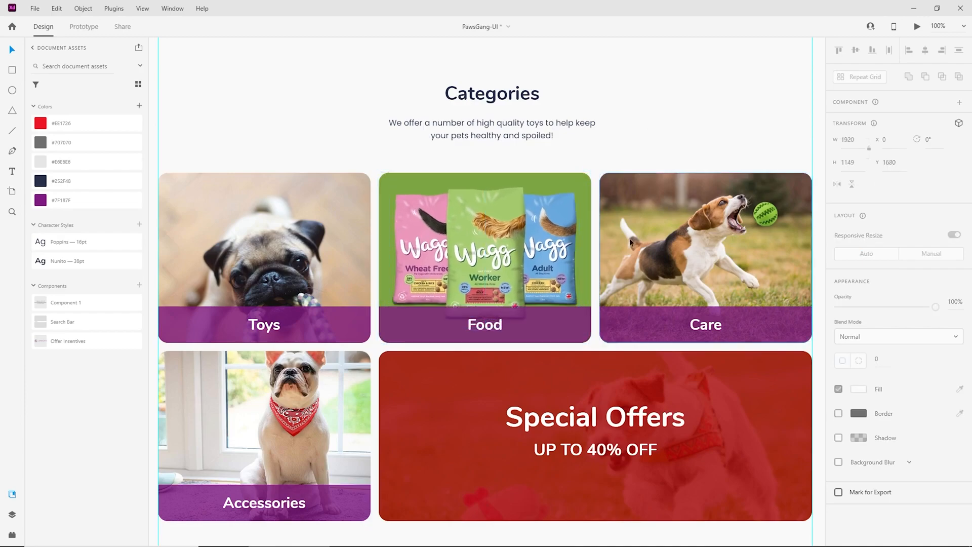
Shift the pug photo upward within the Toys card's mask so the rope toy shows above the label
key(ctrl+minus)
double_click(334, 234)
key(shift+Up)
key(shift+Up)
key(shift+Up)
key(shift+Up)
key(shift+Up)
key(shift+Up)
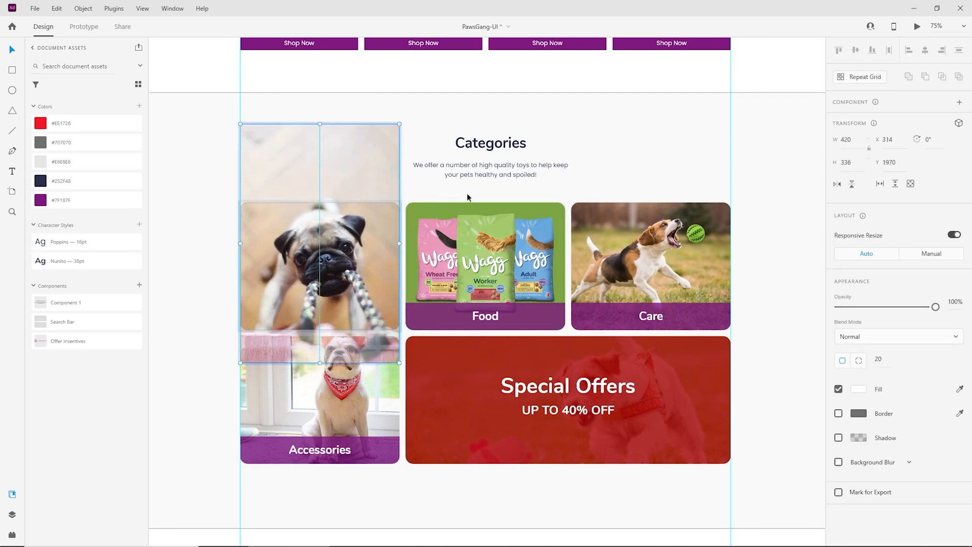
key(shift+Up)
key(shift+Up)
key(shift+Up)
click(686, 171)
key(ctrl+plus)
key(ctrl+minus)
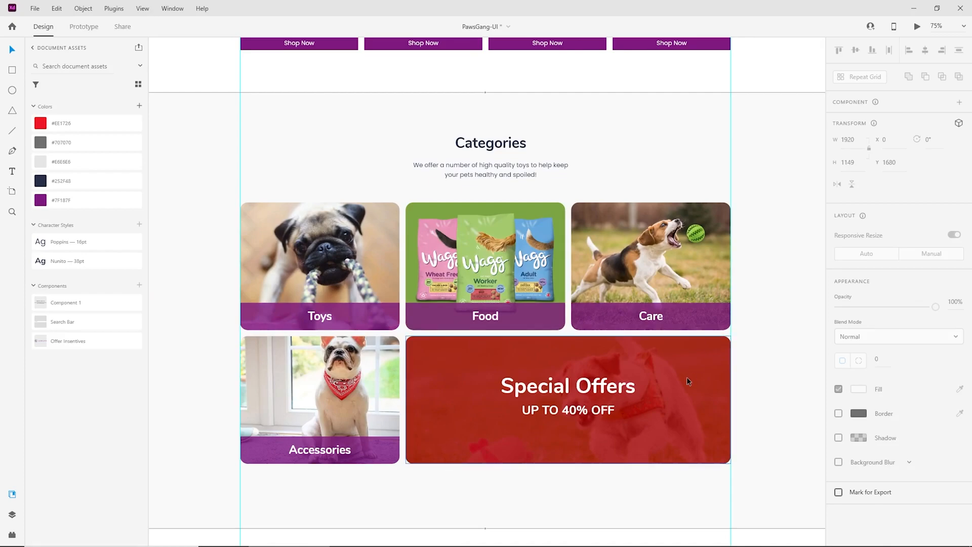
Draw a 426 × 117 spacer rectangle from the Categories section's upper edge to its heading and place it directly beneath the cards
scroll(690, 374, down, 3)
scroll(498, 432, up, 3)
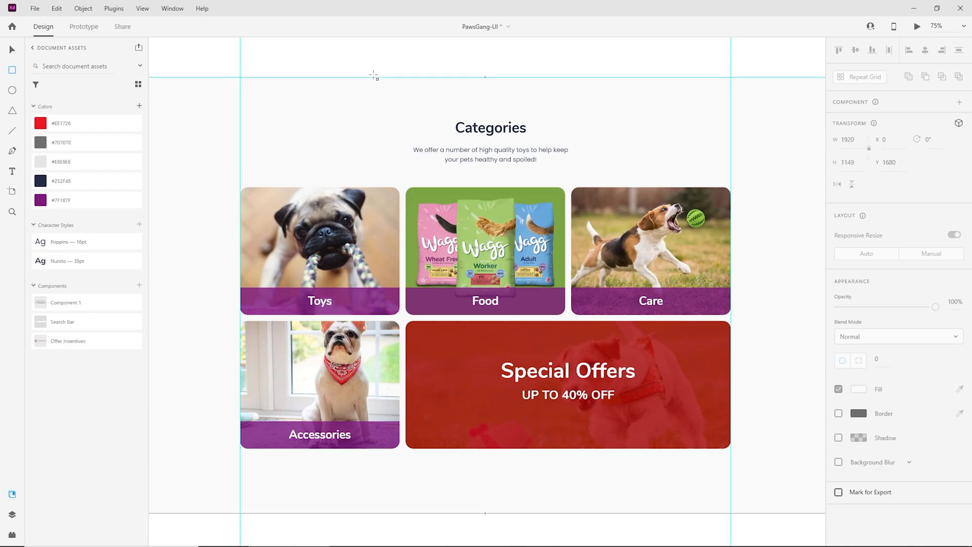
drag(379, 77, 542, 122)
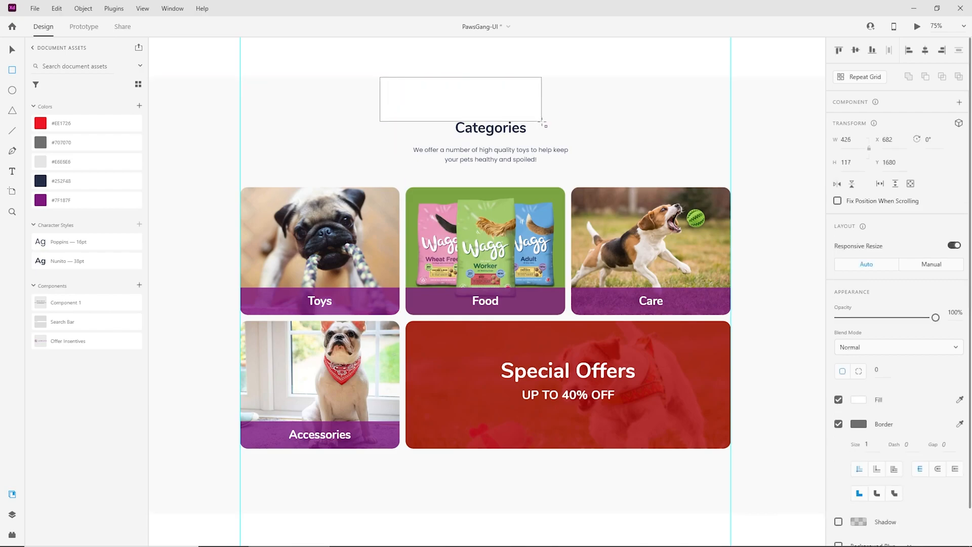
drag(468, 108, 534, 425)
click(563, 285)
drag(269, 95, 279, 127)
click(246, 72)
drag(651, 471, 504, 326)
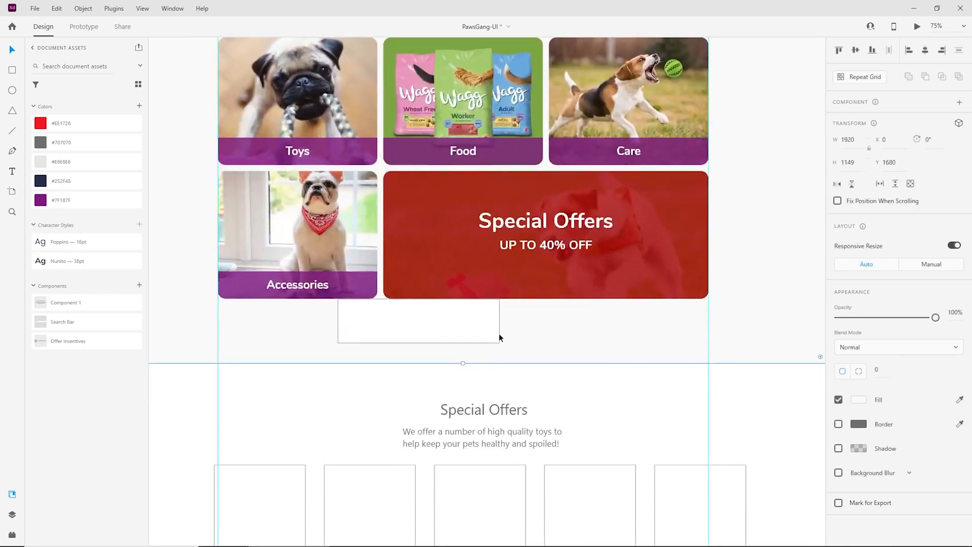
Shorten the Categories background so its lower edge meets the bottom of the spacer rectangle
drag(463, 363, 588, 247)
click(497, 379)
key(ctrl+minus)
key(ctrl+plus)
Place a copy of the styled section heading and description beside the wireframe Special Offers title and retitle it "Special Offers"
drag(101, 302, 659, 251)
double_click(659, 251)
double_click(702, 251)
text(Specoia)
key(BackSpace)
key(BackSpace)
key(BackSpace)
key(BackSpace)
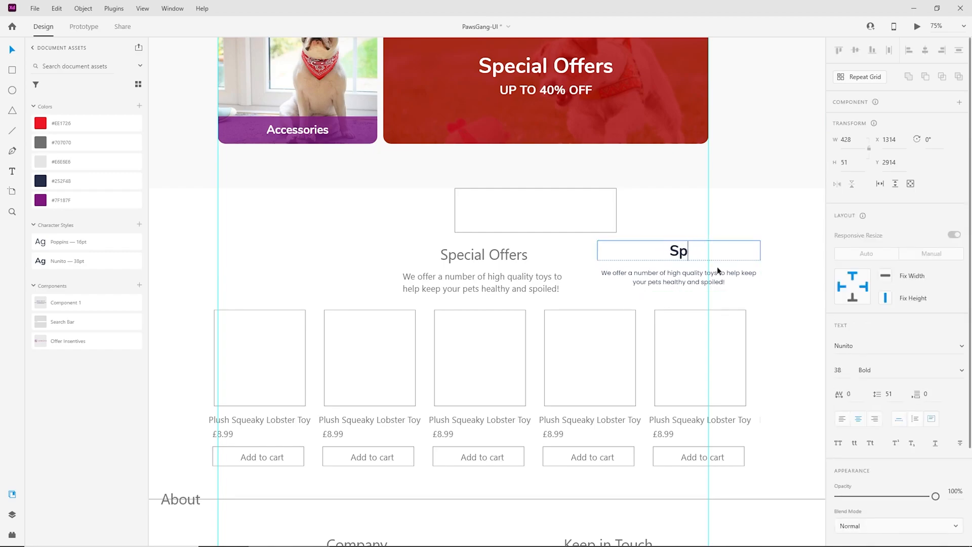
text(ca)
key(BackSpace)
text(ia)
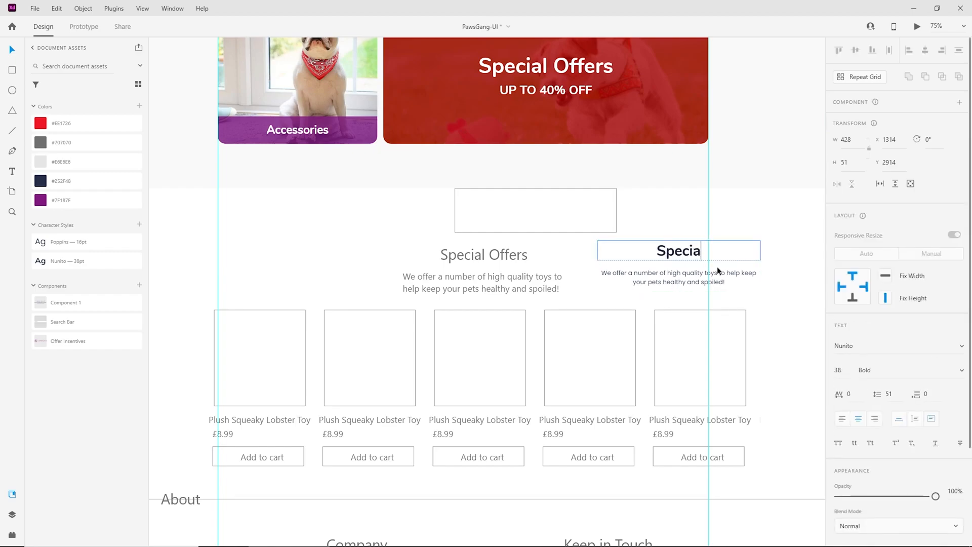
text(l Offers)
key(Escape)
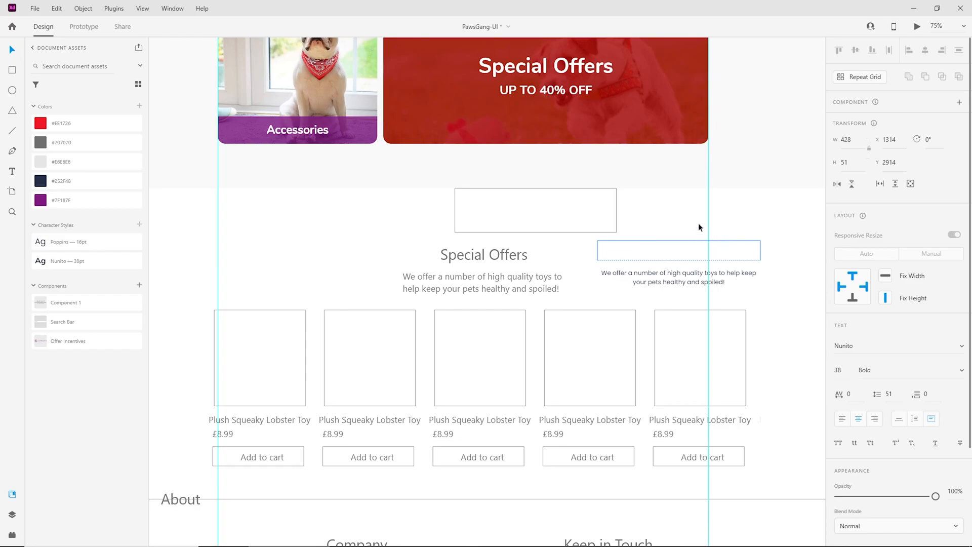
Delete the wireframe Special Offers title and description, and move the styled heading block into their place beneath the spacer rectangle
drag(397, 243, 517, 285)
key(Delete)
click(493, 258)
key(Delete)
click(676, 264)
drag(675, 263, 485, 253)
drag(507, 199, 454, 202)
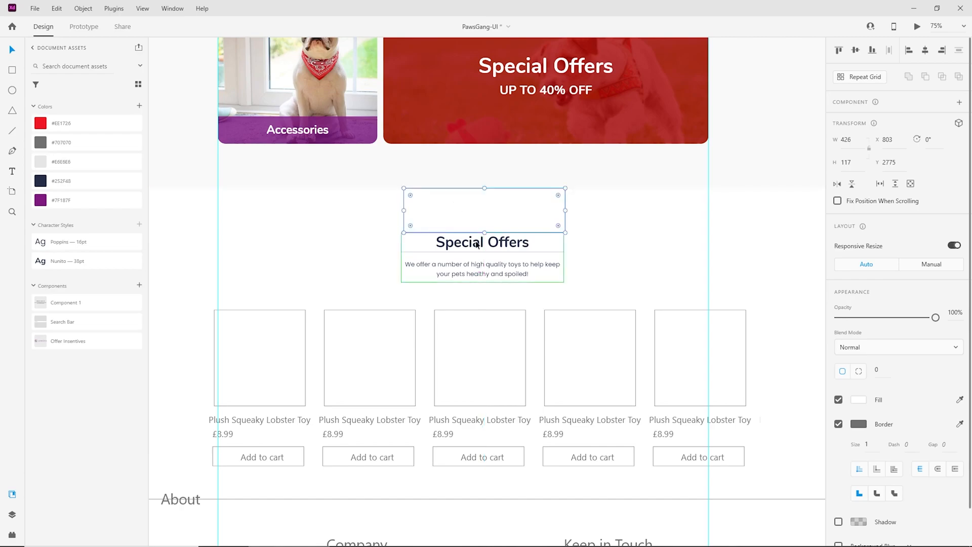
Move the spacer rectangle aside and centre the Special Offers heading block horizontally against the full-width Categories background
click(476, 242)
click(667, 258)
drag(497, 251, 498, 252)
drag(494, 218, 770, 280)
drag(507, 247, 507, 245)
shift+click(500, 164)
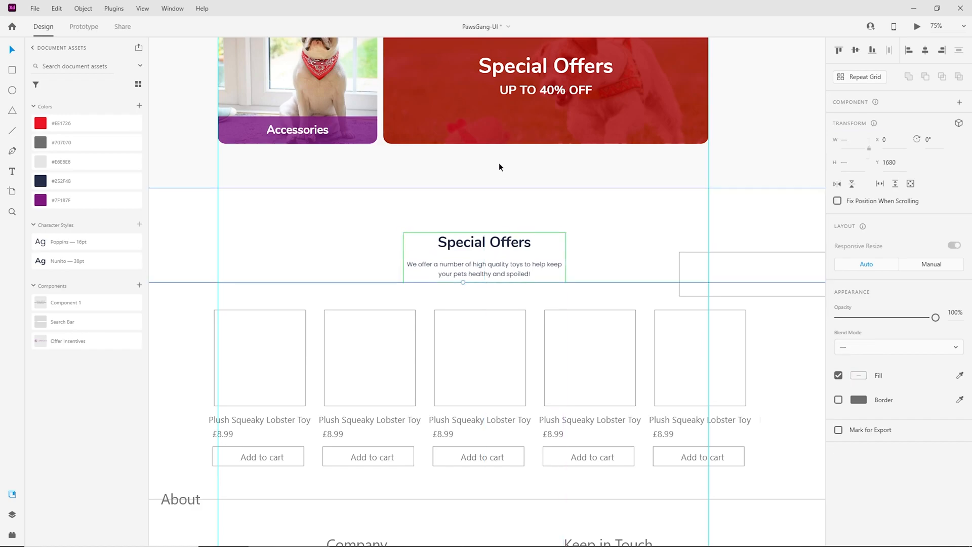
click(924, 51)
Centre the Categories and Popular Products heading blocks horizontally on their section backgrounds
scroll(584, 217, down, 2)
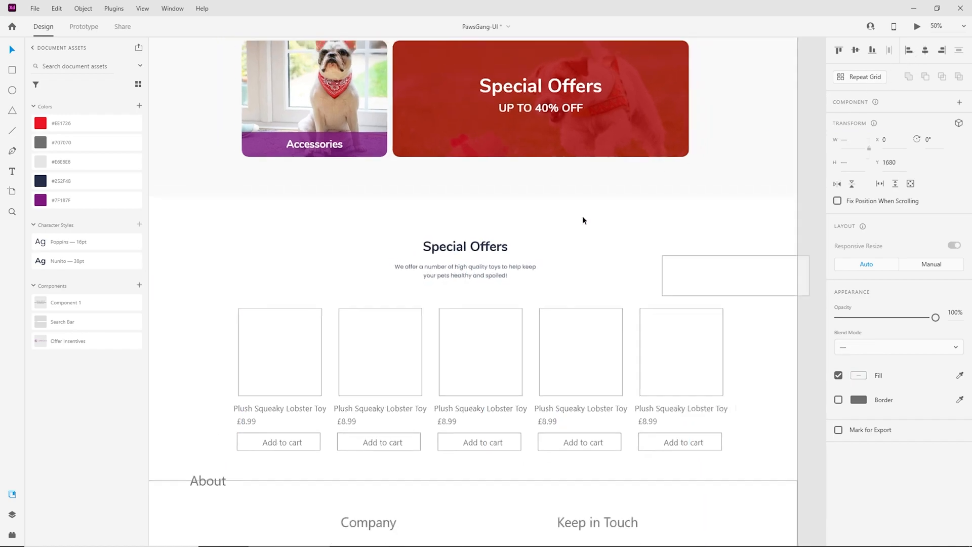
scroll(556, 311, up, 5)
click(603, 181)
click(925, 50)
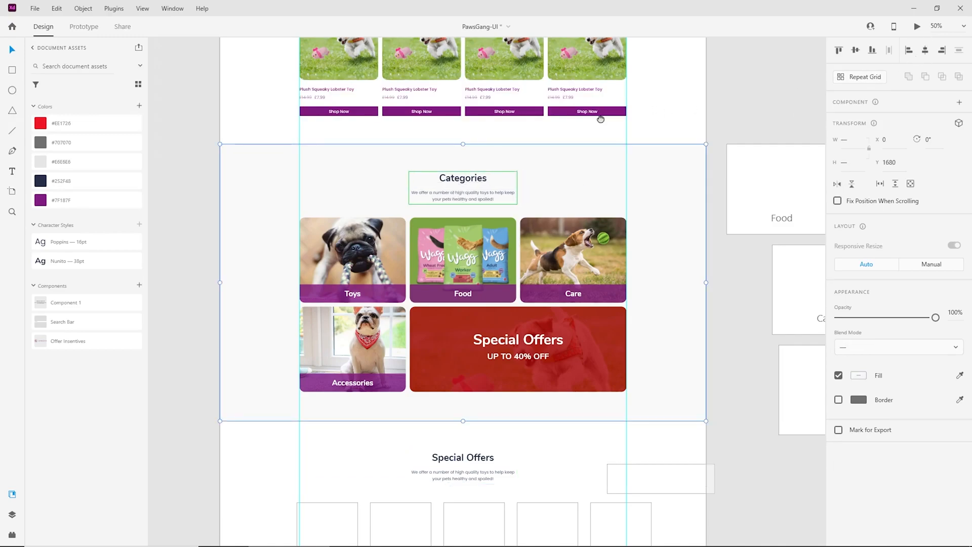
scroll(483, 185, up, 4)
click(488, 189)
shift+click(587, 377)
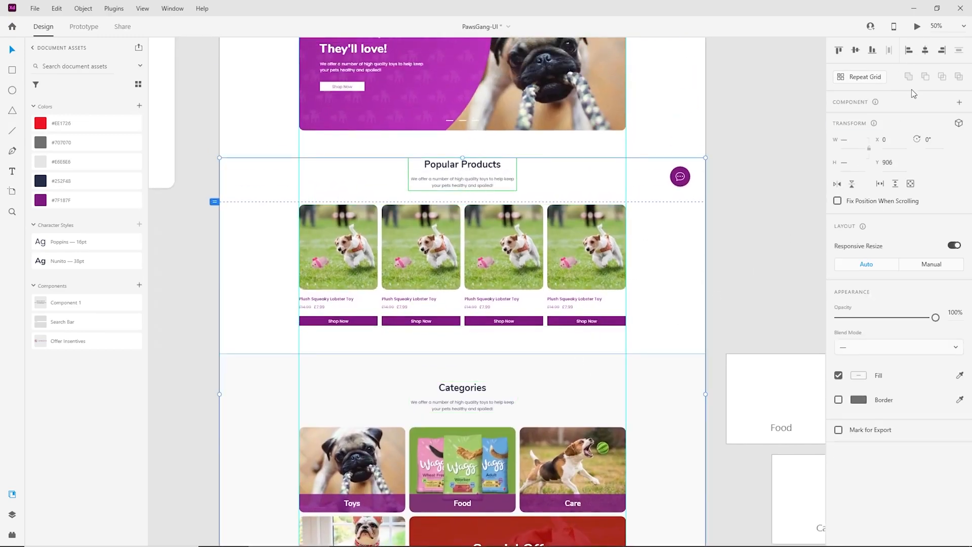
click(757, 238)
Cut the wireframe five-product grid out of the Special Offers section
drag(601, 366, 618, 105)
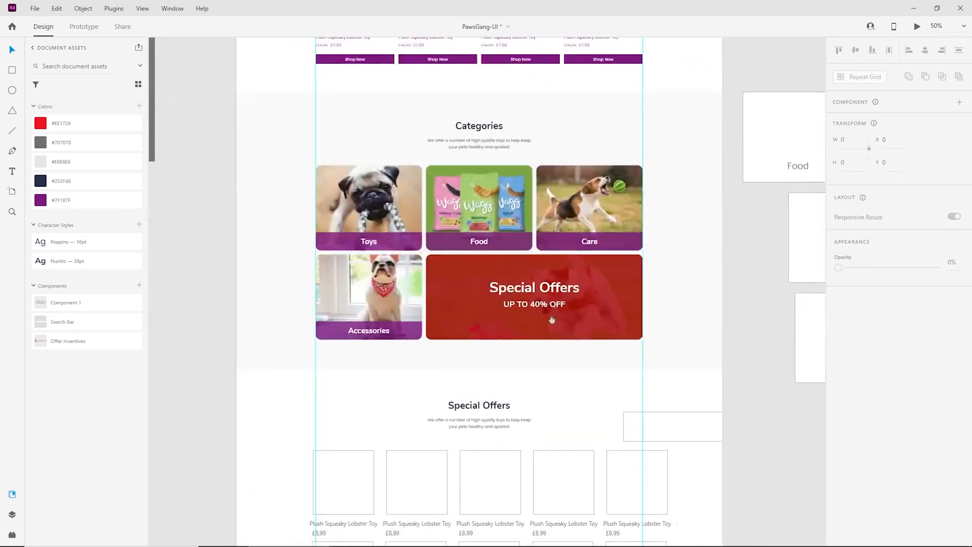
drag(551, 317, 534, 138)
key(ctrl+plus)
key(ctrl+plus)
key(ctrl+minus)
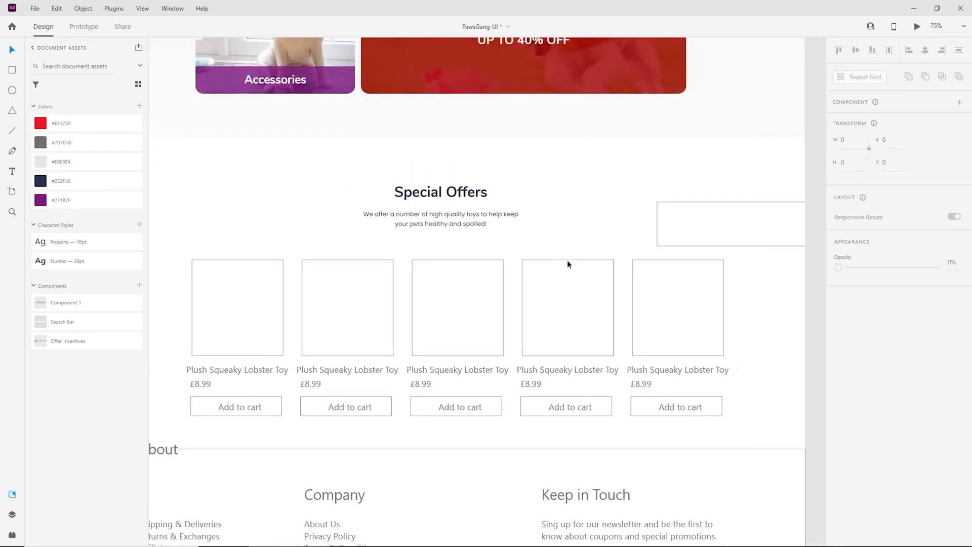
click(677, 300)
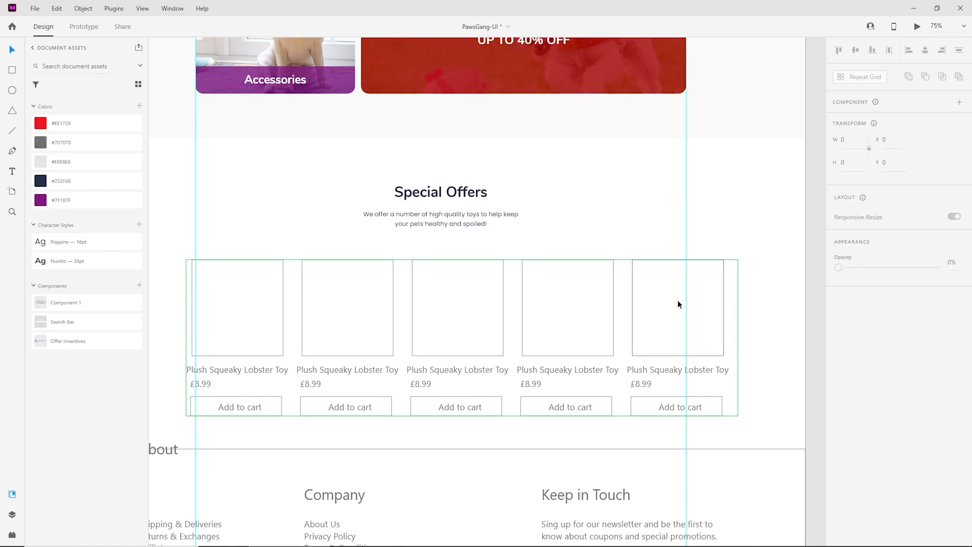
key(ctrl+v)
click(655, 314)
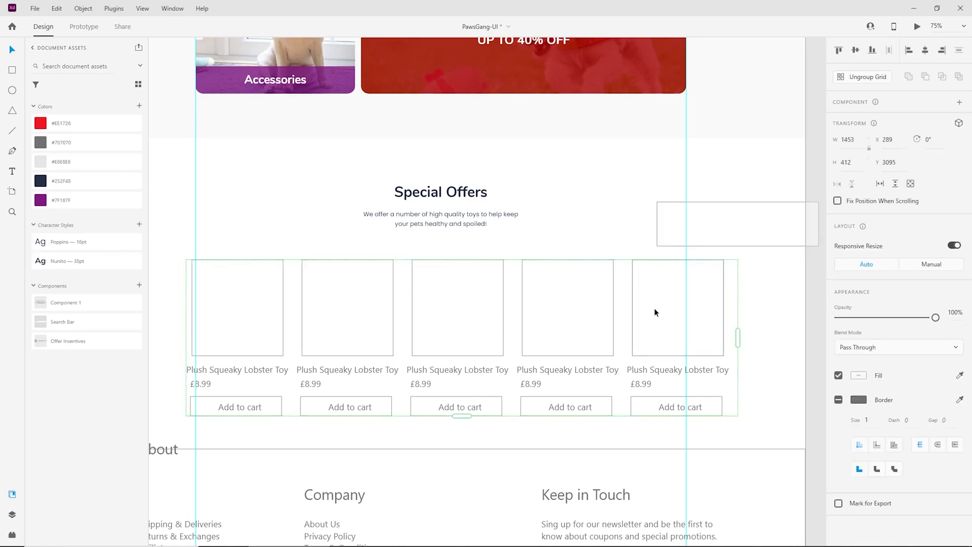
key(ctrl+x)
Copy the styled Popular Products grid and place it beneath the Special Offers heading, aligned with the content guides
key(ctrl+minus)
scroll(583, 169, up, 10)
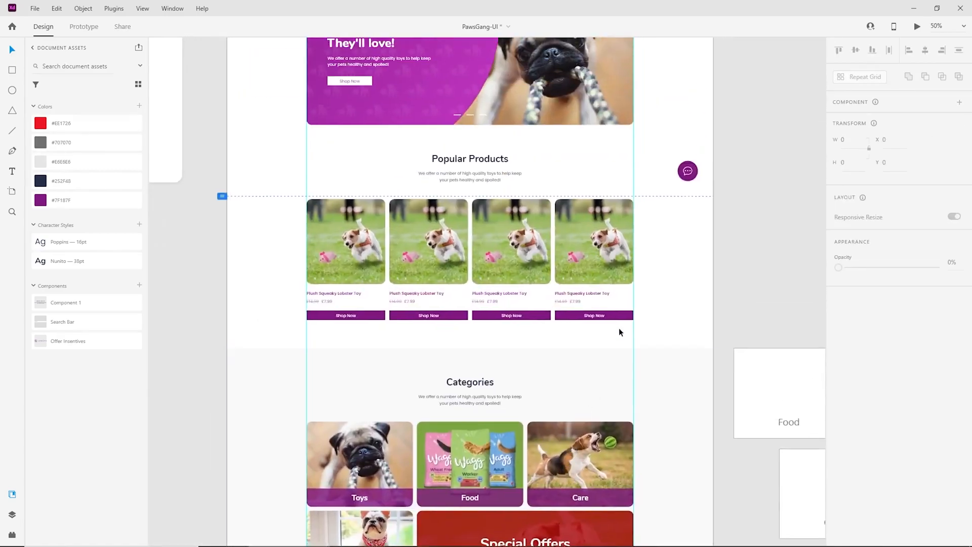
click(401, 228)
drag(402, 225, 305, 196)
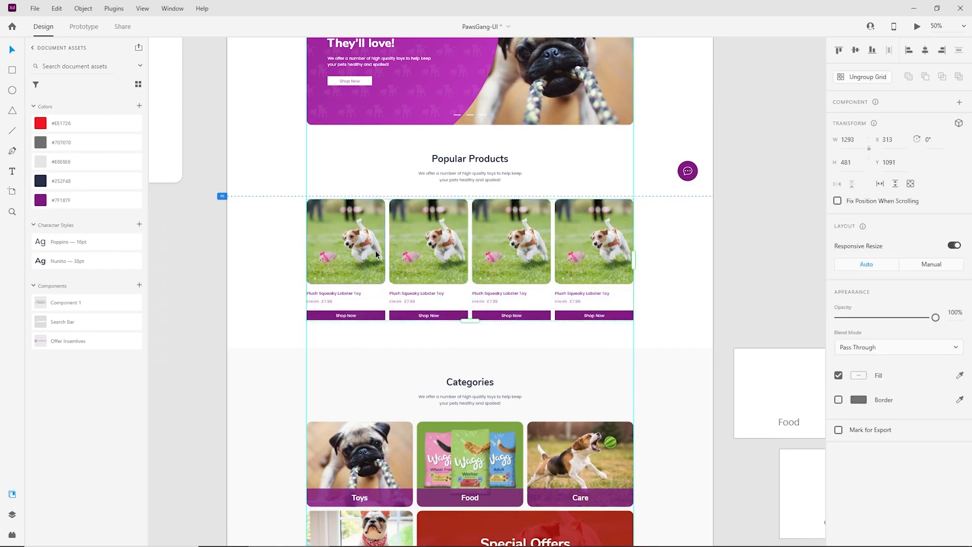
drag(523, 431, 503, 224)
drag(530, 497, 509, 245)
key(ctrl+v)
drag(459, 284, 456, 381)
drag(600, 223, 645, 234)
Draw a spacer rectangle filling the gap between the Popular Products description and product grid, and transfer it to the Special Offers section
drag(492, 354, 520, 532)
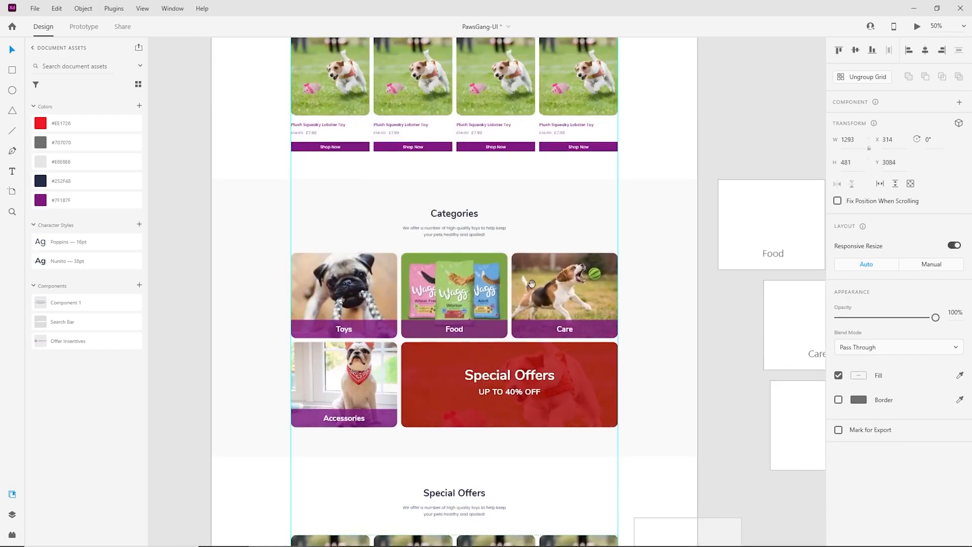
drag(521, 247, 523, 380)
key(ctrl+equal)
drag(527, 257, 578, 453)
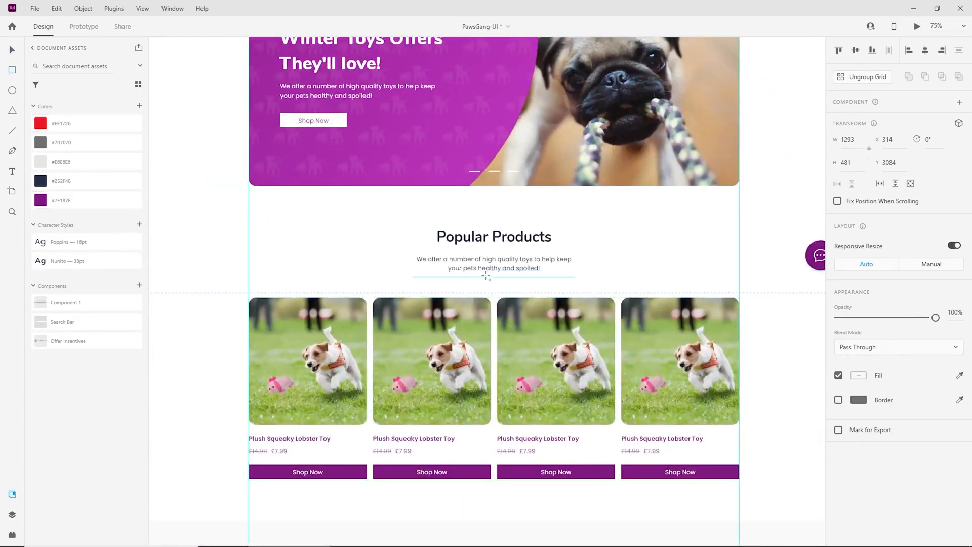
drag(450, 270, 519, 299)
key(v)
key(Delete)
drag(513, 532, 486, 139)
drag(463, 324, 459, 235)
scroll(459, 235, down, 5)
key(ctrl+z)
Match the gap between the Special Offers description and product grid to the spacer rectangle, and remove the spacer
drag(475, 299, 509, 163)
key(ctrl+equal)
key(ctrl+equal)
drag(511, 269, 488, 260)
click(567, 337)
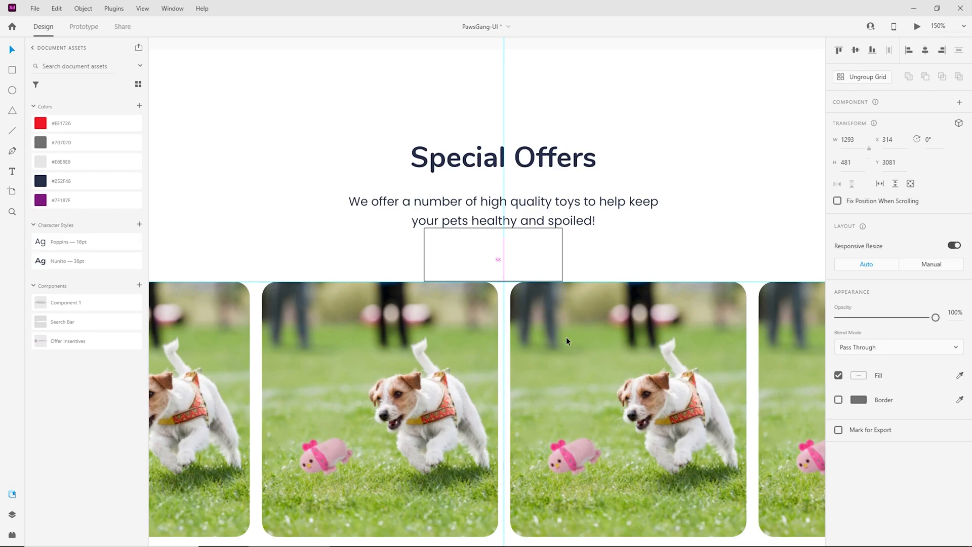
key(ctrl+minus)
key(ctrl+minus)
key(Escape)
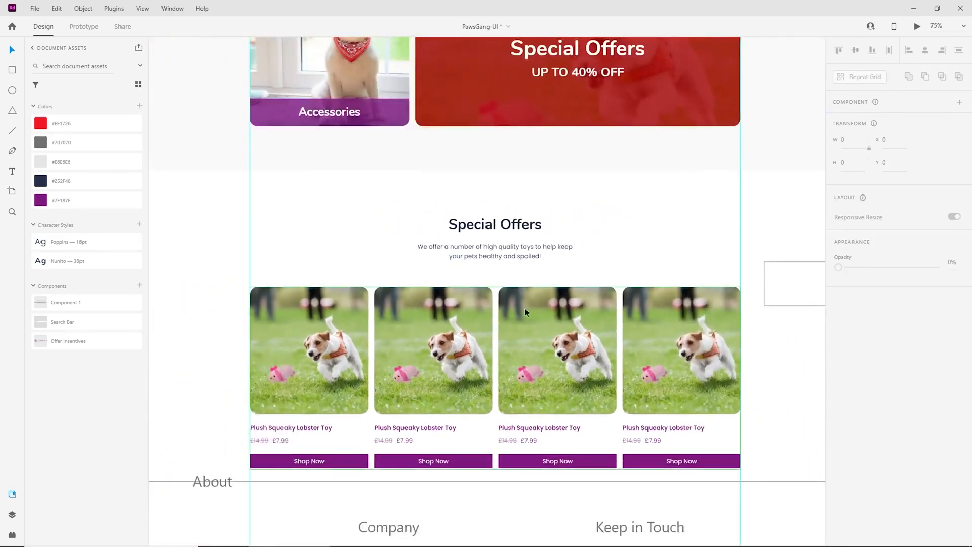
Replace the Special Offers card images with the bandana dog, beagle with ball, red lobster toy and white bulldog with toys
scroll(550, 339, down, 3)
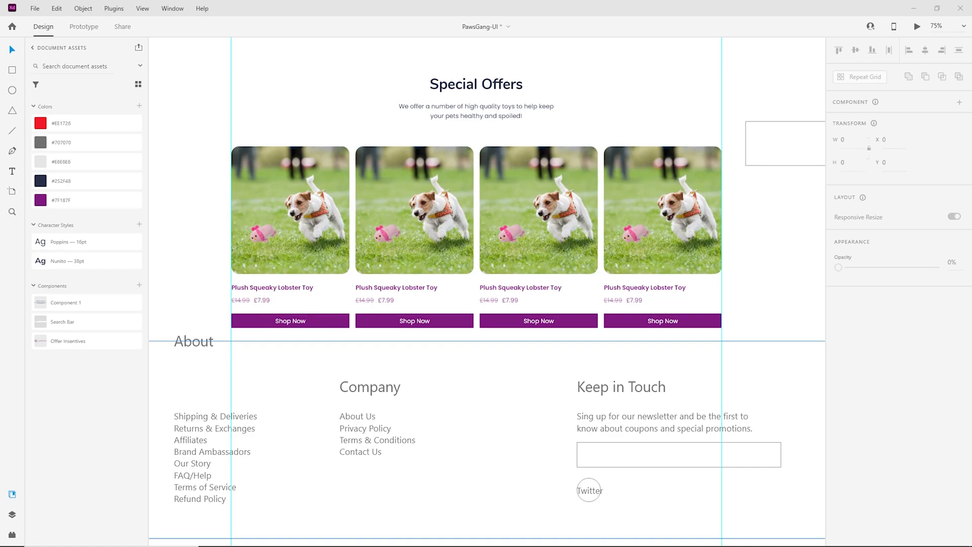
drag(971, 230, 286, 199)
click(791, 220)
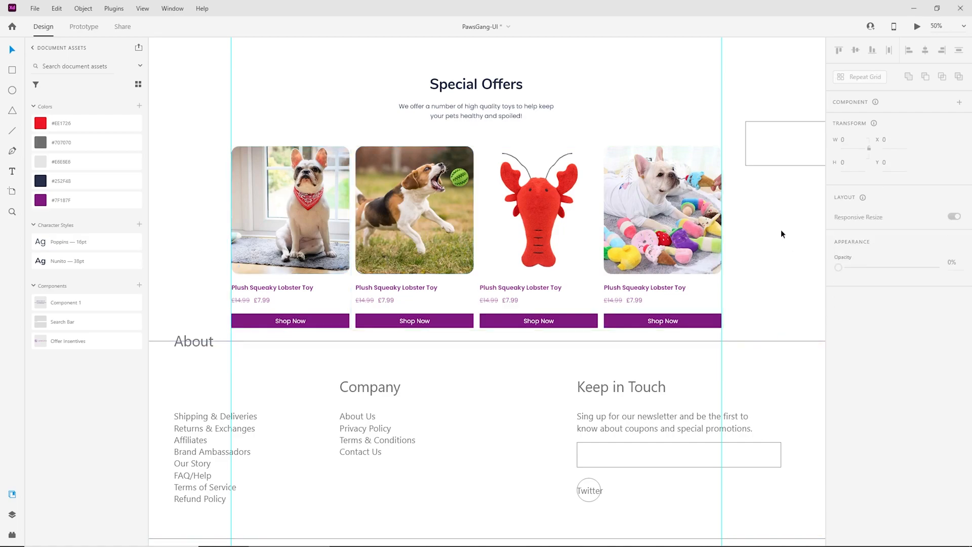
Replace the Popular Products card images with the bandana dog, white bulldog with toys, Wagg food bags and red lobster toy
key(ctrl+minus)
drag(641, 66, 647, 202)
scroll(621, 311, up, 2)
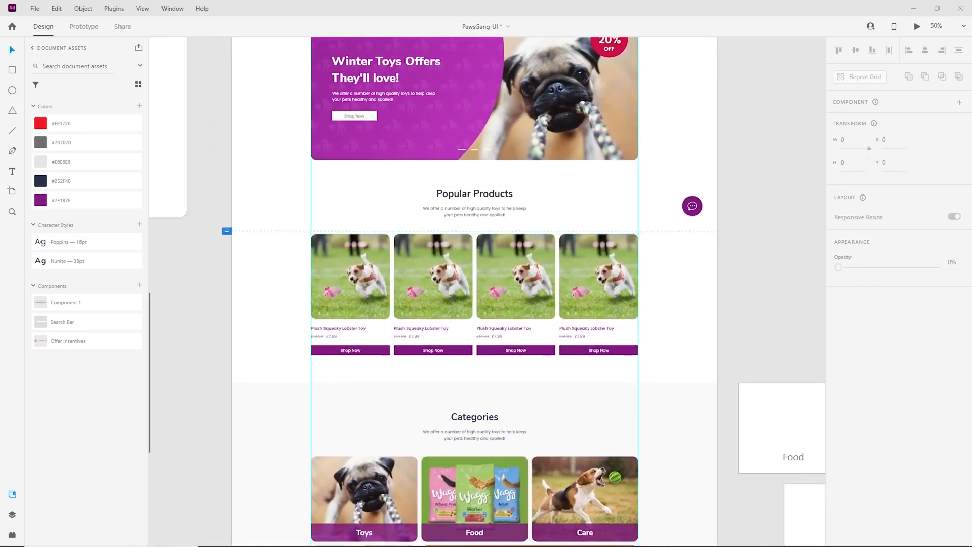
drag(596, 246, 345, 272)
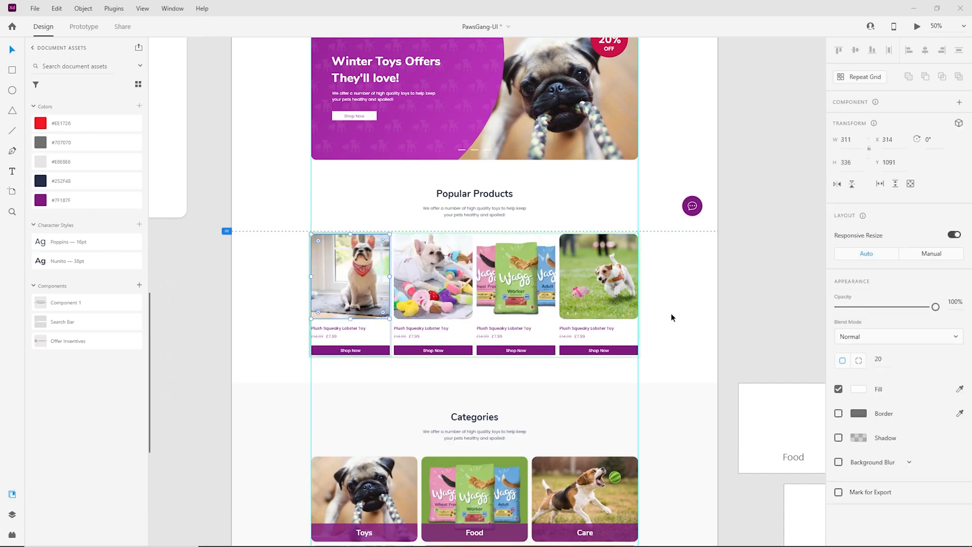
click(659, 269)
key(ctrl+plus)
drag(567, 322, 658, 290)
click(796, 372)
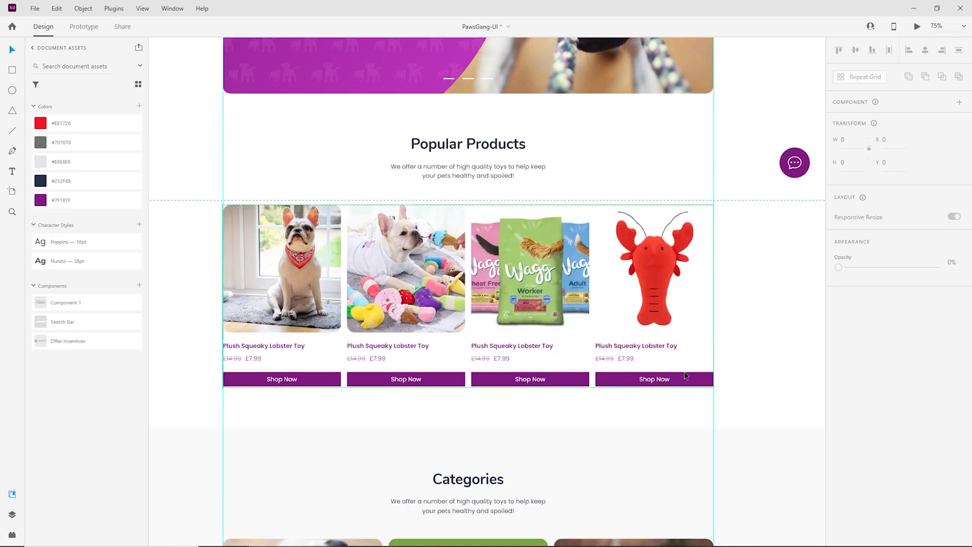
Extend the homepage artboard downward to a height of 4671 to make room for the footer
key(ctrl+minus)
scroll(608, 275, down, 8)
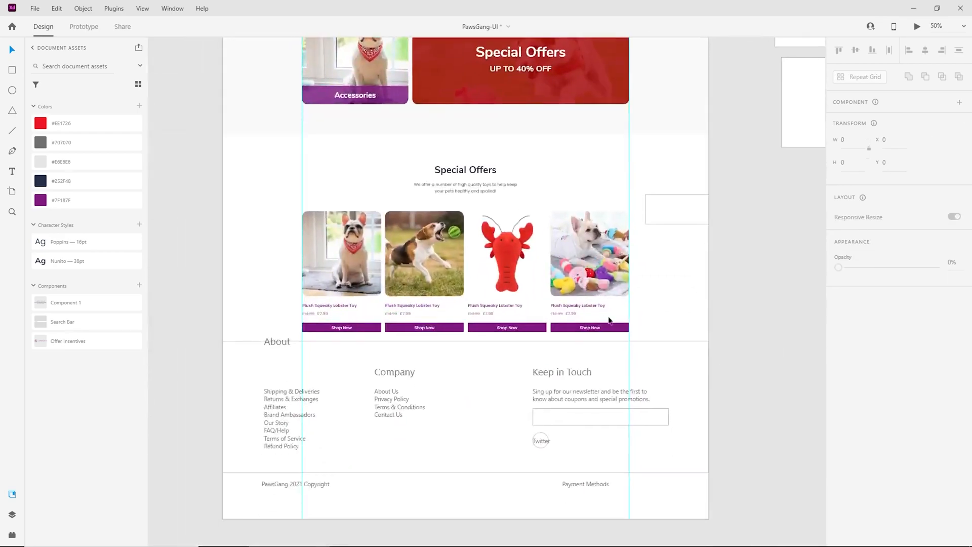
key(ctrl+plus)
key(ctrl+minus)
drag(612, 391, 612, 299)
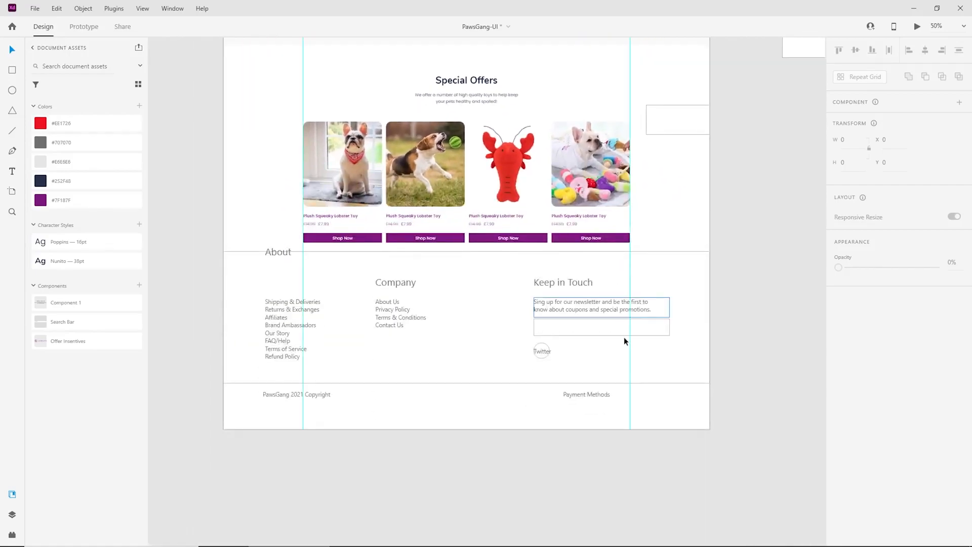
click(681, 409)
drag(466, 428, 477, 525)
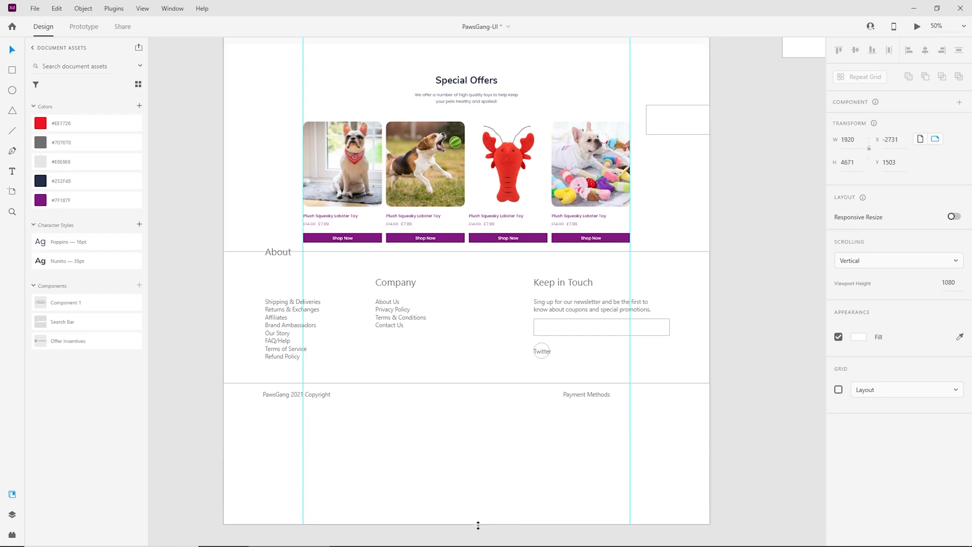
click(482, 496)
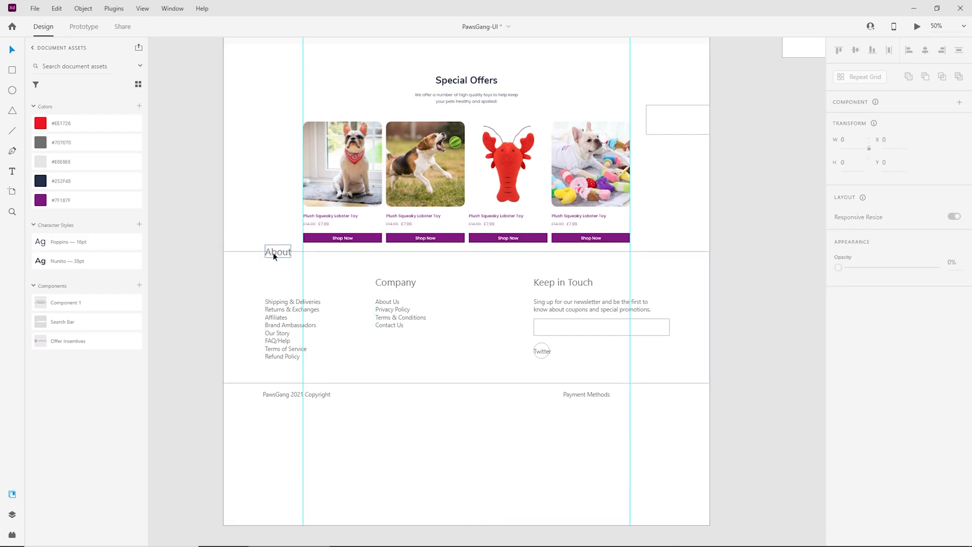
Move the wireframe footer's About heading and background rectangle down, away from the Special Offers products
drag(272, 254, 276, 281)
click(573, 260)
drag(571, 265, 578, 315)
Place the spacer rectangle directly beneath the Special Offers product grid and park a copy of it beside the artboard
drag(677, 122, 474, 261)
scroll(545, 309, down, 3)
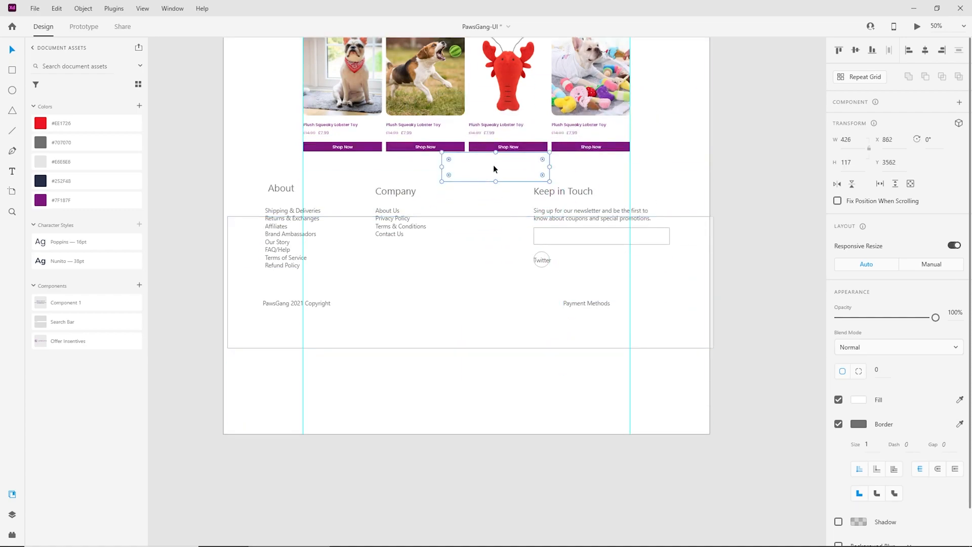
drag(493, 165, 759, 223)
drag(473, 290, 585, 306)
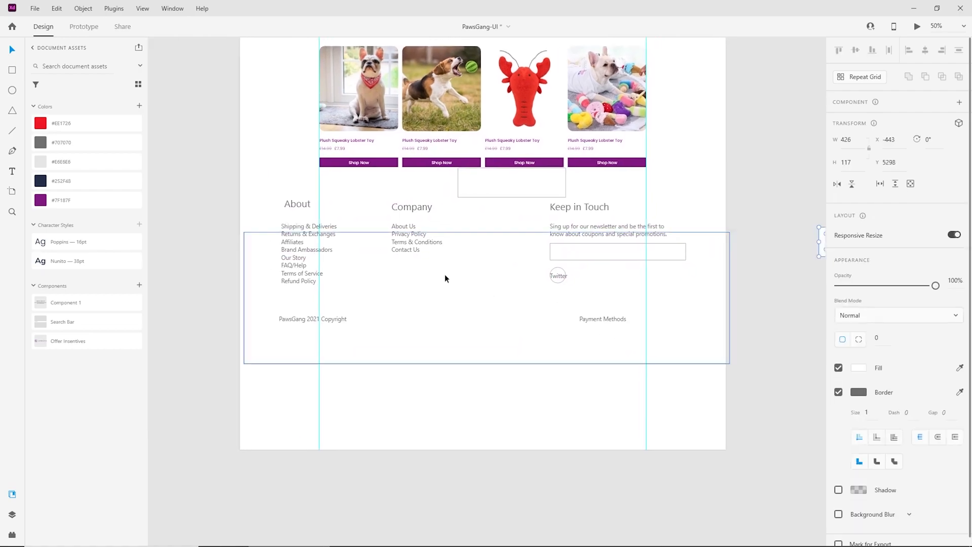
Move the About heading and its link list down into the footer background, and the copyright and Payment Methods texts below it
click(290, 217)
drag(298, 250, 300, 277)
drag(311, 316, 312, 414)
drag(651, 326, 664, 432)
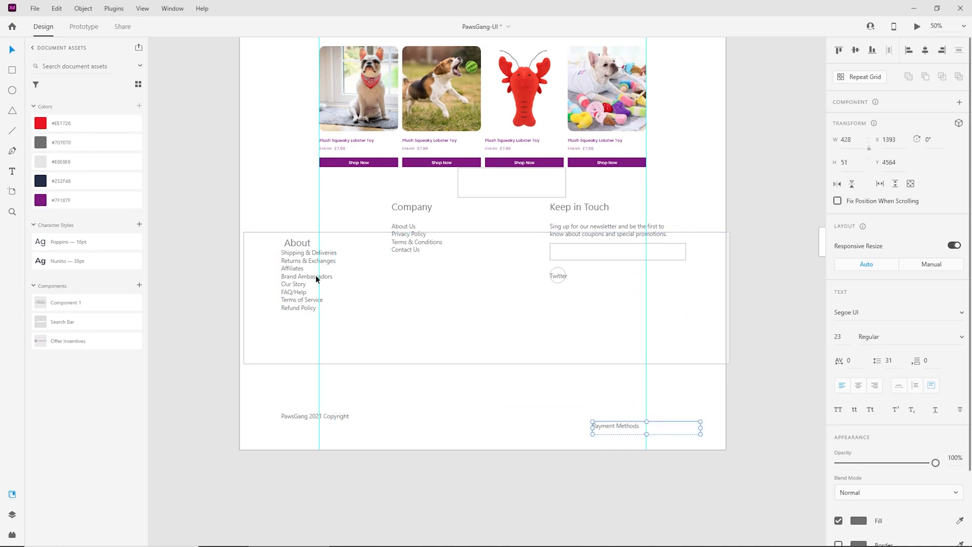
drag(317, 276, 315, 310)
drag(306, 246, 305, 262)
Move the Company links and heading and all Keep in Touch elements down inside the footer background
drag(395, 229, 428, 312)
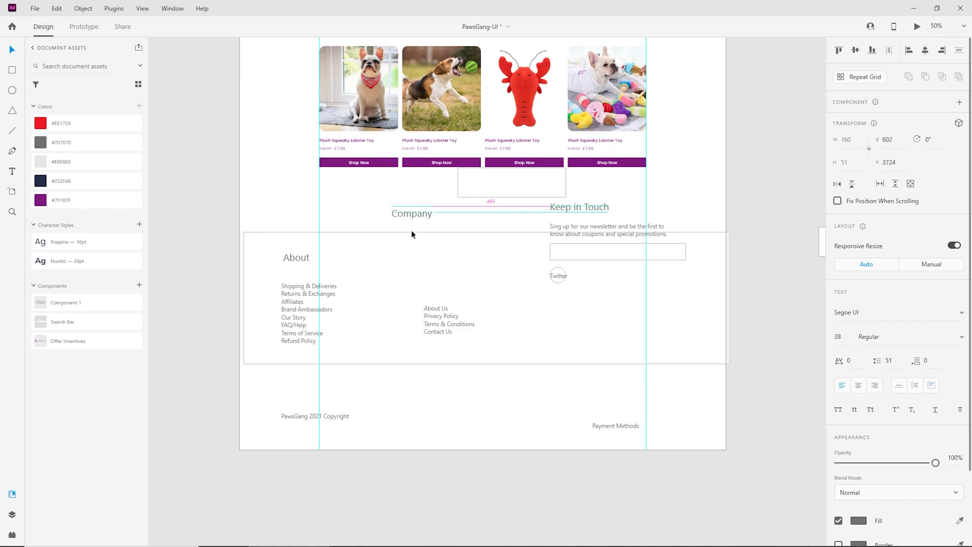
drag(410, 207, 418, 261)
drag(564, 343, 561, 341)
drag(554, 274, 558, 339)
drag(578, 256, 581, 300)
drag(582, 229, 587, 287)
drag(567, 207, 582, 289)
Extend the footer background up to the spacer's bottom edge, 657 high, and fit it to the artboard's full 1920 width
click(486, 236)
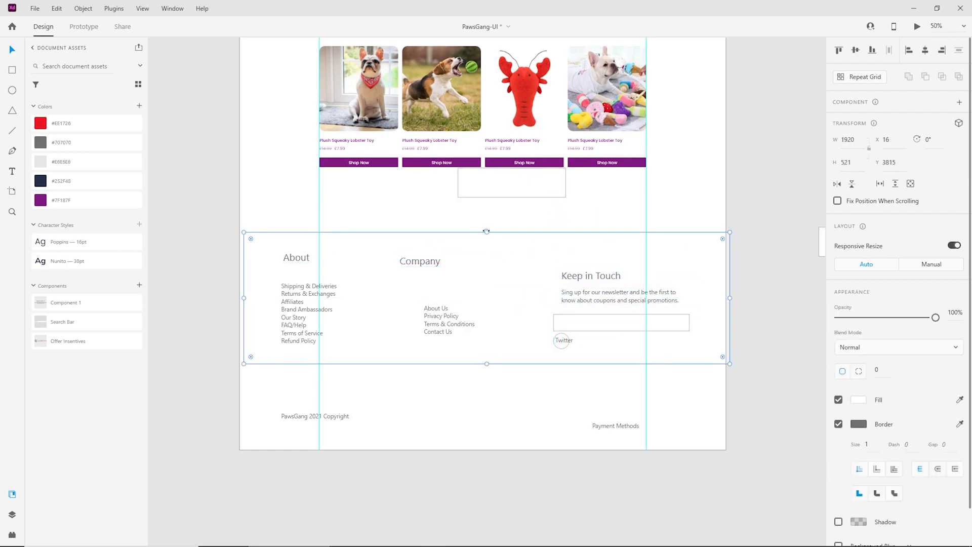
drag(488, 233, 490, 198)
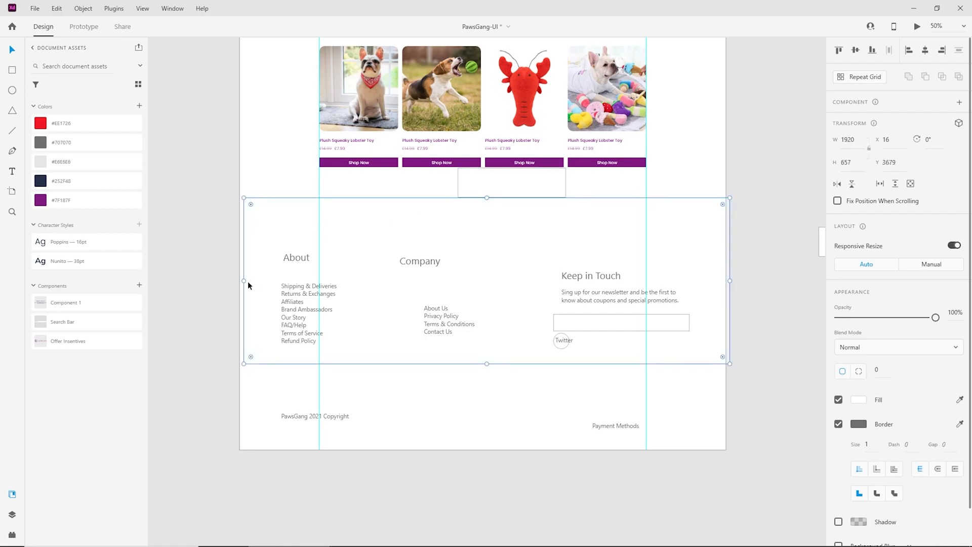
drag(244, 281, 240, 281)
drag(729, 281, 726, 281)
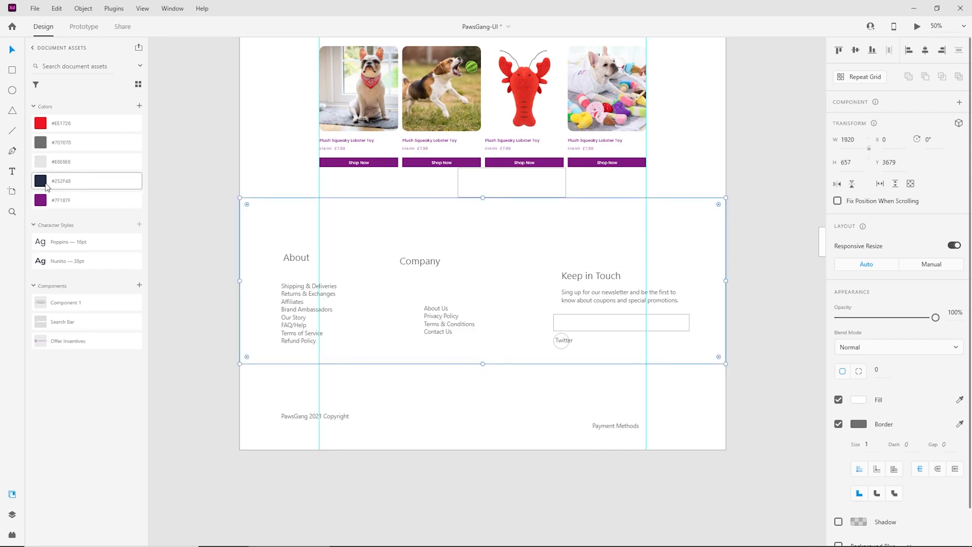
Try the navy #252F48 fill on the footer background, and settle on the purple #7F187F
click(45, 183)
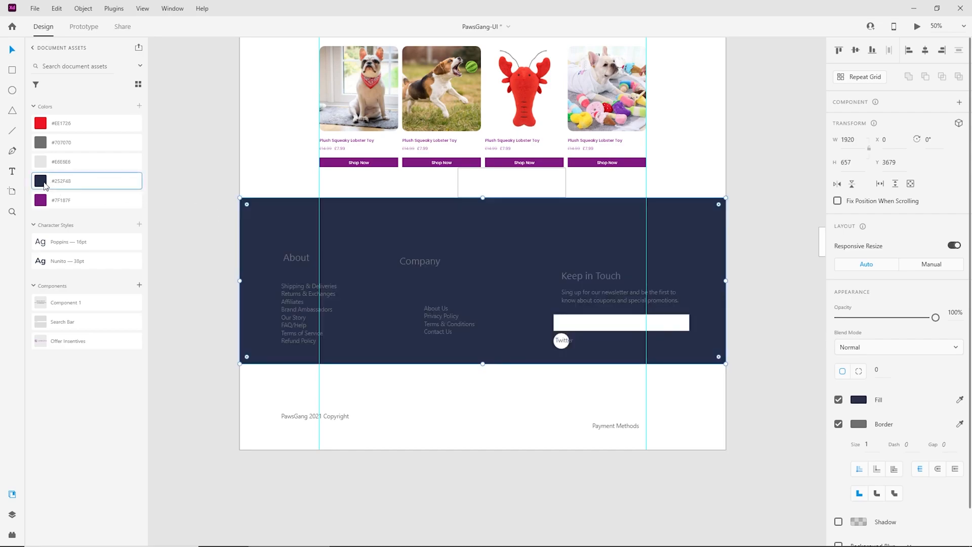
click(48, 203)
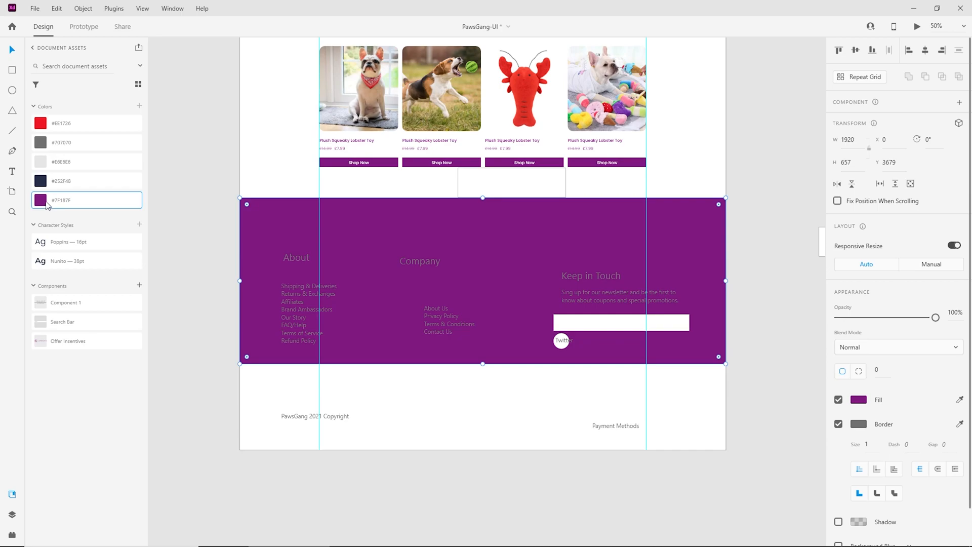
scroll(570, 298, up, 8)
scroll(570, 297, down, 7)
click(761, 259)
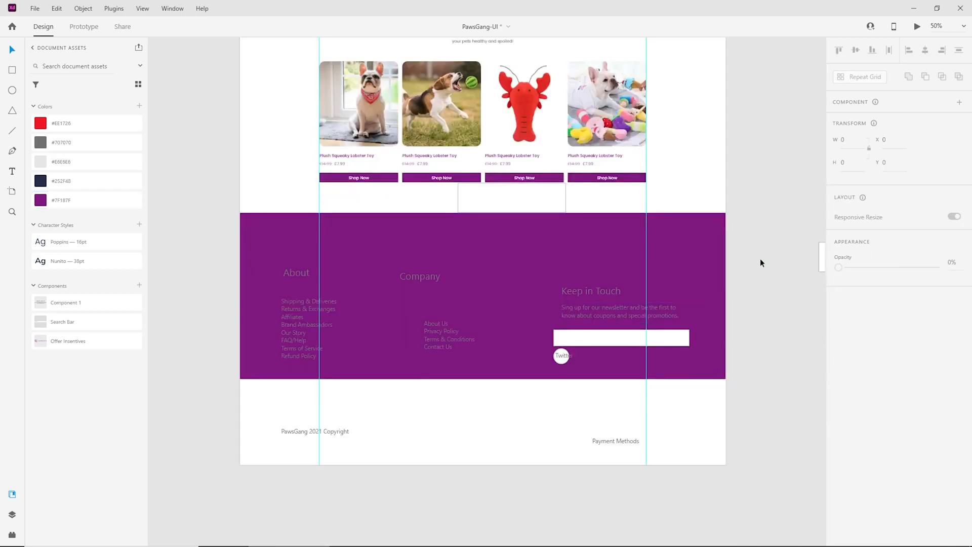
Place a spacer rectangle inside the footer at its top edge and clear the spacer between the product grid and the footer
key(ctrl+plus)
drag(648, 277, 382, 310)
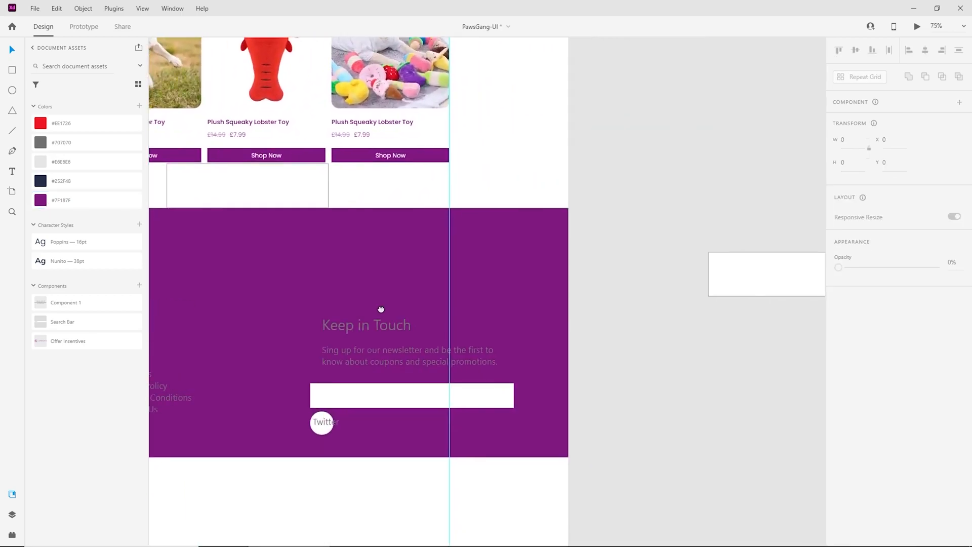
drag(724, 276, 578, 266)
drag(510, 207, 474, 244)
click(668, 257)
key(Delete)
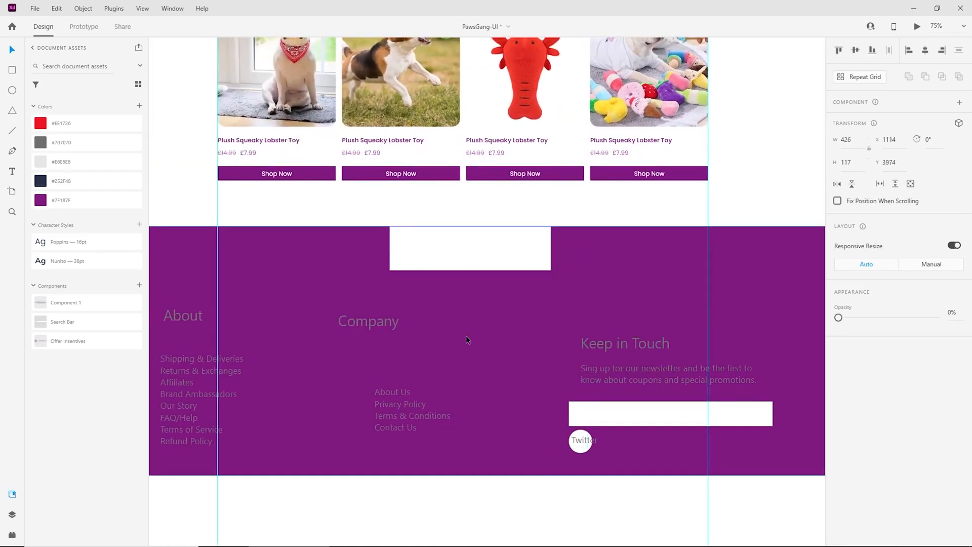
Move the footer's About heading up level with the bottom edge of the spacer rectangle
drag(445, 304, 532, 283)
drag(277, 294, 269, 265)
shift+click(451, 298)
drag(450, 298, 452, 262)
key(ctrl+z)
click(314, 203)
Set the fill of the About, Company and Keep in Touch headings and their texts to white #FFFFFF
click(271, 263)
shift+click(281, 385)
shift+click(446, 303)
shift+click(475, 401)
shift+click(709, 322)
shift+click(717, 358)
click(860, 522)
drag(771, 471, 605, 271)
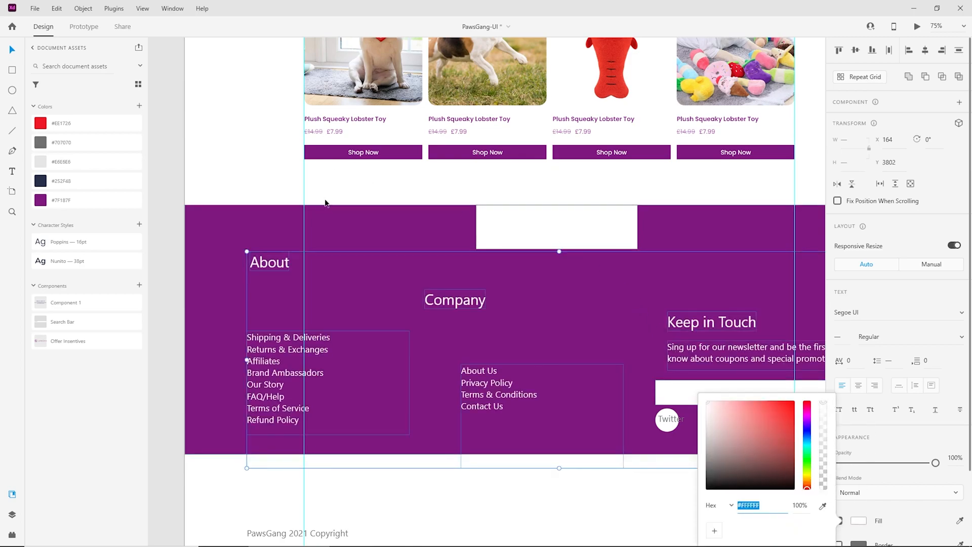
click(266, 192)
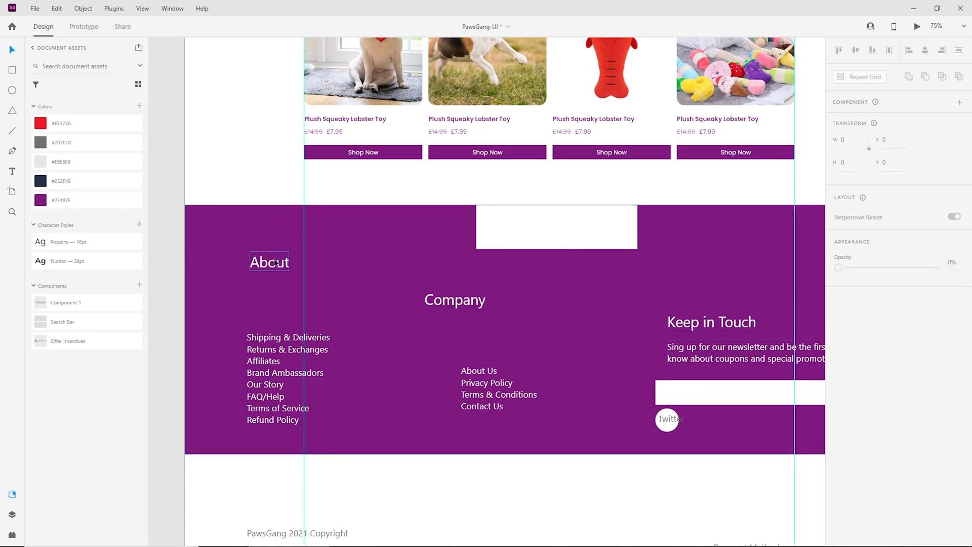
Apply the Nunito 38pt character style to the footer's About heading
click(276, 269)
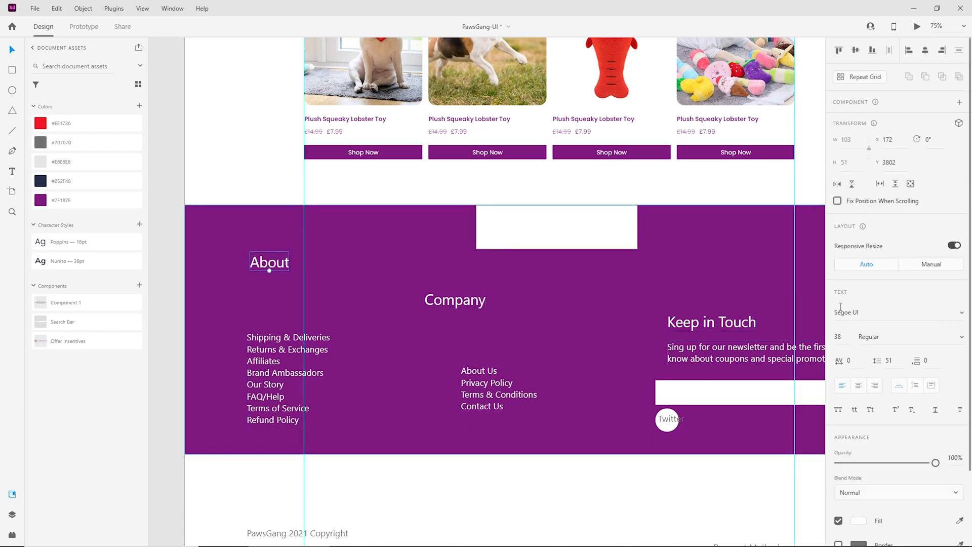
click(84, 262)
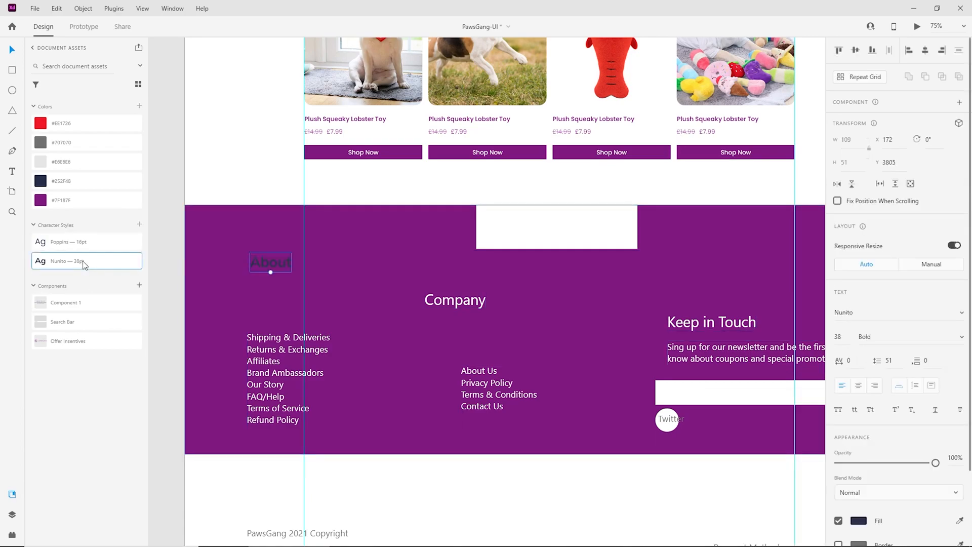
Set the About heading's fill to white #FFFFFF and its font size to 32
click(857, 521)
drag(739, 452, 635, 346)
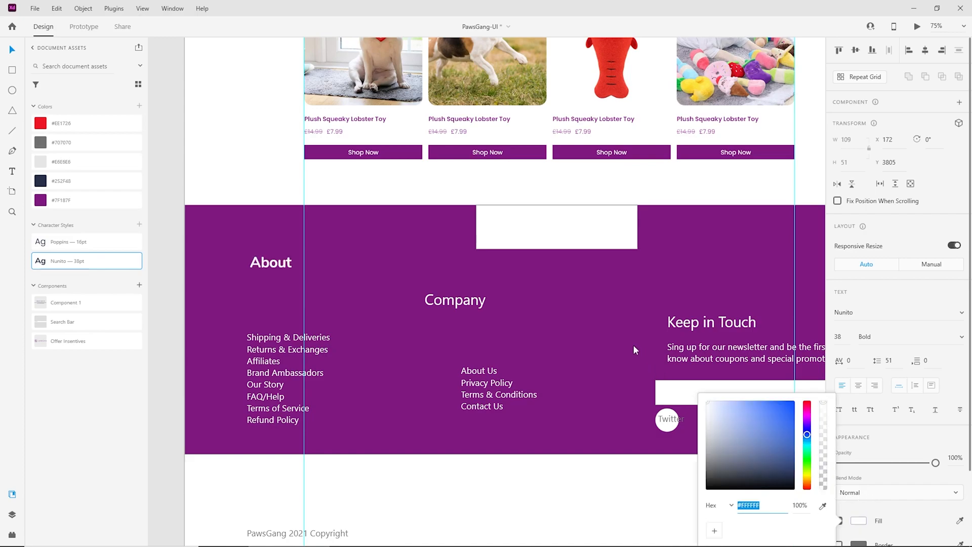
key(Escape)
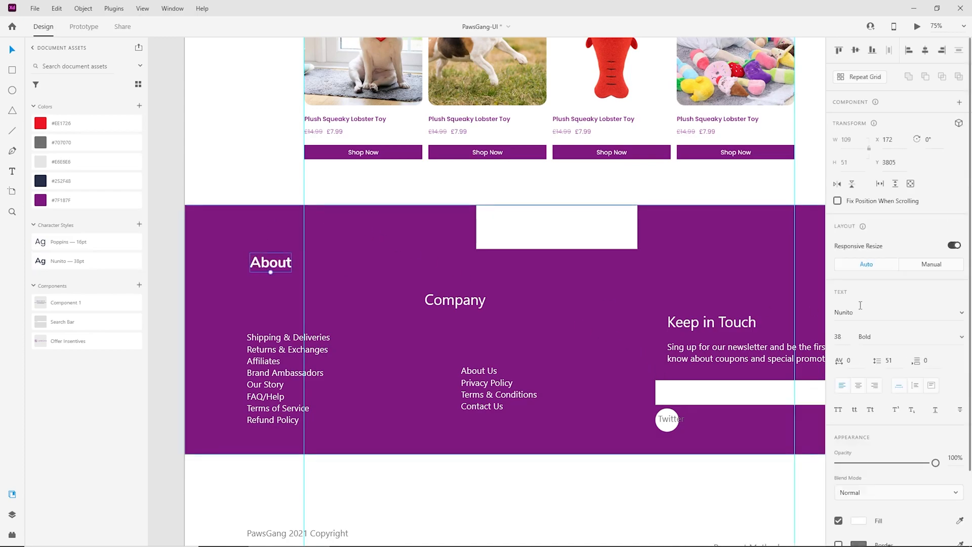
text(35)
key(Return)
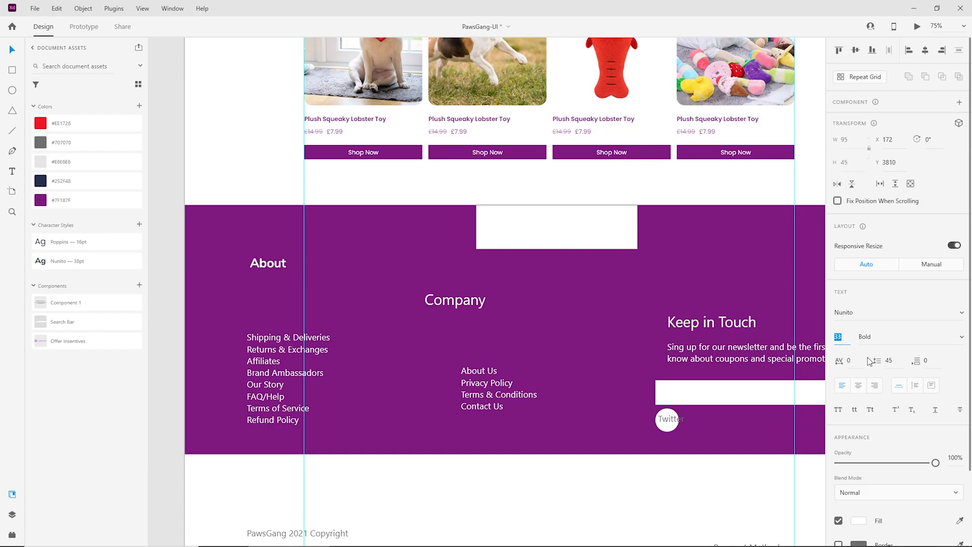
click(302, 193)
Move the footer's About links up beneath their heading and set them in Poppins at size 16
key(ctrl+equal)
drag(290, 308, 460, 274)
drag(391, 317, 391, 252)
click(877, 314)
text(Poppins)
key(Return)
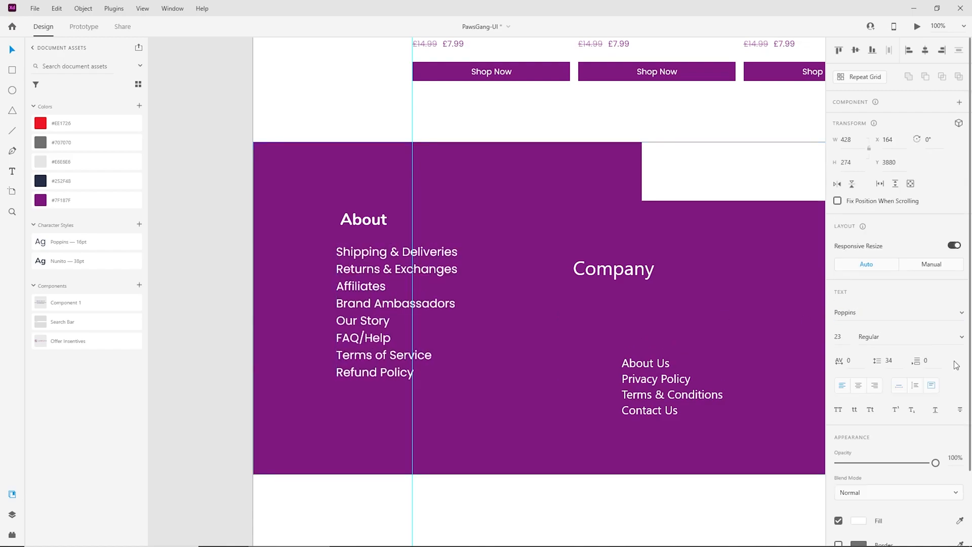
text(16)
key(Return)
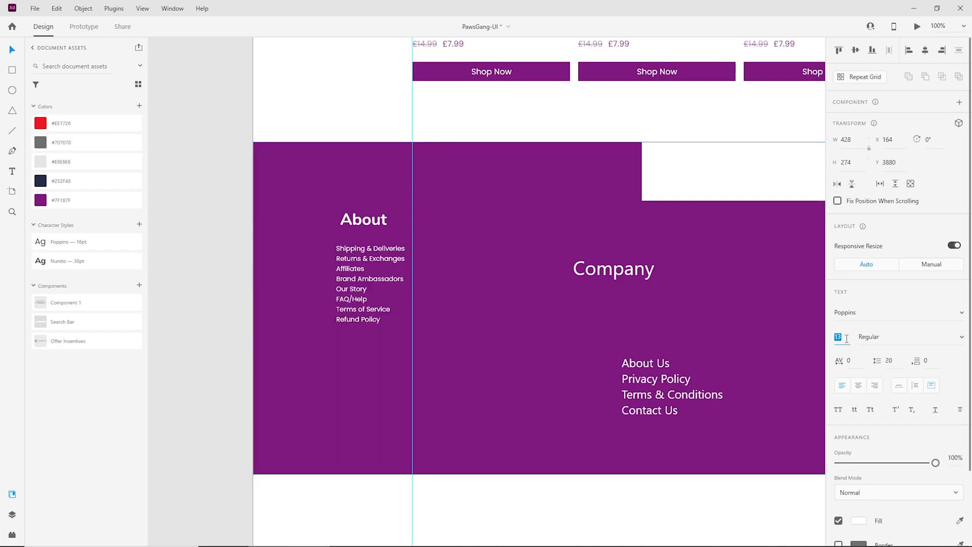
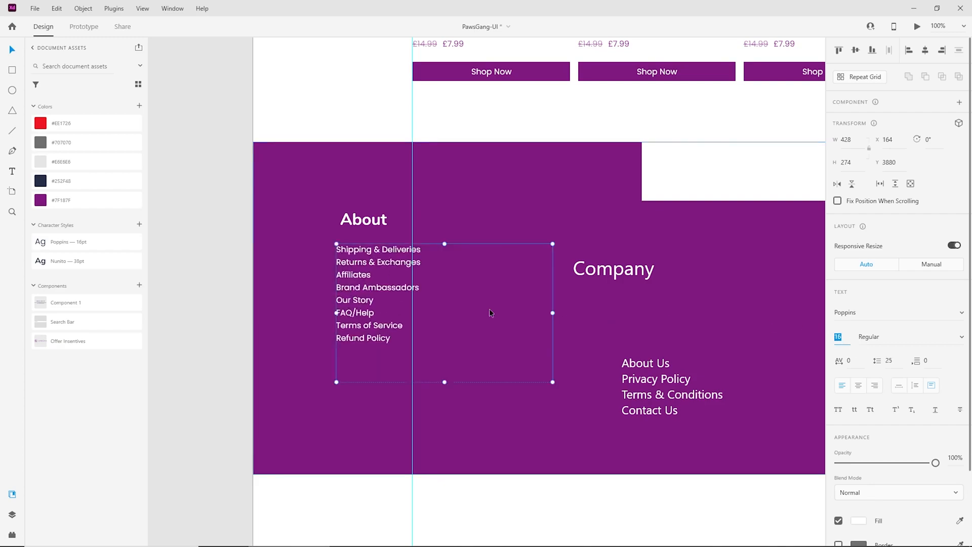
Align the About links with the start of their heading and set their line spacing to 34
click(408, 120)
click(404, 265)
drag(379, 267, 384, 269)
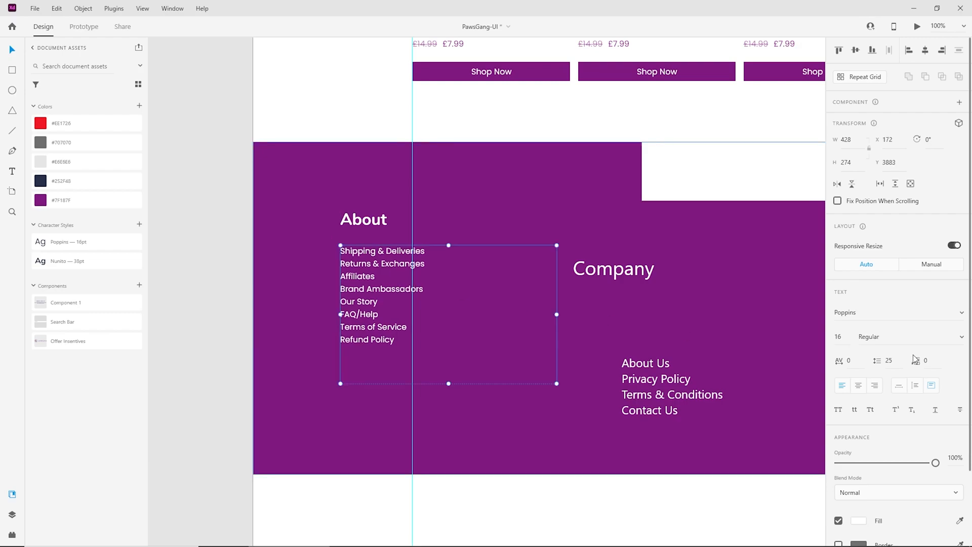
key(shift+Up)
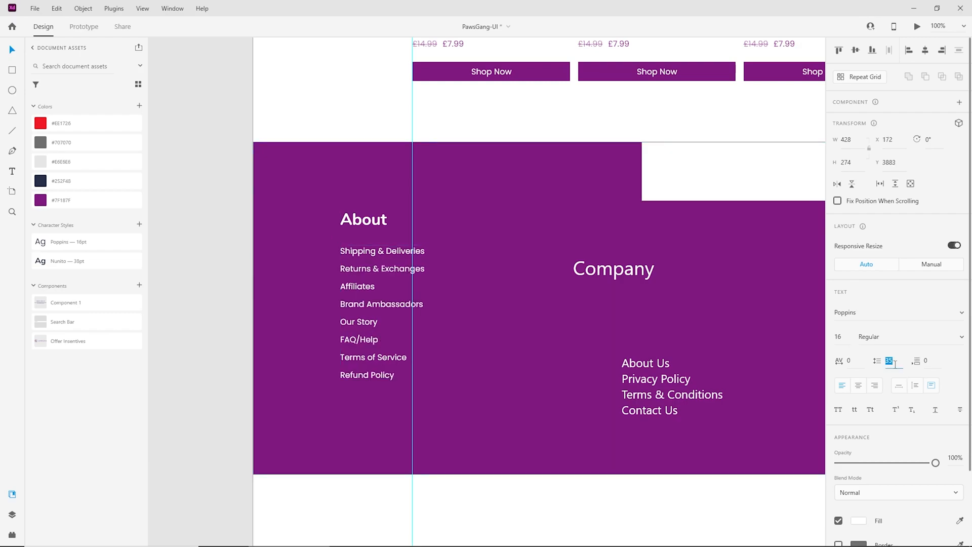
key(Down)
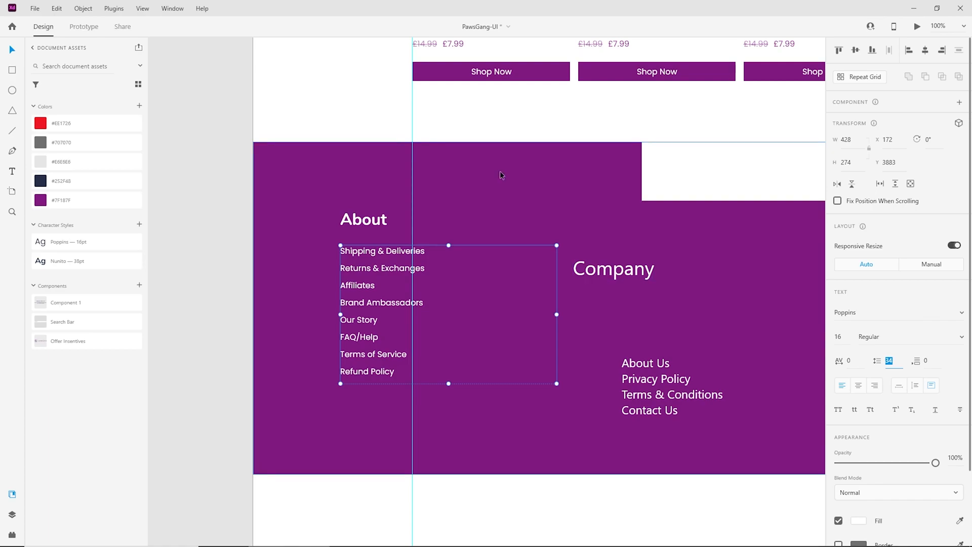
click(432, 119)
Move the old Company heading out of the way and place a copy of the About heading and links beside the original column
drag(562, 291, 490, 314)
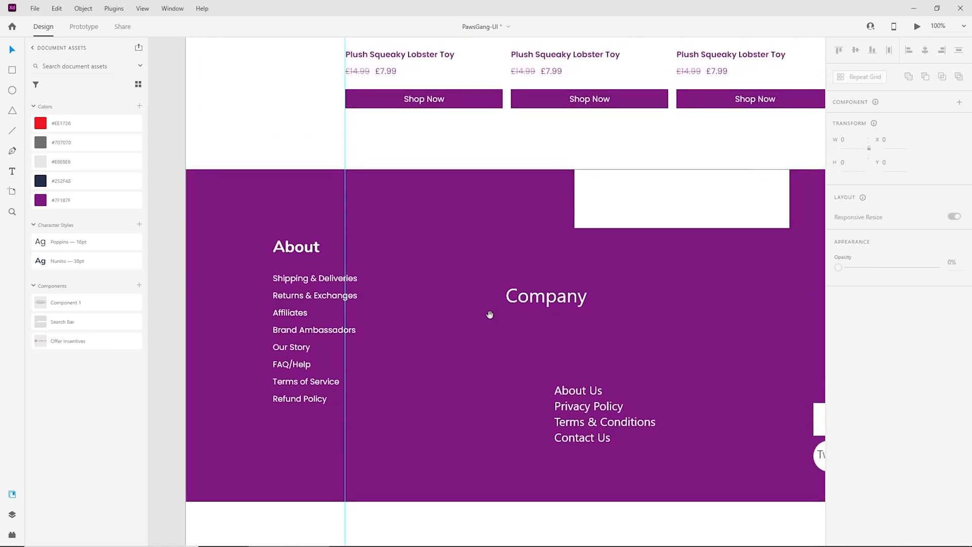
drag(621, 375, 561, 354)
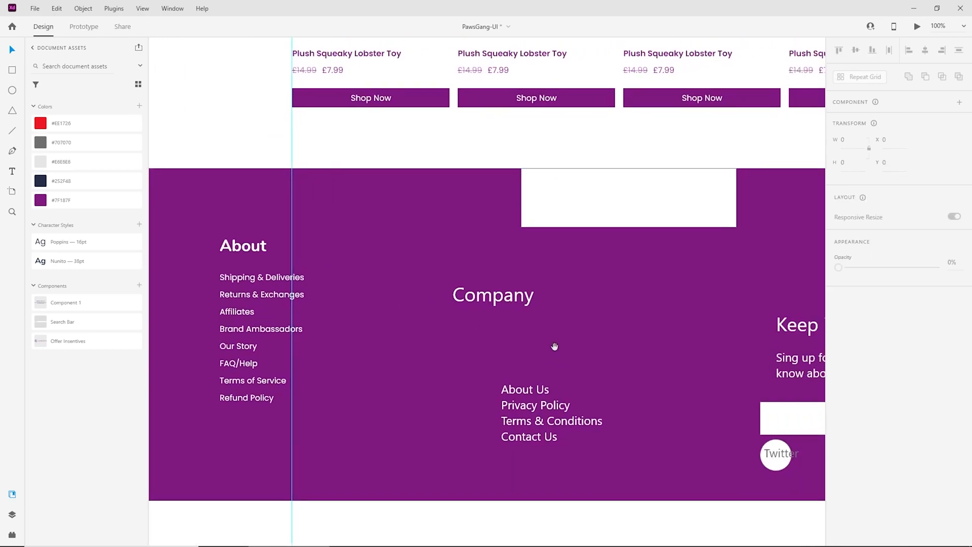
drag(506, 302, 283, 481)
click(245, 246)
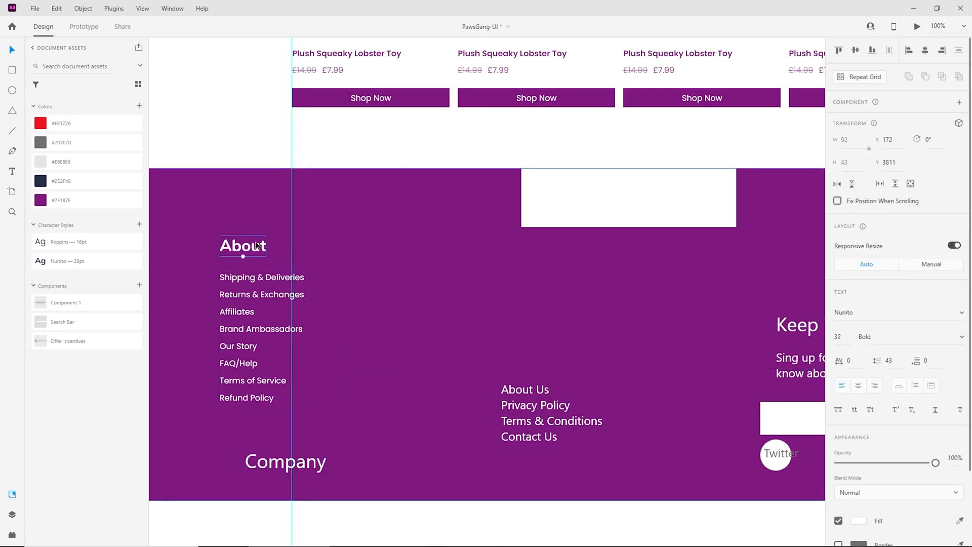
shift+click(263, 287)
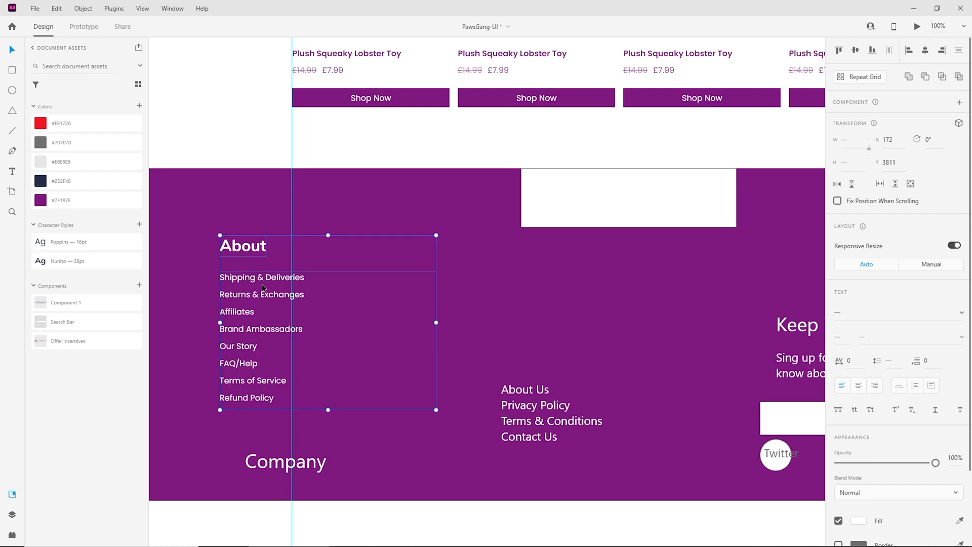
drag(263, 288, 470, 287)
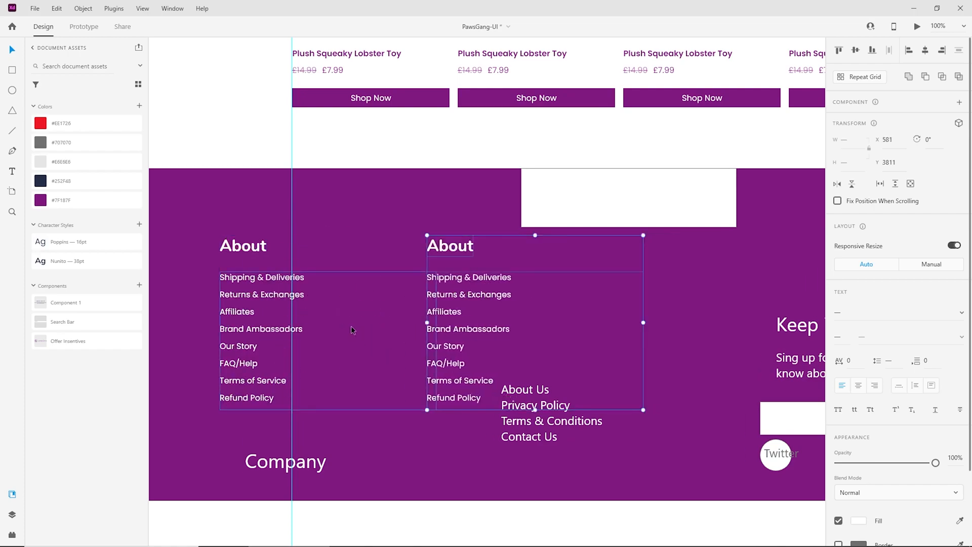
click(584, 328)
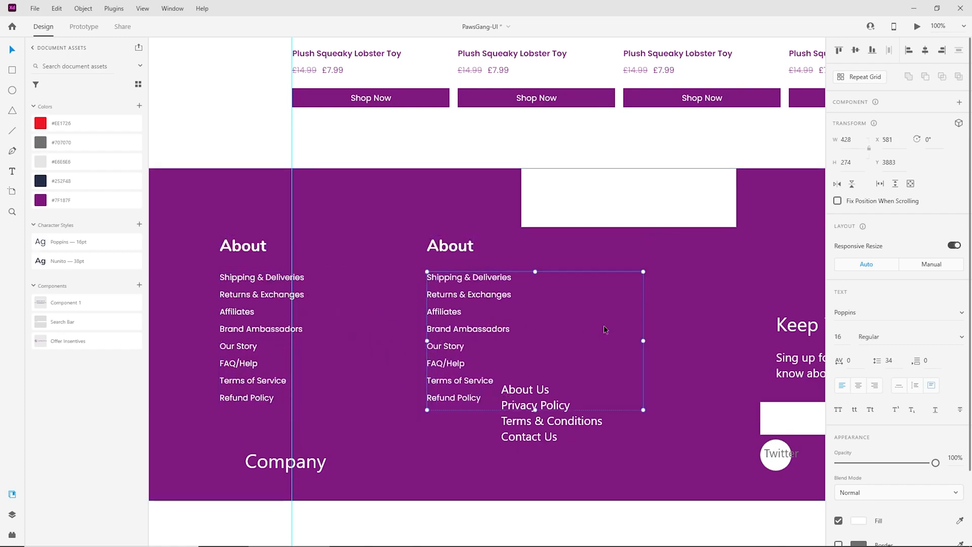
Replace the duplicated About heading's text with Company, copied from the old wireframe heading
click(321, 466)
double_click(321, 466)
key(ctrl+c)
click(448, 249)
double_click(448, 249)
key(ctrl+v)
key(Escape)
Replace the Company column's links with the copied About Us to Contact Us list and delete the old Company heading and list
double_click(532, 436)
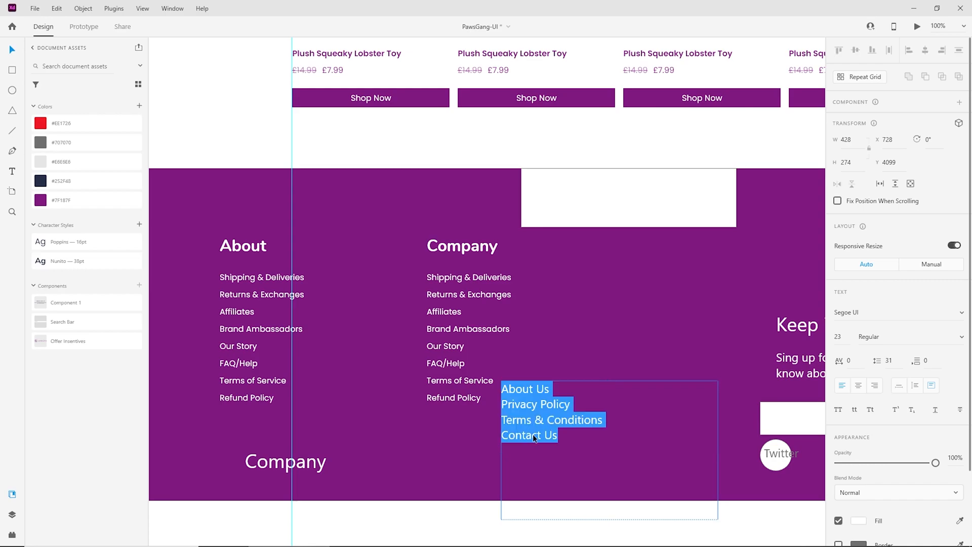
key(ctrl+c)
click(559, 327)
double_click(472, 323)
key(ctrl+v)
click(476, 454)
click(542, 441)
key(Delete)
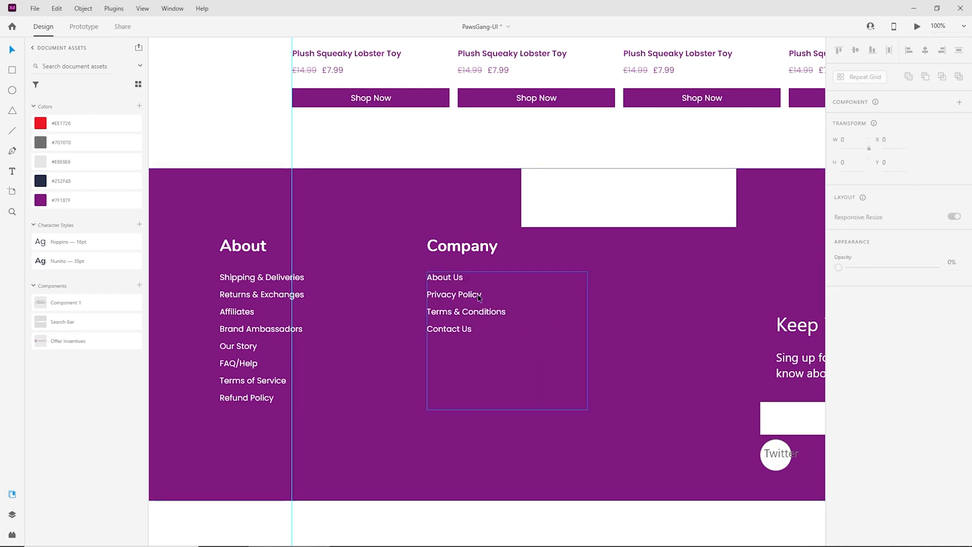
Duplicate the Company heading and links as a third footer column
scroll(501, 335, down, 3)
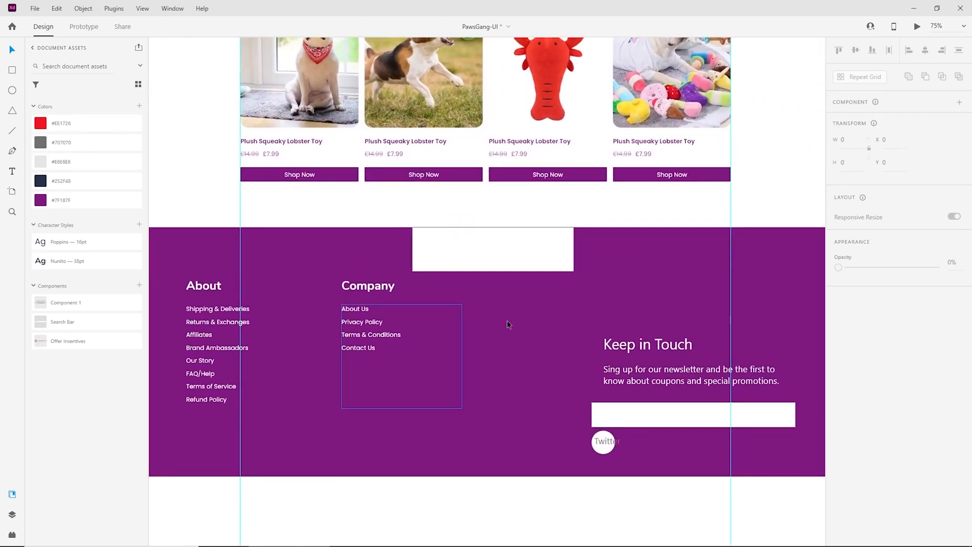
click(368, 286)
shift+click(362, 324)
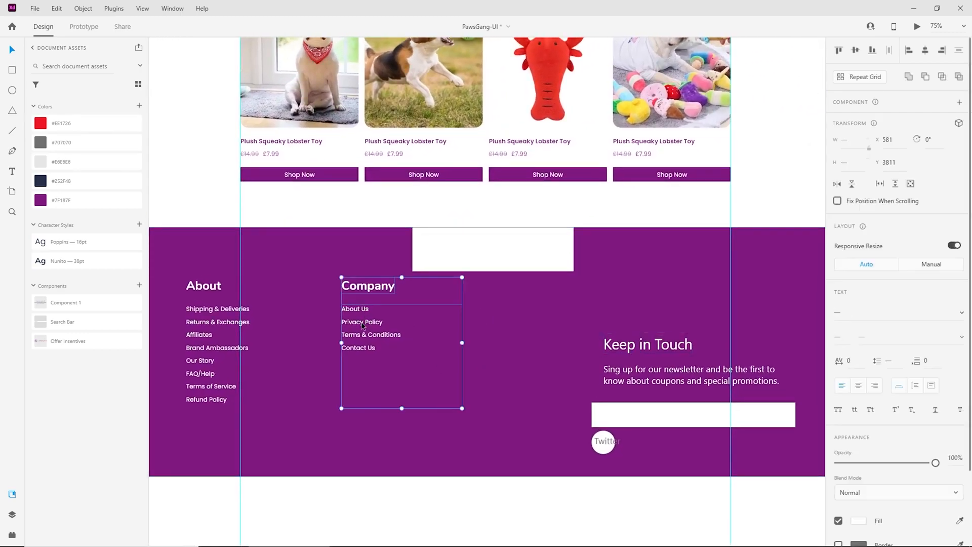
drag(363, 325, 511, 324)
Change the third column's heading to Keep in Touch, copied from the old heading, and clear the old one away
click(643, 341)
double_click(643, 343)
key(Escape)
click(516, 291)
double_click(516, 286)
key(ctrl+v)
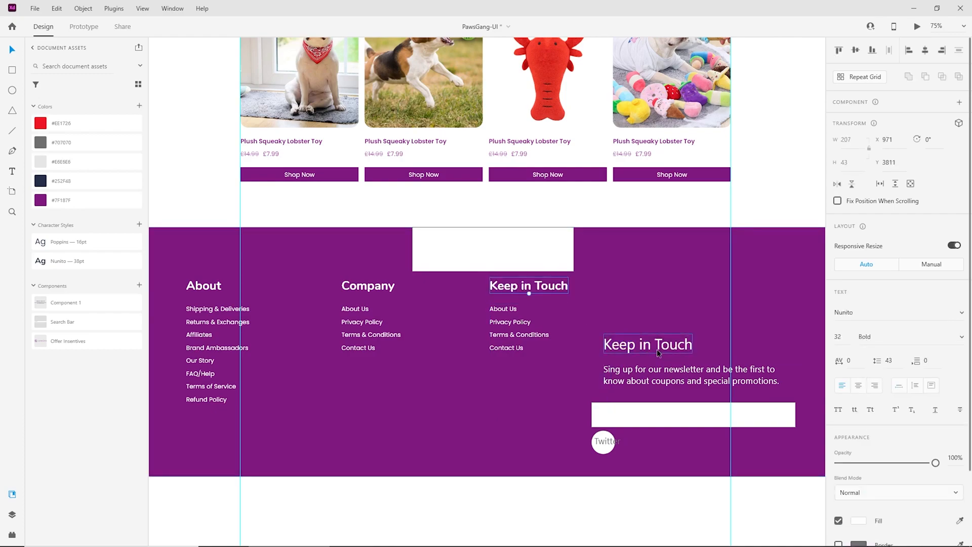
drag(648, 346, 710, 265)
Replace the third column's links with the copied newsletter sign-up text and delete the original text
double_click(680, 376)
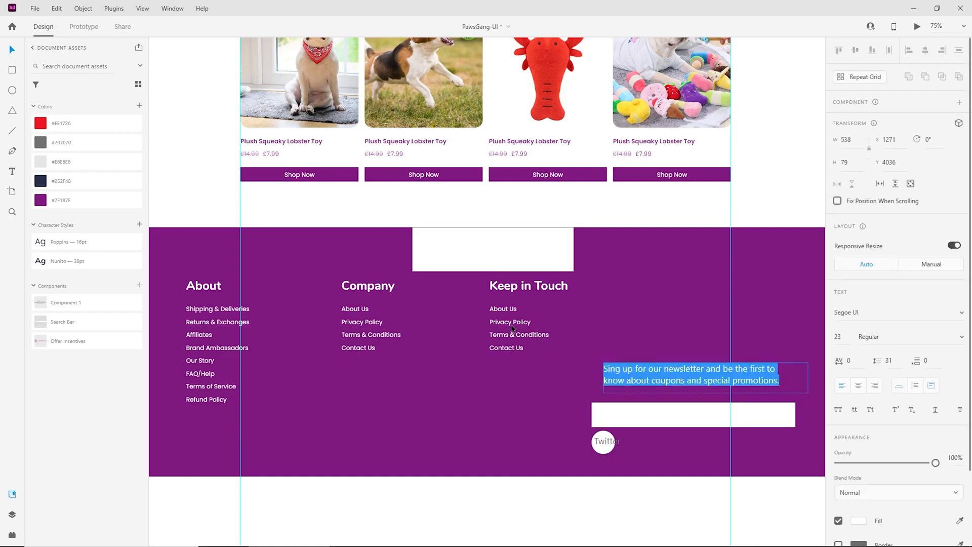
double_click(512, 328)
key(ctrl+v)
click(686, 381)
key(Delete)
Set the newsletter text's line spacing to 25 and resize its text box to 635 wide by 50 high
click(548, 319)
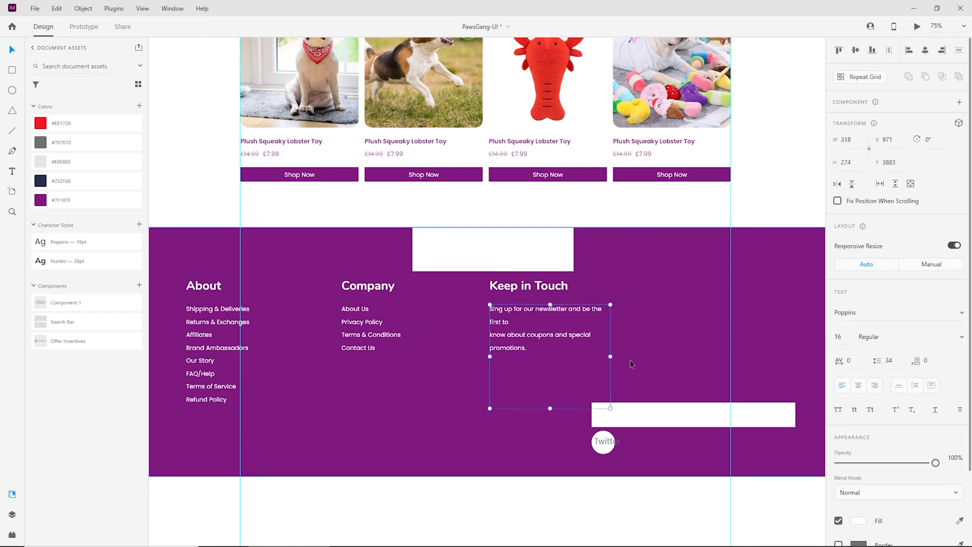
text(25)
key(Return)
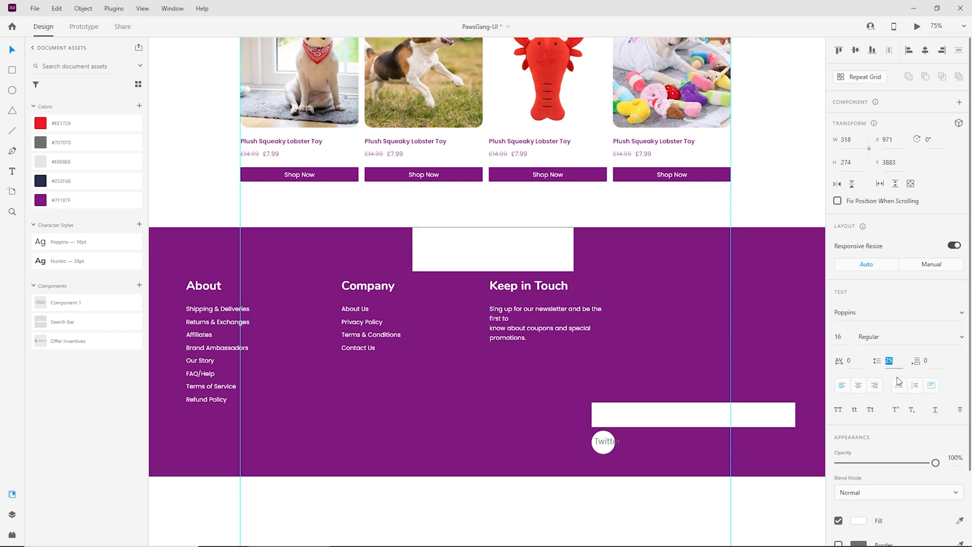
click(558, 329)
drag(609, 356, 733, 338)
drag(610, 409, 609, 326)
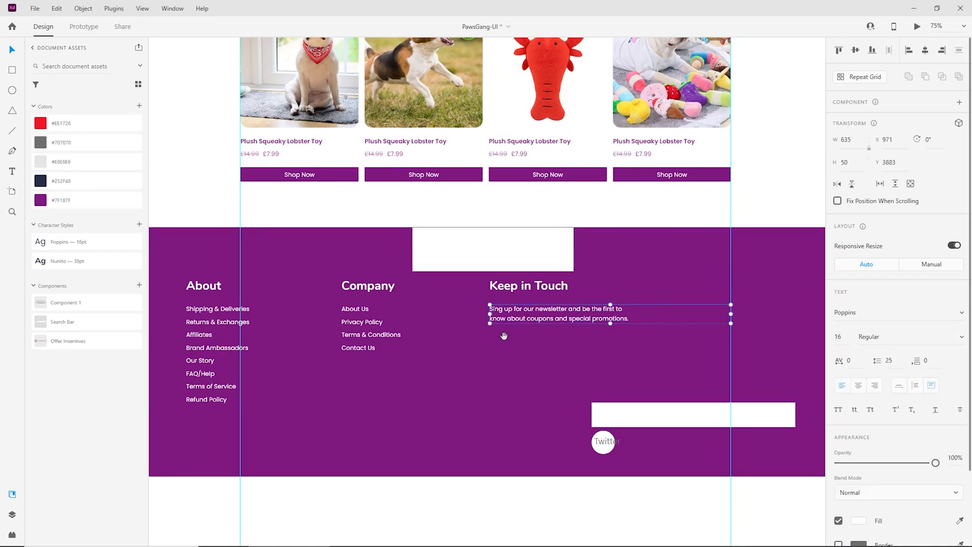
Move all three footer headings and their texts up together to the spacer rectangle's bottom edge, at Y 3796
drag(508, 332, 589, 335)
key(ctrl+plus)
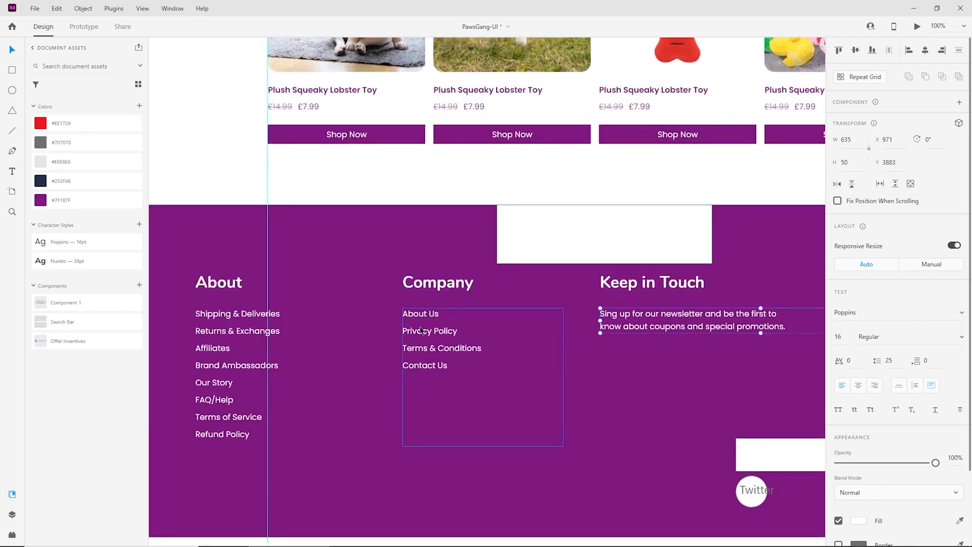
click(420, 330)
shift+click(235, 318)
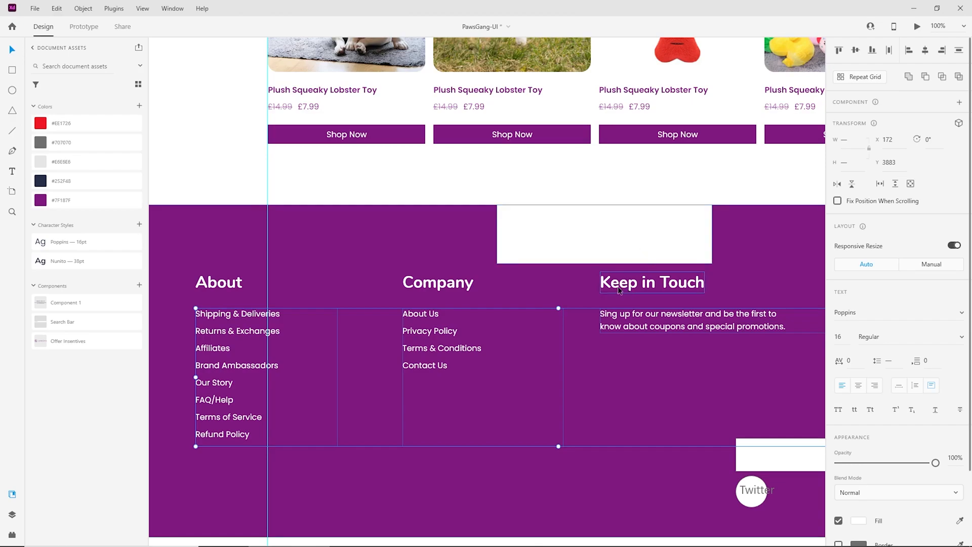
click(201, 282)
shift+click(425, 284)
shift+click(622, 285)
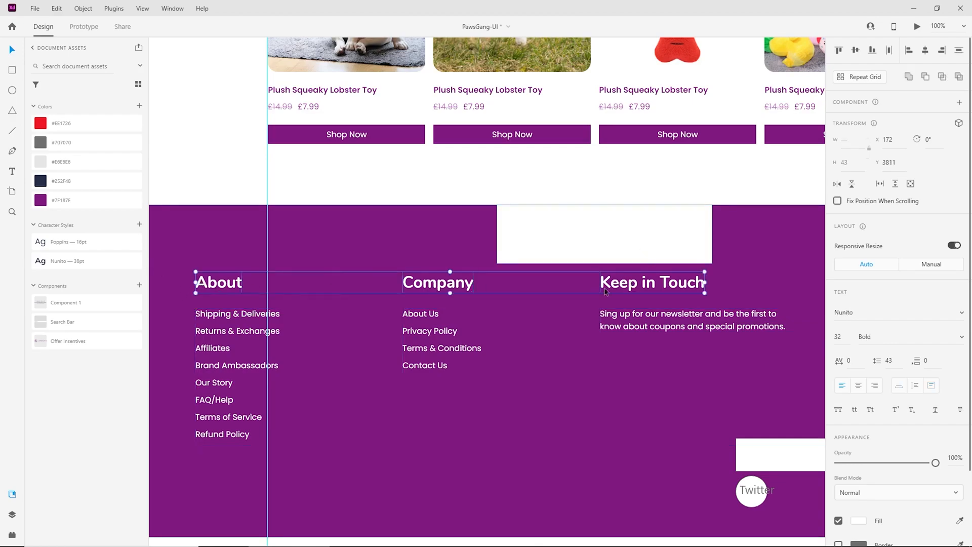
shift+click(234, 346)
shift+click(674, 331)
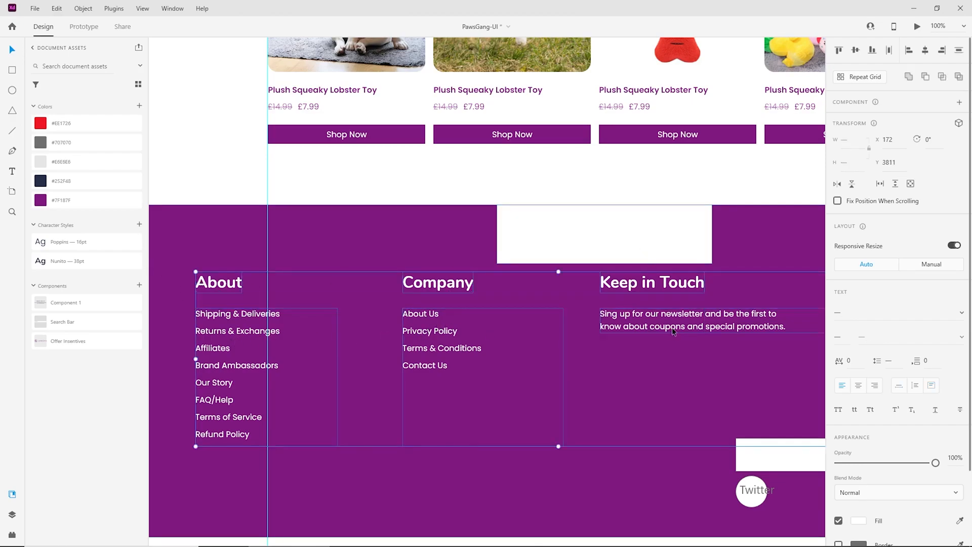
drag(672, 327, 601, 321)
click(710, 176)
key(ctrl+minus)
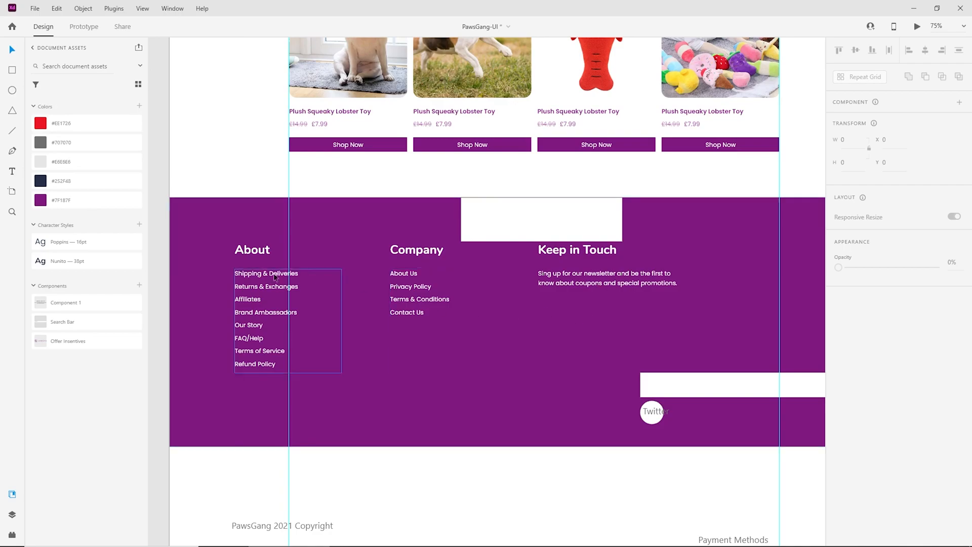
Shift the About heading and its links sideways to line up with the left content guide
click(242, 254)
shift+click(253, 272)
key(shift+Right)
key(shift+Right)
key(shift+Right)
key(shift+Right)
key(shift+Right)
key(shift+Right)
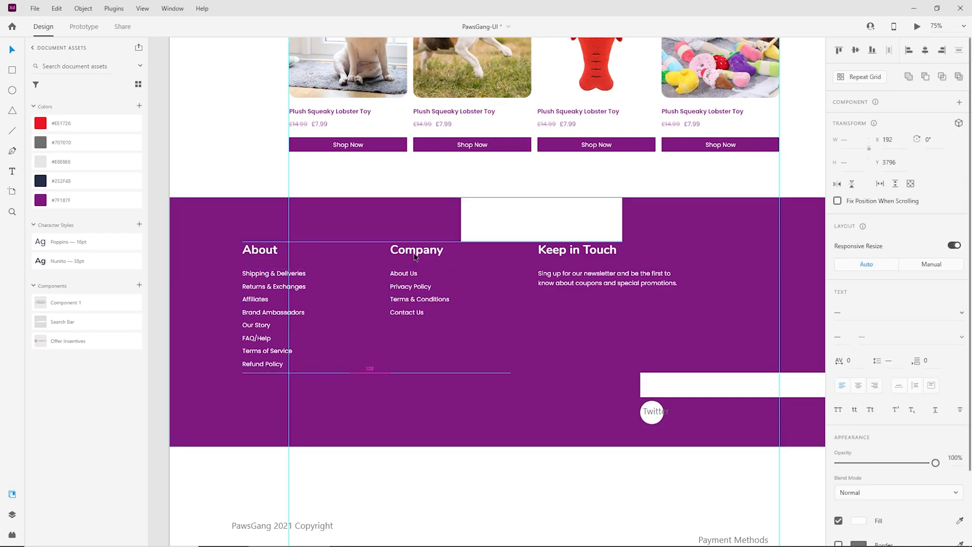
key(shift+Right)
key(shift+Right)
key(shift+Right)
key(shift+Right)
key(shift+Right)
key(shift+Right)
key(shift+Right)
key(Right)
key(Right)
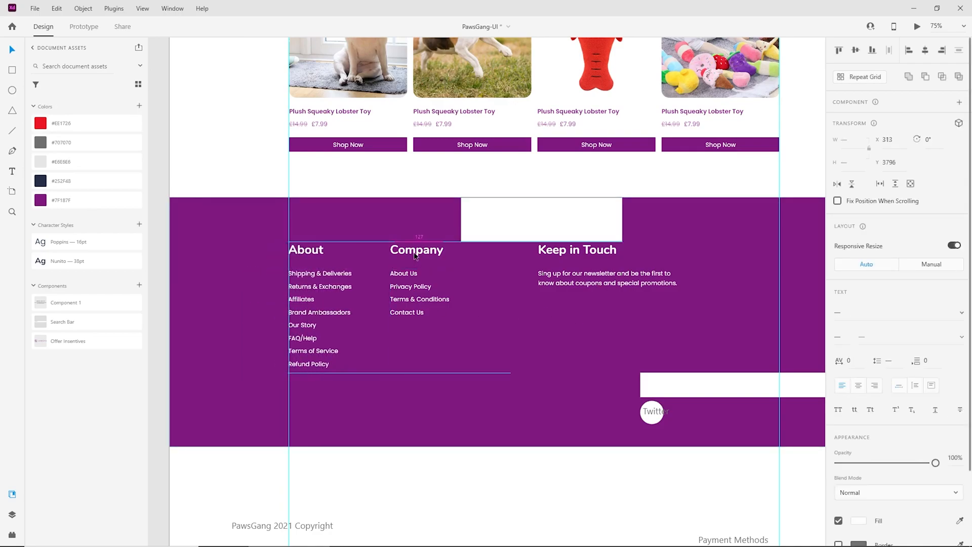
Show the artboard's layout grid and shift the Company heading and links to the start of the fourth grid column
click(458, 462)
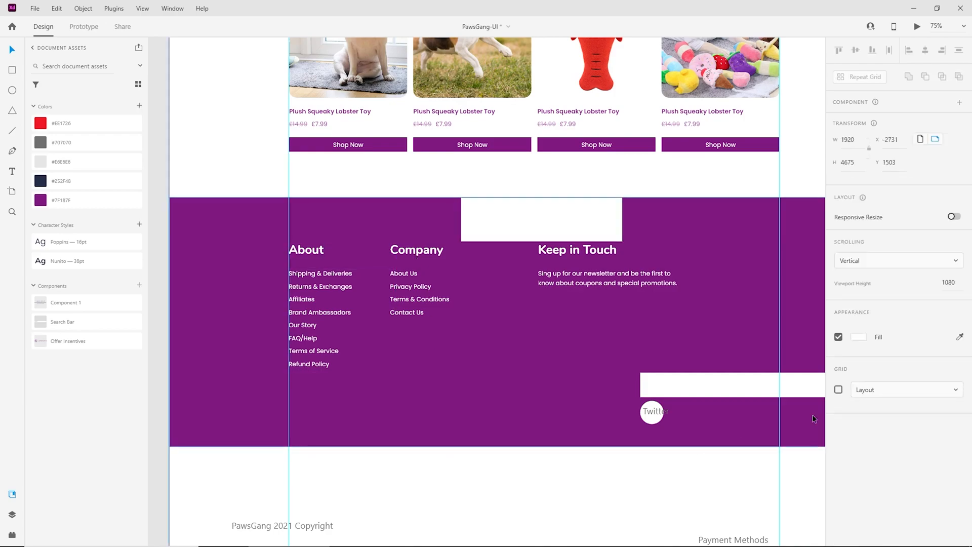
click(838, 390)
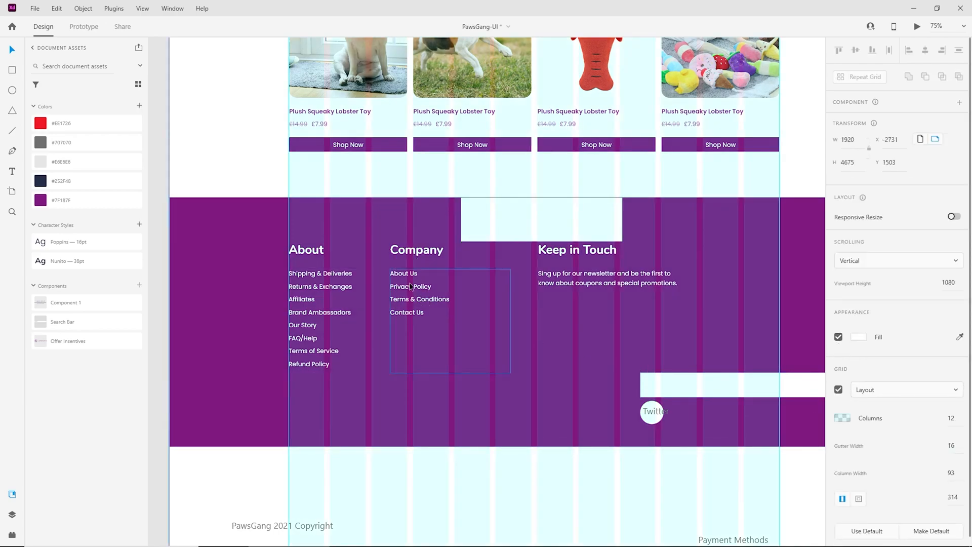
click(386, 295)
click(433, 293)
shift+click(424, 254)
key(shift+Right)
key(shift+Right)
key(shift+Right)
key(shift+Right)
key(shift+Right)
key(shift+Right)
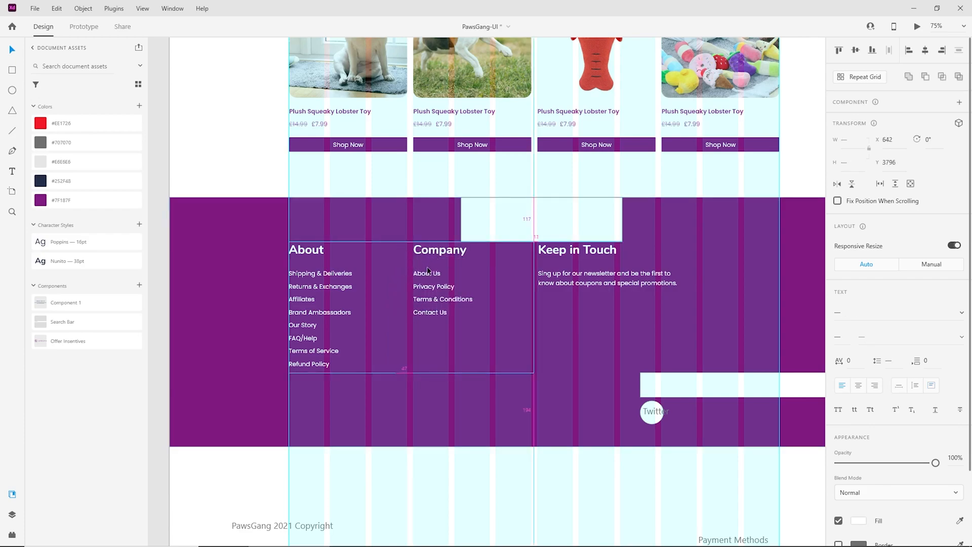
Shift the Keep in Touch heading and newsletter text sideways to the start of the eighth grid column
click(582, 252)
shift+click(584, 285)
scroll(679, 328, right, 3)
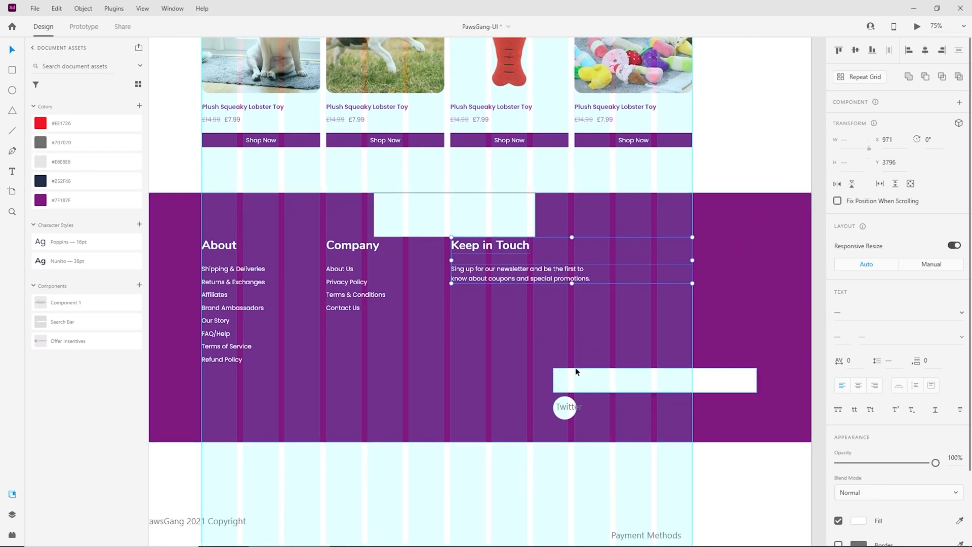
key(shift+Right)
key(shift+Right)
key(shift+Right)
key(shift+Right)
key(shift+Right)
key(shift+Right)
key(shift+Right)
key(shift+Right)
key(shift+Right)
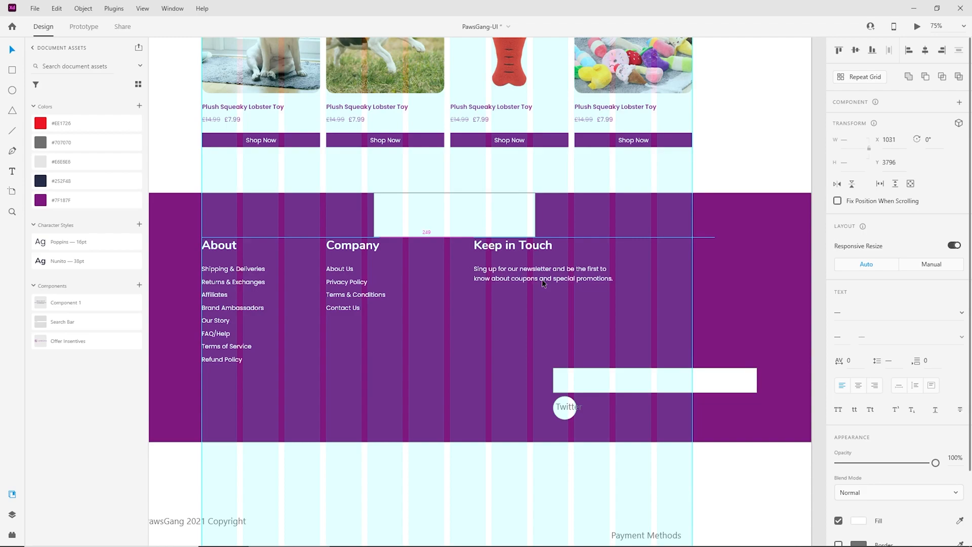
key(Left)
key(Left)
key(Left)
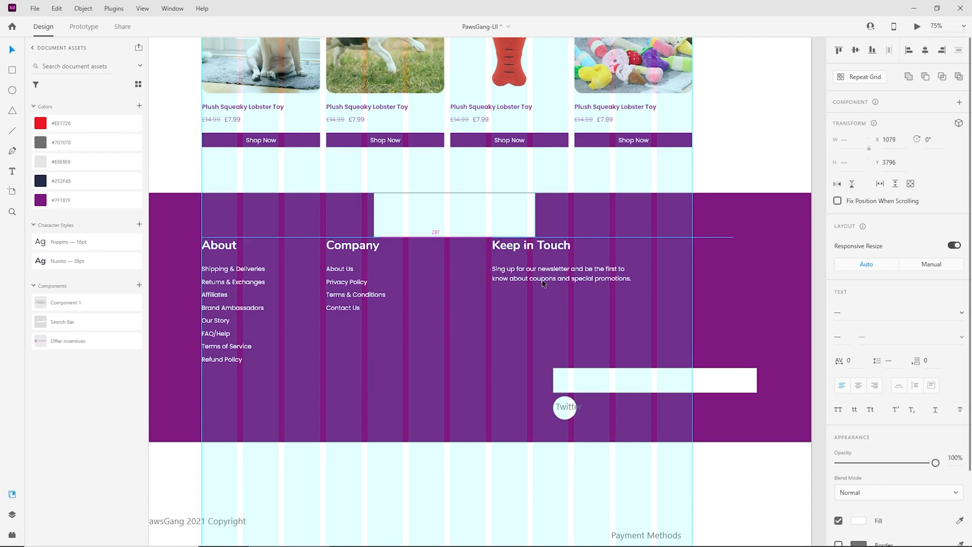
Delete the white spacer rectangle above the footer headings
click(491, 219)
click(458, 475)
drag(458, 475, 489, 431)
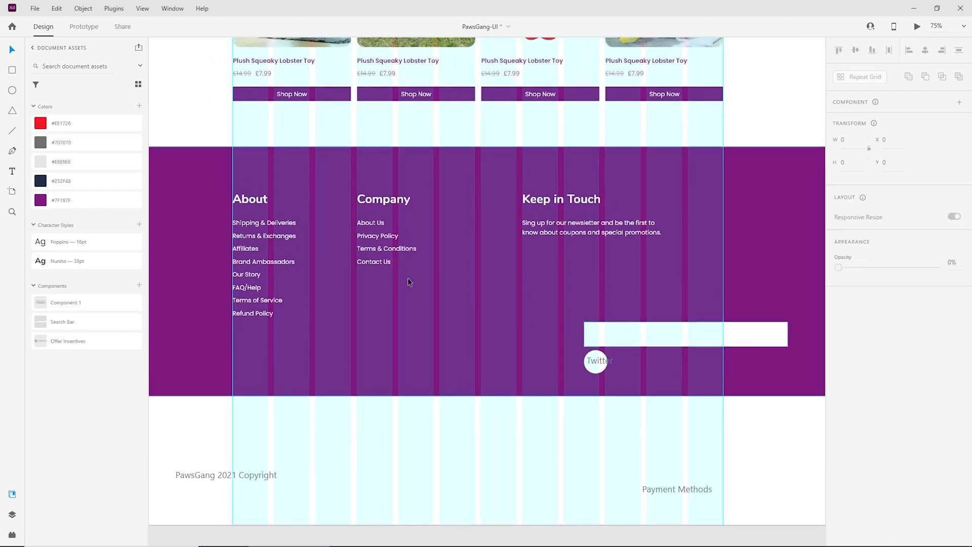
Draw a spacer rectangle matching the gap above the footer headings and place it directly below the About links
click(13, 69)
mouse_move(350, 148)
mouse_down()
mouse_move(386, 156)
mouse_move(440, 195)
mouse_up()
key(v)
drag(369, 180, 238, 350)
Shorten the purple footer background to 573 high, ending at the spacer's bottom edge, and delete the spacer
click(450, 394)
drag(478, 397, 479, 365)
drag(289, 357, 323, 385)
key(Delete)
Move the copyright line below the footer on the left content guide and restyle it with the Poppins 16pt character style
drag(251, 471, 299, 382)
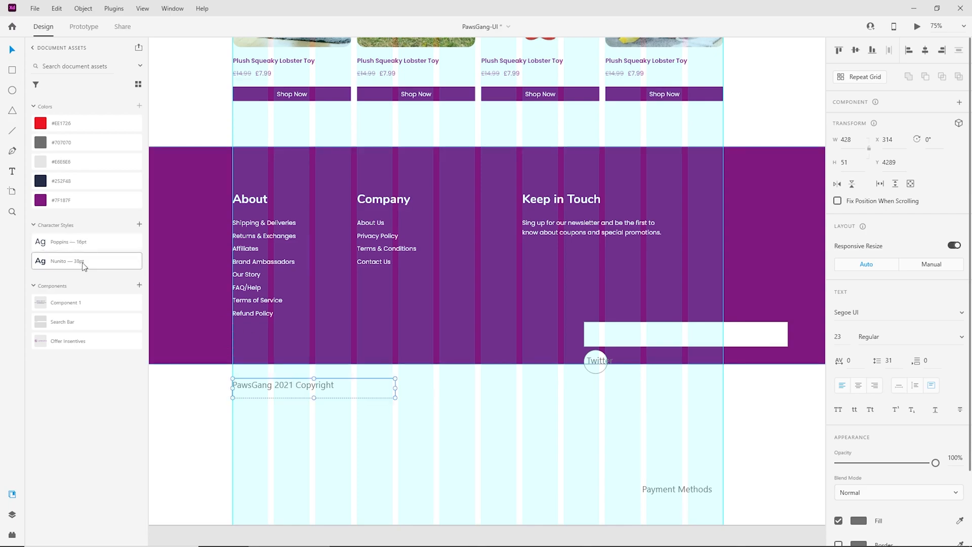
click(85, 248)
drag(315, 398, 315, 389)
click(322, 413)
Replace the Payment Methods placeholder with the payment logos image, scaled down to about 435 wide by 90 high below the footer
drag(662, 490, 524, 428)
key(Delete)
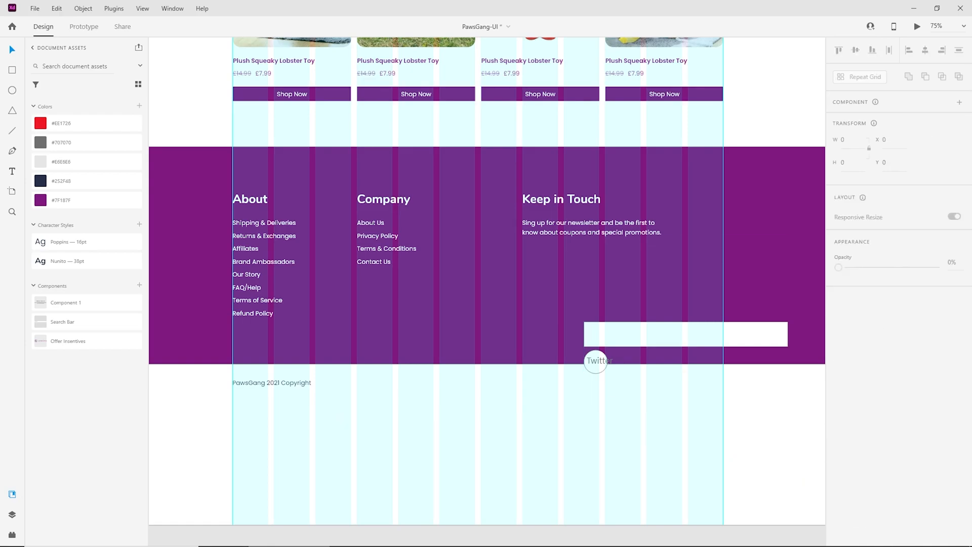
drag(904, 387, 228, 303)
scroll(721, 319, down, 5)
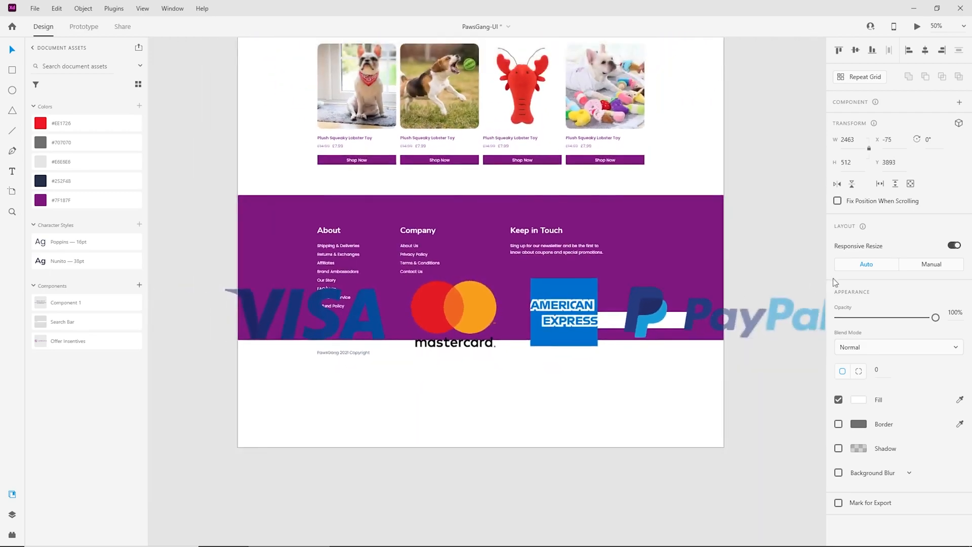
drag(717, 270, 569, 336)
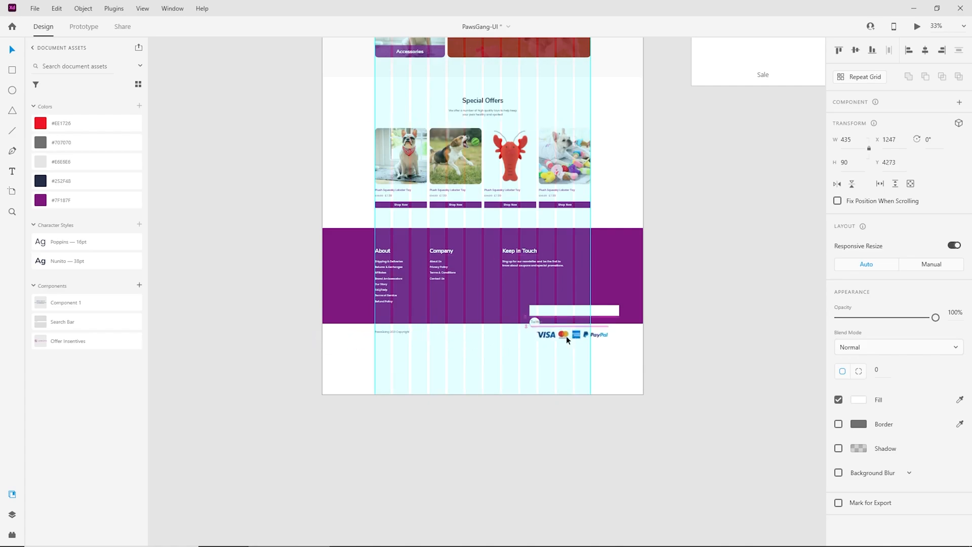
Scale the payment logos down to 327 wide by 68 high and position them beneath the footer against the right content guide
scroll(636, 394, up, 5)
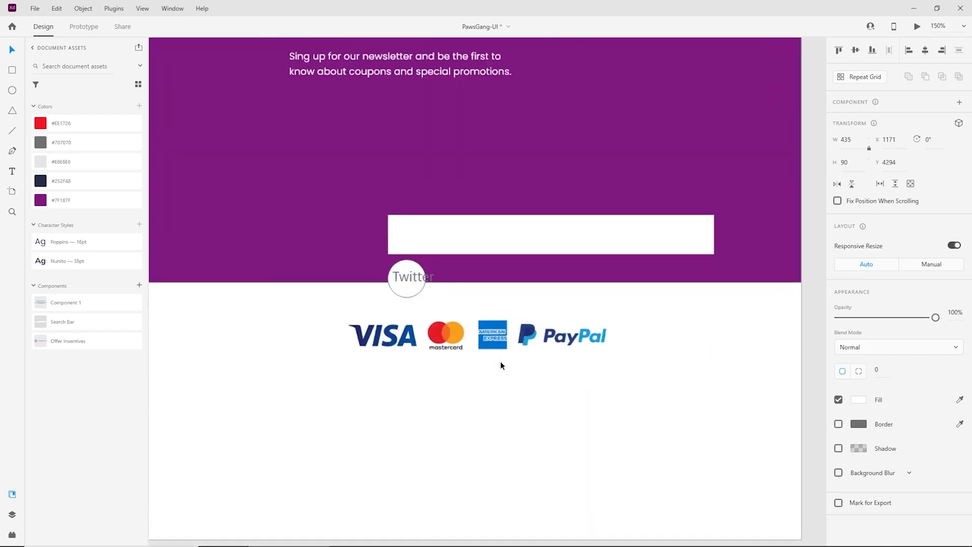
drag(459, 354, 458, 333)
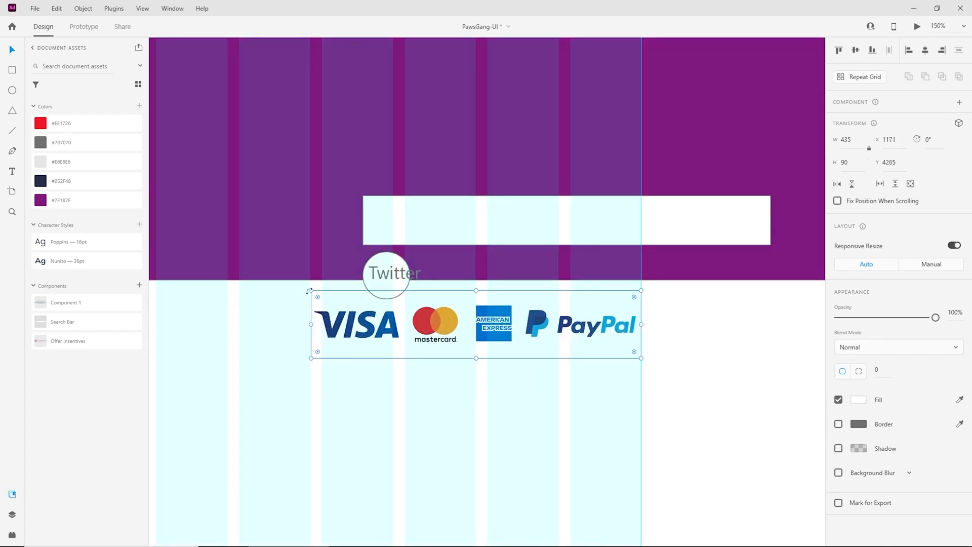
drag(310, 291, 355, 307)
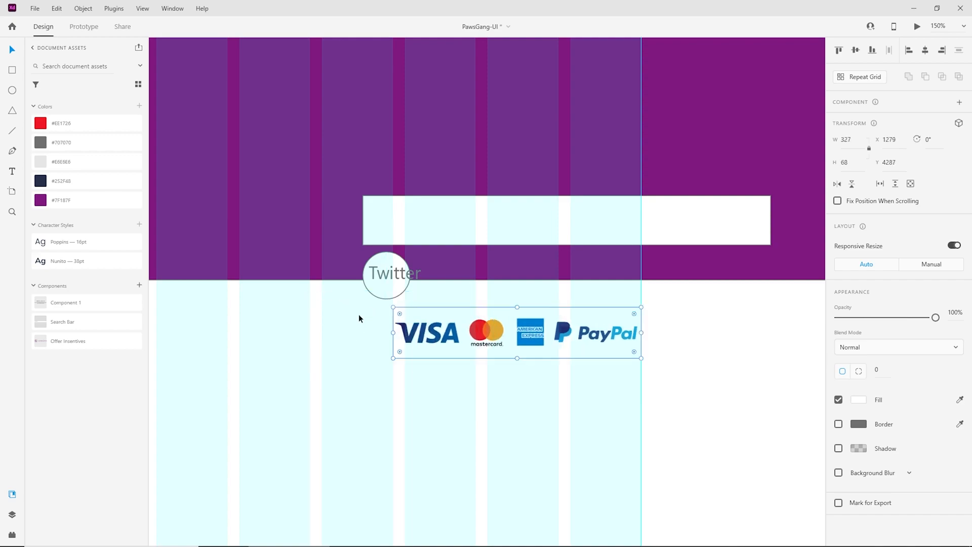
click(492, 421)
key(ctrl+minus)
key(ctrl+minus)
drag(492, 422, 658, 451)
drag(679, 378, 679, 364)
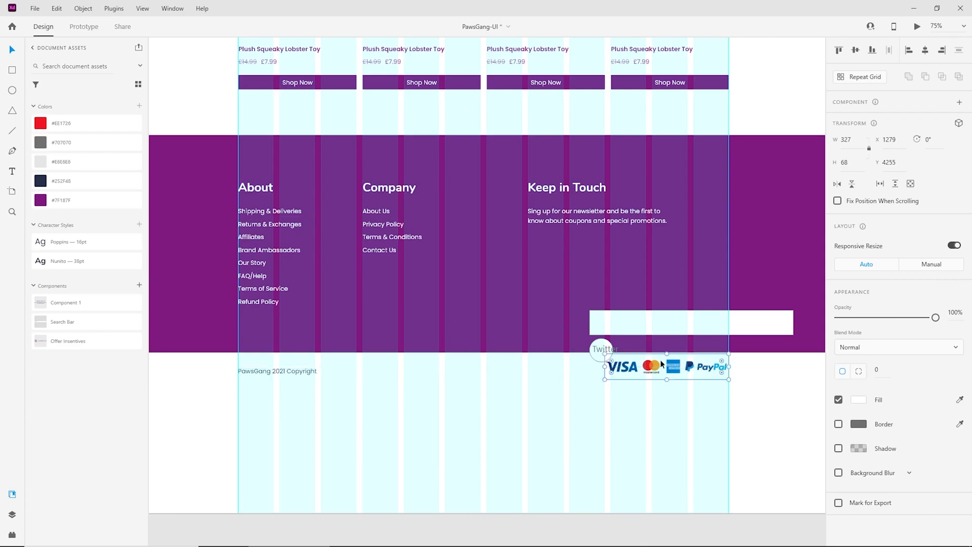
Move the white input box under the newsletter text and the social circle below it, removing the Twitter label
drag(611, 321, 548, 255)
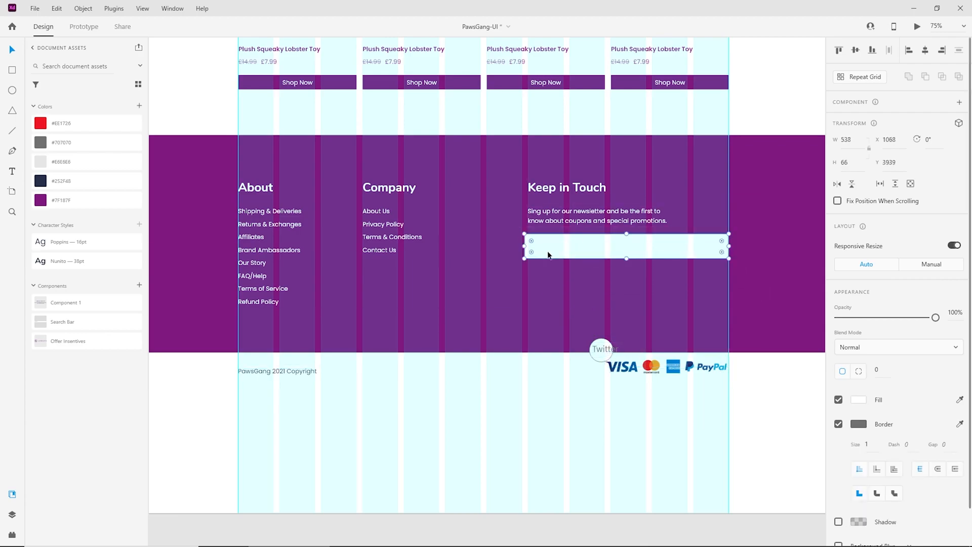
click(599, 355)
drag(598, 354, 531, 284)
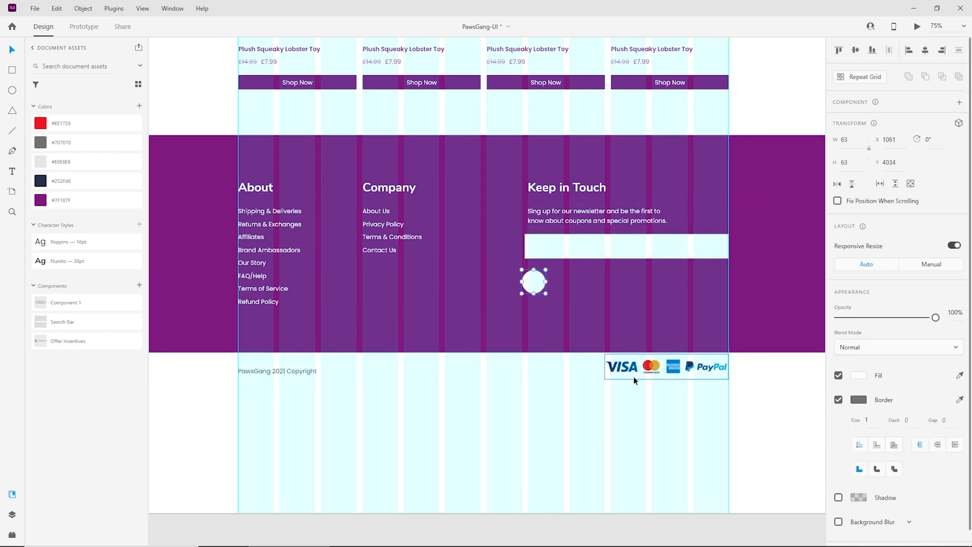
Move the payment logos down to Y 4262 and shorten the artboard to end just below the copyright line
drag(646, 376, 648, 379)
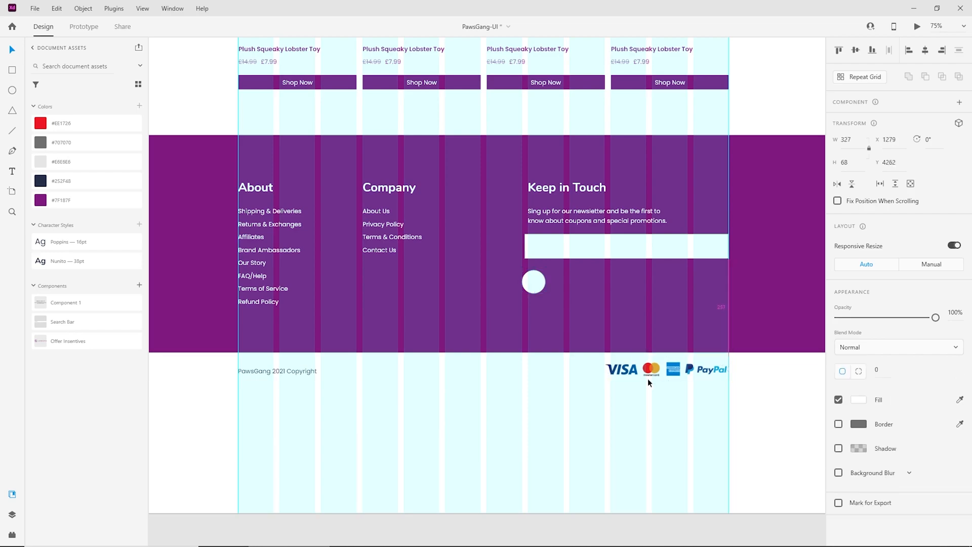
click(640, 413)
click(334, 430)
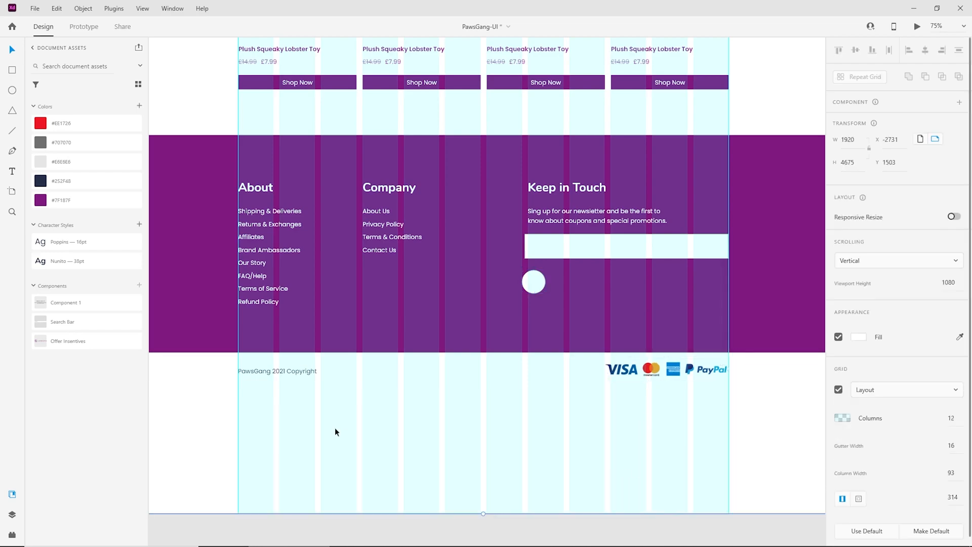
drag(484, 514, 493, 388)
click(496, 416)
key(ctrl+minus)
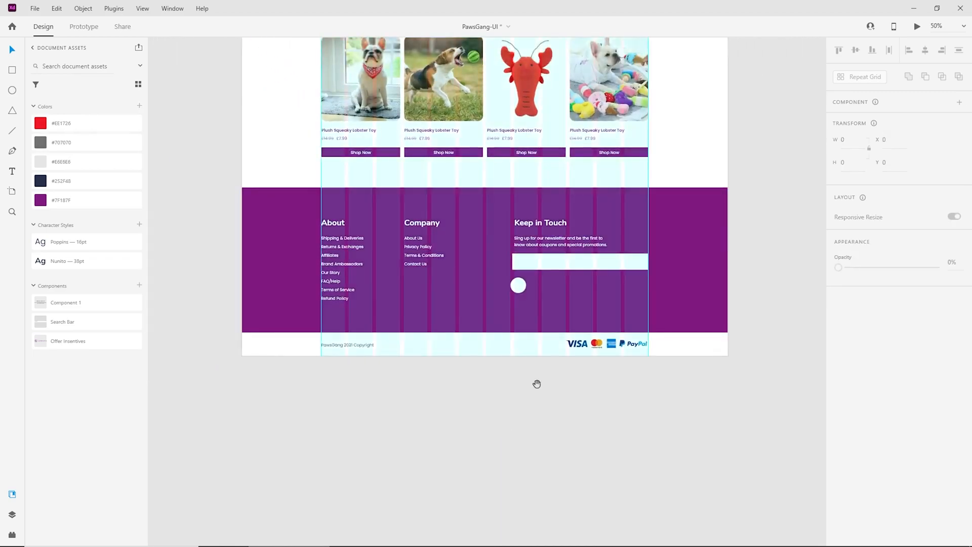
Align the copyright text vertically with the payment logos, at Y 4282
key(ctrl+plus)
click(288, 369)
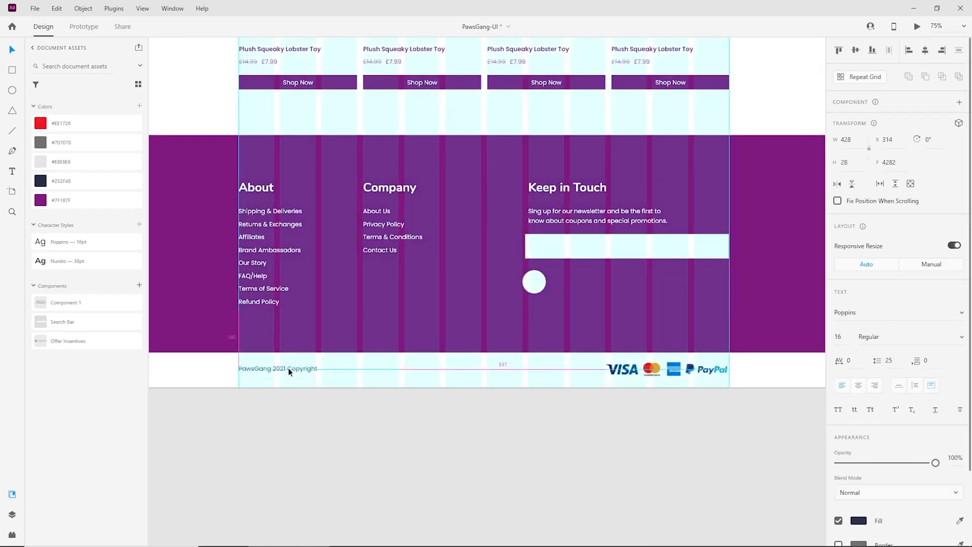
drag(663, 370, 664, 370)
click(656, 406)
Narrow the white input box to 529 wide, starting at X 1077, and round its corners to 33
drag(497, 333, 412, 407)
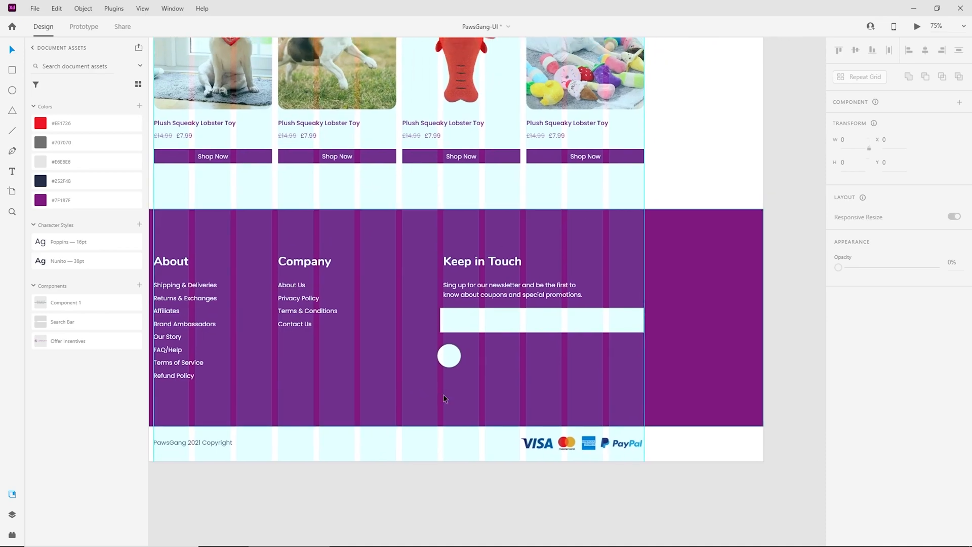
key(ctrl+plus)
click(496, 334)
drag(497, 332, 490, 322)
drag(700, 329, 648, 345)
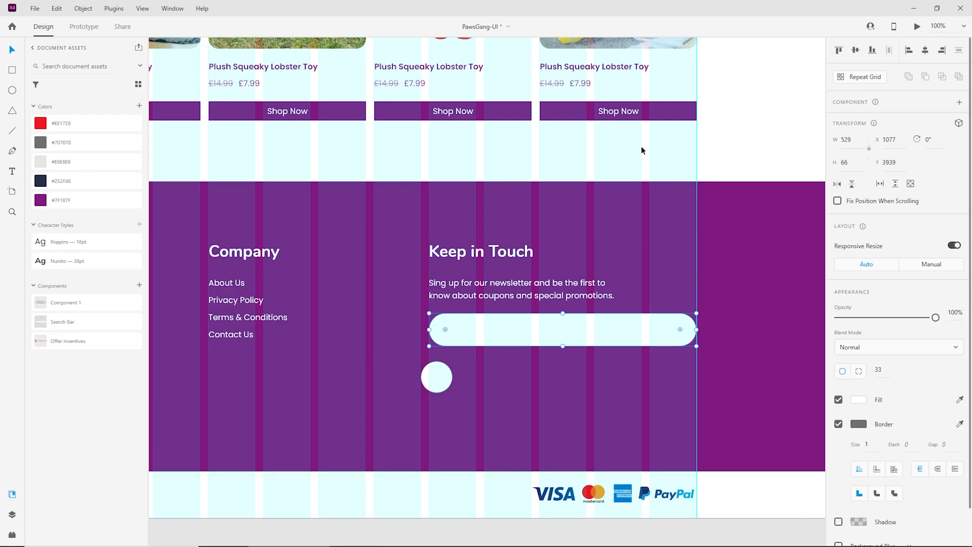
Examine the header search bar's shape and placeholder text formatting as a reference for the newsletter field
click(632, 180)
ctrl+scroll(512, 336, down, 3)
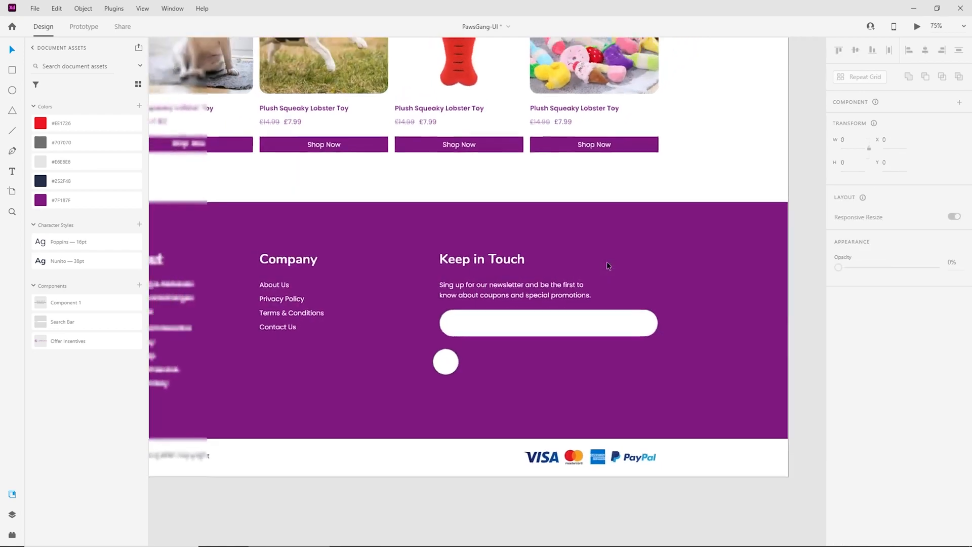
scroll(505, 364, up, 5)
scroll(505, 364, up, 8)
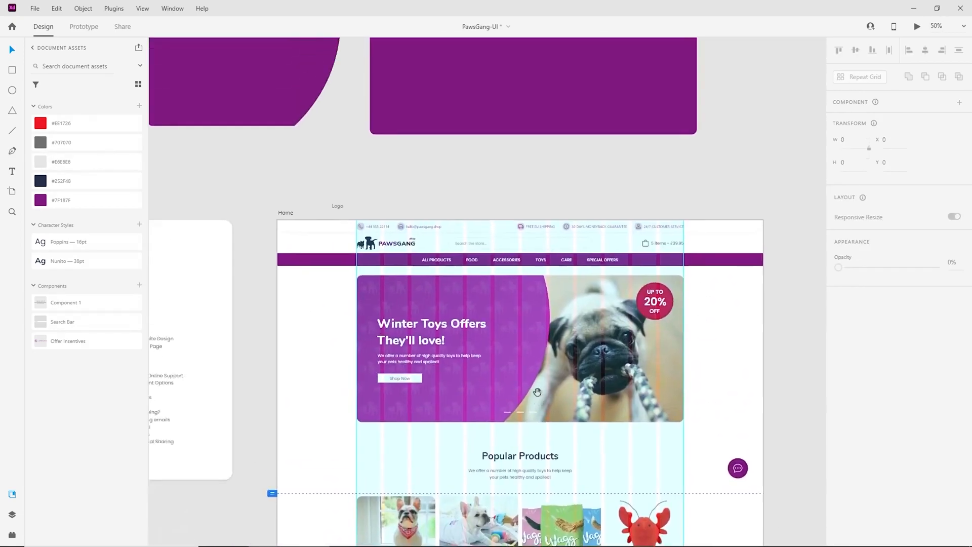
ctrl+scroll(527, 369, up, 5)
double_click(440, 189)
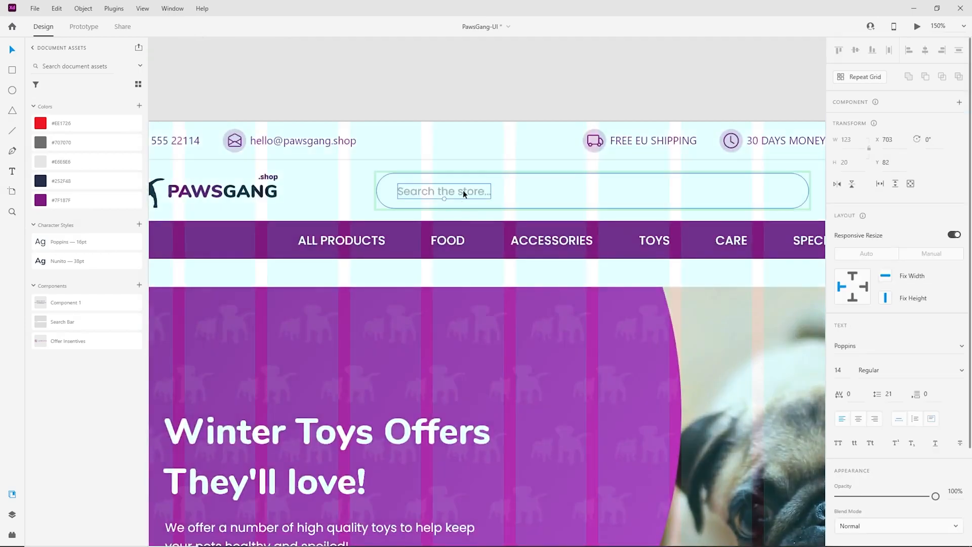
drag(506, 271, 365, 48)
drag(638, 521, 476, 102)
drag(588, 400, 495, 120)
drag(574, 517, 458, 46)
drag(479, 517, 570, 182)
drag(428, 514, 518, 272)
drag(527, 517, 504, 197)
drag(530, 484, 661, 208)
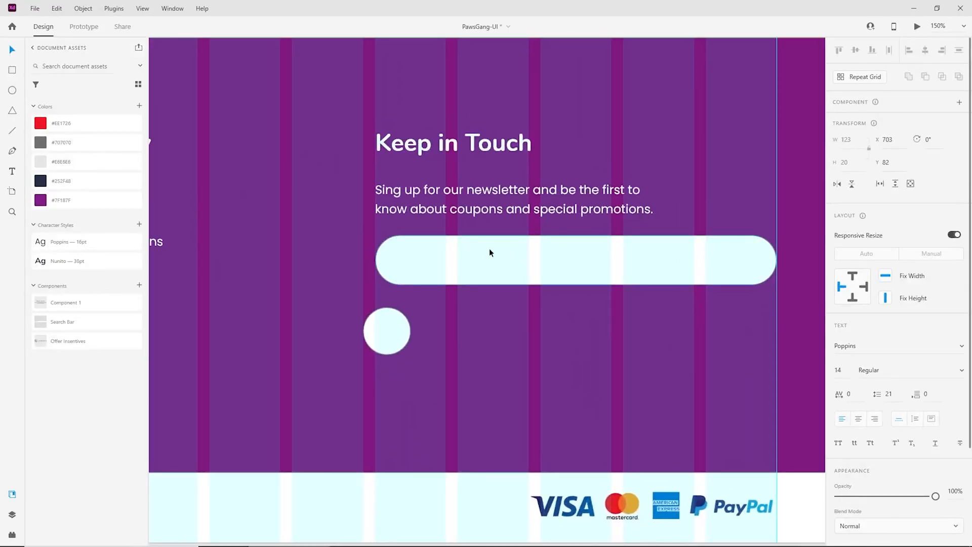
Replace the rounded input box with a Search Bar component instance spanning from the newsletter text's left edge to the right content guide
click(489, 248)
key(Delete)
drag(61, 323, 477, 314)
scroll(487, 293, up, 2)
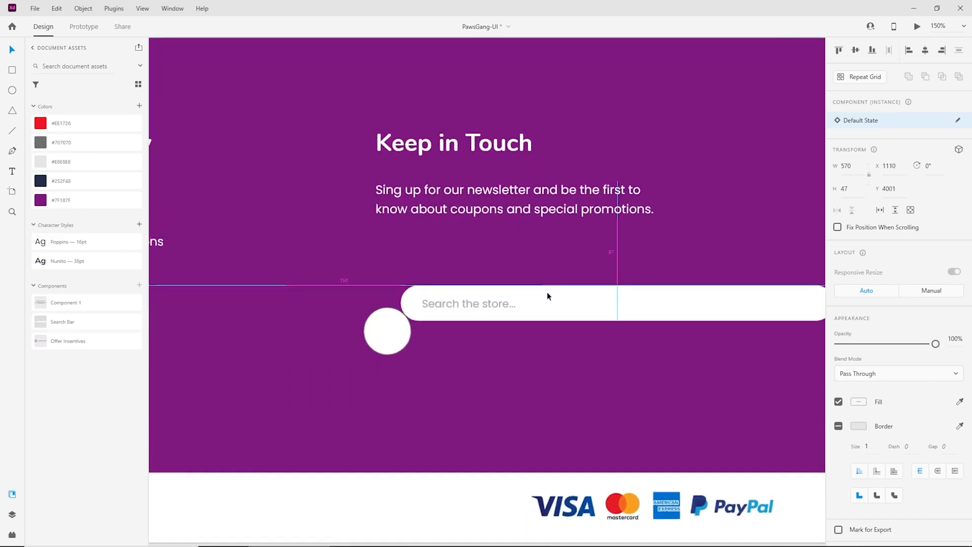
drag(548, 296, 523, 267)
drag(809, 264, 778, 264)
Change the newsletter field's placeholder text to "Sign up with email..."
double_click(463, 262)
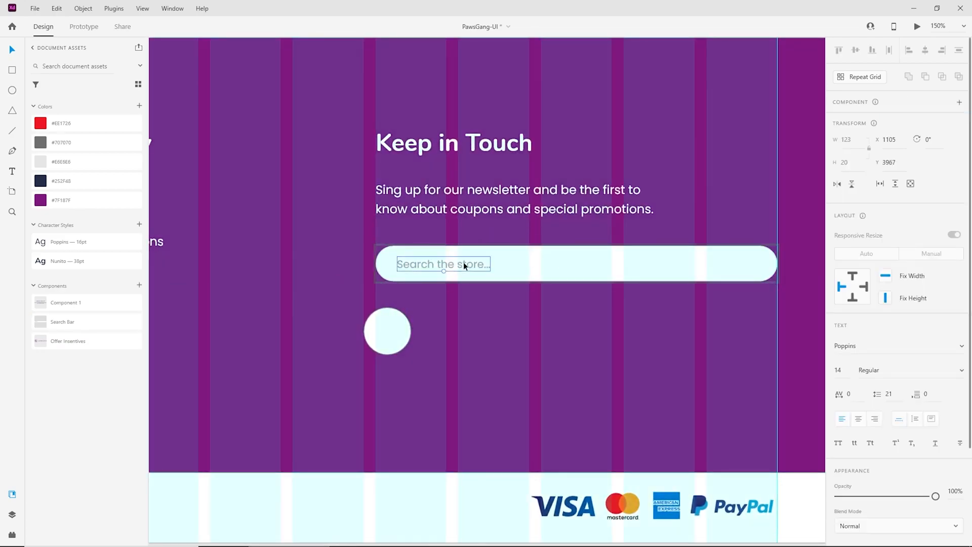
double_click(464, 263)
click(412, 263)
key(ctrl+a)
text(Sign up with ema)
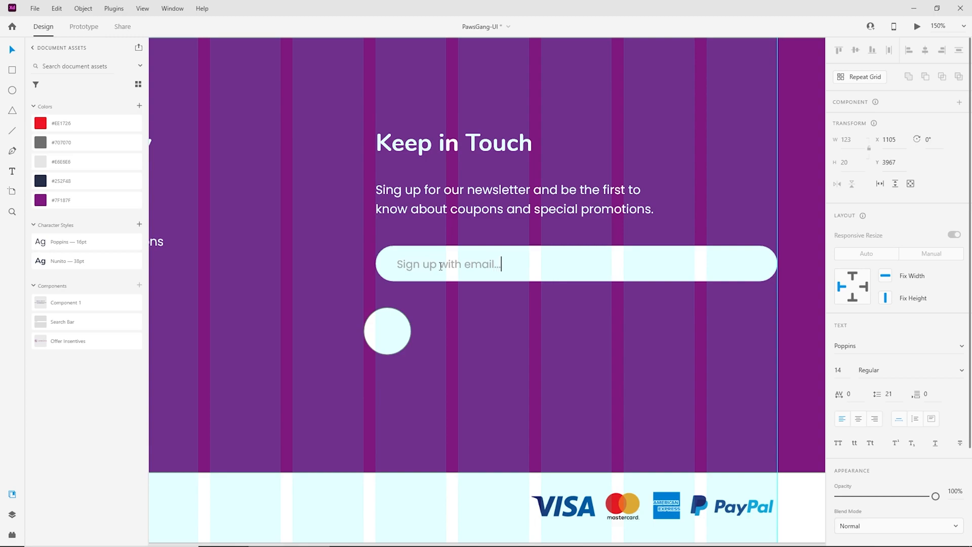
key(Escape)
Move the white circle to X 1077, Y 4029, in line with the sign-up field's left edge
click(451, 321)
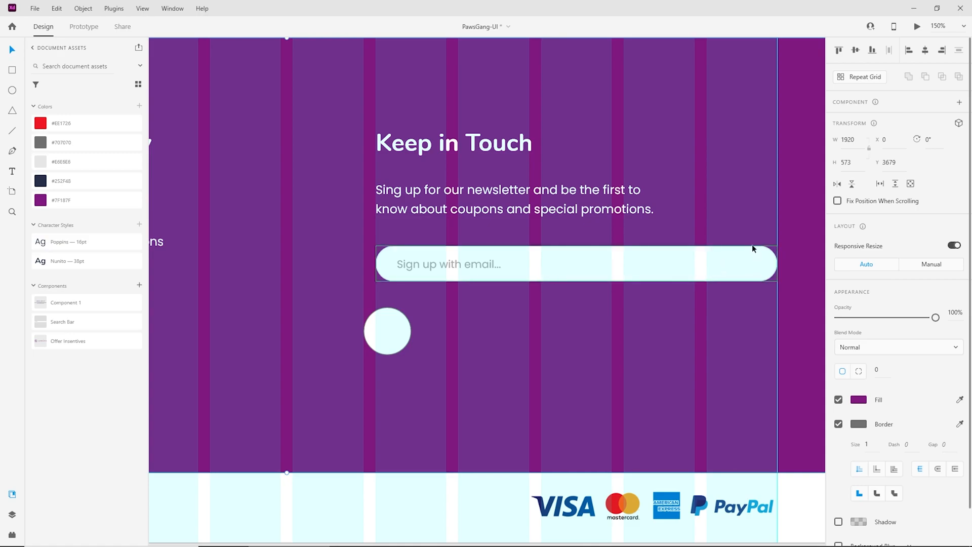
mouse_move(391, 327)
mouse_down()
mouse_move(399, 318)
mouse_move(408, 328)
mouse_up()
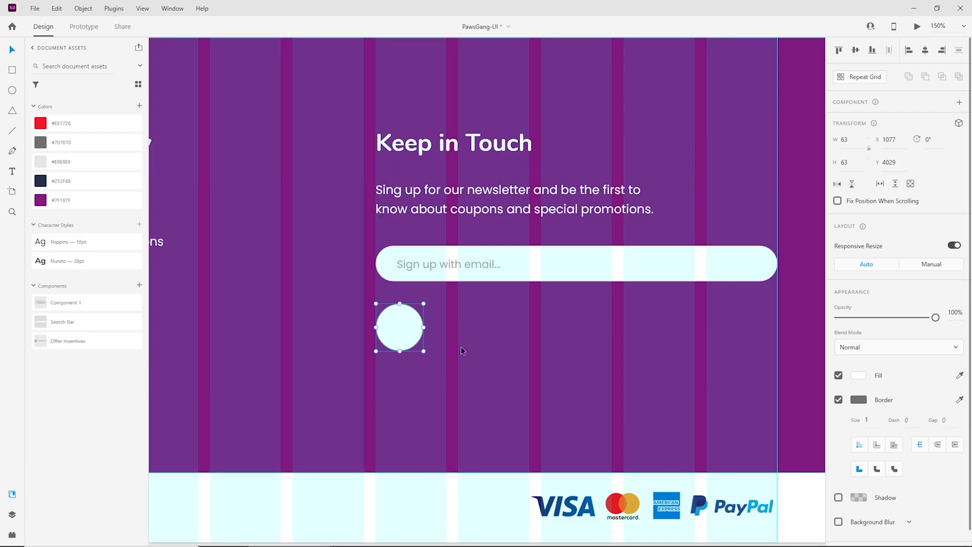
Find a Twitter icon in the Font Awesome pack and place it at 36 px on the white circle
click(12, 535)
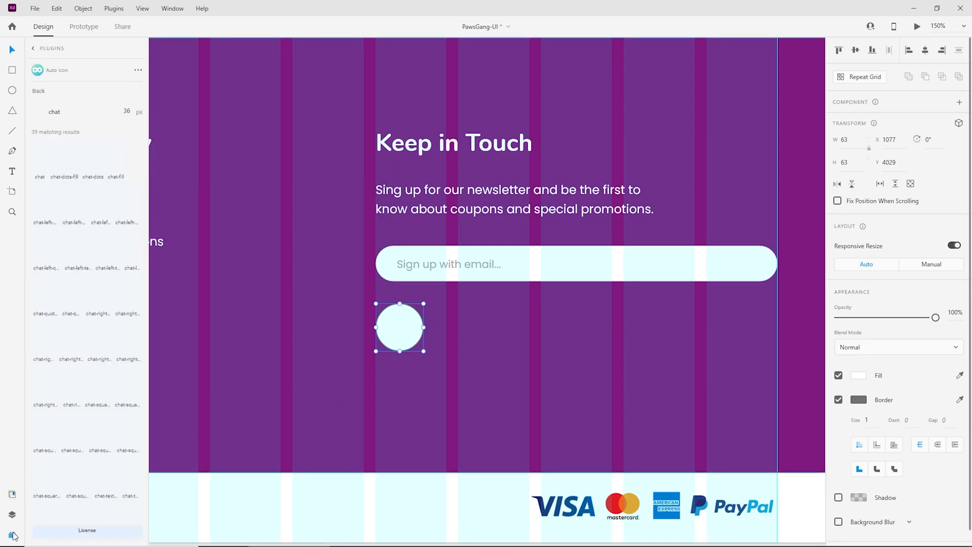
double_click(81, 114)
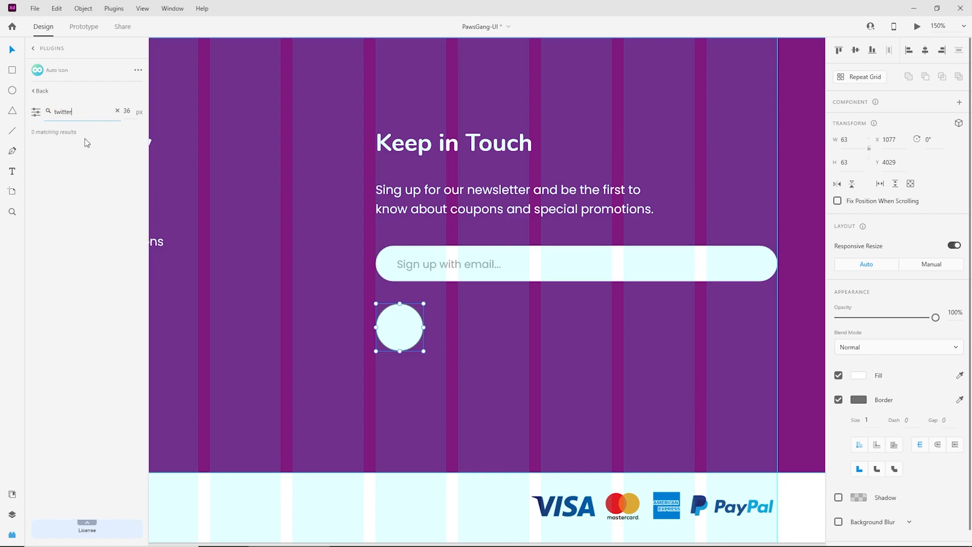
key(BackSpace)
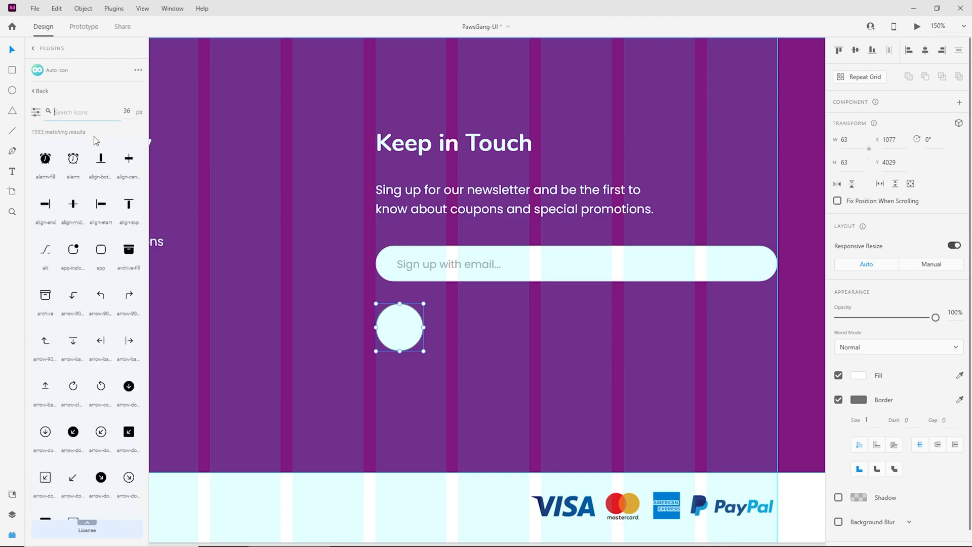
text(twi)
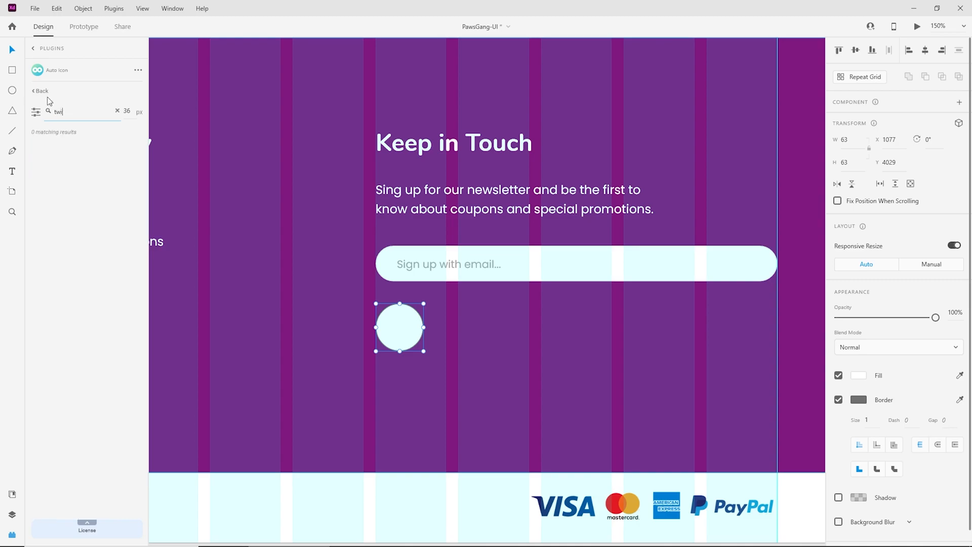
click(41, 93)
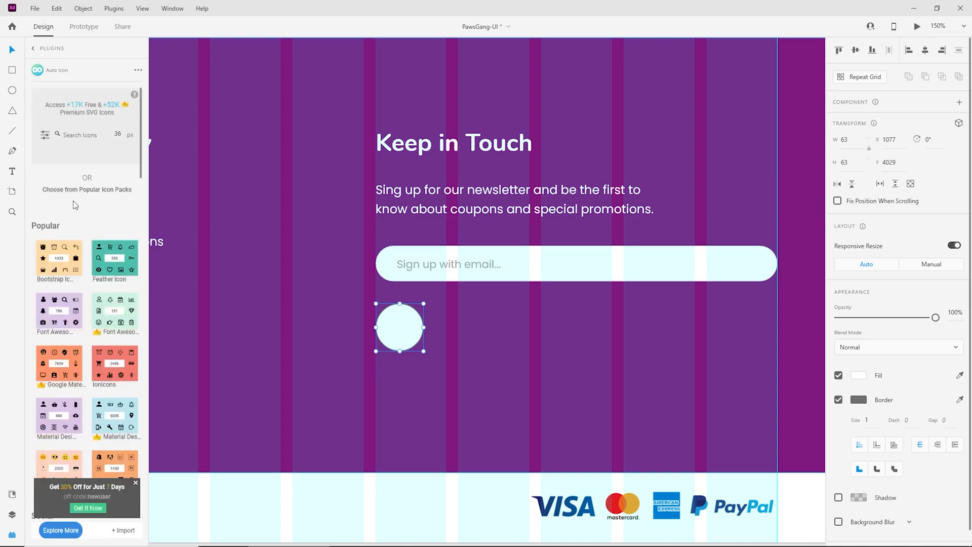
click(59, 318)
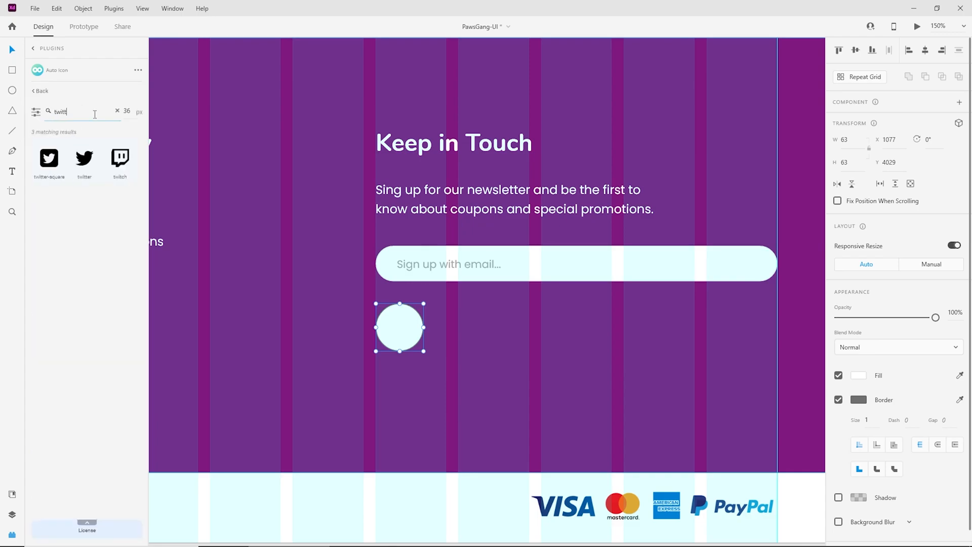
drag(89, 148, 535, 285)
key(ctrl+equal)
key(ctrl+equal)
Remove the white circle's border and shrink it to about 58 × 58 px with the Twitter bird centred inside
click(455, 281)
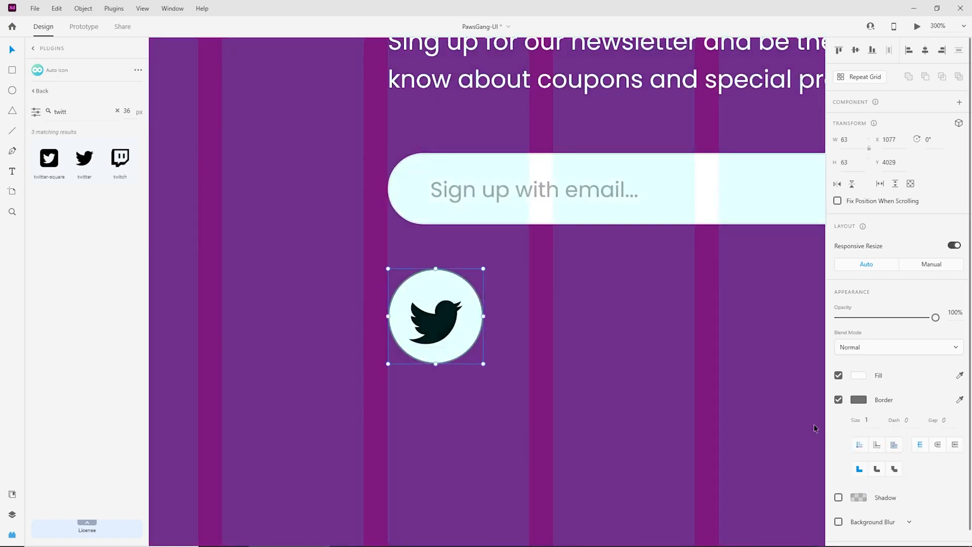
click(839, 400)
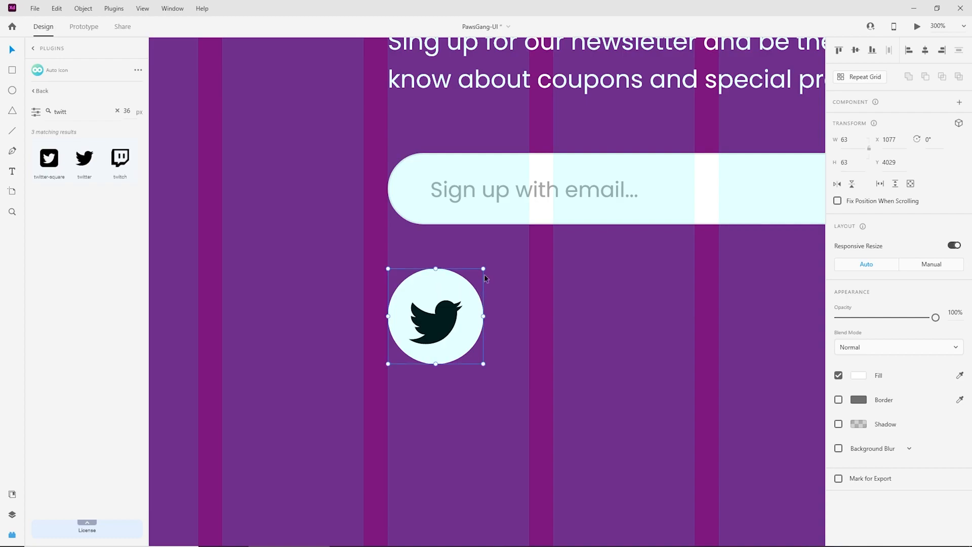
drag(483, 269, 476, 276)
click(440, 323)
drag(440, 322, 437, 322)
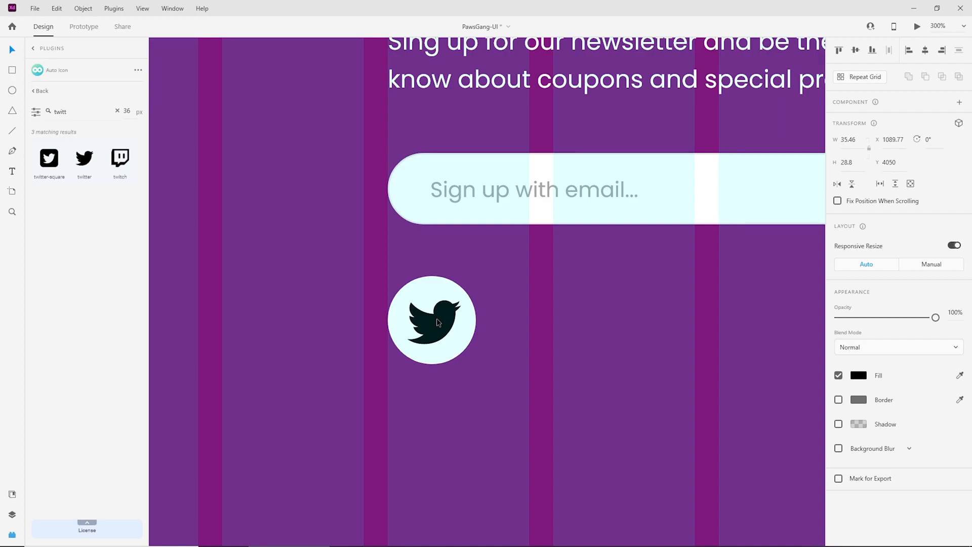
Recolour the Twitter bird with the purple document colour #7F187F
click(13, 494)
click(76, 200)
click(506, 317)
key(ctrl+1)
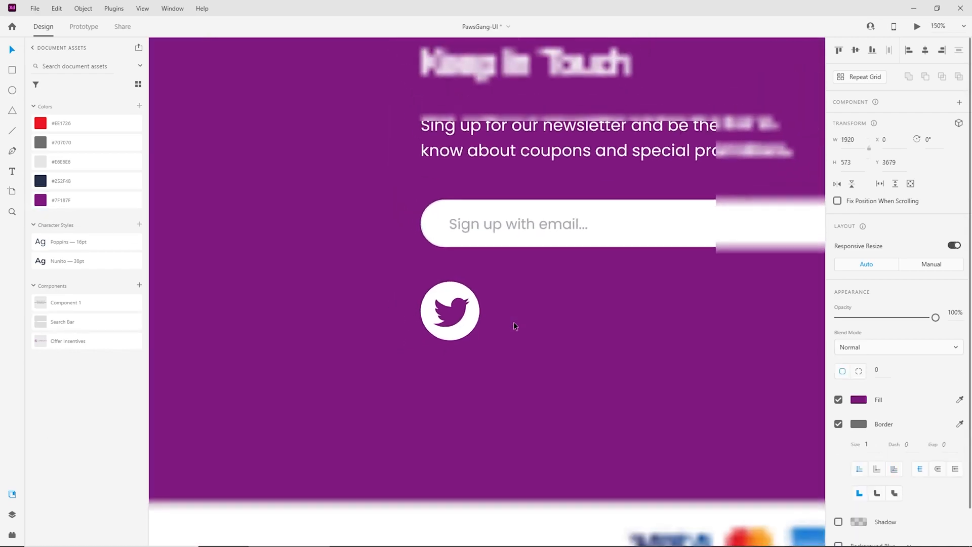
Turn the Twitter bird and its circle into a horizontal Repeat Grid of five icons below the sign-up field
click(473, 300)
scroll(474, 300, up, 2)
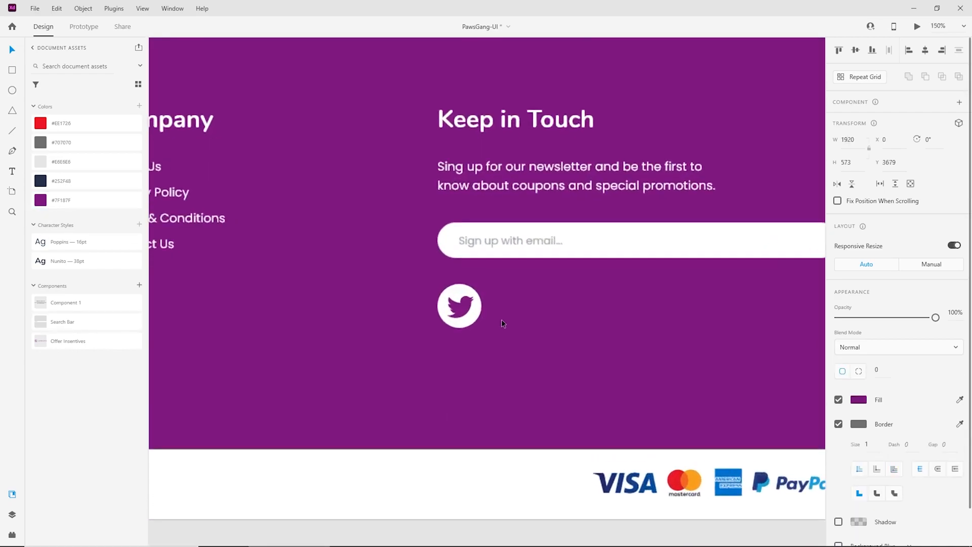
shift+click(475, 308)
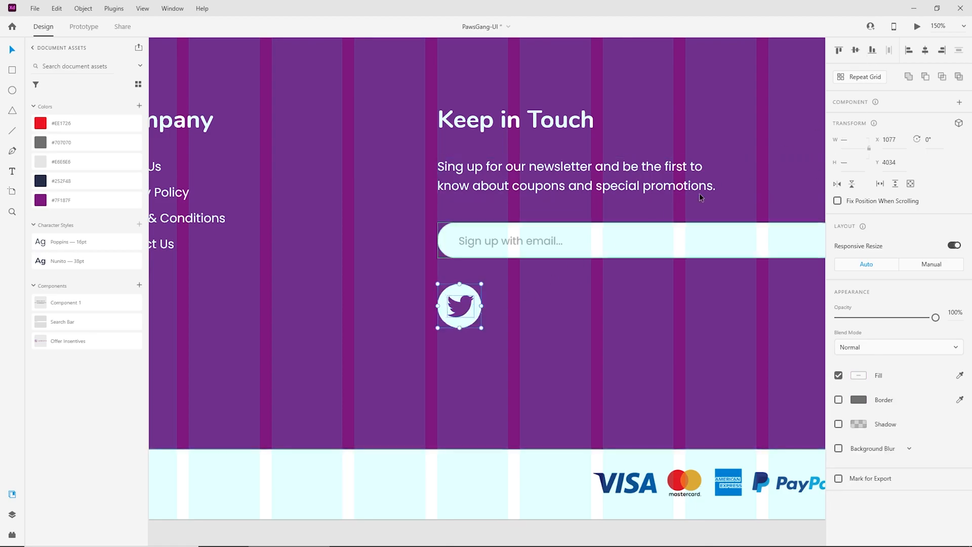
click(859, 76)
scroll(434, 287, right, 3)
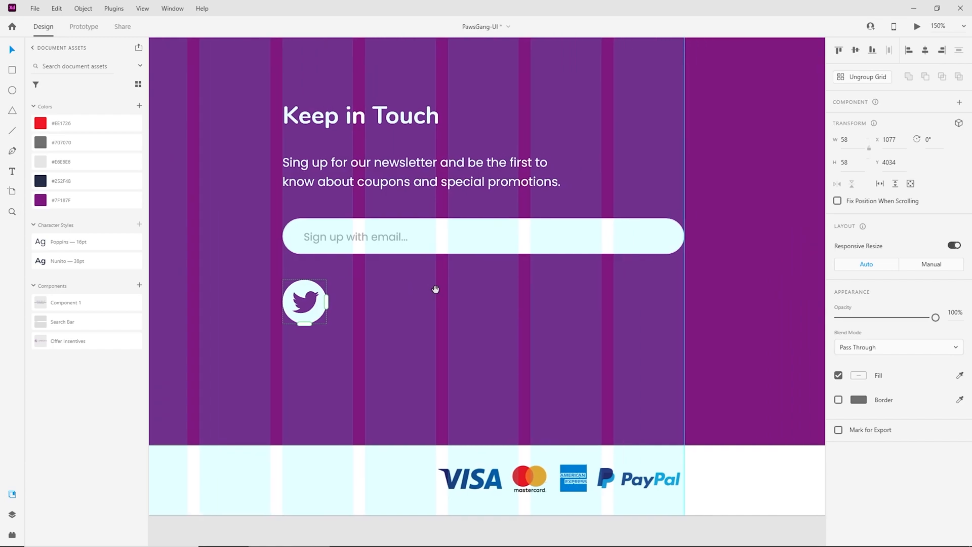
drag(375, 296, 583, 301)
click(767, 314)
key(ctrl+minus)
key(ctrl+minus)
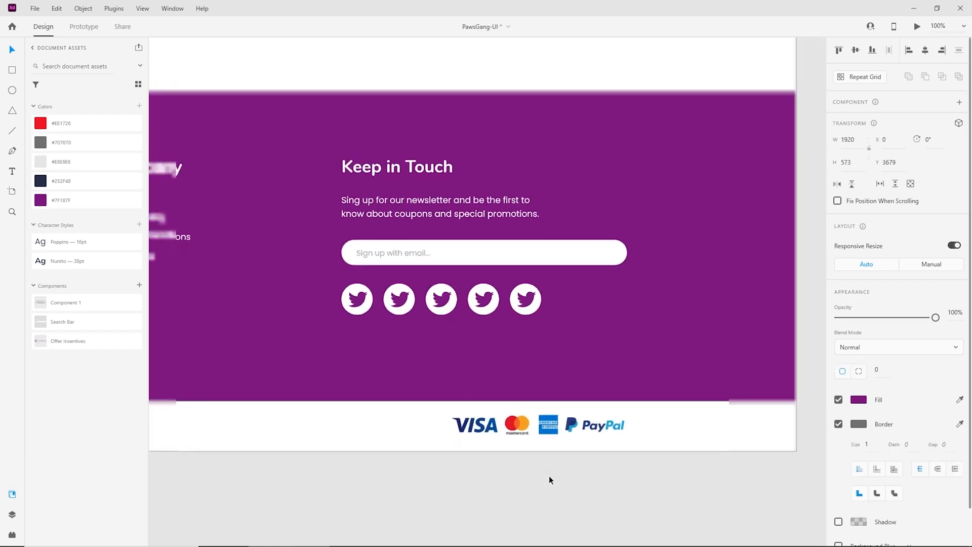
drag(416, 424, 588, 469)
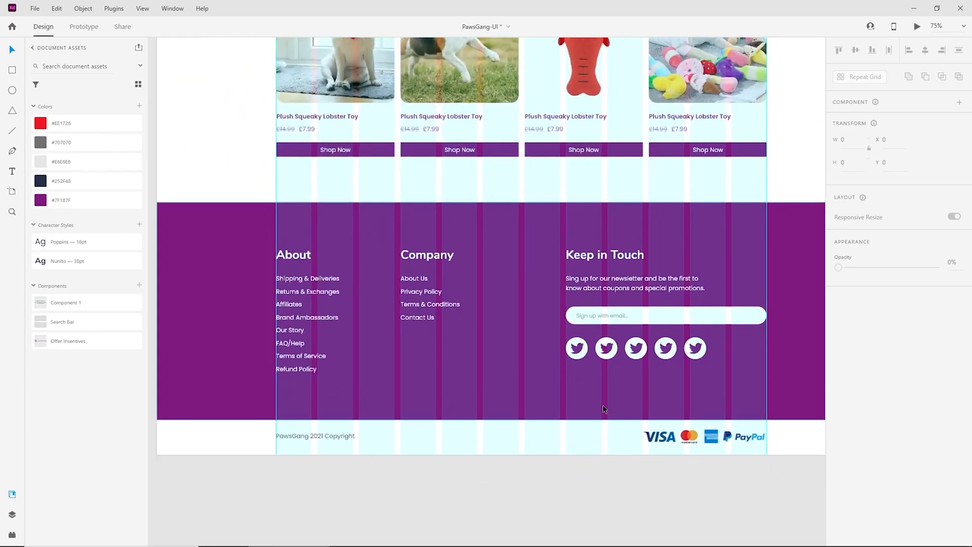
Try to shrink only the white circle within the icon grid to about 52 × 52 px and save the document
key(ctrl+shift+apostrophe)
key(ctrl+plus)
key(ctrl+plus)
drag(689, 428, 476, 349)
key(ctrl+plus)
key(ctrl+plus)
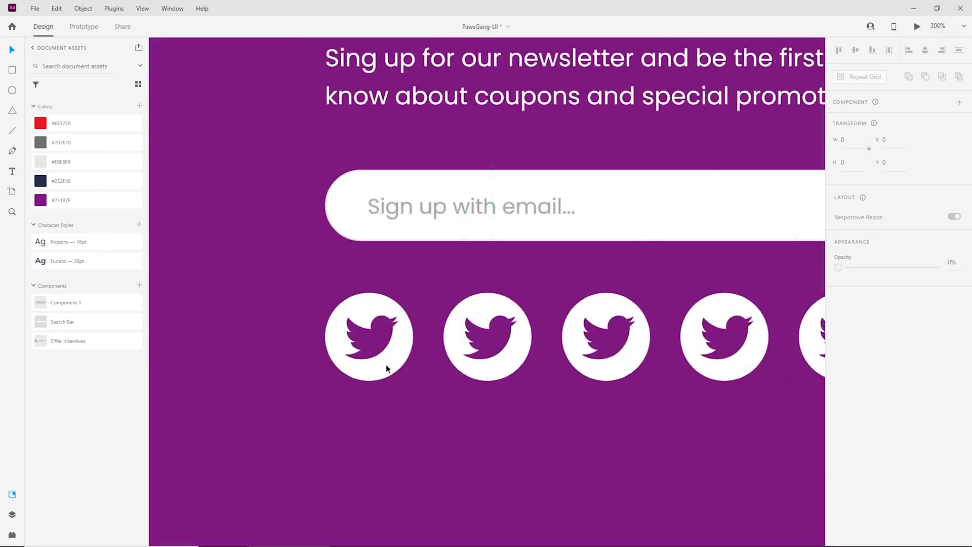
key(ctrl+shift+apostrophe)
double_click(398, 372)
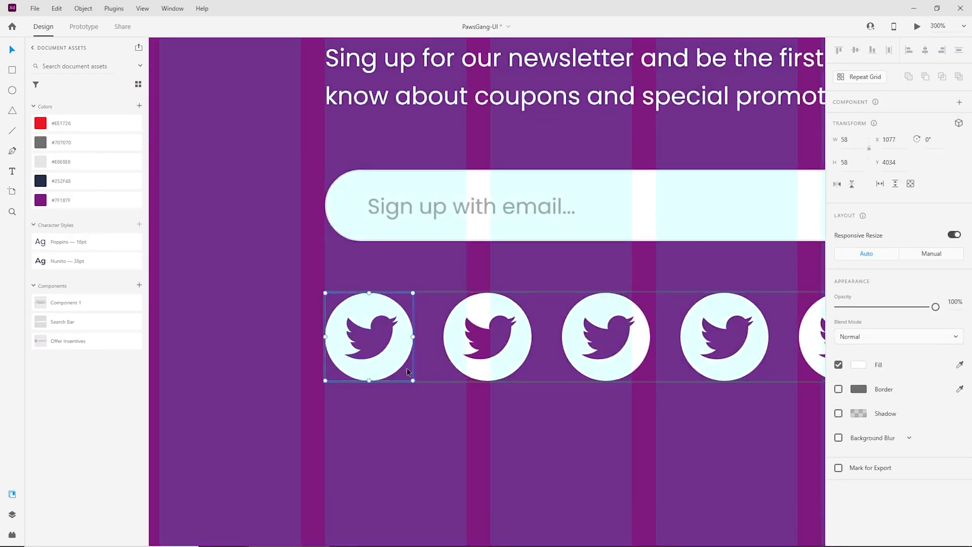
drag(413, 380, 404, 372)
key(ctrl+s)
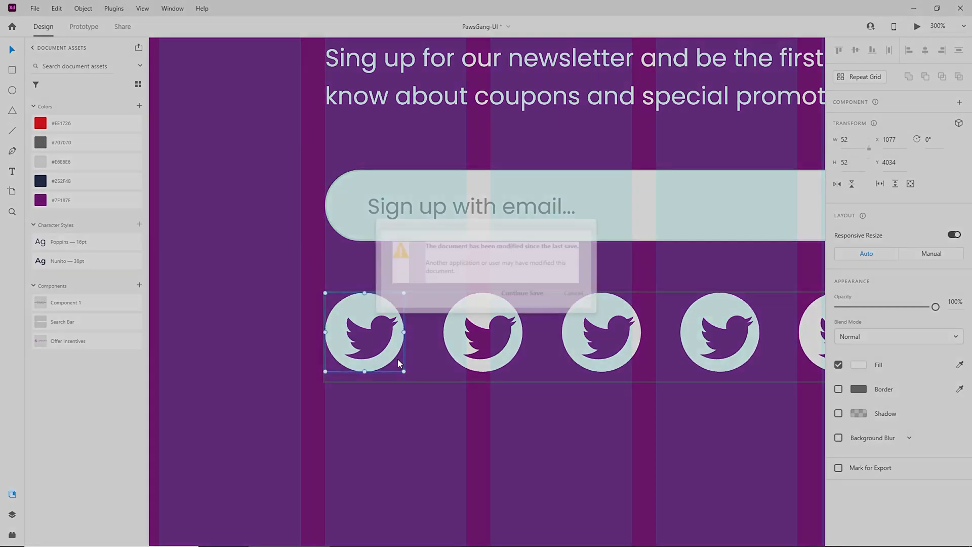
click(558, 297)
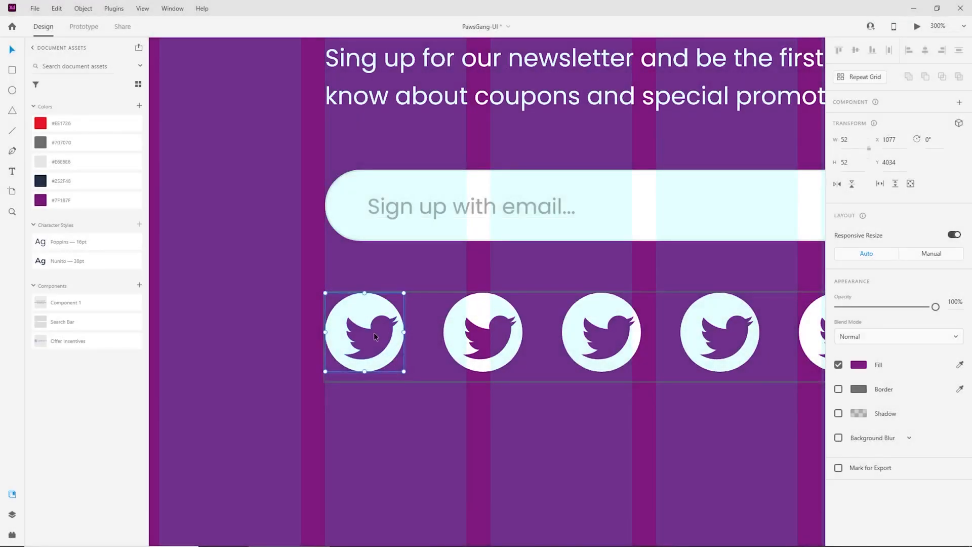
key(ctrl+z)
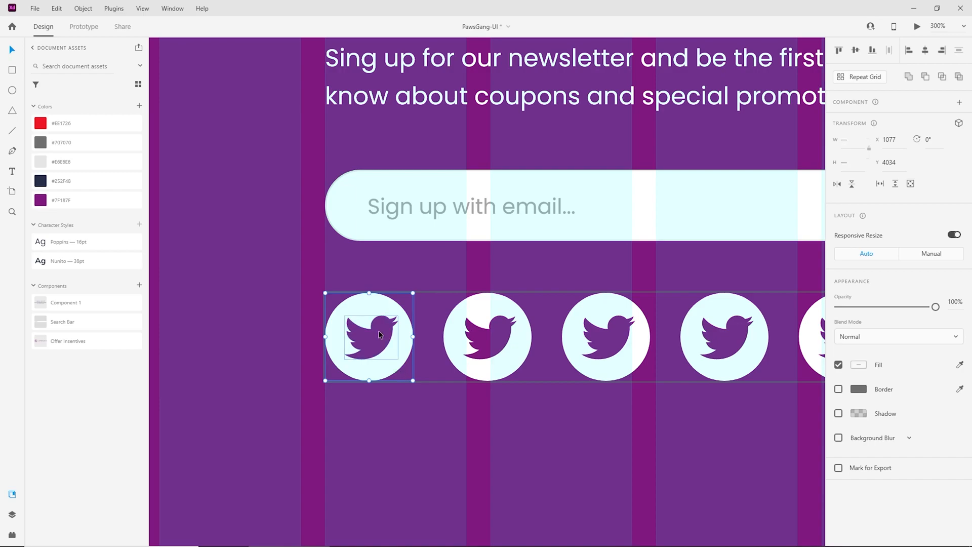
Scale the grid's Twitter bird and circle down together, and tighten the spacing between icons to about 20 px
drag(413, 381, 395, 360)
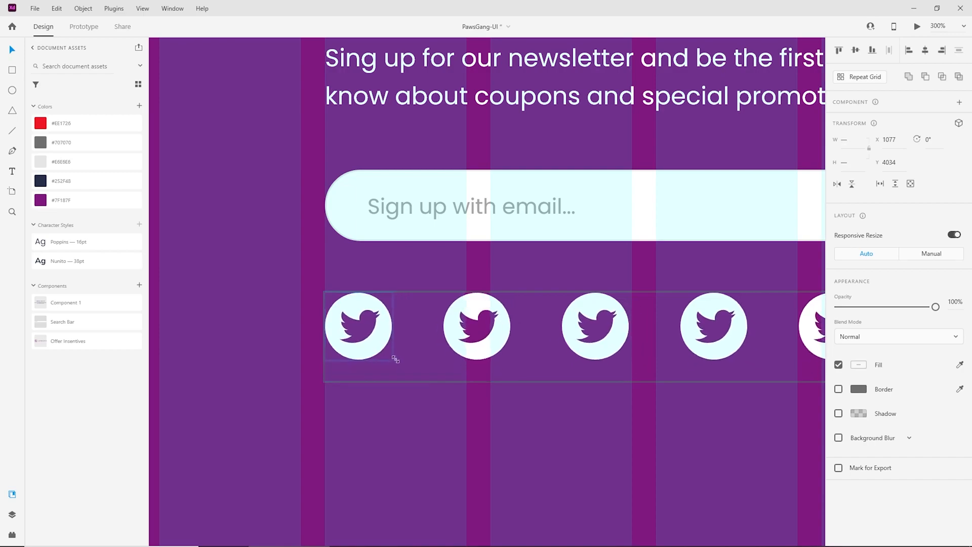
click(449, 332)
click(448, 377)
click(466, 328)
drag(433, 332, 411, 332)
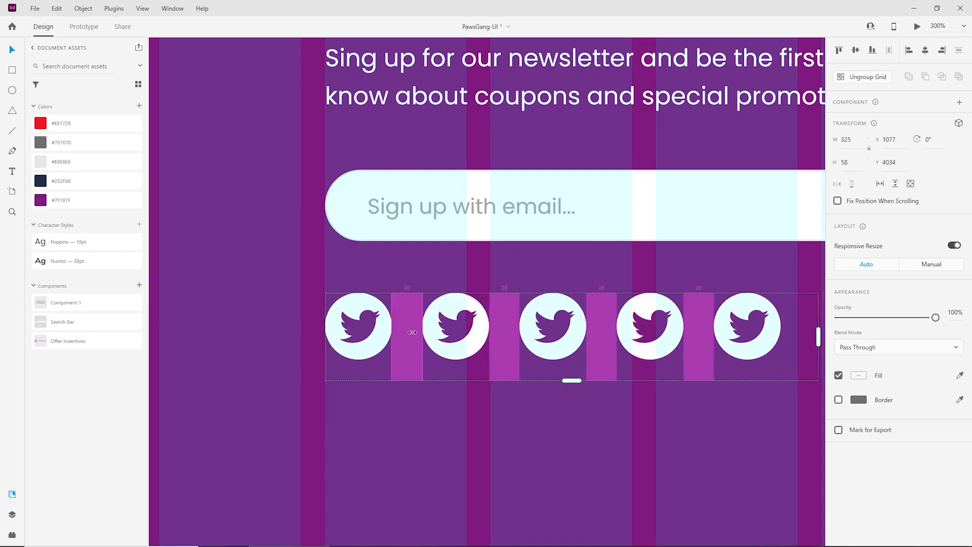
click(470, 426)
key(ctrl+minus)
key(ctrl+minus)
key(ctrl+minus)
key(ctrl+minus)
click(445, 458)
drag(432, 452, 523, 512)
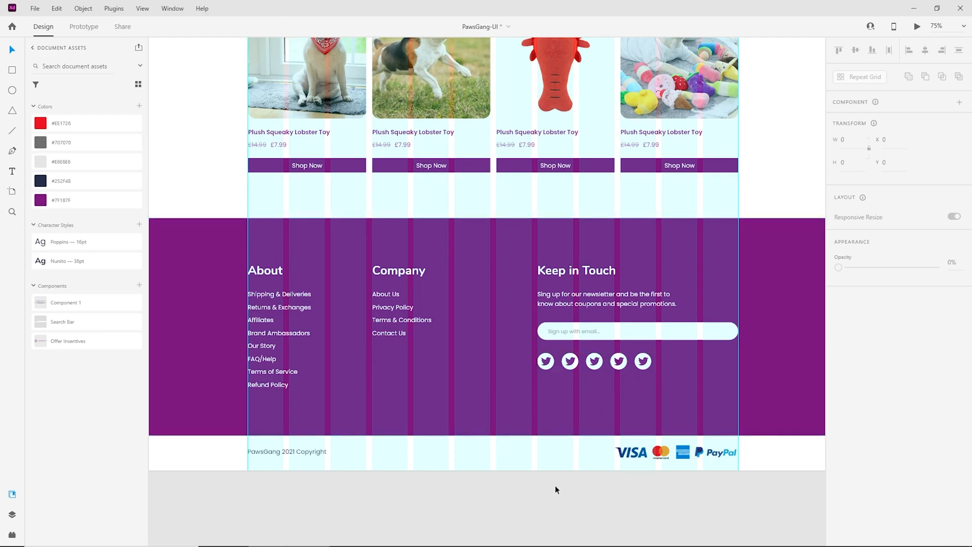
Preview the homepage and examine every section from the header and hero banner to the footer
click(805, 440)
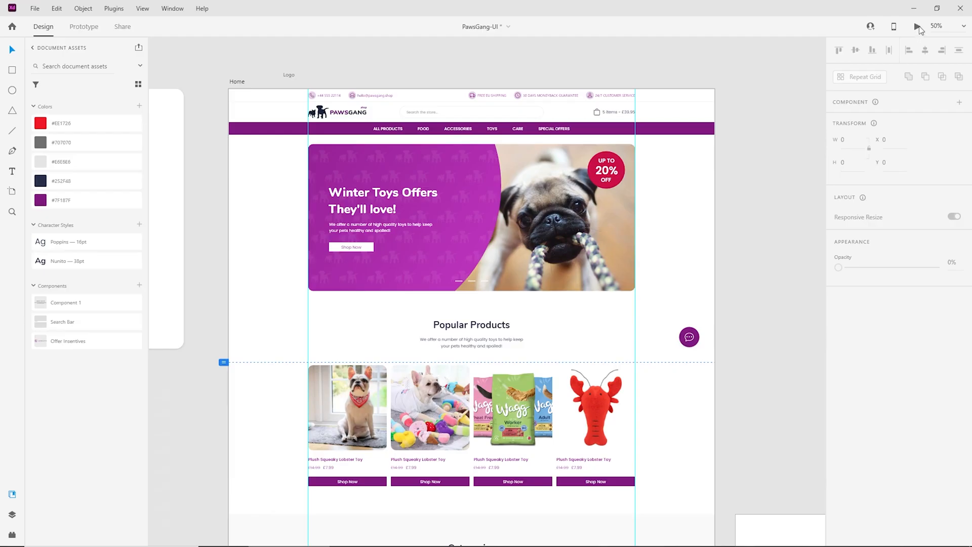
click(919, 27)
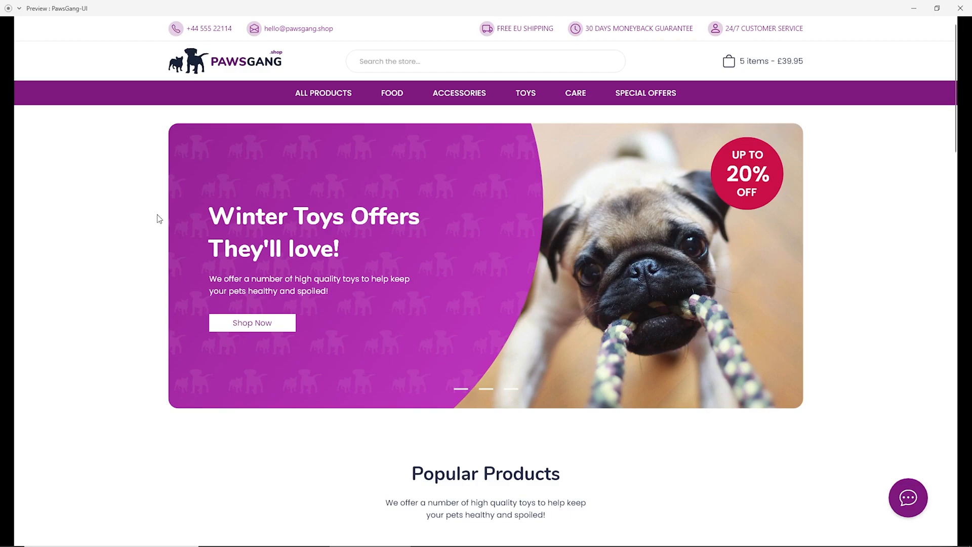
scroll(502, 278, down, 9)
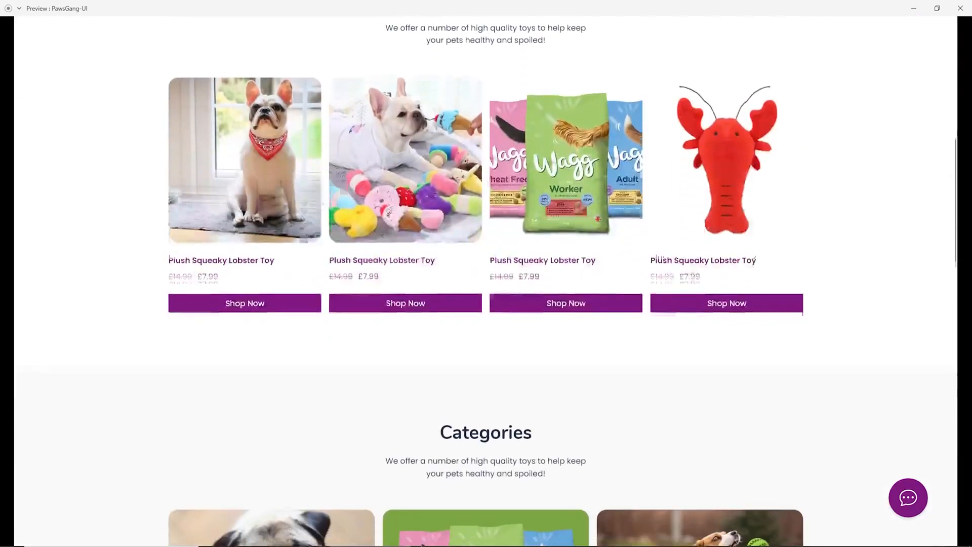
scroll(158, 159, up, 2)
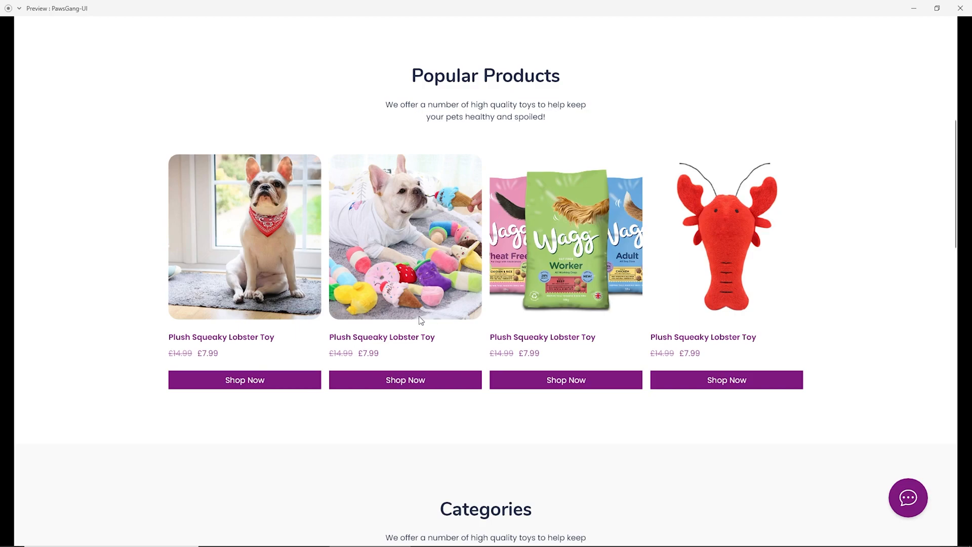
scroll(420, 320, down, 8)
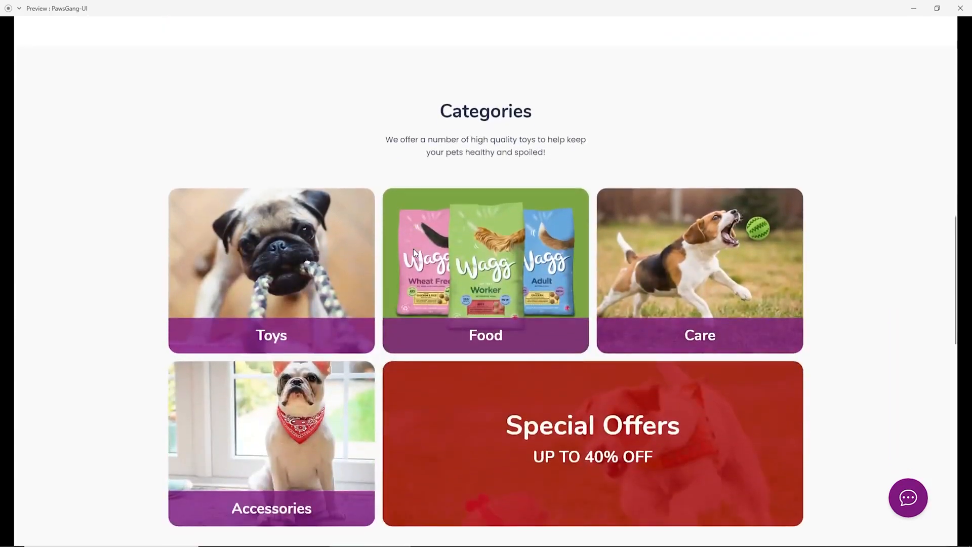
scroll(442, 123, down, 2)
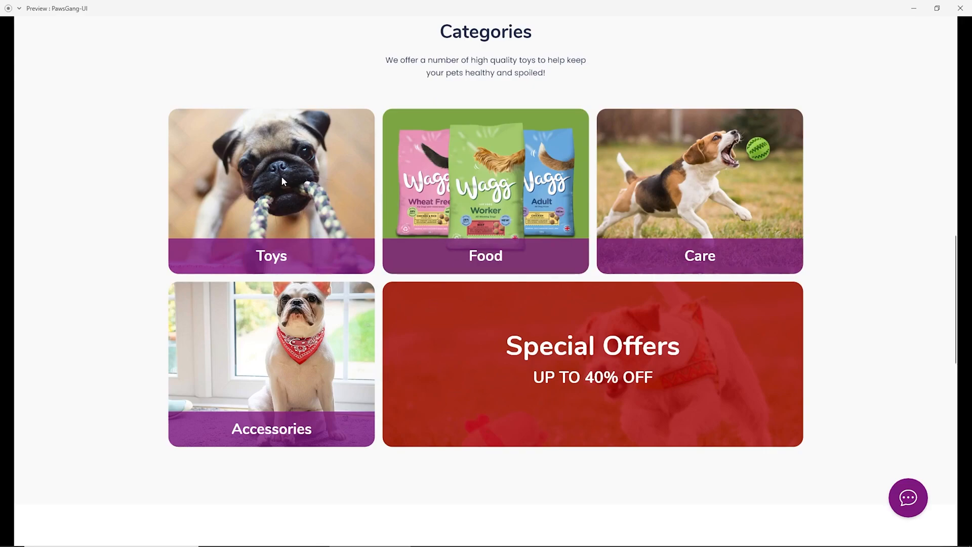
scroll(287, 247, up, 2)
scroll(294, 271, down, 2)
click(496, 330)
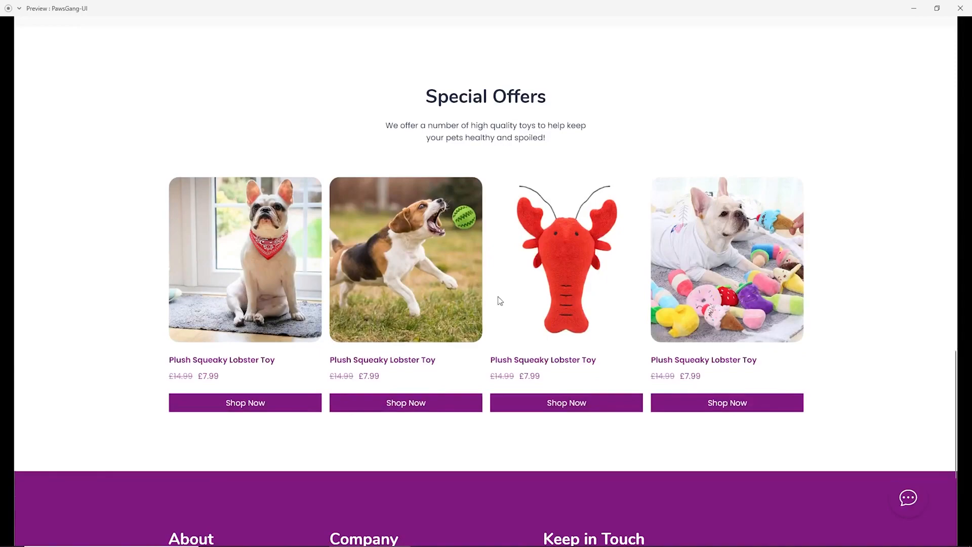
scroll(498, 301, down, 5)
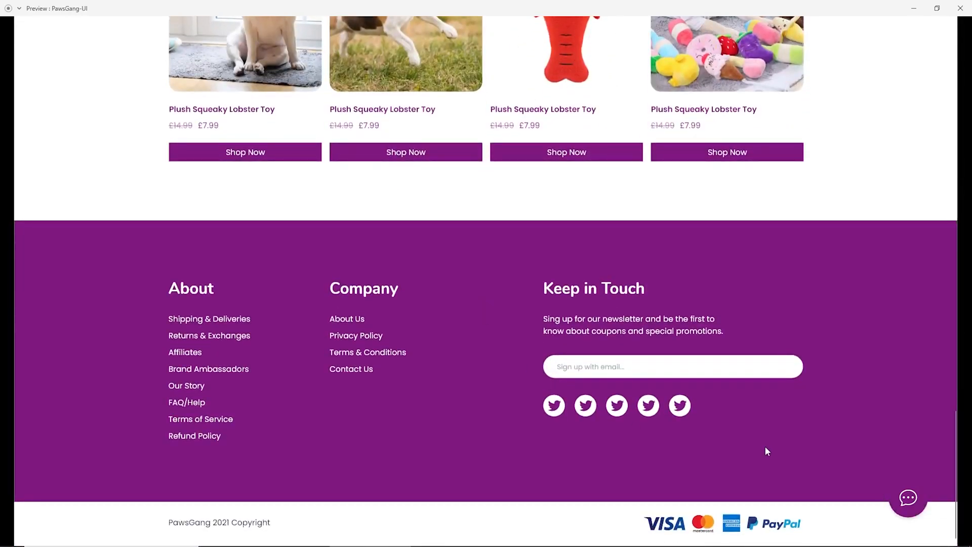
scroll(803, 473, up, 15)
scroll(898, 498, up, 10)
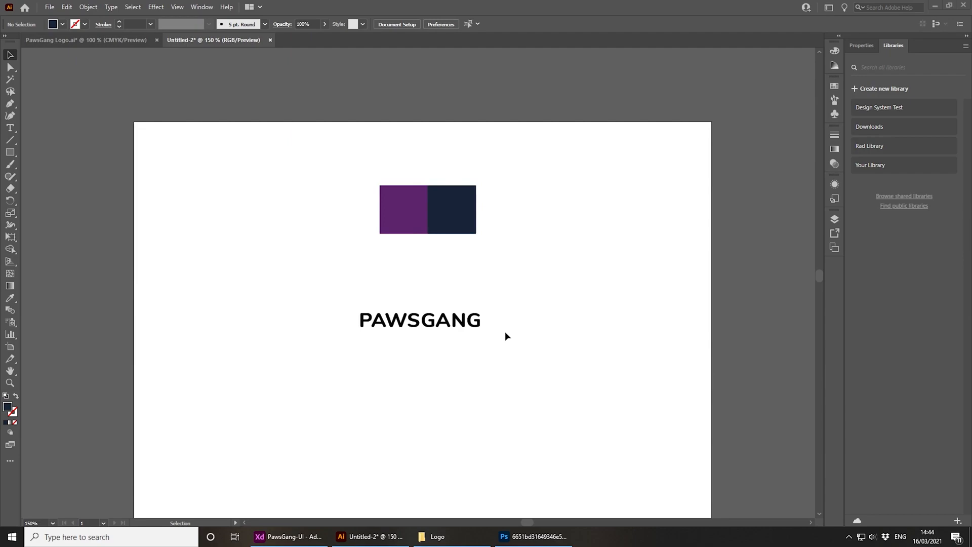
Recolour only the PAWS part of the wordmark with the purple sampled from the swatch above it
key(space)
key(space)
drag(534, 330, 543, 307)
drag(398, 221, 541, 137)
click(541, 137)
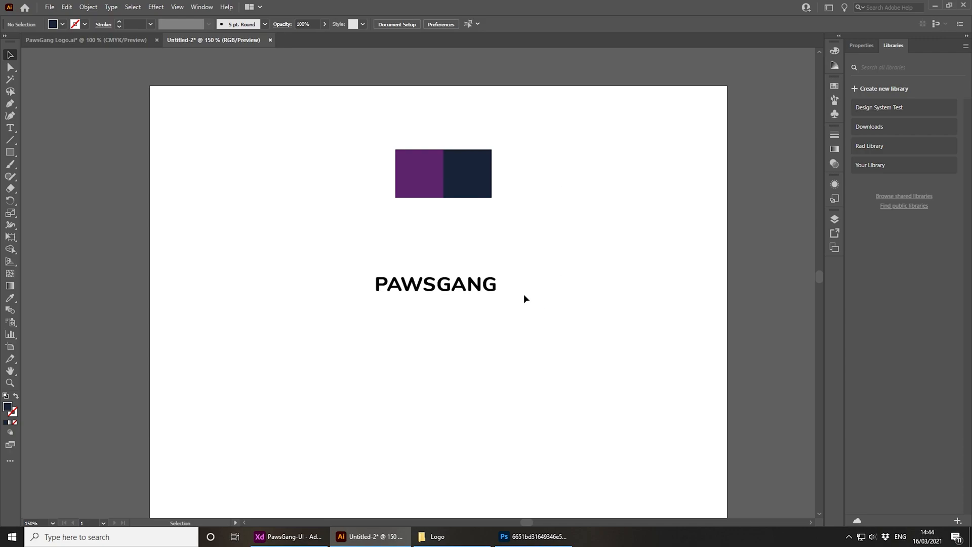
key(ctrl+equal)
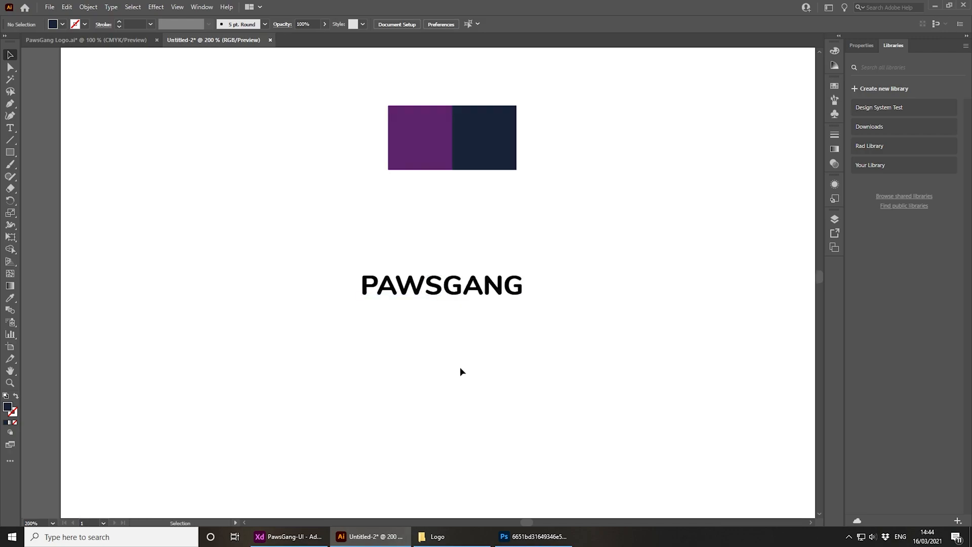
click(408, 292)
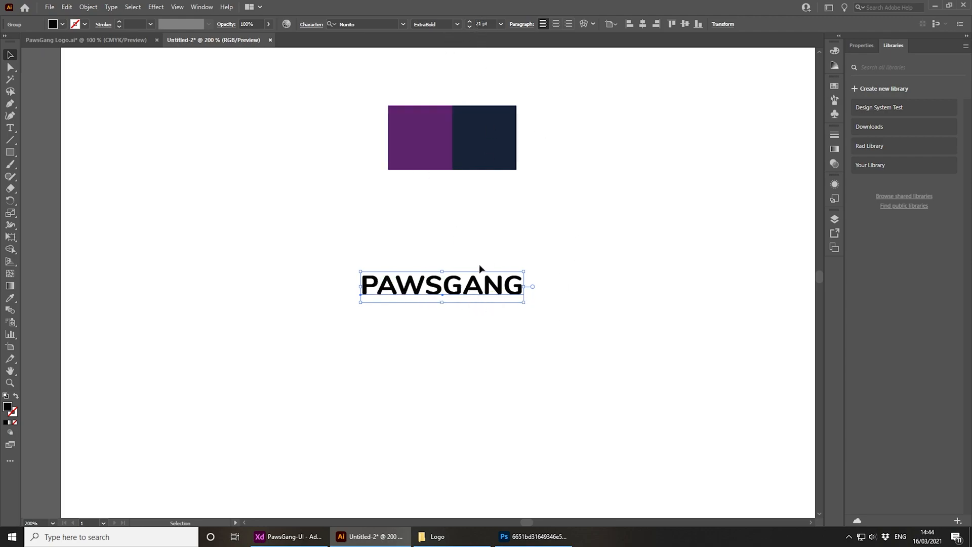
mouse_move(554, 204)
mouse_down()
mouse_move(533, 252)
mouse_move(521, 204)
mouse_move(541, 226)
mouse_move(548, 212)
mouse_up()
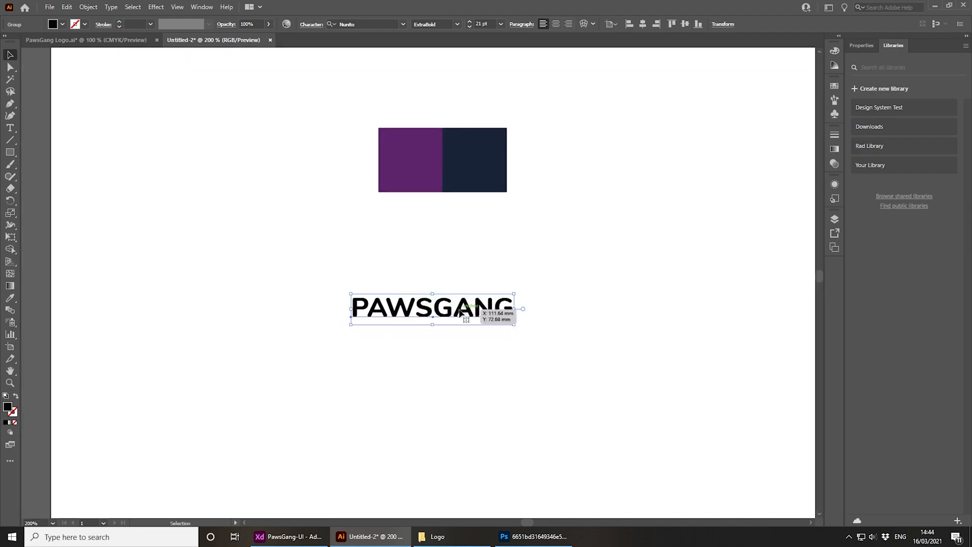
double_click(429, 311)
click(403, 311)
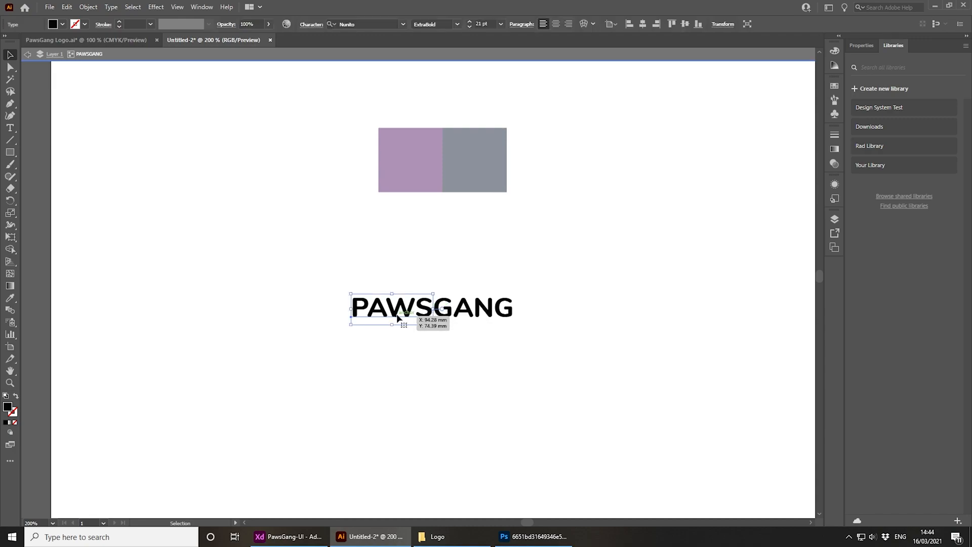
click(10, 298)
click(402, 160)
click(10, 54)
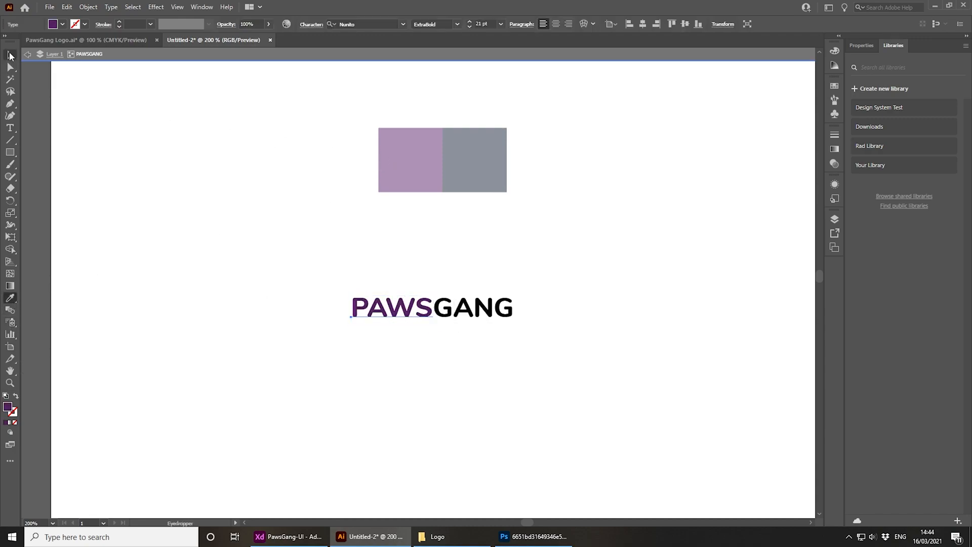
Recolour the GANG part with the navy sampled from the second swatch and leave the group's isolation mode
click(493, 309)
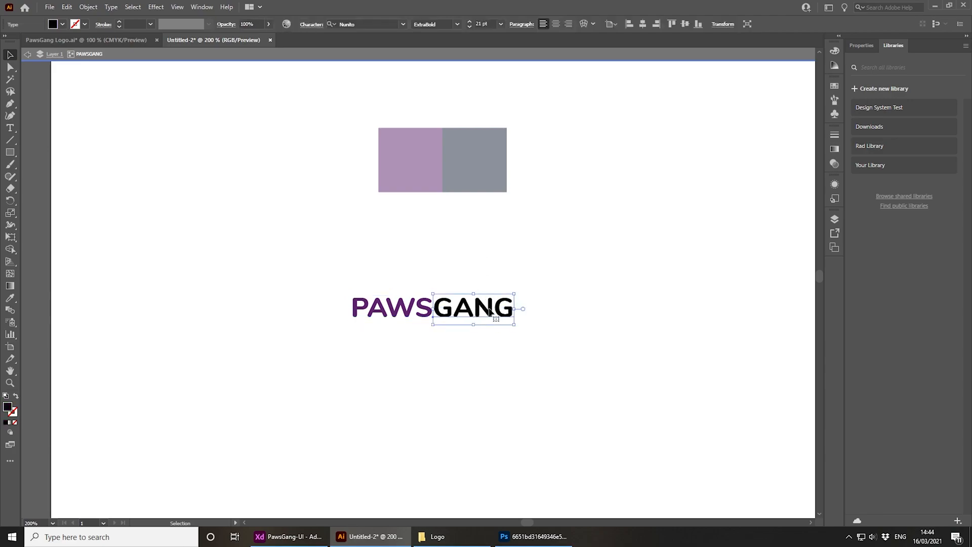
click(10, 297)
click(456, 153)
click(10, 55)
double_click(280, 205)
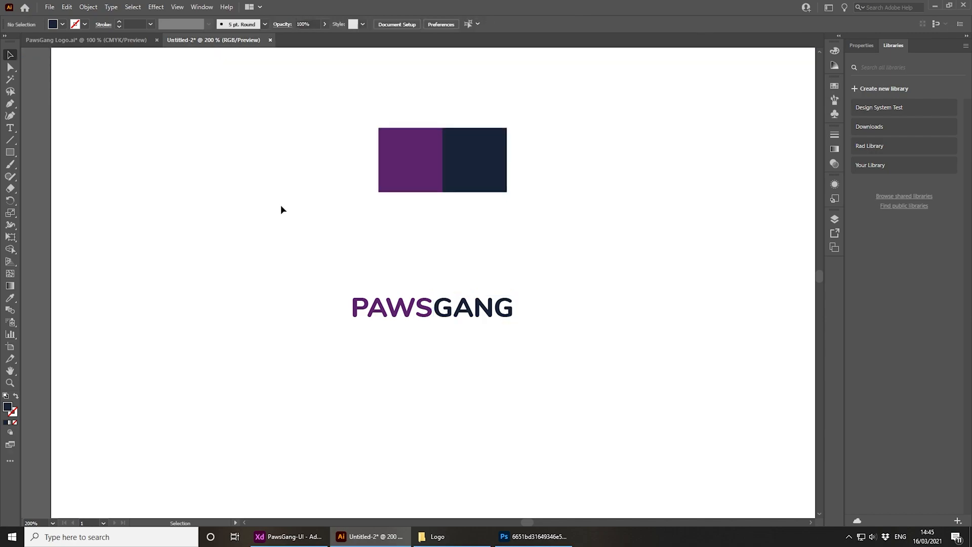
Duplicate the purple PAWS text just above the wordmark and undo the accidental shift of the whole group
click(410, 314)
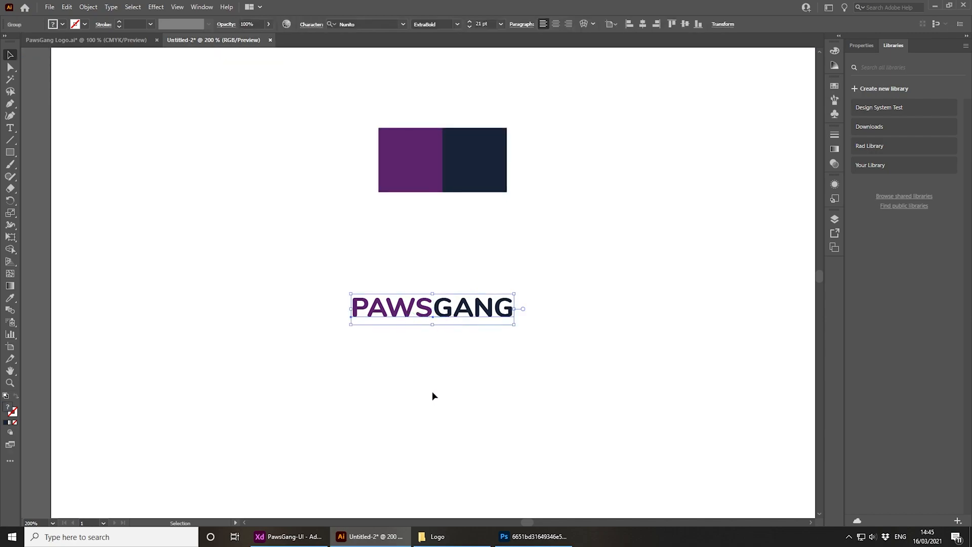
double_click(410, 310)
click(410, 310)
drag(411, 310, 488, 278)
double_click(639, 278)
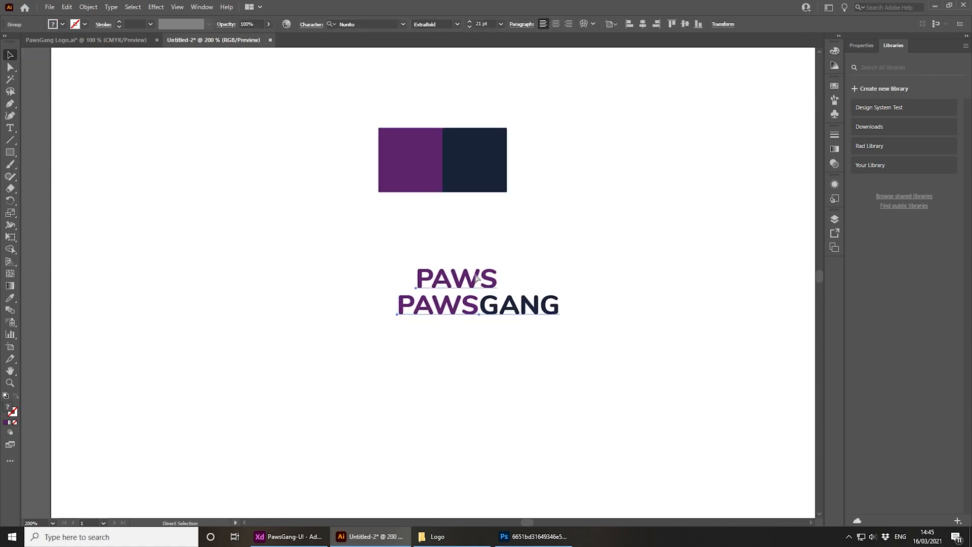
key(ctrl+z)
Position the duplicated text above the wordmark and replace its wording with .SHOP in capitals
double_click(418, 284)
drag(392, 282, 455, 285)
key(t)
double_click(458, 281)
key(BackSpace)
text(.shop)
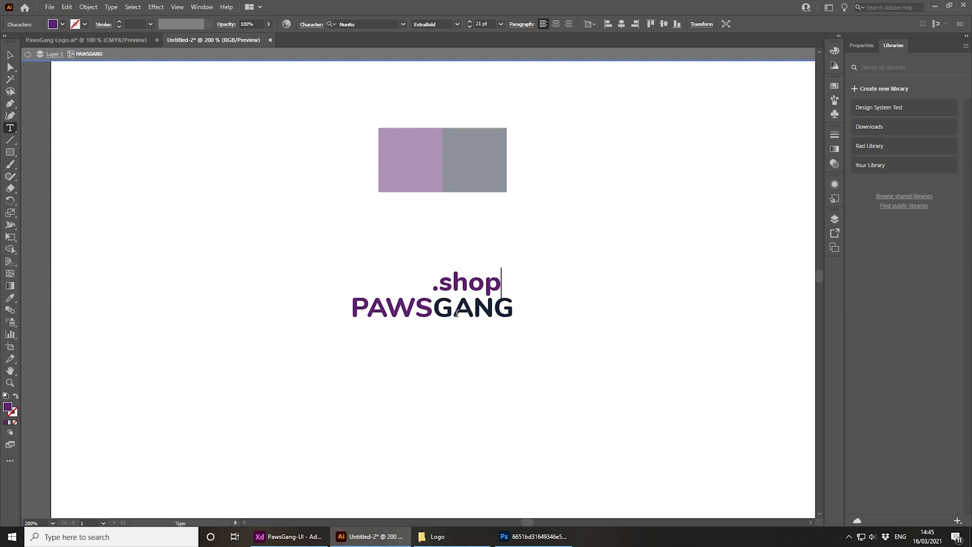
key(BackSpace)
key(BackSpace)
key(BackSpace)
key(BackSpace)
key(BackSpace)
text(.SHOP)
key(Escape)
Shrink the .SHOP text and align it above the end of GANG, flush with the wordmark's right edge
drag(519, 269, 499, 287)
key(ctrl+plus)
key(ctrl+plus)
drag(373, 263, 428, 289)
double_click(521, 349)
key(ctrl+minus)
key(ctrl+minus)
drag(549, 367, 619, 357)
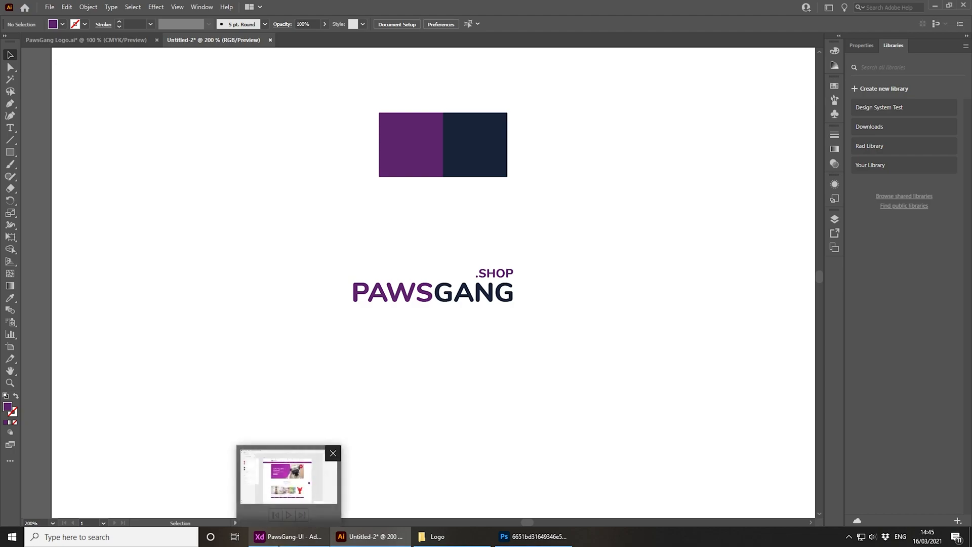
Switch to the PawsGang-UI design in Adobe XD, examine the logo in the homepage header, and return to Illustrator
click(277, 543)
key(ctrl+1)
drag(319, 132, 542, 444)
key(ctrl+plus)
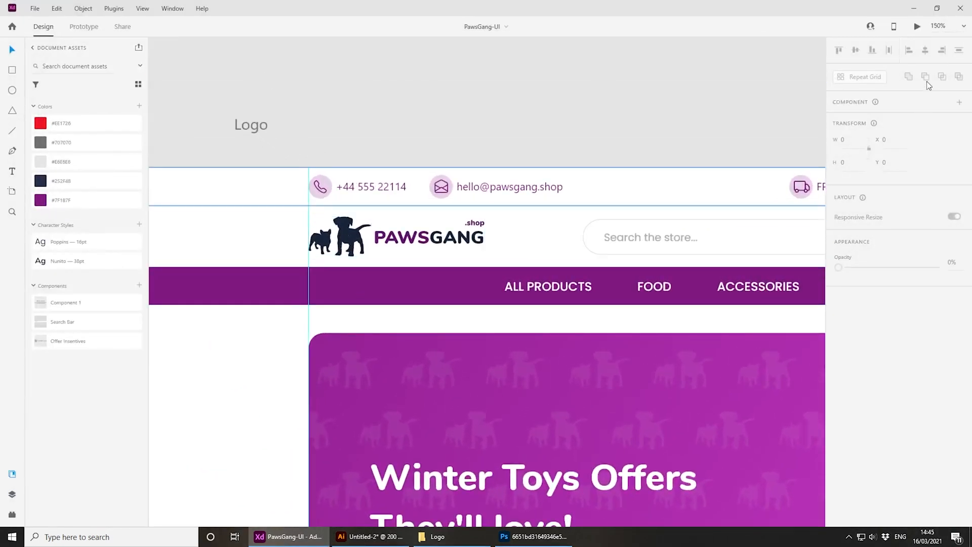
click(916, 8)
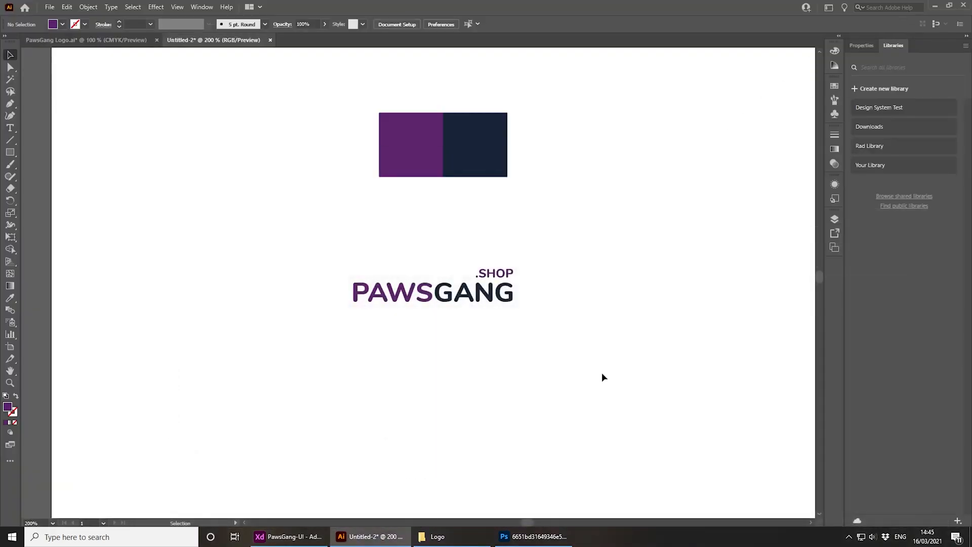
key(ctrl+minus)
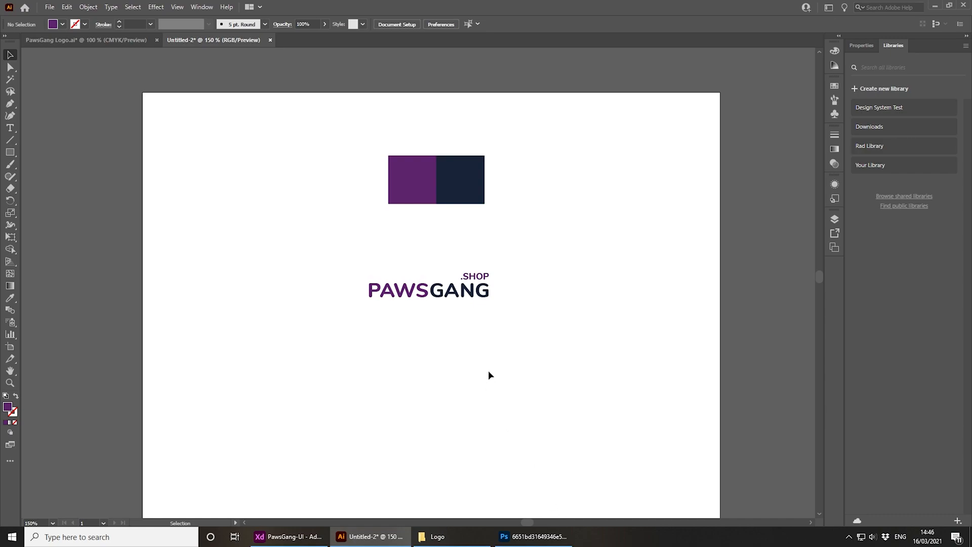
Switch to the French bulldog photo in Photoshop, unlock its background layer, and automatically select the dog with Select Subject
click(534, 536)
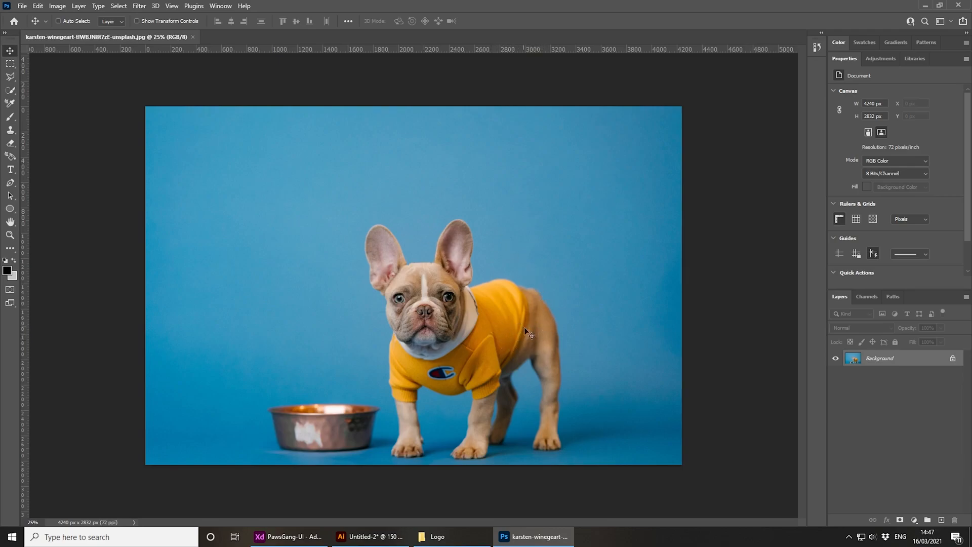
click(952, 359)
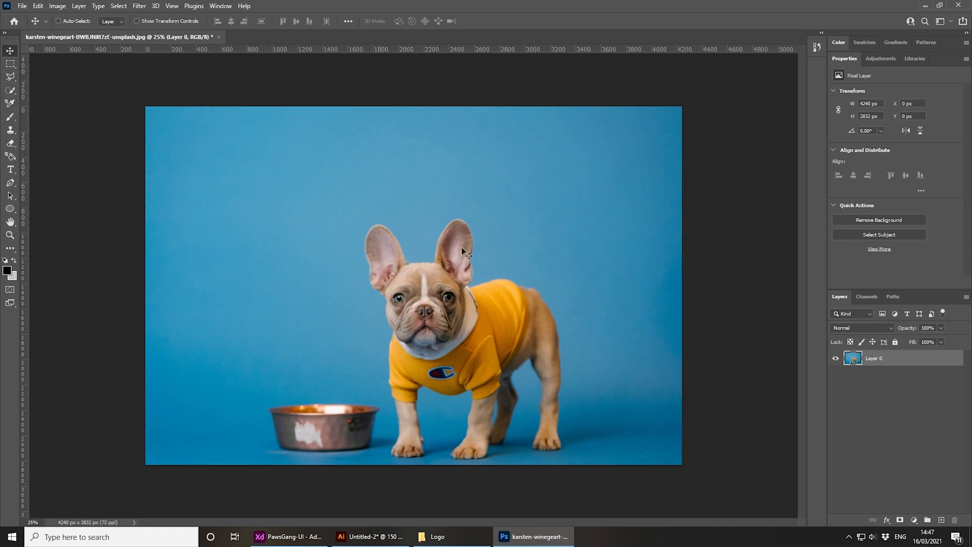
click(892, 237)
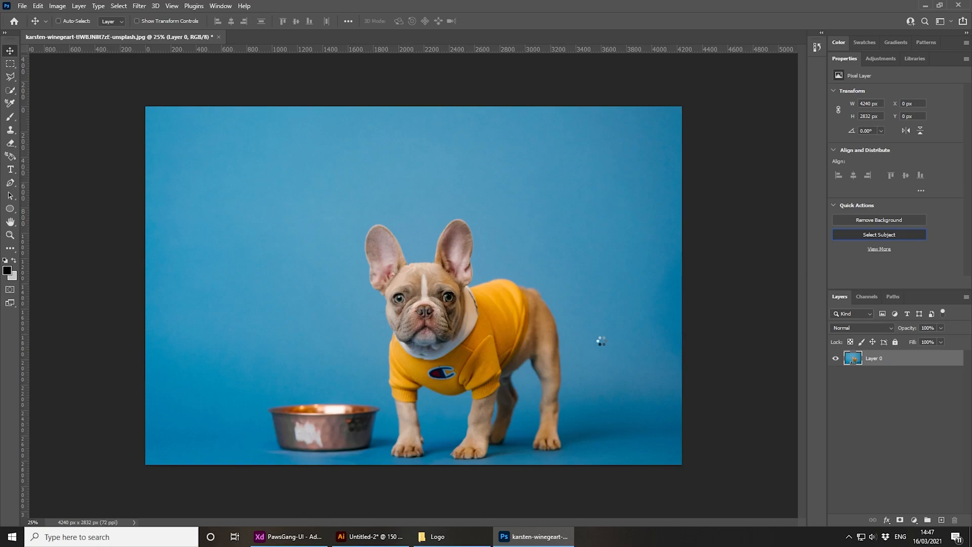
key(ctrl+plus)
drag(612, 426, 625, 311)
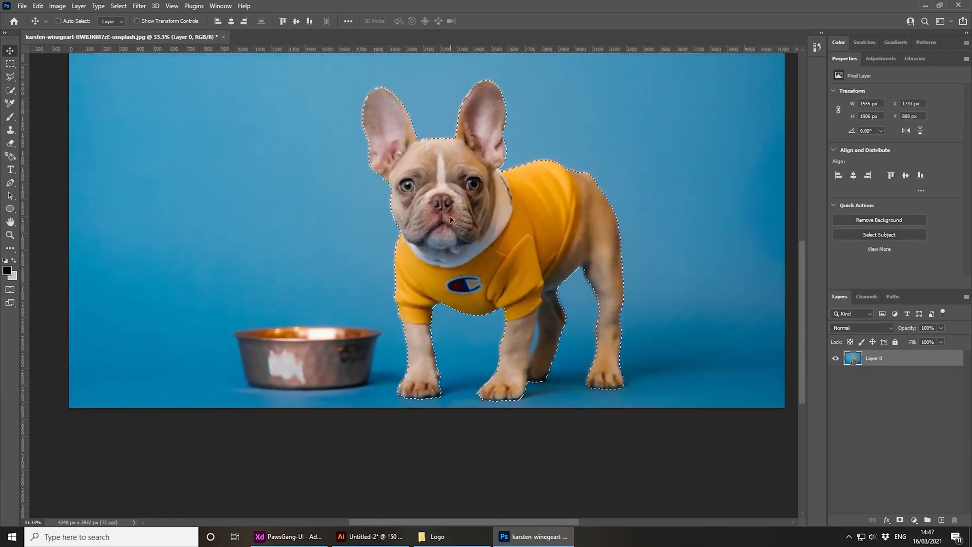
Fill the dog selection with black on a new layer and deselect it
click(941, 519)
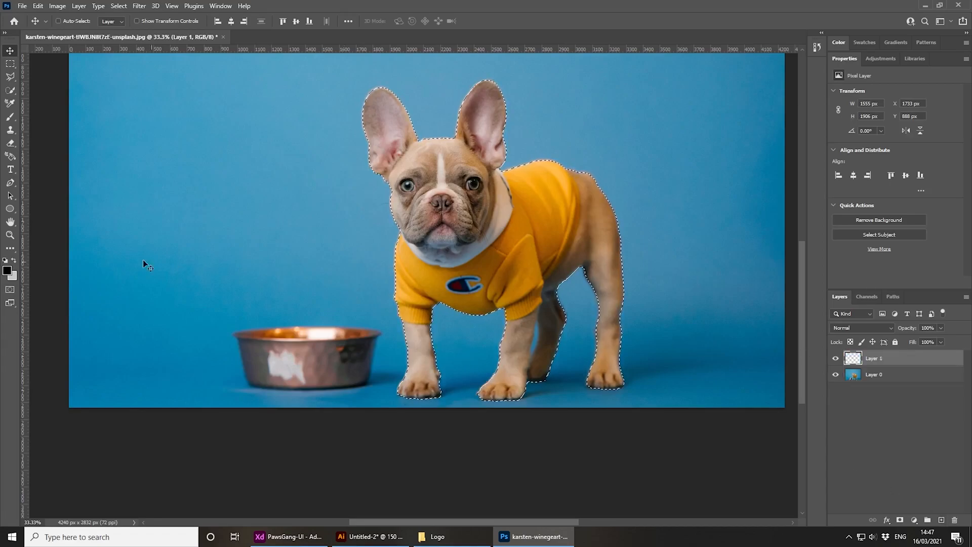
click(13, 260)
key(ctrl+BackSpace)
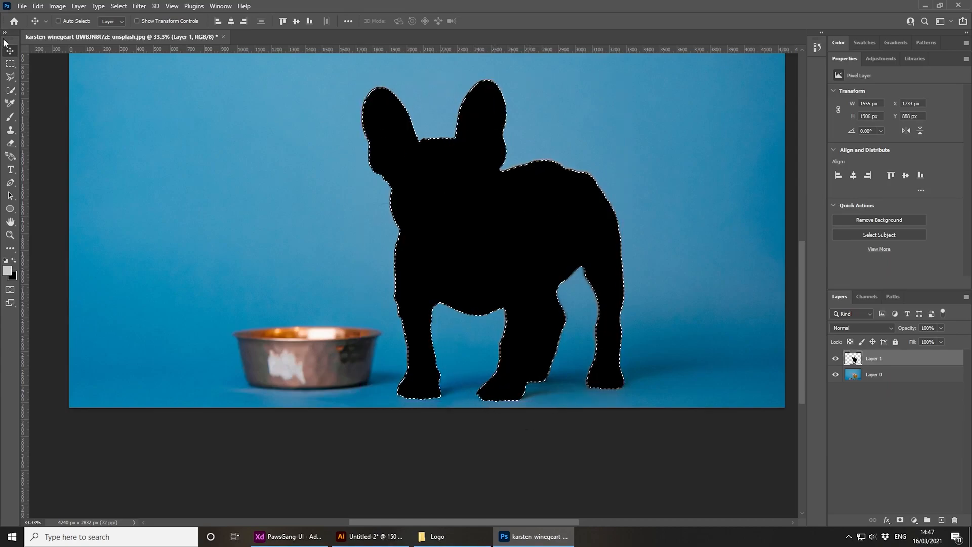
click(9, 64)
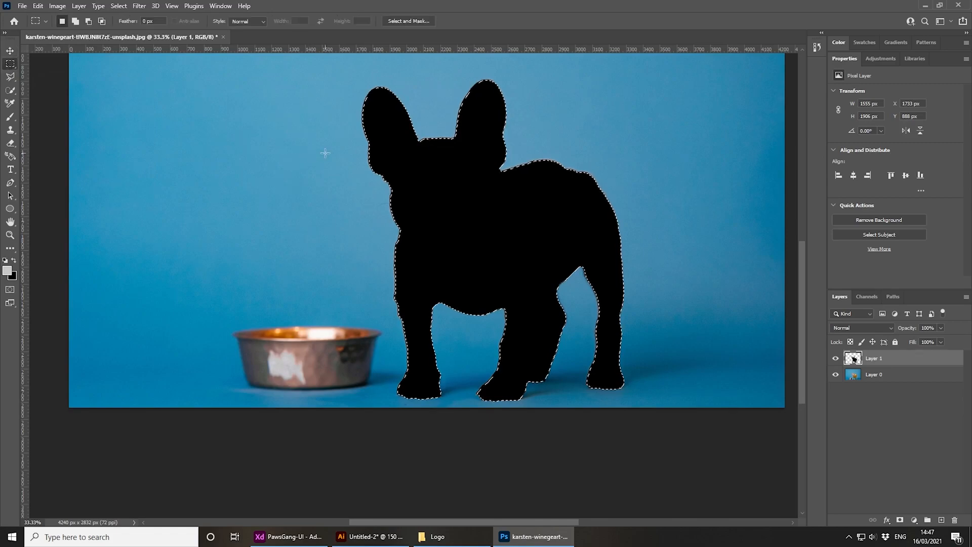
key(ctrl+d)
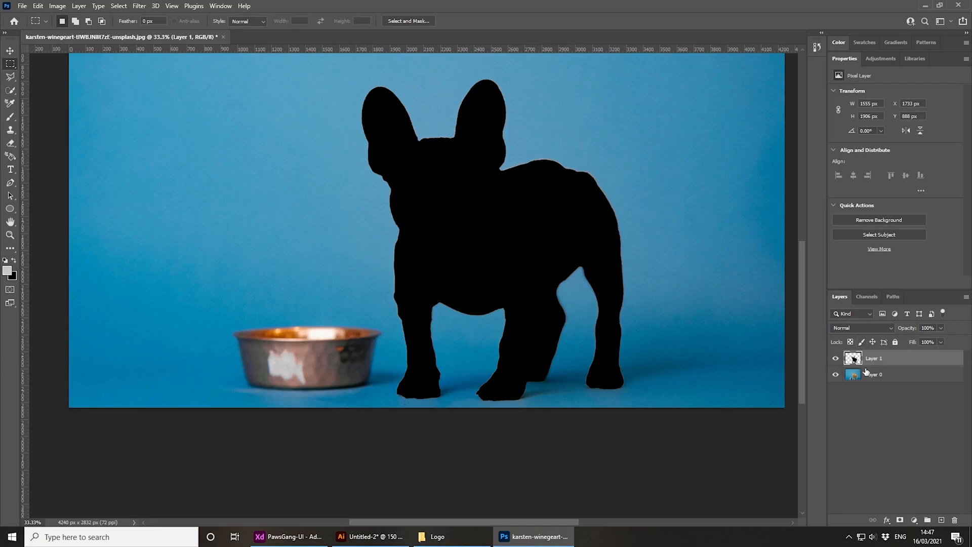
Bring the black dog silhouette into the Untitled-2 document in Illustrator and place it beside the artboard
key(v)
drag(500, 239, 433, 487)
click(375, 537)
drag(382, 544, 444, 356)
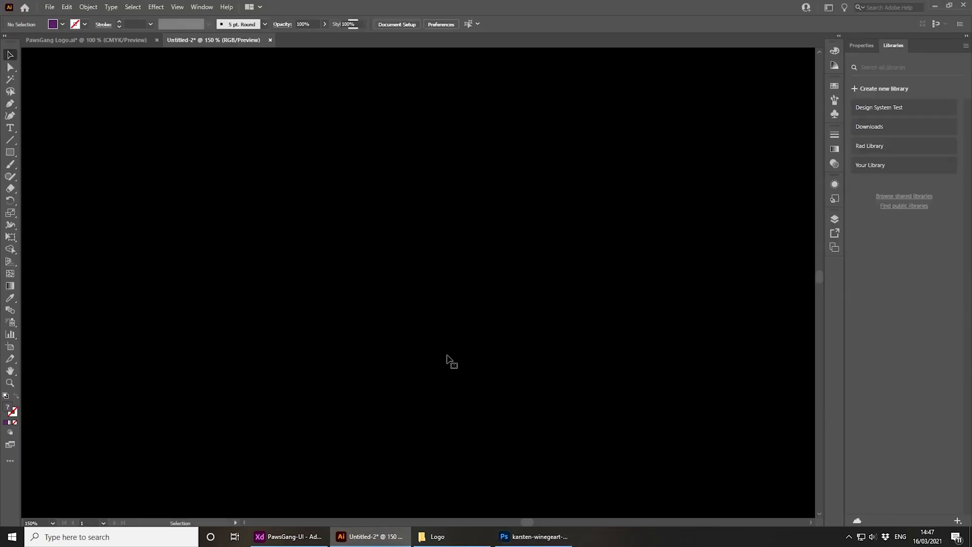
key(ctrl+minus)
key(ctrl+minus)
key(ctrl+minus)
key(ctrl+minus)
key(ctrl+minus)
drag(436, 256, 622, 277)
drag(630, 333, 532, 318)
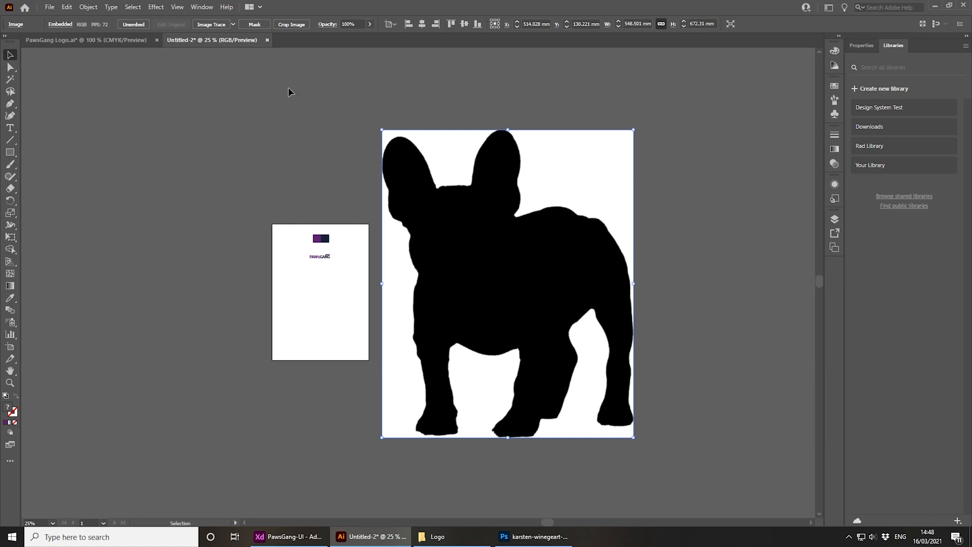
Convert the dog image to vector paths with Image Trace at the default preset and expand the result
click(217, 27)
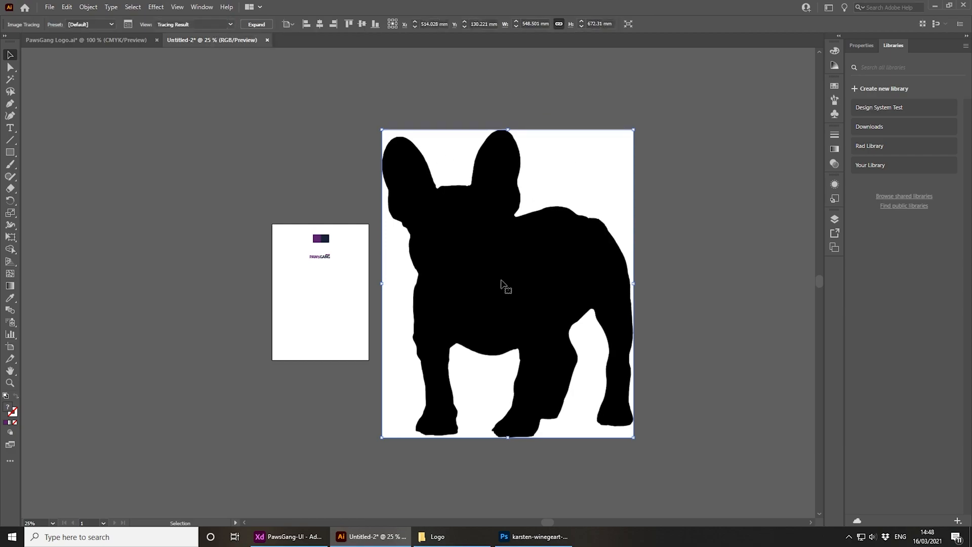
click(256, 24)
click(699, 201)
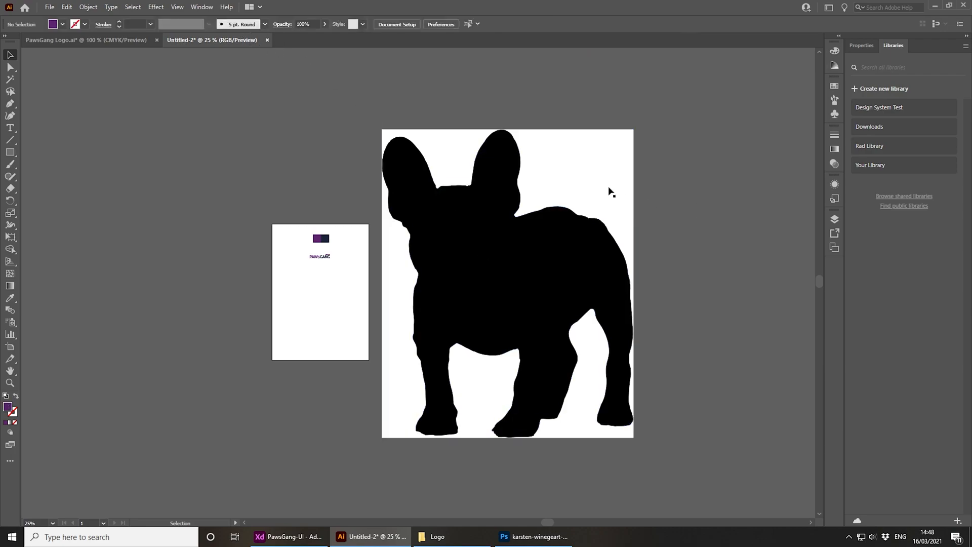
Cut the black dog shape from the traced group, delete the leftover white background, and paste the silhouette back
double_click(549, 260)
click(548, 258)
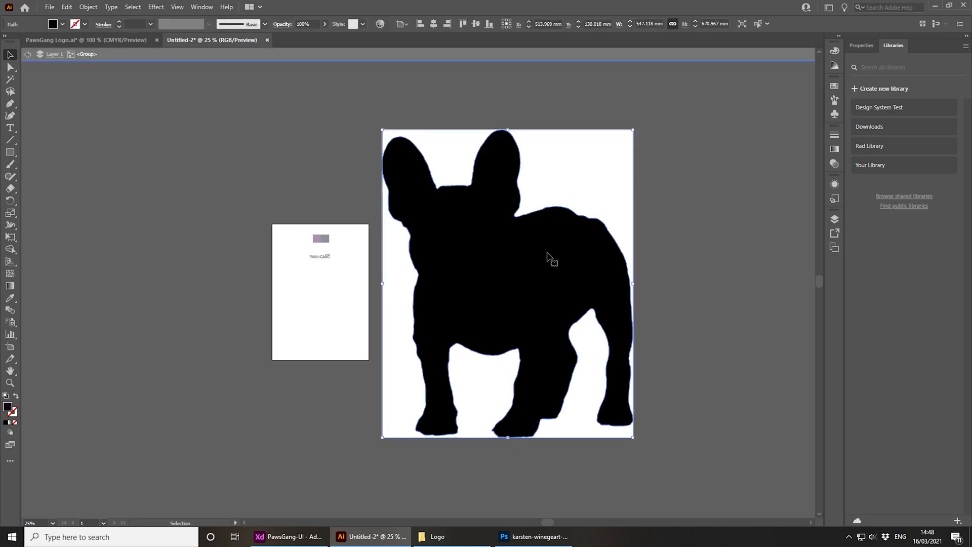
drag(549, 254, 600, 292)
key(Delete)
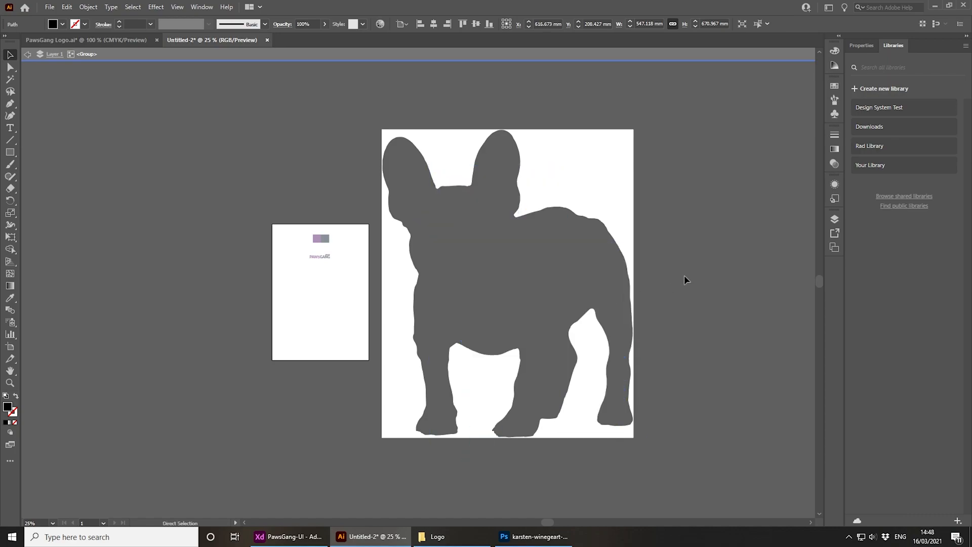
double_click(700, 251)
drag(573, 185, 705, 181)
key(Delete)
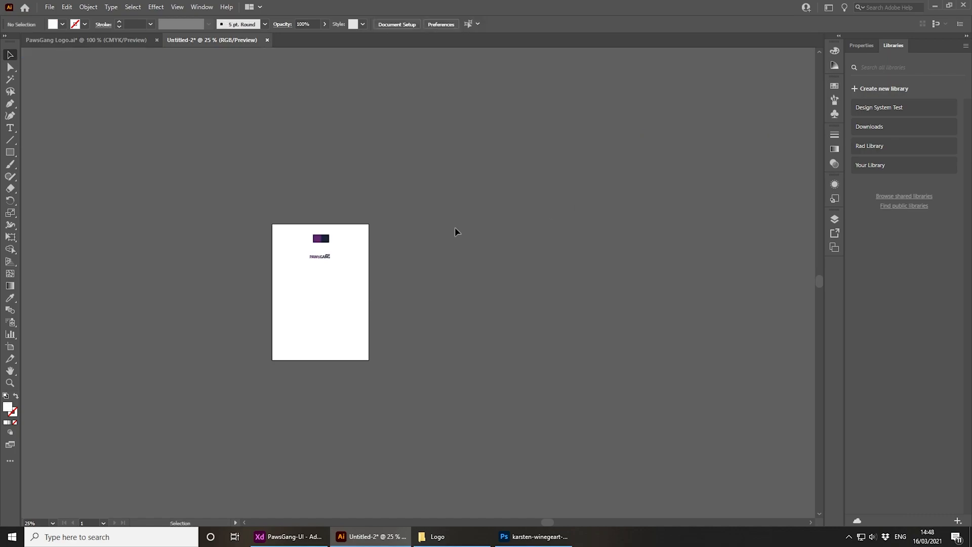
key(ctrl+v)
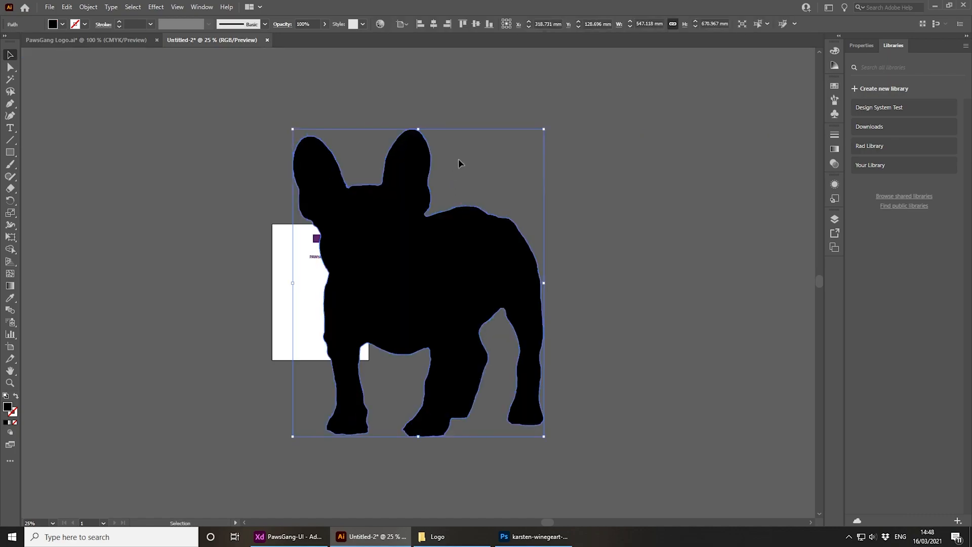
Scale the dog silhouette down to about 44 × 54 mm and place it on the artboard left of the wordmark
drag(544, 130, 315, 304)
click(361, 436)
key(ctrl+equal)
key(ctrl+equal)
drag(325, 440, 531, 243)
drag(407, 364, 424, 77)
key(ctrl+equal)
key(ctrl+equal)
key(ctrl+equal)
key(ctrl+equal)
drag(449, 306, 501, 377)
drag(494, 358, 376, 191)
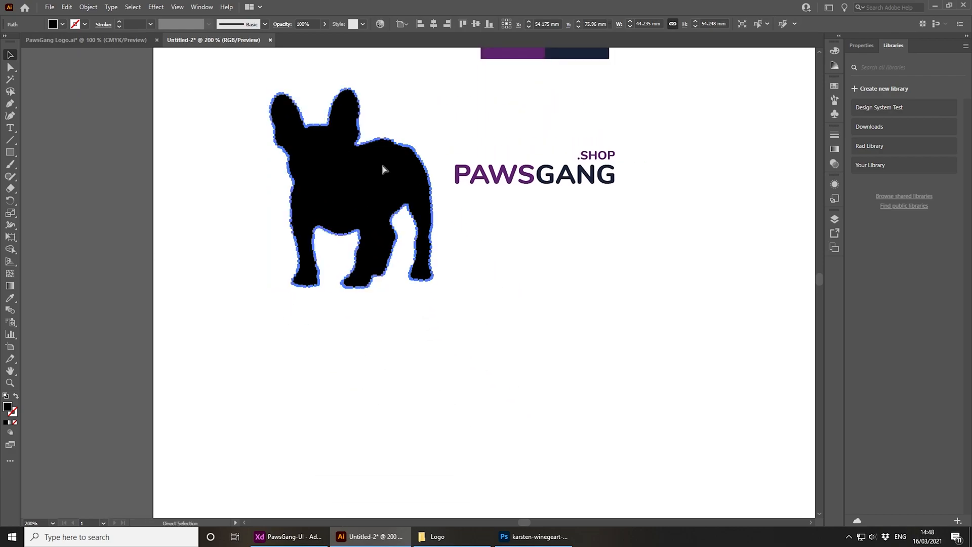
Deselect the dog silhouette and examine its traced outline closely, especially around the legs and paws
key(ctrl+equal)
drag(597, 400, 609, 410)
click(605, 417)
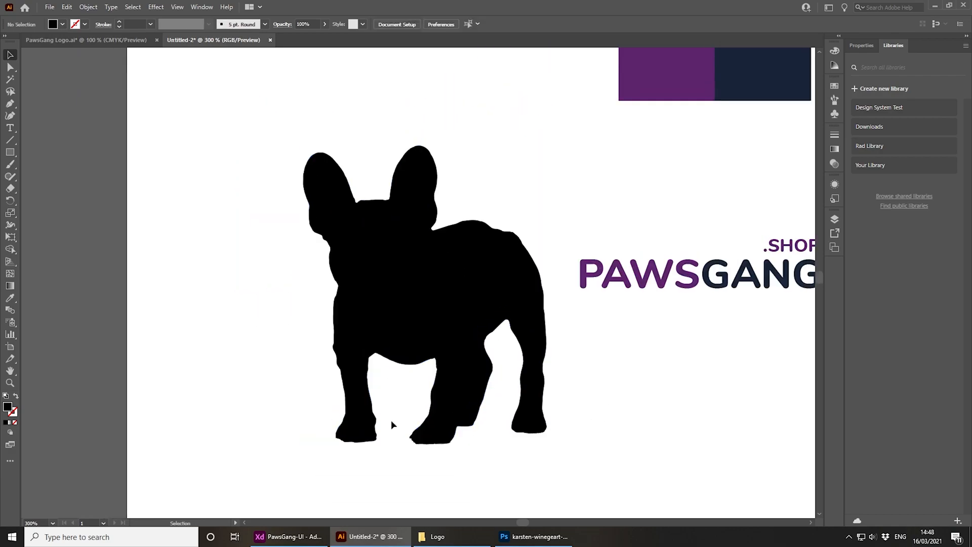
scroll(405, 441, up, 2)
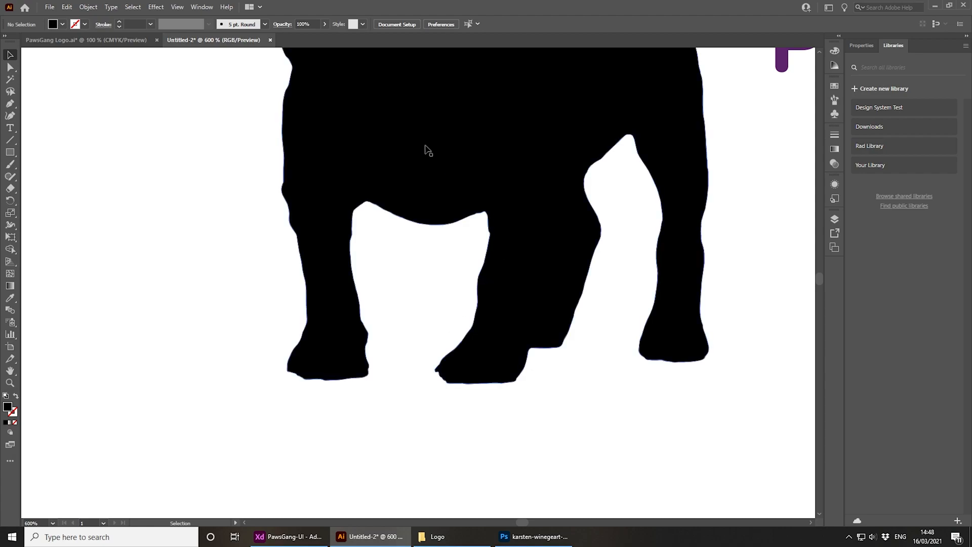
scroll(458, 308, down, 2)
drag(485, 299, 493, 358)
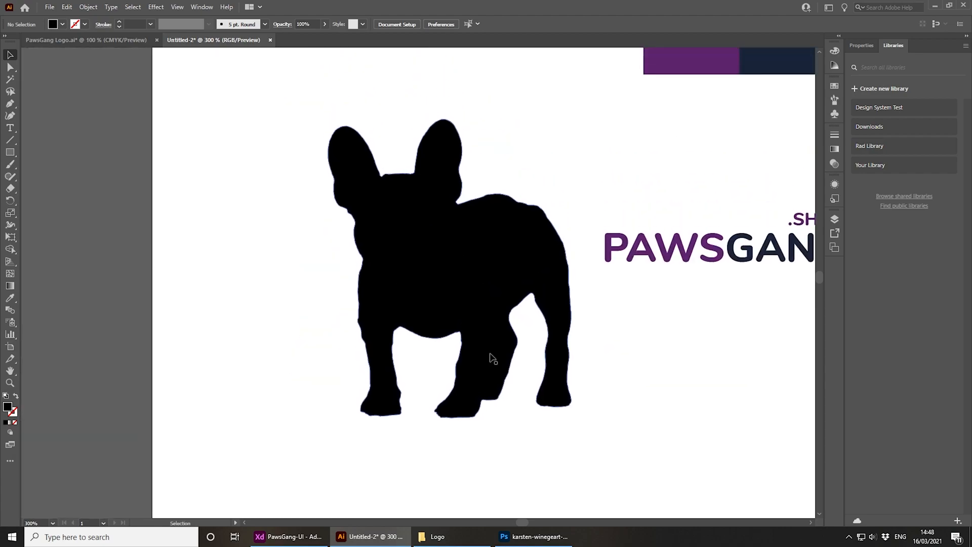
Reflect the dog silhouette across the vertical axis so that it faces the wordmark
click(473, 288)
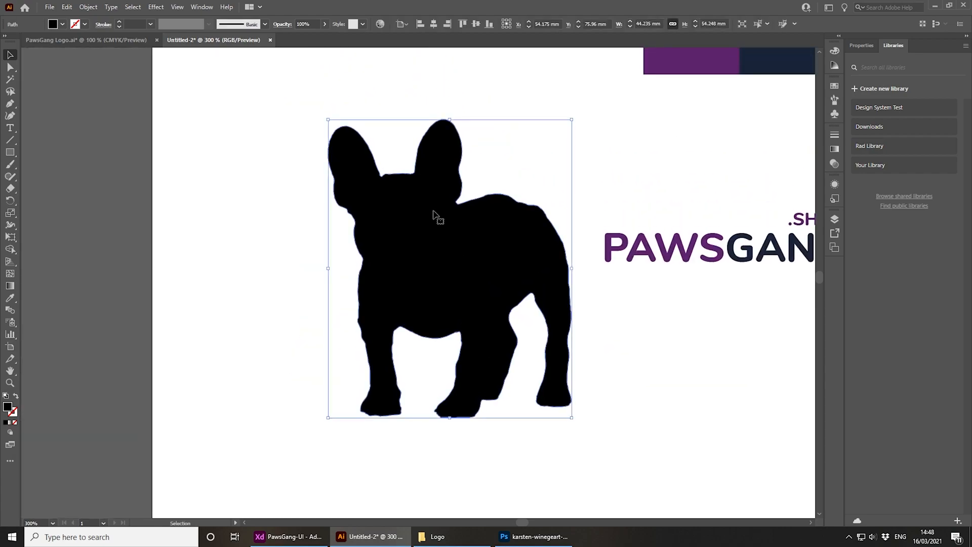
right_click(400, 229)
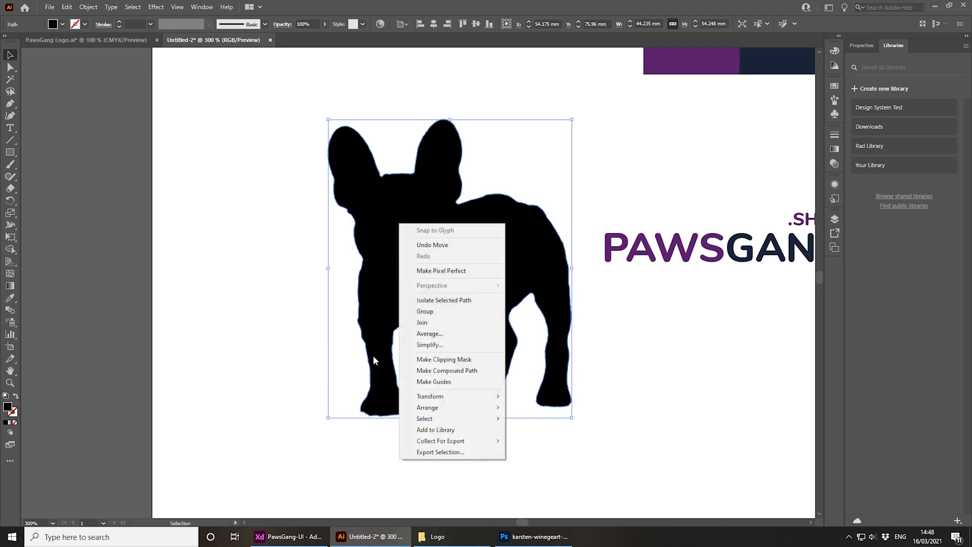
mouse_move(445, 396)
click(545, 435)
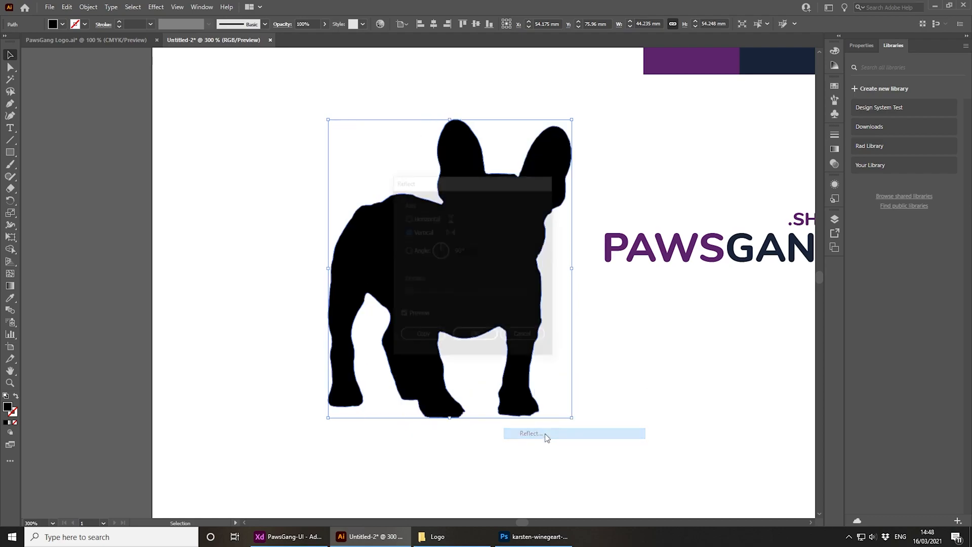
click(476, 338)
Scale the dog silhouette down to about 11 × 14 mm, place it just left of the wordmark, and deselect it
drag(573, 118, 394, 339)
drag(380, 367, 523, 230)
scroll(572, 276, up, 1)
drag(538, 305, 363, 308)
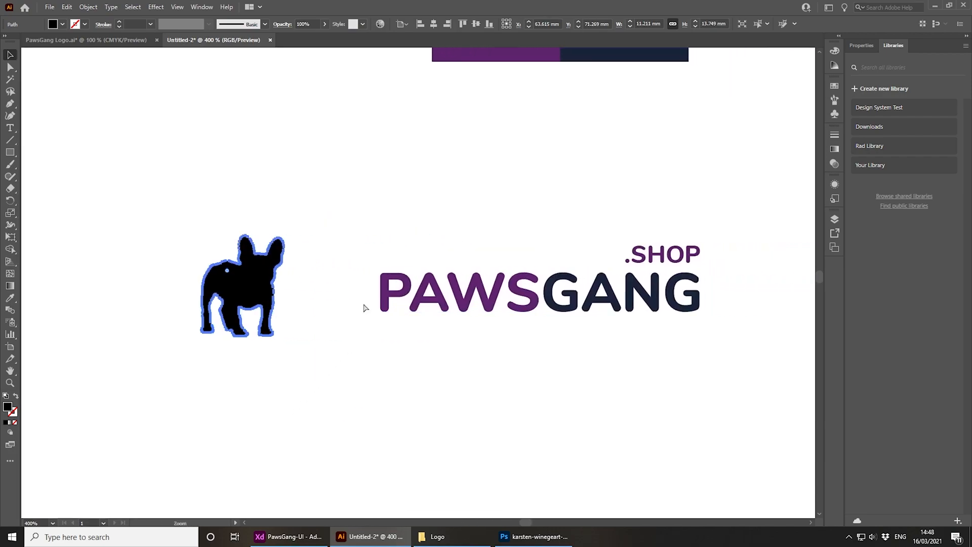
drag(234, 293, 264, 299)
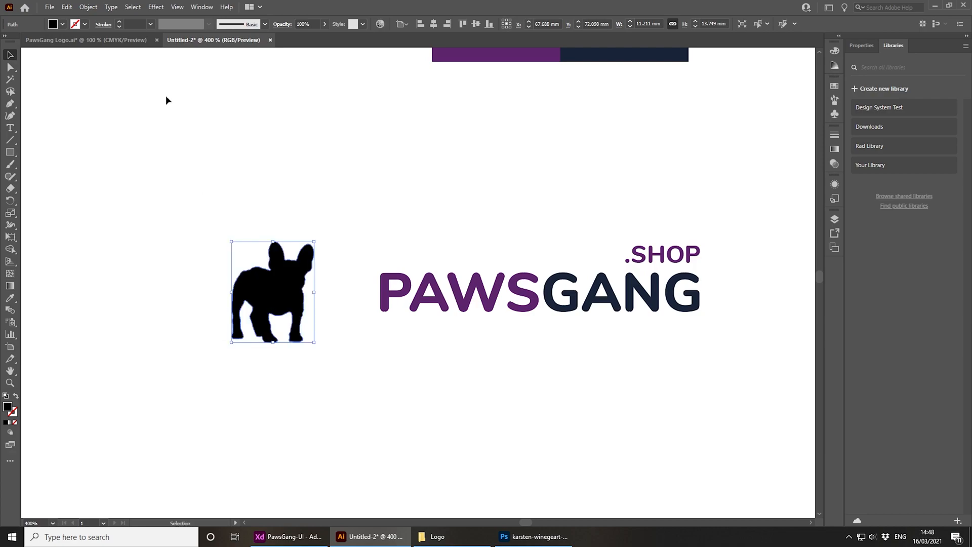
click(289, 178)
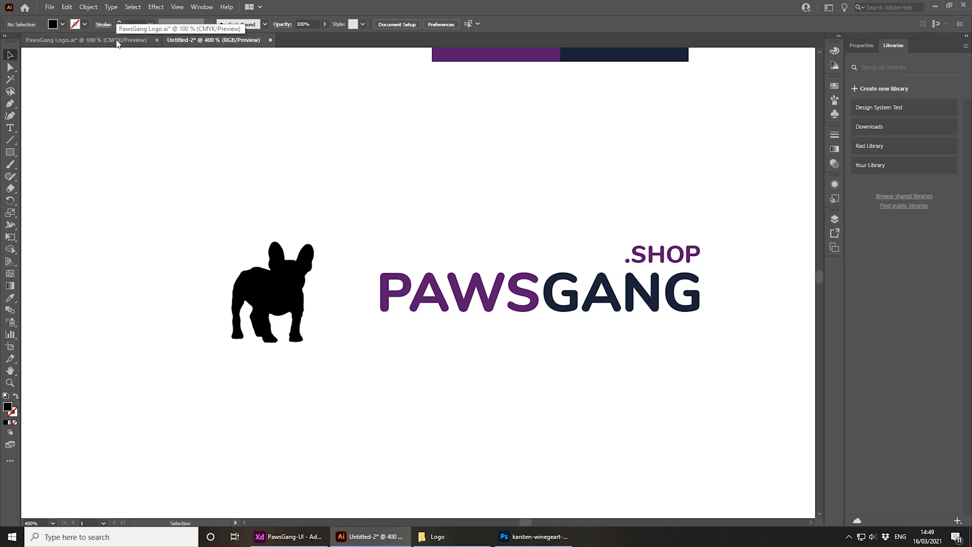
Copy the larger puppy silhouette from PawsGang Logo.ai into the untitled document and place it directly left of the wordmark
click(116, 43)
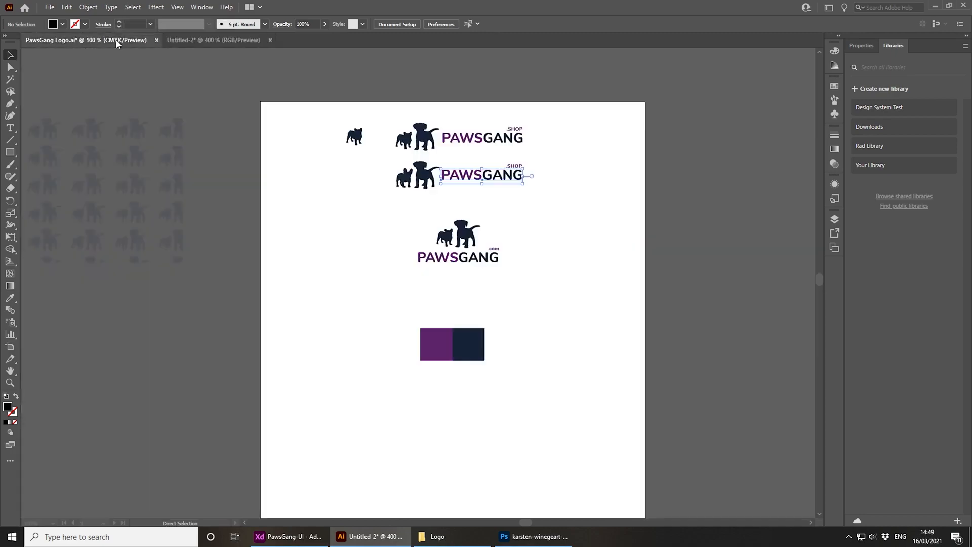
click(469, 234)
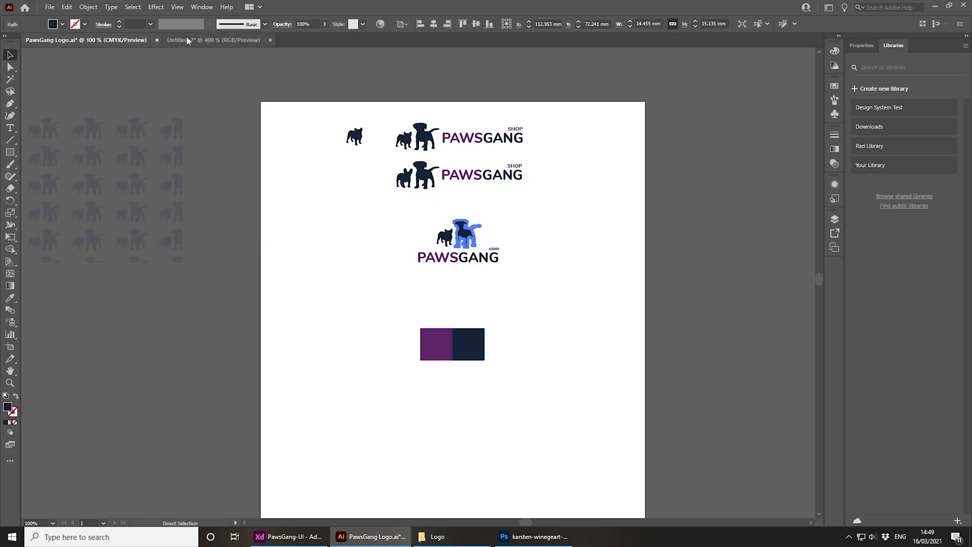
click(186, 38)
key(ctrl+v)
drag(397, 287, 323, 291)
Shrink the black bulldog silhouette to about 8 × 10 mm and place it close to the left of the puppy
drag(367, 367, 576, 374)
drag(447, 318, 386, 316)
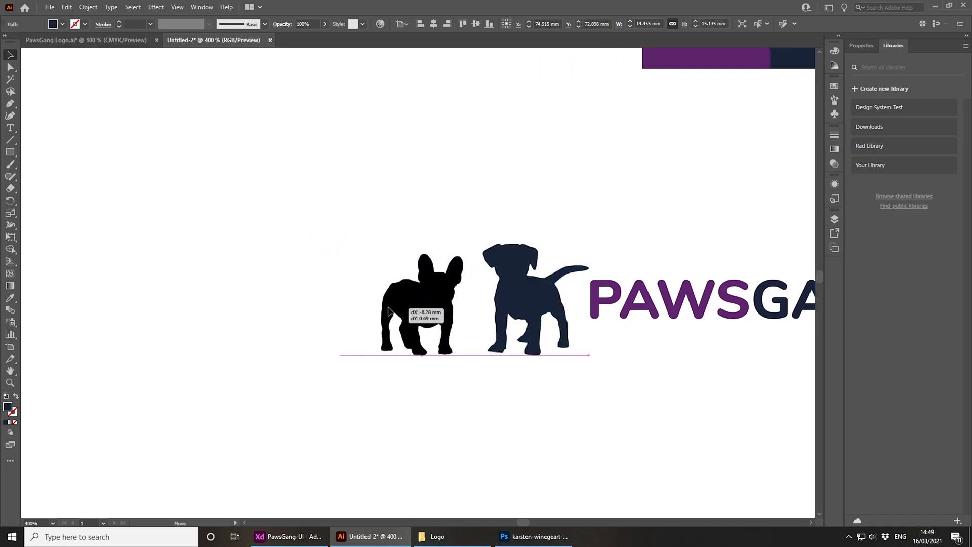
drag(380, 252, 405, 283)
drag(440, 331, 451, 325)
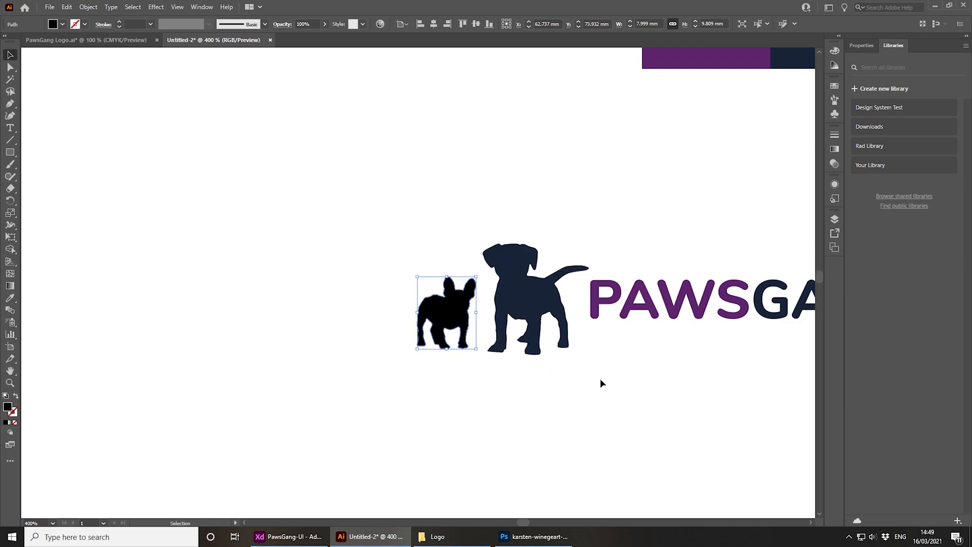
click(600, 379)
Recolour the black bulldog silhouette with the puppy's dark navy fill, sampled with the Eyedropper, and deselect it
key(ctrl+minus)
drag(553, 373, 459, 345)
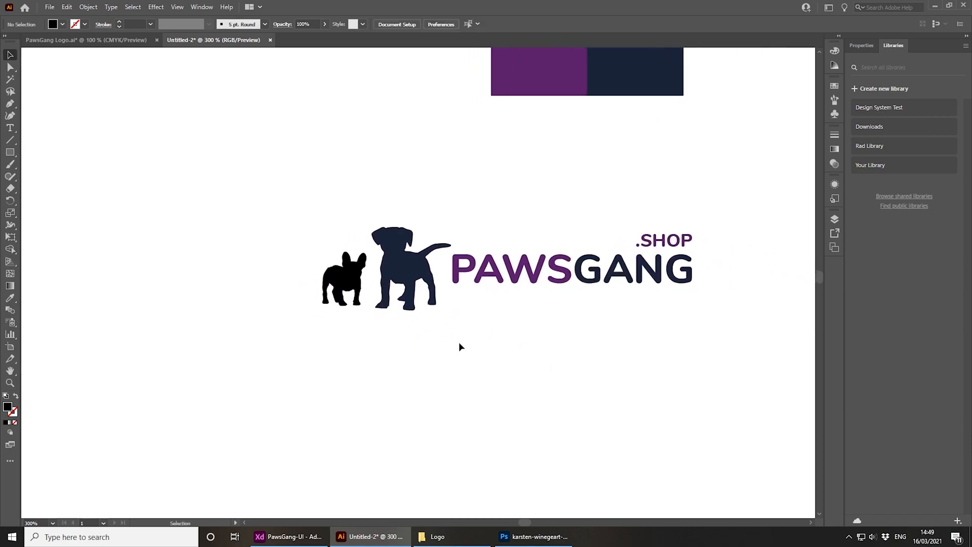
click(351, 294)
click(403, 355)
click(346, 287)
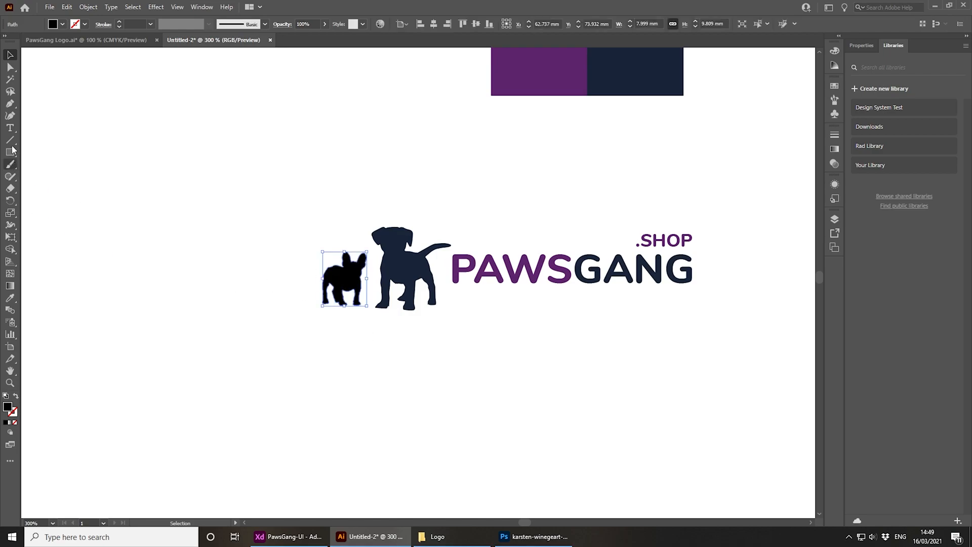
click(11, 300)
click(381, 268)
click(10, 54)
click(366, 341)
Examine the two dog silhouettes up close and the whole logo with its wordmark from farther out
key(ctrl+equal)
key(ctrl+equal)
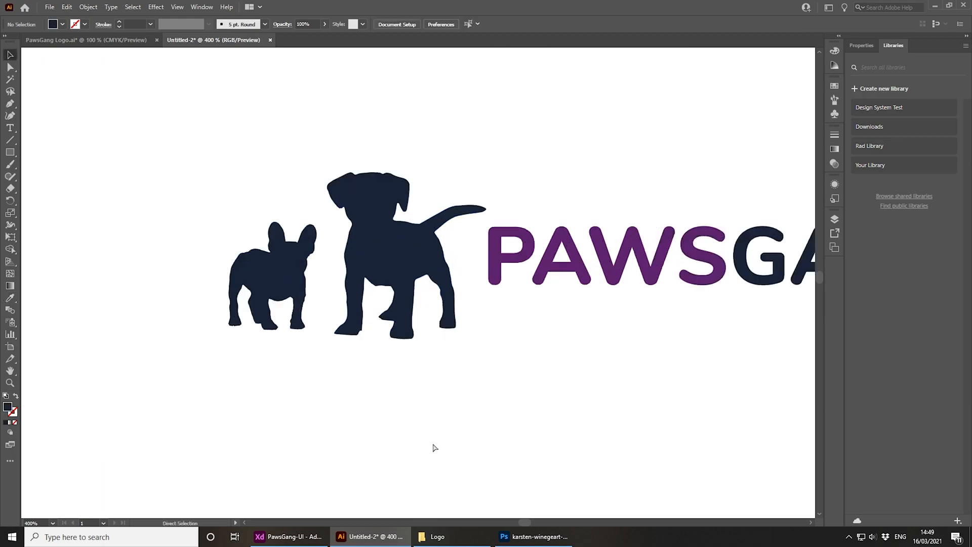
key(p)
key(v)
key(ctrl+minus)
key(ctrl+minus)
key(ctrl+minus)
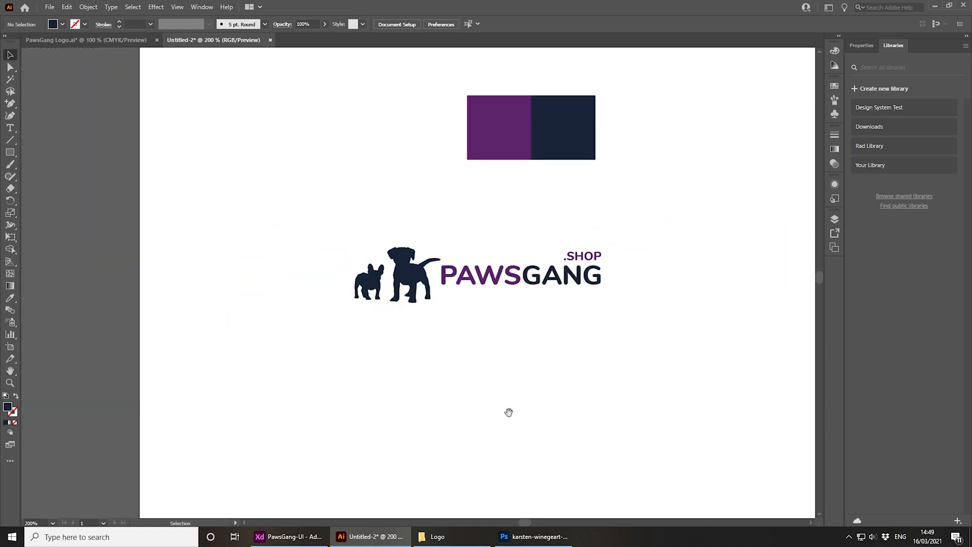
drag(508, 417, 471, 458)
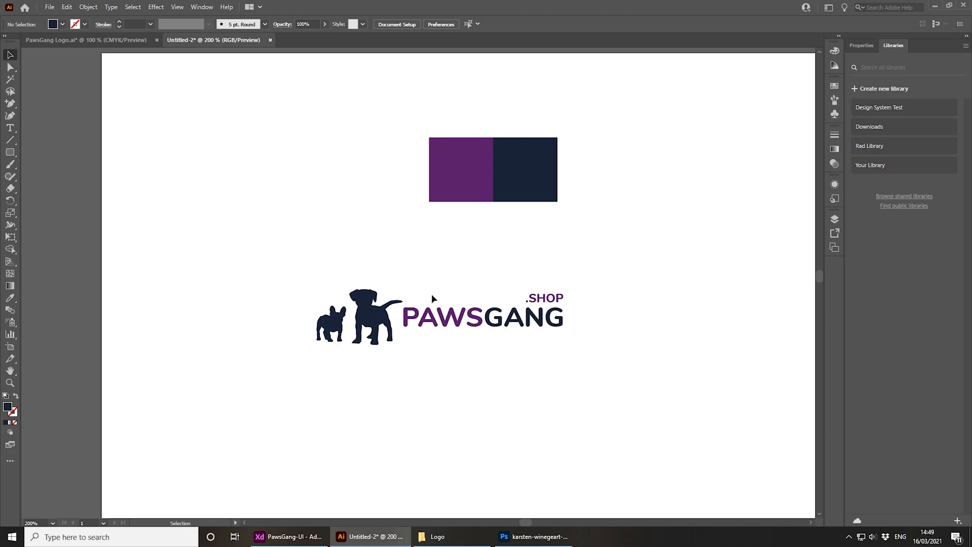